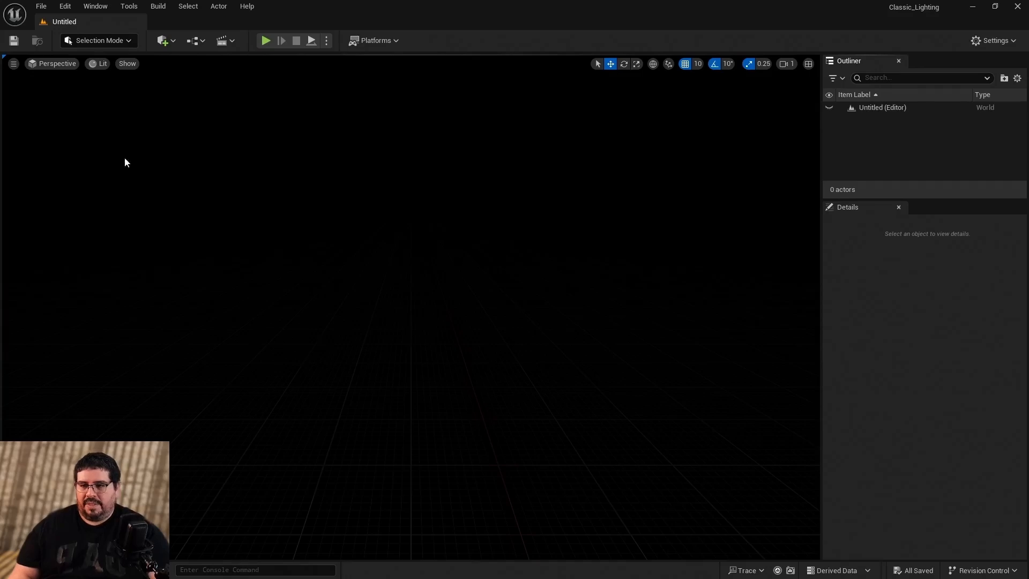
Switch the perspective viewport's view mode to Unlit.
click(98, 66)
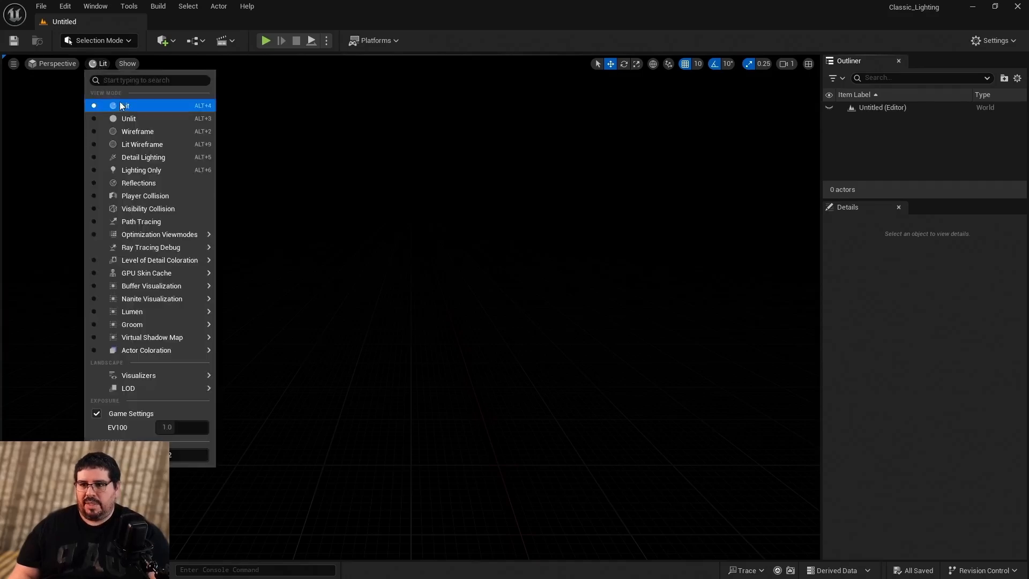
click(128, 117)
right_drag(387, 347, 450, 337)
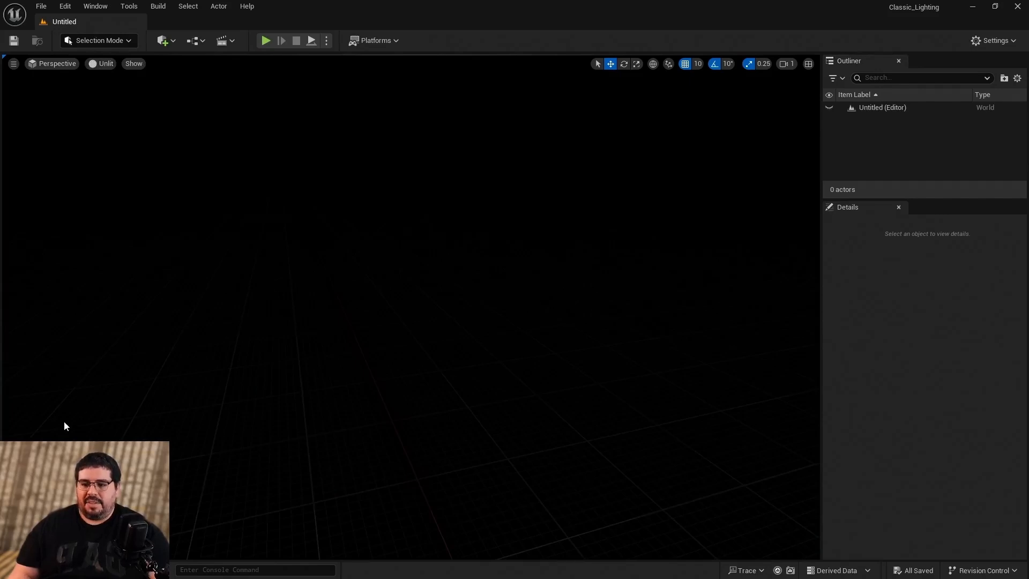
Create a folder named Maps in the project's Content folder.
key(ctrl+space)
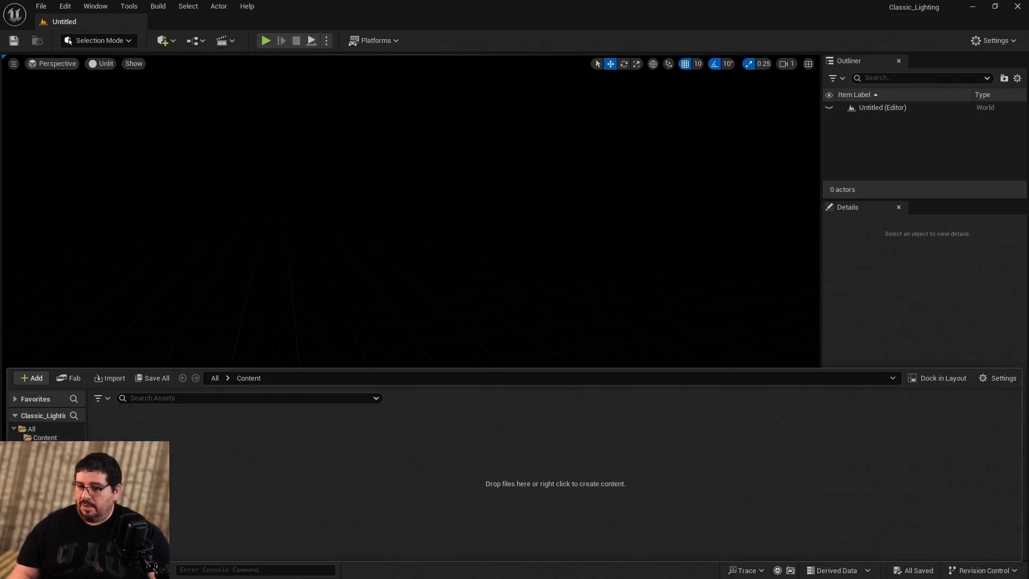
right_click(152, 440)
click(143, 442)
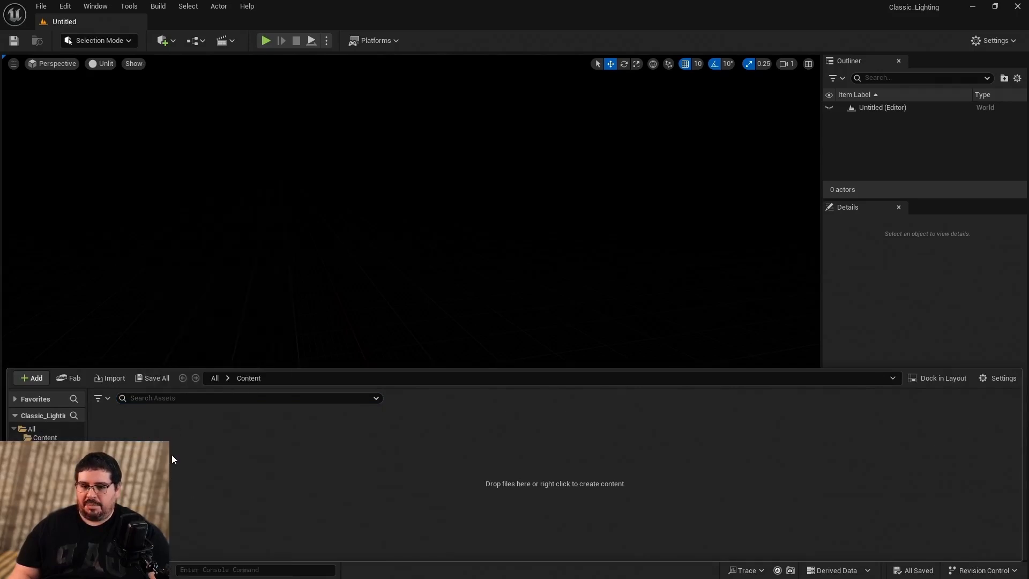
right_click(171, 455)
click(220, 207)
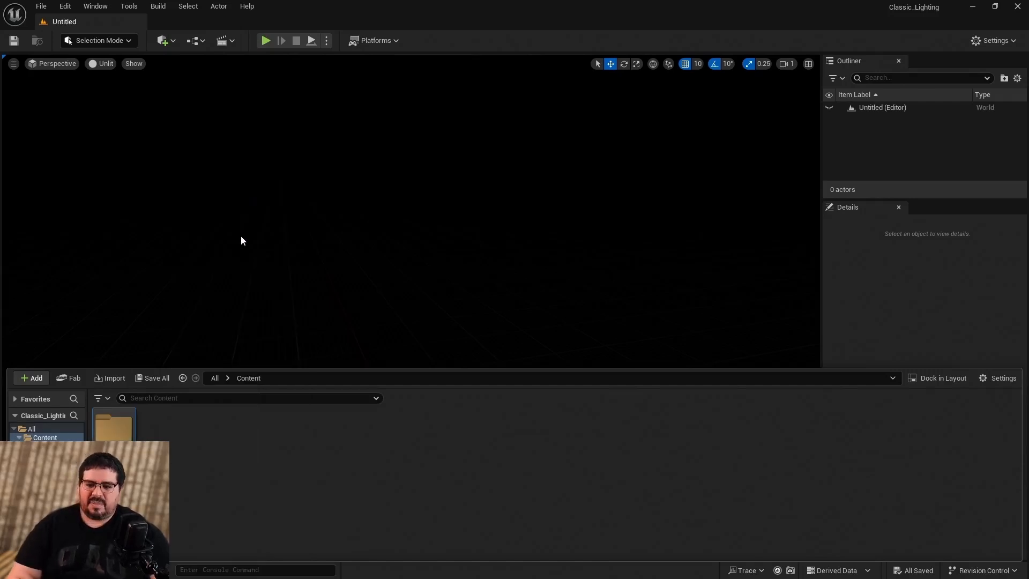
click(276, 313)
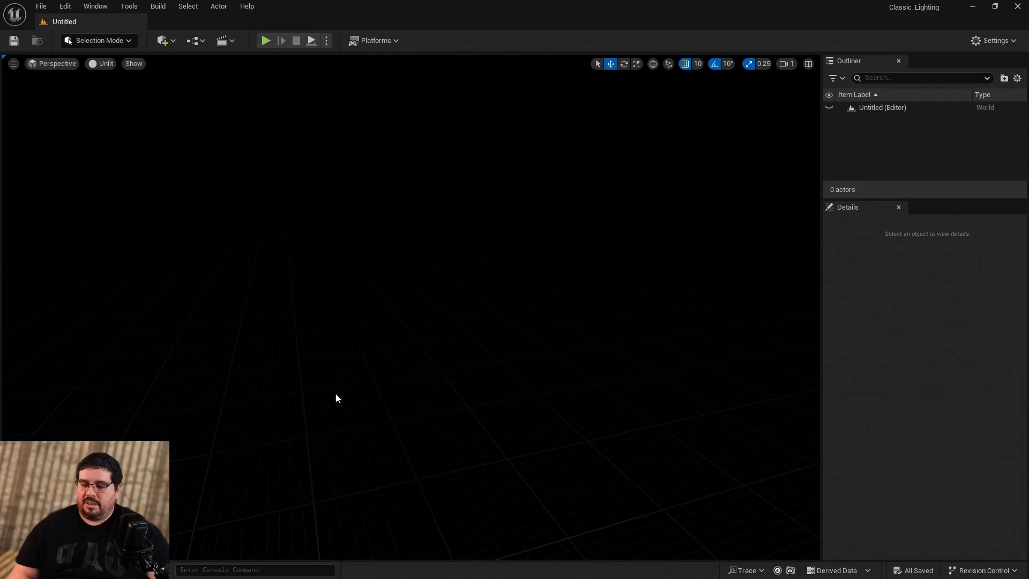
Save the current level as Main_Level in the Maps folder, and save all project files.
click(41, 6)
click(96, 103)
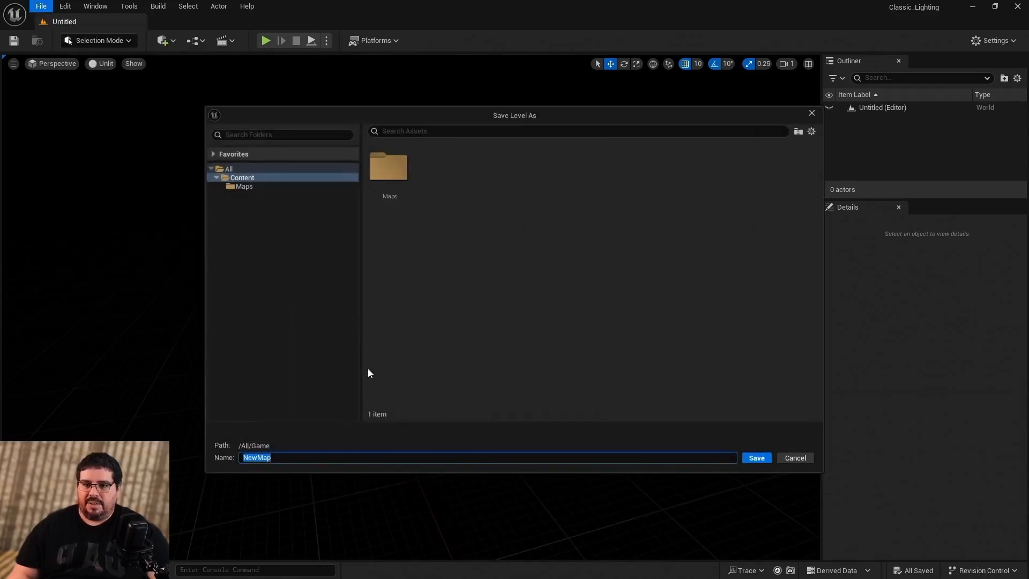
double_click(387, 170)
click(299, 457)
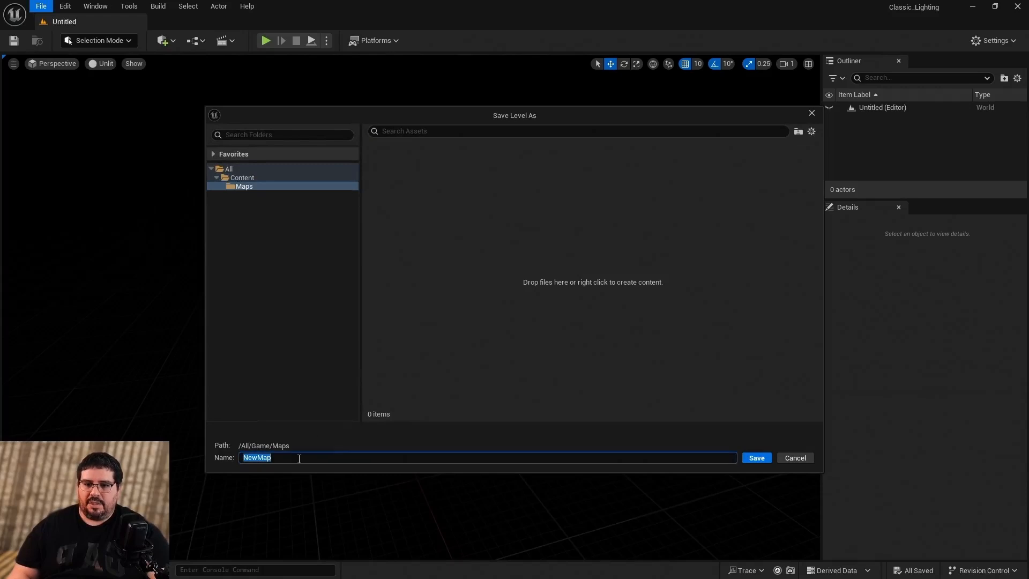
text(M)
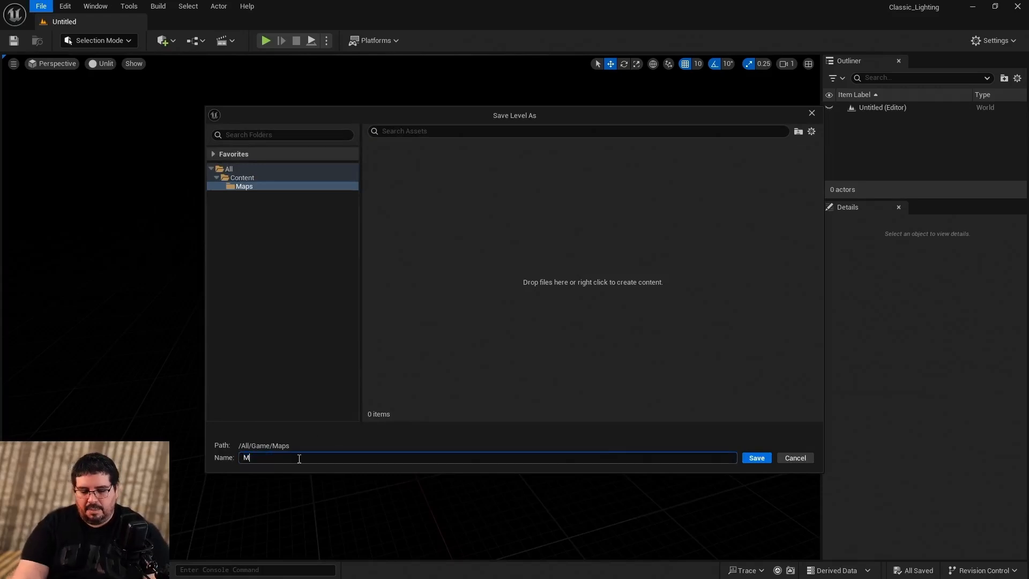
text(ain_)
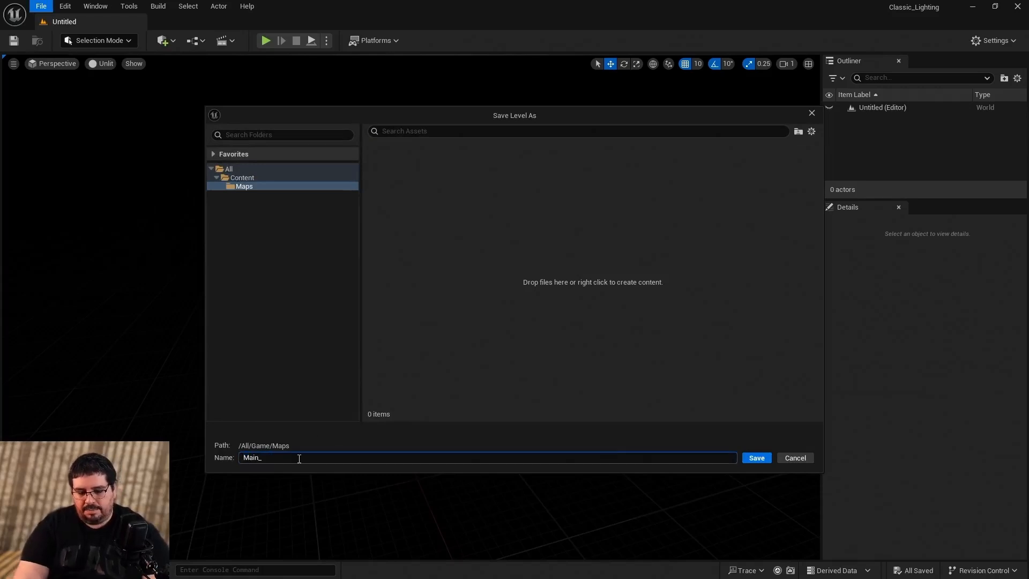
text(??L)
key(BackSpace)
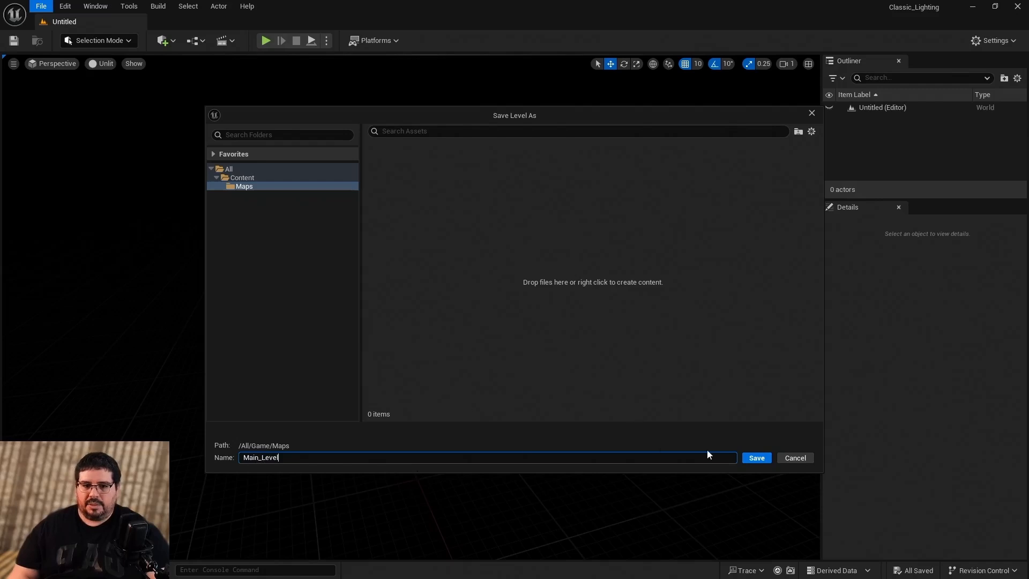
click(750, 458)
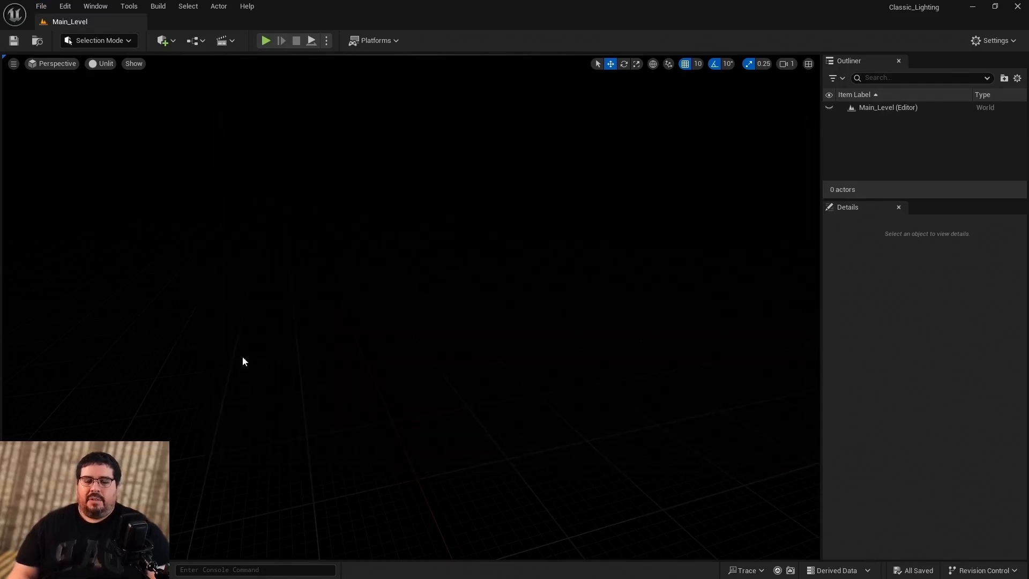
click(41, 6)
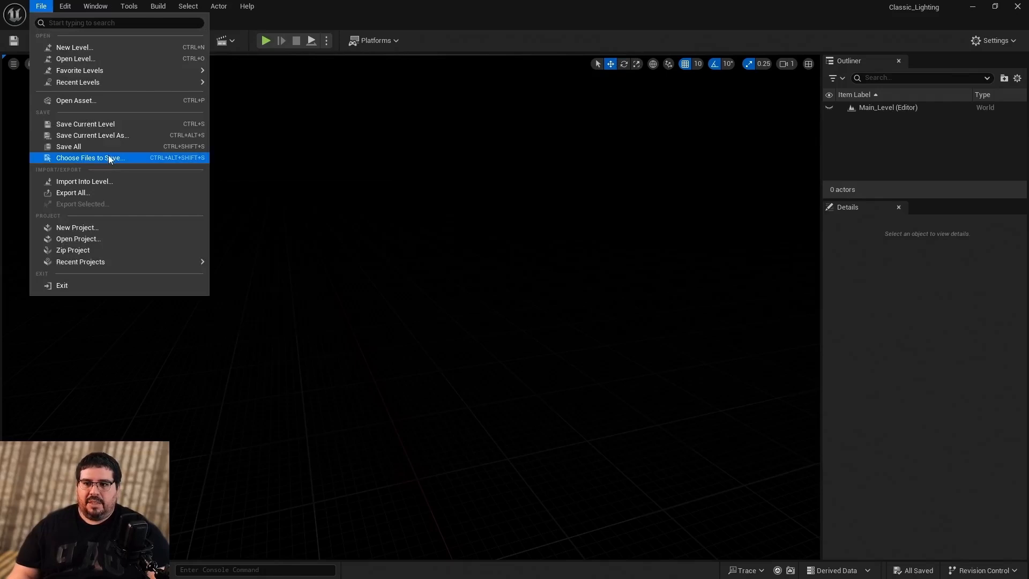
click(106, 149)
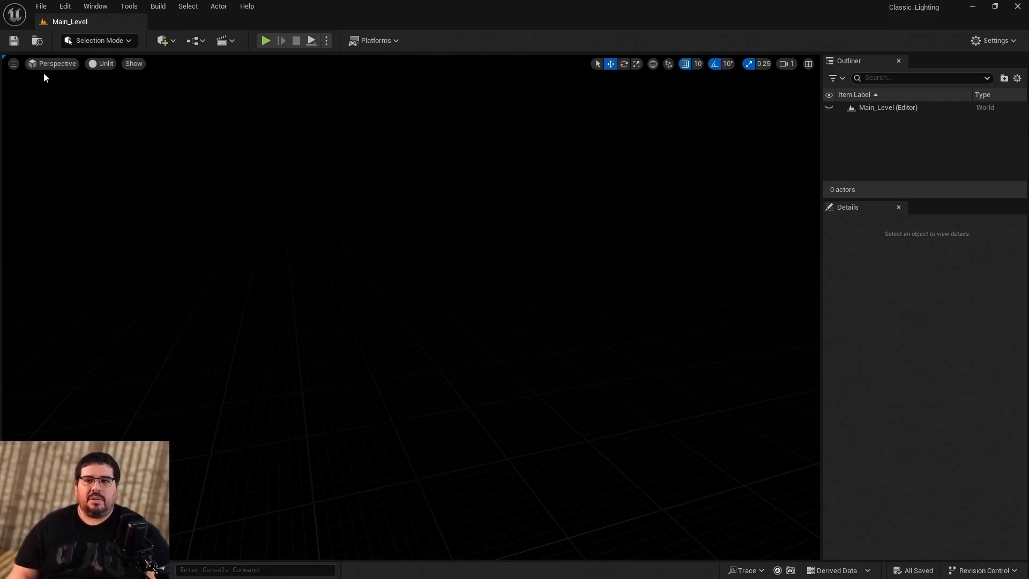
In the project's Maps & Modes settings, set both Editor Startup Map and Game Default Map to Main_Level.
click(66, 7)
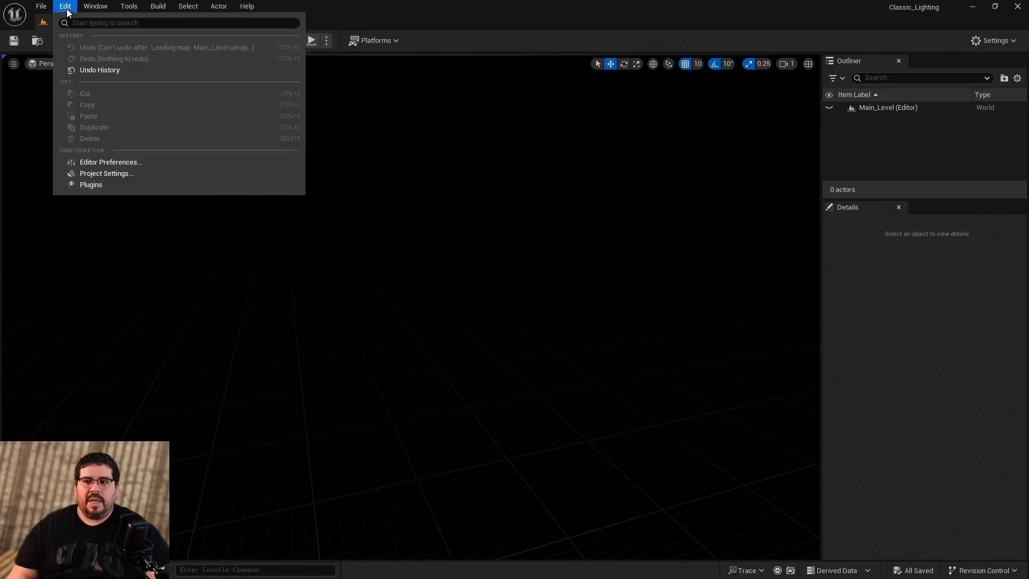
click(114, 174)
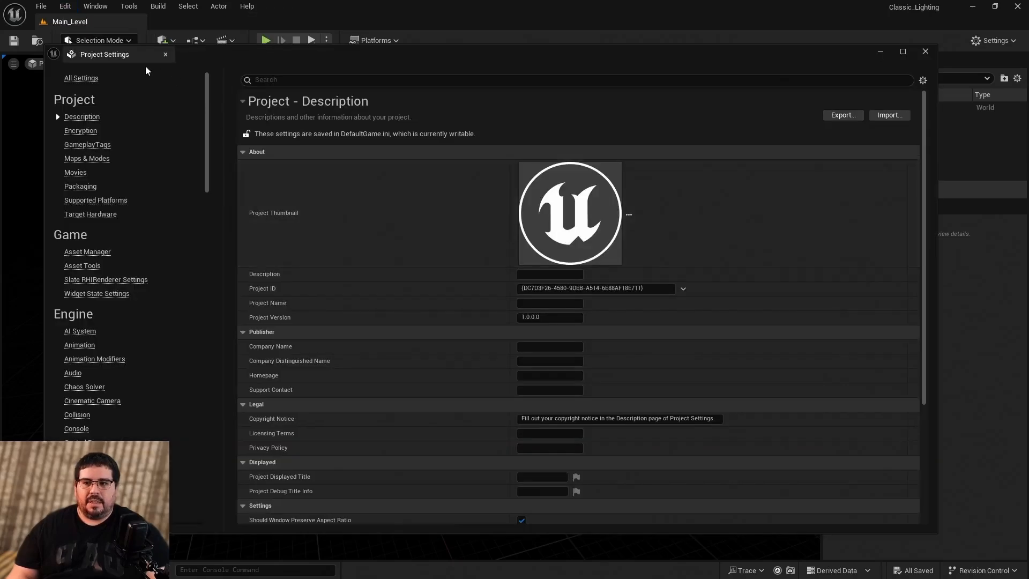
click(85, 159)
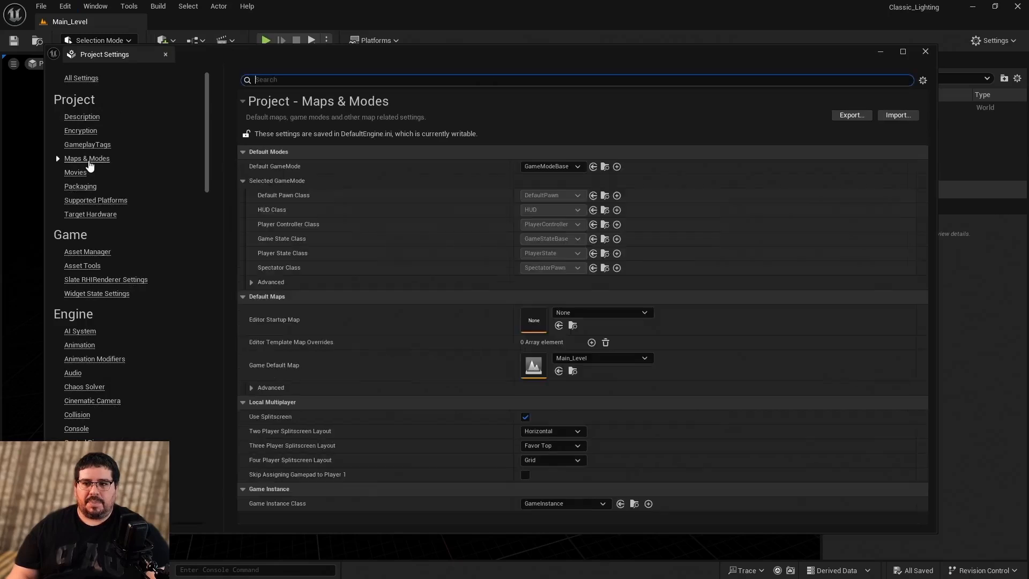
click(587, 313)
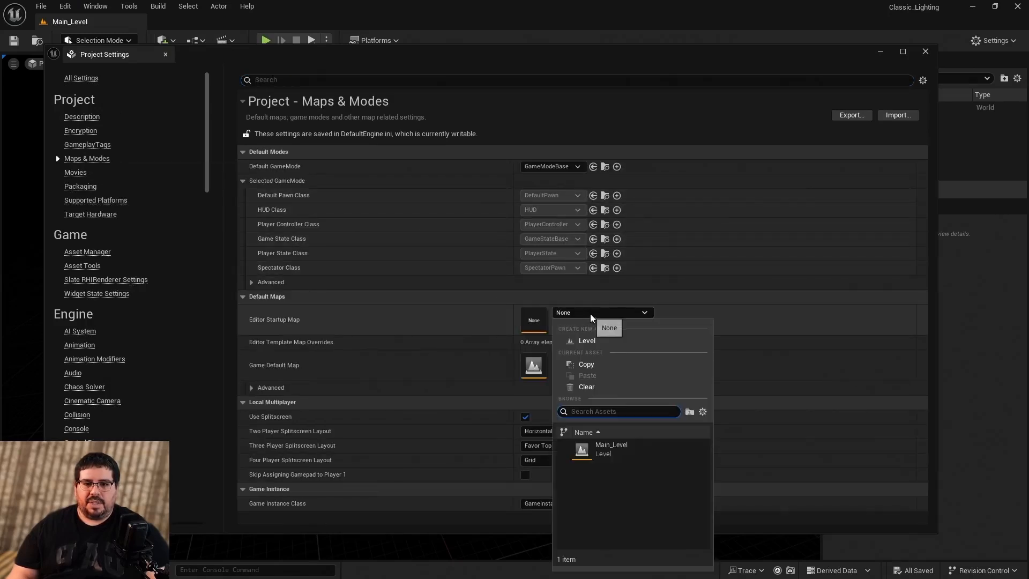
click(615, 448)
click(623, 358)
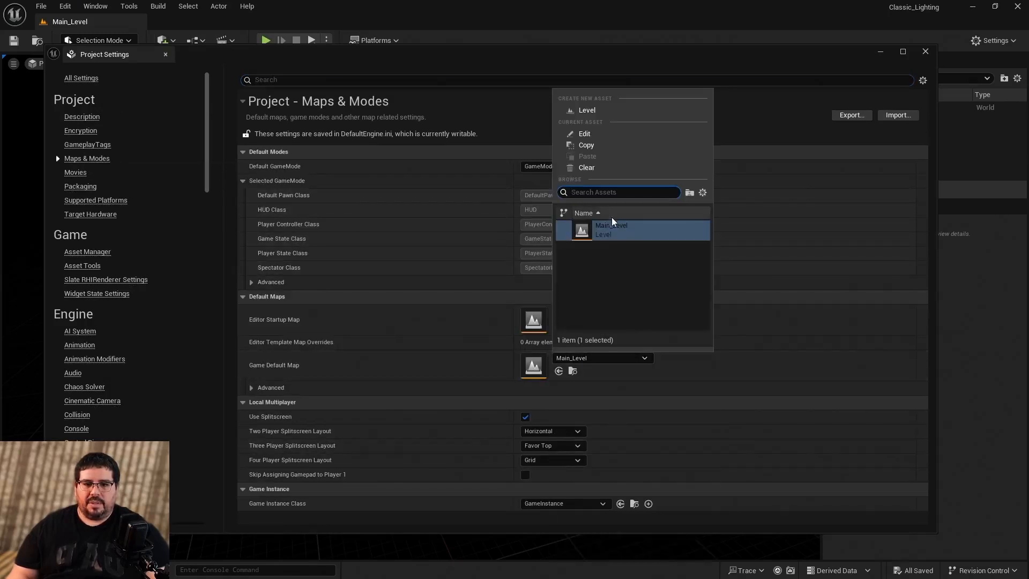
click(692, 316)
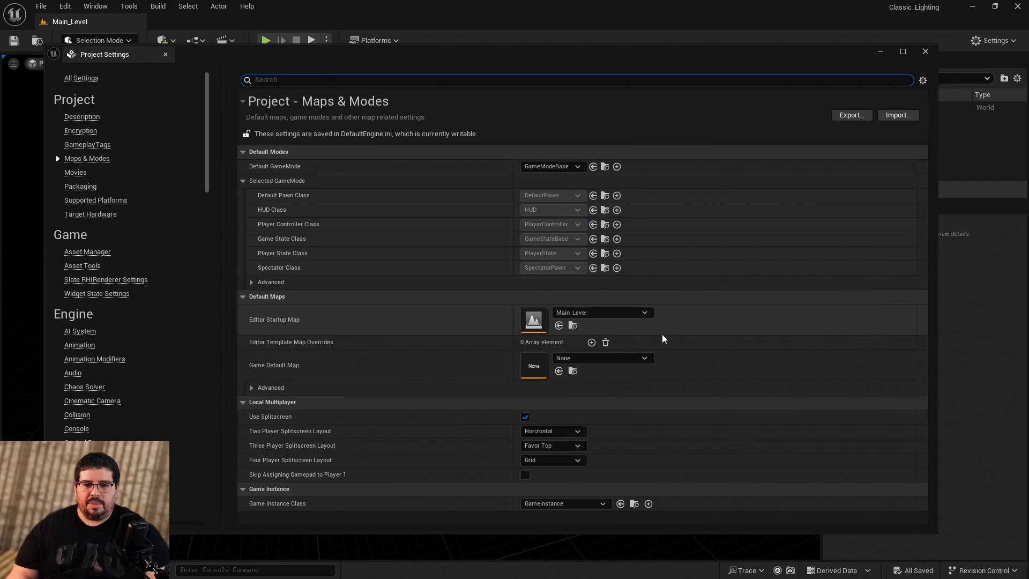
click(634, 359)
click(613, 229)
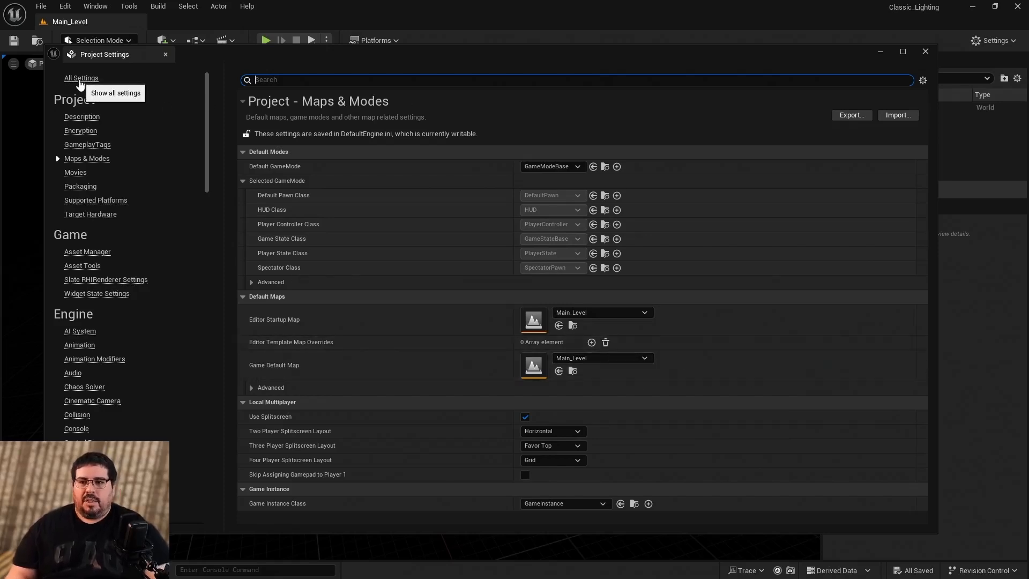
Search all project settings for "autoexpo", disable Auto Exposure in the rendering defaults, and save all files.
click(82, 79)
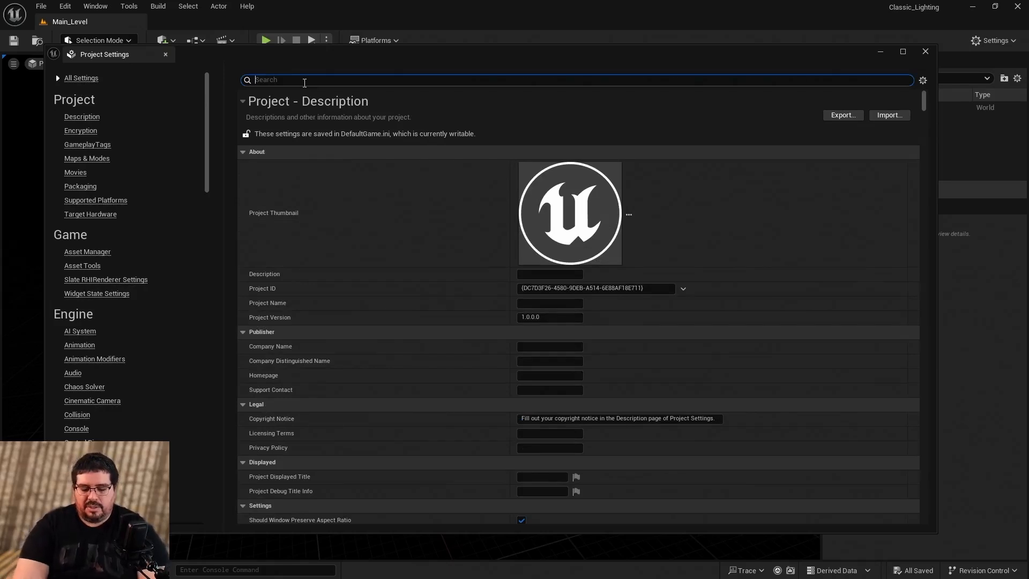
text(aut)
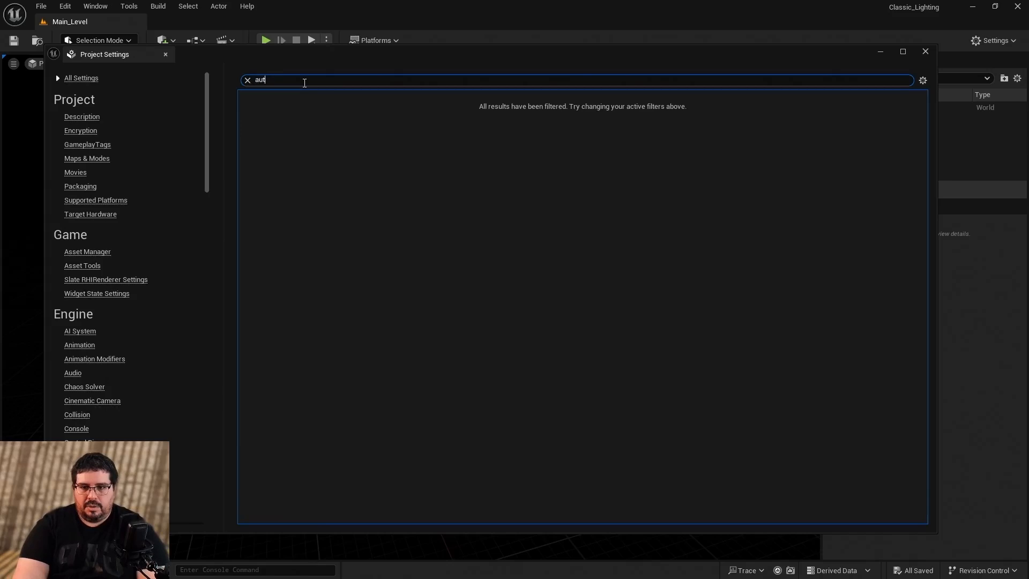
text(rooexpo)
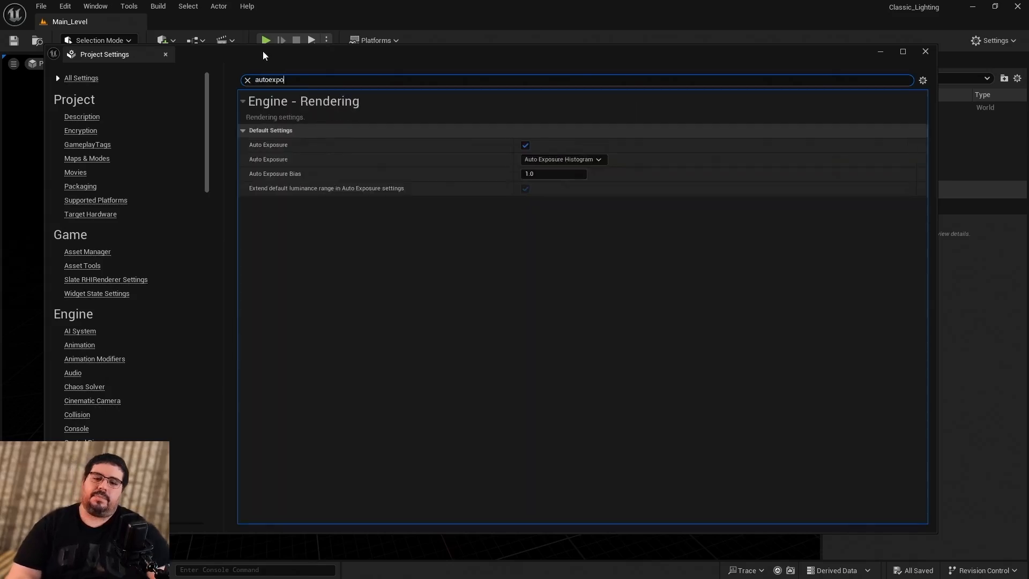
click(525, 145)
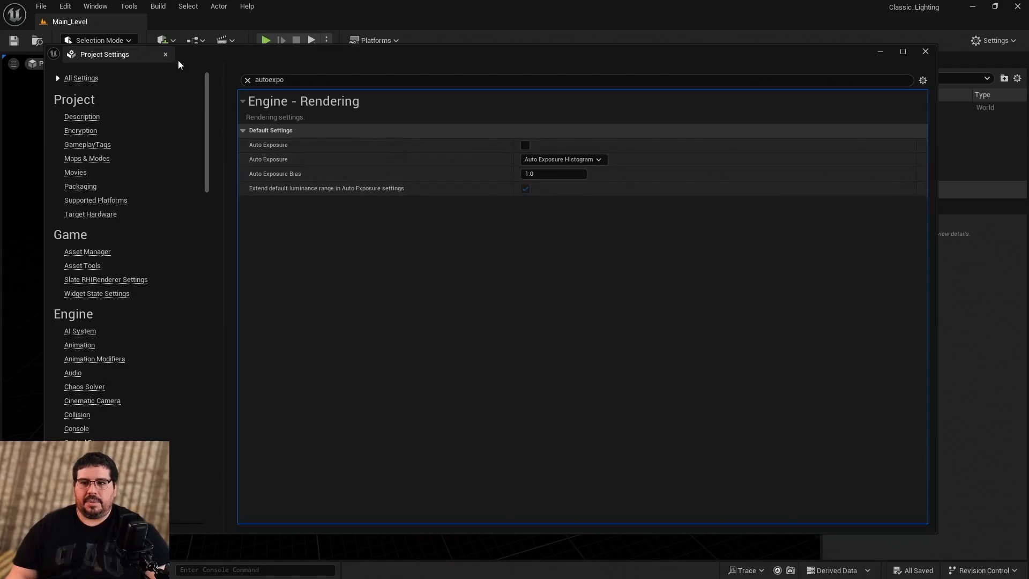
click(165, 56)
click(42, 6)
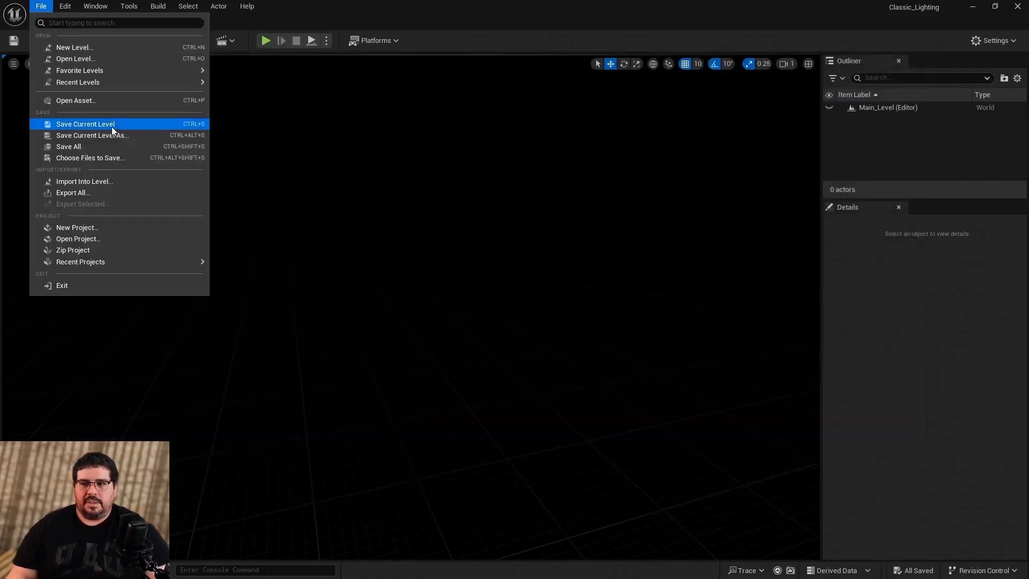
click(120, 147)
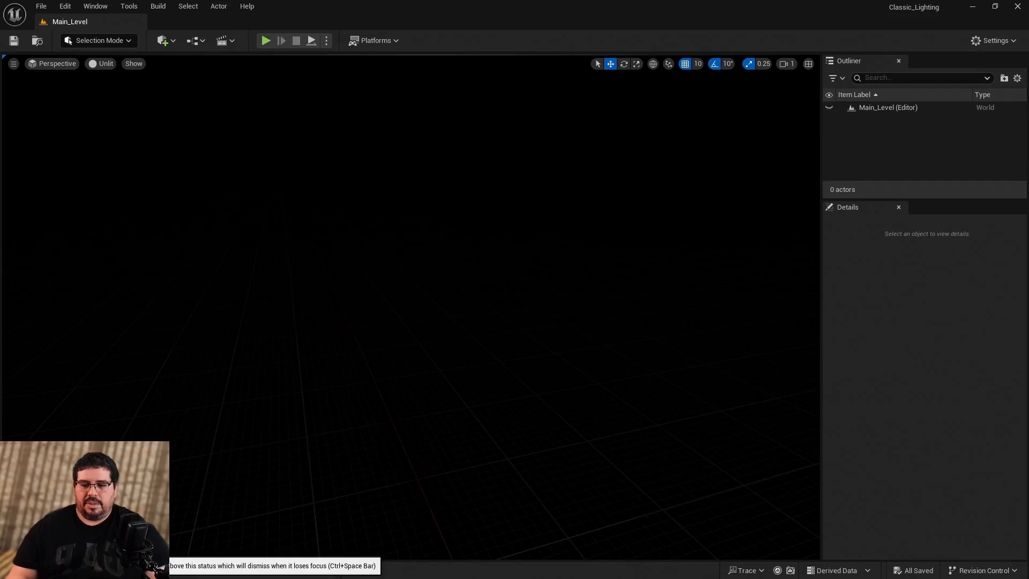
Open Quixel Bridge and check the signed-in account and the locally downloaded Megascans assets.
click(164, 40)
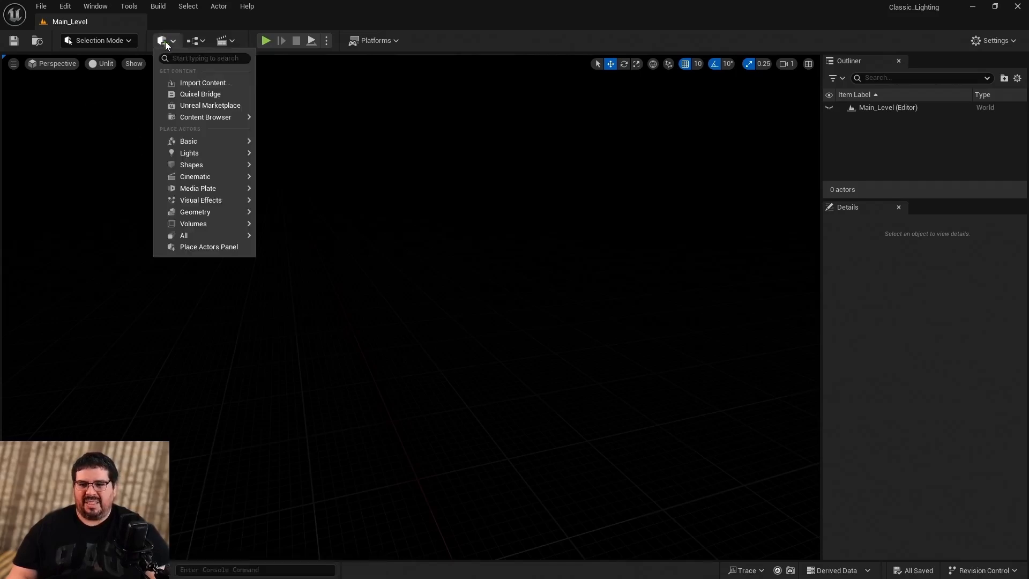
click(212, 95)
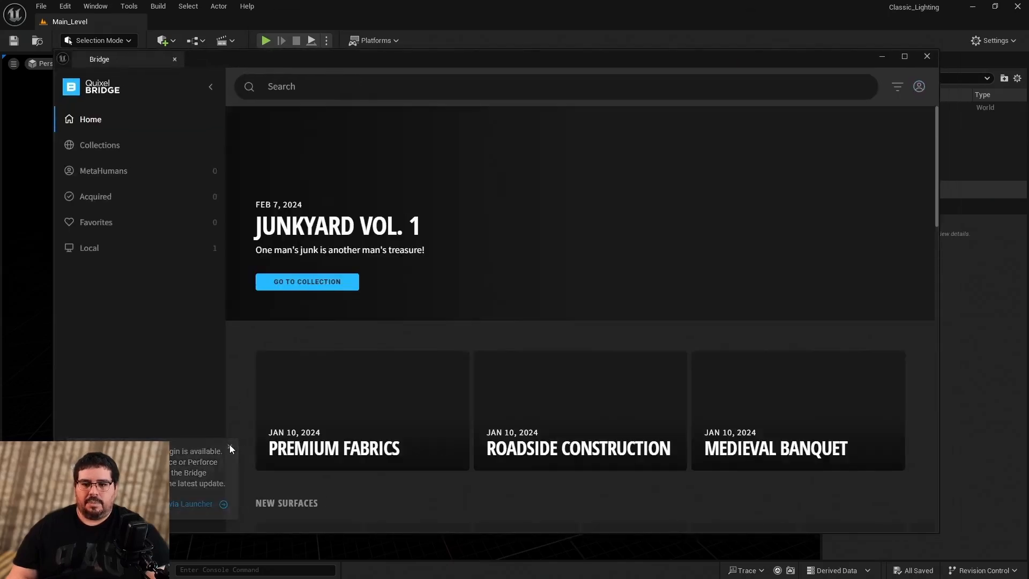
click(230, 446)
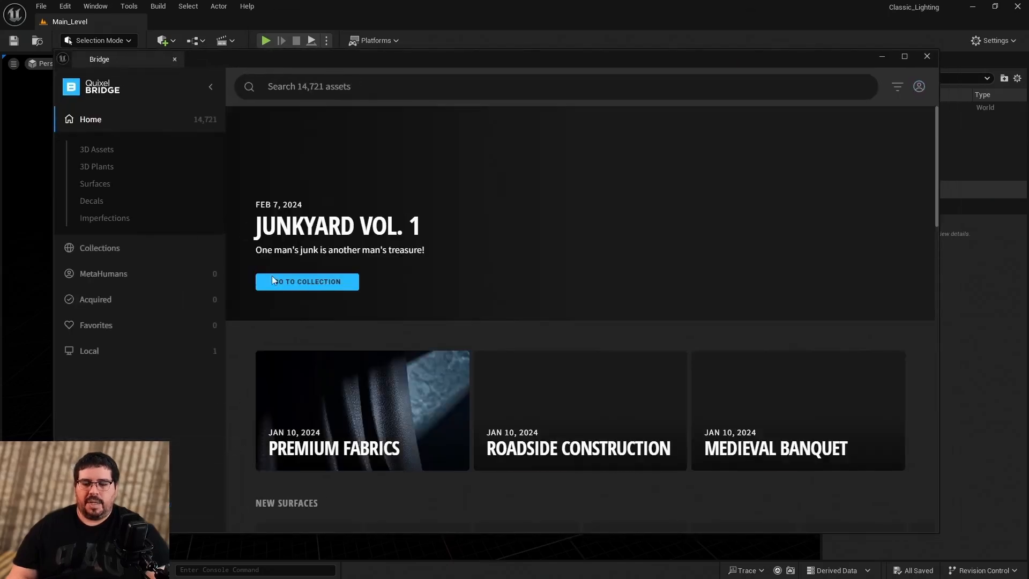
click(920, 88)
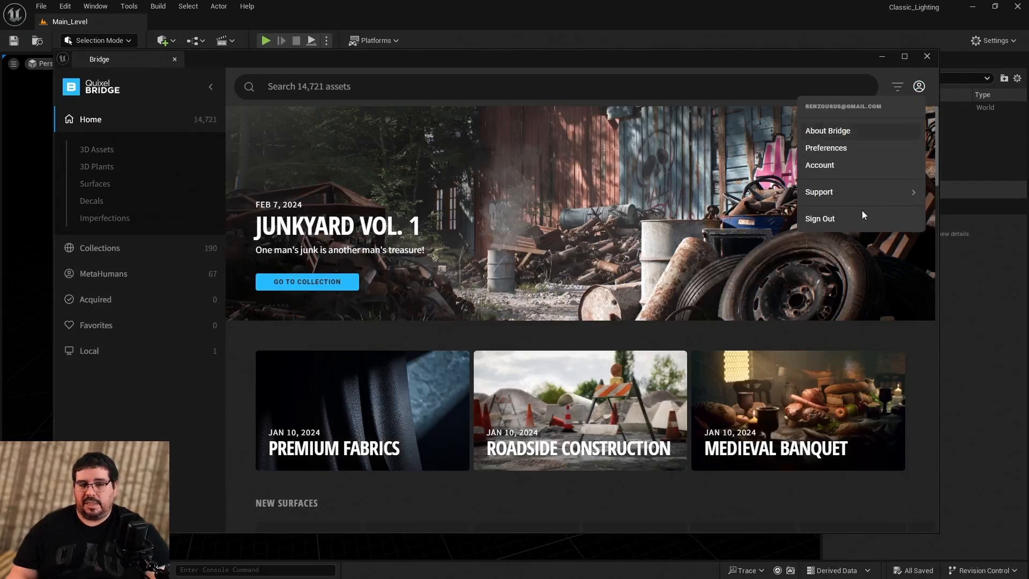
click(191, 355)
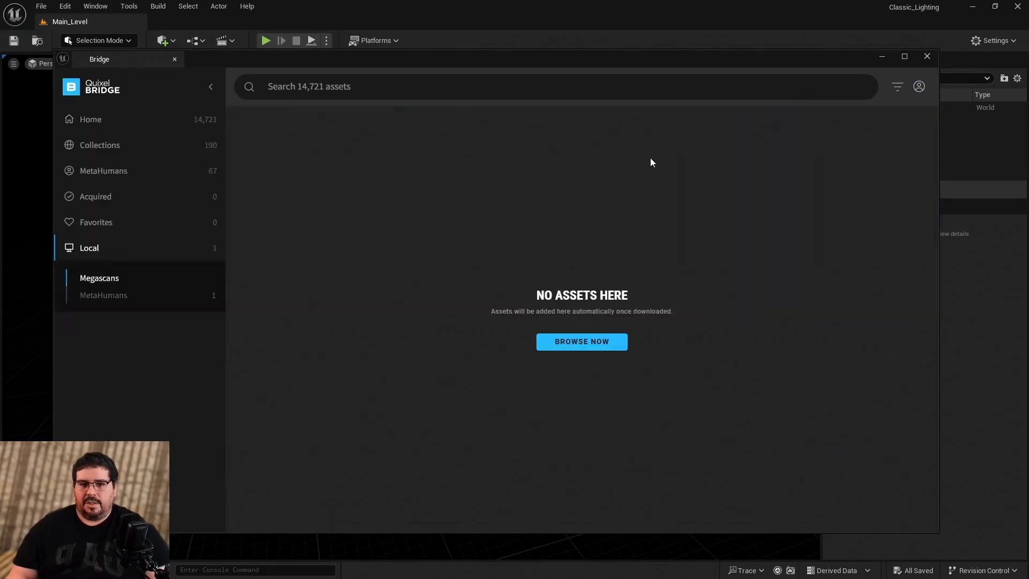
Browse the MetaHuman Presets in Bridge through to the end of the collection.
click(140, 172)
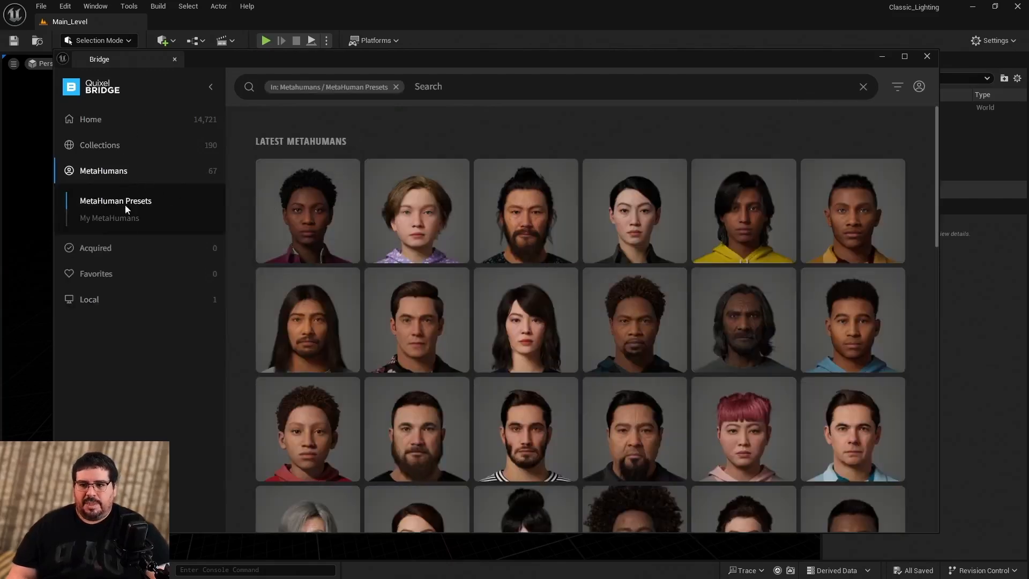
scroll(656, 310, down, 8)
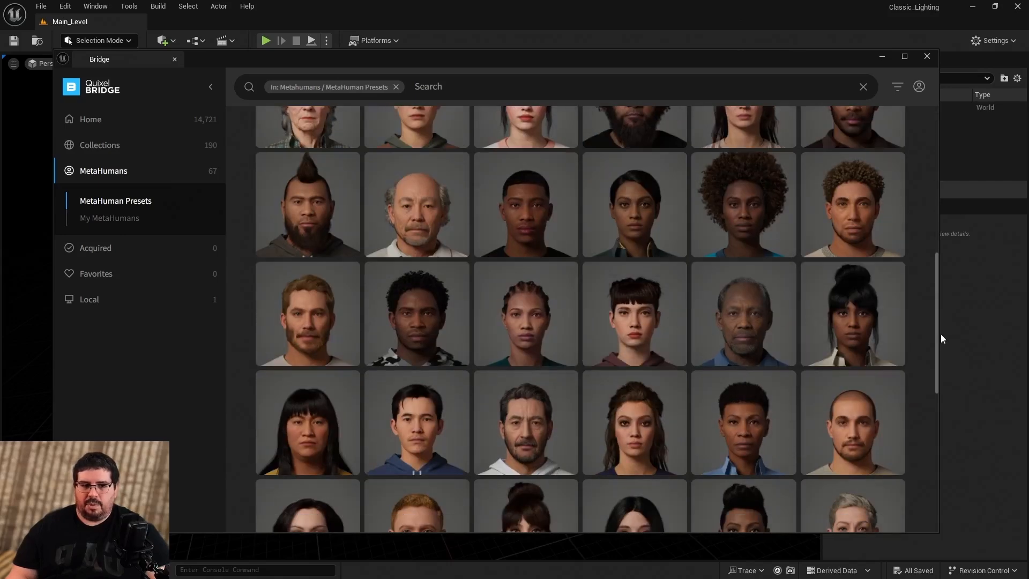
drag(936, 343, 923, 507)
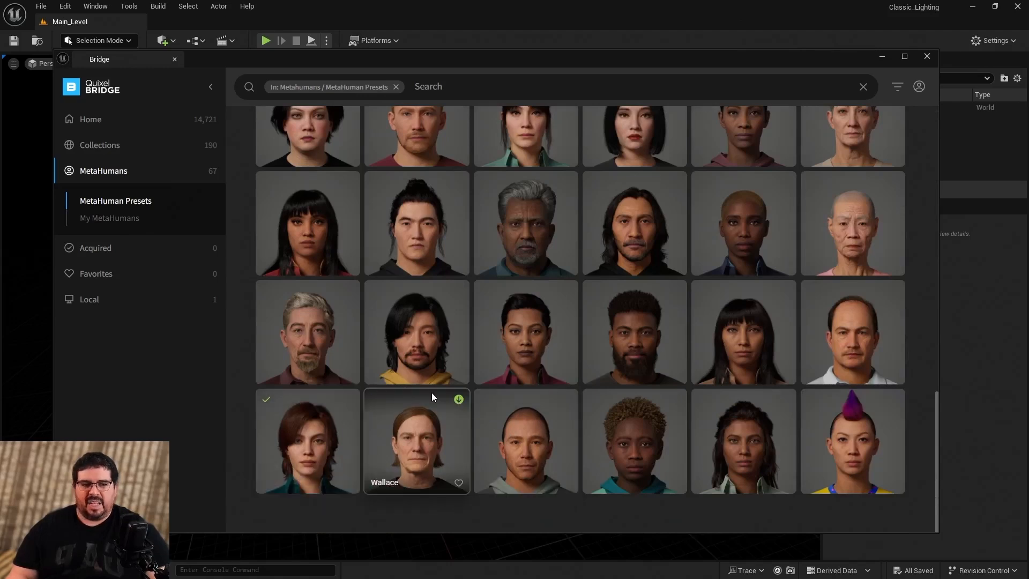
Add the downloaded Vivian MetaHuman preset to the project from Bridge at Cinematic (Complete) quality and save all files.
click(394, 438)
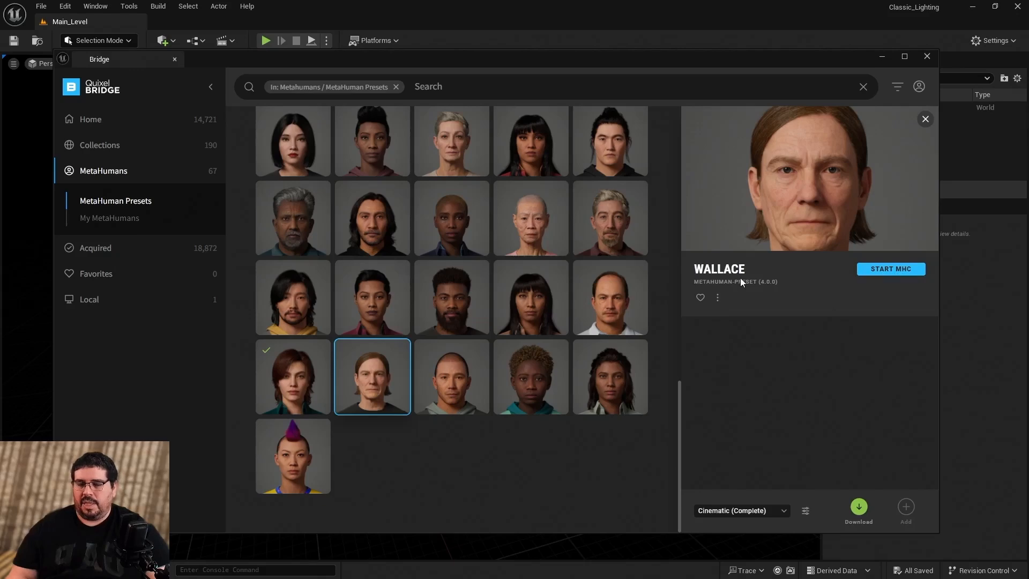
click(284, 376)
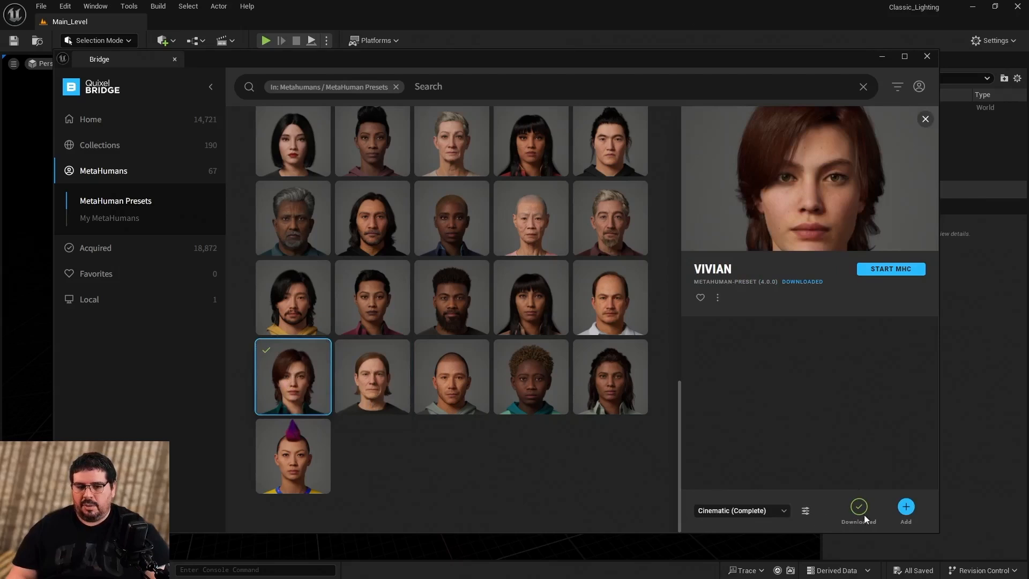
click(907, 512)
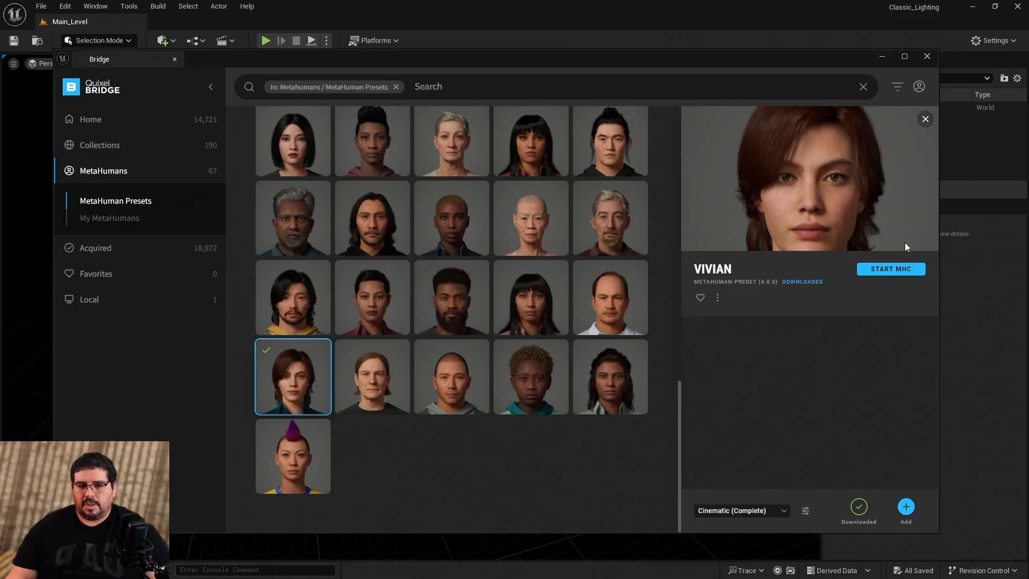
click(927, 56)
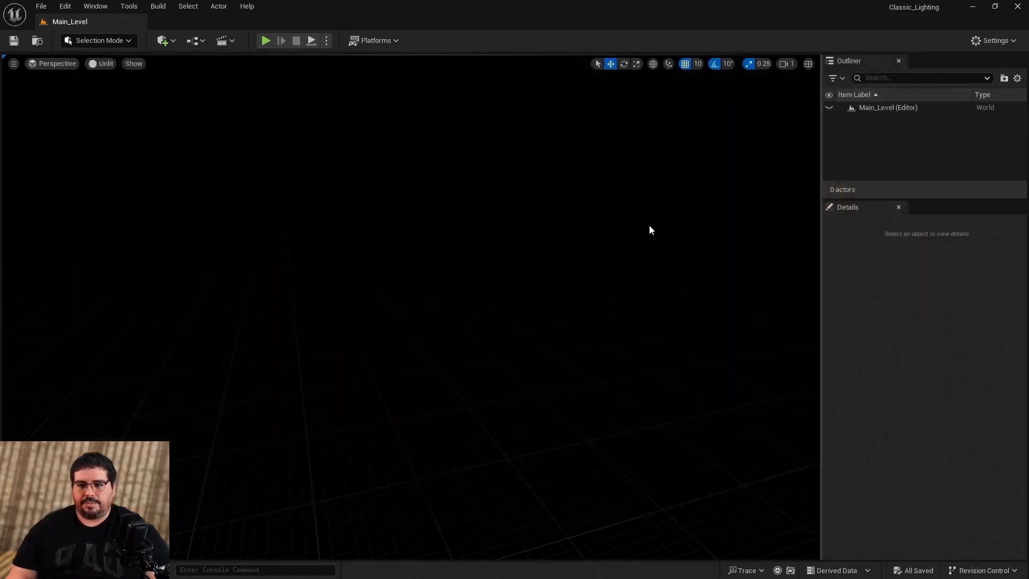
click(42, 6)
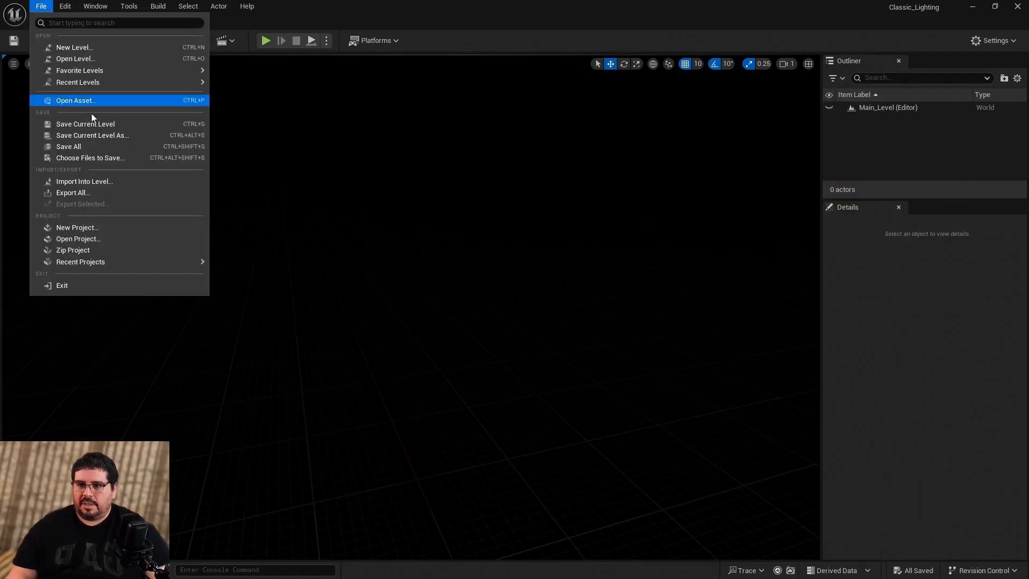
click(104, 146)
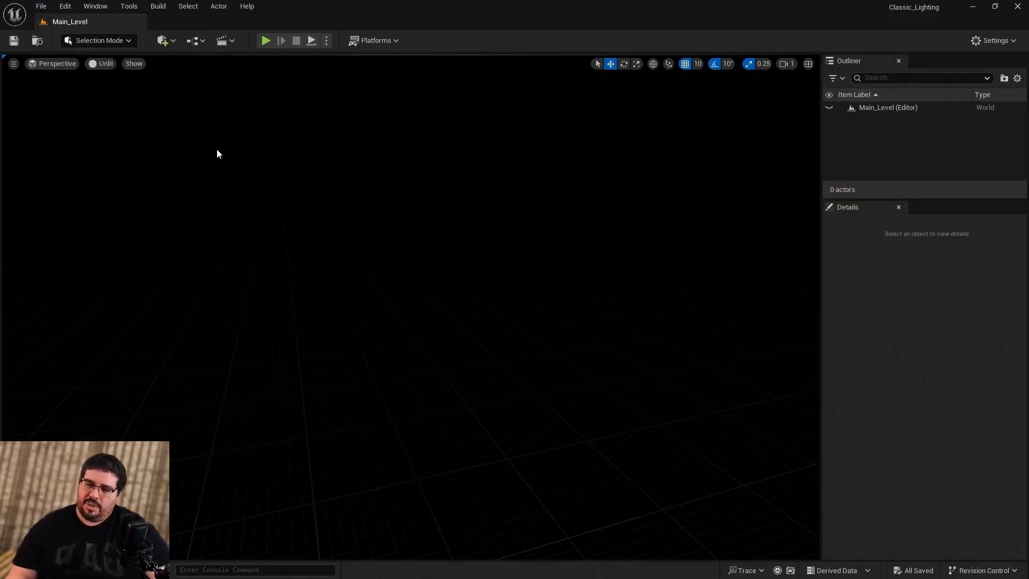
Search the project's plugins for "liv" and check that Live Link and Live Link Control Rig are enabled.
click(66, 7)
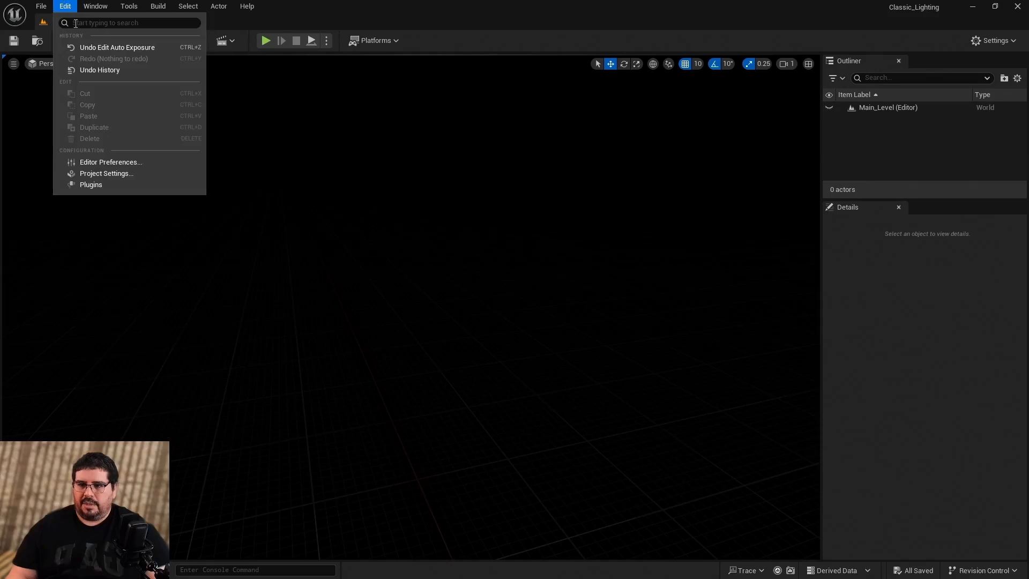
click(109, 184)
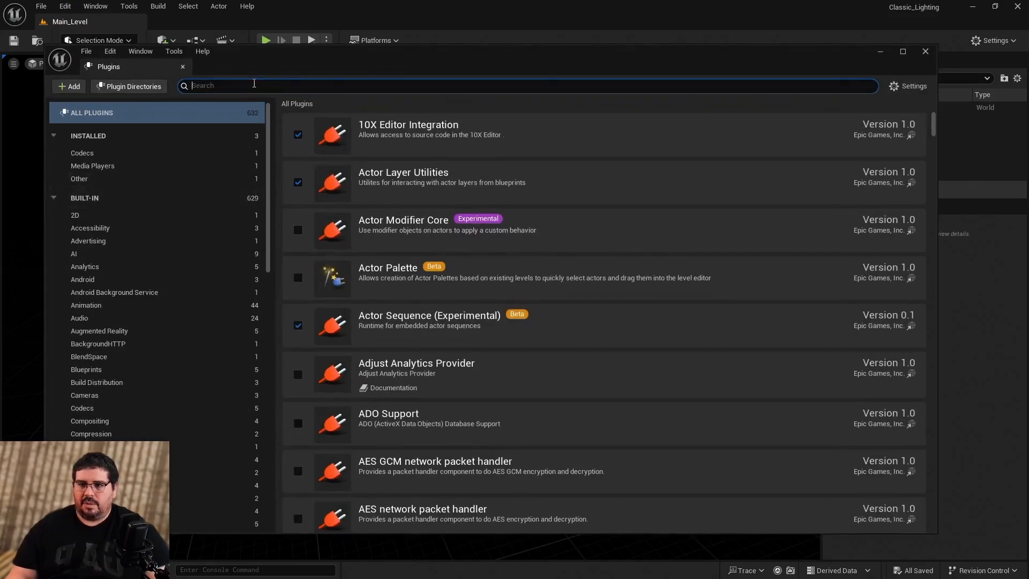
text(liv)
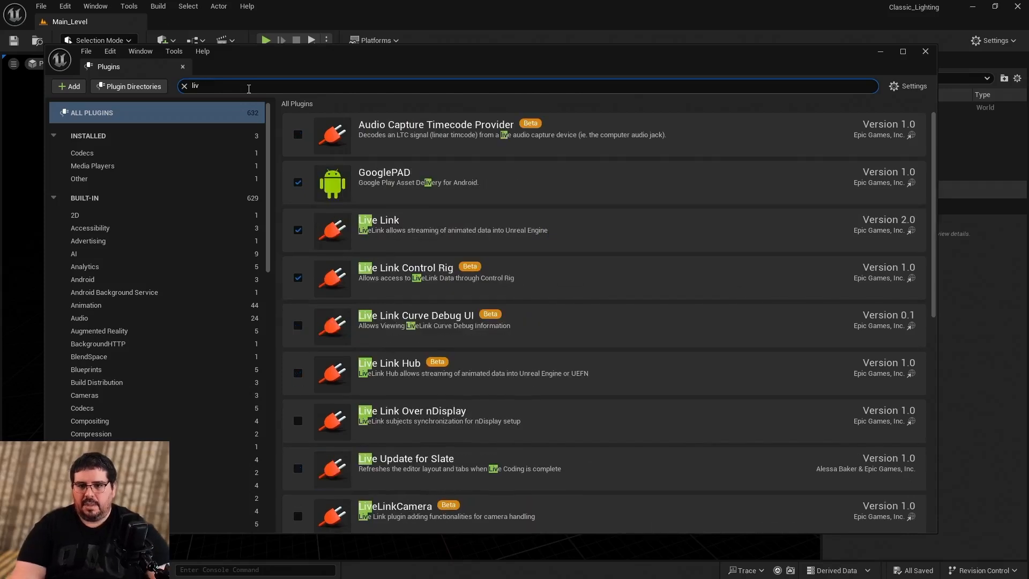
click(298, 277)
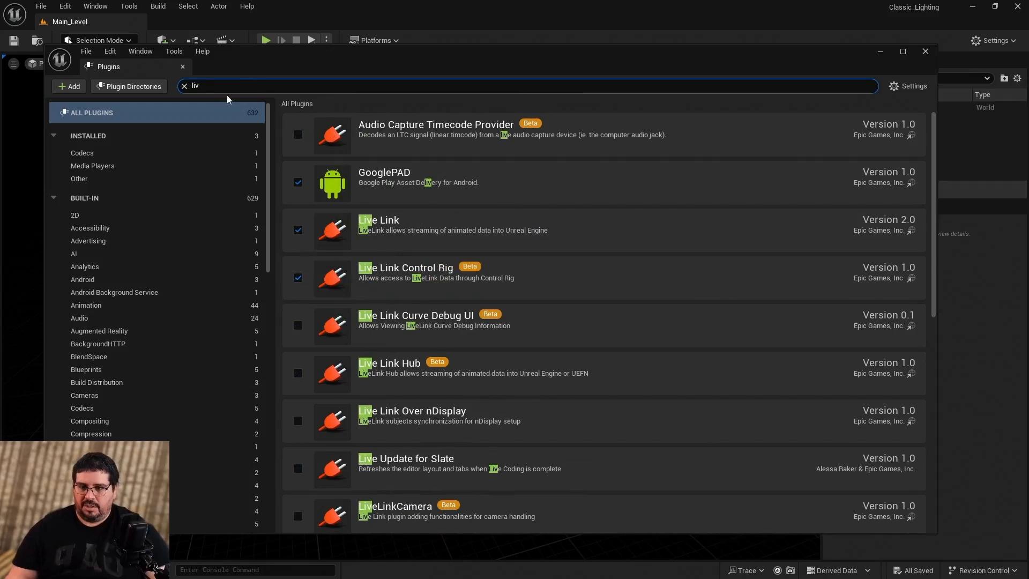
Enable the Movie Render Queue and Movie Render Queue Additional Render Passes plugins, and decline importing the changed source content file.
text(re)
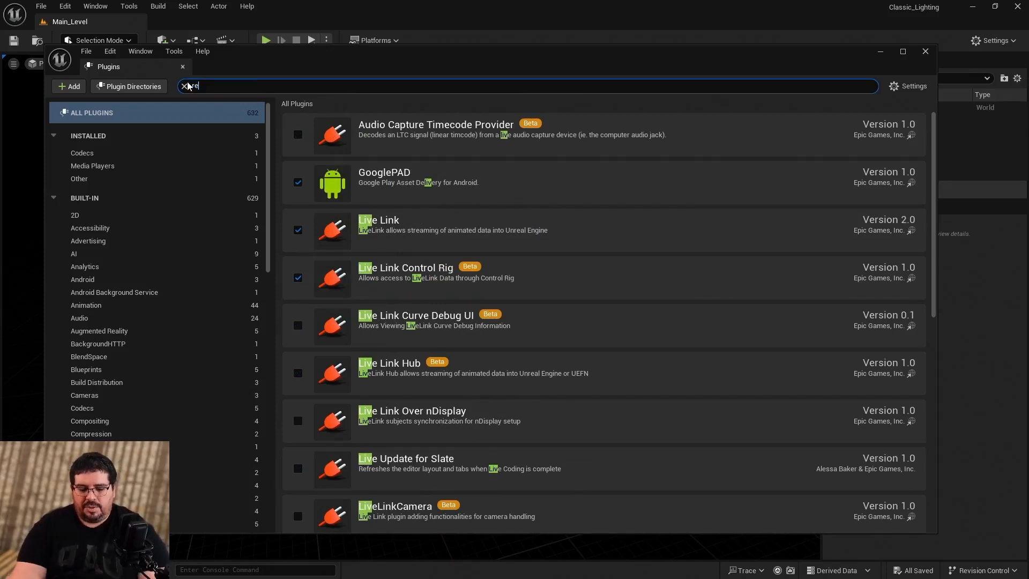
text(nder que)
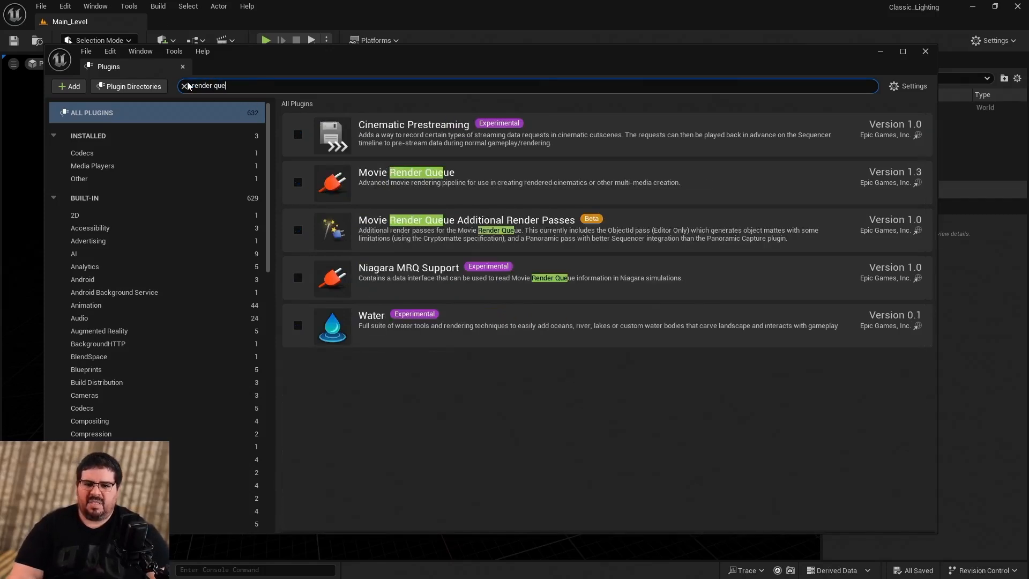
click(298, 183)
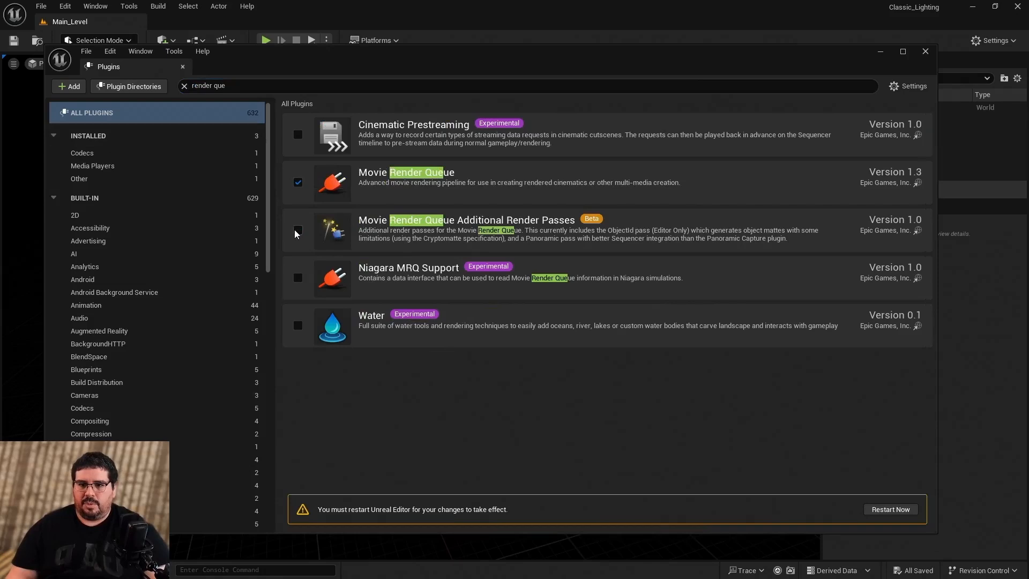
click(297, 231)
click(599, 322)
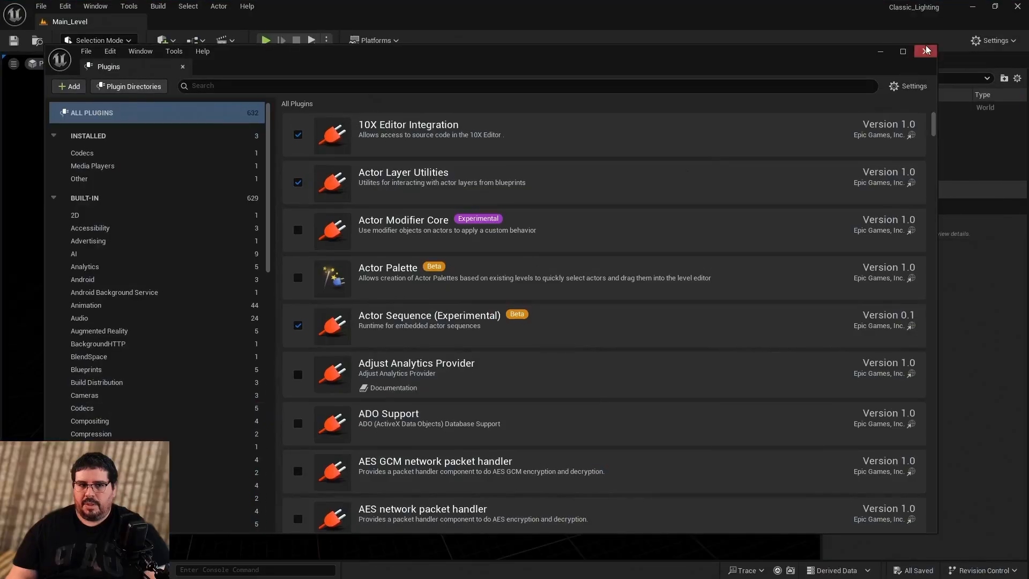
click(926, 50)
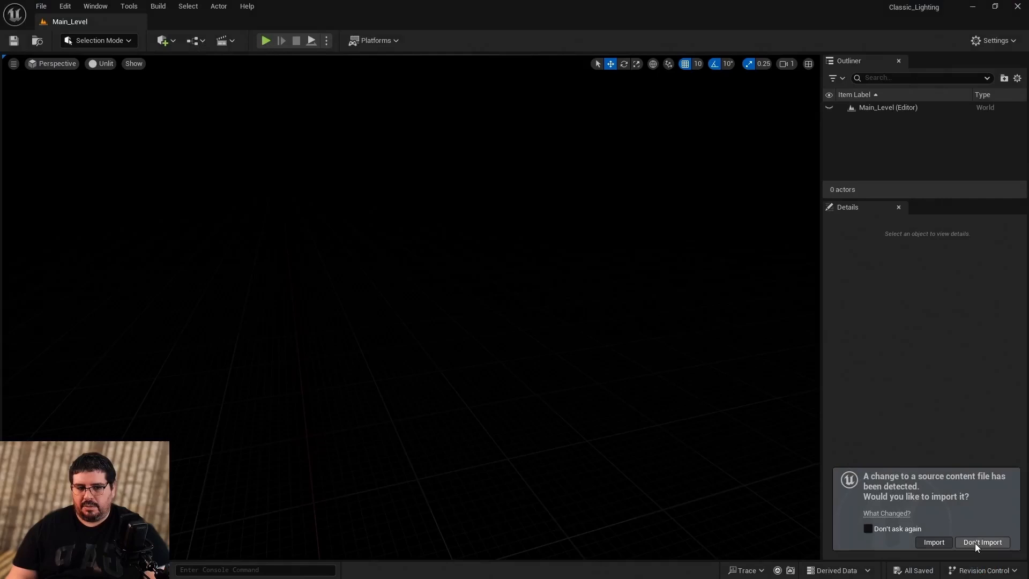
click(976, 542)
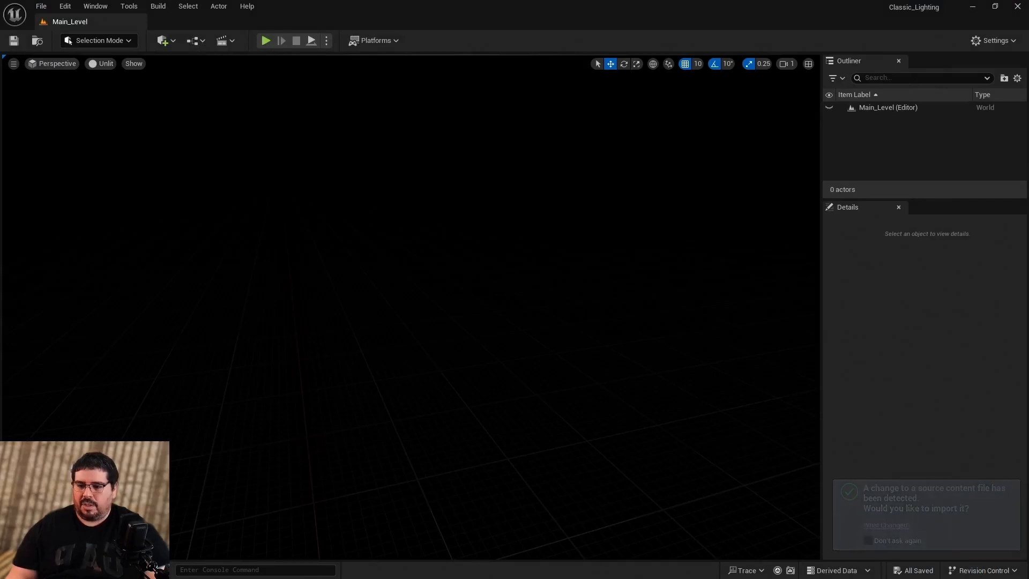
click(161, 567)
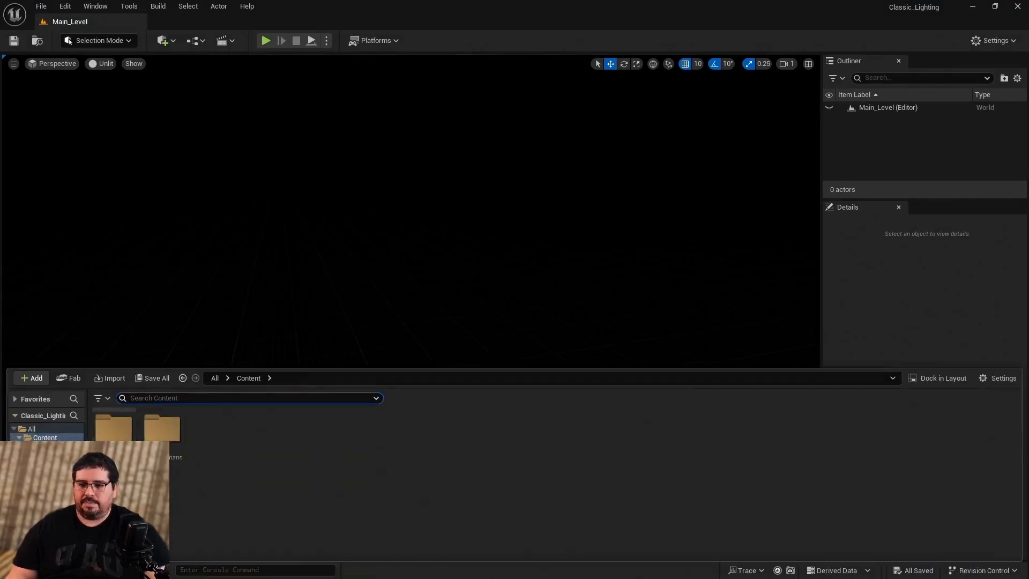
key(ctrl+space)
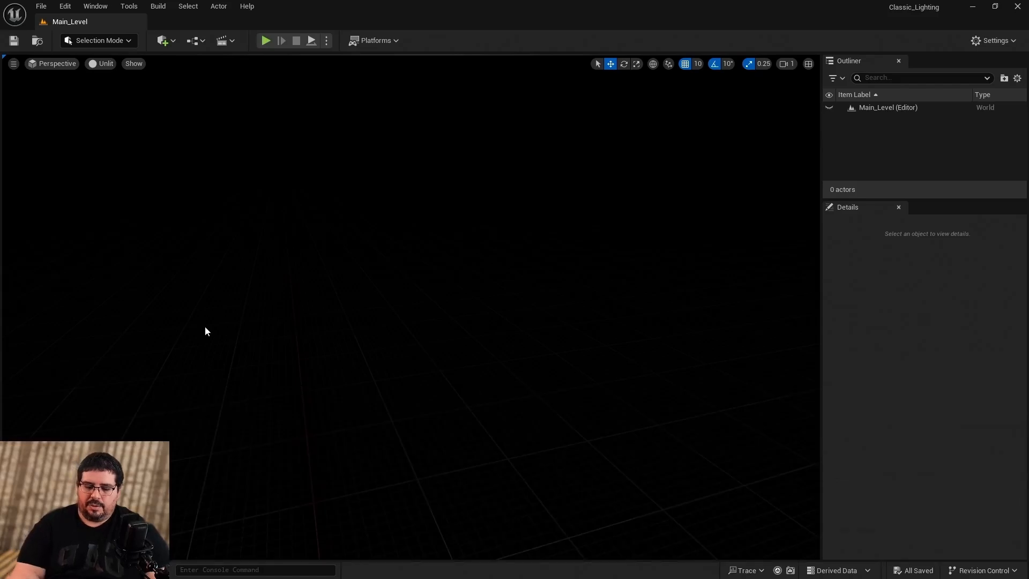
key(ctrl+space)
key(ctrl+space)
key(ctrl+space)
key(ctrl+space)
key(ctrl+space)
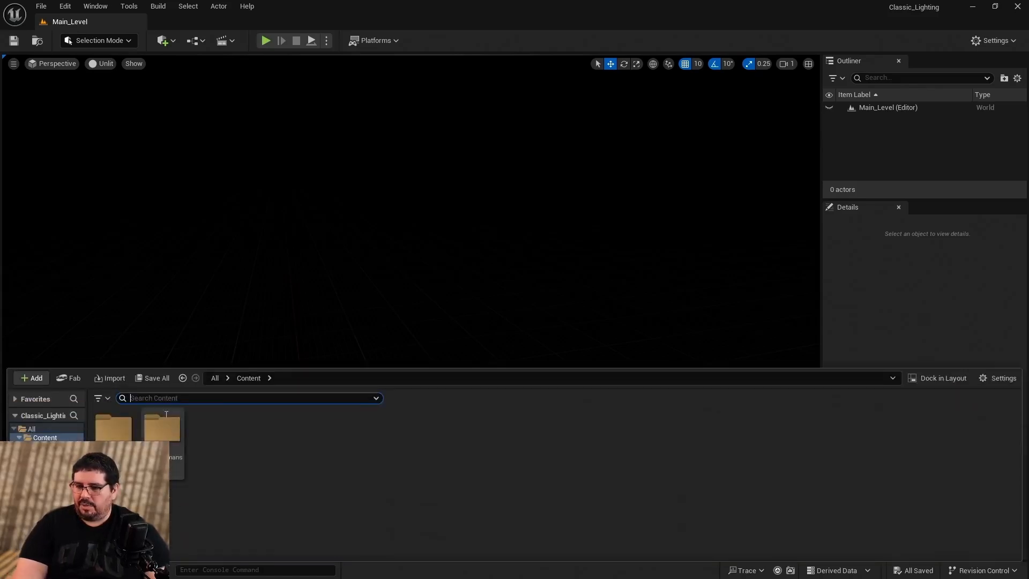
key(ctrl+space)
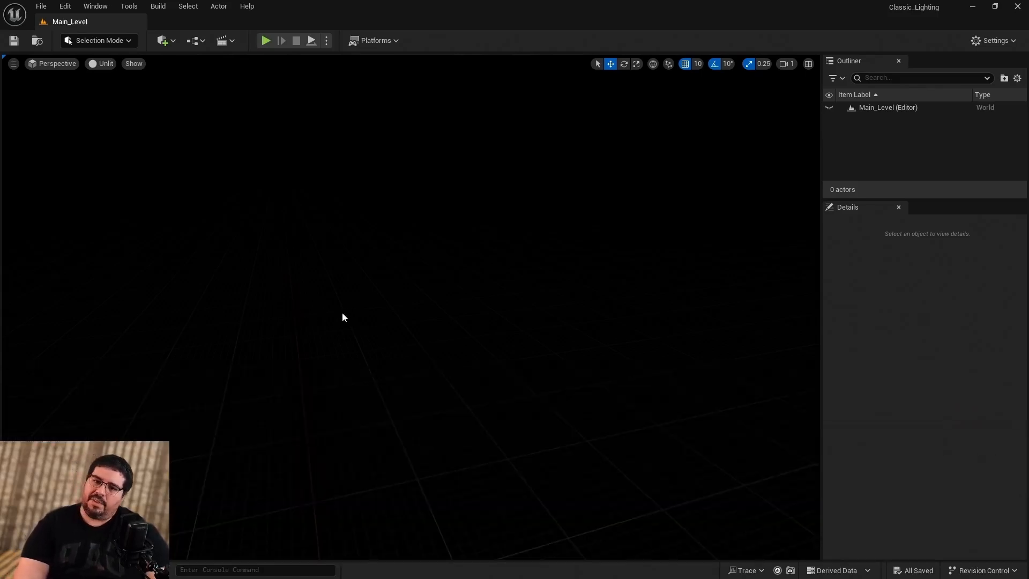
Open the BP_Vivian blueprint from the MetaHumans/Vivian content folder and inspect the character in its viewport.
key(ctrl+space)
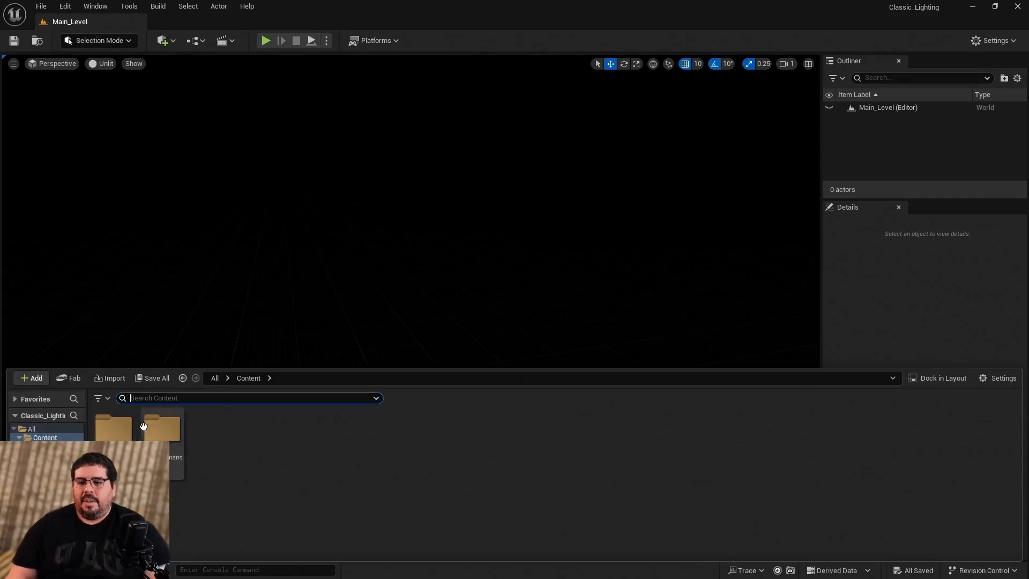
double_click(161, 427)
double_click(162, 427)
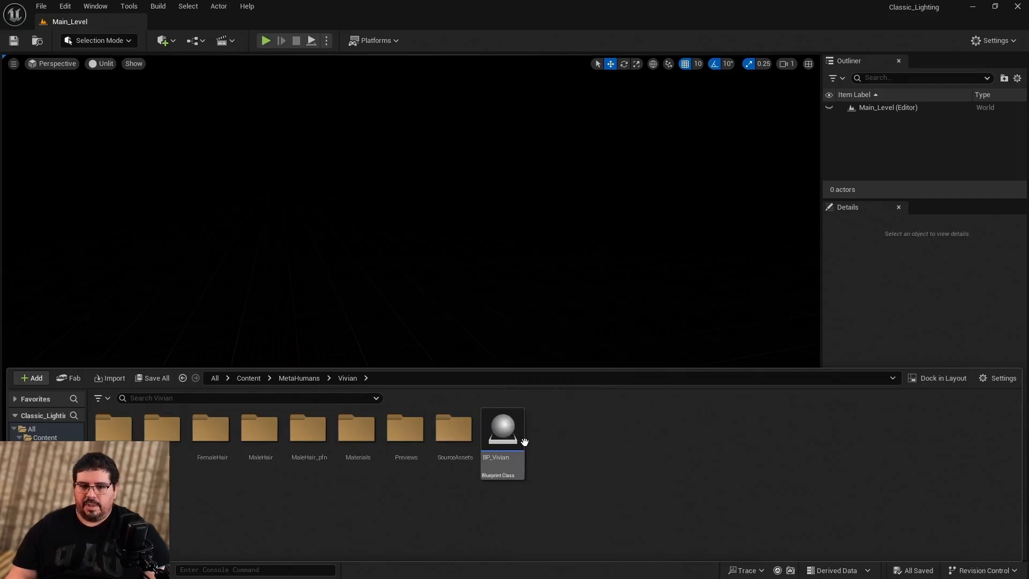
click(510, 442)
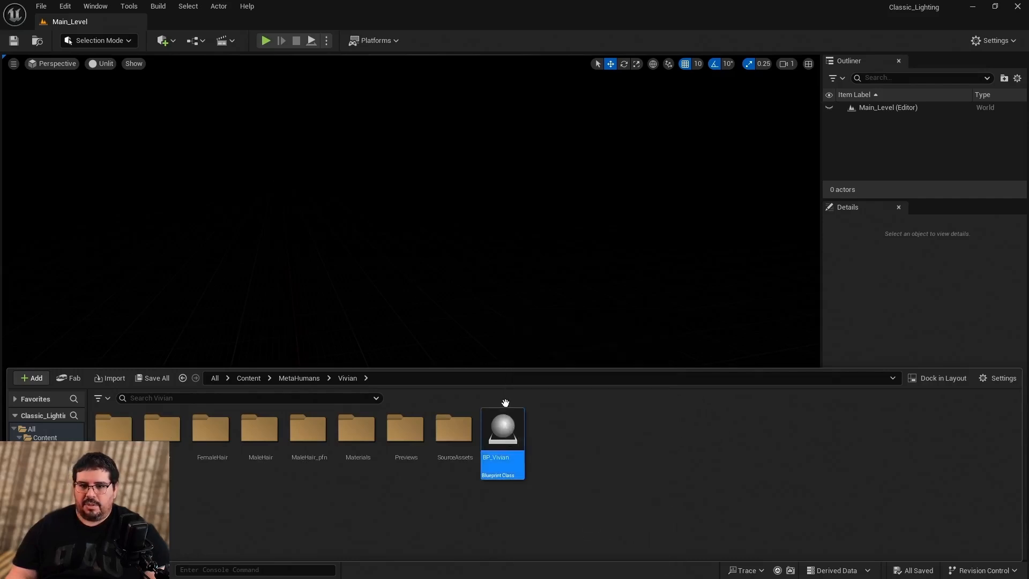
drag(505, 403, 537, 406)
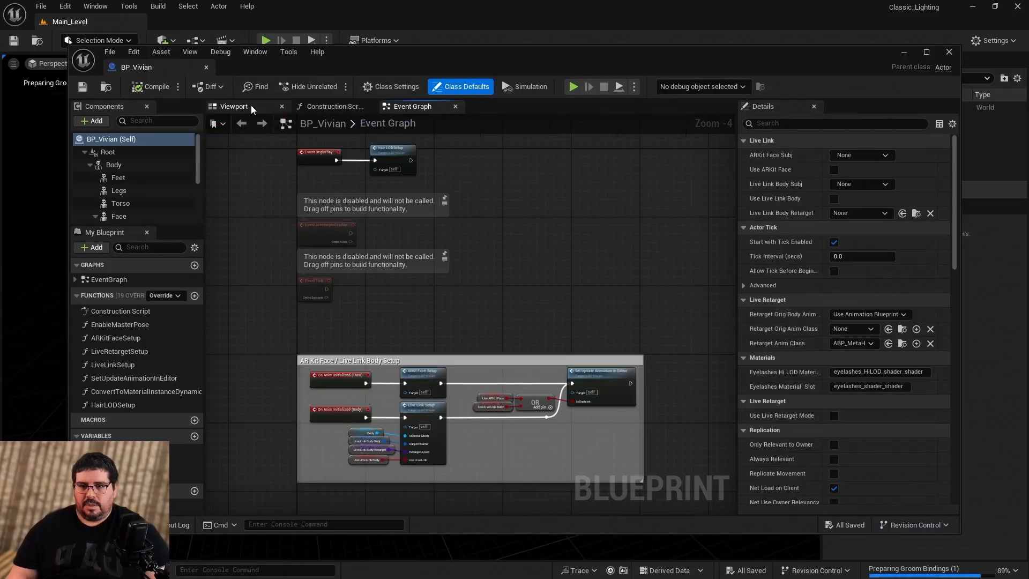
click(251, 109)
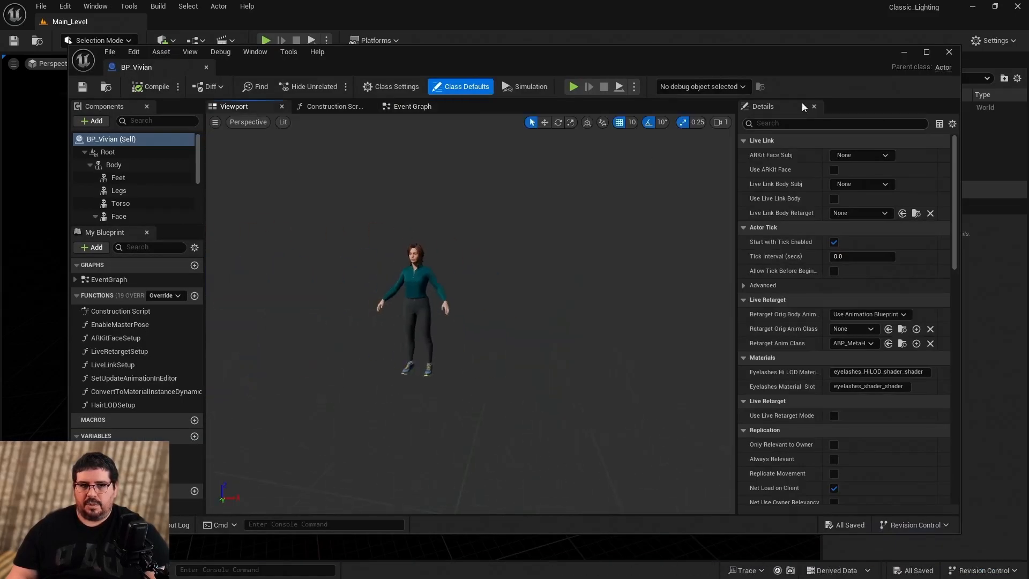
click(950, 52)
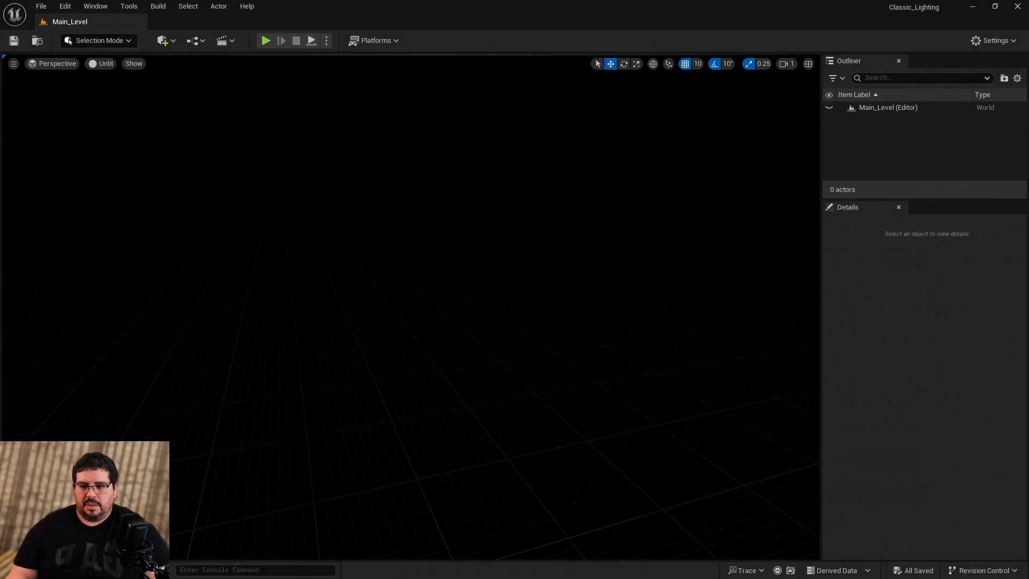
Place BP_Vivian in Main_Level and reset its location to the world origin (0, 0, 0).
key(ctrl+space)
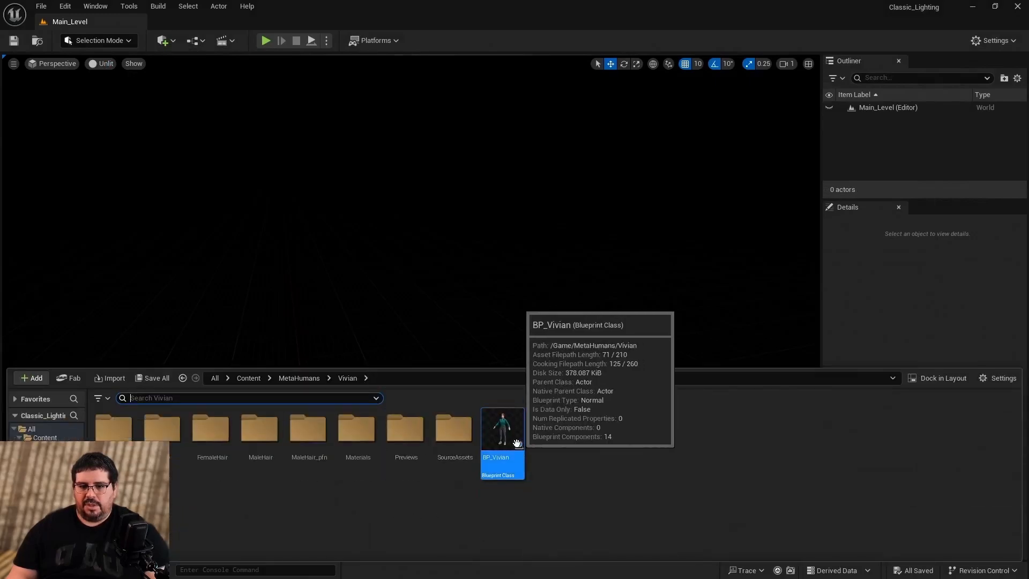
drag(517, 443, 424, 391)
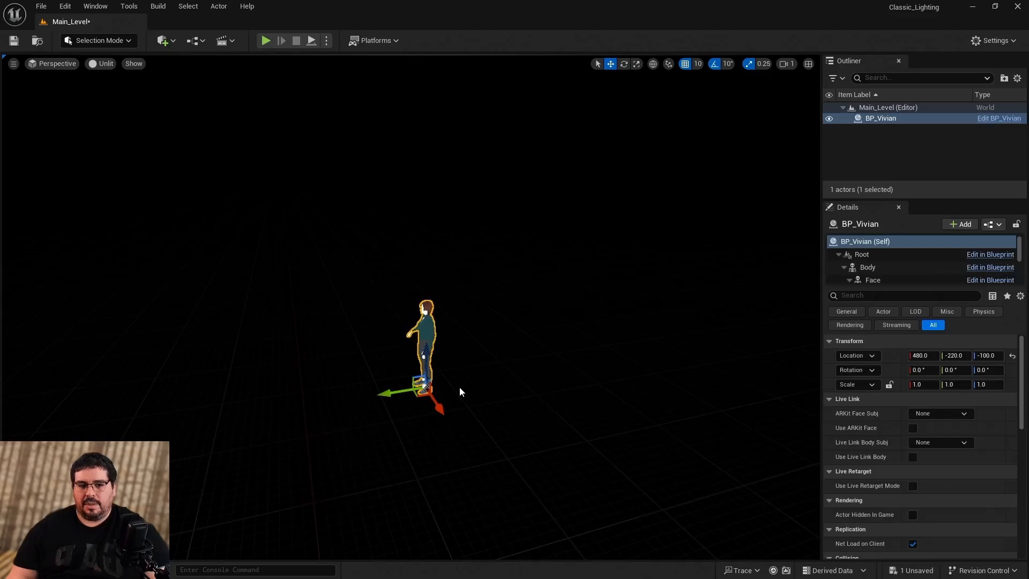
click(1013, 358)
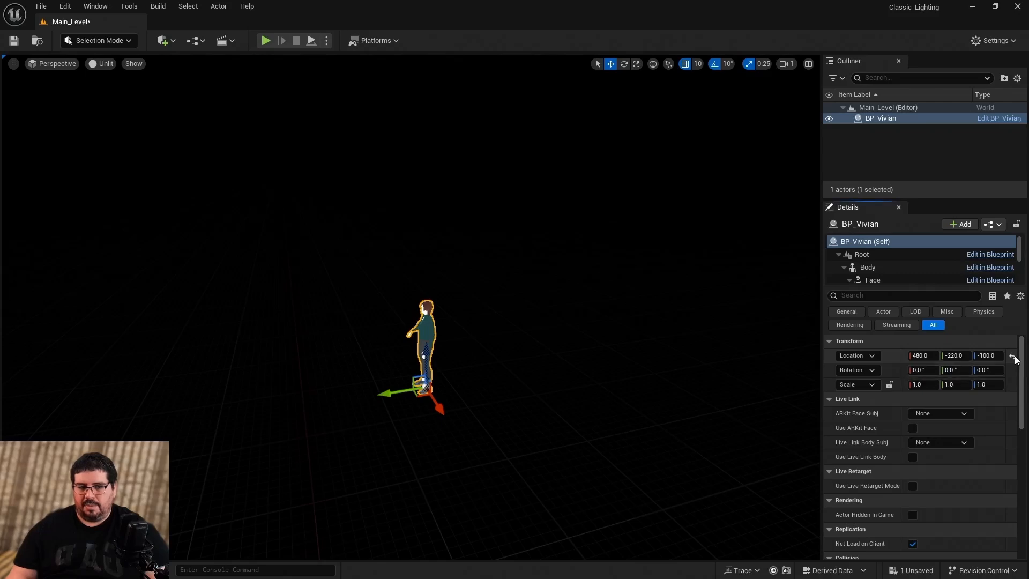
key(w)
right_drag(411, 307, 528, 372)
scroll(411, 307, down, 1)
key(s)
key(w)
key(s)
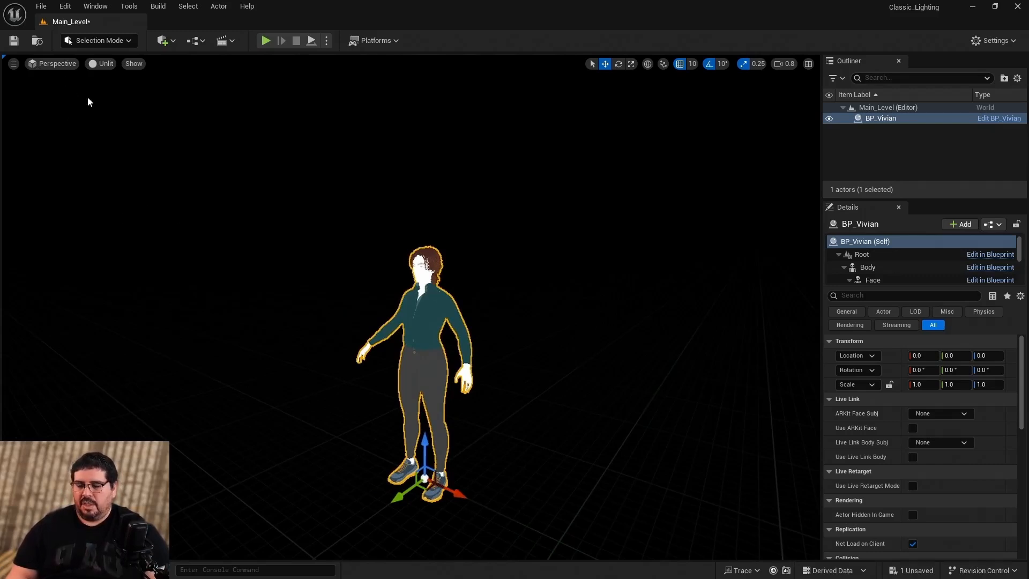
Compare the character in the Lit and Unlit view modes, leaving the level view in Unlit.
click(100, 65)
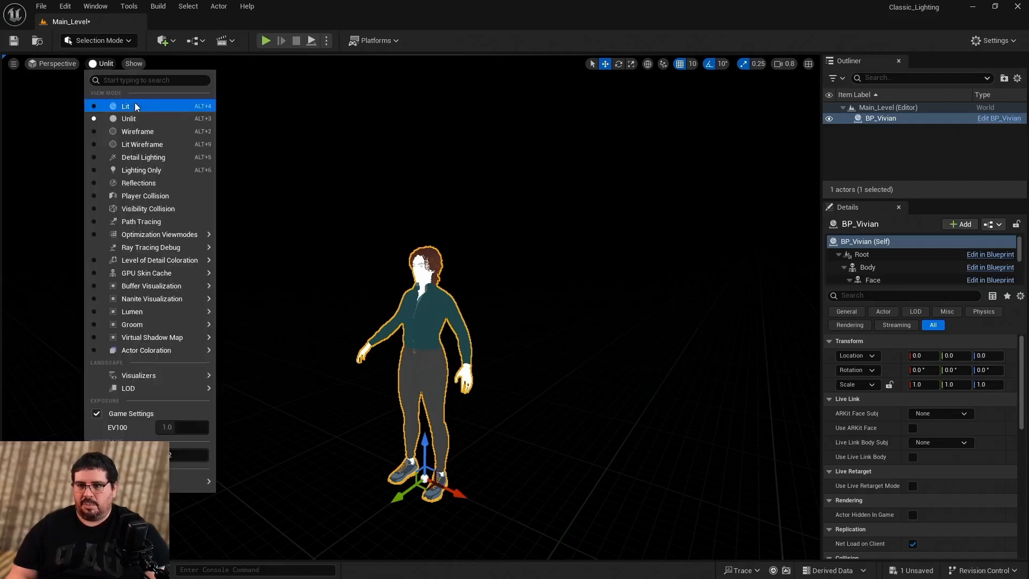
click(135, 104)
click(203, 220)
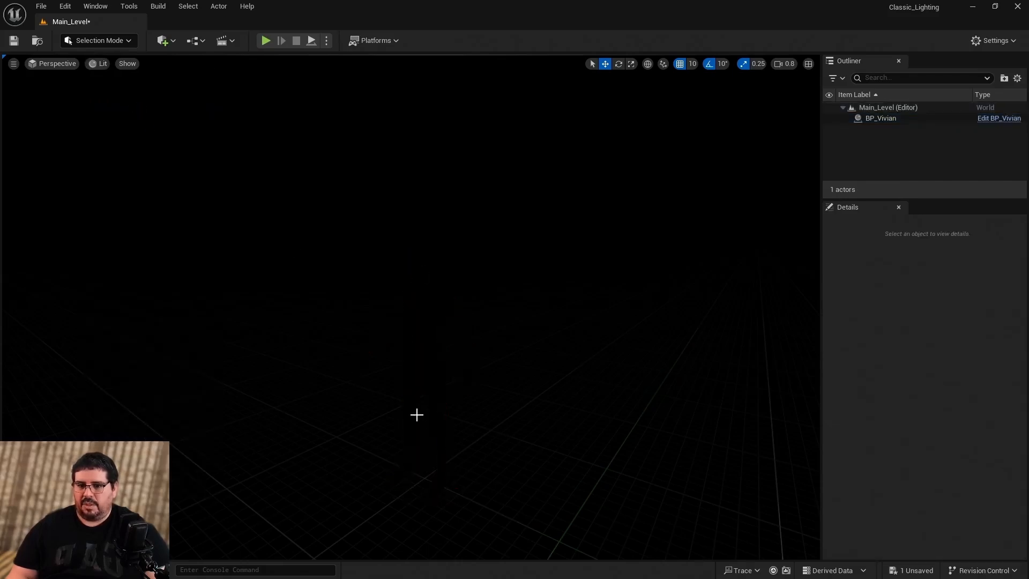
click(99, 64)
click(138, 118)
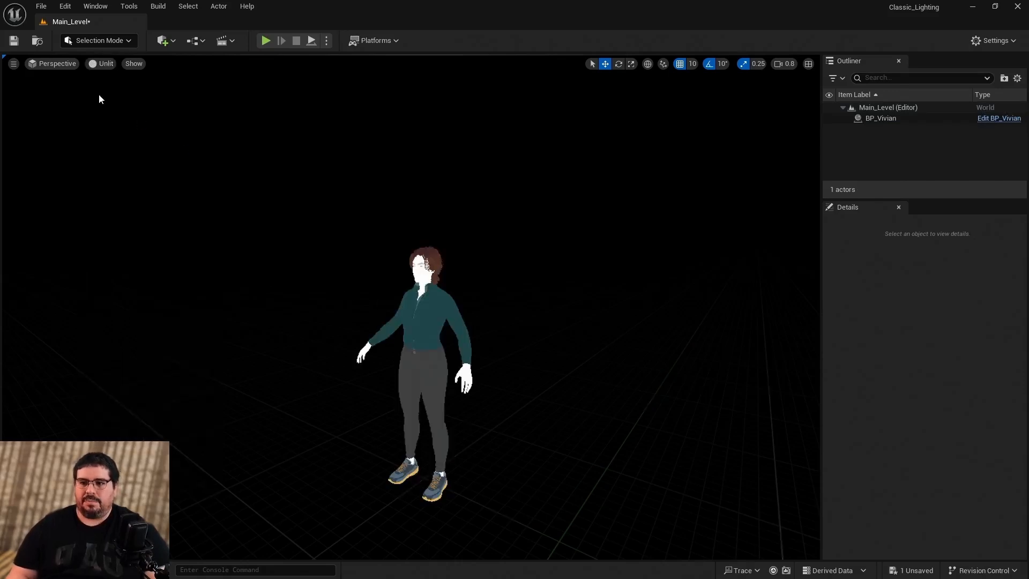
Switch the level view from Perspective to the Front orthographic view.
click(57, 65)
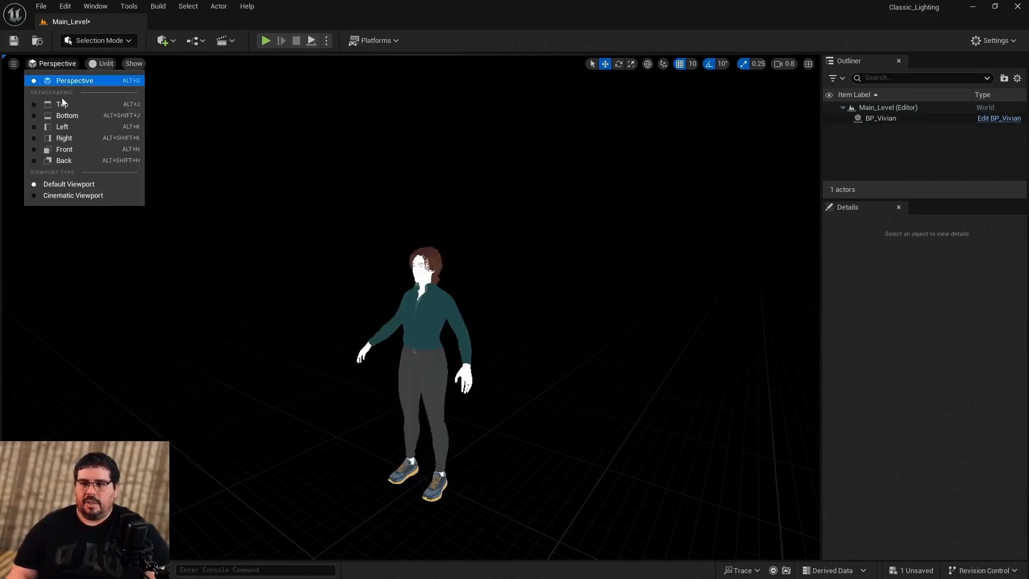
click(86, 152)
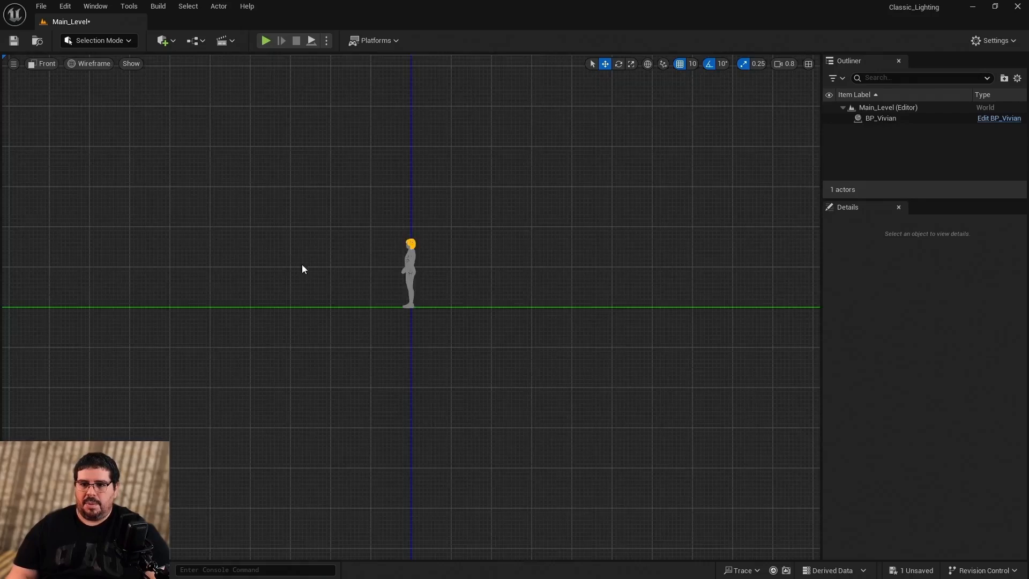
Rotate BP_Vivian to -90° around the Z axis so the character faces the Front view.
scroll(403, 253, up, 5)
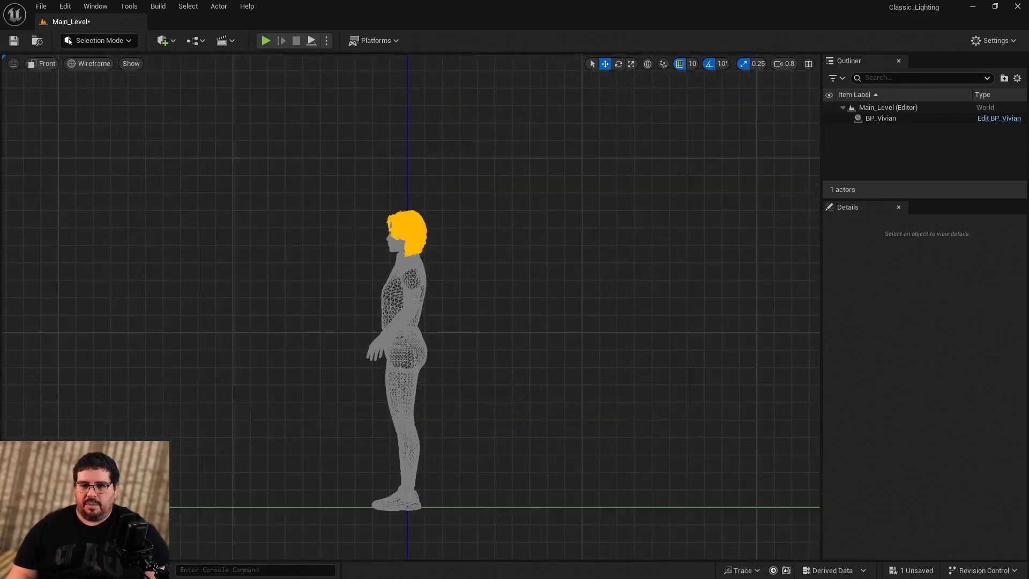
click(409, 298)
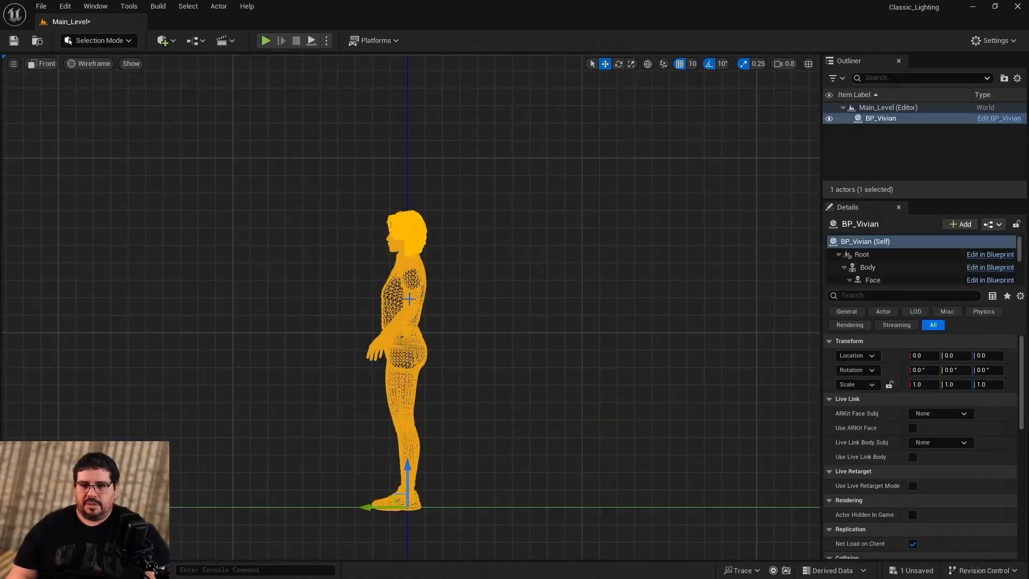
click(994, 372)
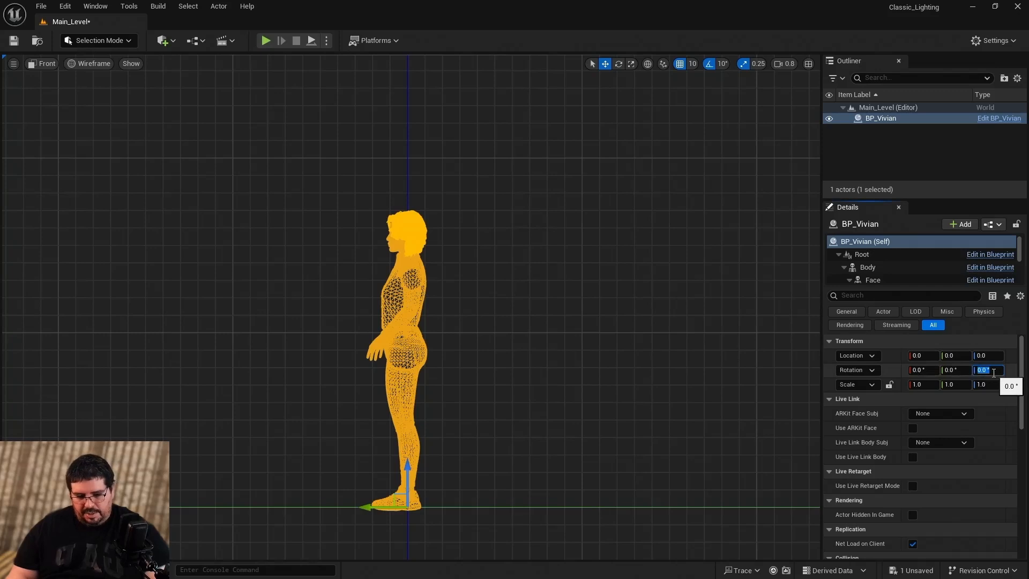
text(-90)
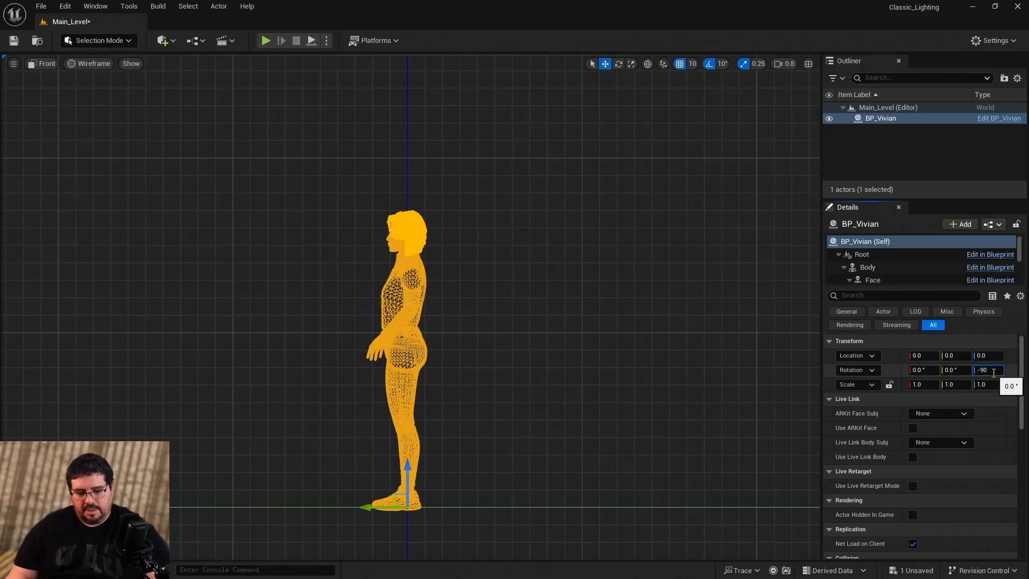
key(Return)
click(656, 357)
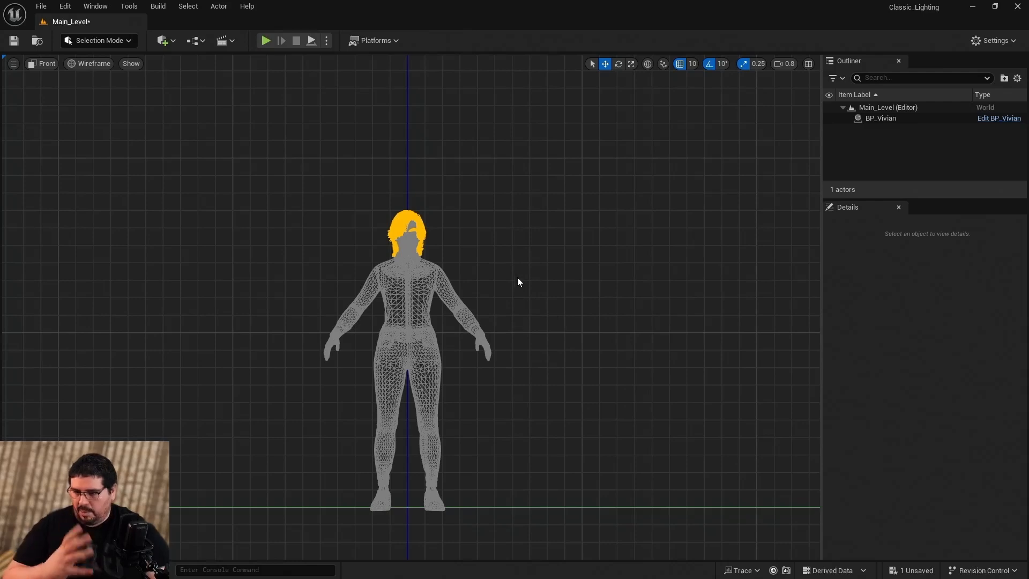
Check the character in the Right orthographic view and return to the Front view.
click(14, 65)
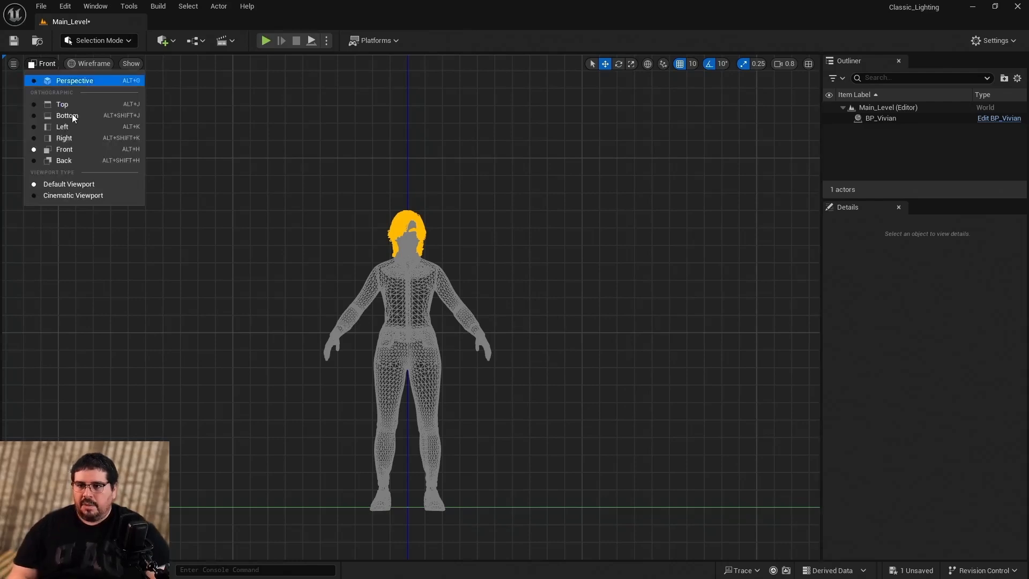
click(85, 136)
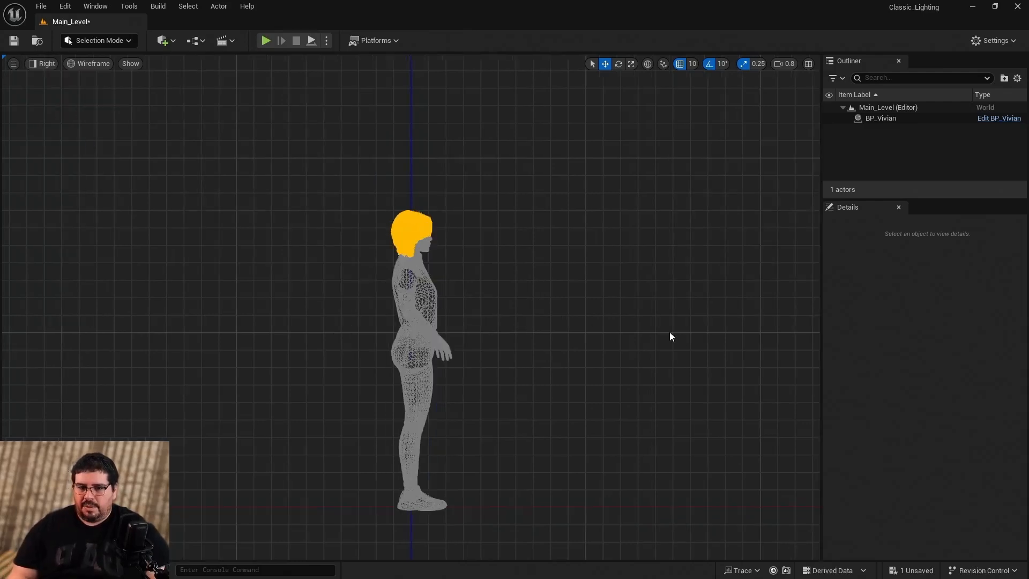
click(47, 63)
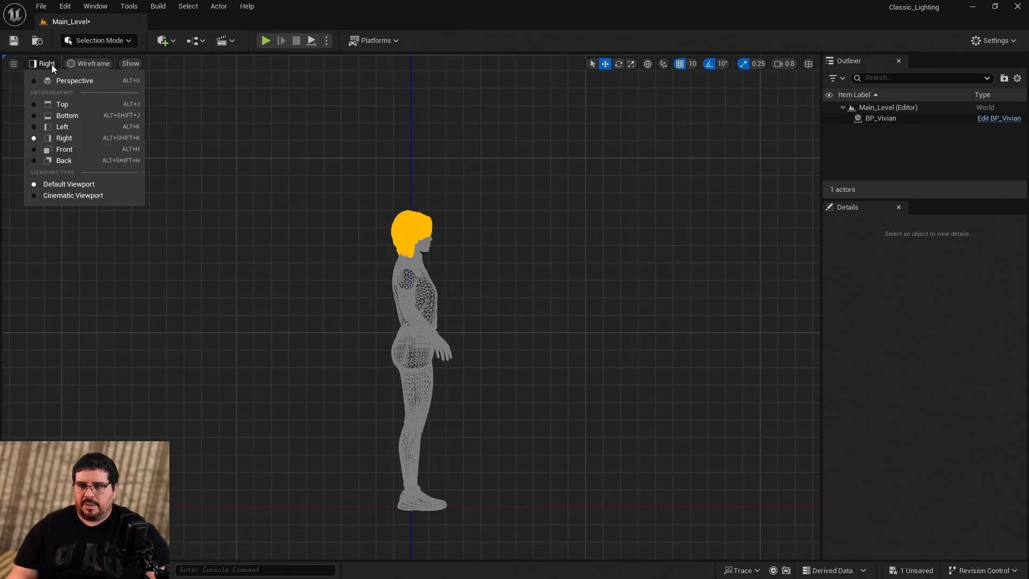
click(80, 149)
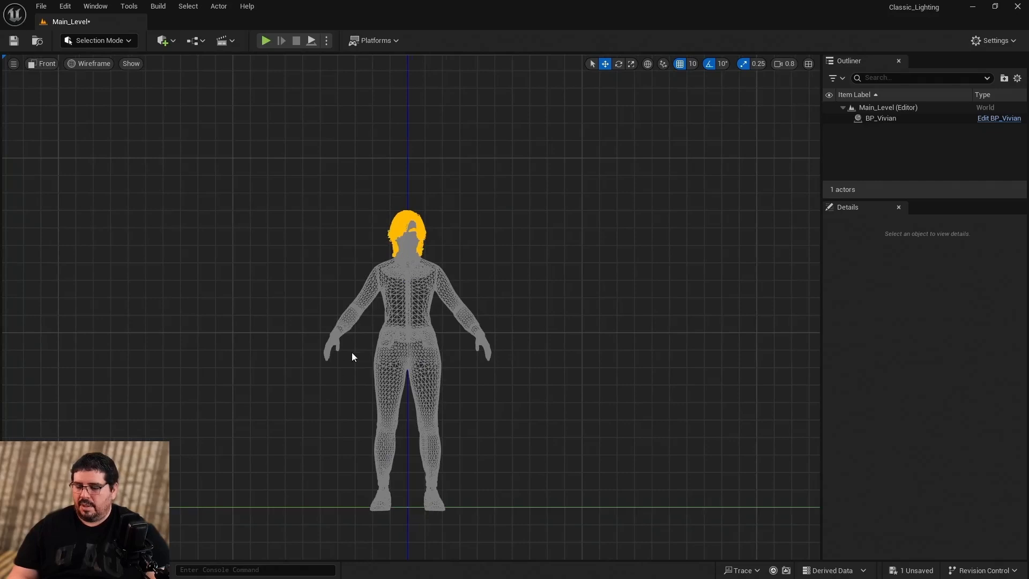
click(44, 67)
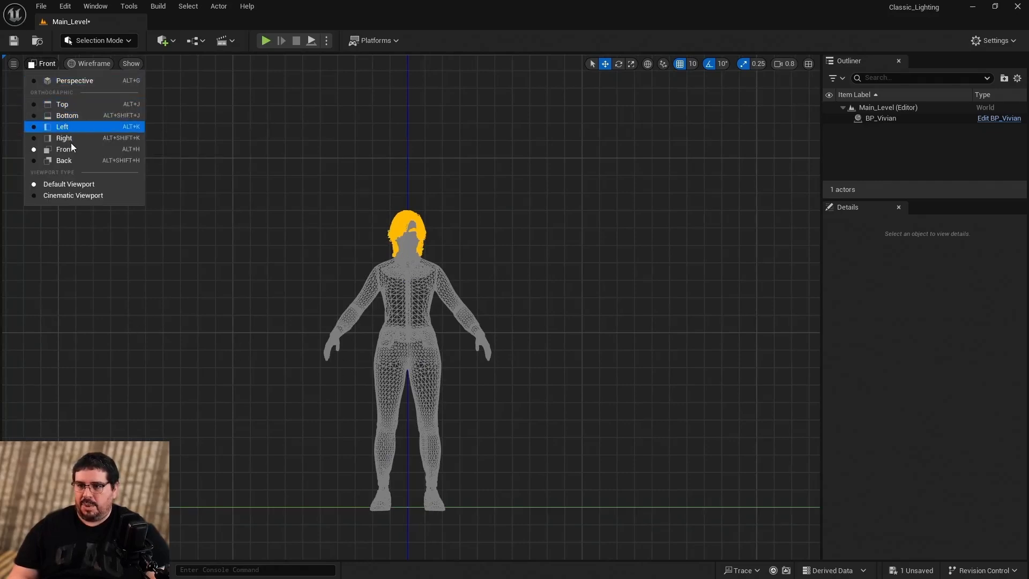
click(279, 370)
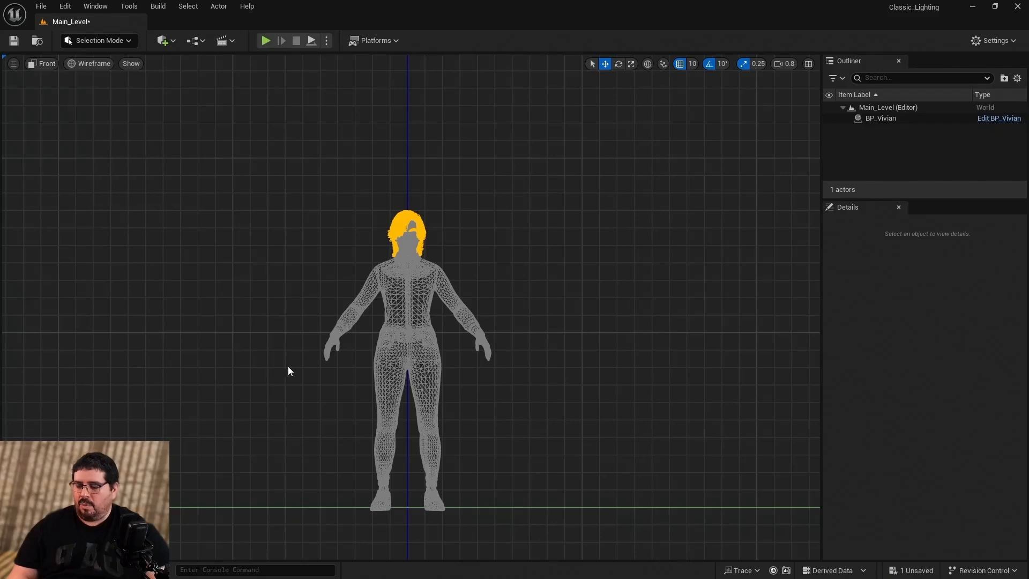
Measure vertical distances on the character in the Front view, starting with the head from the top of the hair.
scroll(198, 498, up, 3)
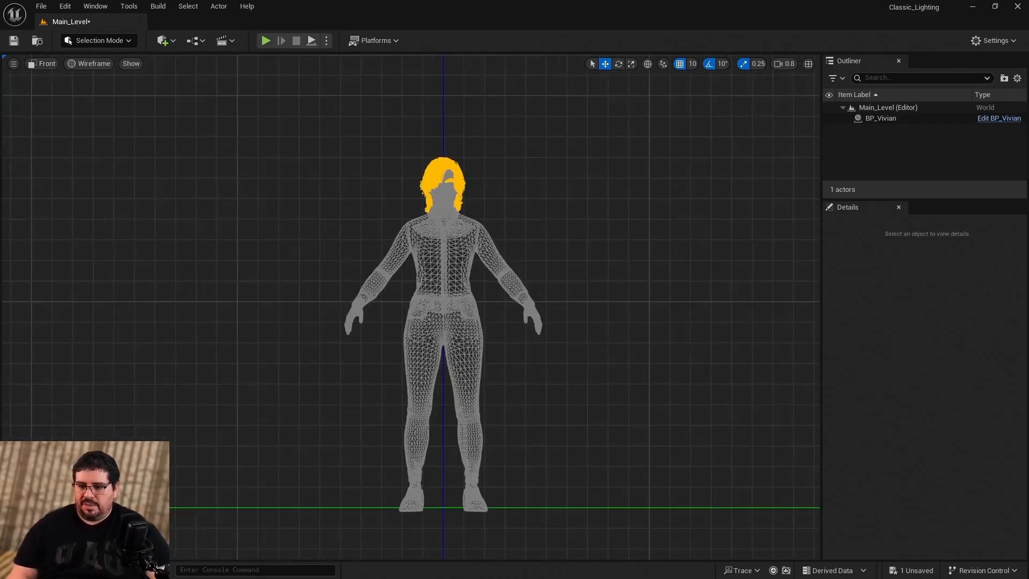
scroll(143, 522, down, 3)
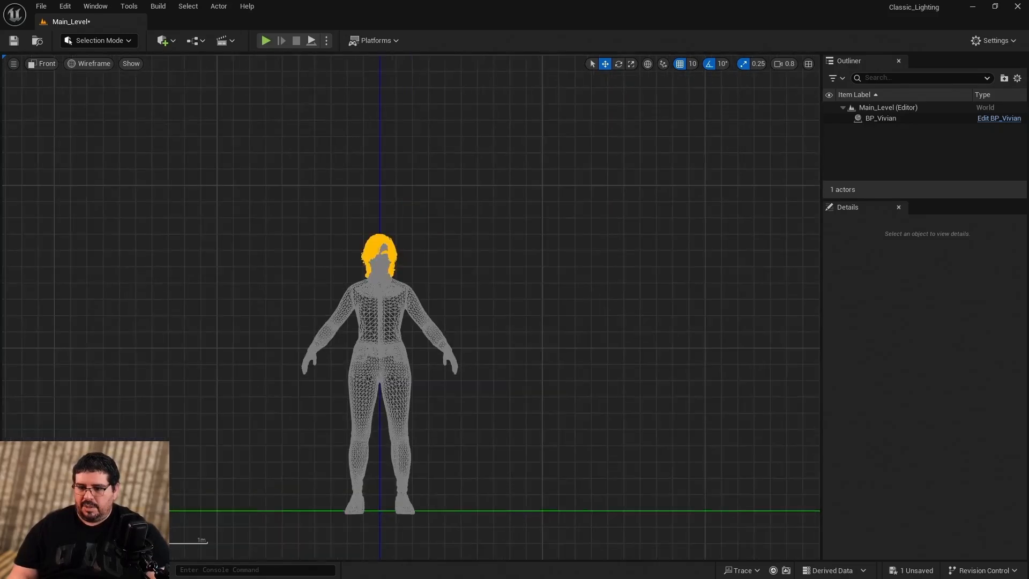
right_drag(411, 307, 401, 308)
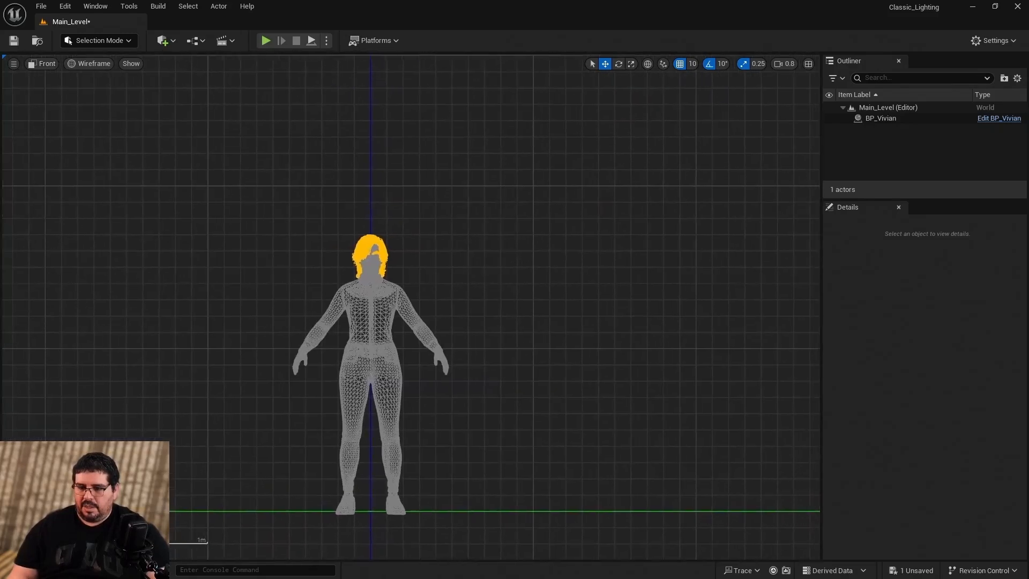
scroll(123, 523, up, 1)
right_drag(123, 523, 134, 518)
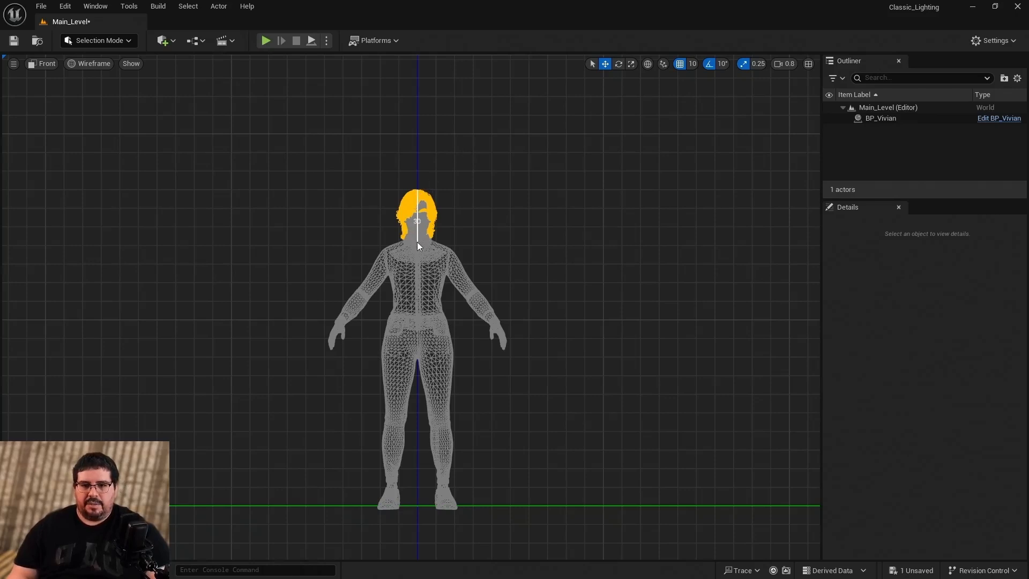
middle_drag(417, 291, 424, 539)
scroll(420, 429, up, 1)
scroll(450, 418, down, 2)
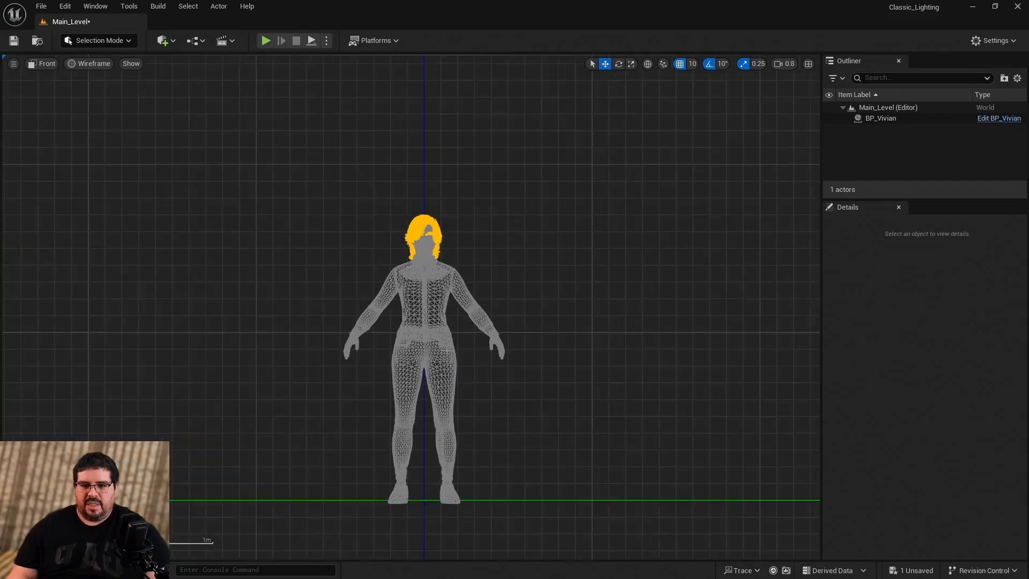
scroll(471, 348, up, 1)
scroll(470, 348, down, 2)
scroll(443, 361, up, 1)
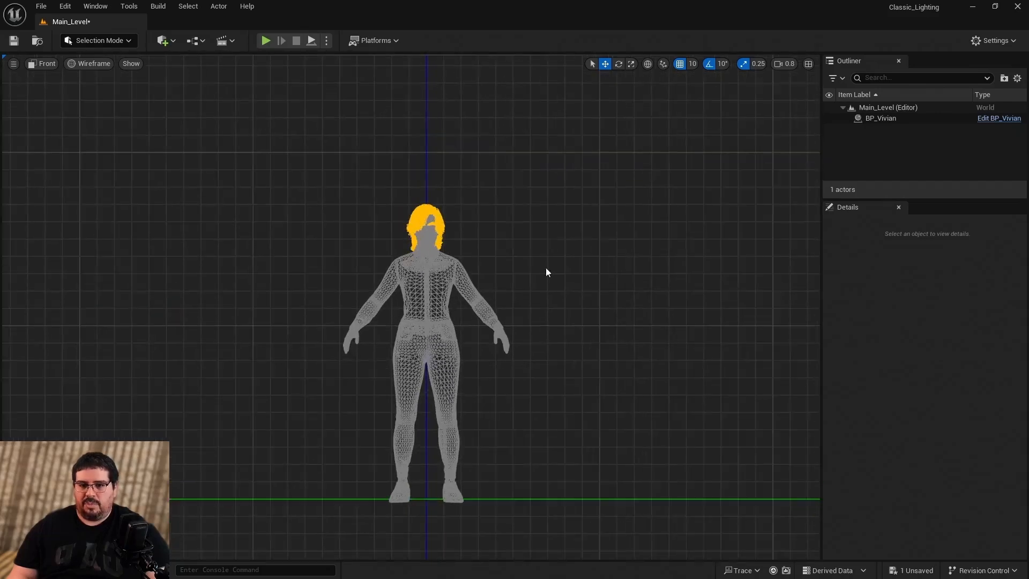
Set the grid snap size to 1 and measure the character's full height from the top of the head to the ground.
click(697, 65)
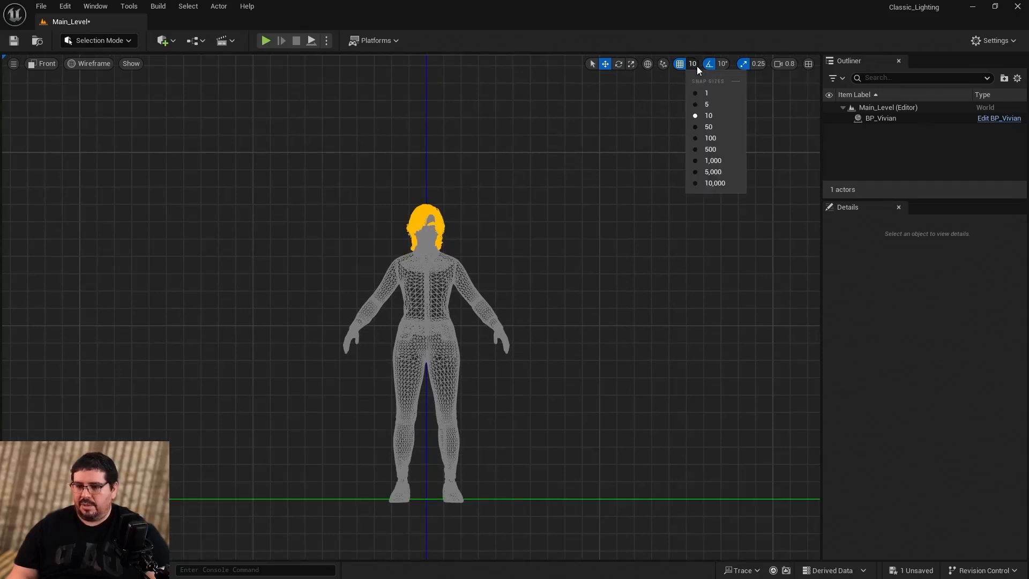
click(701, 95)
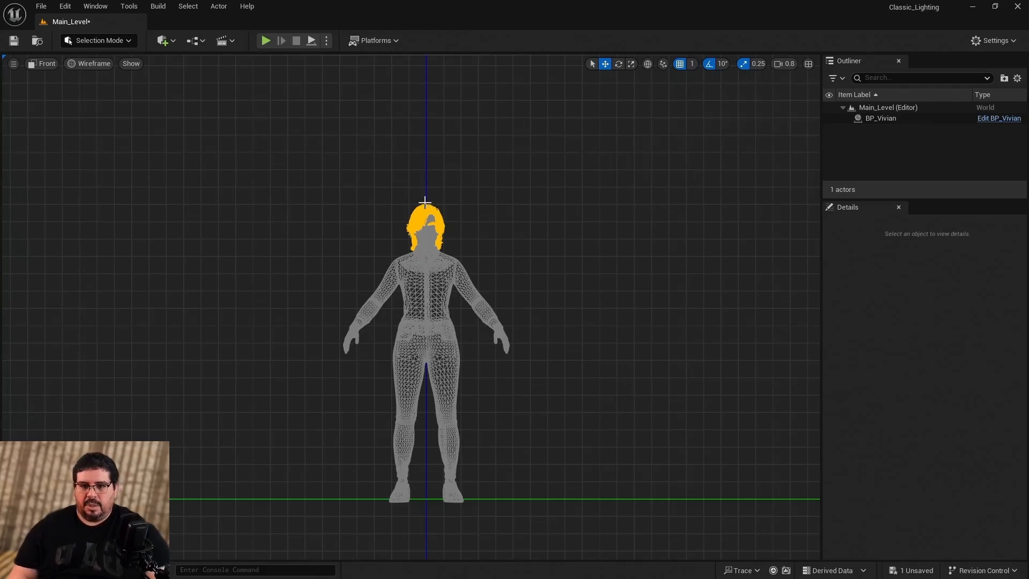
middle_drag(425, 202, 430, 471)
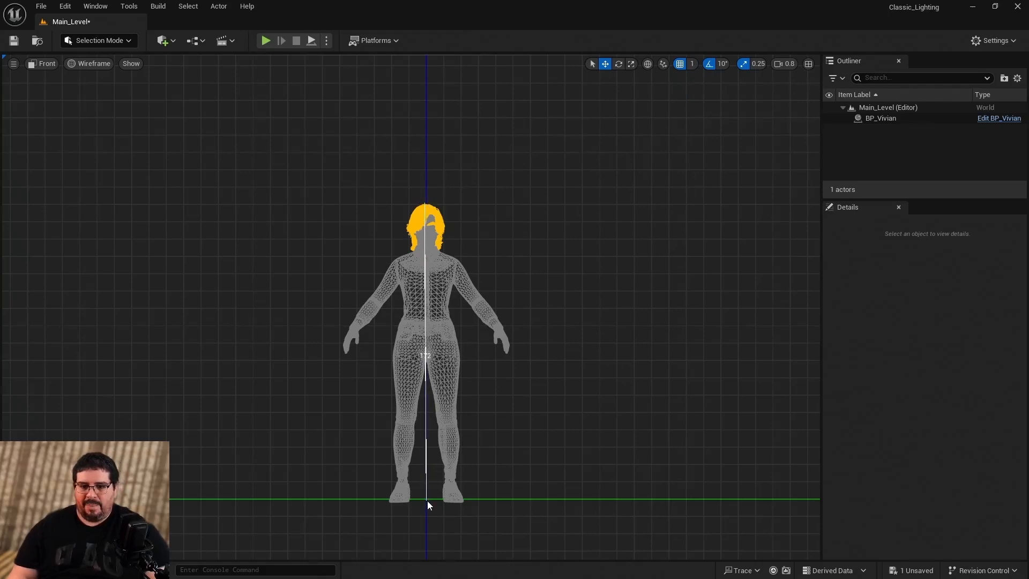
mouse_move(427, 500)
middle_down()
mouse_move(413, 498)
mouse_move(426, 501)
middle_up()
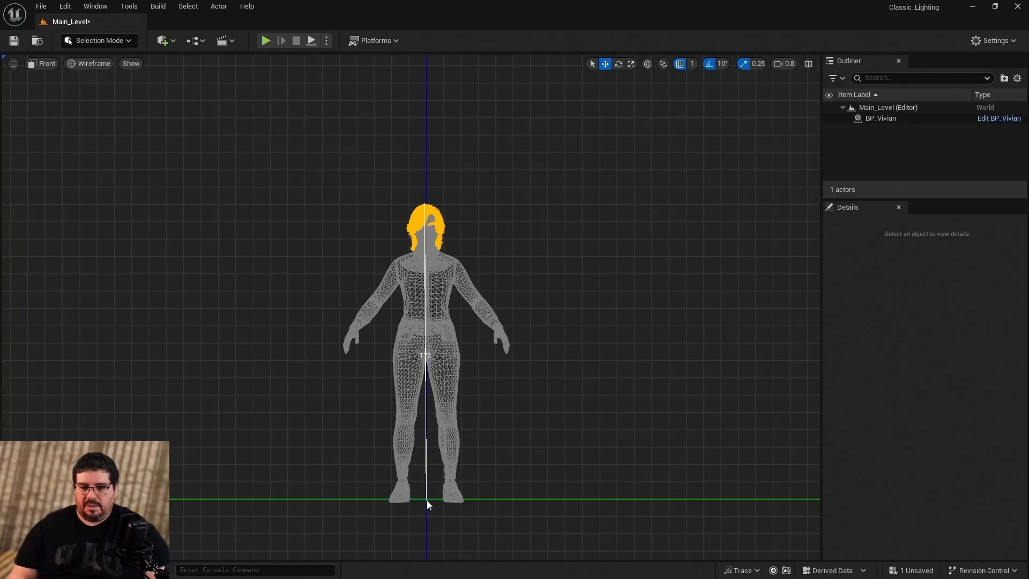
middle_drag(426, 500, 427, 500)
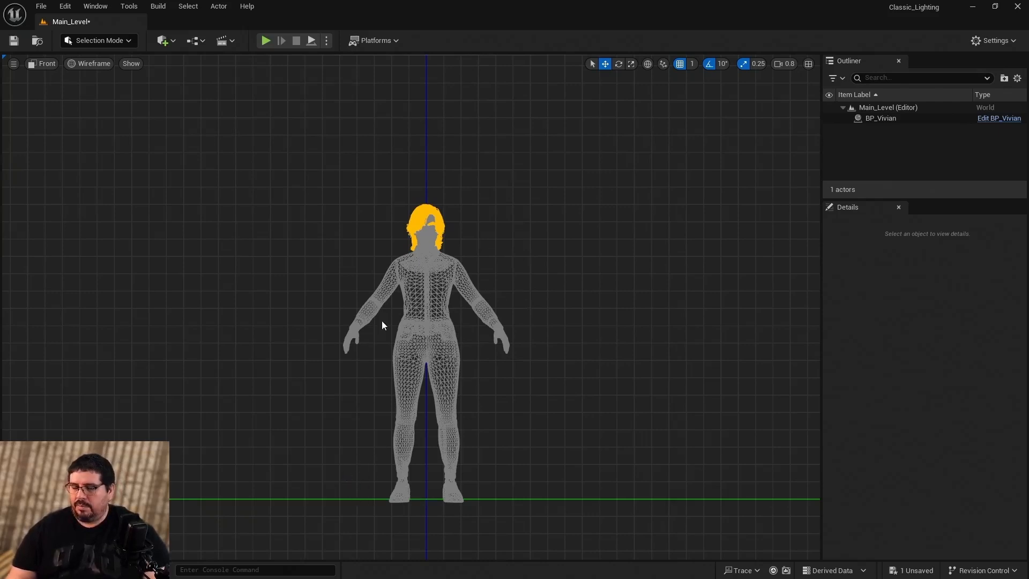
Add a cube, reset it to the world origin, and move it beside the character to about Y 96, Z 50.
click(171, 41)
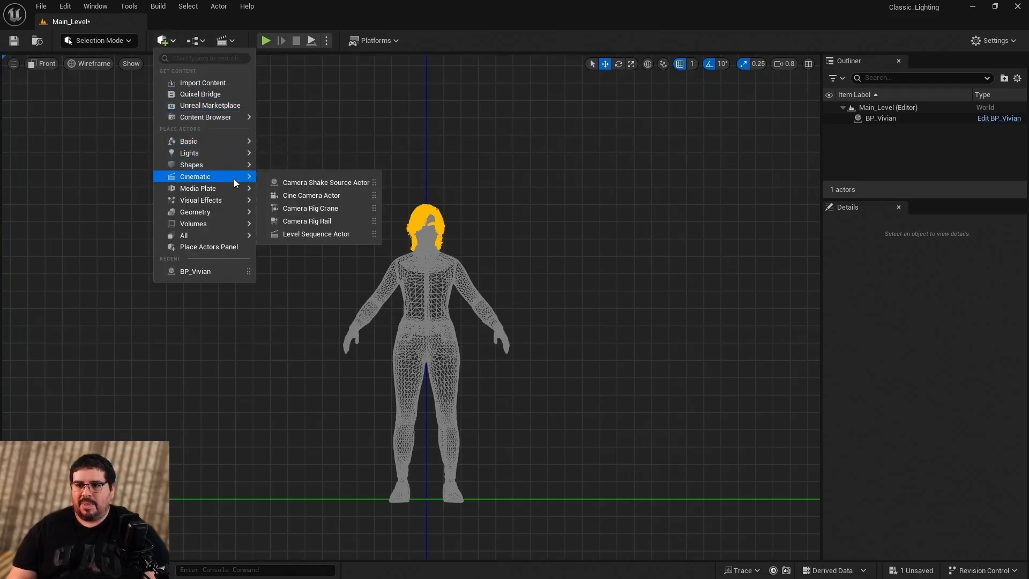
mouse_move(235, 167)
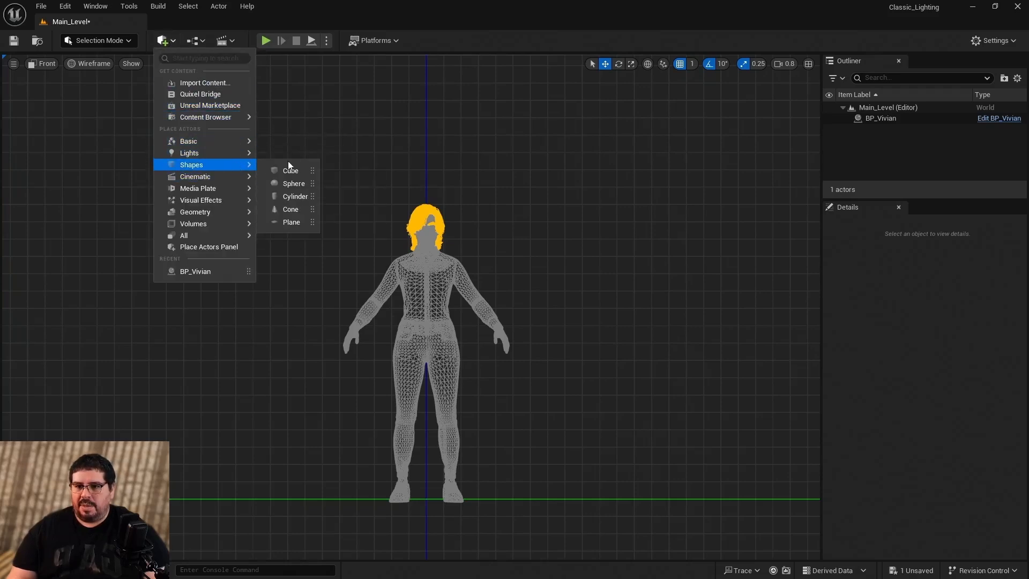
click(292, 171)
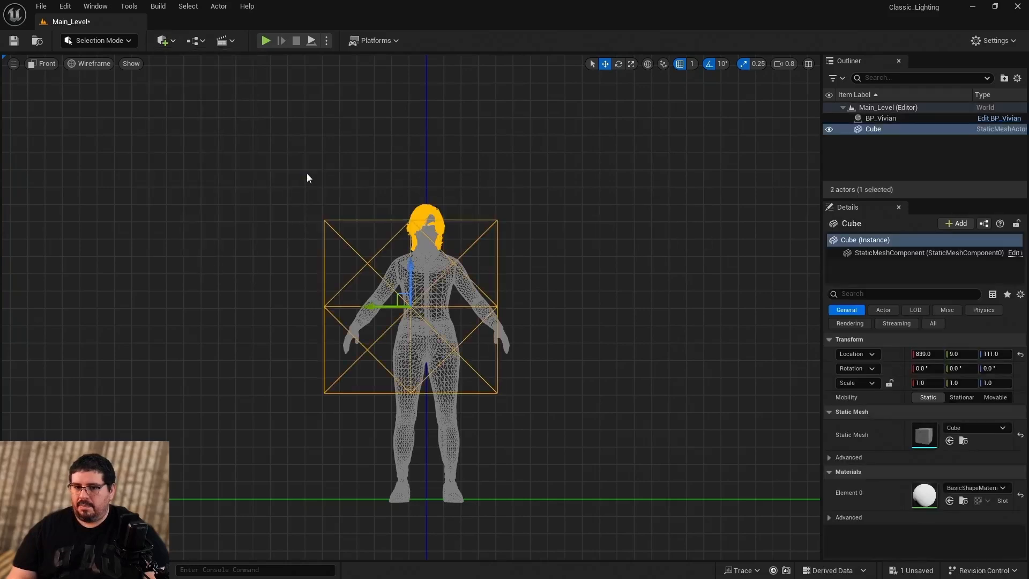
click(1020, 353)
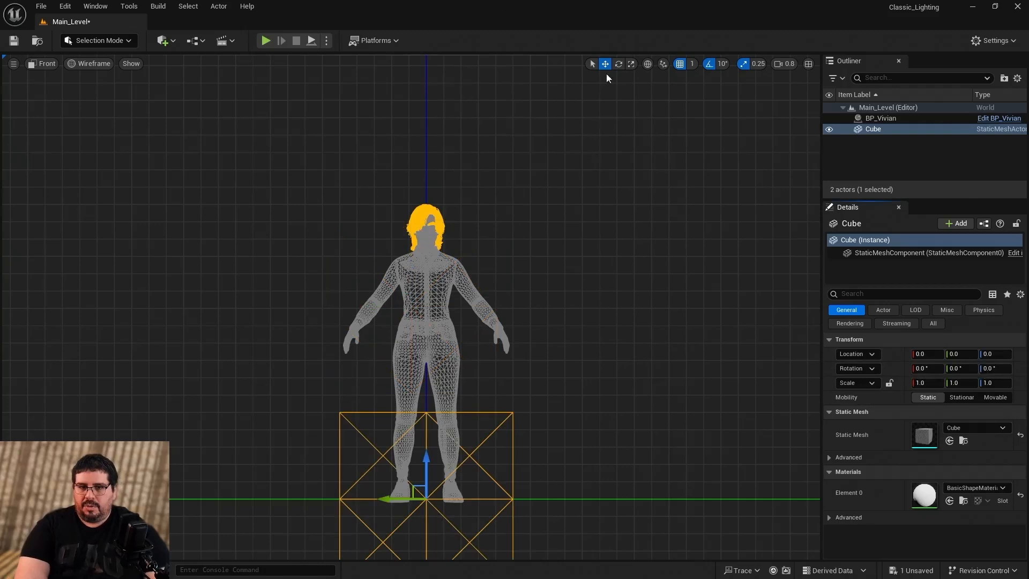
drag(400, 499, 291, 376)
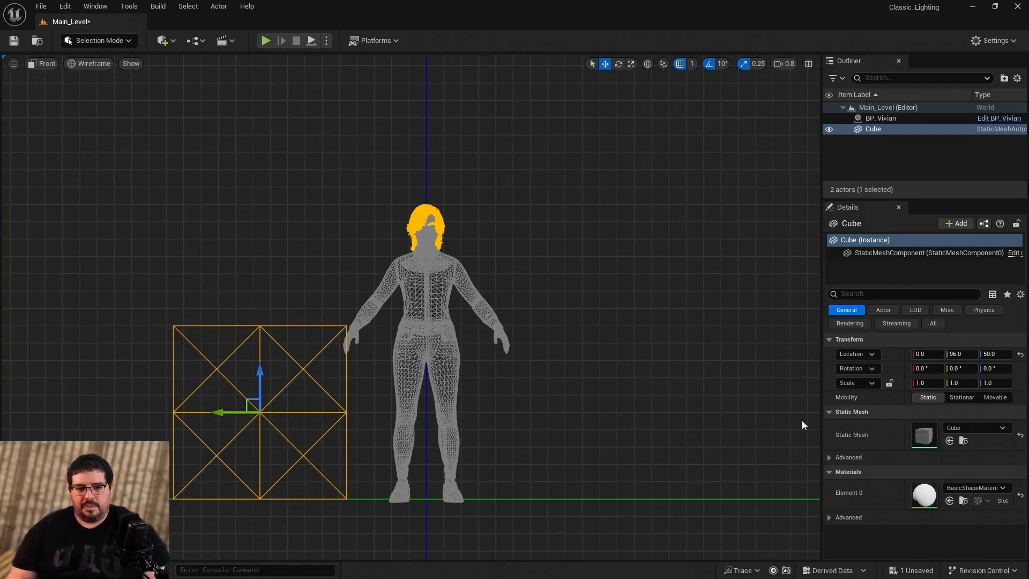
Scale the cube to 0.1 in X, 0.1 in Y and 0.31 in Z.
click(919, 382)
text(.1)
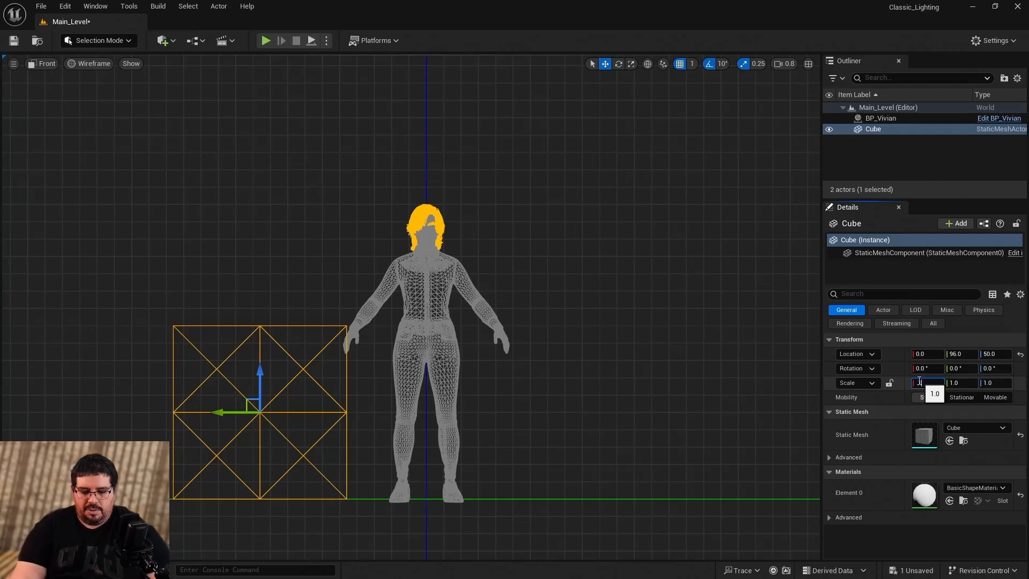
key(Return)
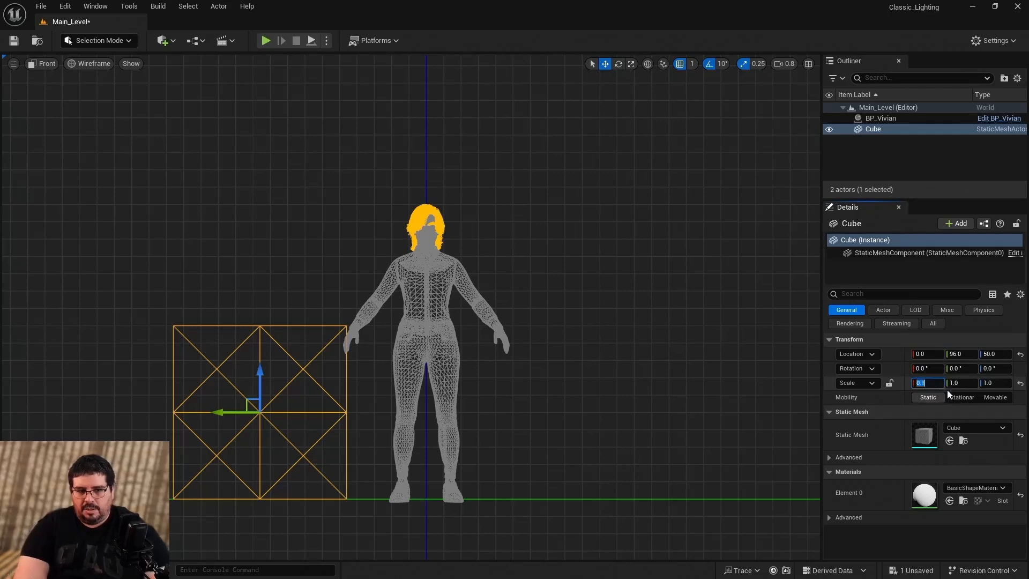
click(963, 384)
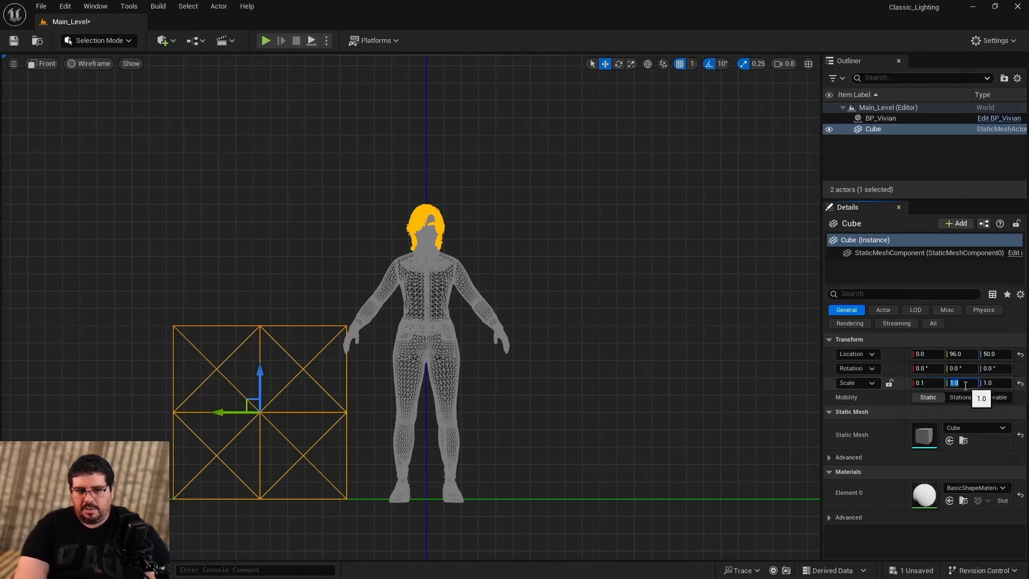
text(.1)
key(Return)
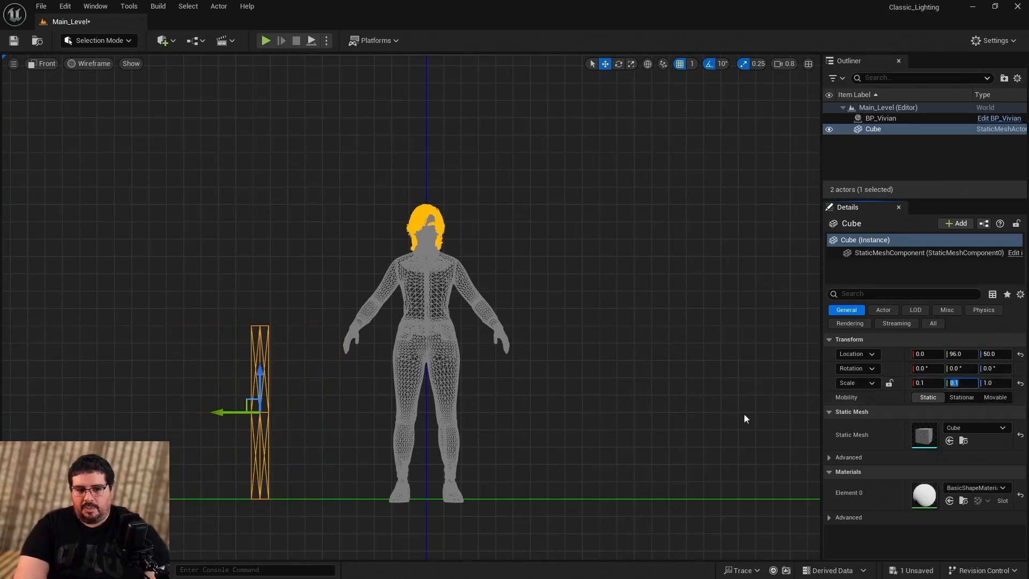
click(995, 384)
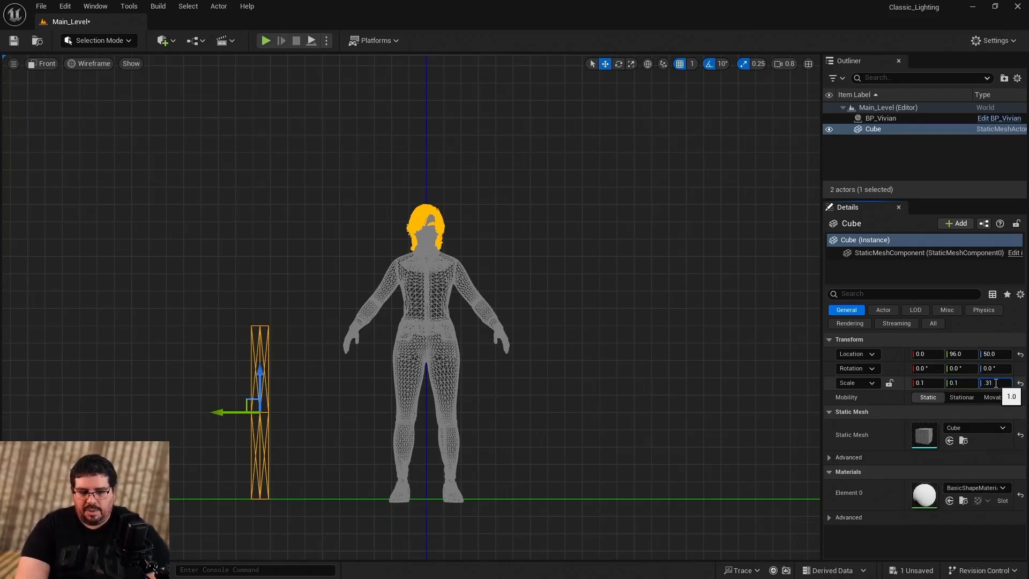
key(Return)
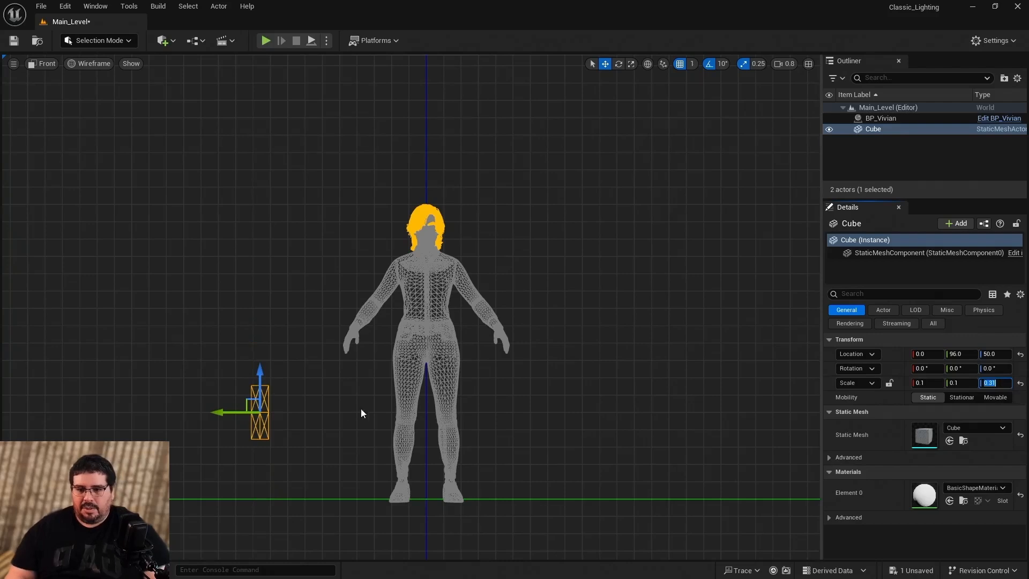
Move the cube beside the head to Y 19, Z 172, and stack a duplicate directly above it at Z 203.
drag(281, 391, 386, 187)
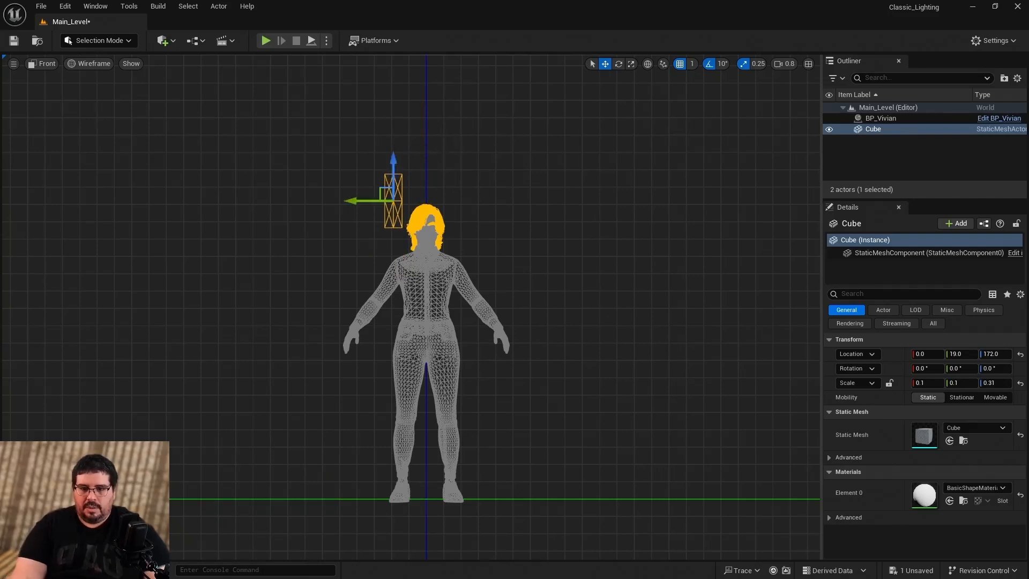
right_drag(477, 168, 484, 335)
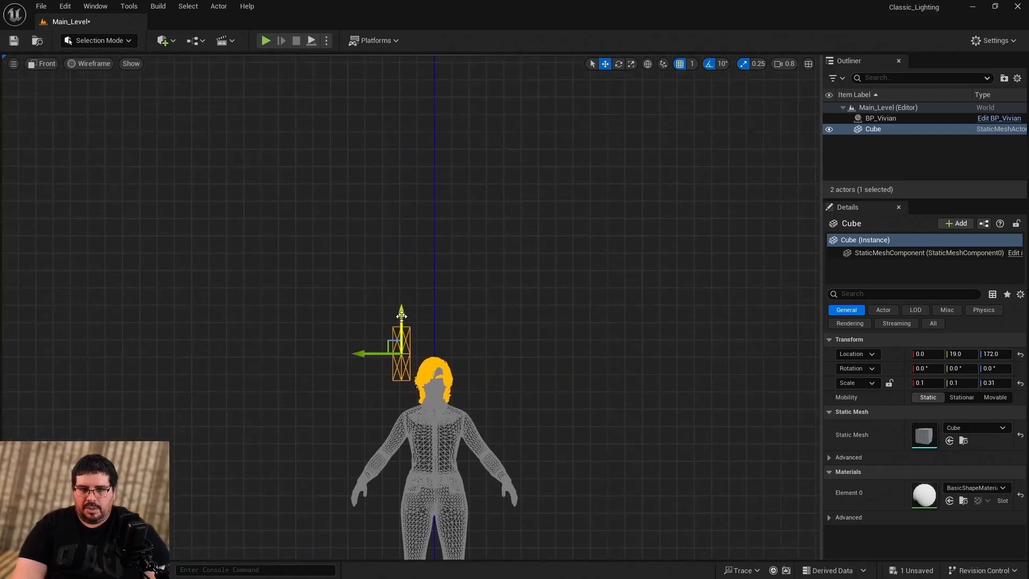
alt+drag(402, 316, 401, 257)
scroll(403, 334, up, 6)
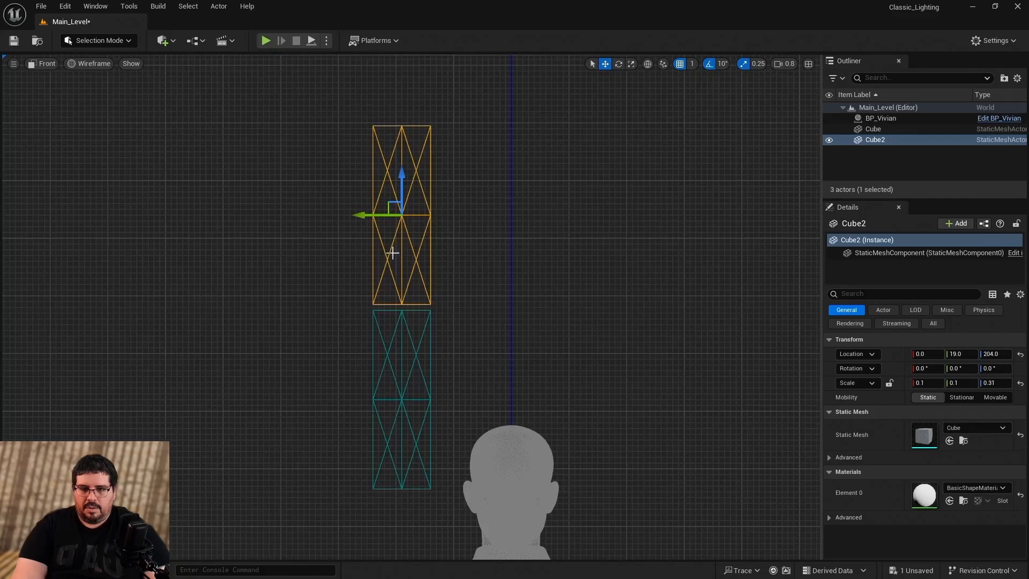
drag(400, 193, 407, 198)
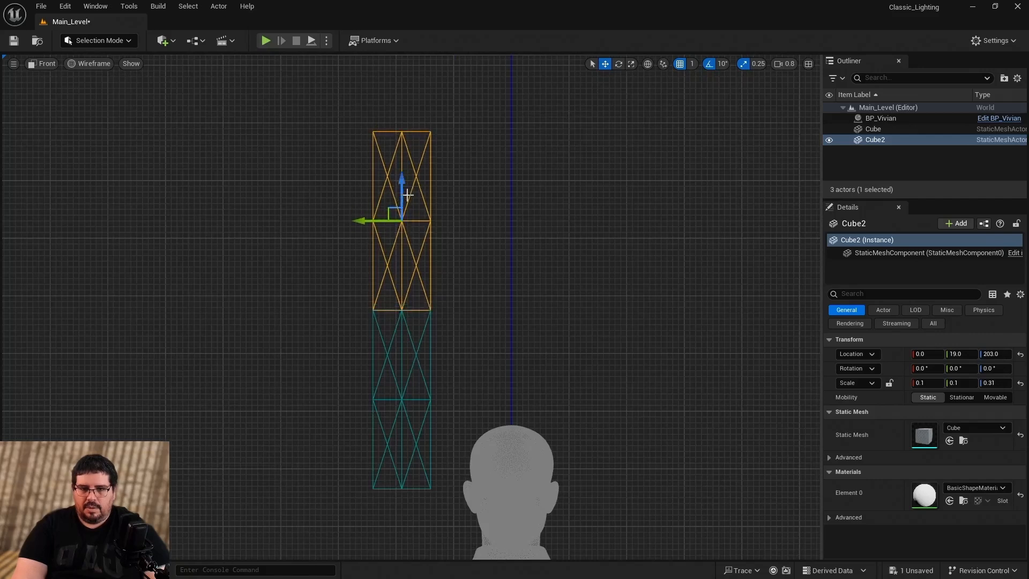
Duplicate the upper cube straight up so that a third cube sits directly on top of the stack.
scroll(407, 198, down, 2)
right_drag(462, 179, 434, 292)
alt+drag(407, 280, 409, 230)
click(496, 307)
scroll(496, 310, down, 2)
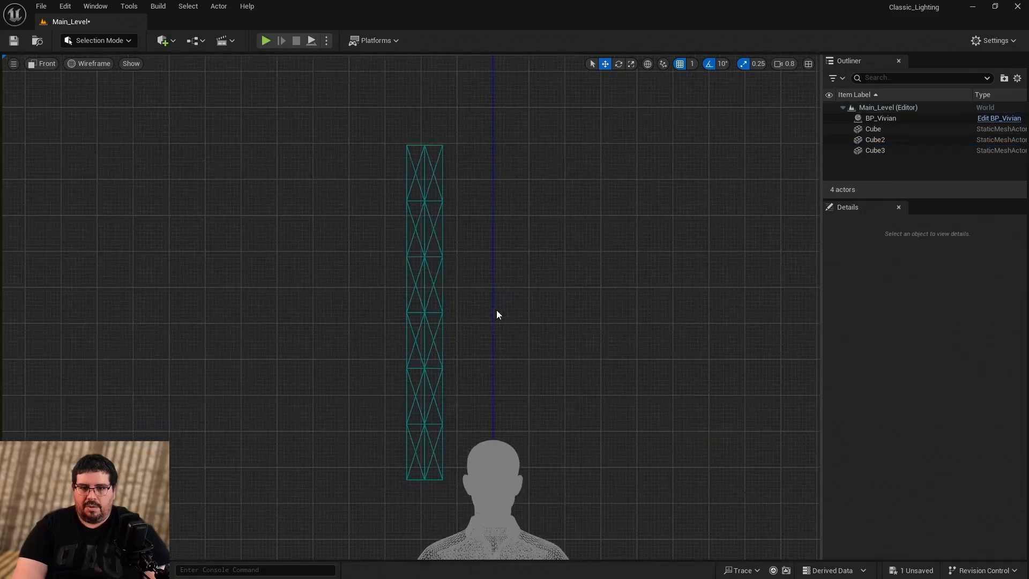
Move all three stacked cubes together onto the character's centreline at Y 0, with the lowest cube at Z 173.
right_drag(496, 312, 485, 248)
scroll(471, 394, up, 4)
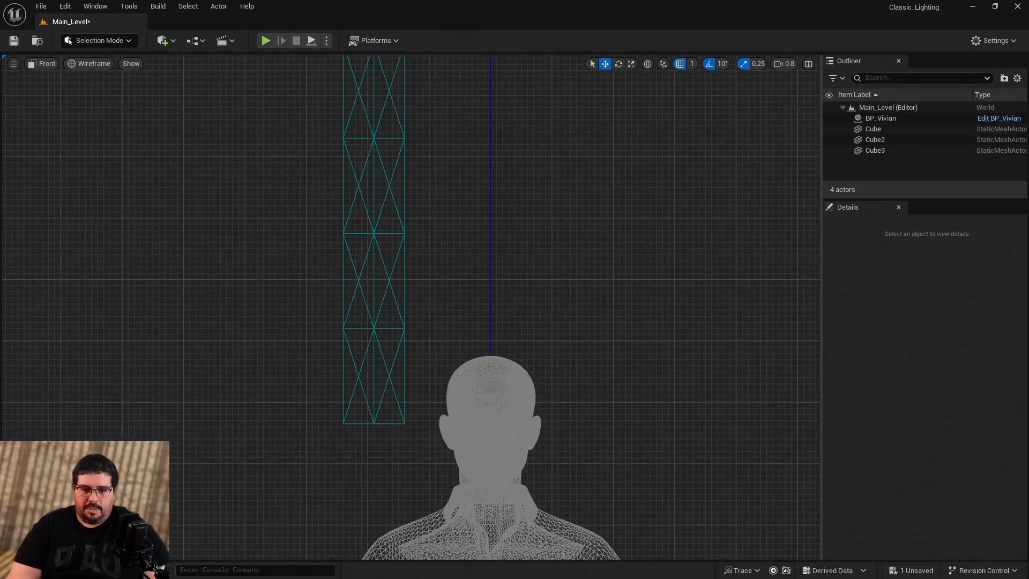
scroll(420, 372, down, 2)
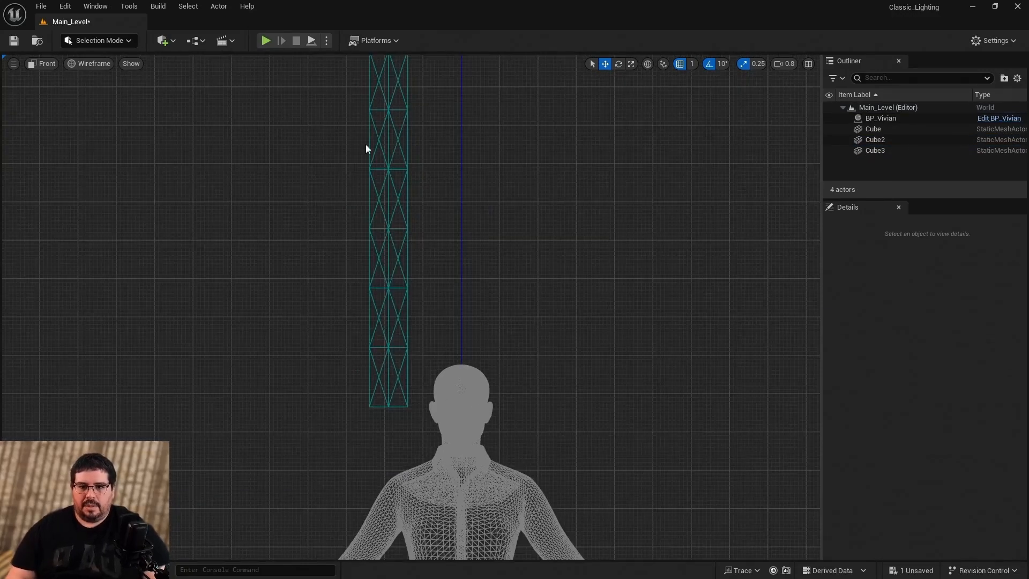
drag(343, 91, 393, 409)
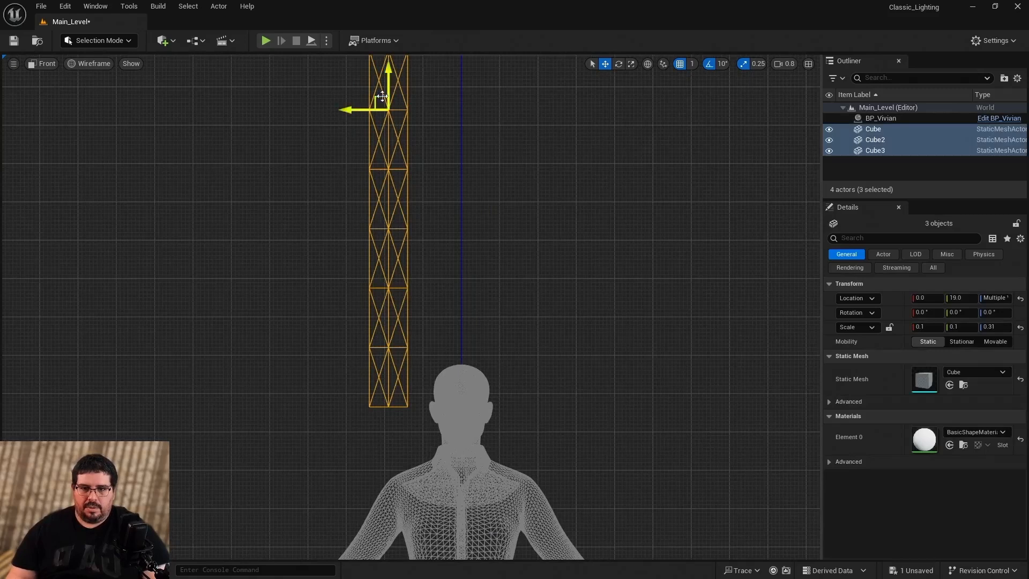
drag(388, 87, 487, 304)
click(509, 172)
scroll(504, 184, down, 3)
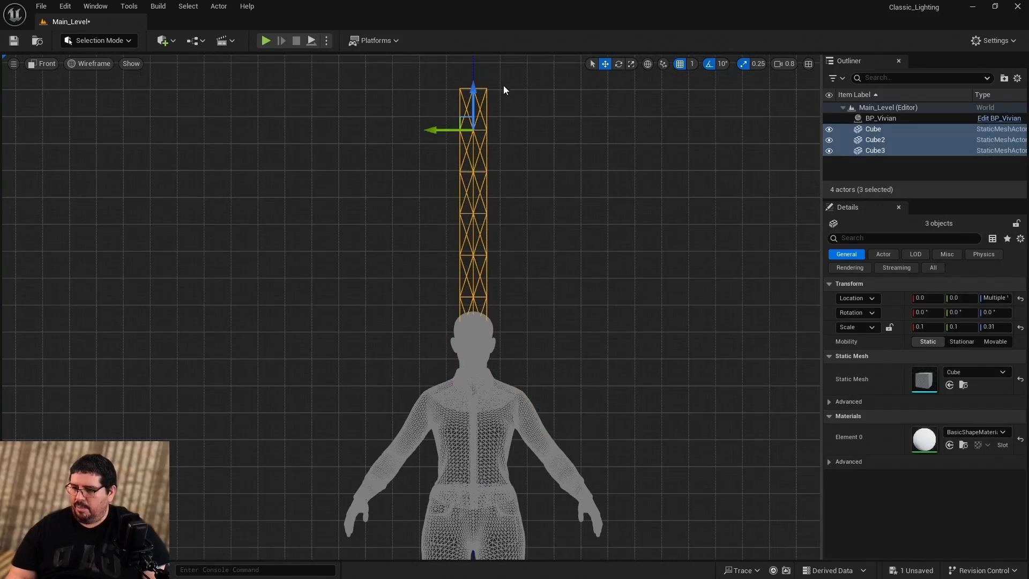
Hide the topmost cube in the stack and show it again.
click(473, 177)
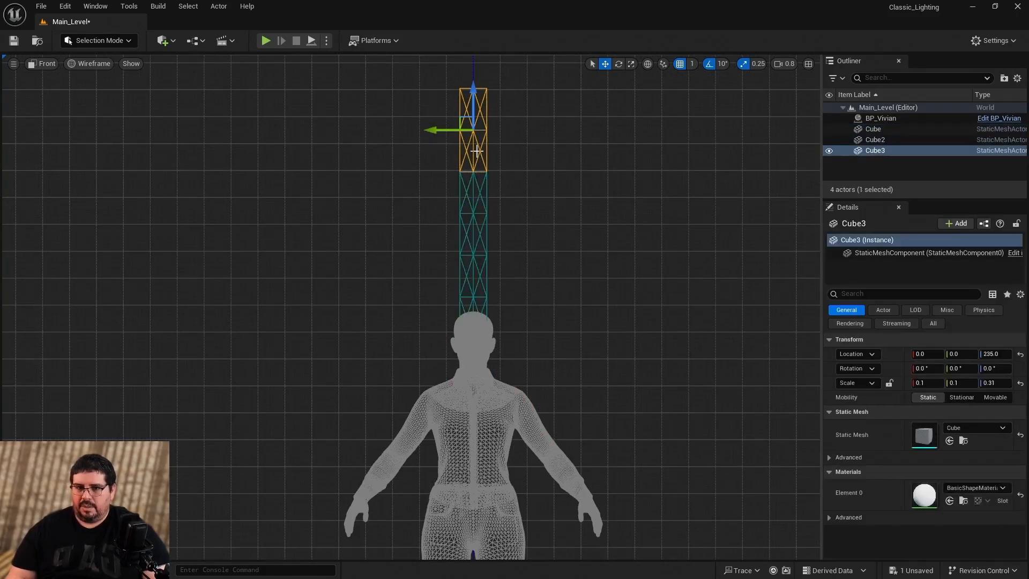
click(829, 150)
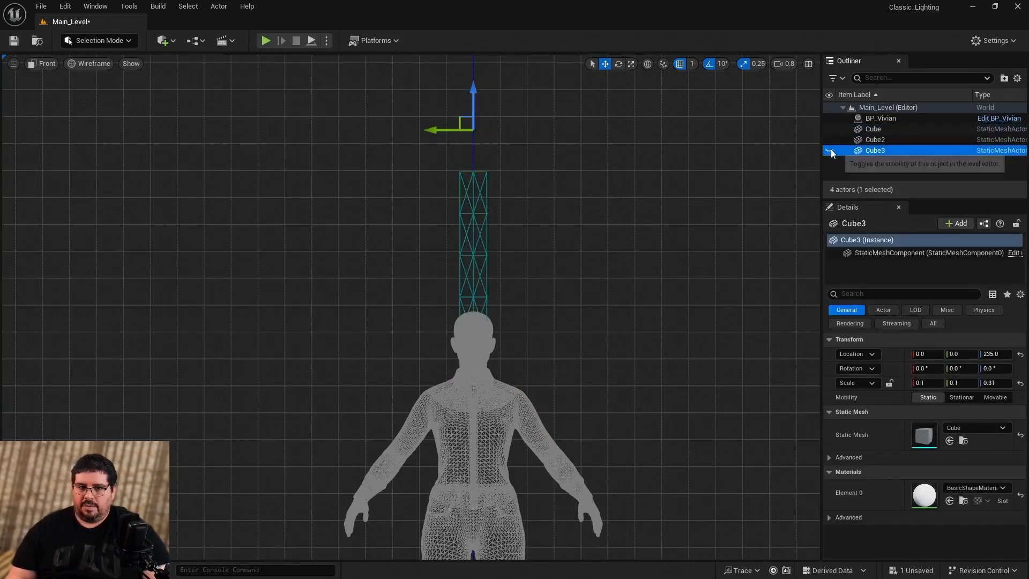
click(828, 140)
click(829, 141)
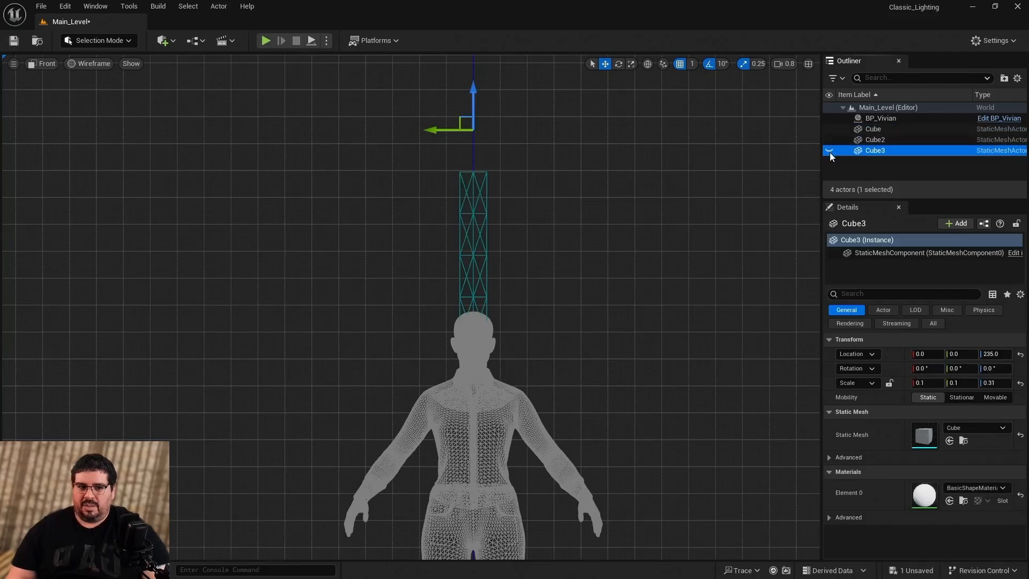
click(829, 151)
Rename the lowest cube of the stack as 1f.
click(876, 131)
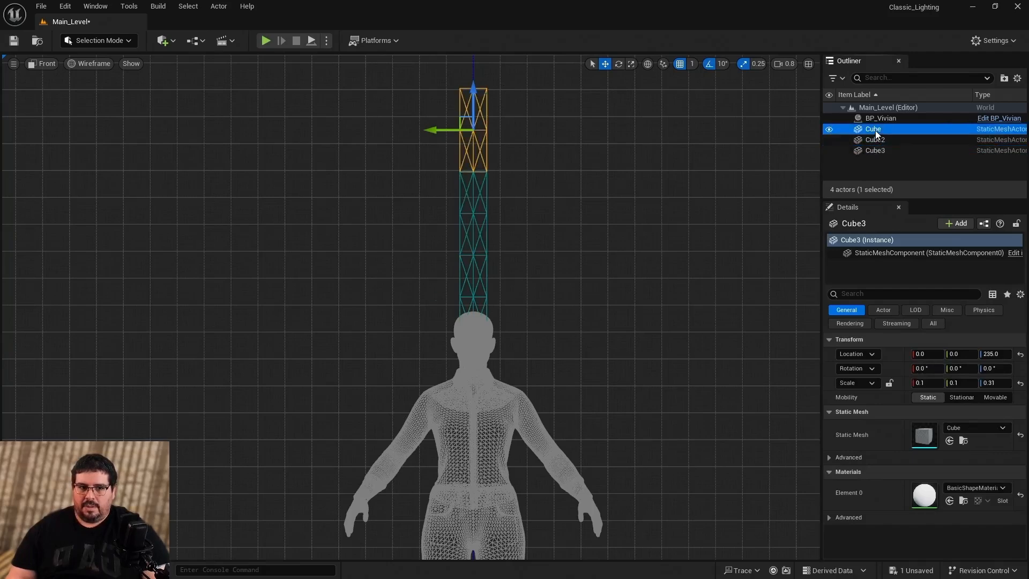
double_click(873, 130)
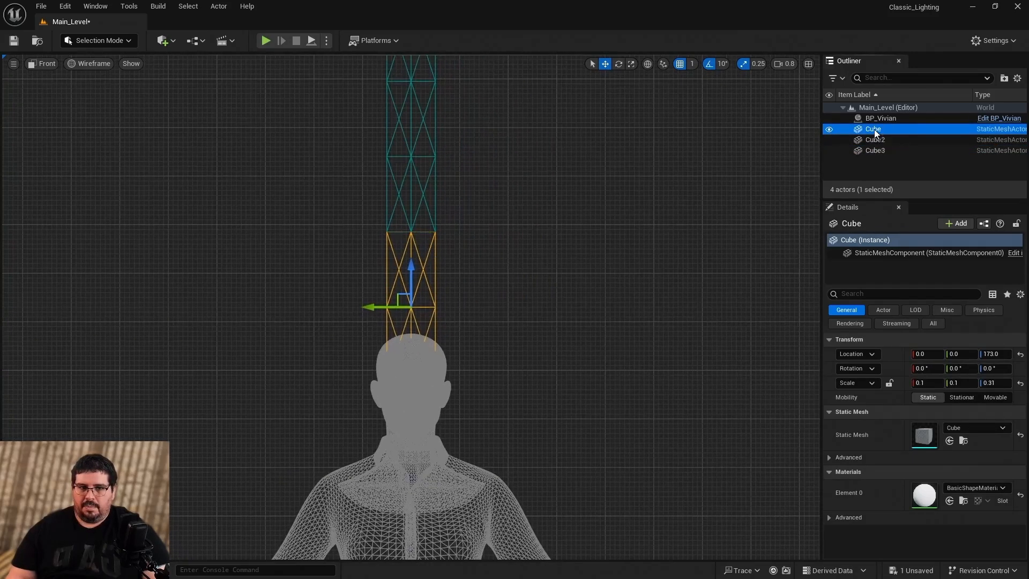
click(874, 130)
text(1)
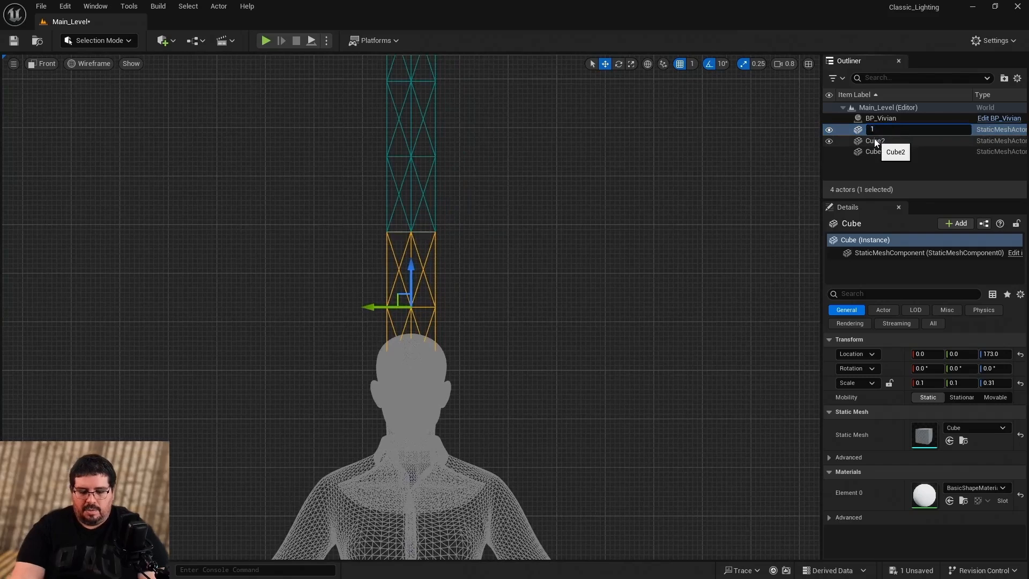
text( f)
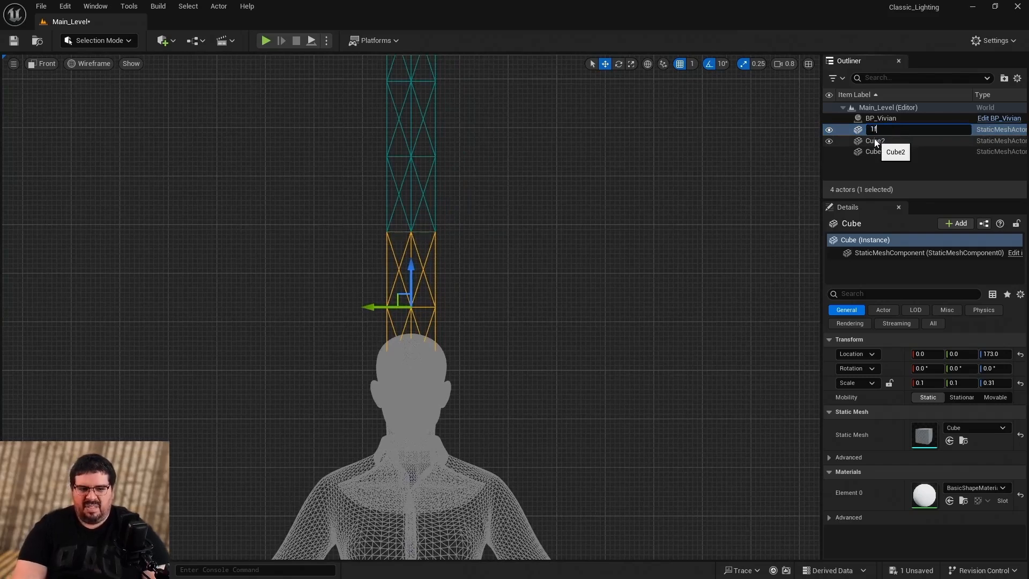
key(Return)
Rename the middle cube as 2f and the topmost cube as 3f.
click(875, 139)
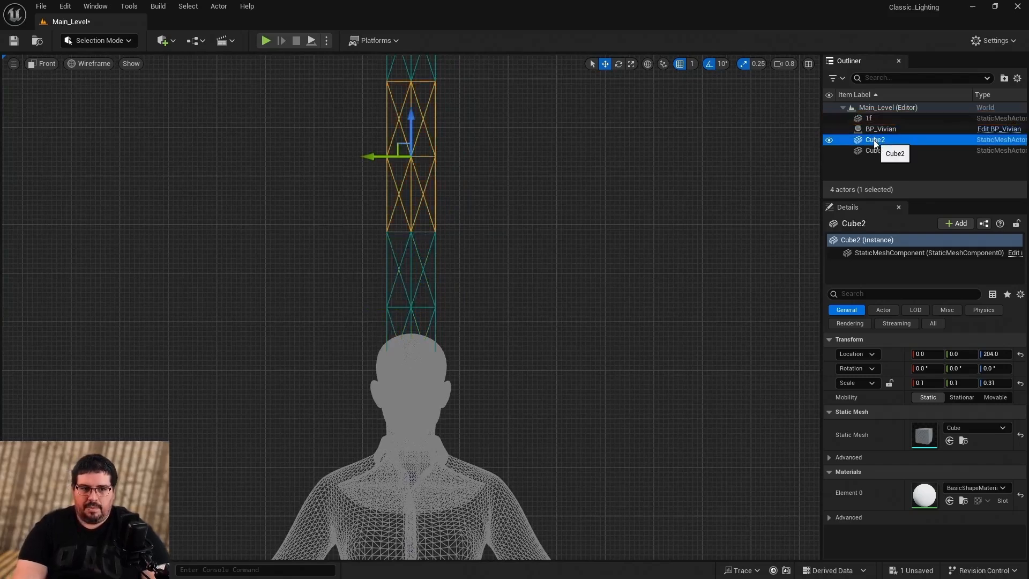
key(F2)
text(2)
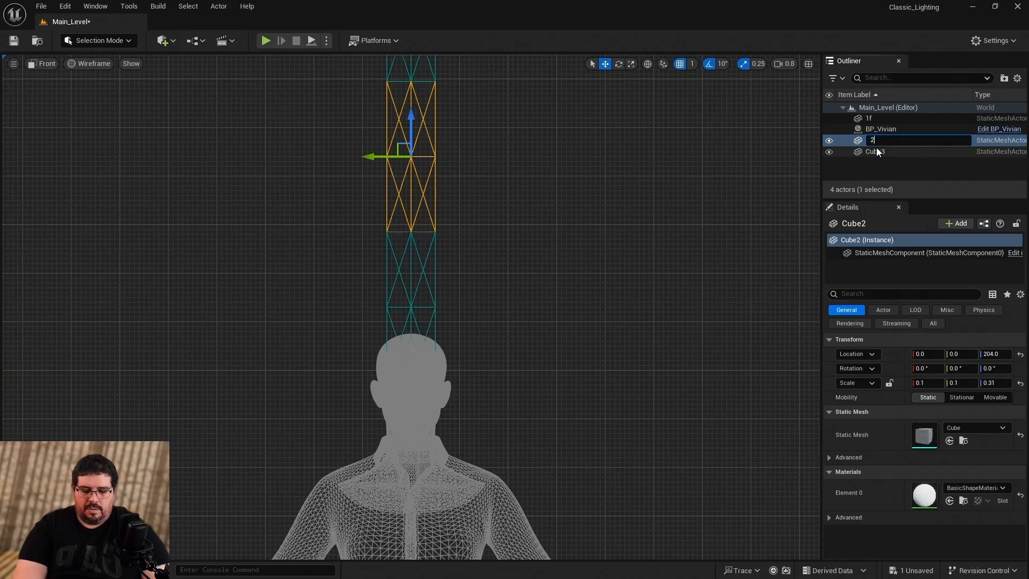
text(f)
key(Return)
click(876, 153)
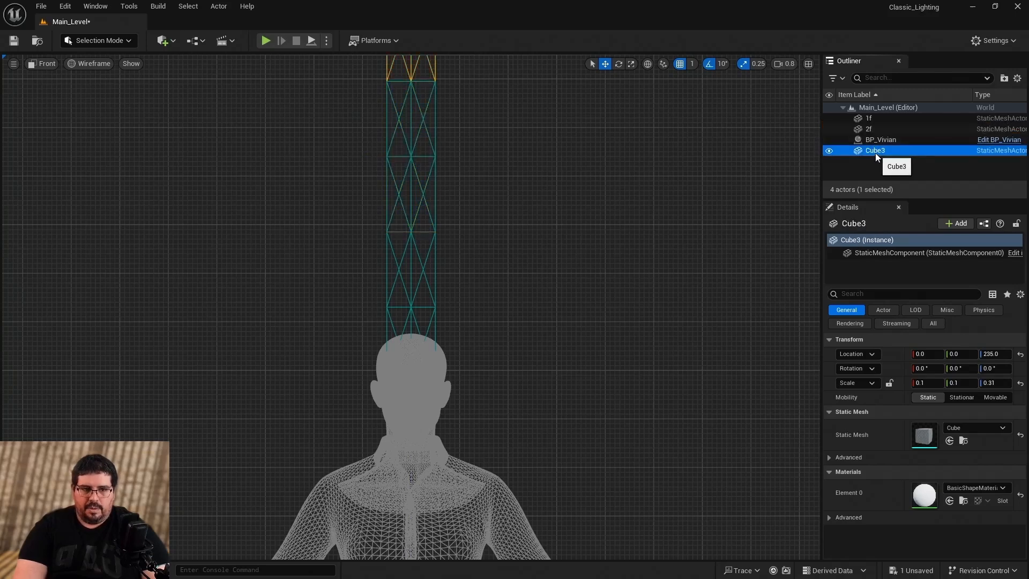
key(F2)
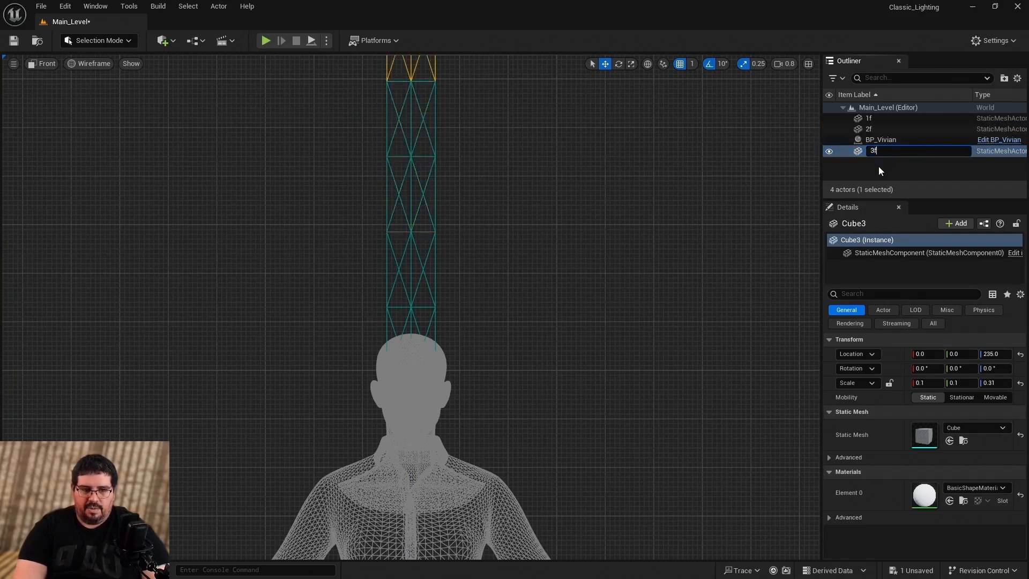
key(Return)
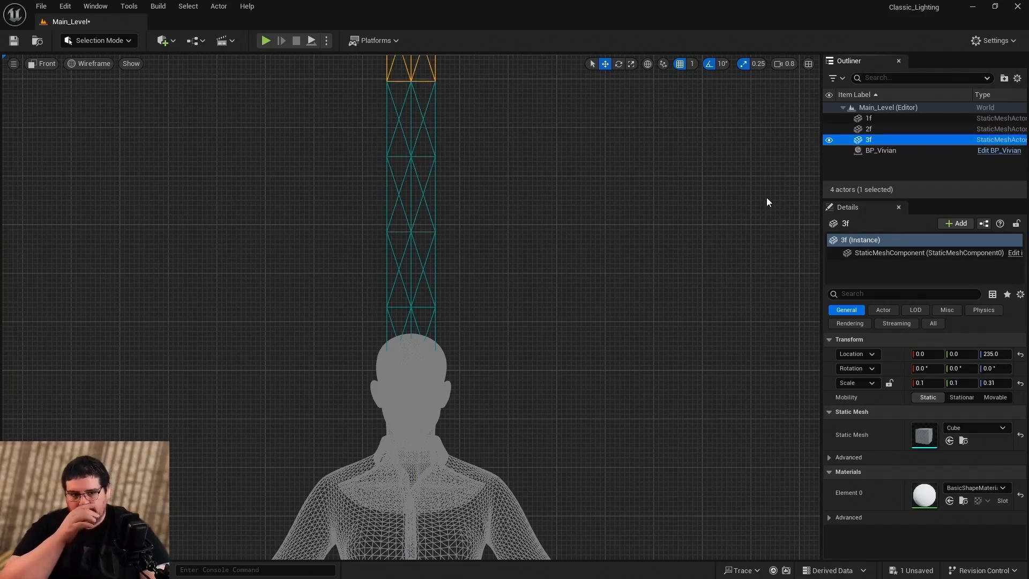
Save the changes to the main level.
scroll(568, 235, down, 3)
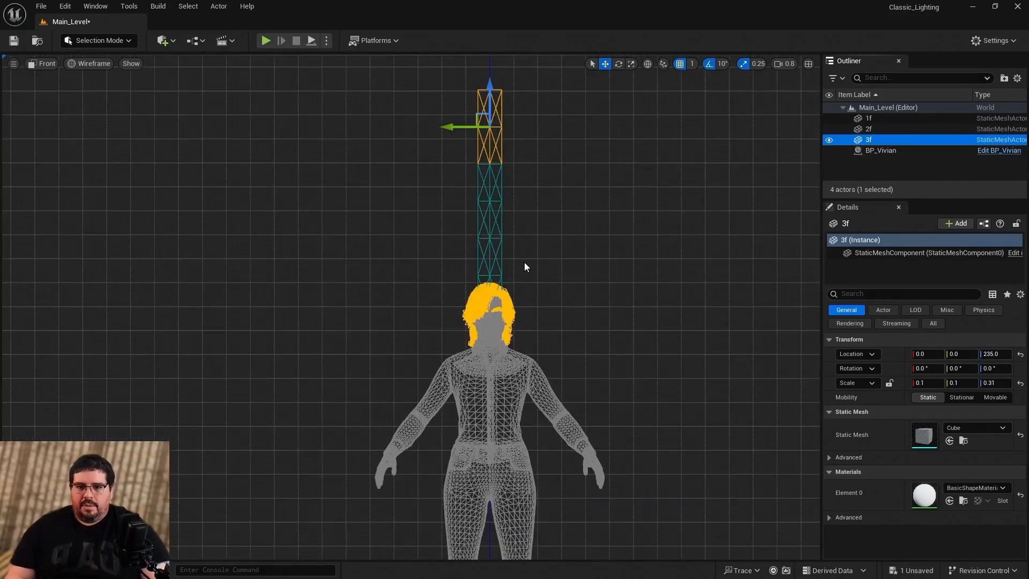
scroll(418, 214, down, 2)
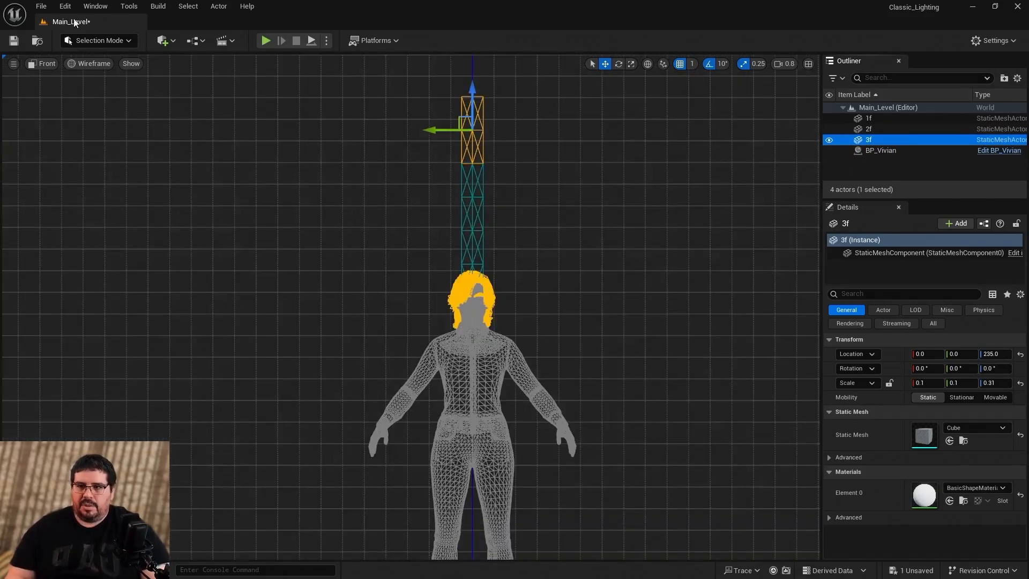
click(41, 6)
click(117, 156)
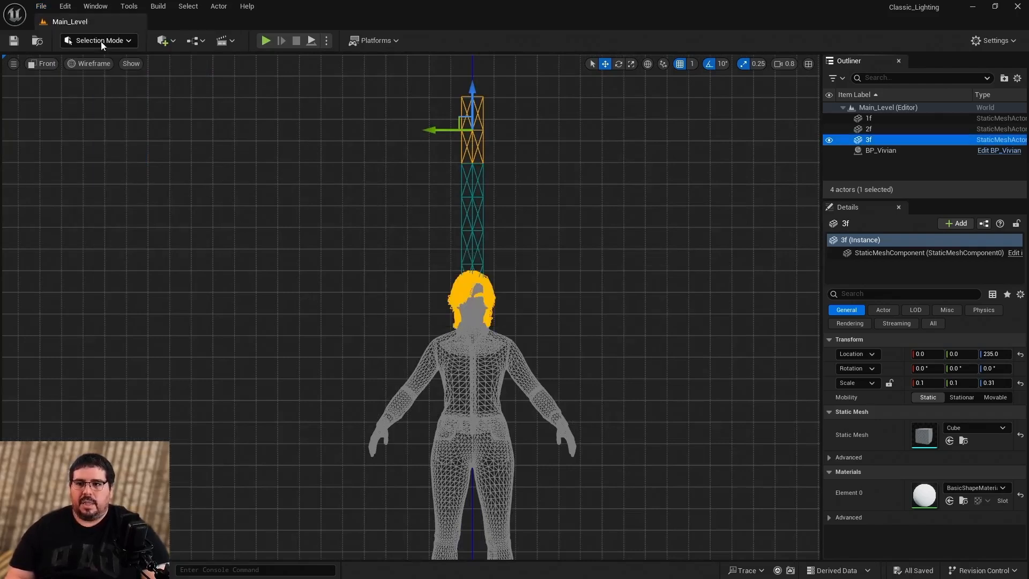
Switch the viewport from the Front view to Perspective and frame the character with the cube stack.
click(63, 66)
click(56, 63)
click(59, 86)
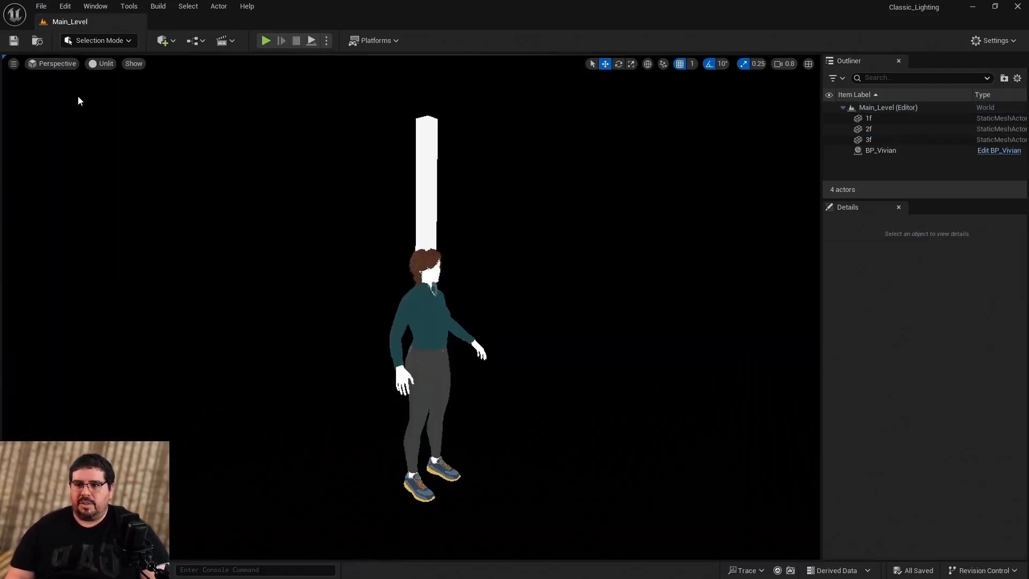
right_drag(472, 288, 499, 292)
scroll(418, 284, down, 1)
Group the 1f, 2f and 3f cubes in a new Outliner folder named Feet.
click(876, 119)
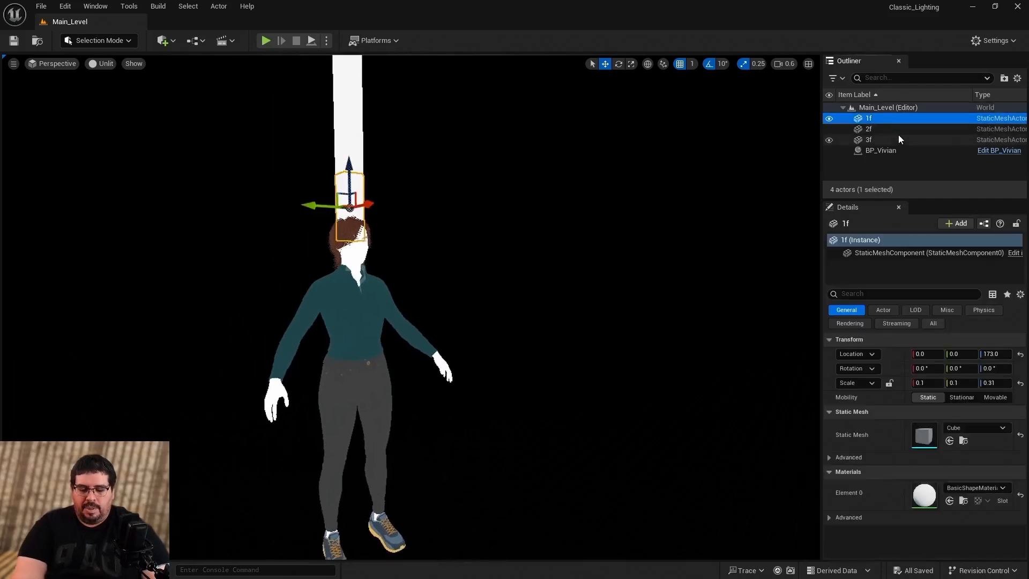
shift+click(893, 140)
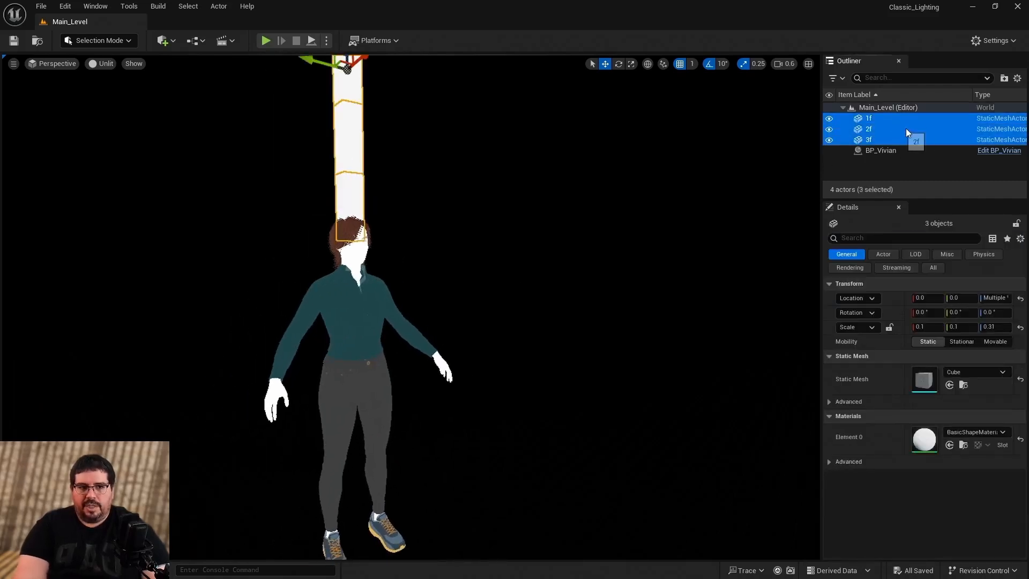
click(1004, 77)
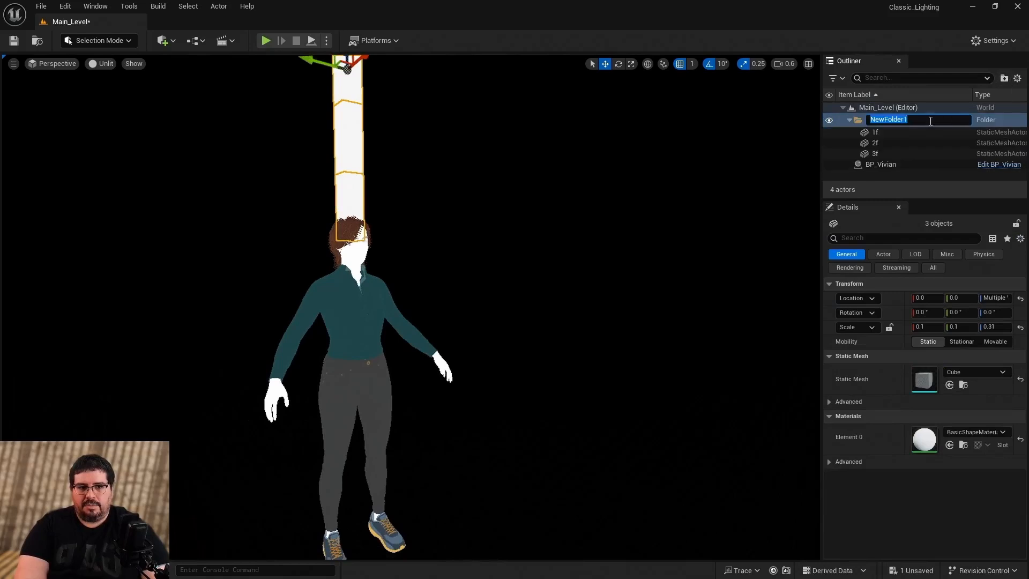
text(Feet)
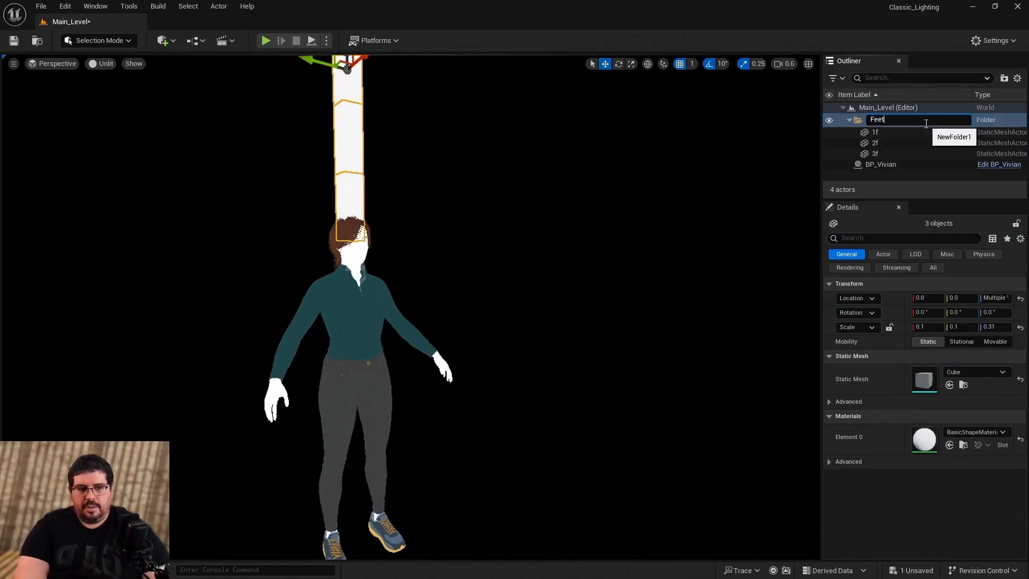
key(Return)
Select the 1f, 2f and 3f cubes again and place them into the Feet folder.
click(898, 129)
ctrl+click(886, 141)
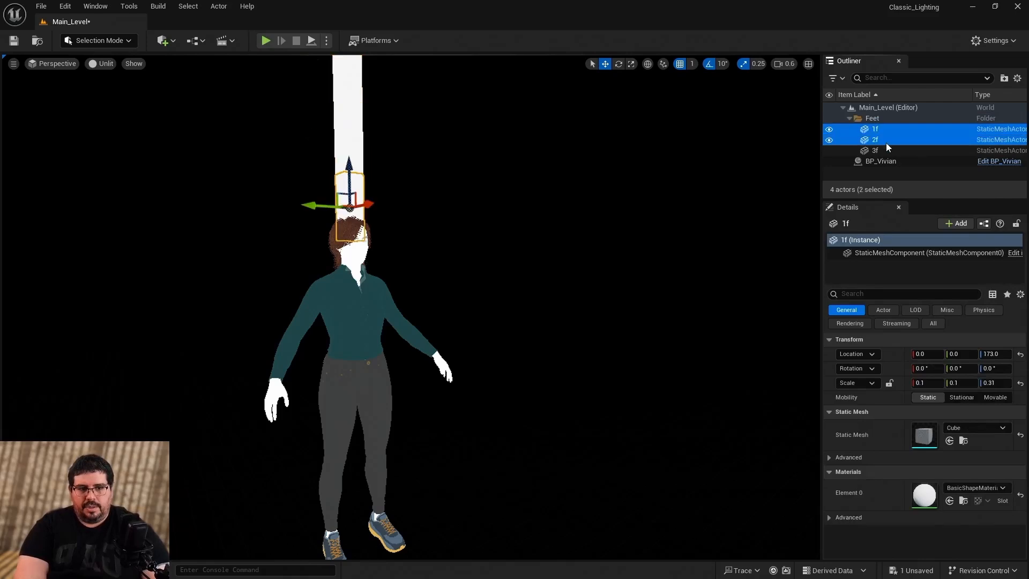
ctrl+click(886, 149)
drag(883, 132, 874, 117)
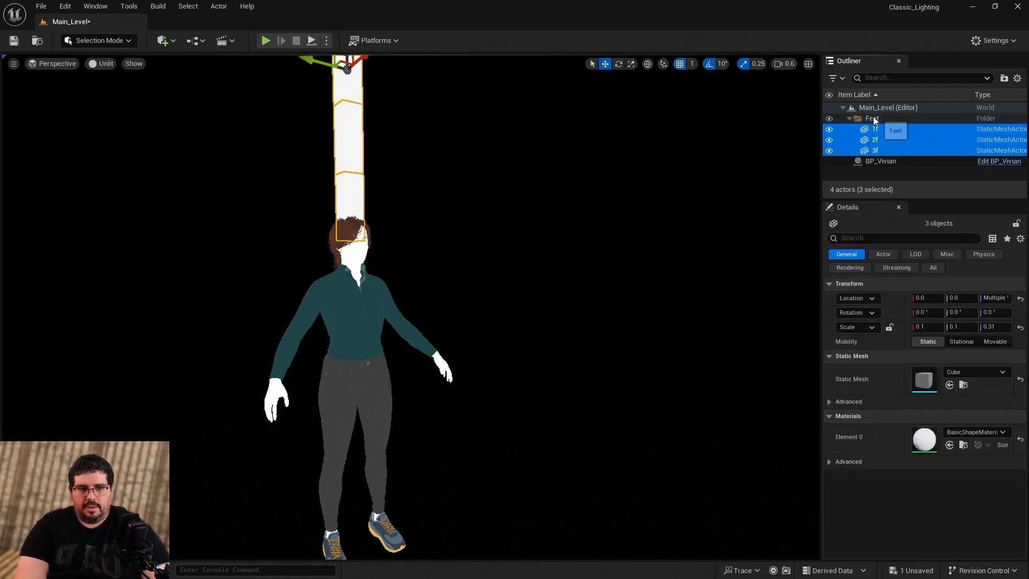
Collapse the Feet folder, hide it with all its cubes, and clear the selection.
click(850, 118)
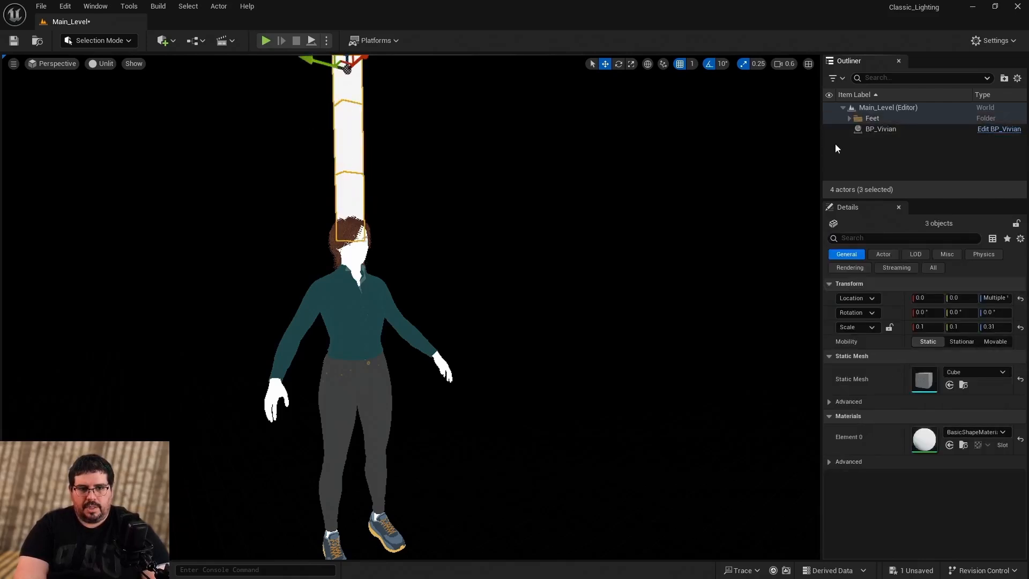
click(830, 117)
click(592, 168)
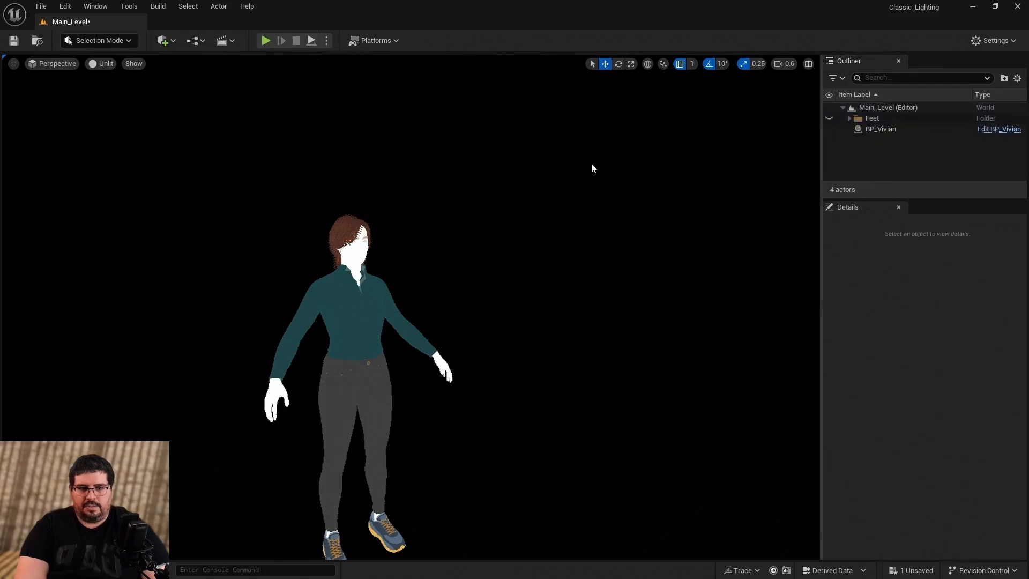
right_drag(516, 200, 532, 281)
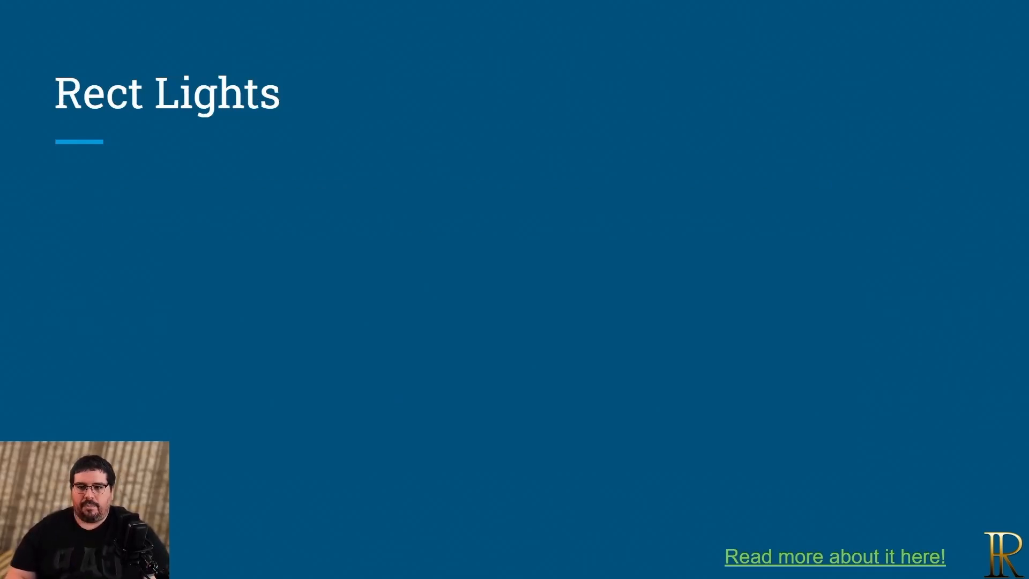
key(Right)
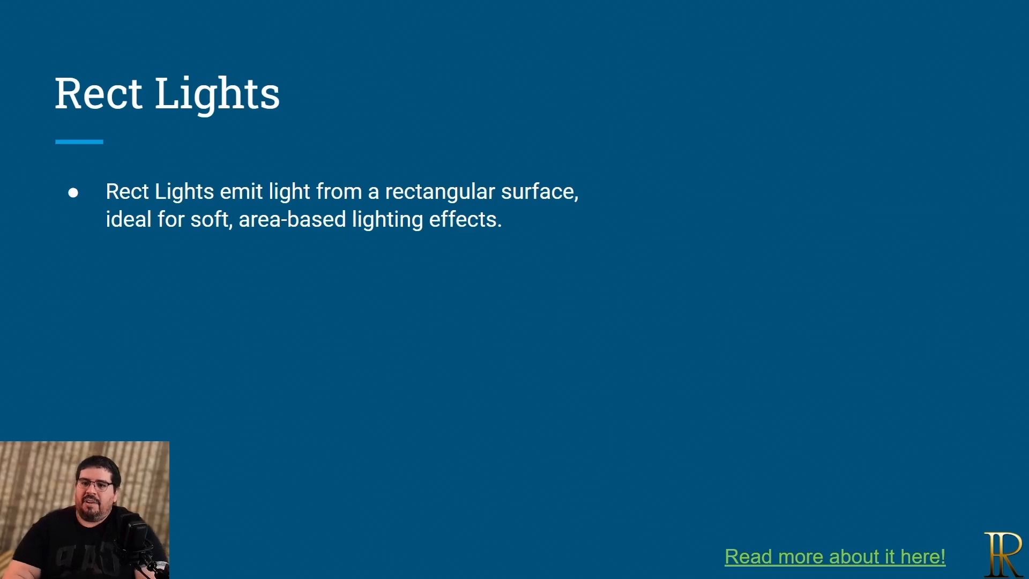
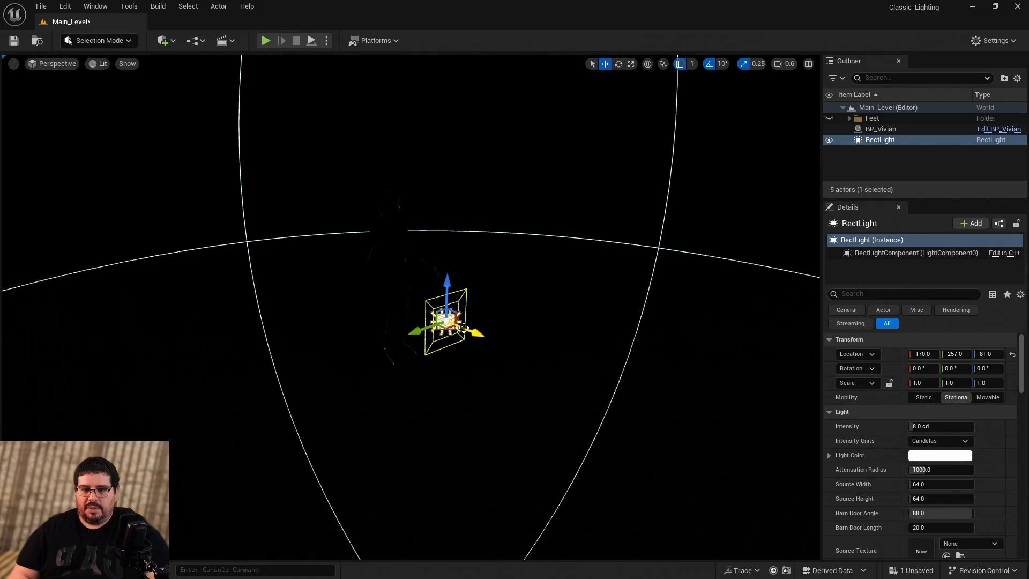
Rotate the rect light to face the opposite way by setting its Z rotation to 180°.
drag(464, 328, 440, 322)
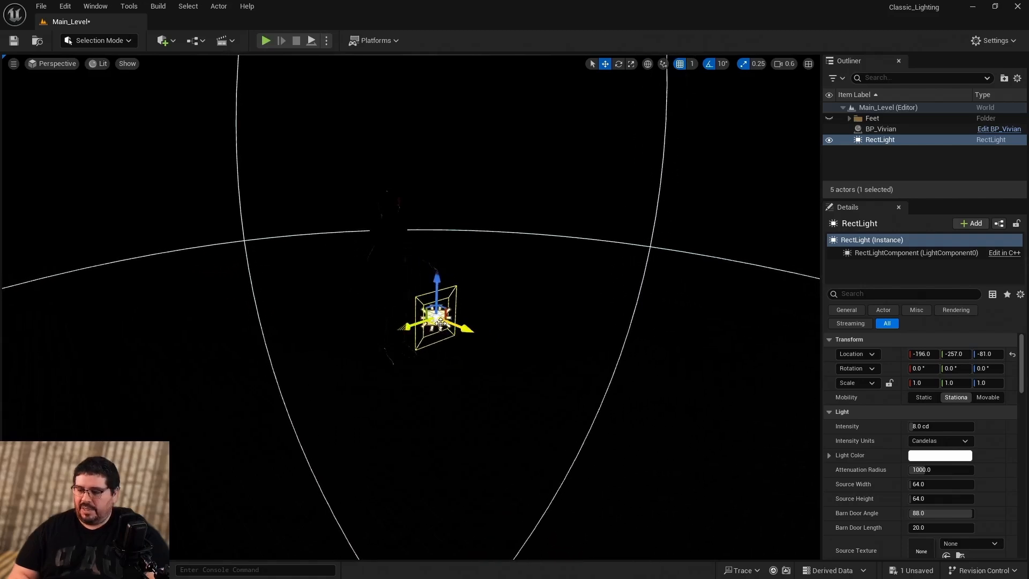
drag(972, 369, 981, 368)
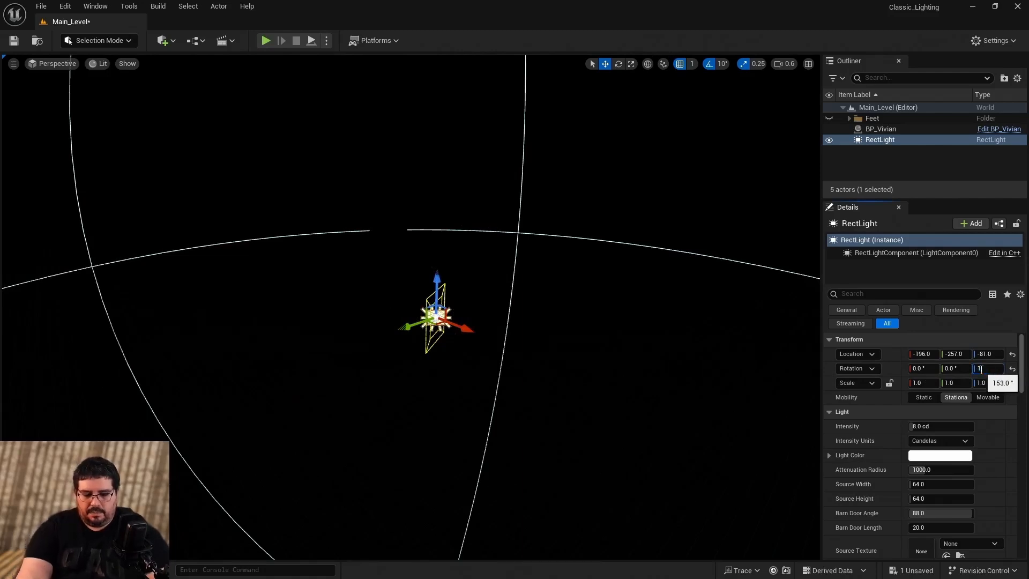
drag(980, 368, 986, 368)
Reset the rect light's location and place it in front of the character at about X 102, Z 149.
drag(428, 322, 463, 376)
drag(410, 351, 358, 294)
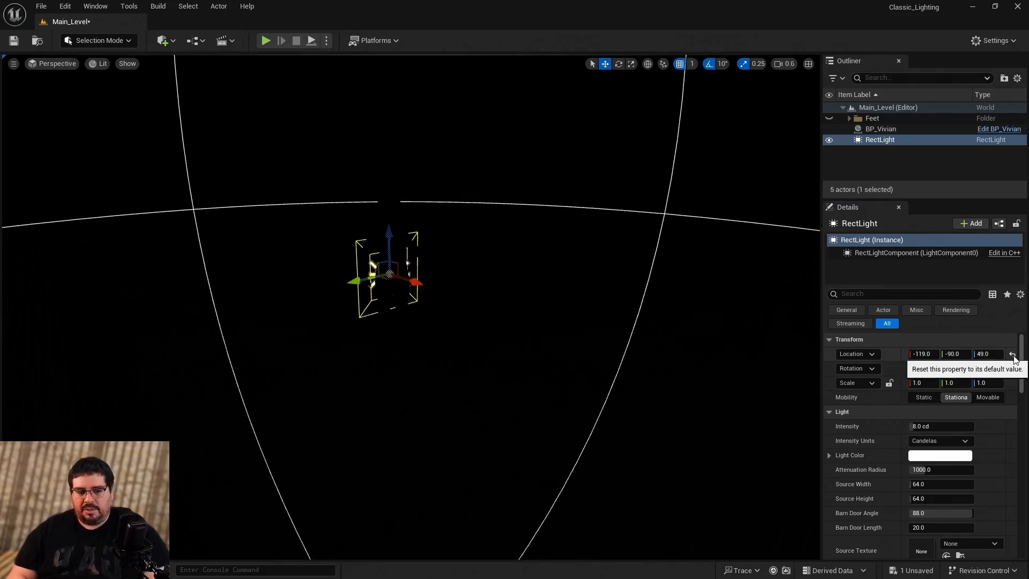
click(1012, 355)
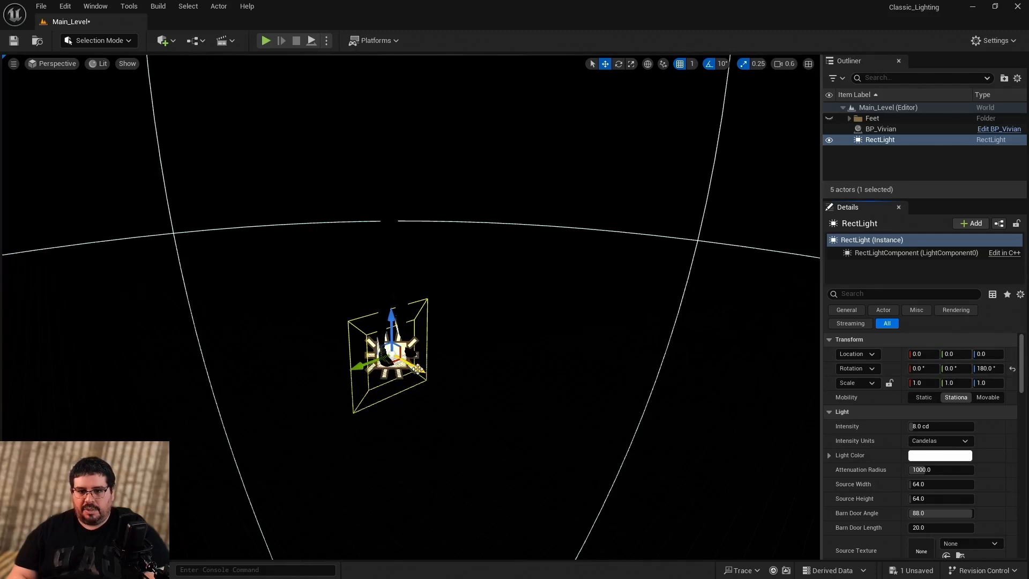
drag(418, 369, 499, 410)
drag(462, 360, 471, 217)
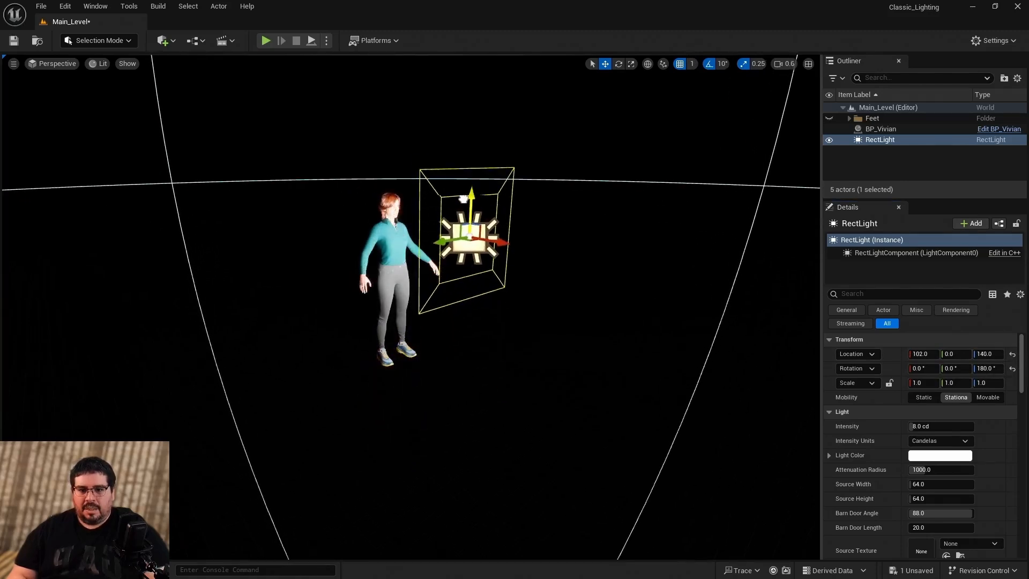
Unhide the Feet folder so its cube stack serves as a distance reference above the character.
right_drag(471, 217, 428, 274)
scroll(450, 225, down, 2)
right_drag(516, 256, 461, 251)
click(829, 118)
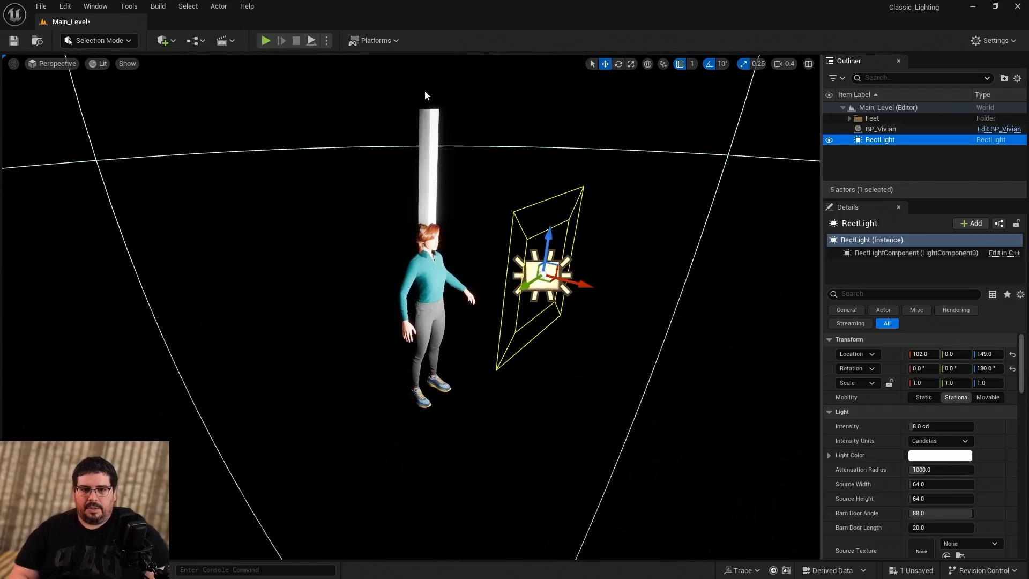
right_drag(584, 258, 537, 169)
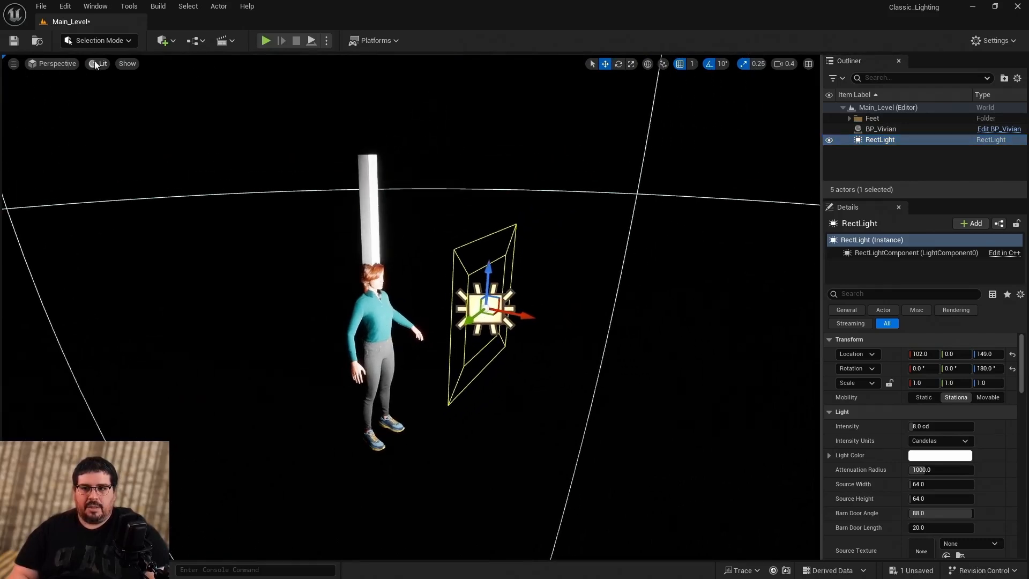
In the Right view, raise the rect light to the top of the cube stack and move it forward, to X 121, Z 251.
click(60, 64)
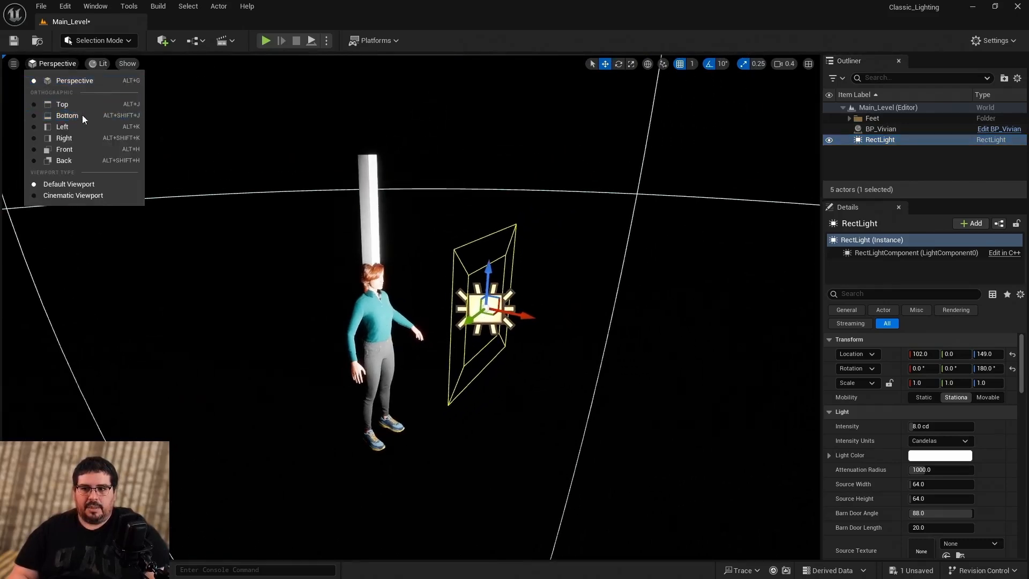
click(79, 140)
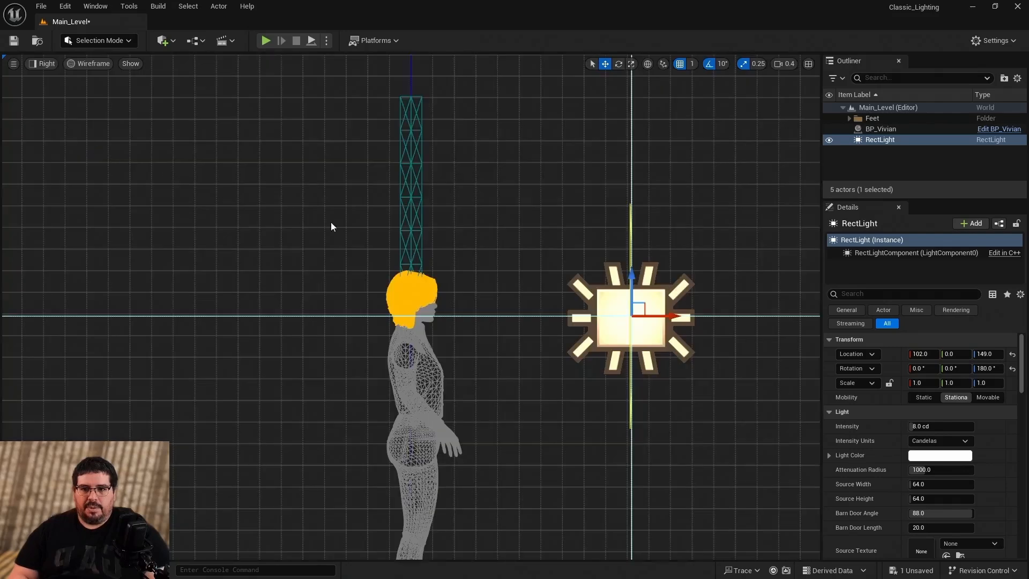
right_drag(330, 225, 471, 369)
drag(503, 371, 522, 152)
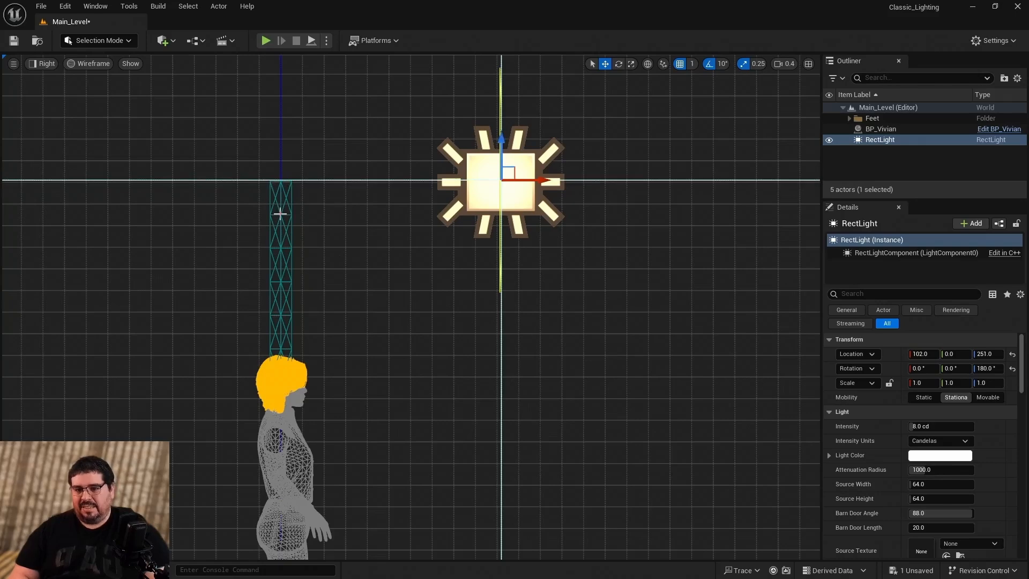
drag(523, 181, 564, 198)
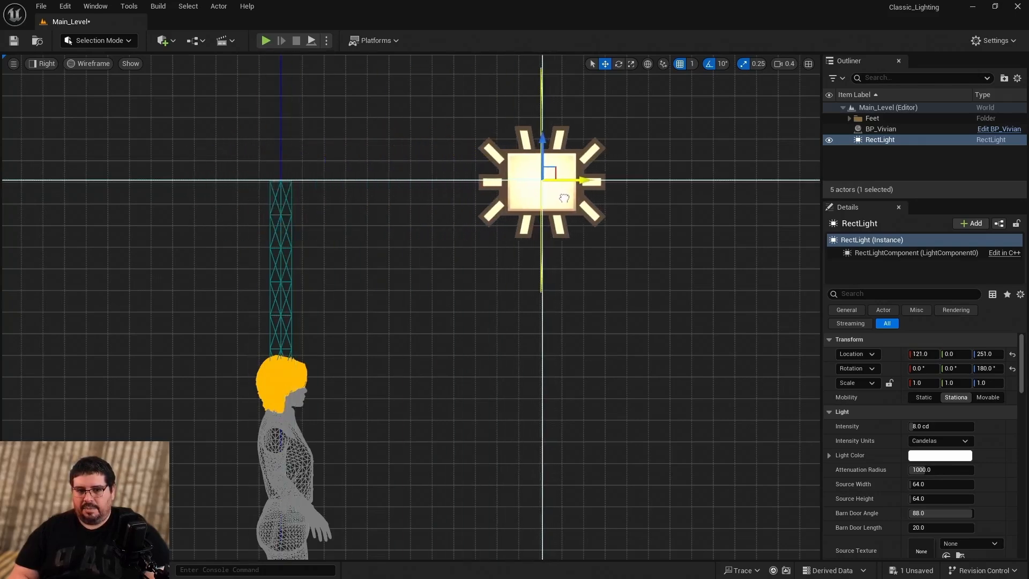
Fine-tune the rect light's Z location at the cube stack's top, trying 250 and settling on 251.
drag(980, 351, 985, 352)
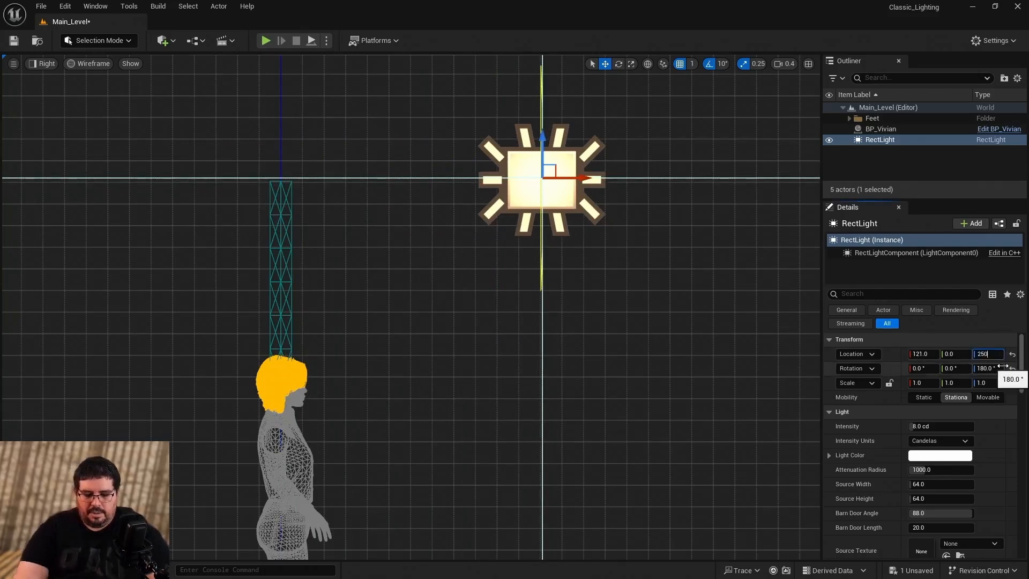
key(Return)
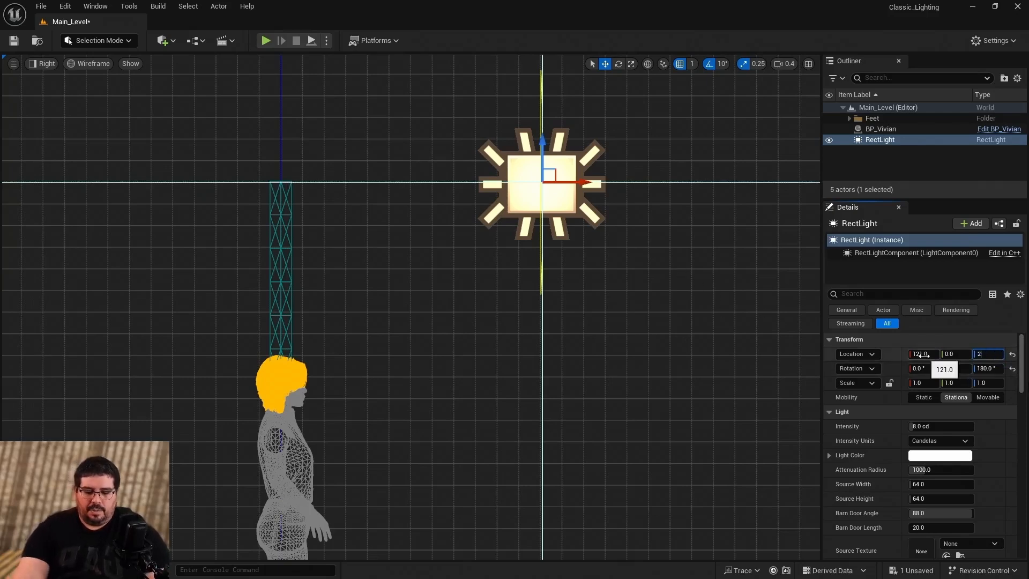
key(Return)
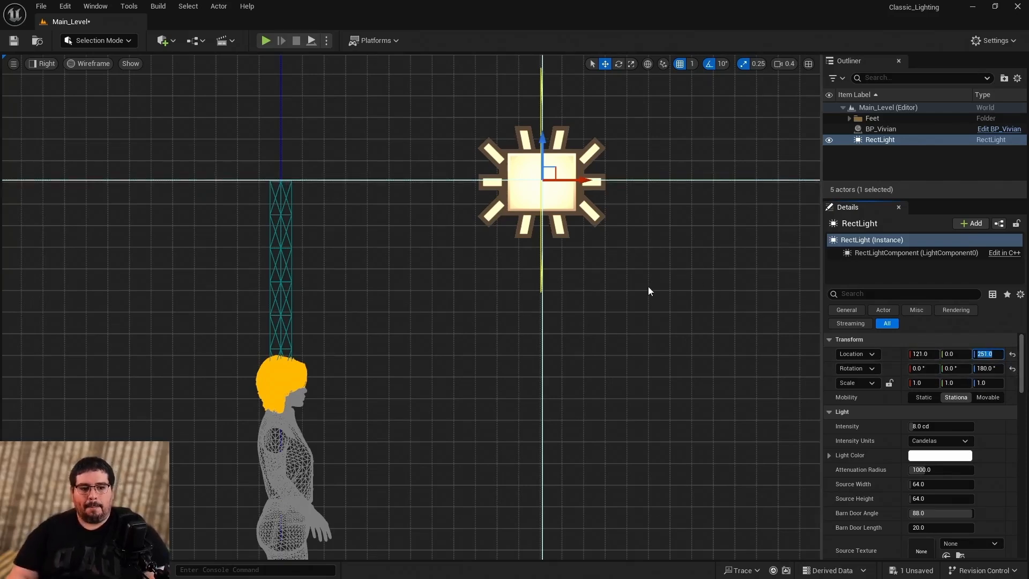
Return to the Perspective view and examine up close how the raised rect light falls on the character's face.
click(43, 64)
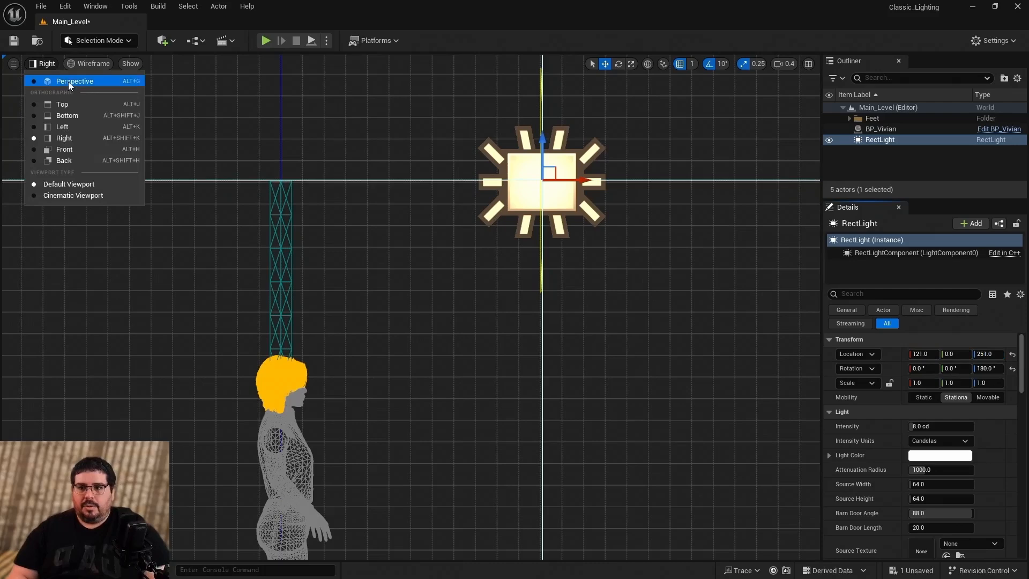
click(69, 81)
right_drag(219, 194, 151, 206)
key(w)
key(d)
key(w)
key(a)
key(d)
key(s)
key(a)
mouse_move(397, 280)
right_down()
mouse_move(416, 282)
mouse_move(411, 266)
right_up()
key(w)
scroll(412, 266, down, 3)
key(d)
right_drag(488, 208, 458, 228)
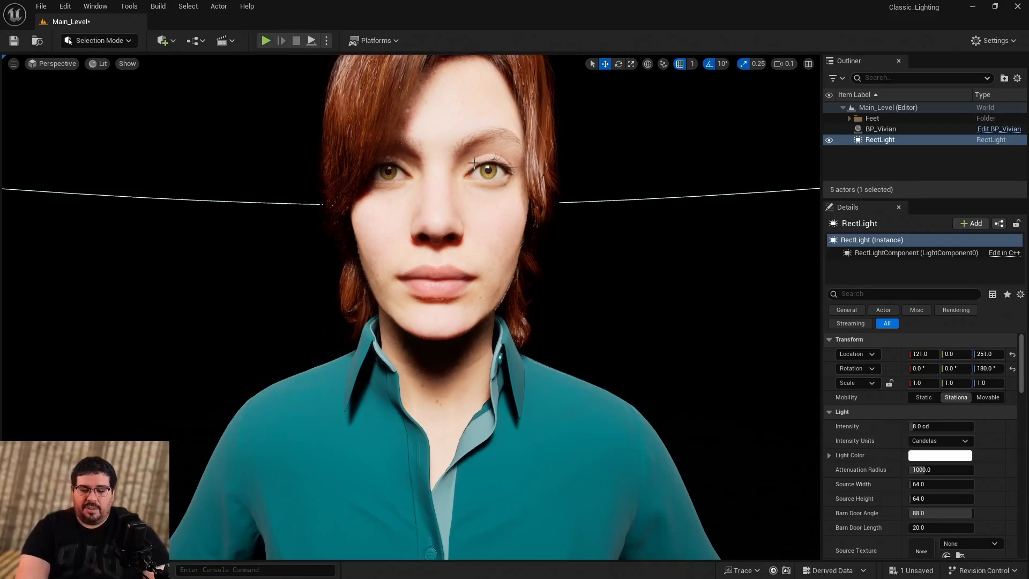
Tilt the rect light down toward the character to a Y rotation of -40°.
key(s)
right_drag(490, 166, 469, 176)
scroll(490, 167, up, 1)
key(w)
key(e)
mouse_move(381, 197)
mouse_down()
mouse_move(387, 163)
mouse_move(381, 197)
mouse_up()
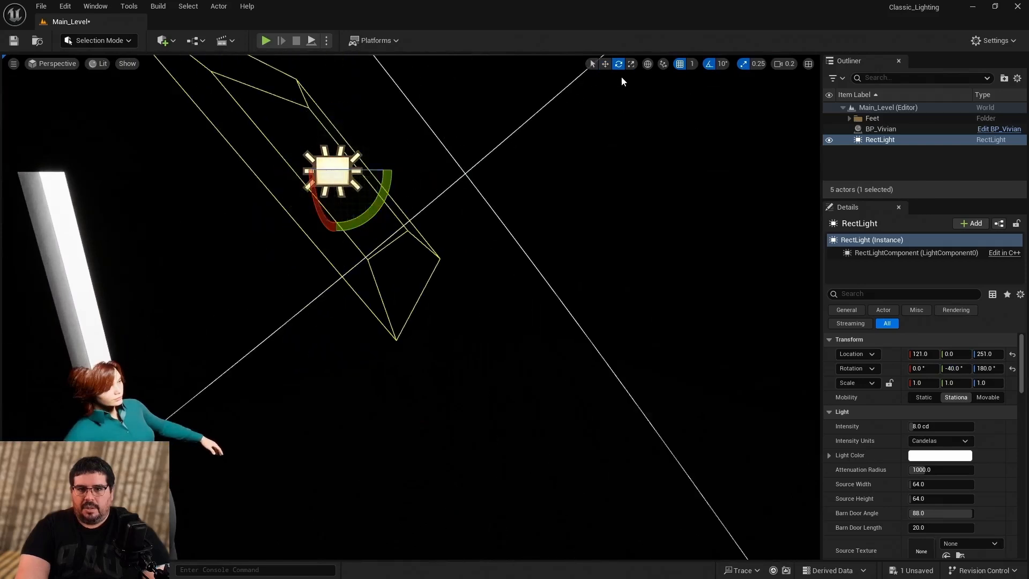
Change the rotation snap increment to 5° and tilt the rect light further to a Y rotation of -45°.
click(718, 63)
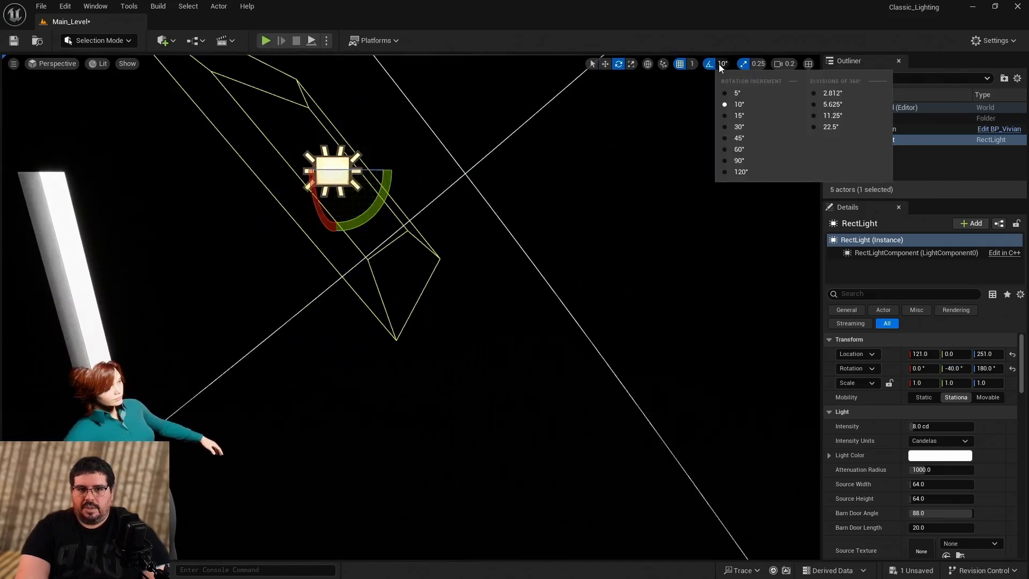
click(728, 95)
drag(390, 199, 466, 275)
Examine the light and shadows on the character's face with the rect light tilted toward her.
key(s)
right_drag(670, 375, 508, 388)
key(w)
key(d)
key(w)
key(w)
key(s)
key(w)
key(s)
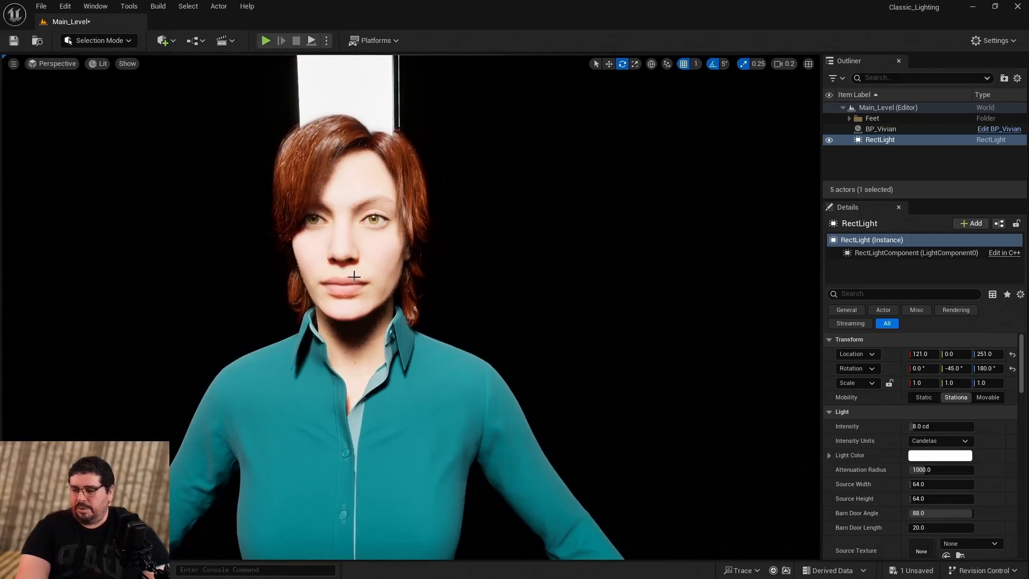
Move the tilted rect light closer to the character along X, to about X 83.
right_drag(354, 277, 421, 266)
key(s)
scroll(429, 276, up, 2)
key(w)
key(w)
right_drag(319, 172, 418, 171)
key(a)
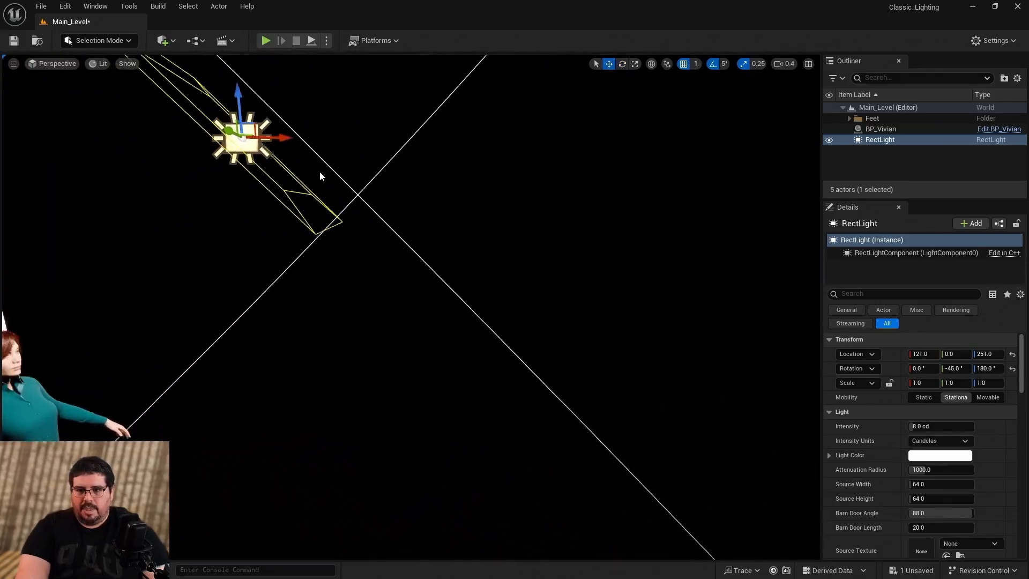
drag(289, 146, 200, 147)
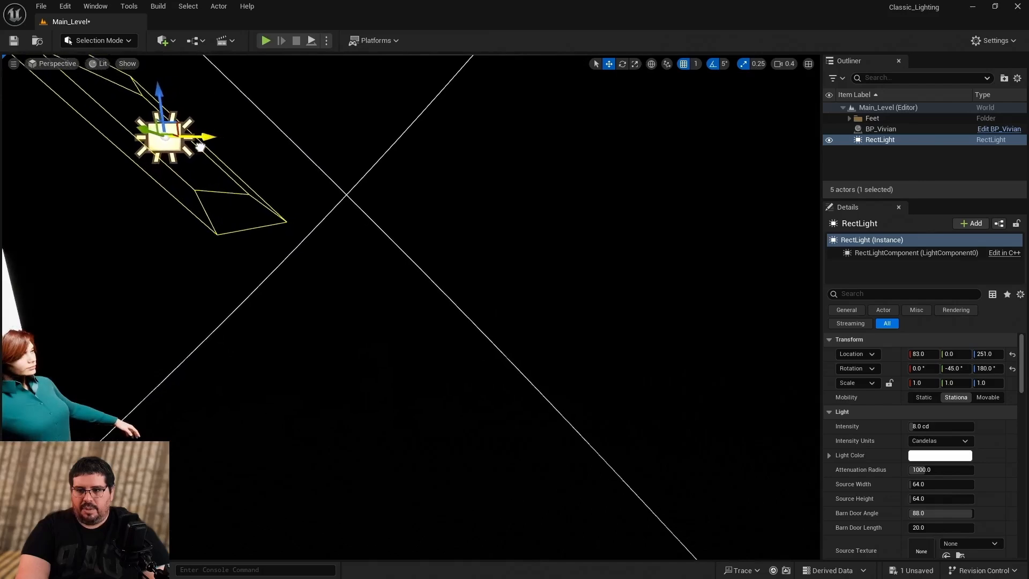
Examine the character's face and upper body from the side and front under the closer rect light.
right_drag(200, 151, 64, 184)
key(d)
key(w)
key(d)
right_drag(274, 284, 365, 214)
scroll(274, 287, down, 1)
key(w)
key(a)
key(s)
right_drag(255, 301, 236, 356)
key(w)
key(s)
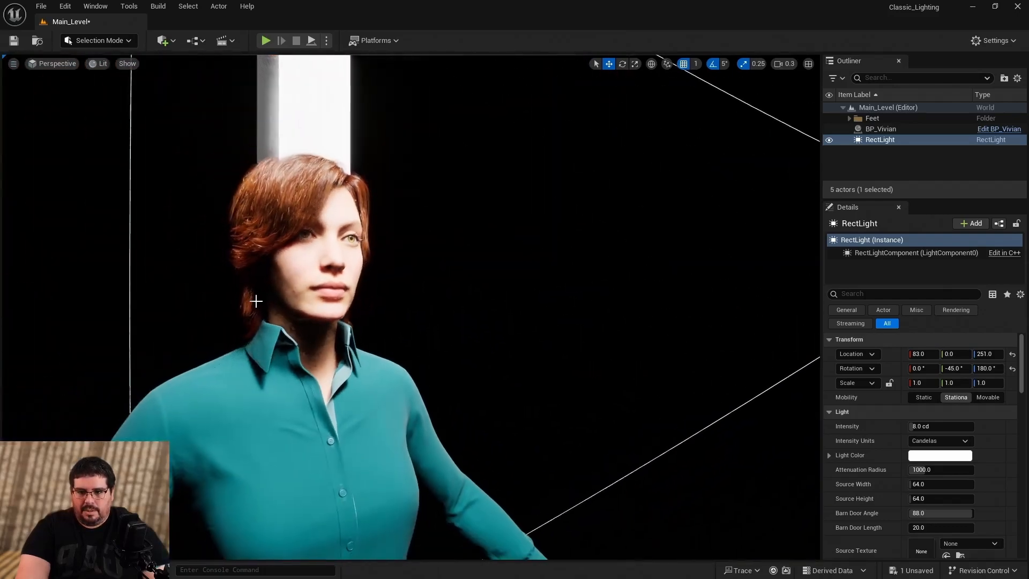
key(d)
right_drag(333, 279, 273, 276)
key(s)
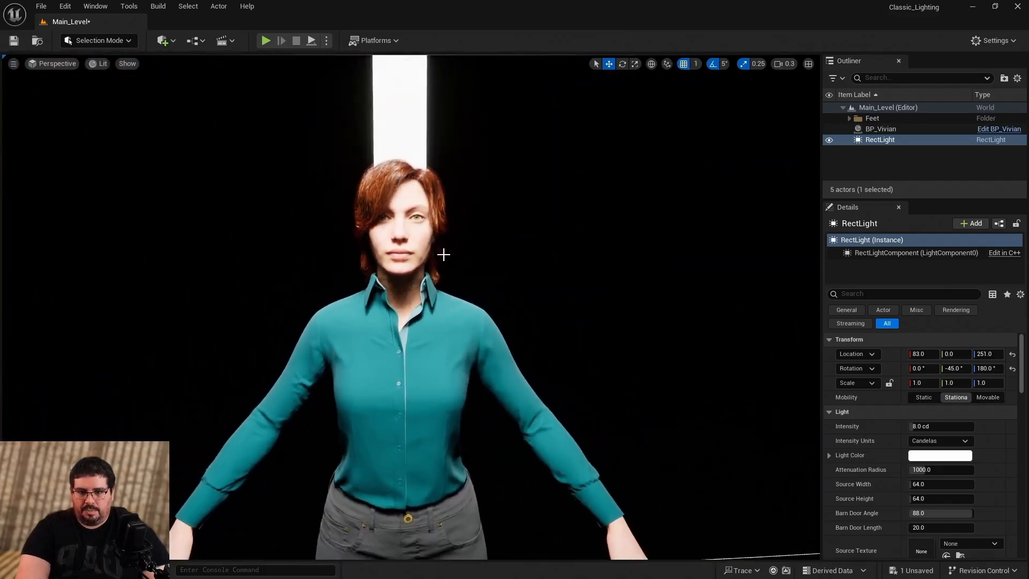
key(w)
right_drag(420, 272, 507, 265)
key(s)
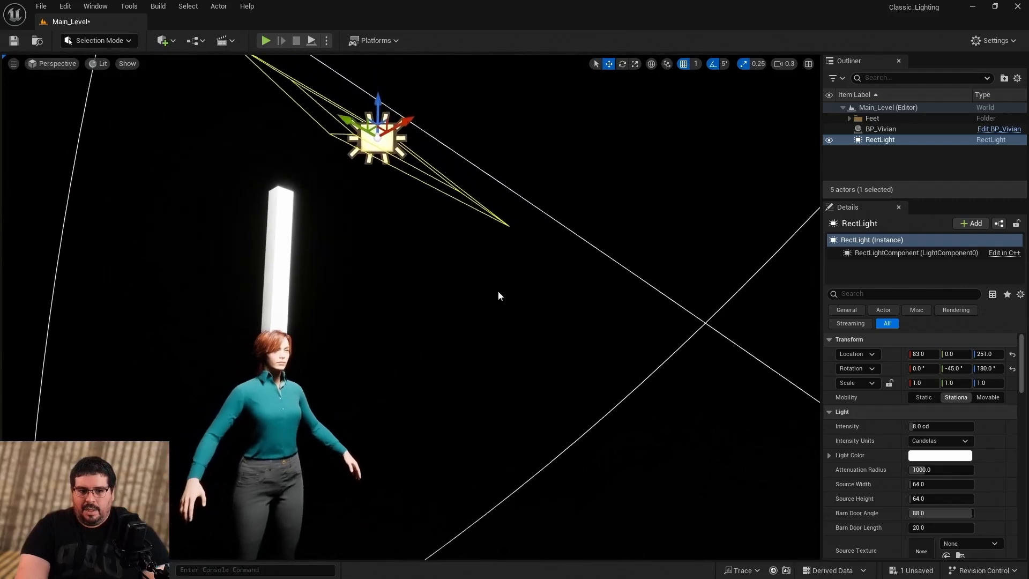
Set the rect light's intensity units to Lumens and raise its intensity to about 73.7 lm.
click(954, 441)
click(950, 451)
click(941, 440)
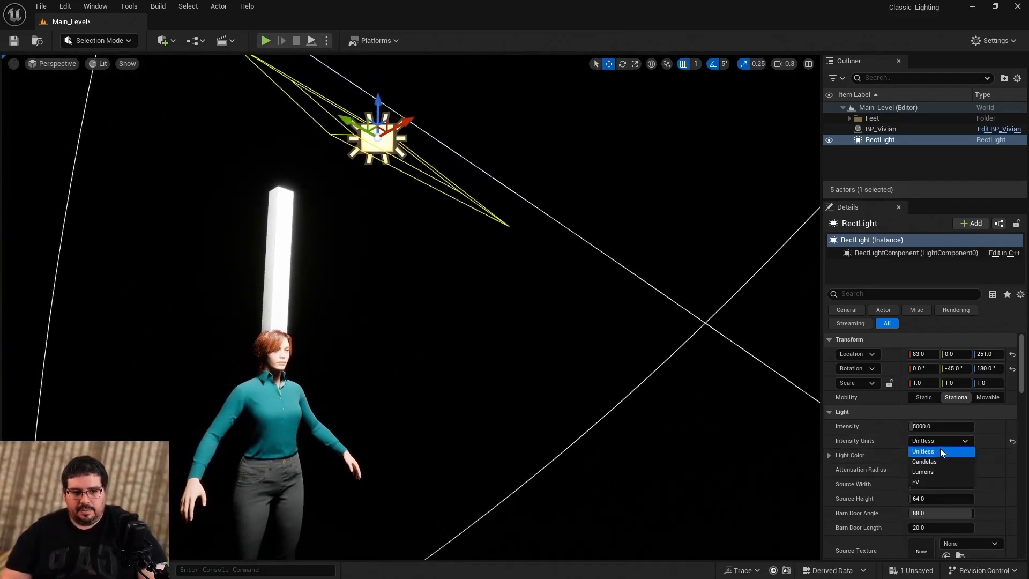
click(938, 471)
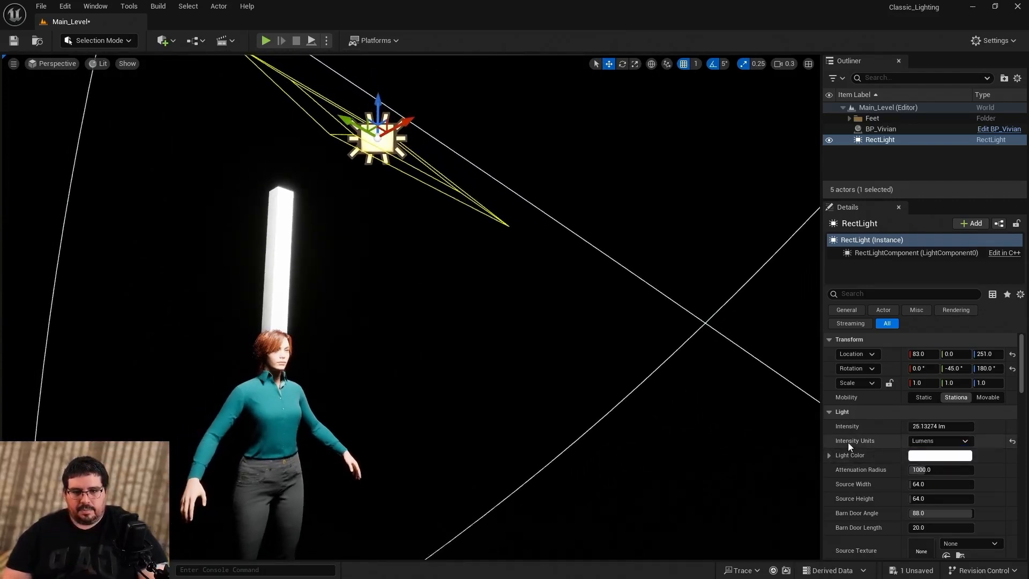
click(913, 426)
drag(928, 426, 928, 426)
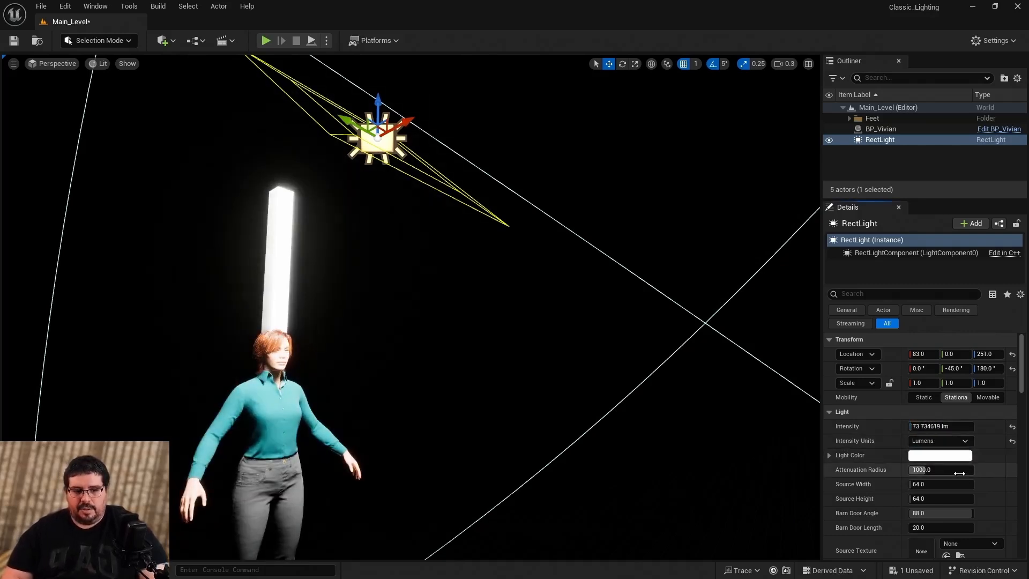
Reduce the rect light's attenuation radius, settling on 200.
scroll(953, 475, down, 1)
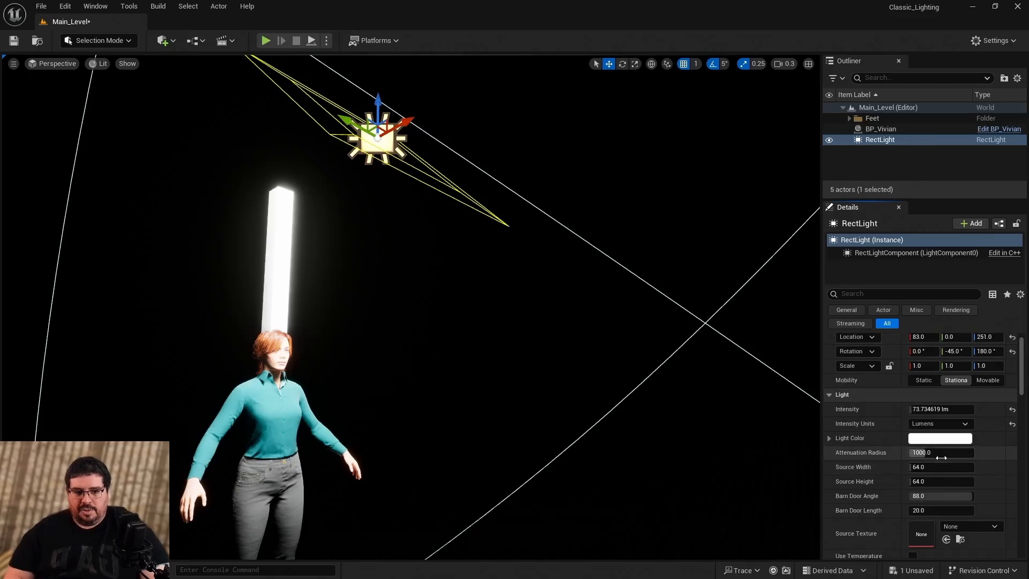
mouse_move(939, 455)
mouse_down()
mouse_move(915, 454)
mouse_move(933, 454)
mouse_up()
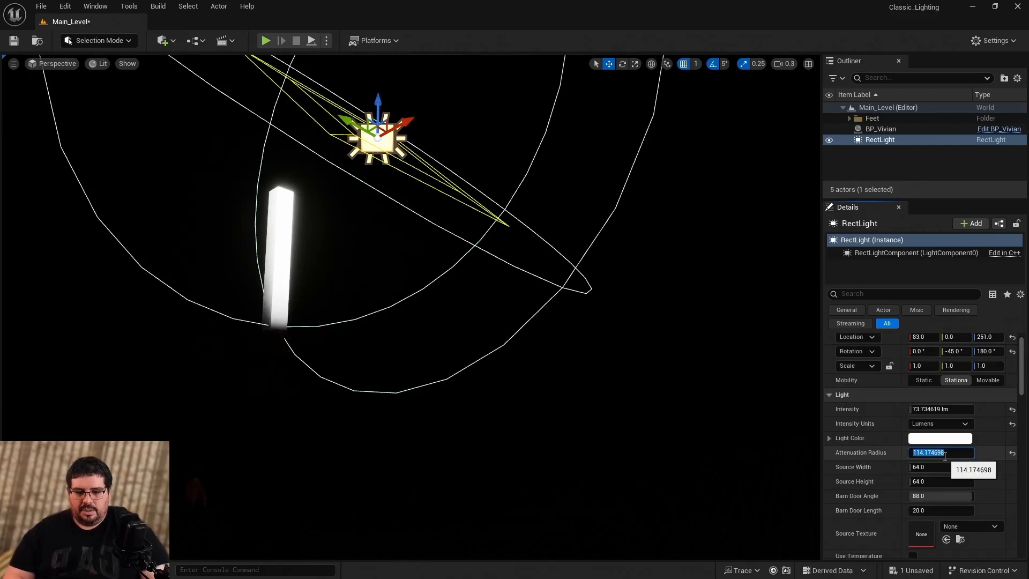
key(Return)
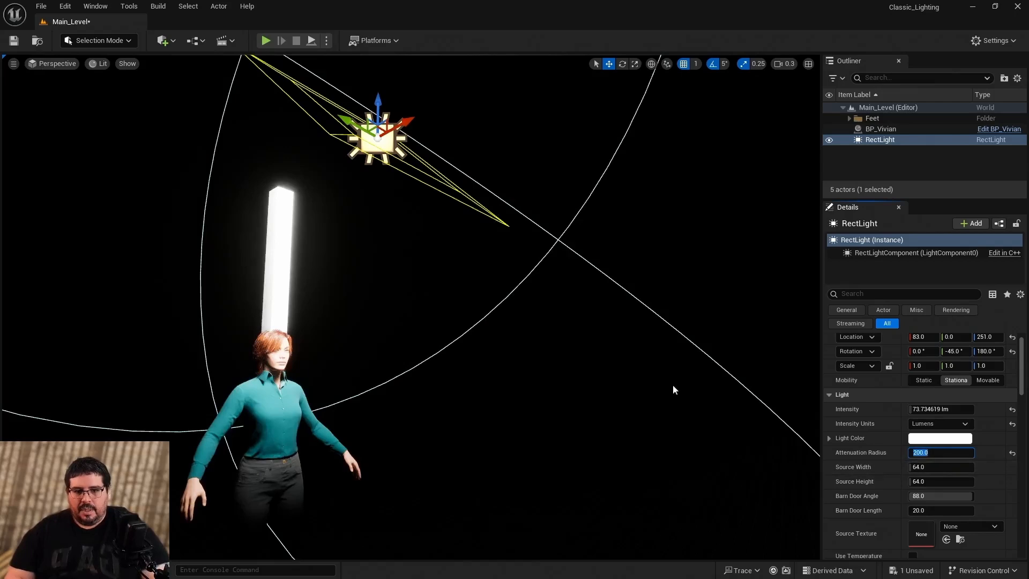
Set the rect light's source width to 60 and its source height to 90.
mouse_move(639, 414)
right_down()
mouse_move(640, 353)
mouse_move(651, 375)
mouse_move(645, 402)
mouse_move(579, 410)
mouse_move(635, 407)
mouse_move(641, 420)
right_up()
key(w)
key(s)
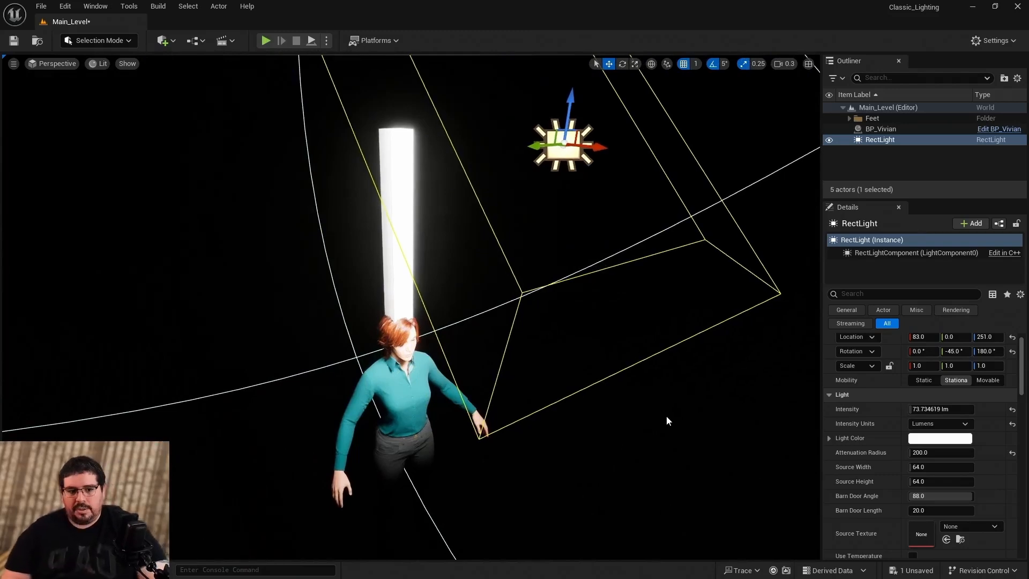
mouse_move(594, 412)
right_down()
mouse_move(596, 431)
mouse_move(592, 396)
mouse_move(594, 424)
mouse_move(594, 410)
right_up()
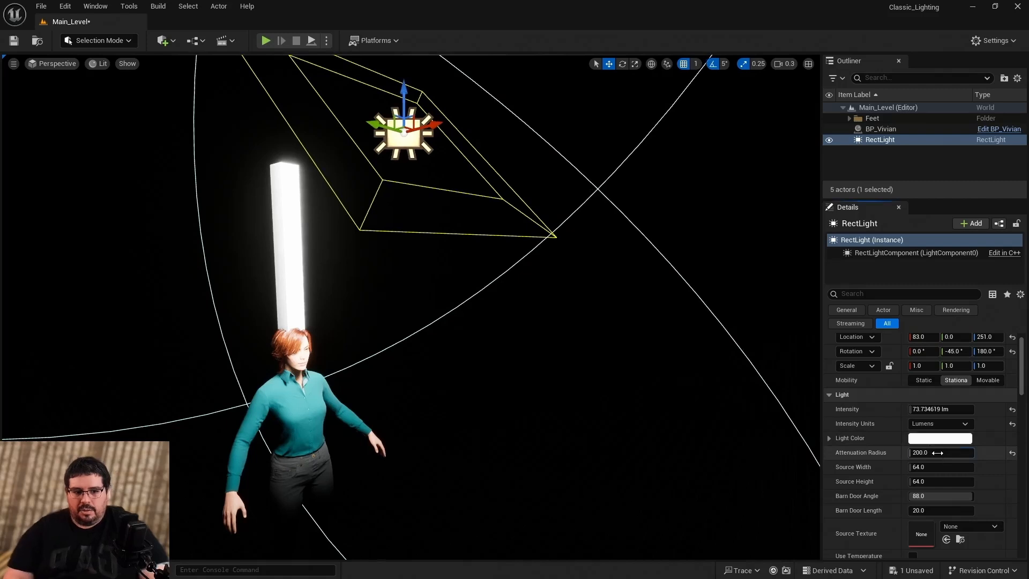
click(935, 469)
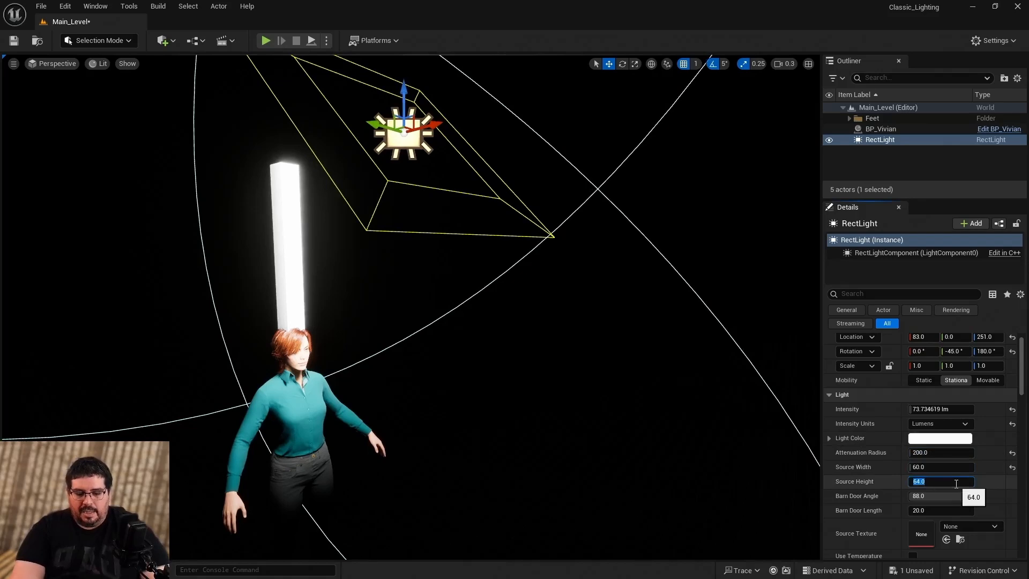
key(Return)
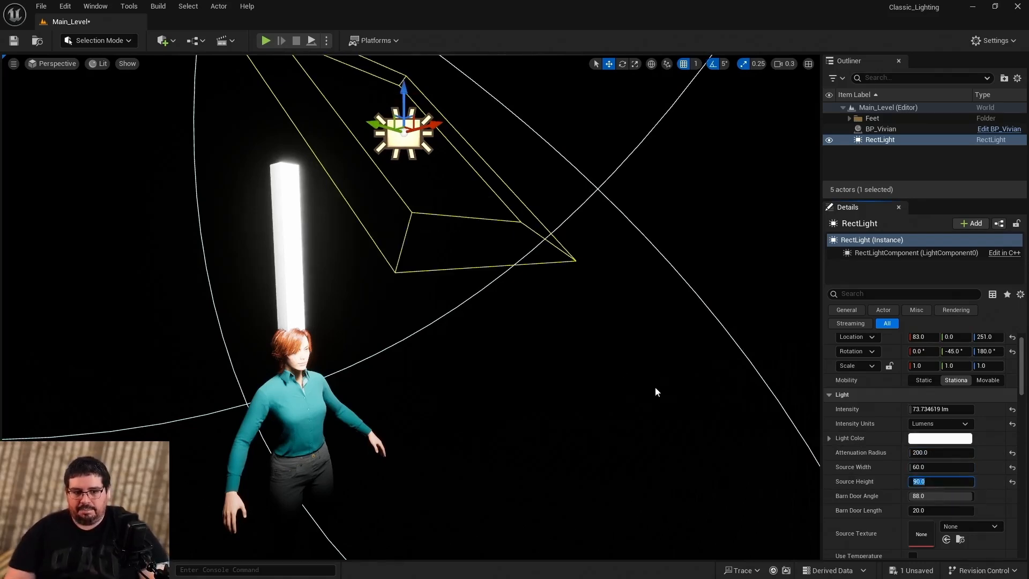
Narrow the rect light's barn doors by setting the barn door angle to 35.
right_drag(654, 387, 609, 387)
middle_drag(694, 440, 629, 411)
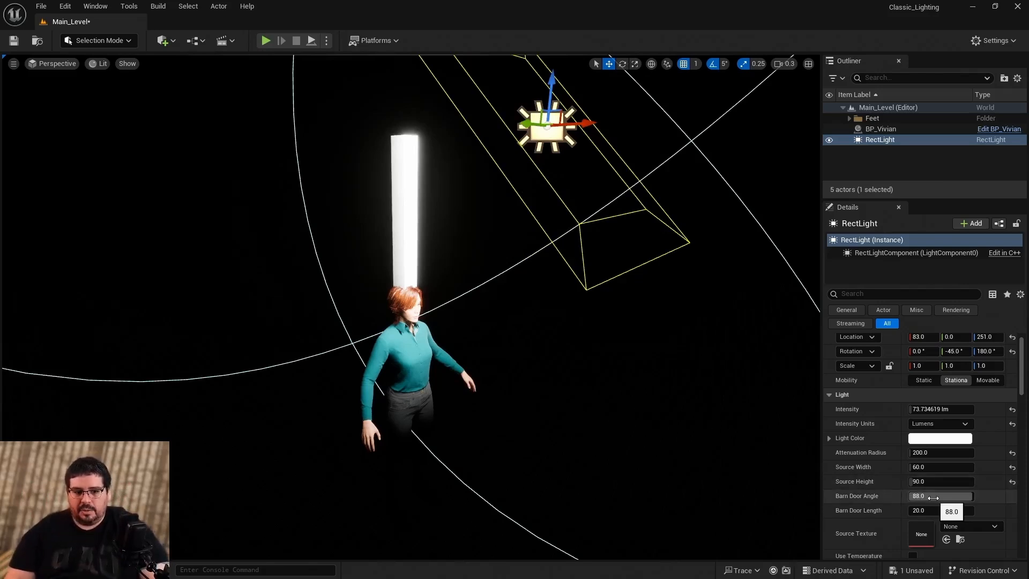
drag(933, 498, 908, 497)
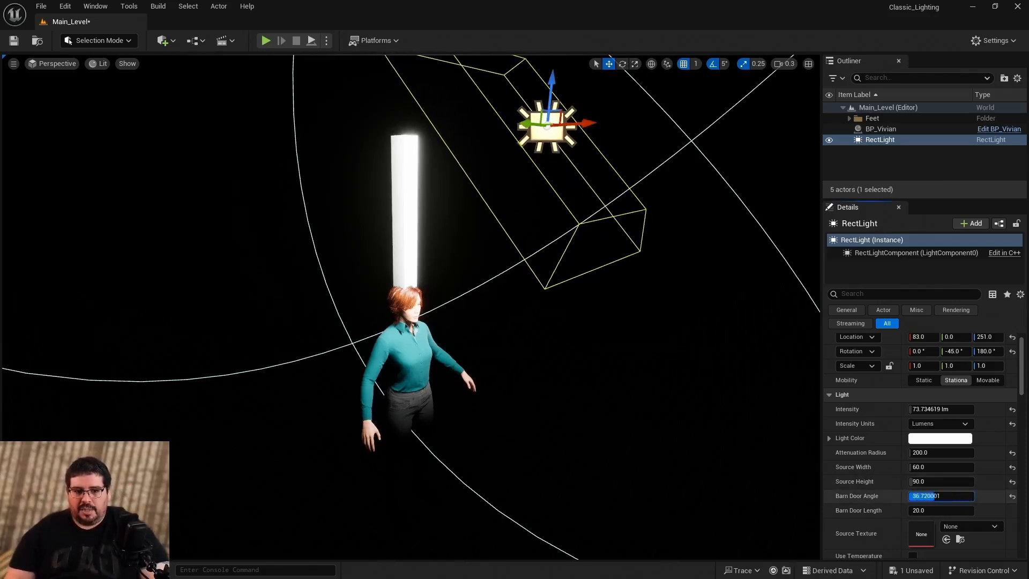
click(935, 497)
text(35)
key(Return)
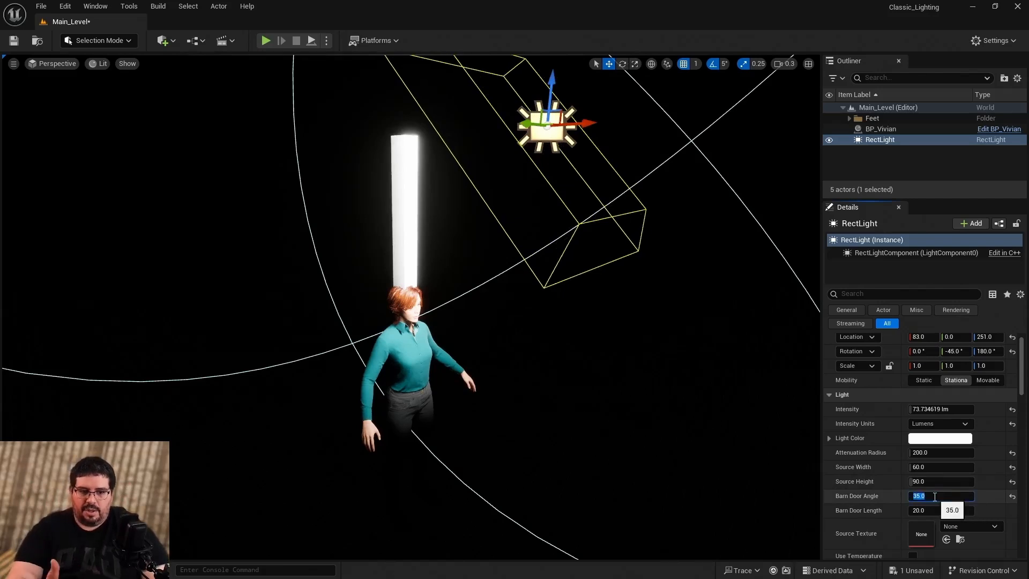
Set the rect light's barn door length to 30.
drag(932, 510, 926, 510)
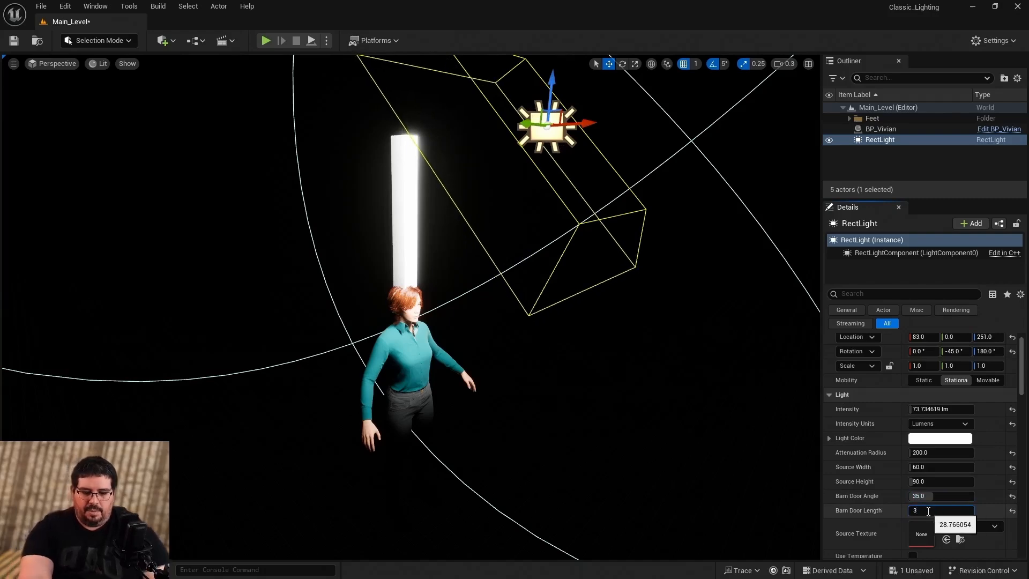
text(0)
key(Return)
right_drag(536, 322, 528, 291)
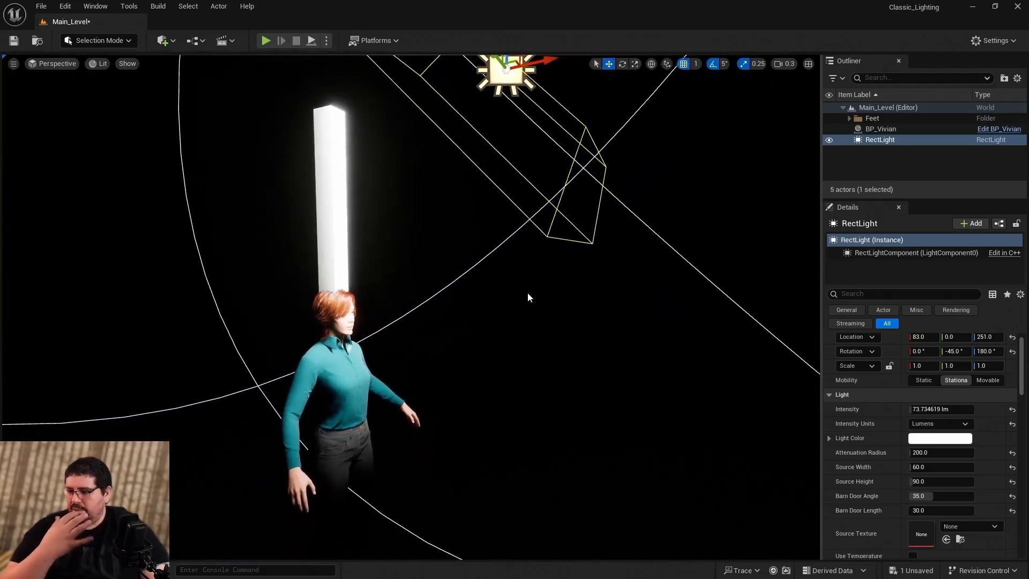
Save all changes to the project and clear the selection in the level.
click(41, 6)
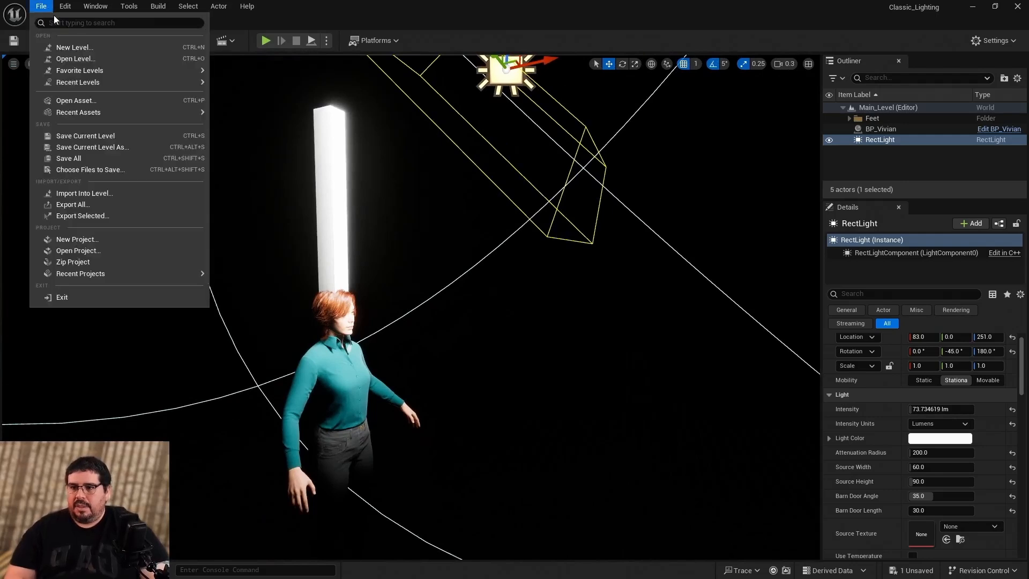
click(92, 158)
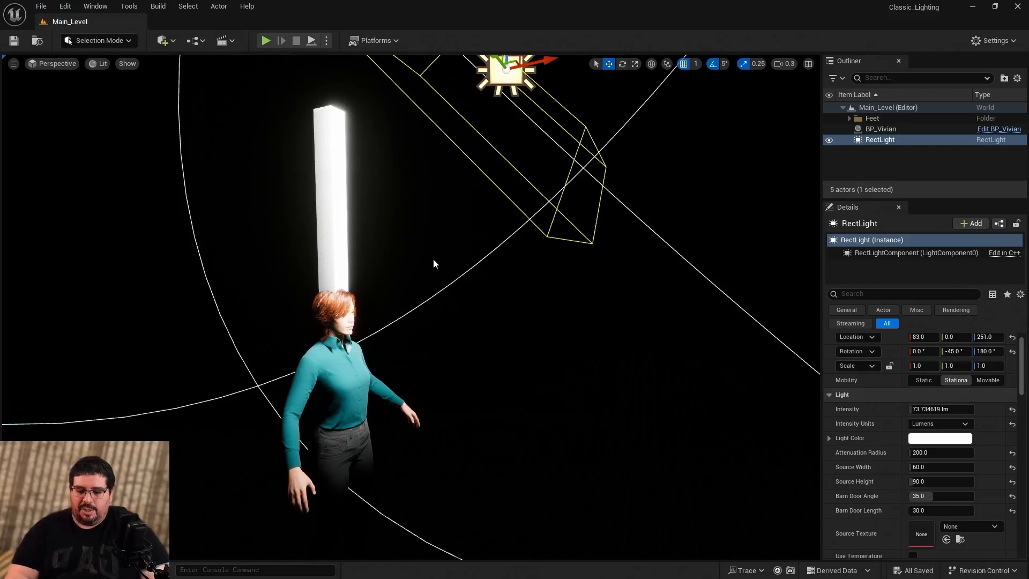
right_drag(432, 296, 445, 299)
click(450, 337)
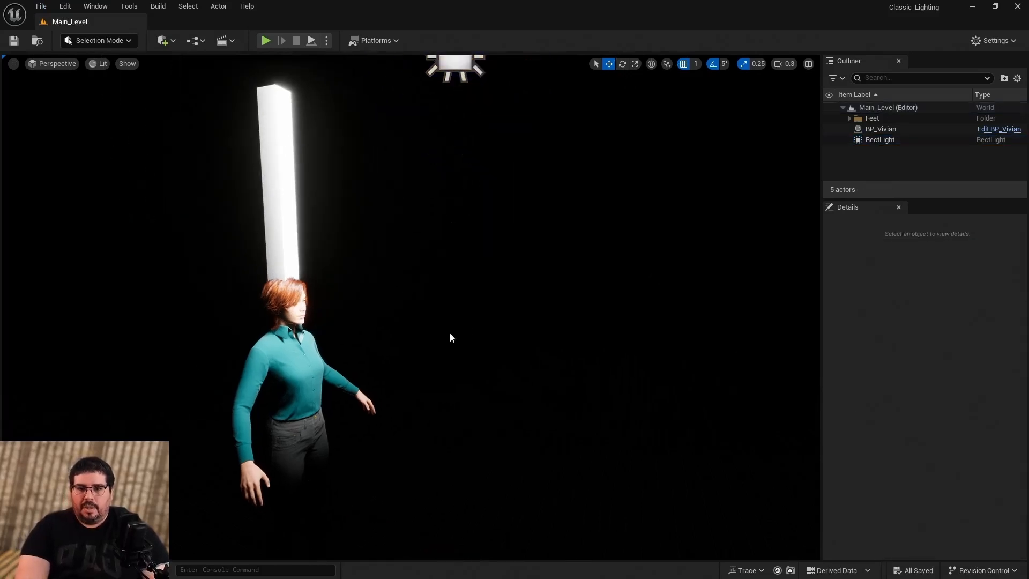
Add a Cine Camera Actor to the level and reset its location to the origin.
click(166, 43)
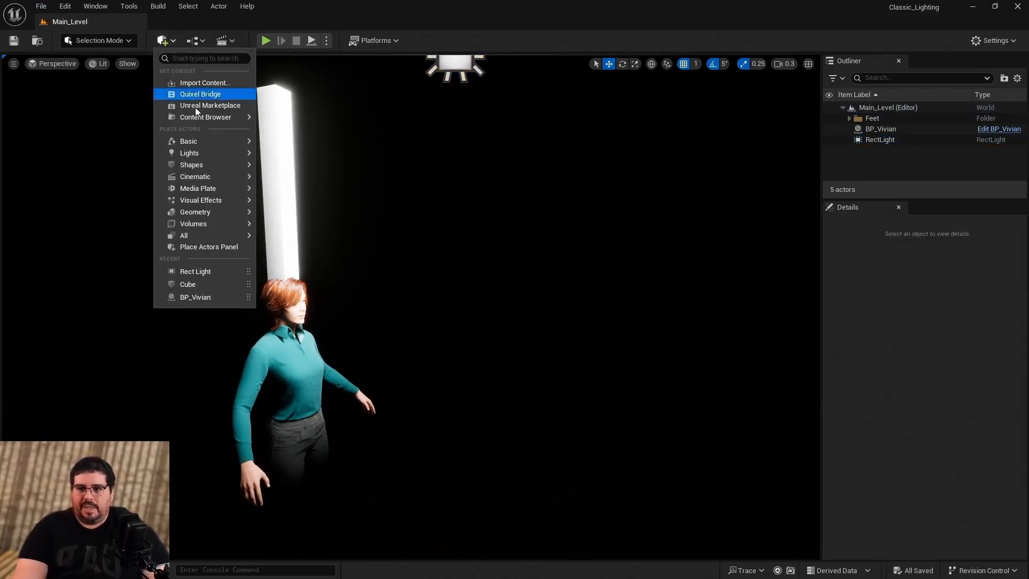
mouse_move(216, 175)
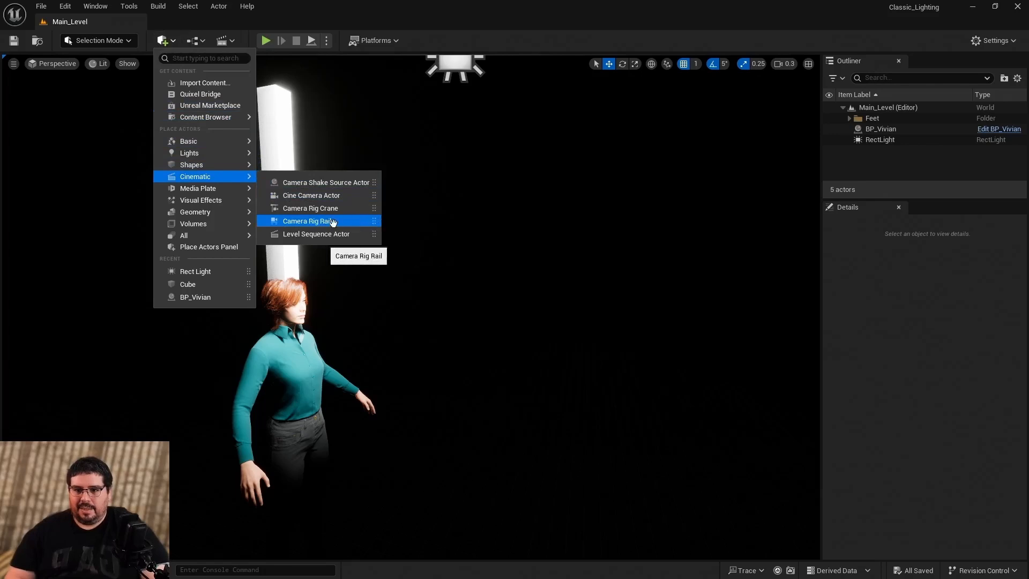
click(349, 198)
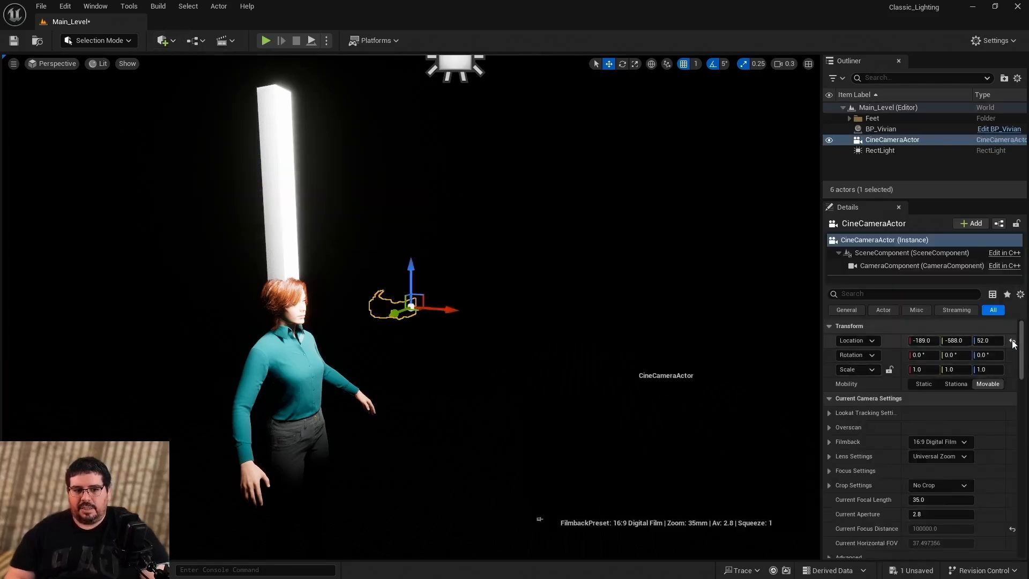
click(1012, 342)
scroll(371, 495, down, 4)
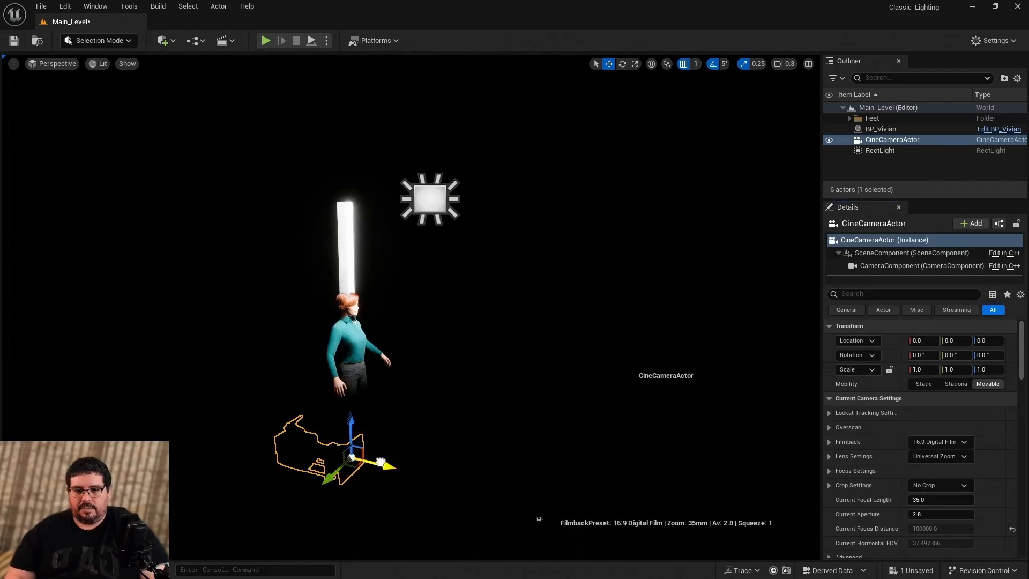
Move the cine camera forward along X to about 159 and set its Z rotation to -180° so it faces the character.
drag(380, 462, 515, 497)
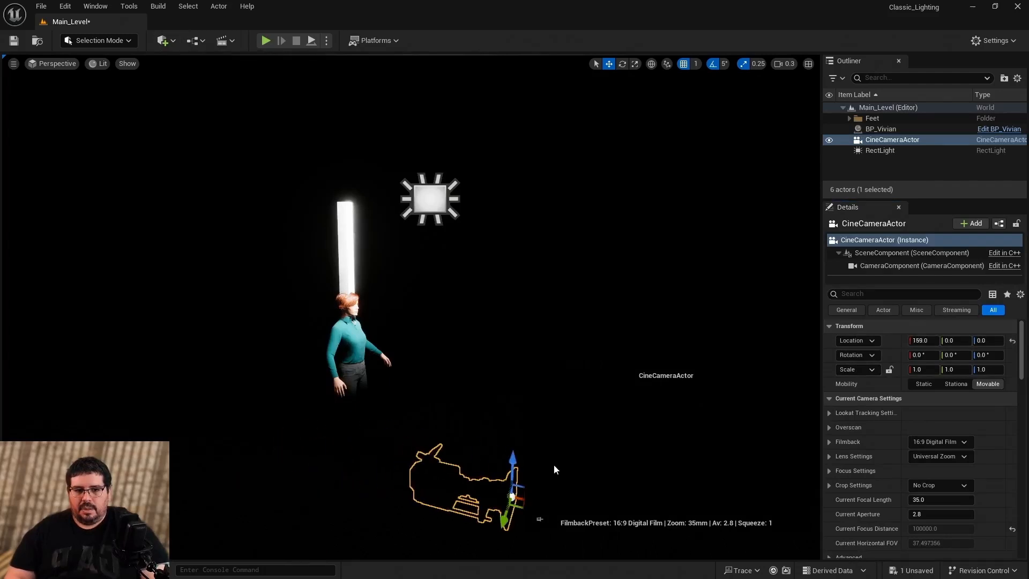
drag(987, 355, 945, 355)
click(992, 356)
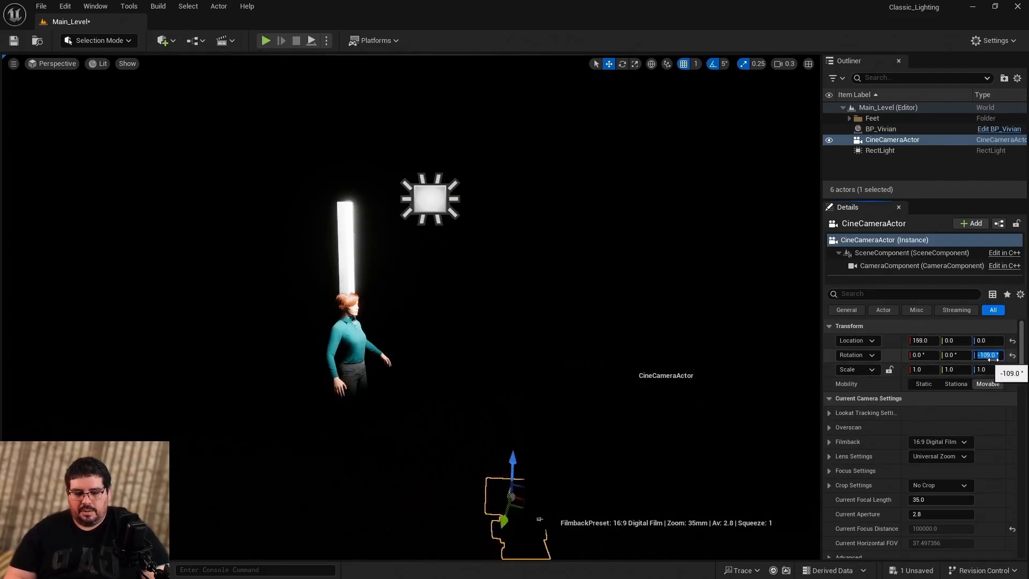
text(-180)
key(Return)
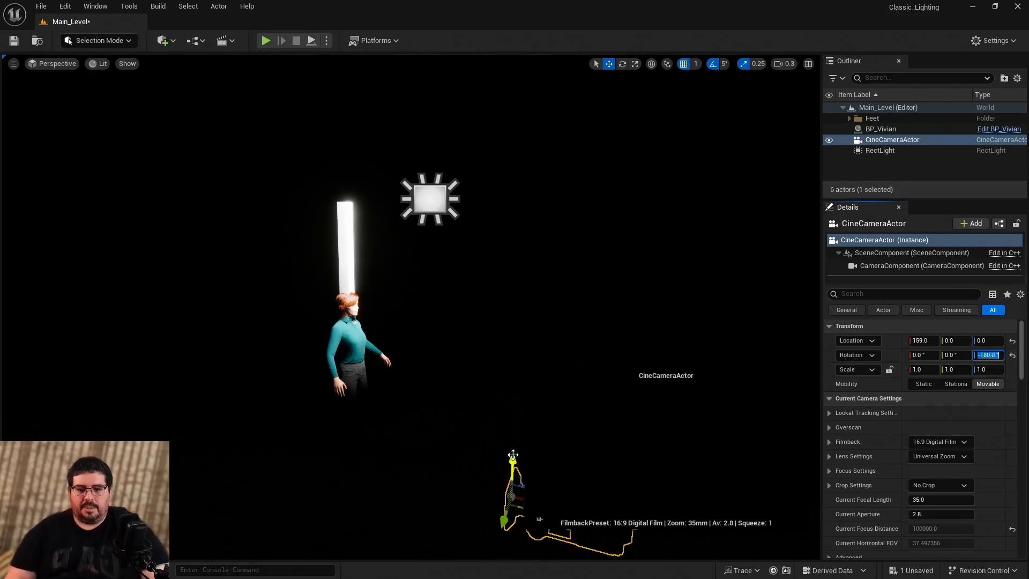
Raise the cine camera to about Z 152 and bring it closer to the character, to about X 139.
drag(513, 454, 525, 275)
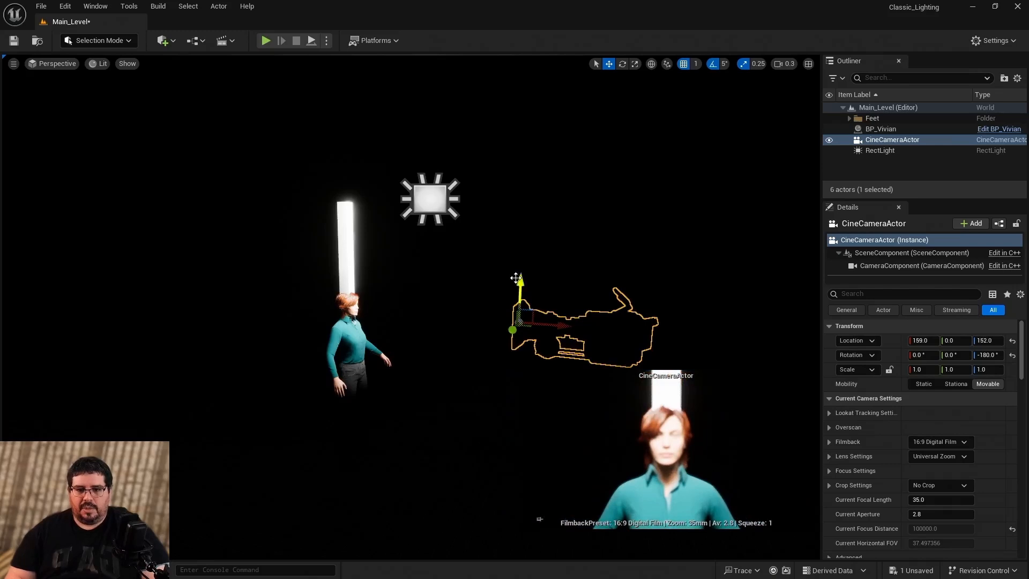
drag(556, 328, 529, 328)
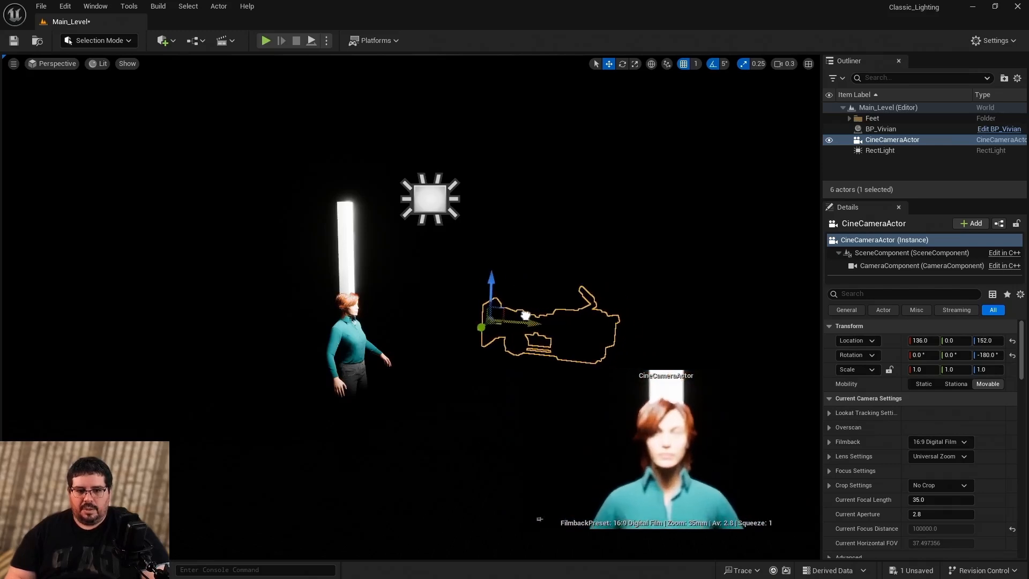
scroll(917, 435, down, 2)
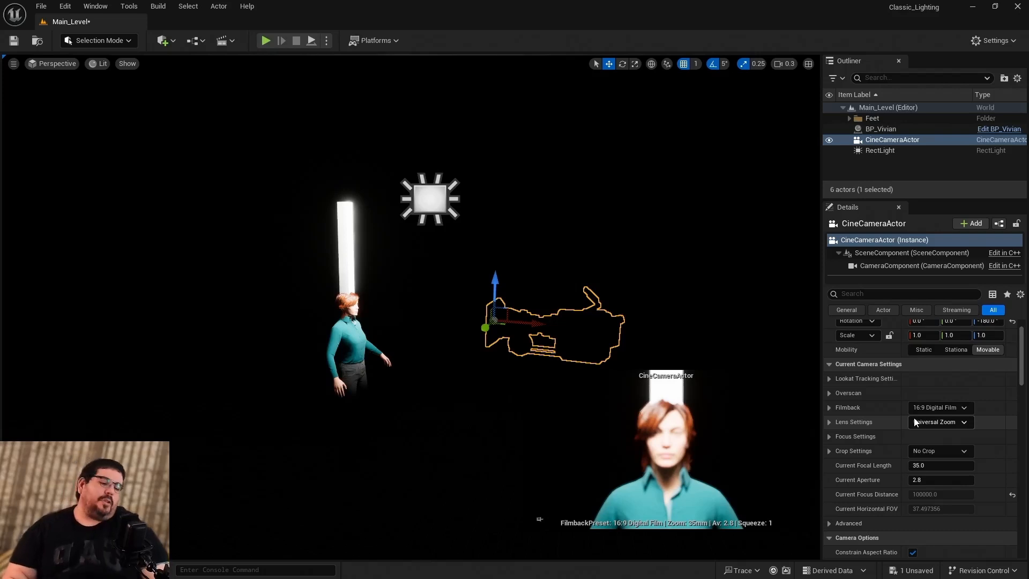
scroll(914, 418, up, 2)
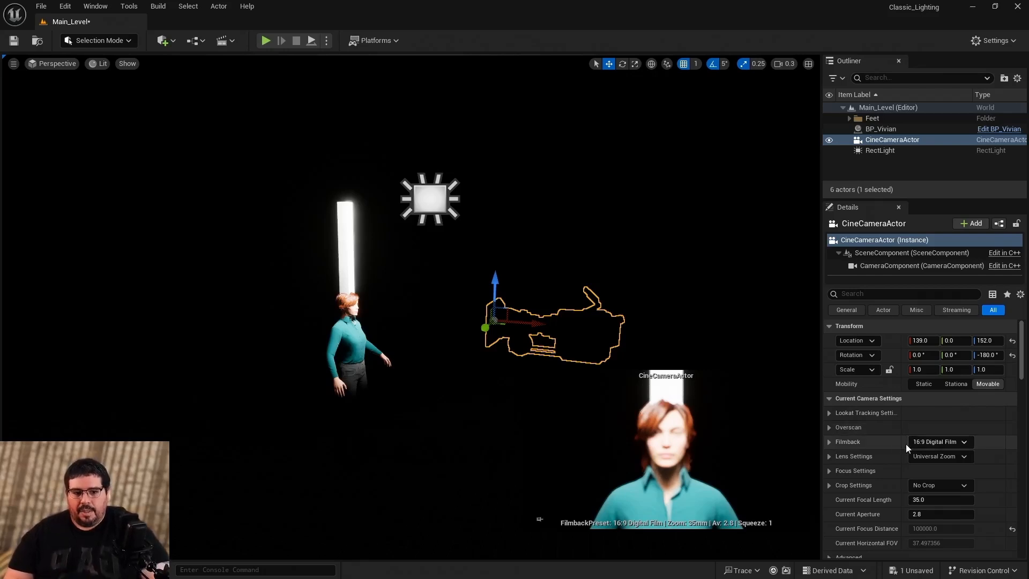
Set the cine camera's filmback to Full Frame DSLR and its lens to 85mm Prime f/1.8.
click(935, 442)
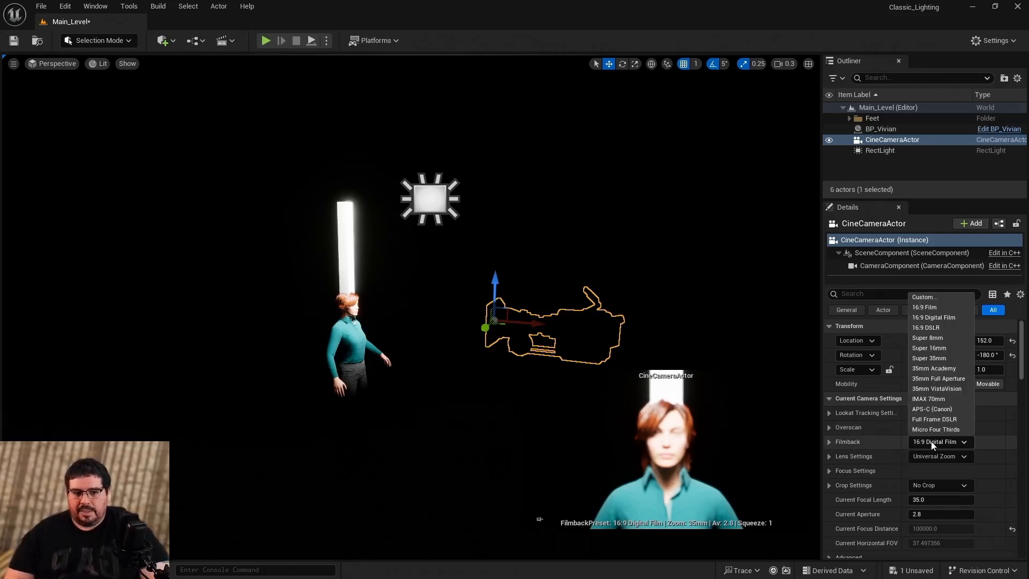
click(946, 420)
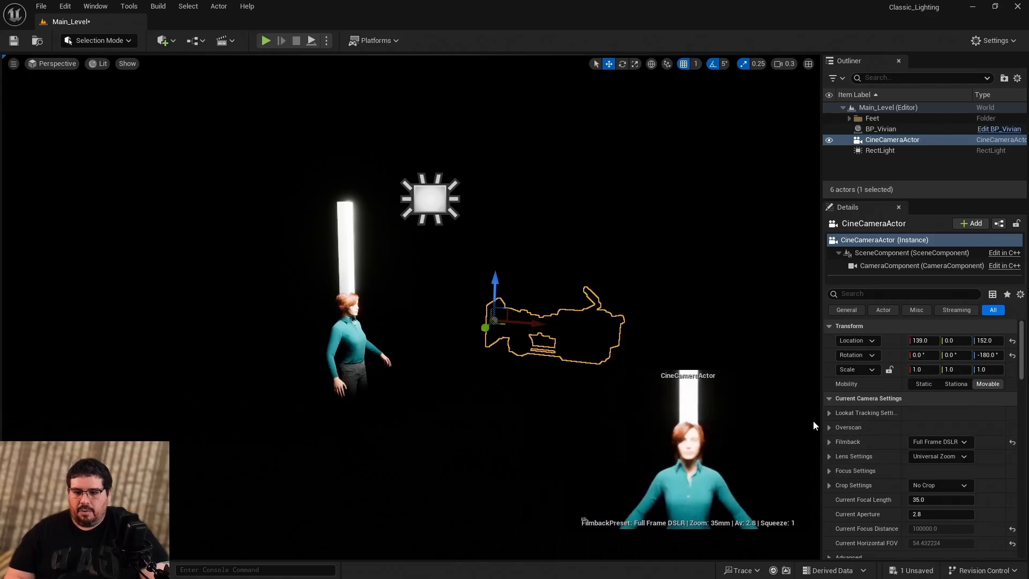
scroll(857, 439, down, 1)
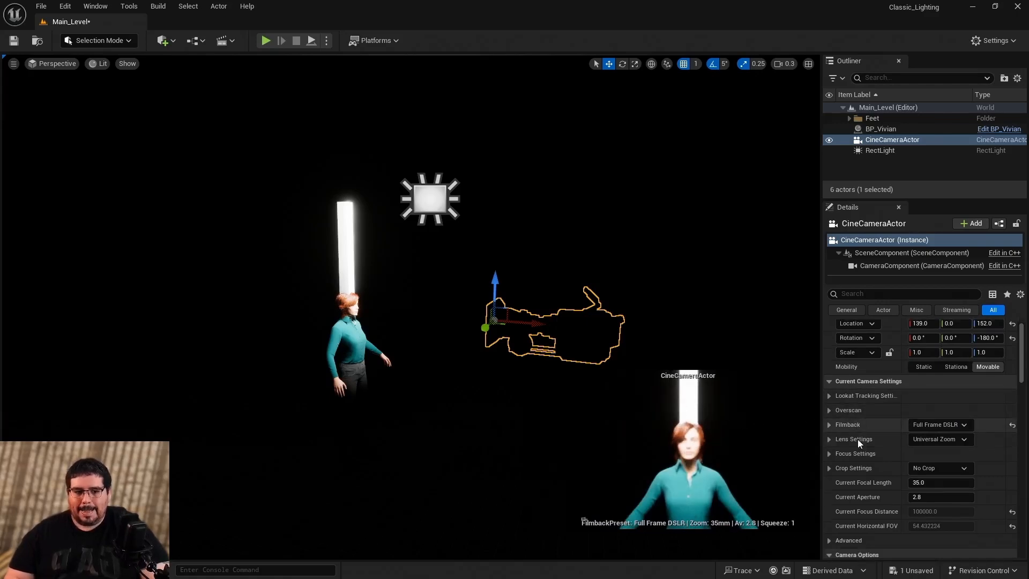
click(920, 438)
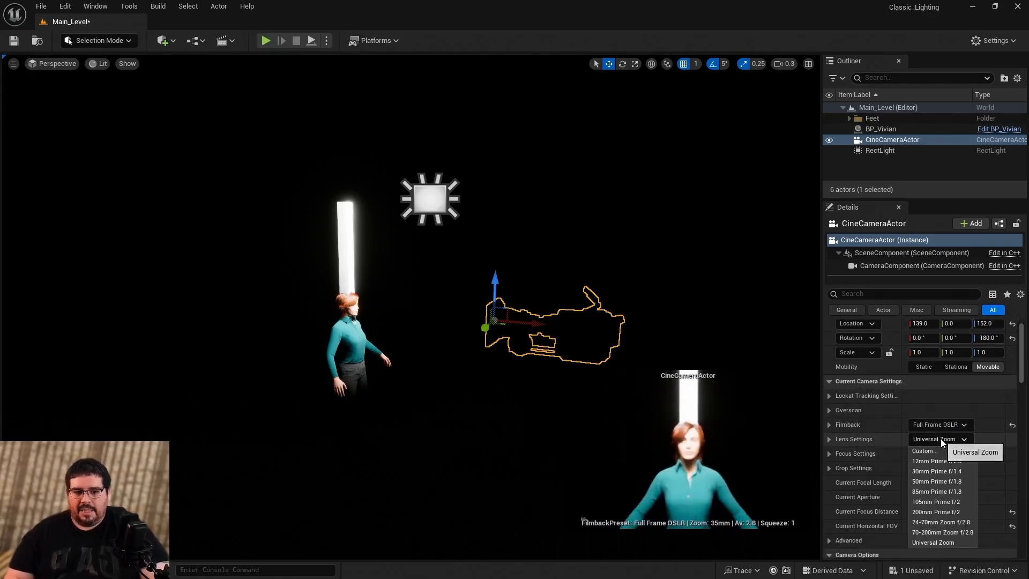
click(943, 490)
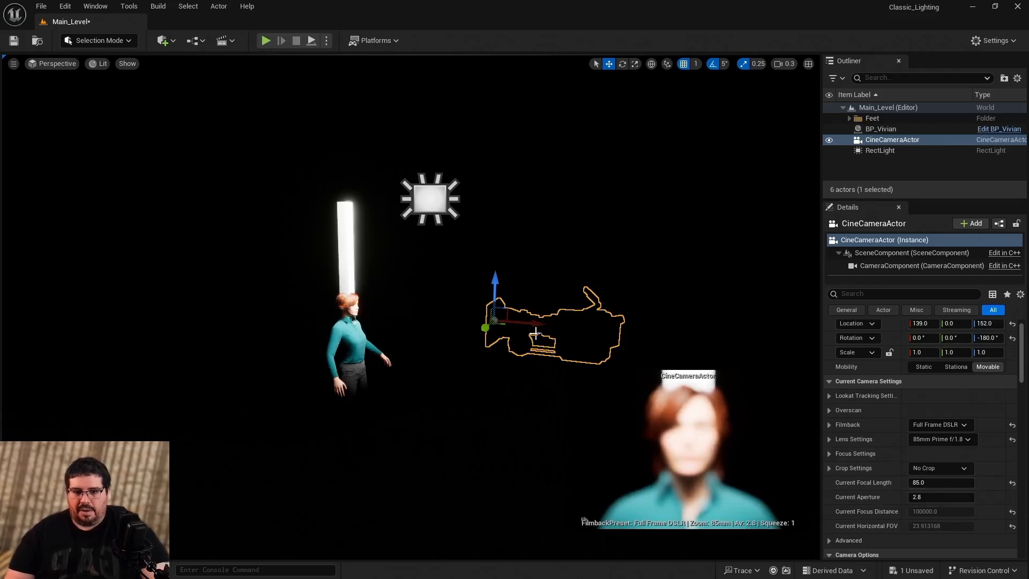
Move the cine camera in to about X 130 and set its current aperture to 1.8.
mouse_move(536, 324)
mouse_down()
mouse_move(500, 327)
mouse_move(524, 328)
mouse_up()
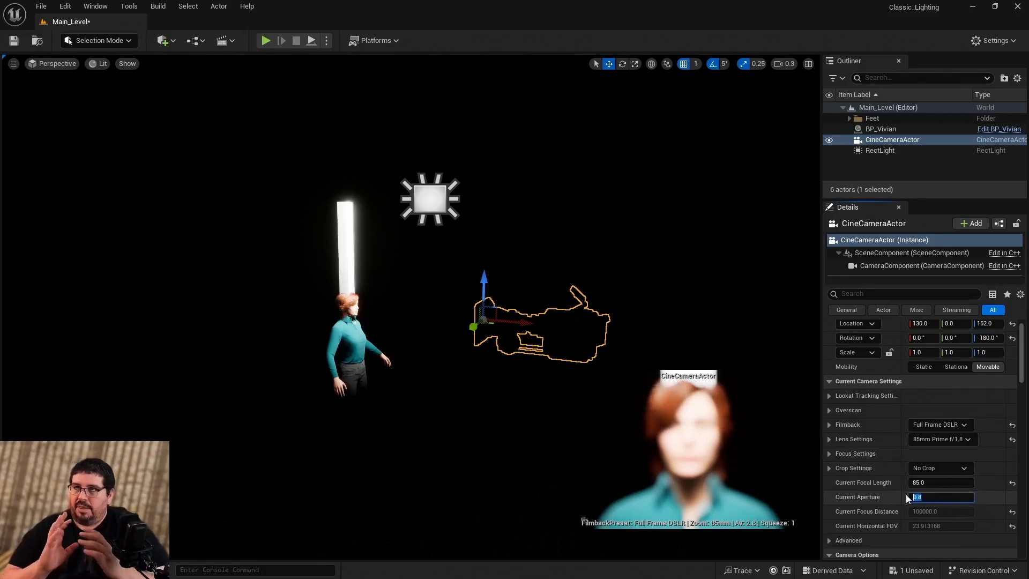
text(1.8)
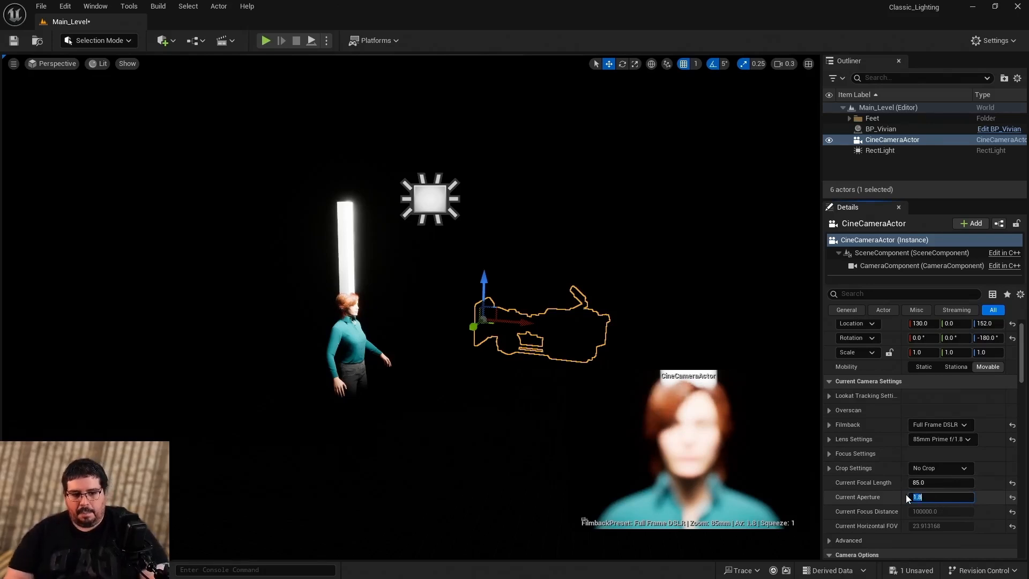
key(Return)
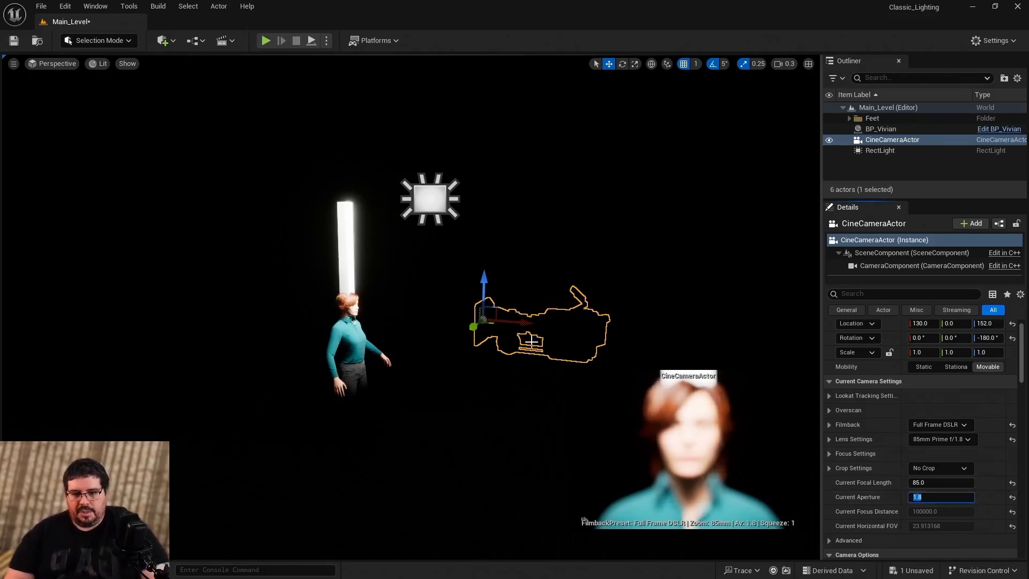
Fine-tune the cine camera's framing by nudging it to about X 129 and raising it to Z 155.
mouse_move(531, 342)
right_down()
mouse_move(485, 353)
mouse_move(536, 347)
right_up()
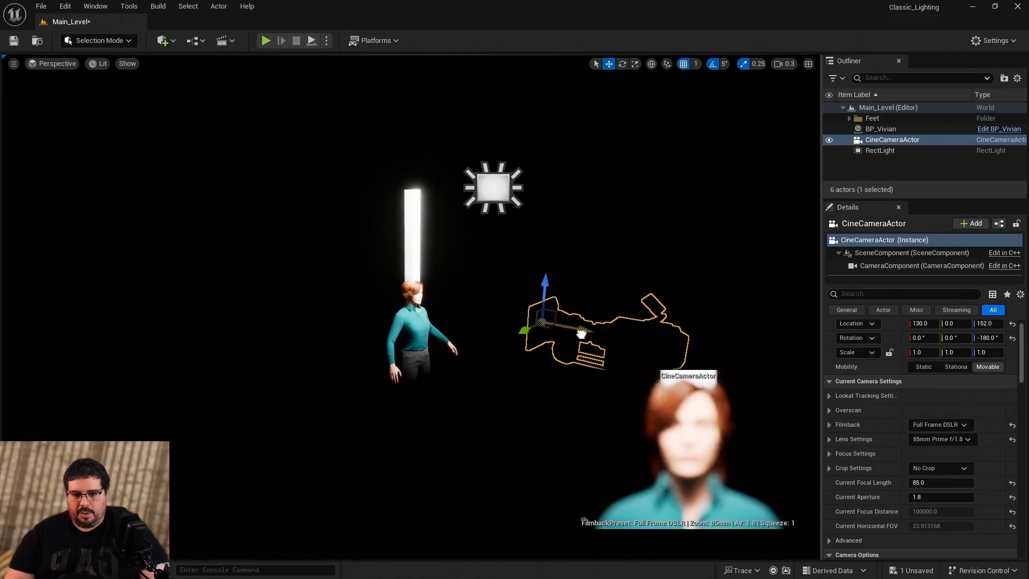
mouse_move(581, 334)
mouse_down()
mouse_move(555, 343)
mouse_move(579, 329)
mouse_move(611, 333)
mouse_move(581, 329)
mouse_up()
drag(544, 293, 544, 288)
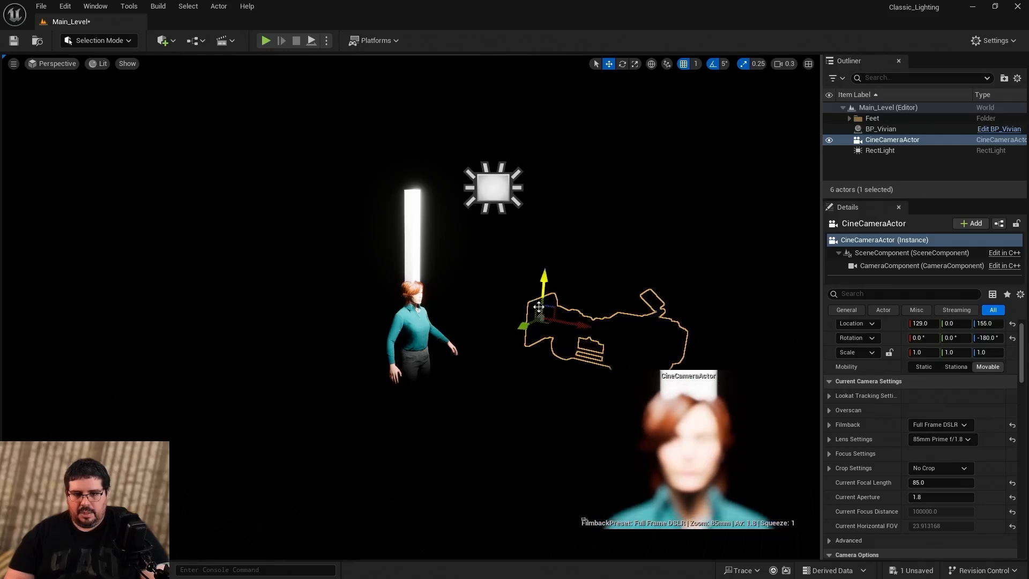
Switch to the Right orthographic view and slide the cine camera onto the character's head, to about X -4, for height comparison.
click(64, 64)
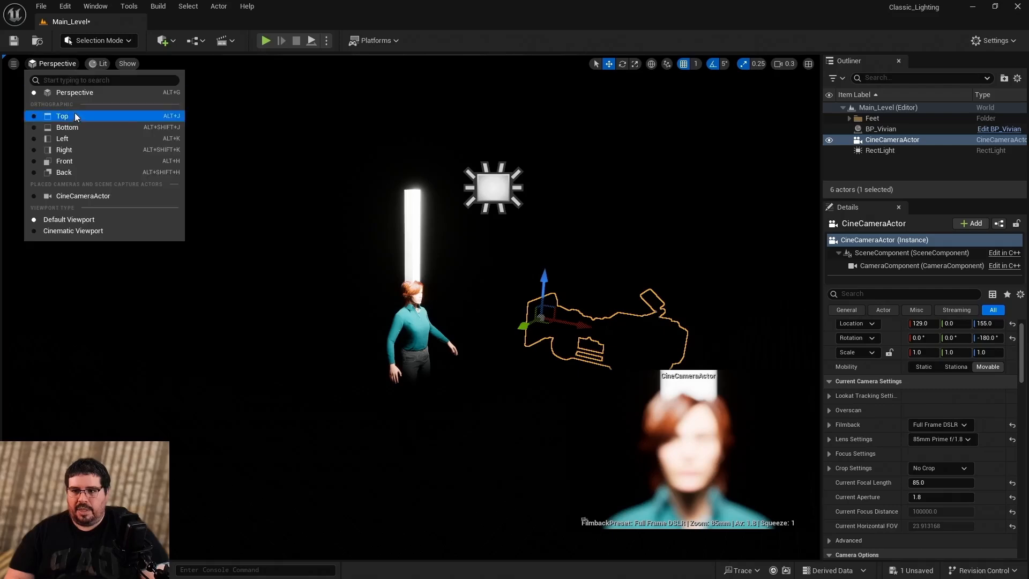
click(80, 149)
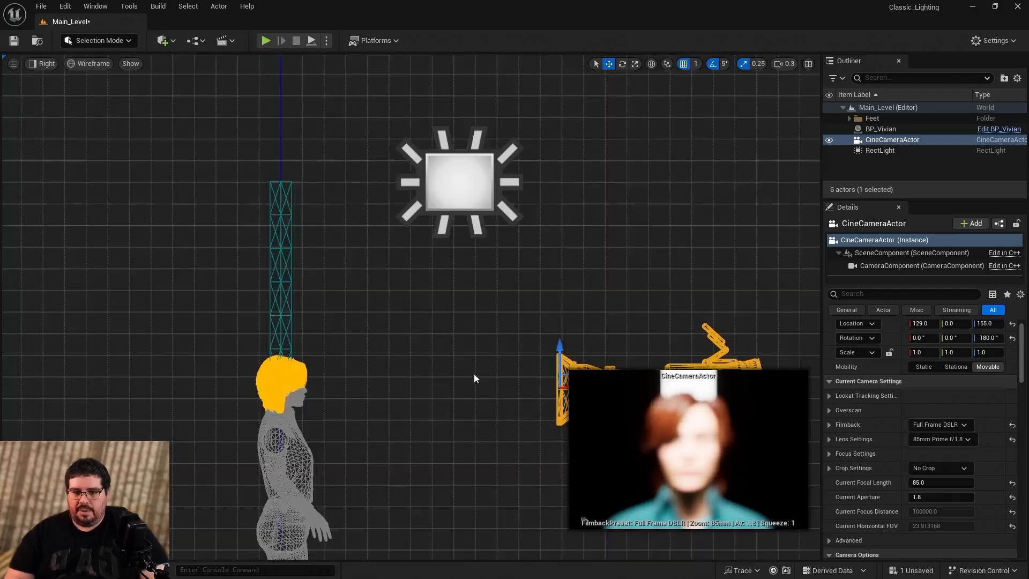
scroll(473, 374, down, 2)
scroll(552, 383, down, 2)
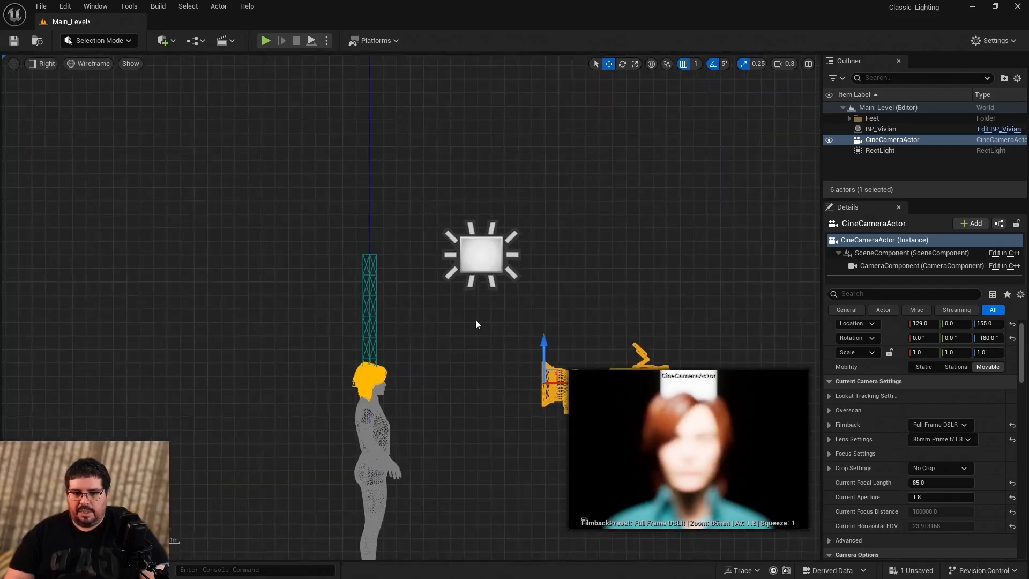
right_drag(477, 323, 392, 283)
drag(457, 313, 292, 276)
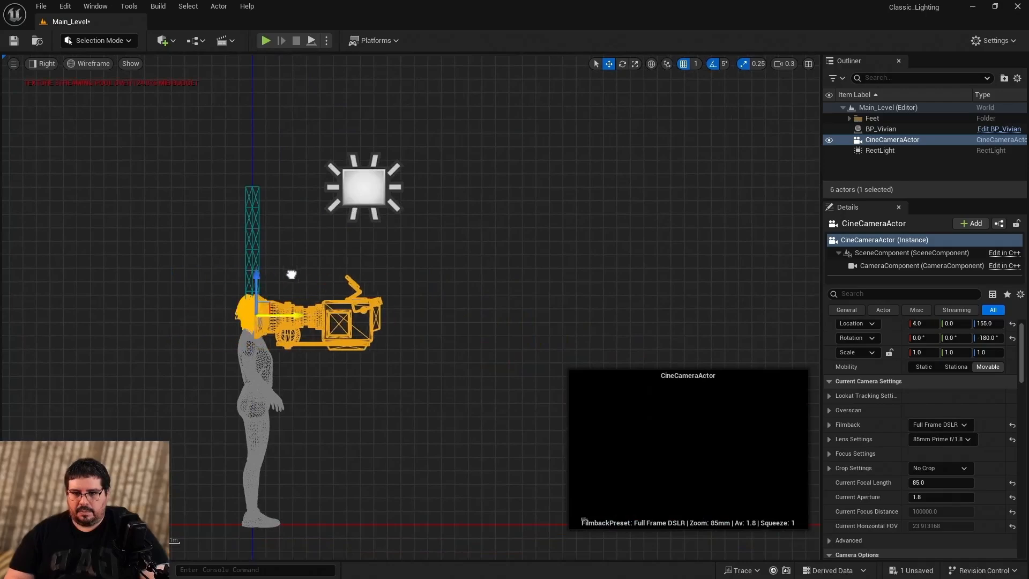
scroll(257, 280, up, 4)
scroll(220, 366, up, 4)
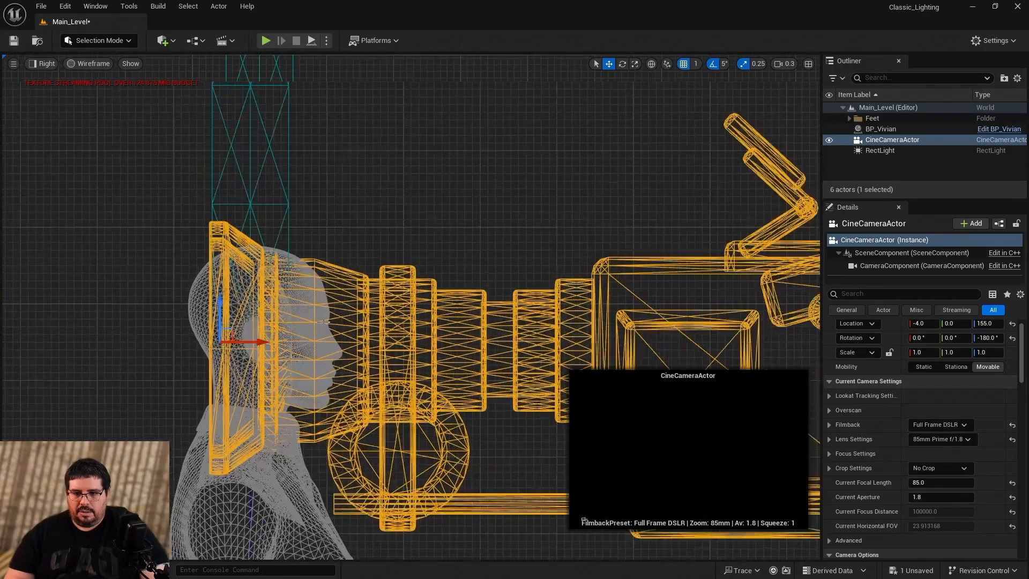
Raise the cine camera to Z 157 and pull it back from the character's head to X 147.
drag(209, 313, 213, 292)
drag(241, 327, 633, 347)
scroll(611, 344, down, 6)
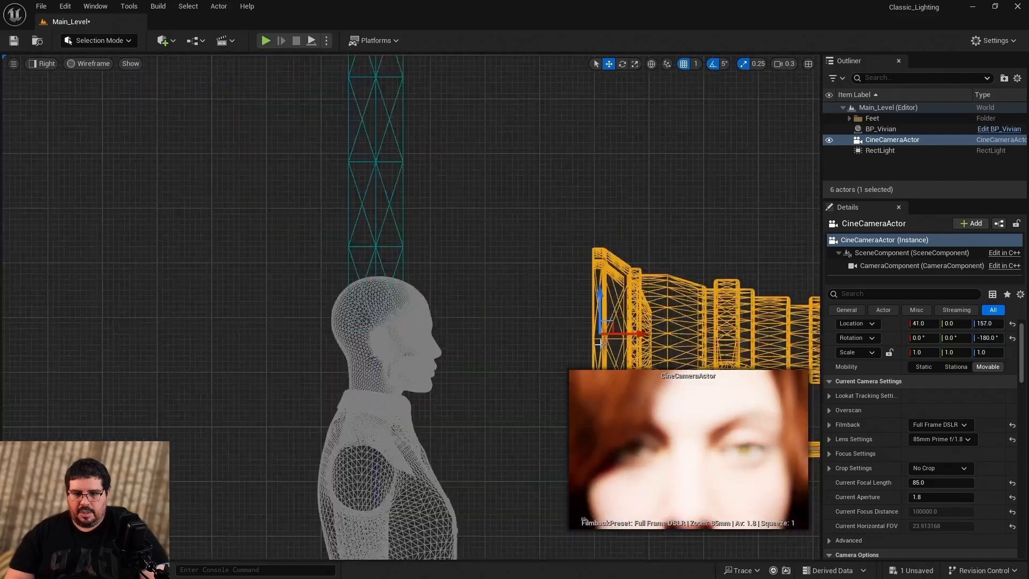
right_drag(571, 343, 450, 293)
scroll(512, 305, down, 3)
drag(525, 290, 740, 292)
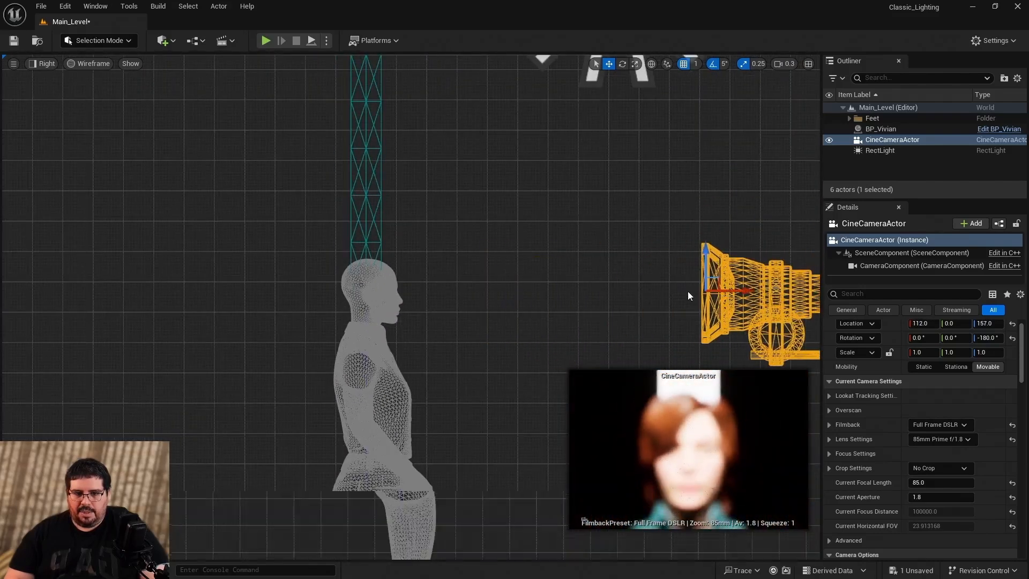
scroll(684, 294, down, 2)
right_drag(679, 294, 550, 269)
drag(606, 268, 687, 280)
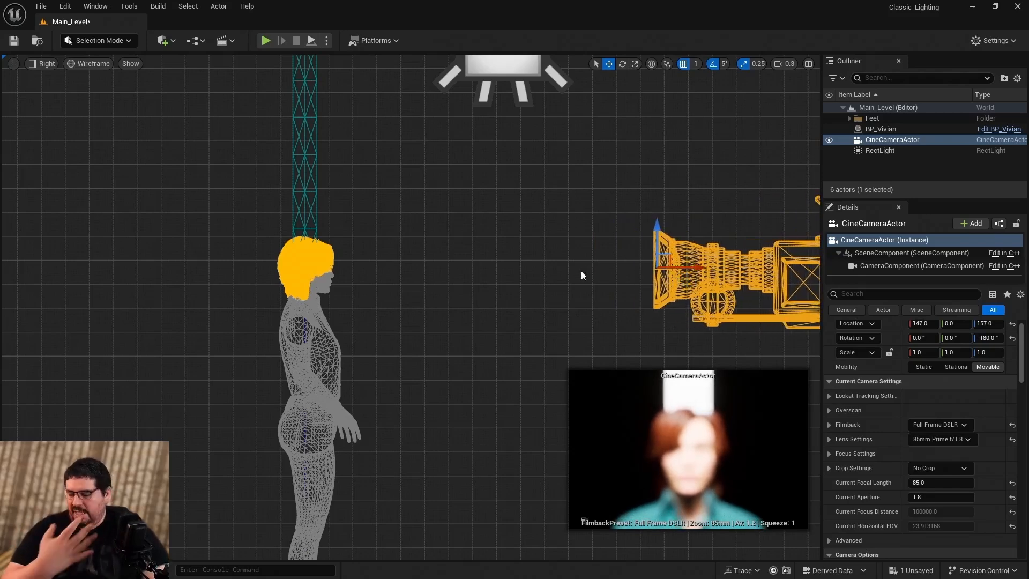
right_drag(528, 219, 402, 202)
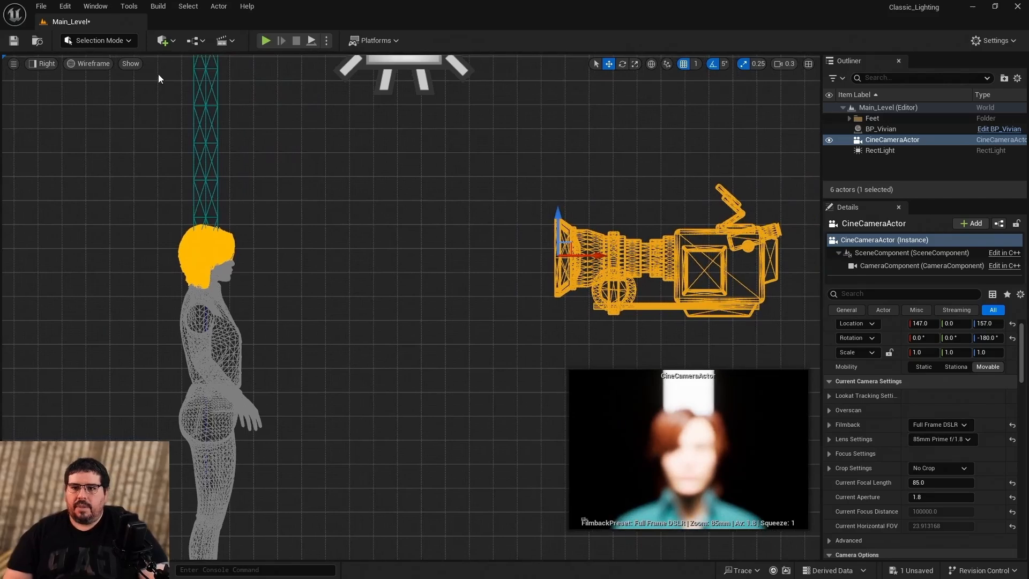
Switch back to the Perspective view and frame the character from the thighs up.
click(47, 64)
click(72, 97)
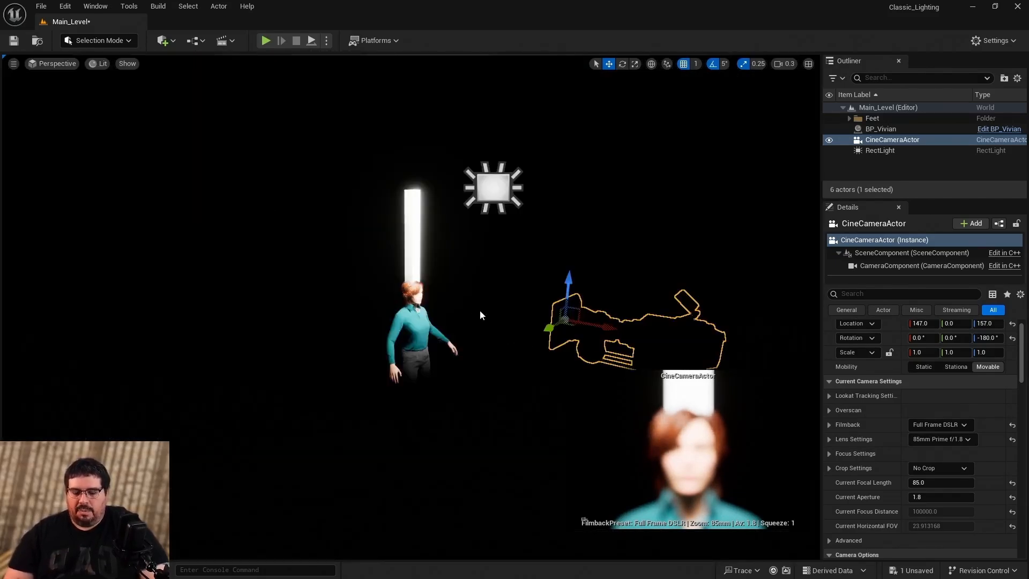
right_drag(480, 310, 497, 323)
key(w)
mouse_move(676, 301)
right_down()
mouse_move(643, 276)
mouse_move(662, 305)
mouse_move(676, 301)
right_up()
key(d)
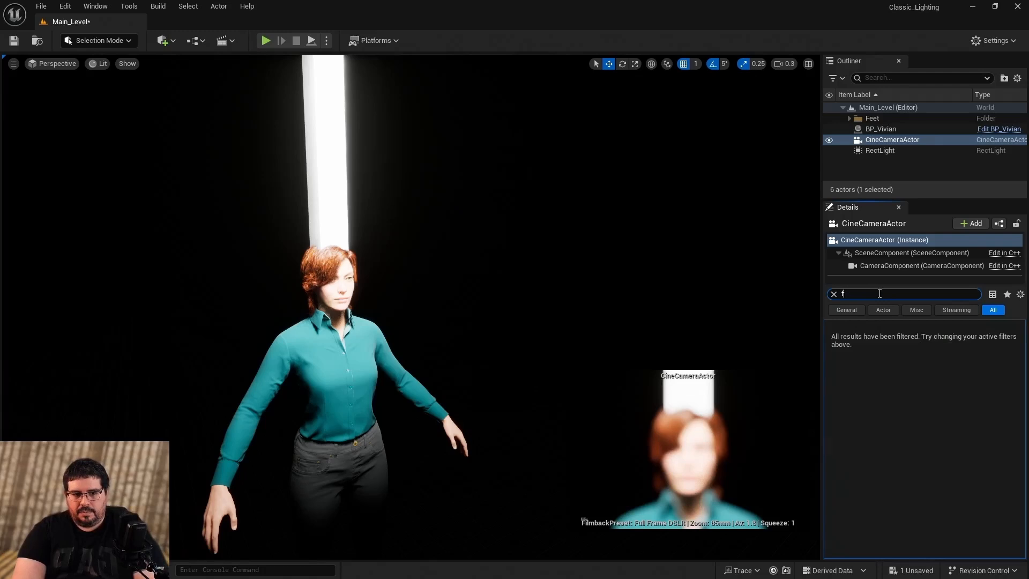
Filter the cine camera's properties by "focus" and try to sample the manual focus distance from the character's face.
text(ocus)
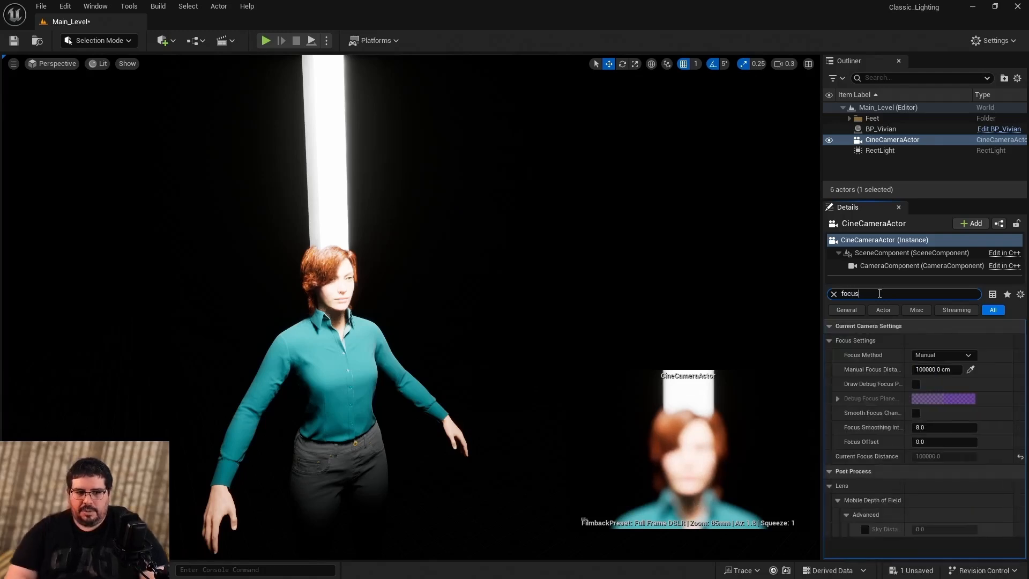
click(971, 370)
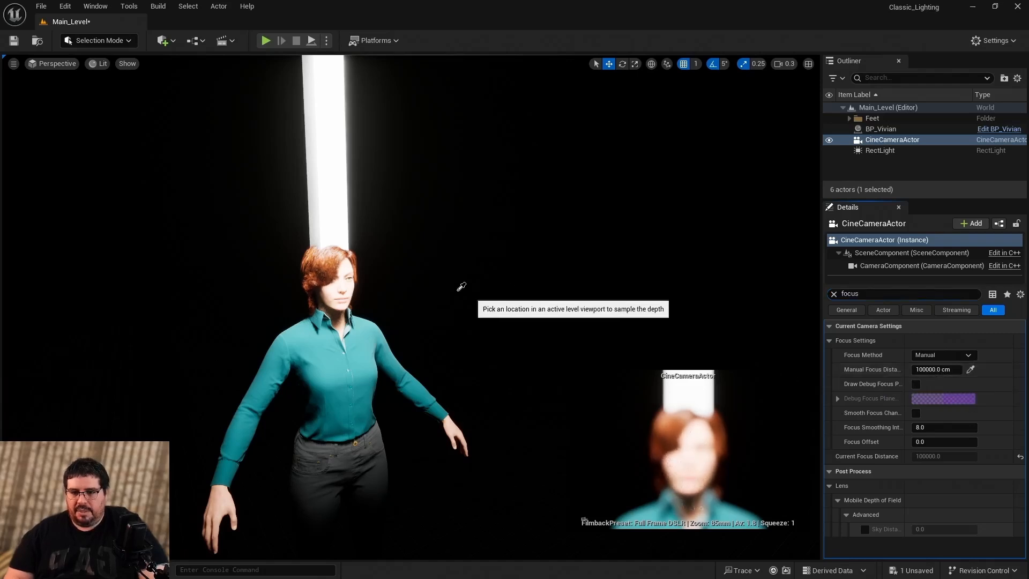
click(349, 279)
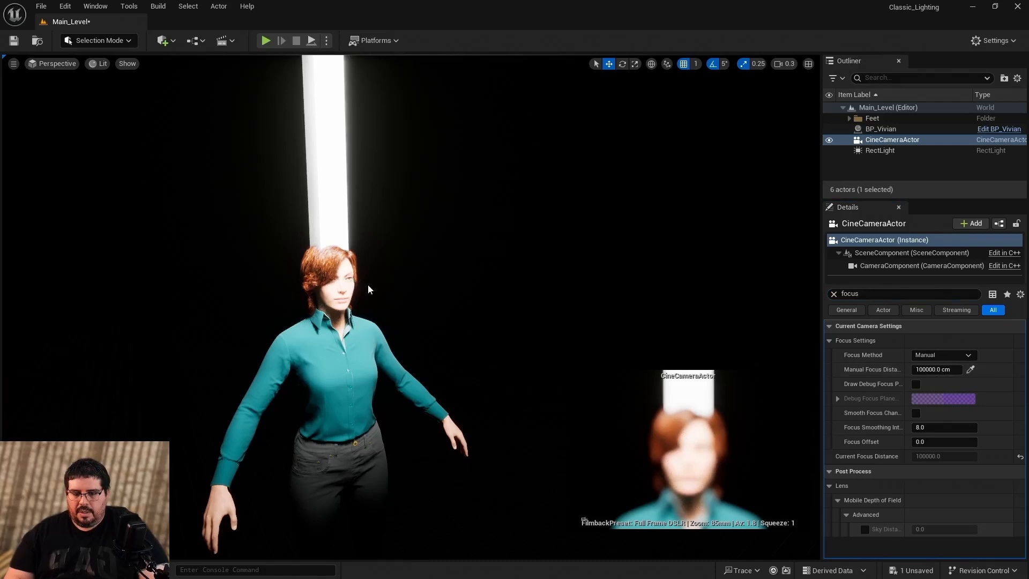
Enable the cine camera's debug focus plane and set its manual focus distance to 140 cm.
click(942, 355)
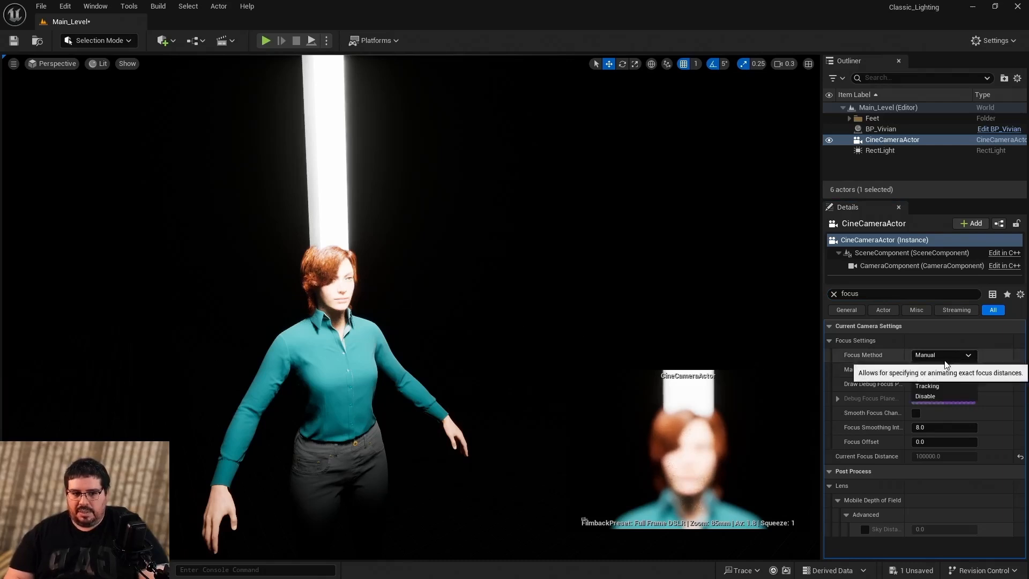
click(915, 383)
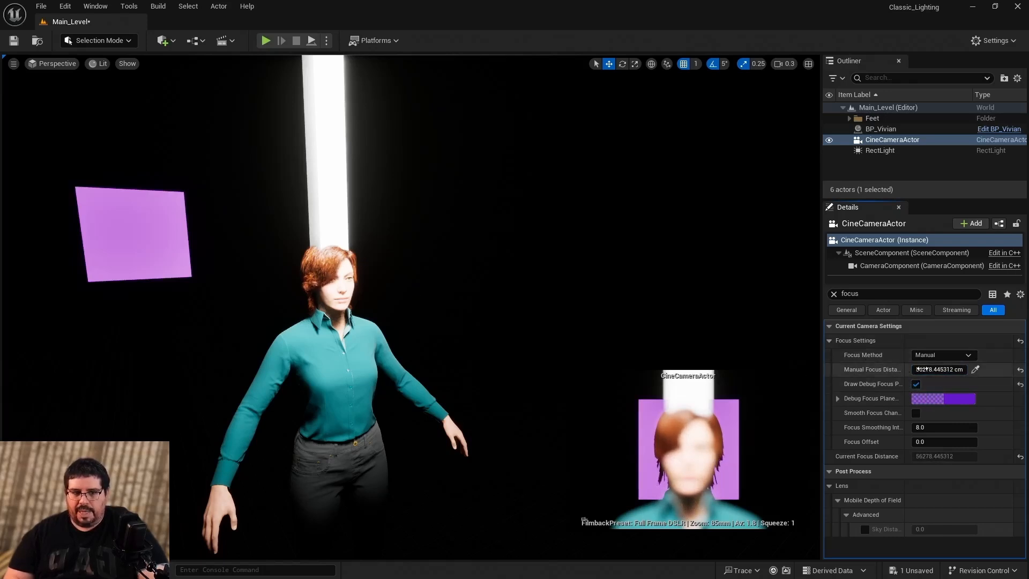
mouse_move(920, 369)
mouse_down()
mouse_move(849, 369)
mouse_move(940, 371)
mouse_up()
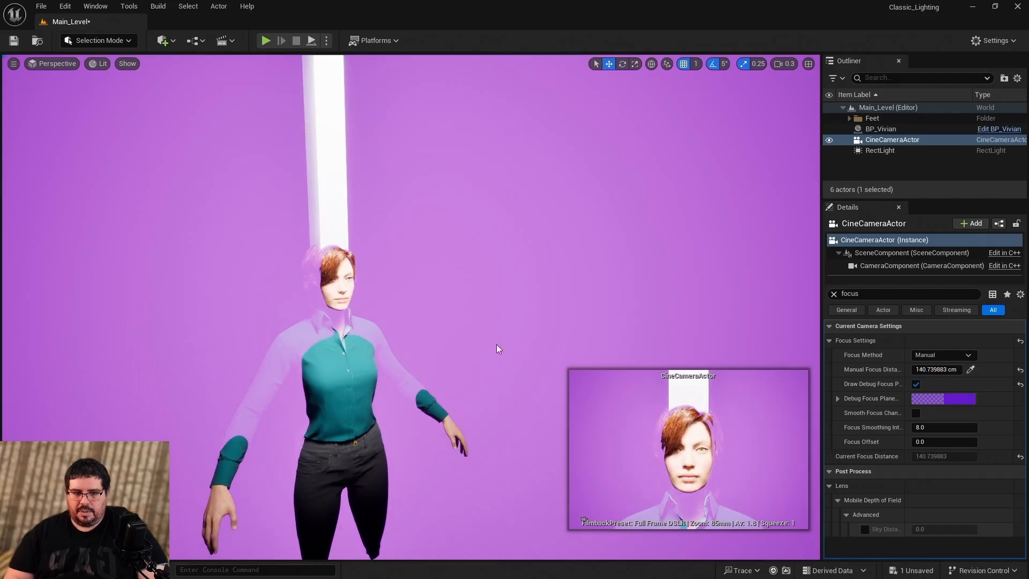
click(943, 373)
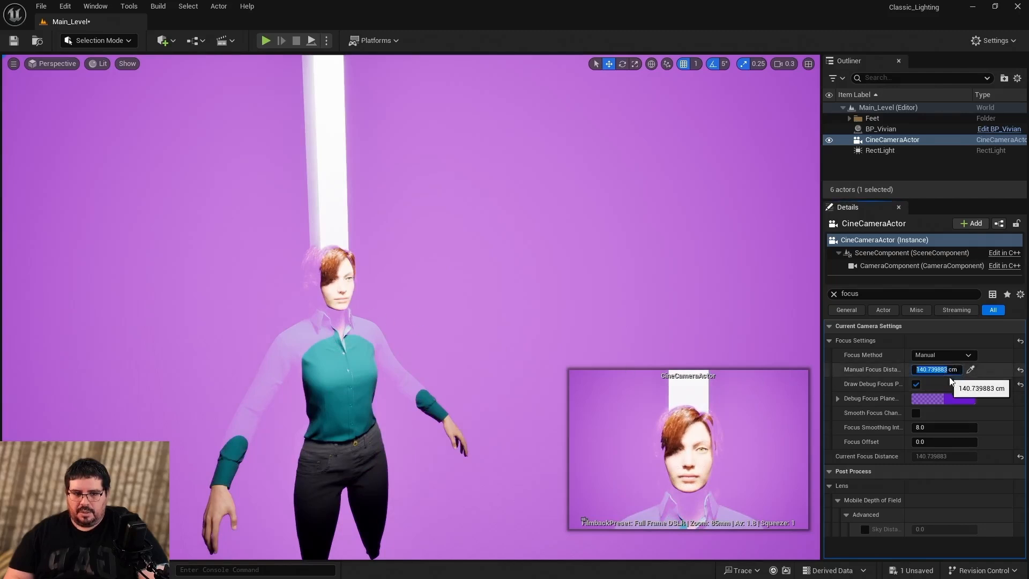
text(14)
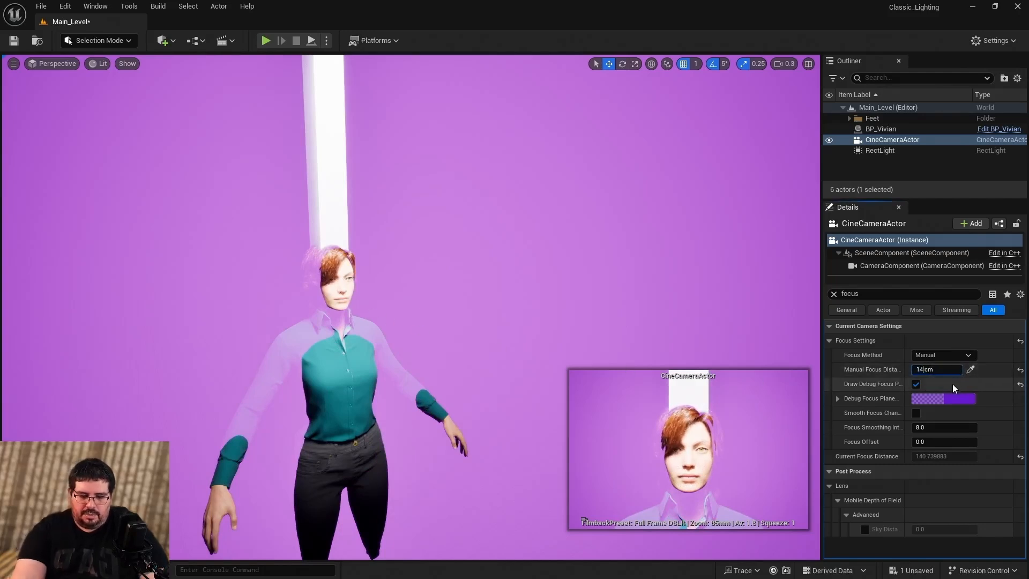
text(0)
key(Return)
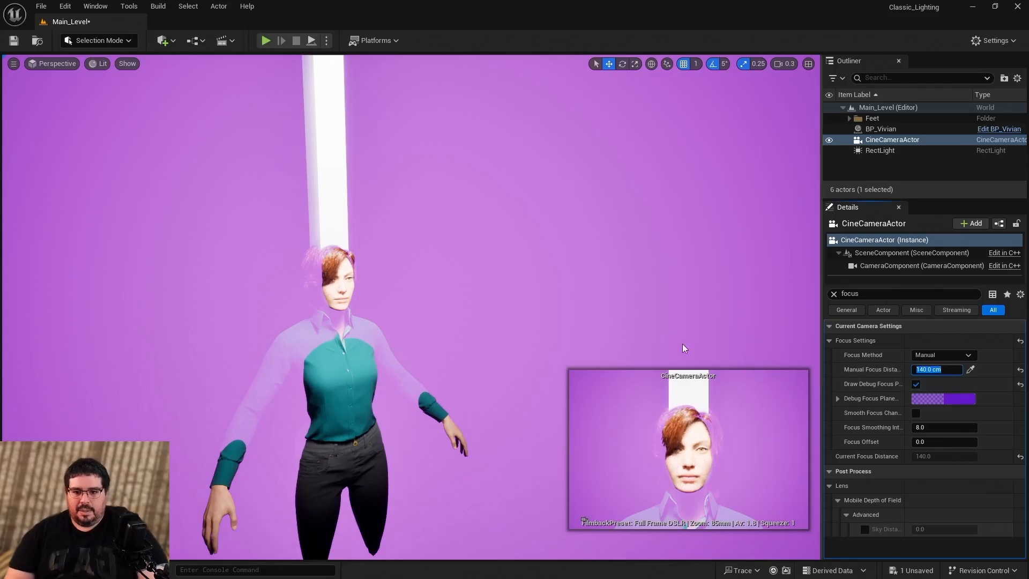
Check the focus plane against the face, clear the property filter and turn off the debug focus plane.
right_drag(513, 329, 477, 341)
key(w)
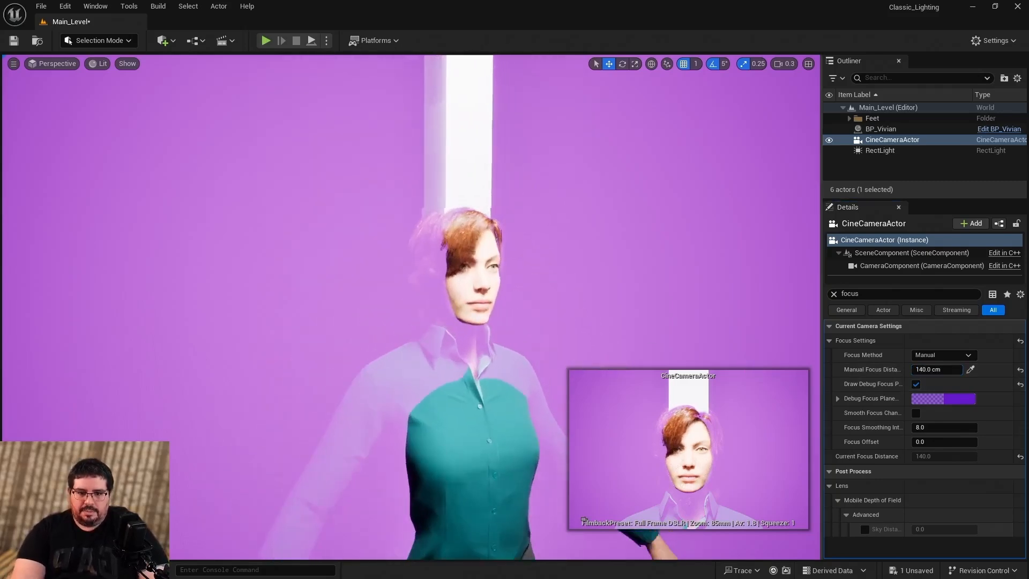
key(w)
drag(639, 424, 690, 458)
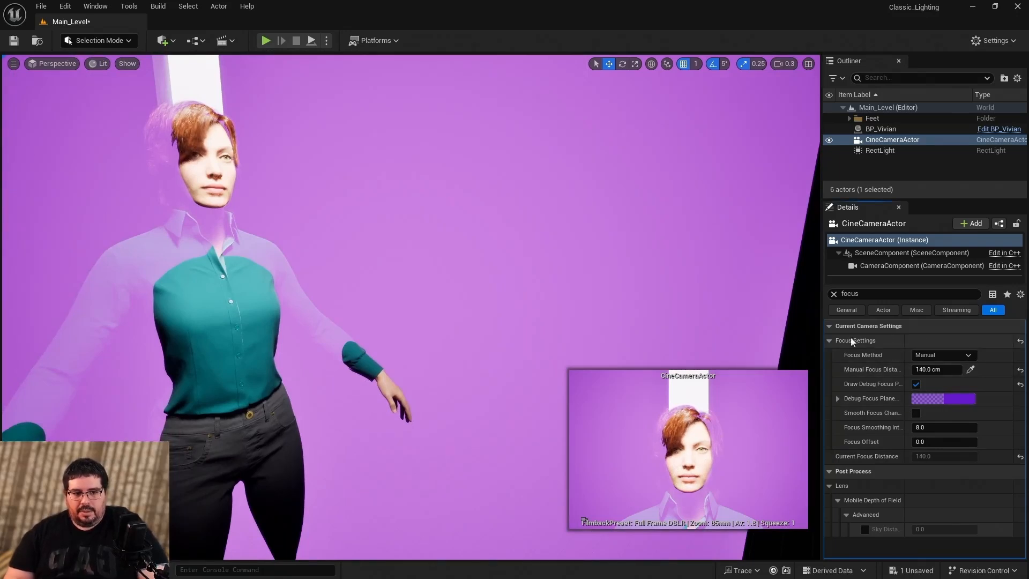
click(832, 295)
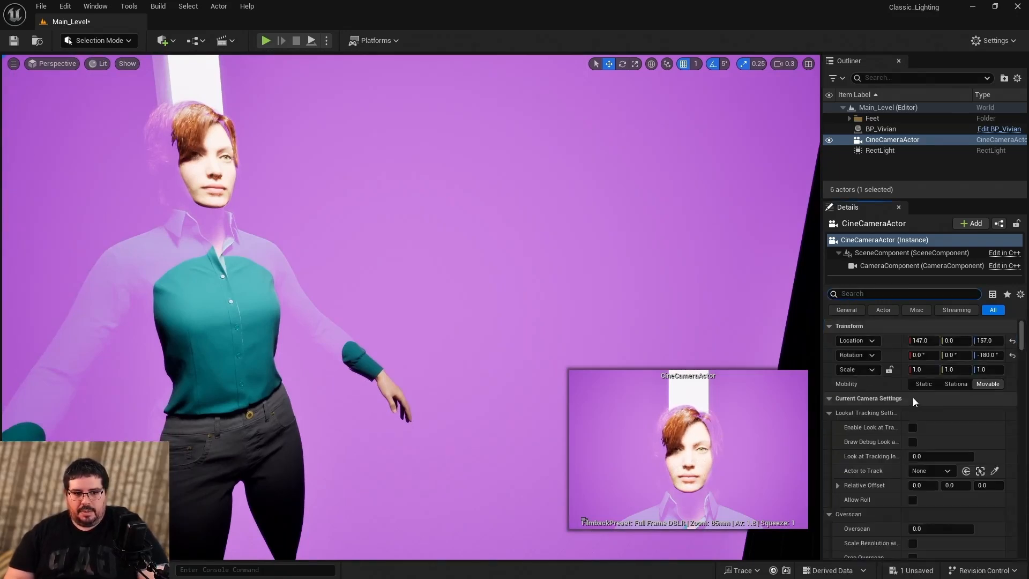
scroll(930, 439, down, 10)
click(913, 427)
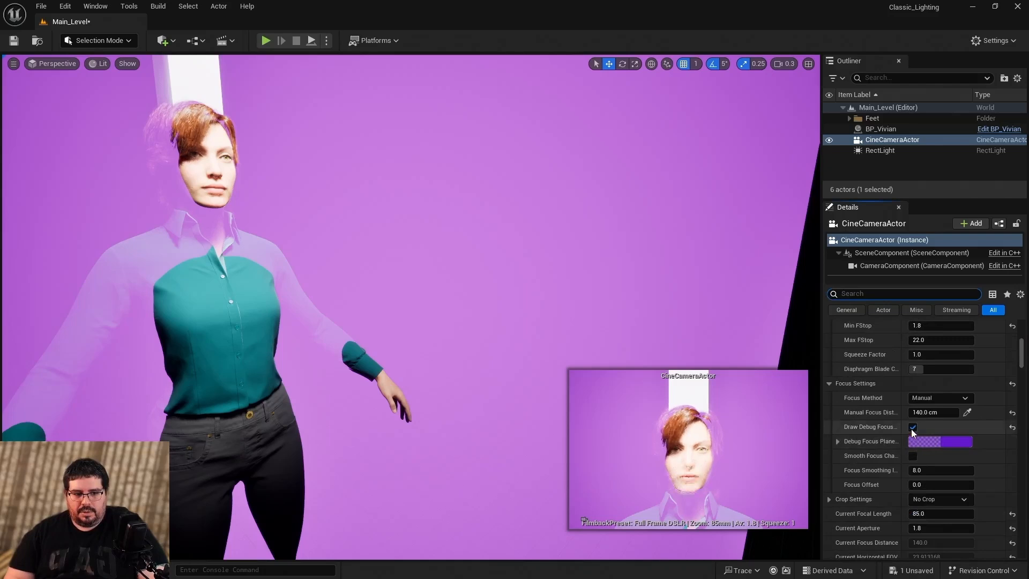
click(913, 428)
scroll(905, 405, up, 10)
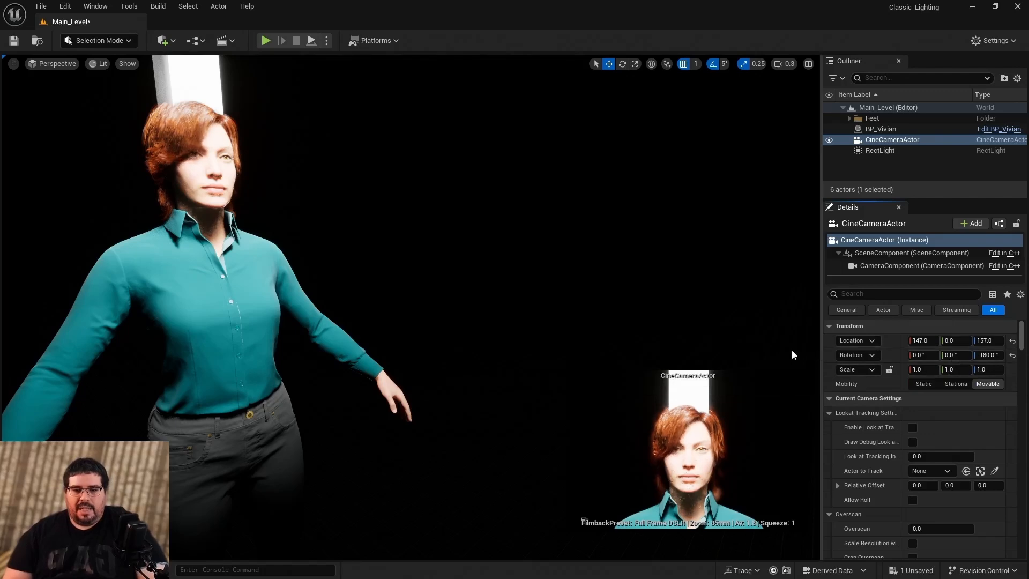
Rename the RectLight actor as Buterfly.
right_drag(713, 349, 695, 352)
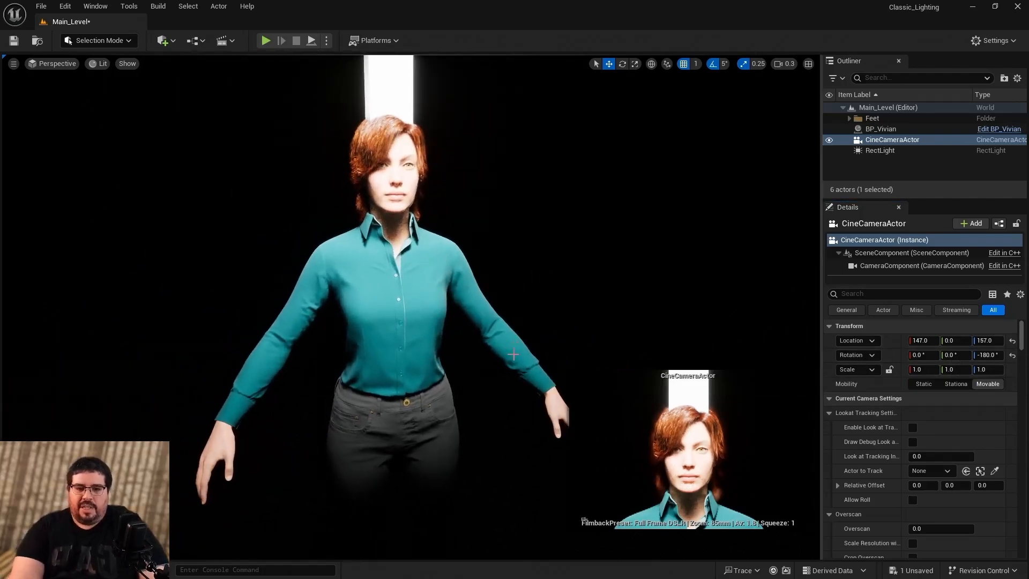
right_drag(568, 351, 663, 442)
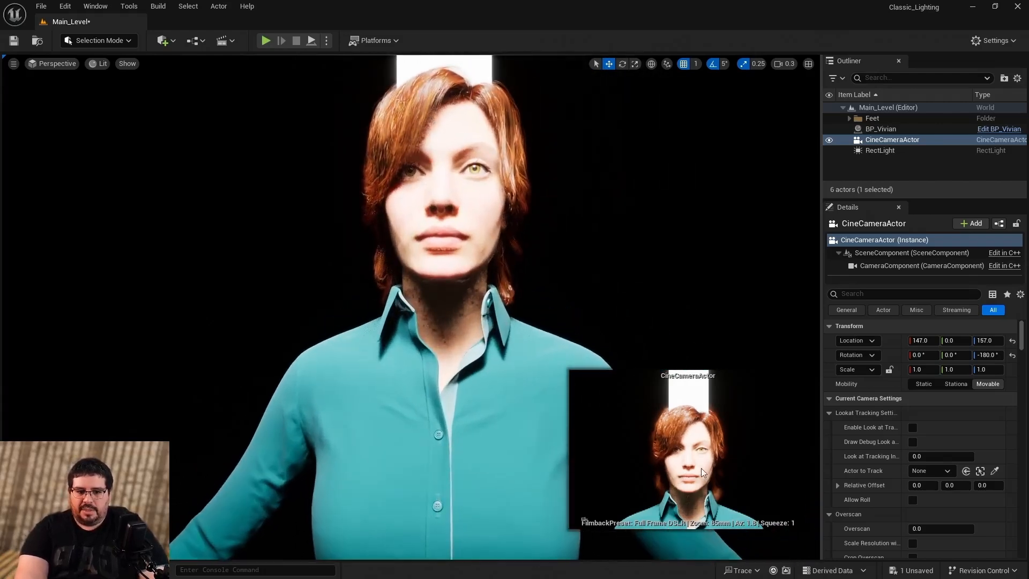
right_drag(489, 348, 488, 347)
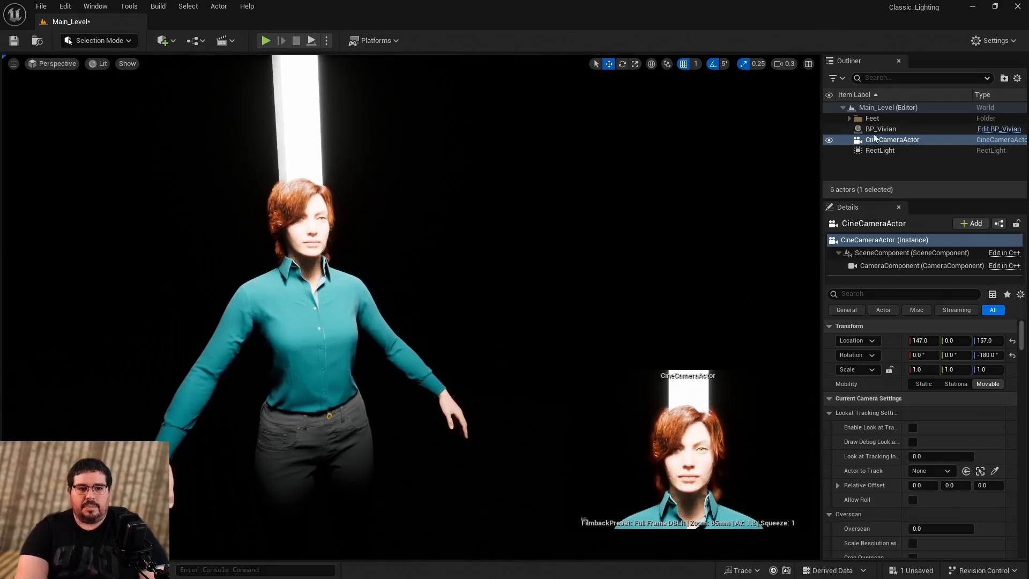
click(879, 152)
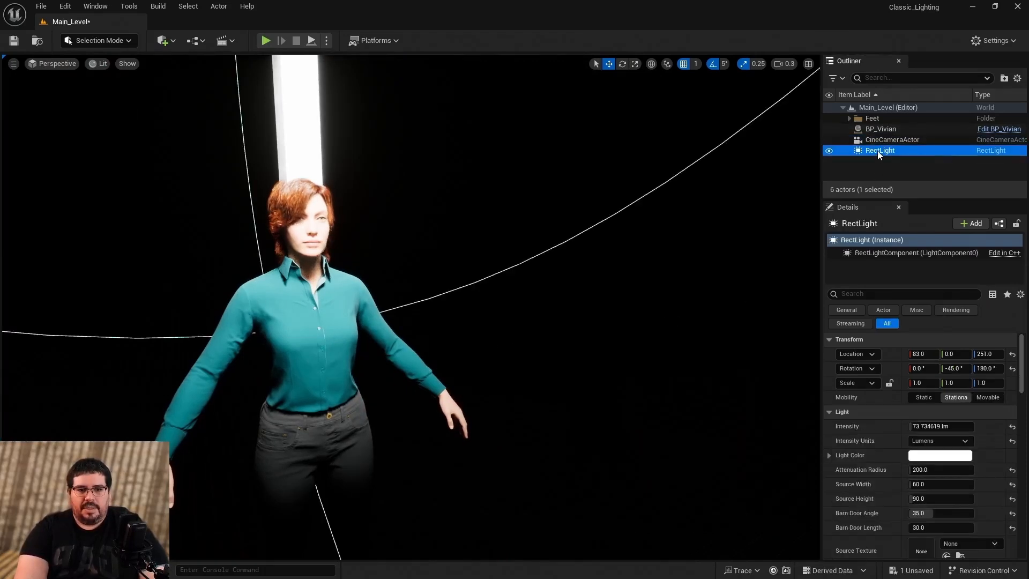
click(876, 151)
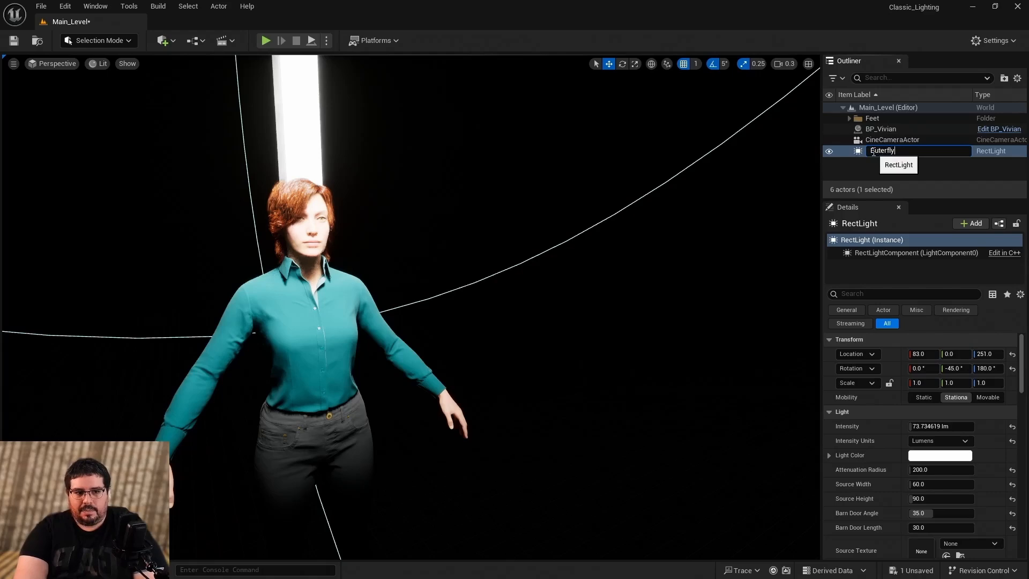
key(Return)
right_click(882, 140)
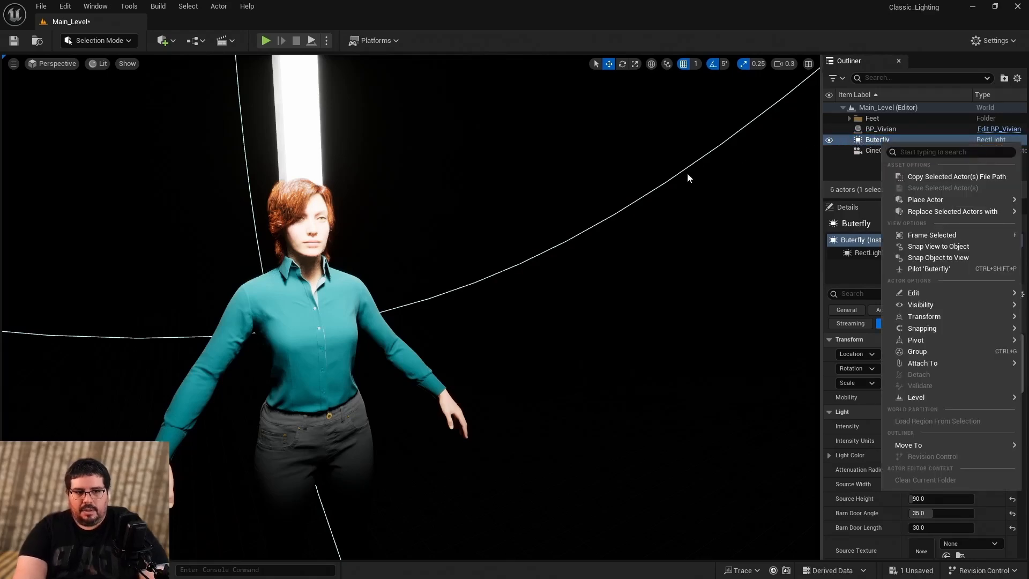
click(685, 200)
Duplicate the Buterfly light straight down to Z 224 and hide the original light.
key(f)
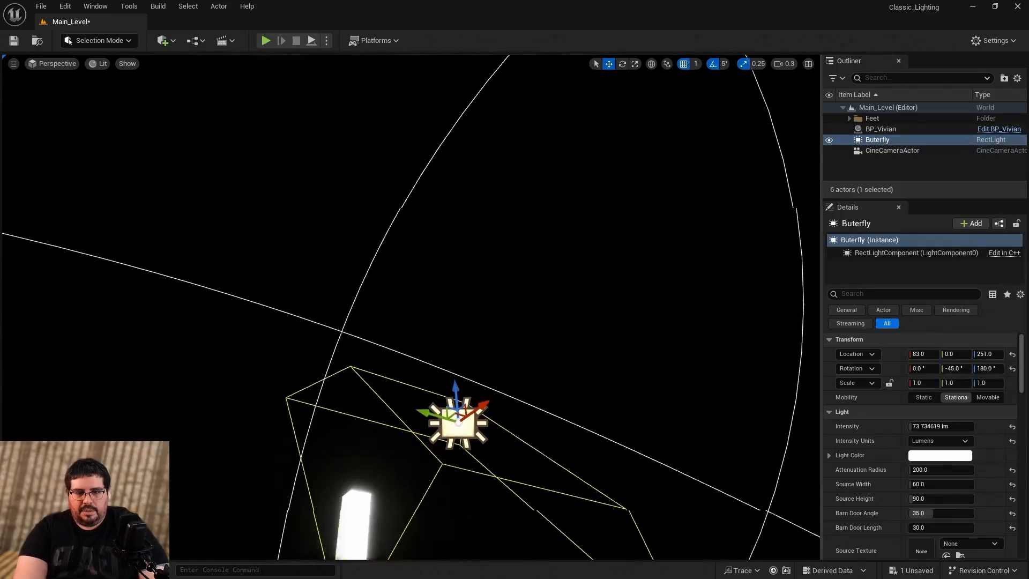
mouse_move(645, 195)
right_down()
mouse_move(646, 300)
mouse_move(645, 195)
right_up()
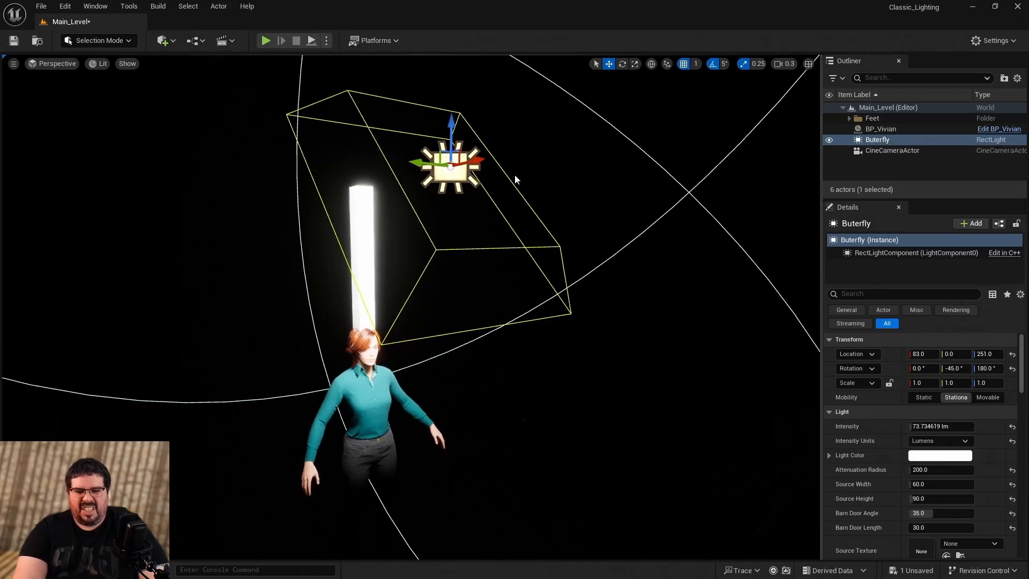
alt+drag(452, 129, 451, 198)
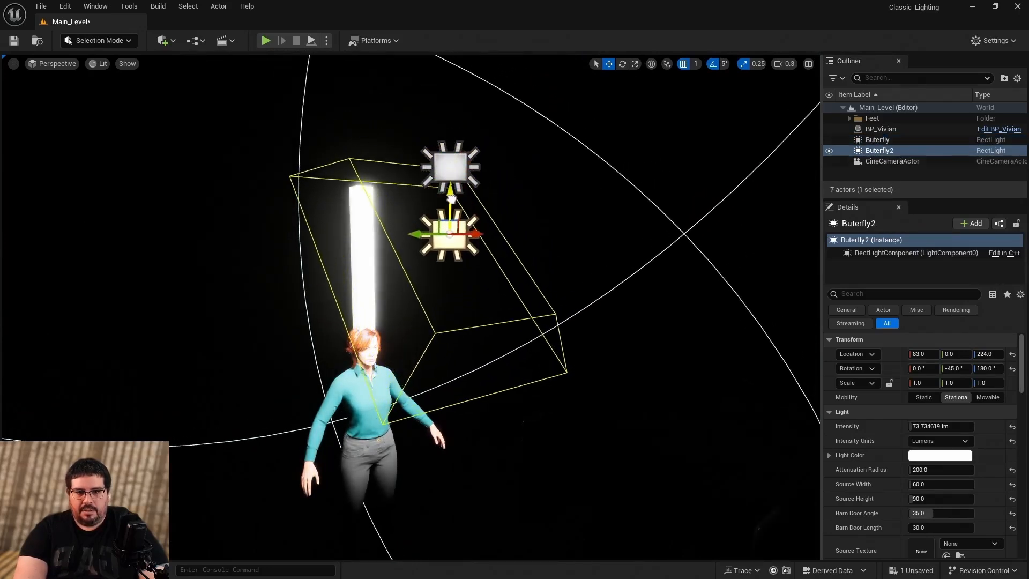
click(885, 139)
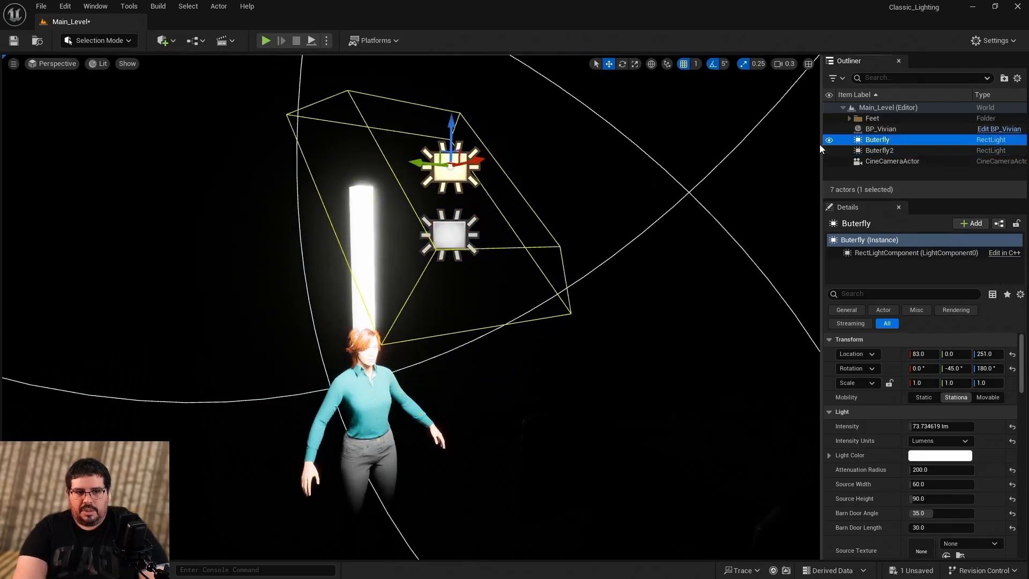
click(829, 141)
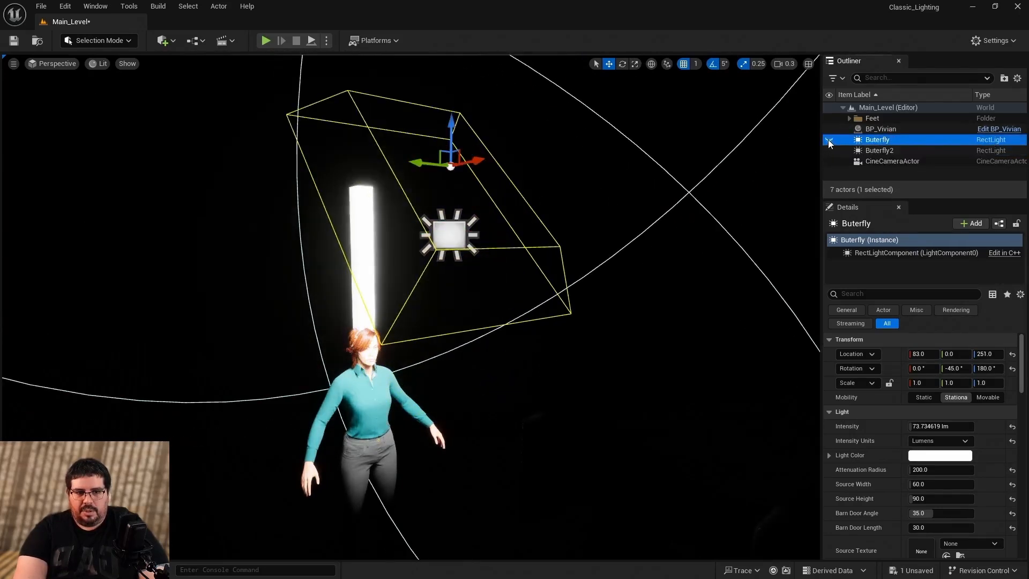
Rename the duplicated rect light as Loop.
click(880, 152)
click(881, 150)
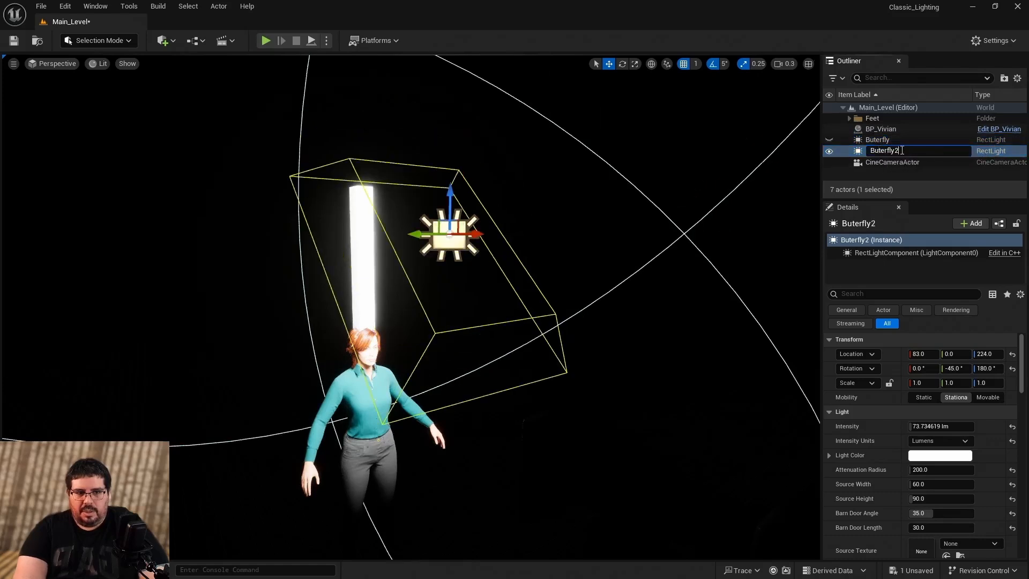
drag(902, 151, 857, 157)
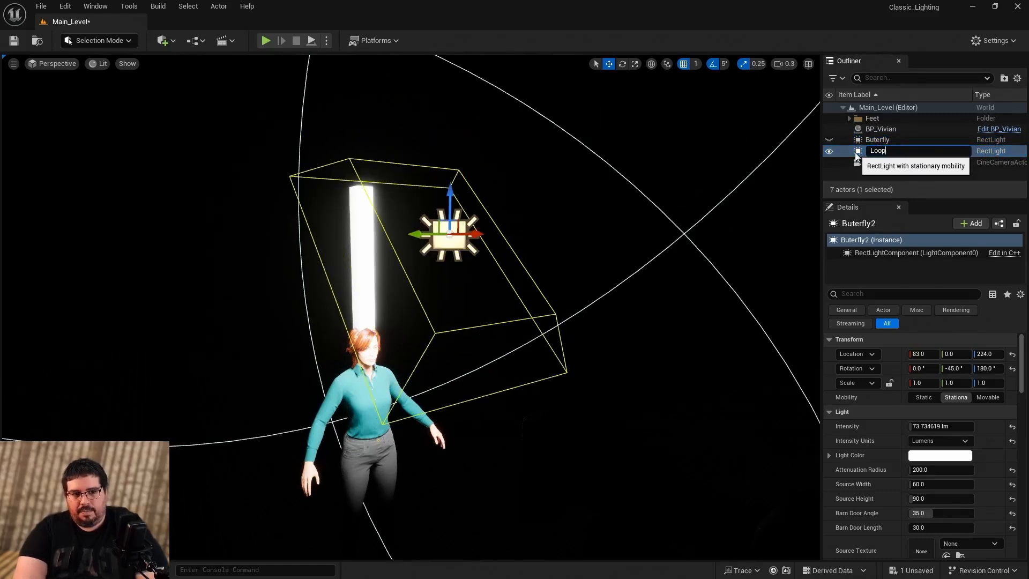
key(Return)
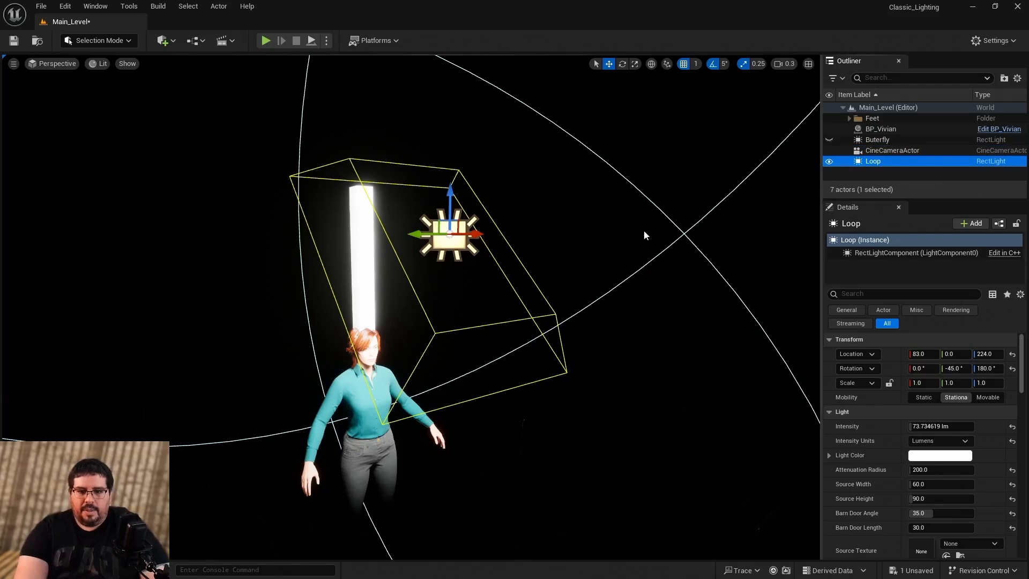
right_drag(644, 230, 649, 204)
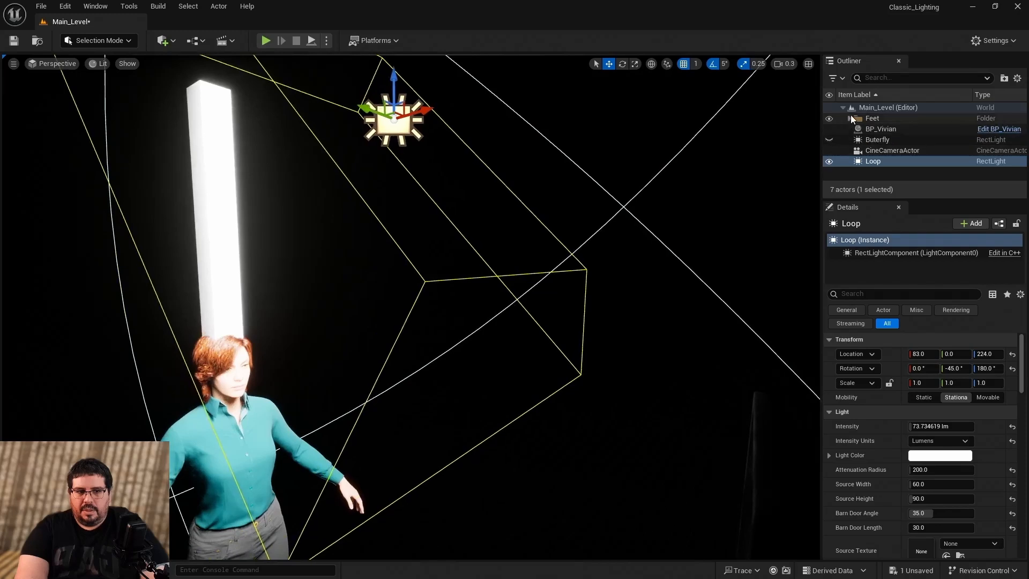
Expand the Feet folder and hide the 3f block.
click(850, 117)
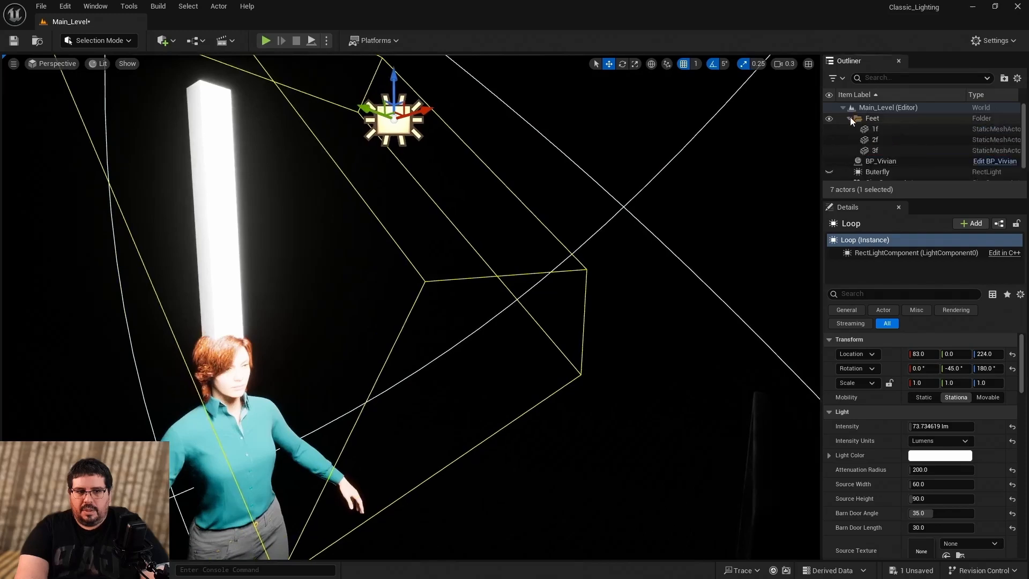
click(829, 150)
right_drag(735, 178, 486, 246)
Switch to the Right orthographic view and lower the Loop light to Z 221.
click(103, 40)
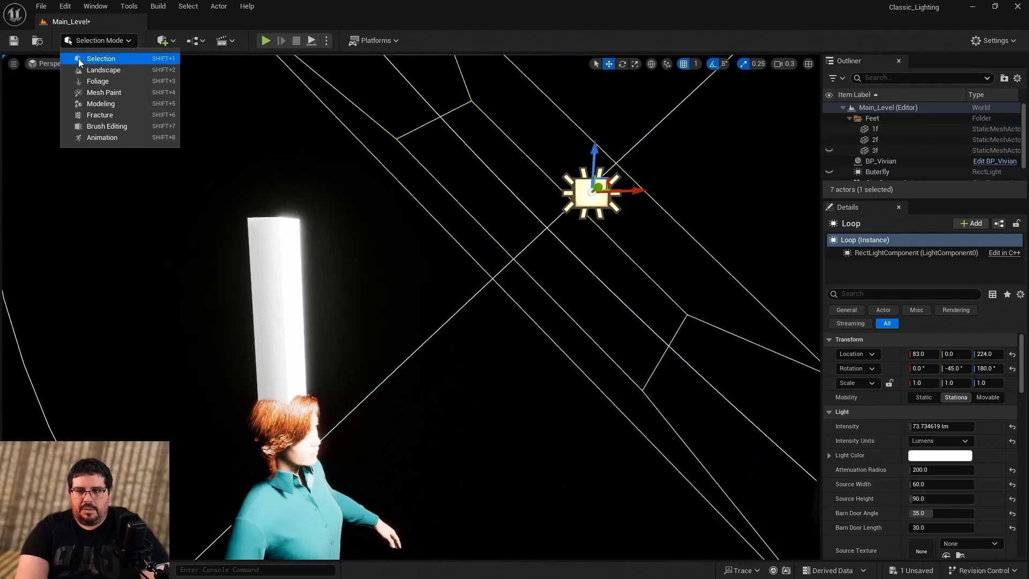
click(37, 62)
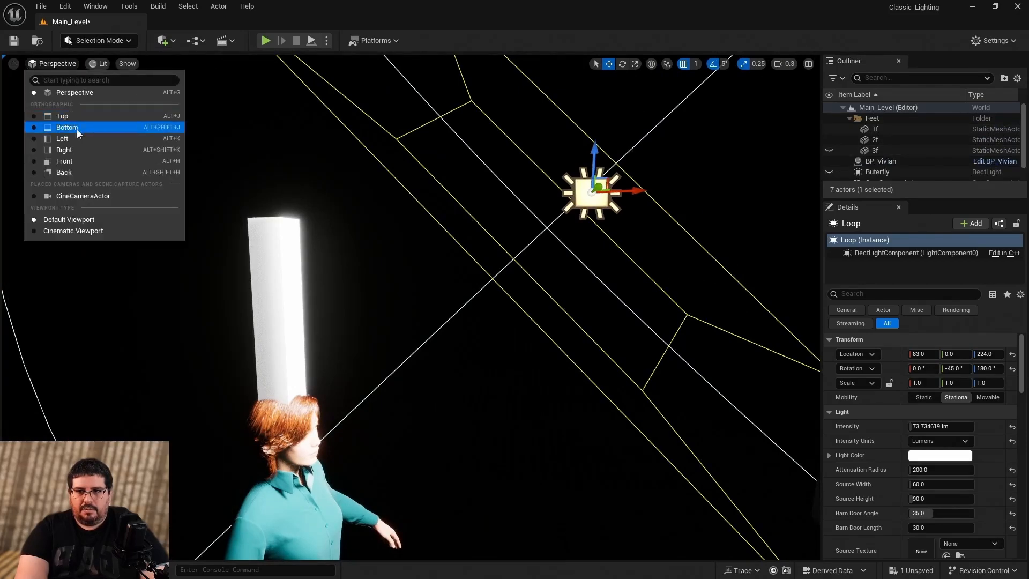
click(84, 153)
right_drag(209, 201, 493, 405)
scroll(395, 287, up, 2)
scroll(541, 391, up, 2)
drag(616, 235, 636, 247)
middle_drag(297, 283, 616, 284)
scroll(692, 347, down, 1)
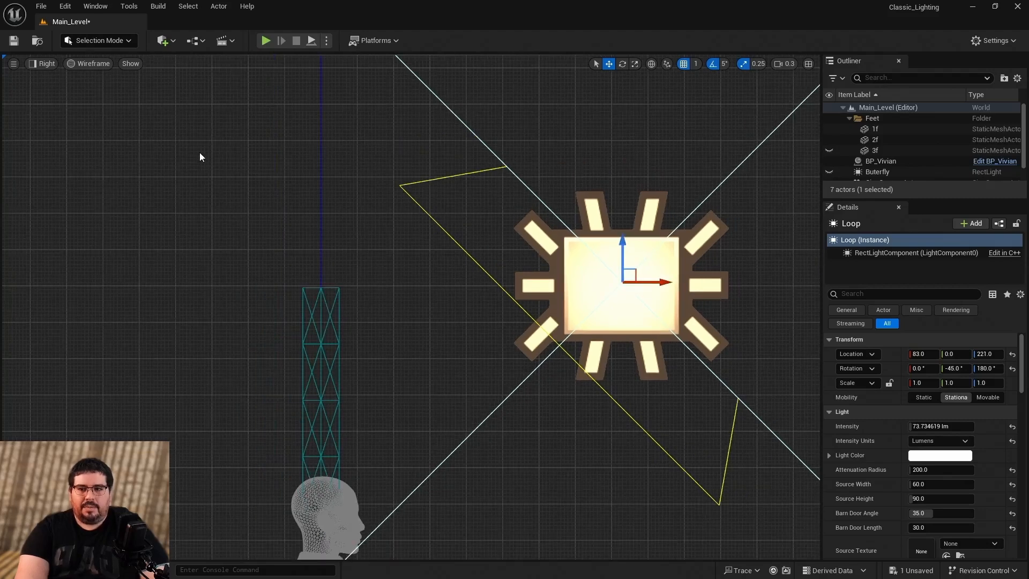
Return to the perspective view and select the CineCameraActor in front of the character.
click(45, 63)
click(54, 95)
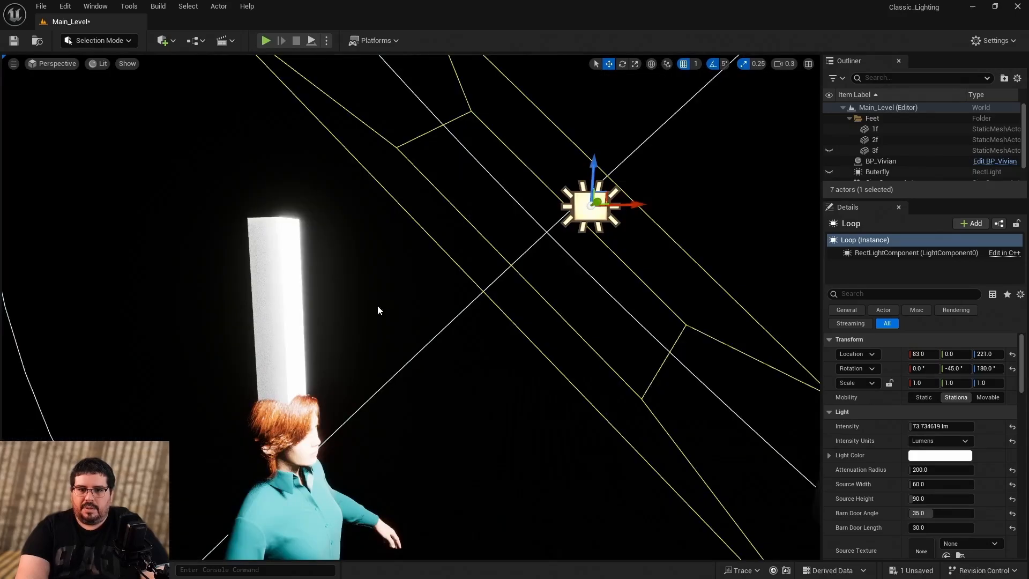
right_drag(410, 306, 343, 316)
right_drag(486, 347, 462, 331)
right_drag(387, 236, 429, 295)
click(534, 290)
click(558, 291)
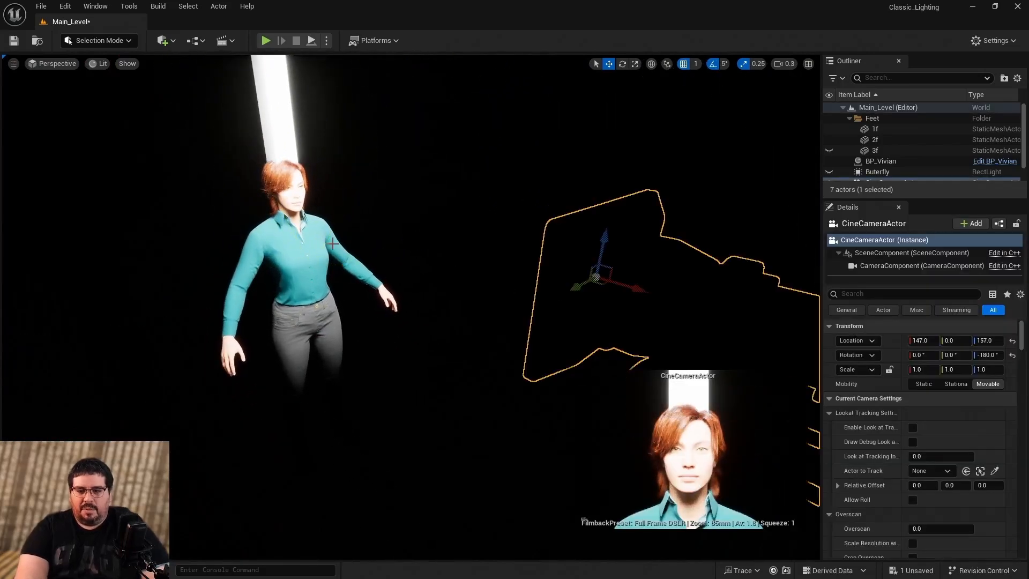
View the scene through the CineCameraActor and select the Loop light for adjustment.
click(48, 63)
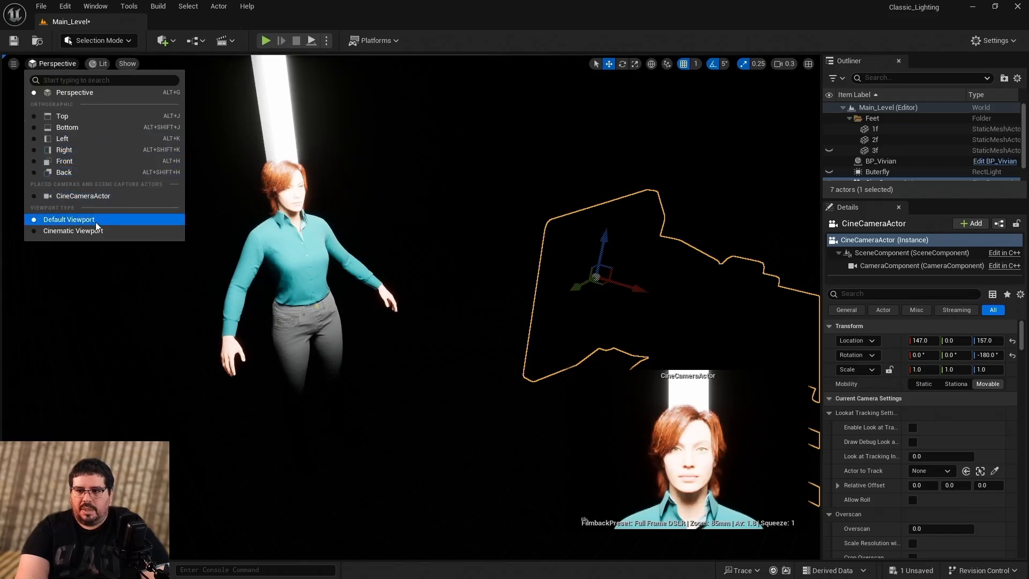
click(82, 197)
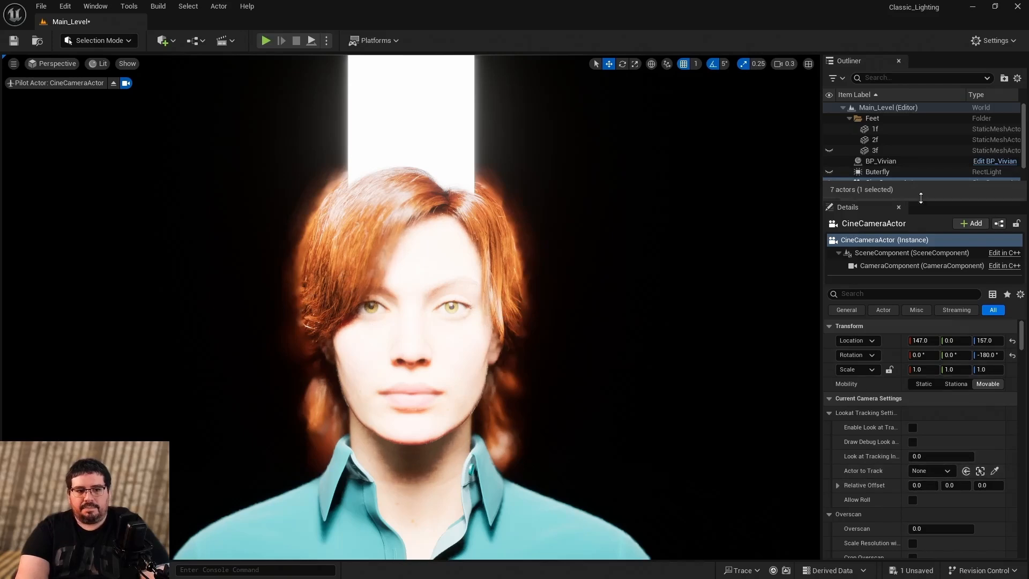
scroll(915, 171, down, 1)
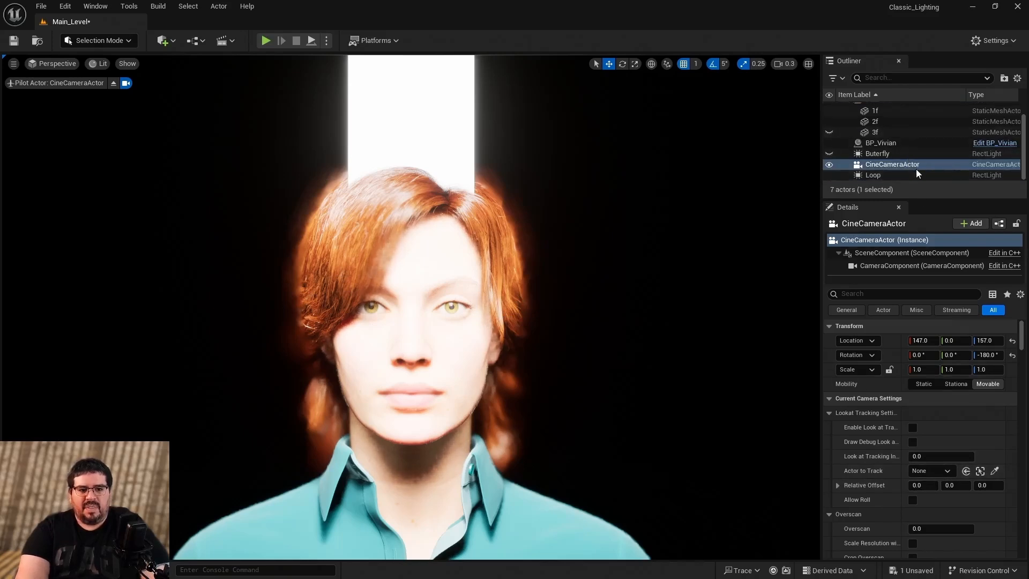
click(876, 176)
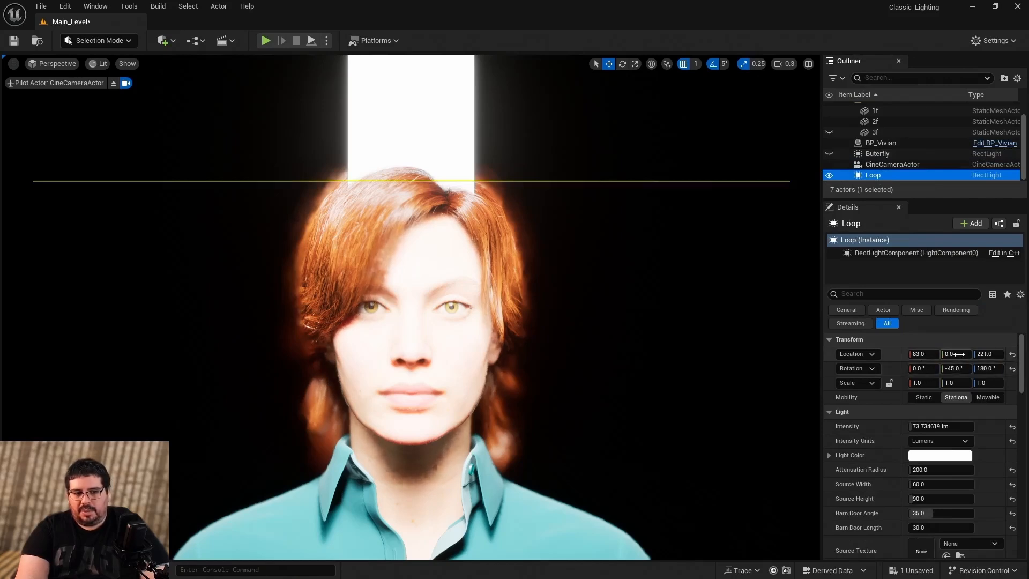
mouse_move(918, 356)
mouse_down()
mouse_move(893, 356)
mouse_move(997, 356)
mouse_move(916, 354)
mouse_move(964, 354)
mouse_move(927, 353)
mouse_up()
key(ctrl+z)
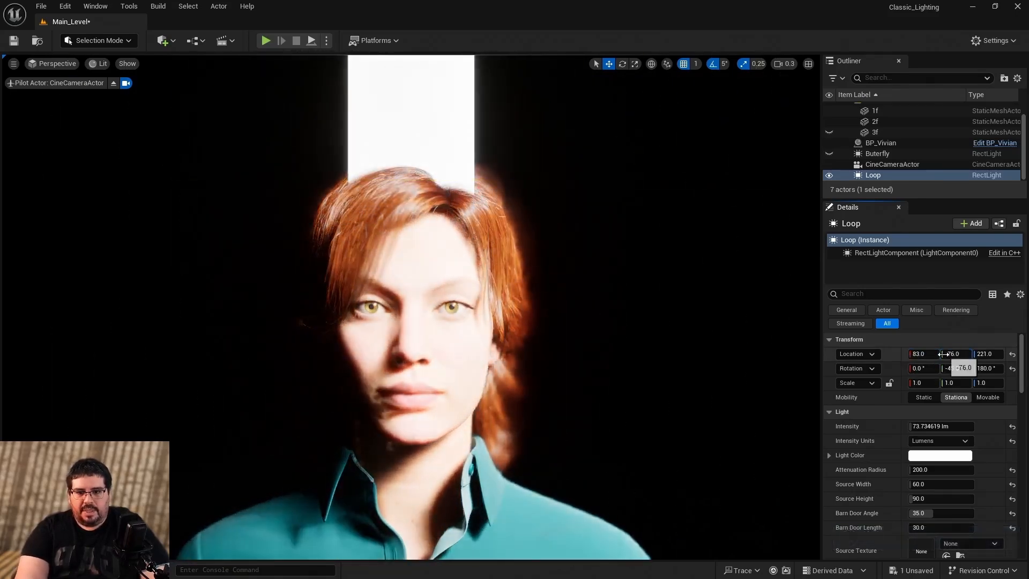
key(ctrl+z)
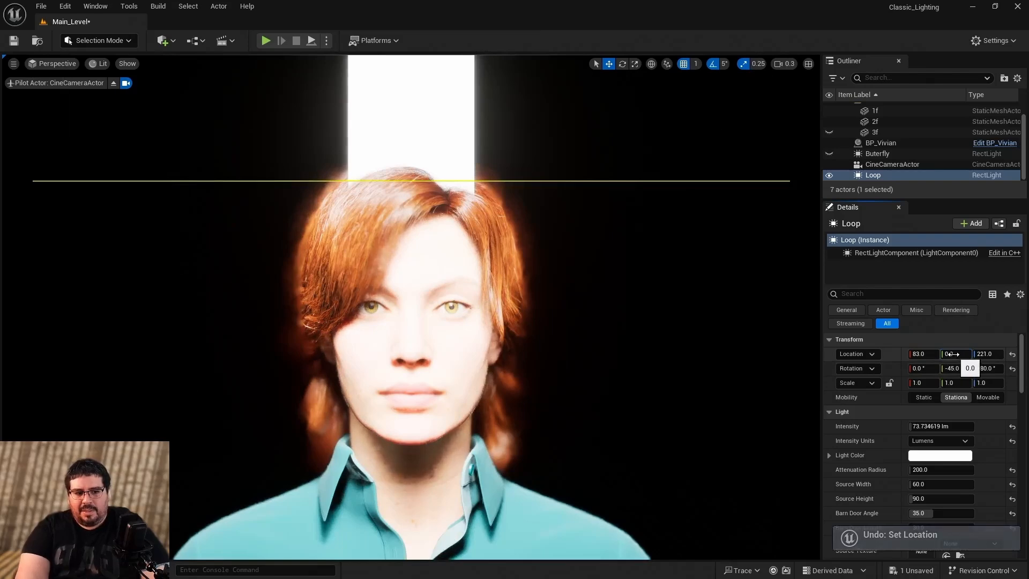
Move the Loop light to X 100 and Y -62, keeping its rotation as it was.
mouse_move(951, 353)
mouse_down()
mouse_move(915, 354)
mouse_move(949, 357)
mouse_up()
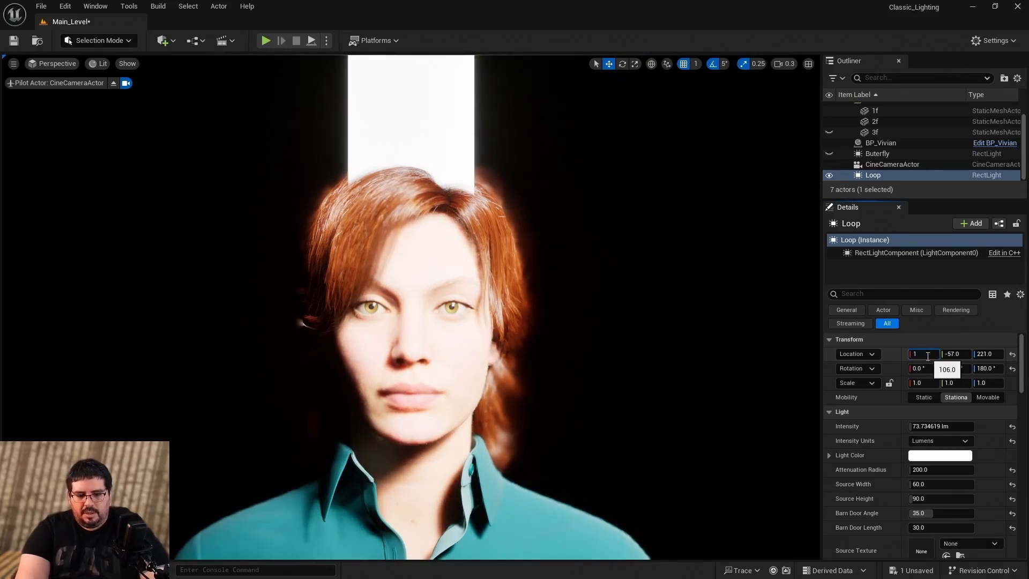
key(Return)
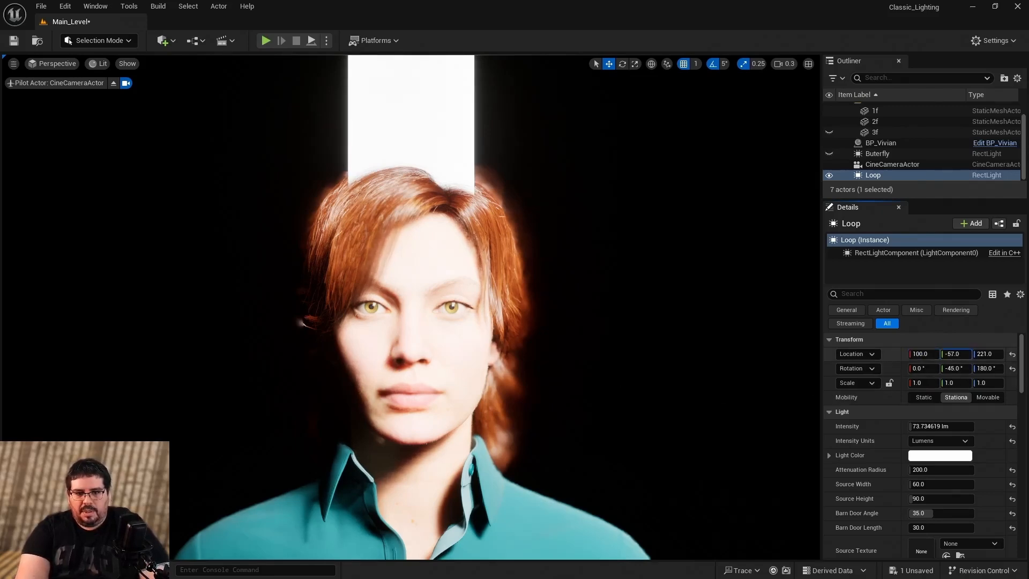
drag(955, 354, 951, 353)
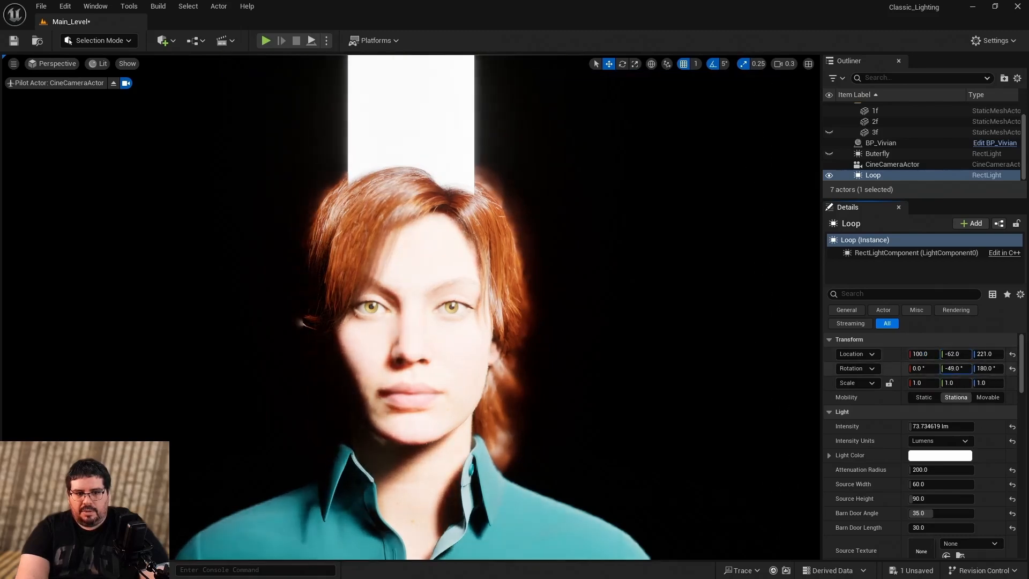
drag(955, 368, 951, 368)
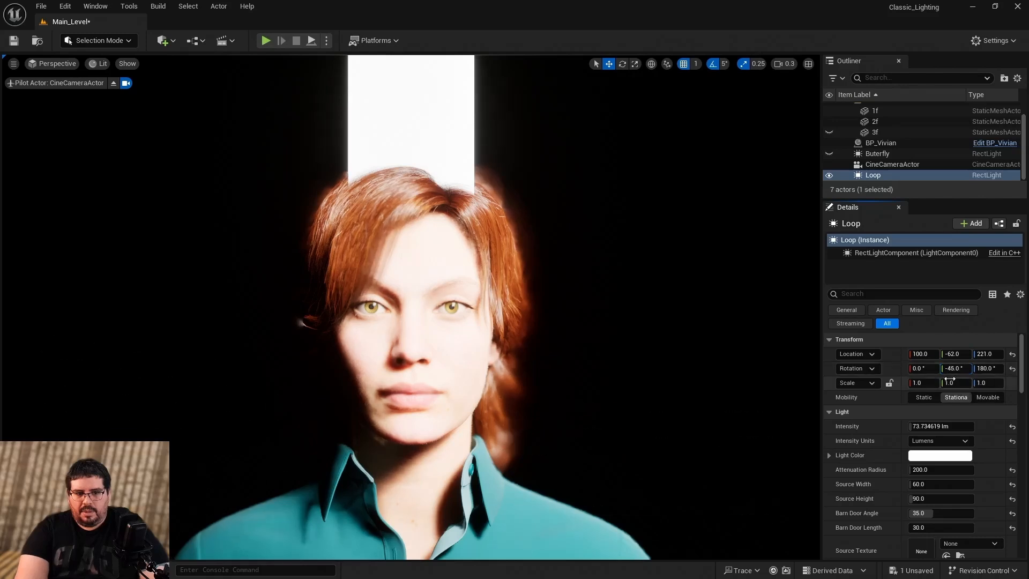
key(ctrl+z)
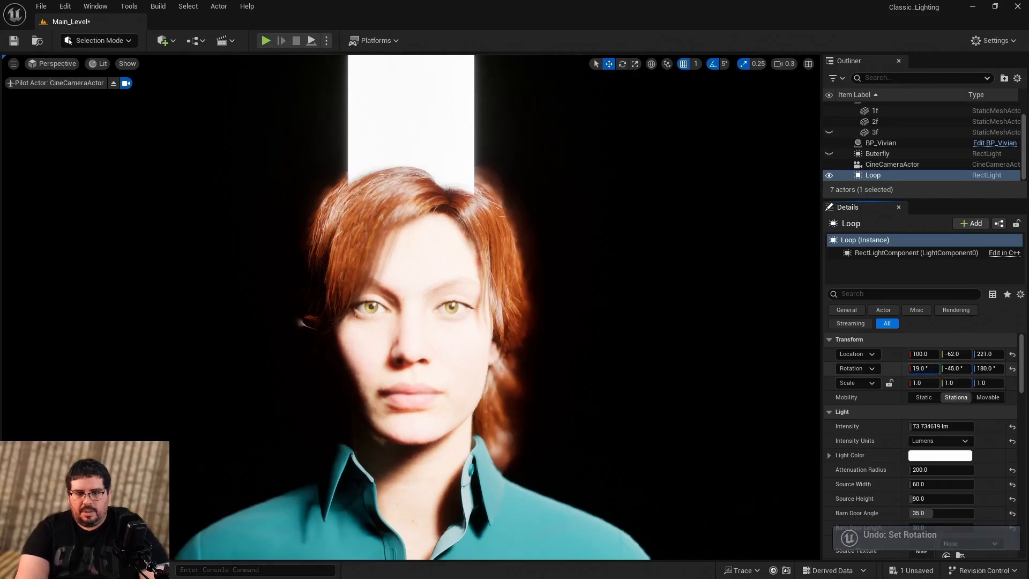
Leave the camera view and rotate the Loop light about the vertical axis to a Z rotation of 160°.
click(114, 83)
right_drag(411, 306, 316, 290)
key(e)
key(f)
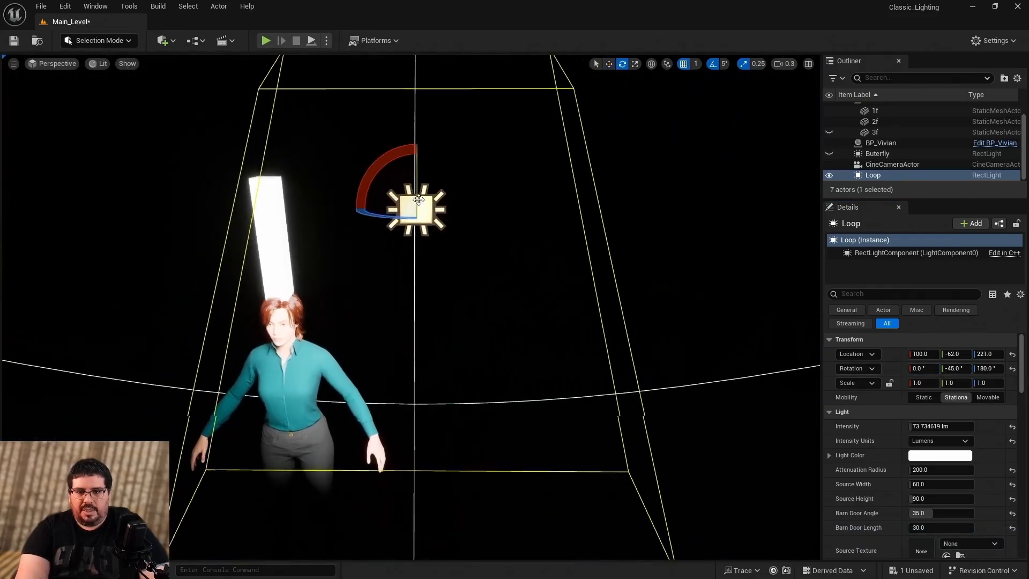
drag(374, 218, 407, 220)
right_drag(443, 226, 284, 275)
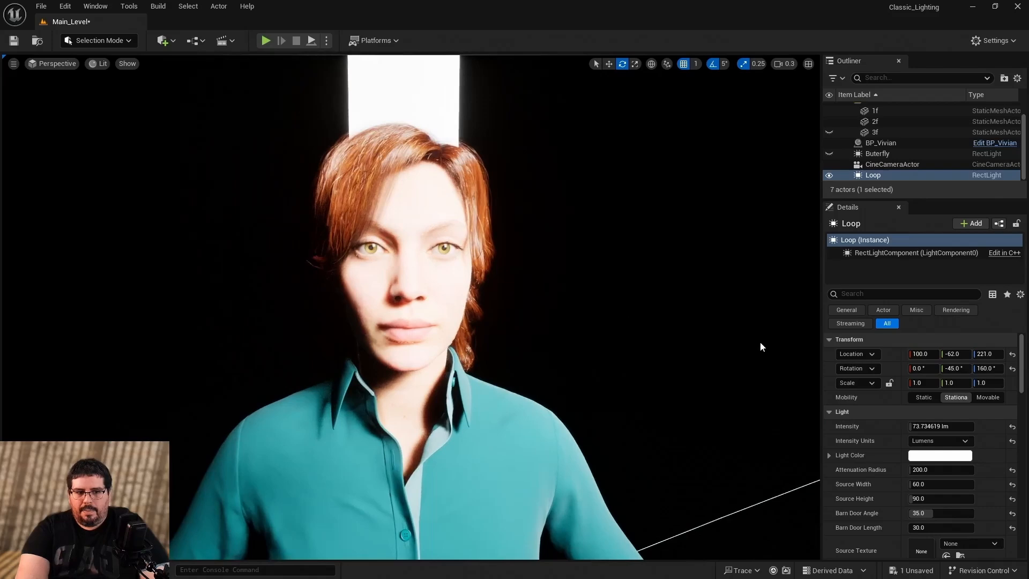
right_drag(761, 347, 405, 301)
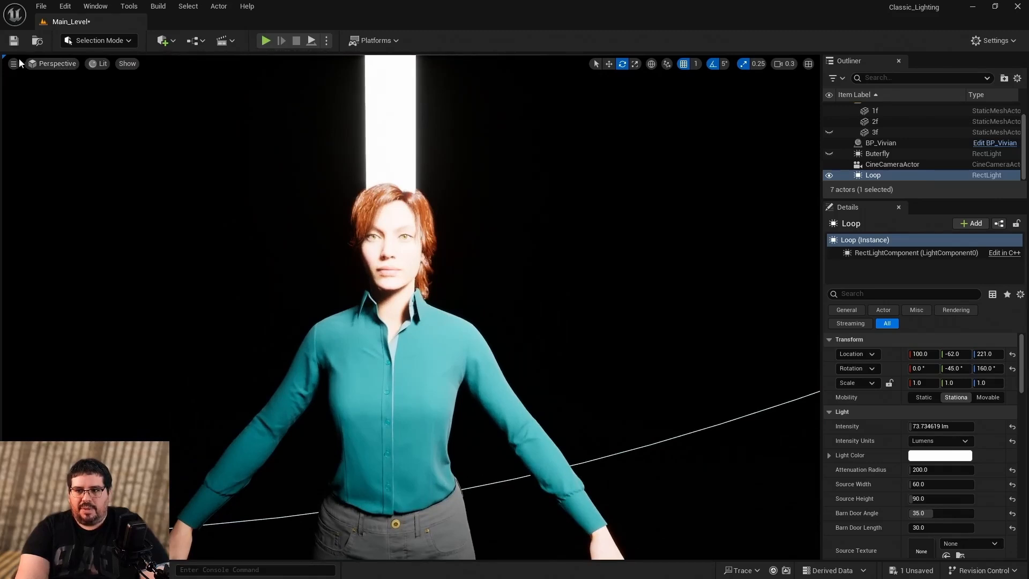
Look through the CineCameraActor again and shift the Loop light sideways to Y -70.
click(40, 63)
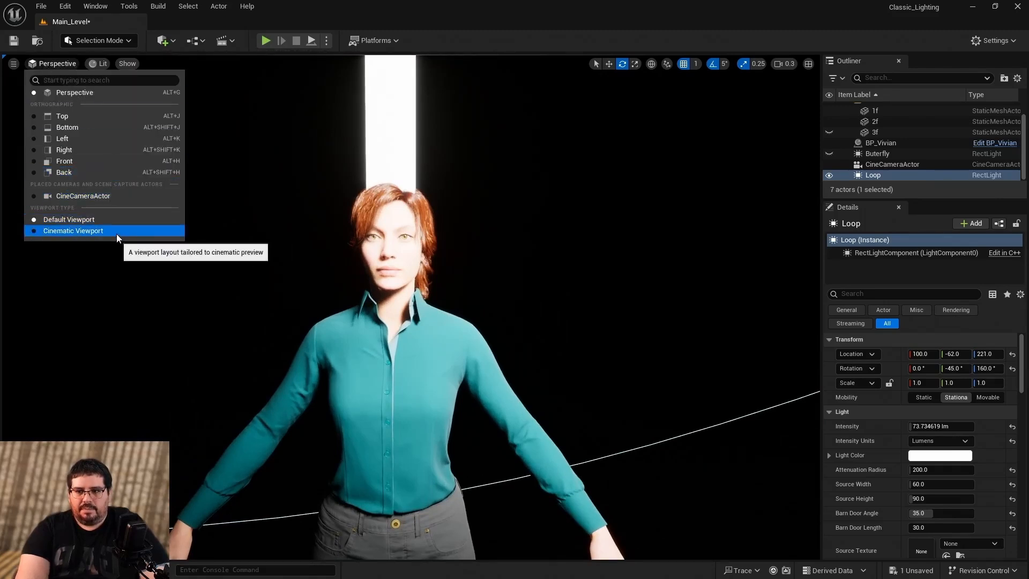
click(104, 195)
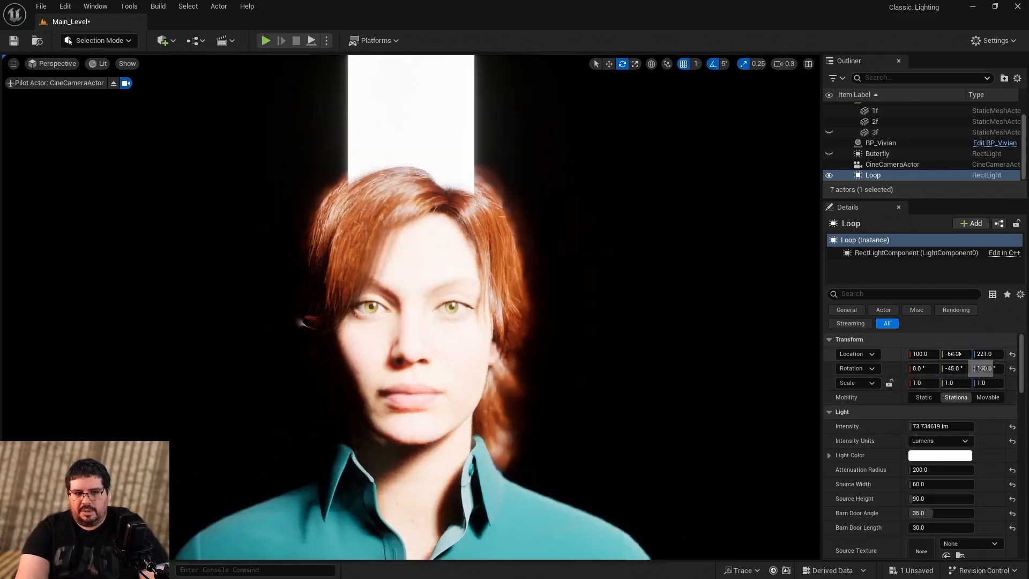
drag(952, 356, 956, 355)
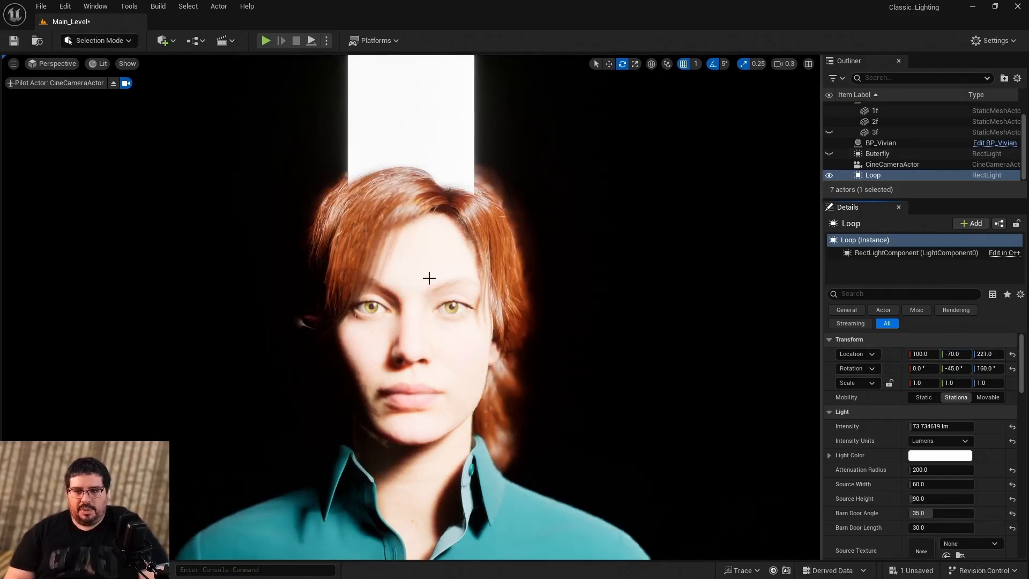
Leave the camera view and duplicate the Loop light straight down to Z 200.
click(114, 83)
key(f)
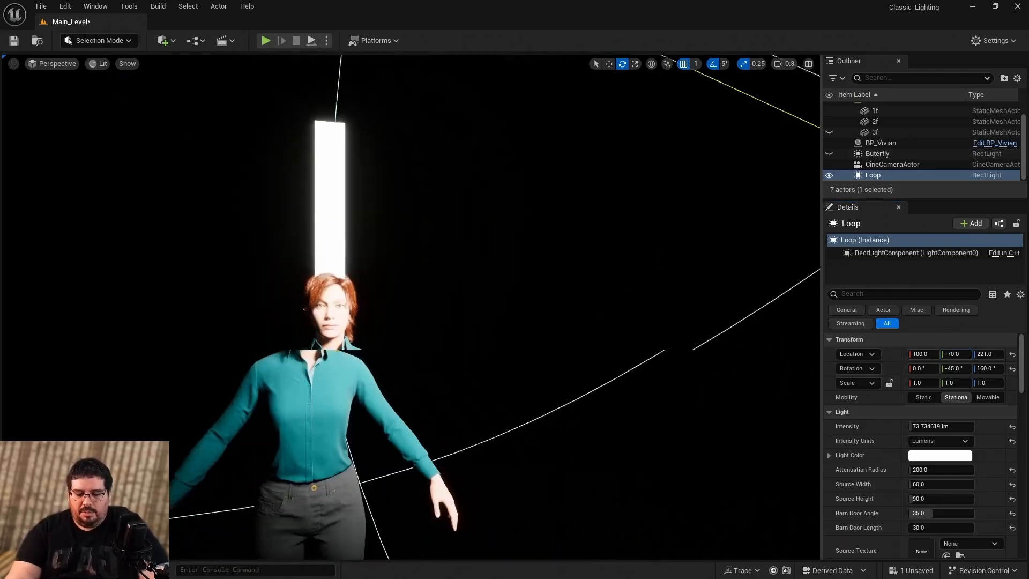
right_drag(482, 214, 376, 214)
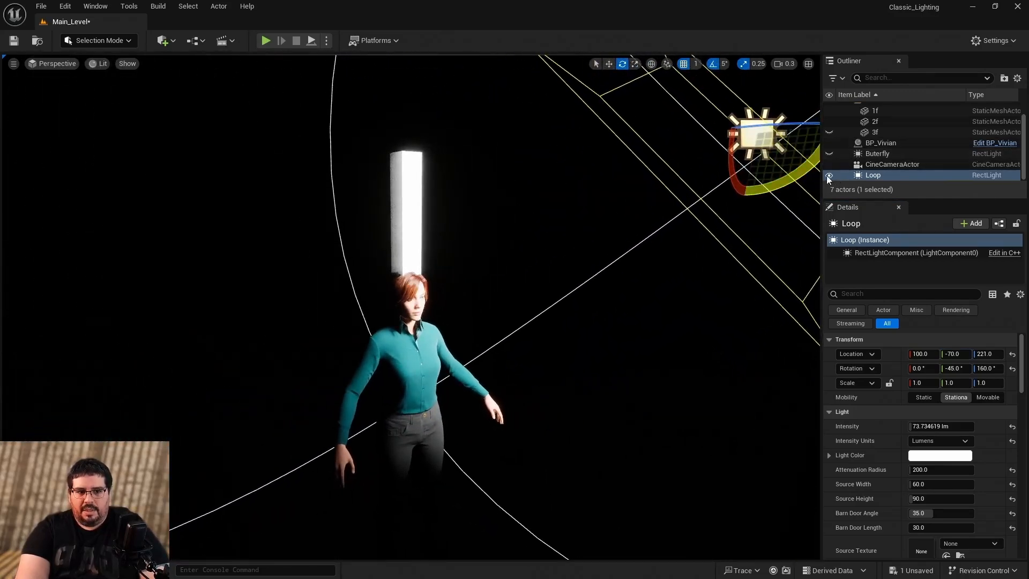
right_drag(617, 241, 529, 272)
key(w)
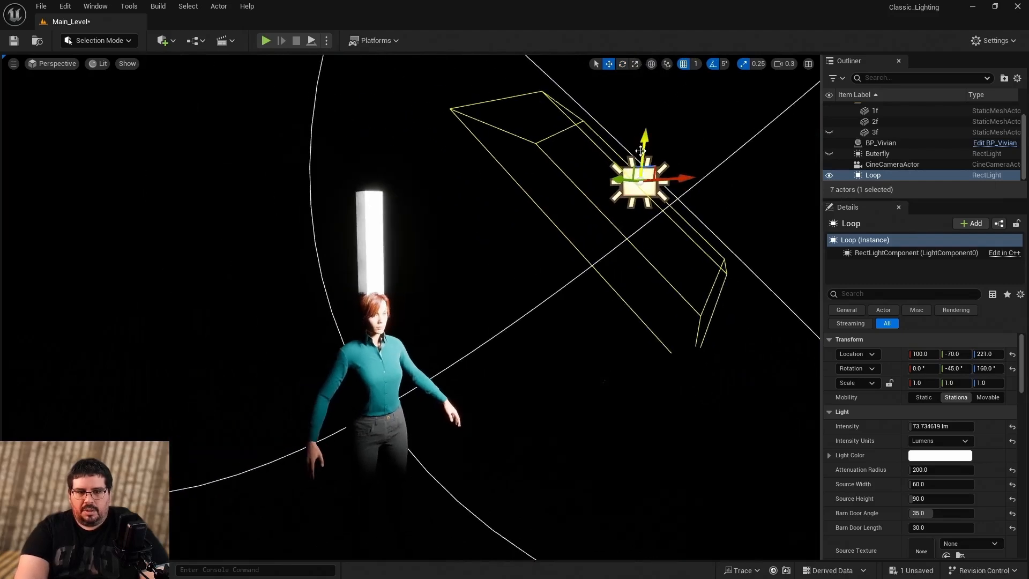
alt+drag(644, 156, 617, 208)
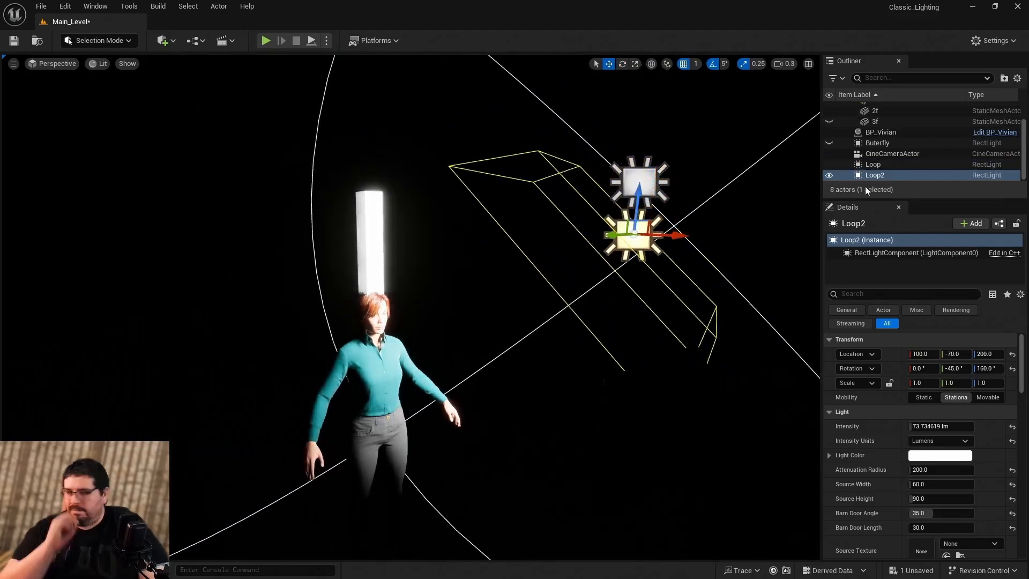
Hide the original Loop light and rename its duplicate as Ren.
click(830, 167)
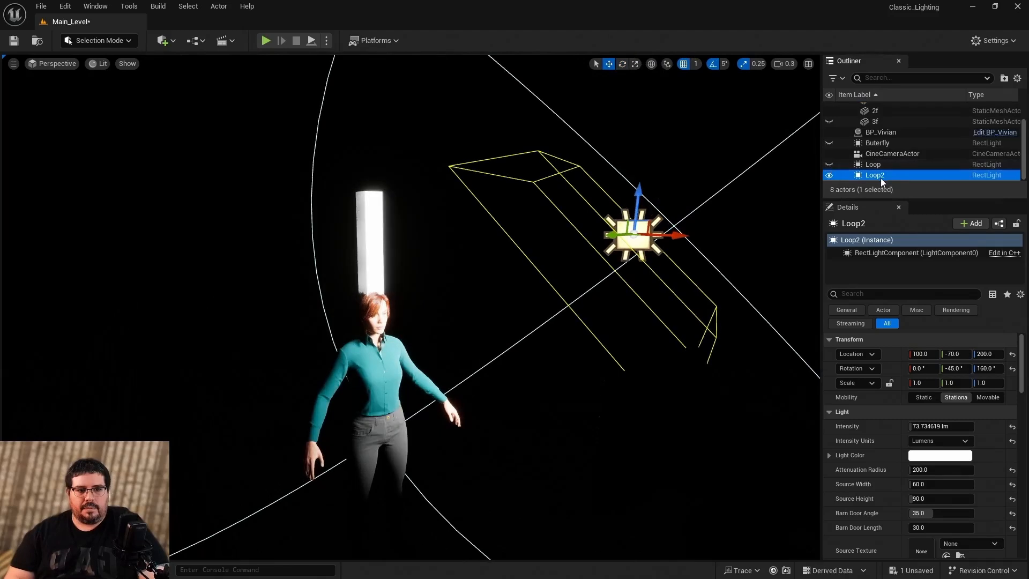
click(878, 176)
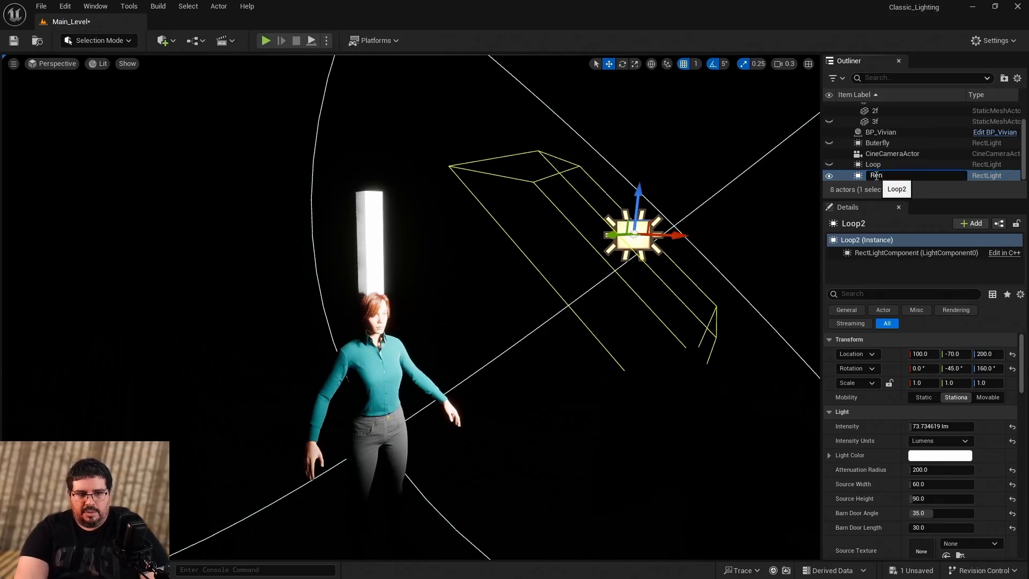
key(Return)
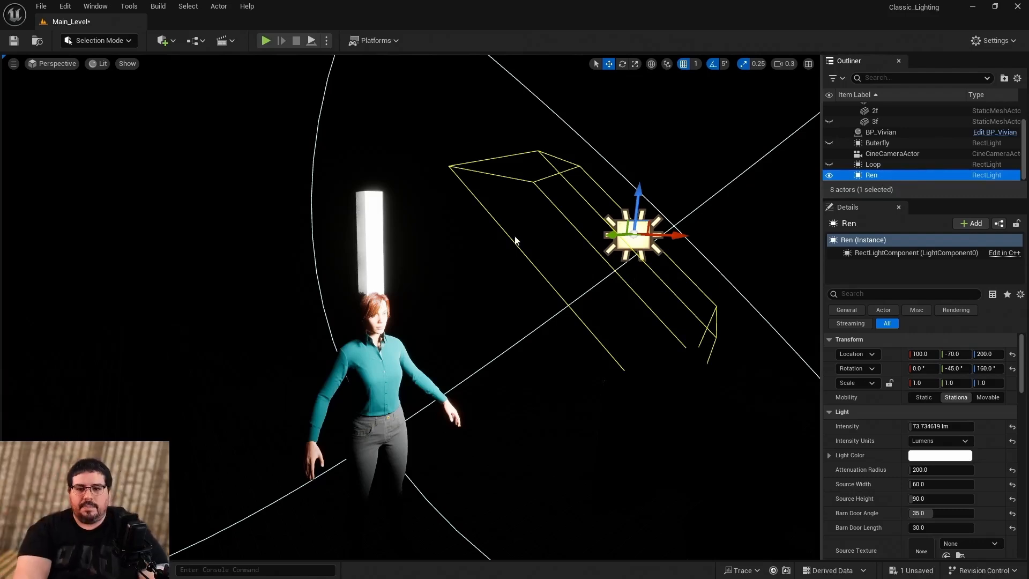
Switch to the Right orthographic view and hide the 2f block in the Feet folder.
click(34, 63)
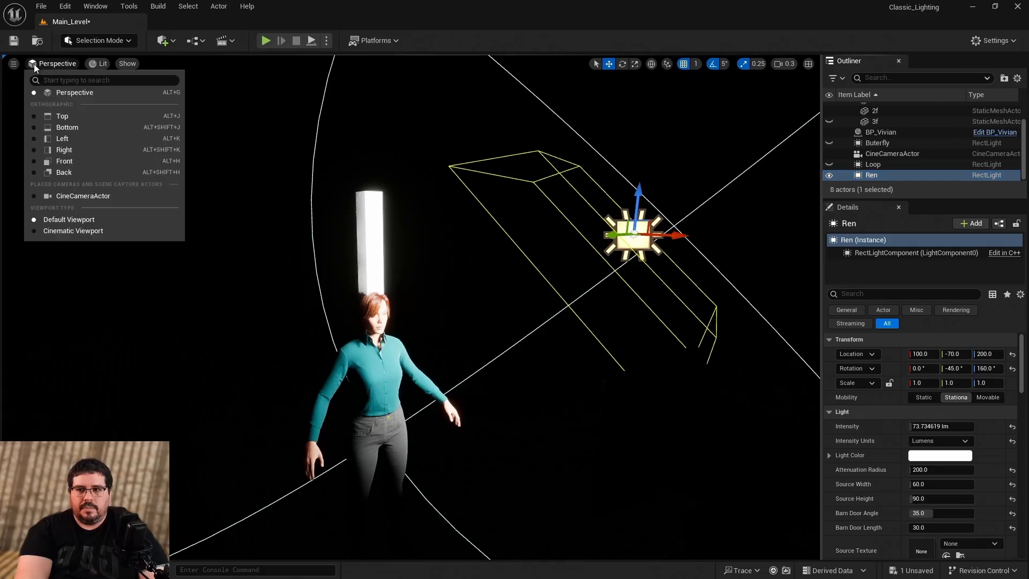
click(89, 145)
right_drag(503, 327, 431, 154)
scroll(863, 137, up, 2)
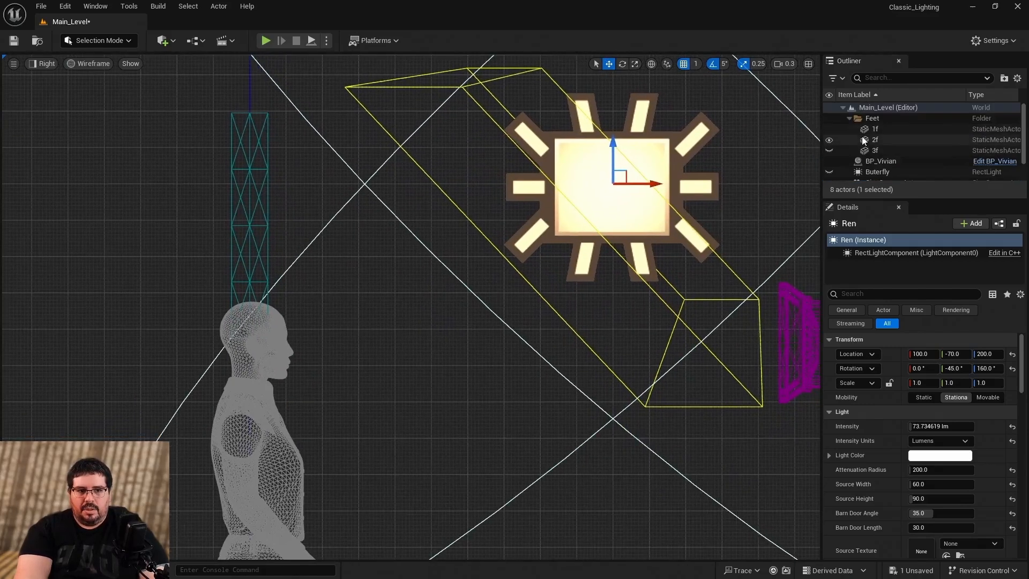
click(829, 139)
Lower the Ren light to Z 190 in the Right view.
right_drag(516, 275, 546, 215)
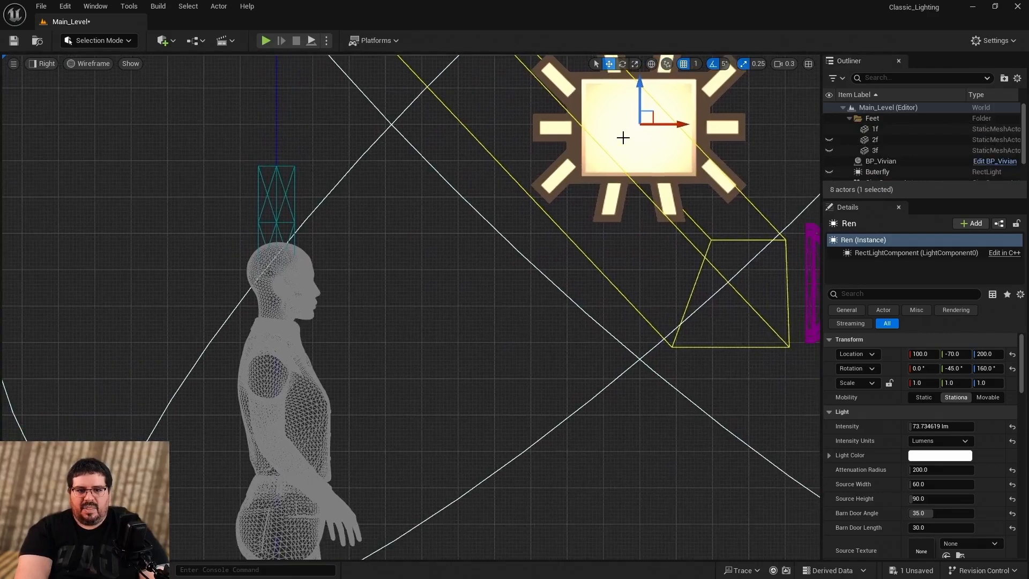
click(653, 129)
scroll(652, 135, down, 1)
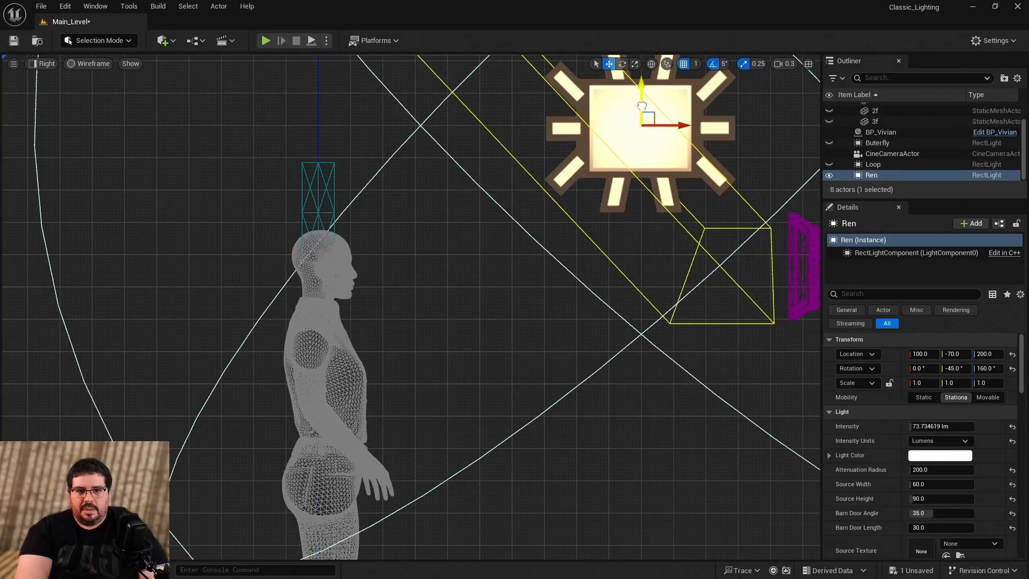
drag(641, 106, 636, 141)
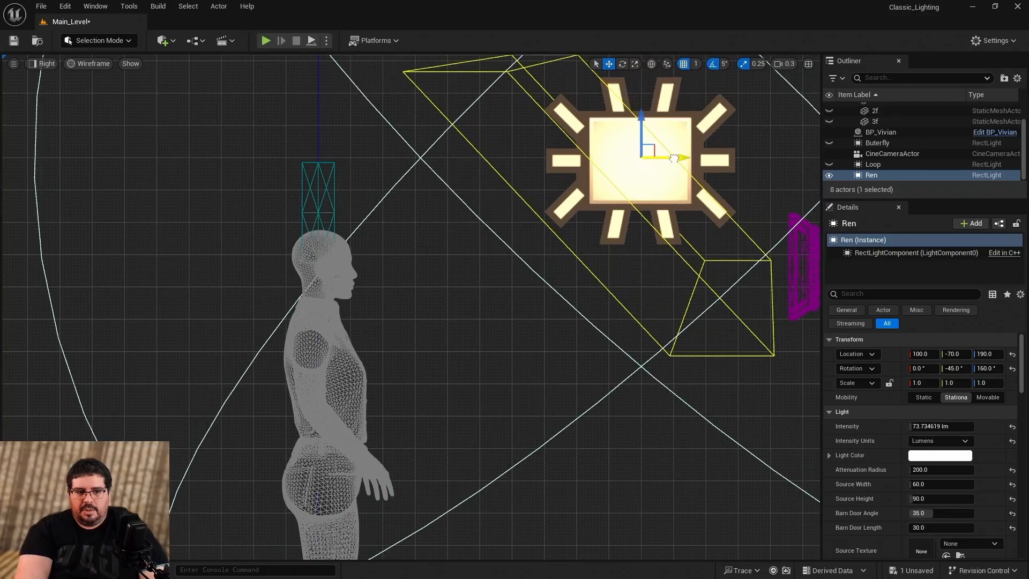
Reposition the Ren light in the Right view to X 100 and Z 189.
drag(674, 158, 338, 198)
drag(306, 141, 658, 159)
click(926, 354)
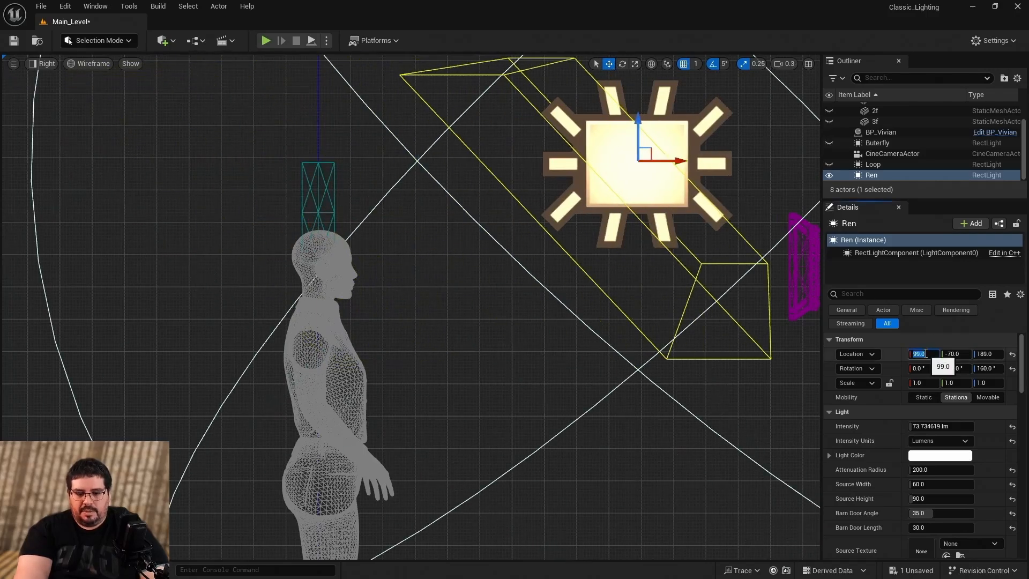
key(Return)
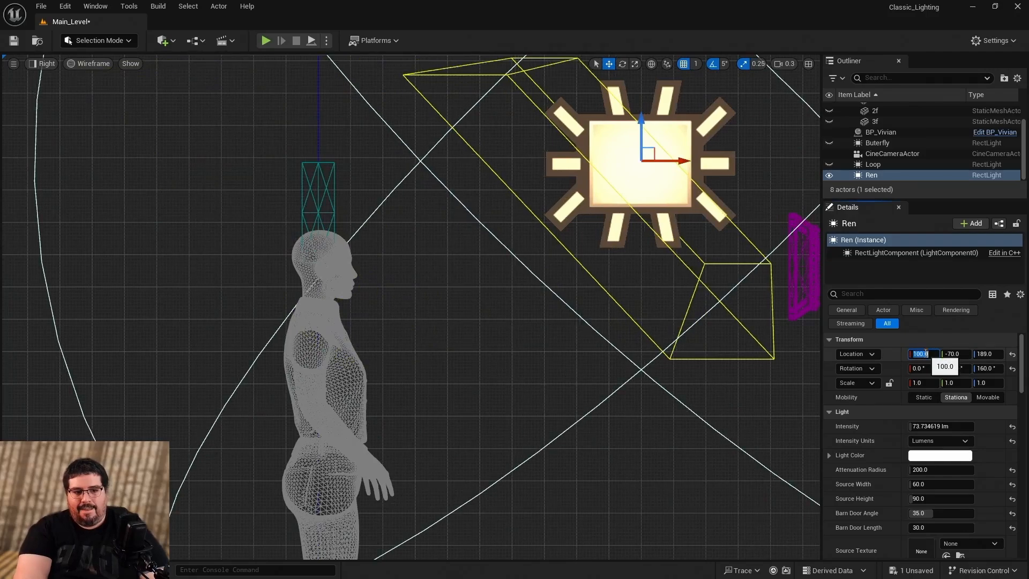
Return to the Perspective view and look through the CineCameraActor.
click(46, 64)
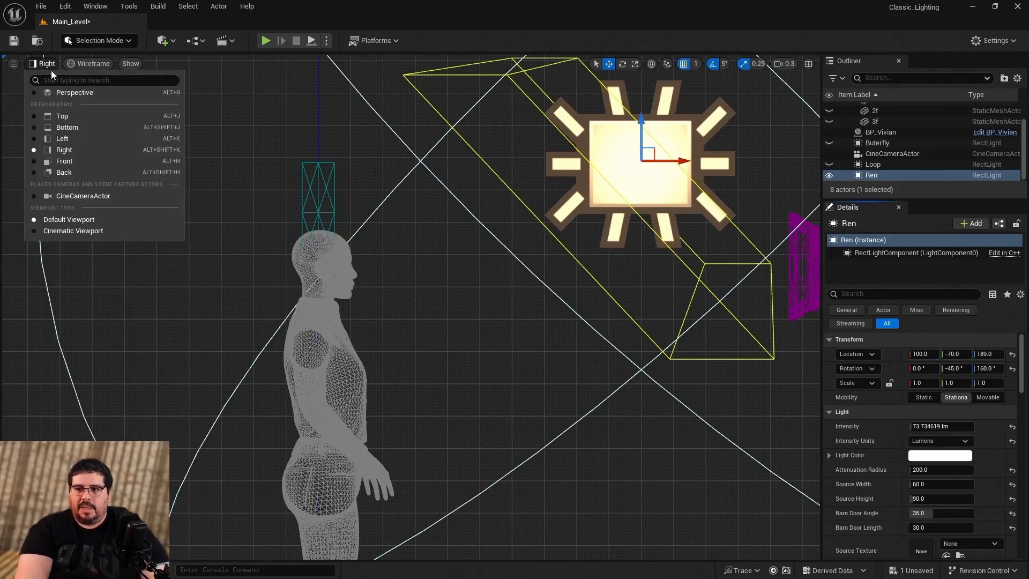
click(65, 89)
right_drag(500, 356, 402, 343)
right_drag(250, 164, 249, 163)
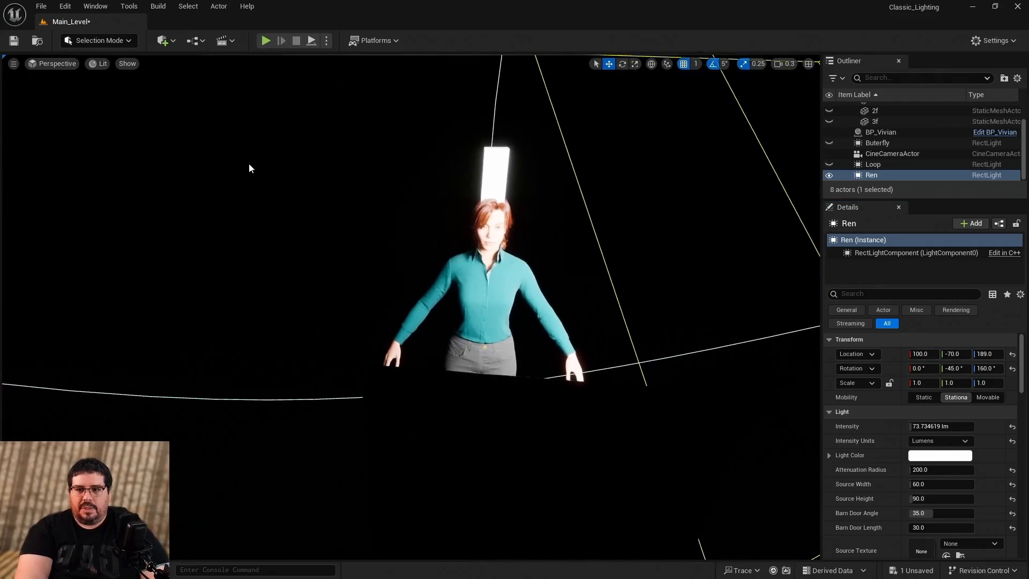
click(43, 64)
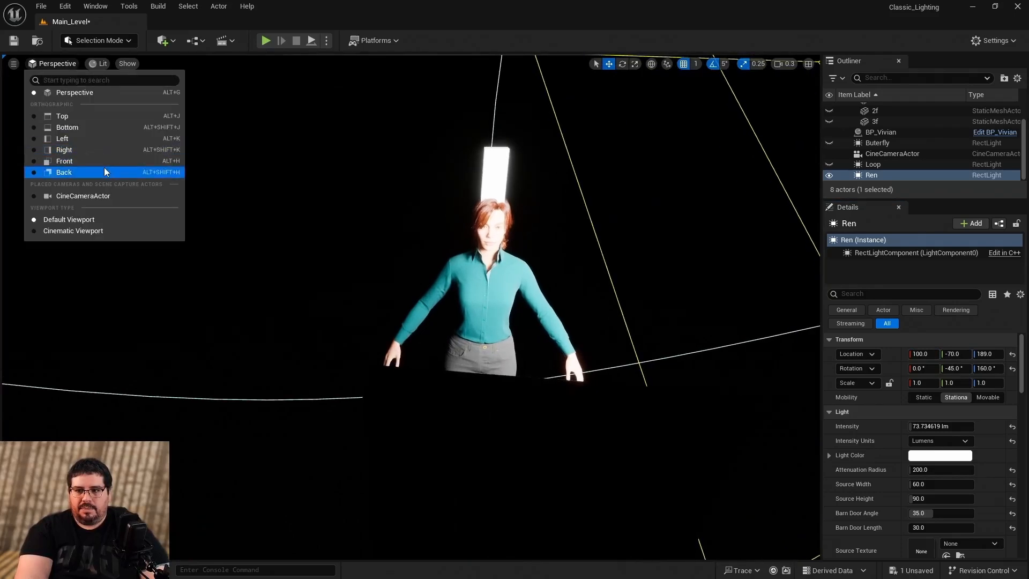
click(100, 198)
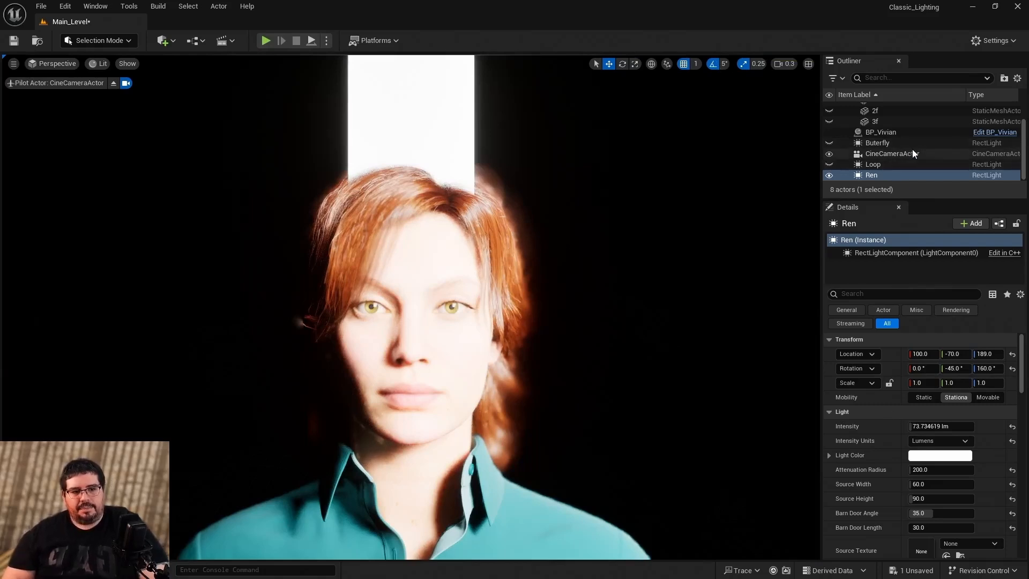
Move the Ren light sideways to Y -145 and set its Z rotation to 165°.
click(874, 176)
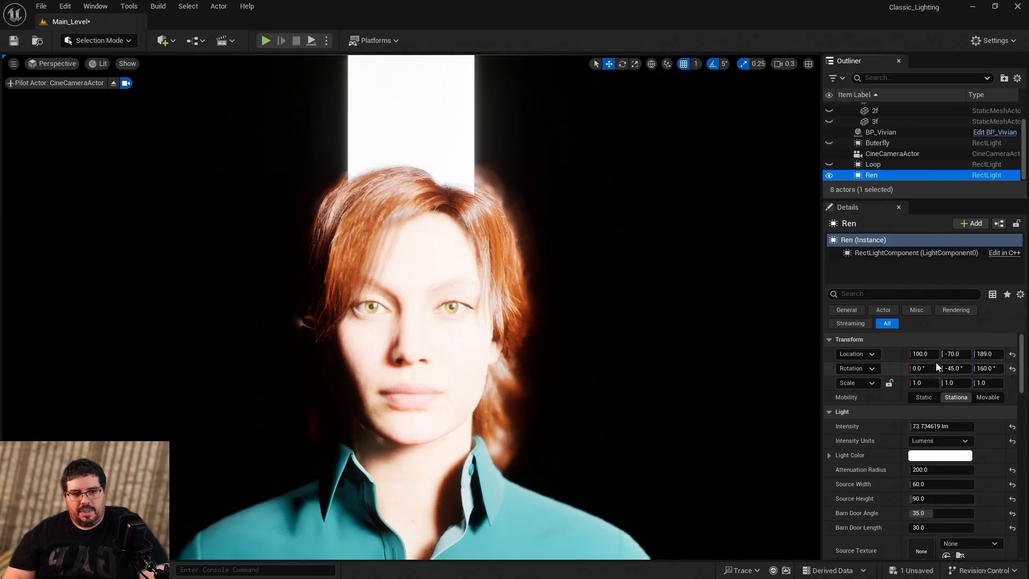
drag(956, 354, 918, 354)
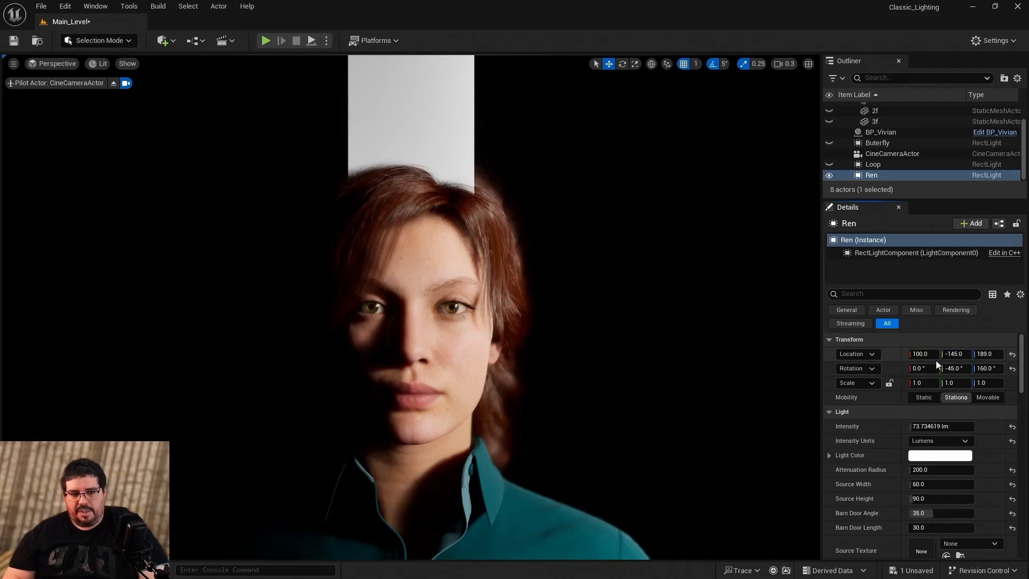
drag(985, 369, 992, 370)
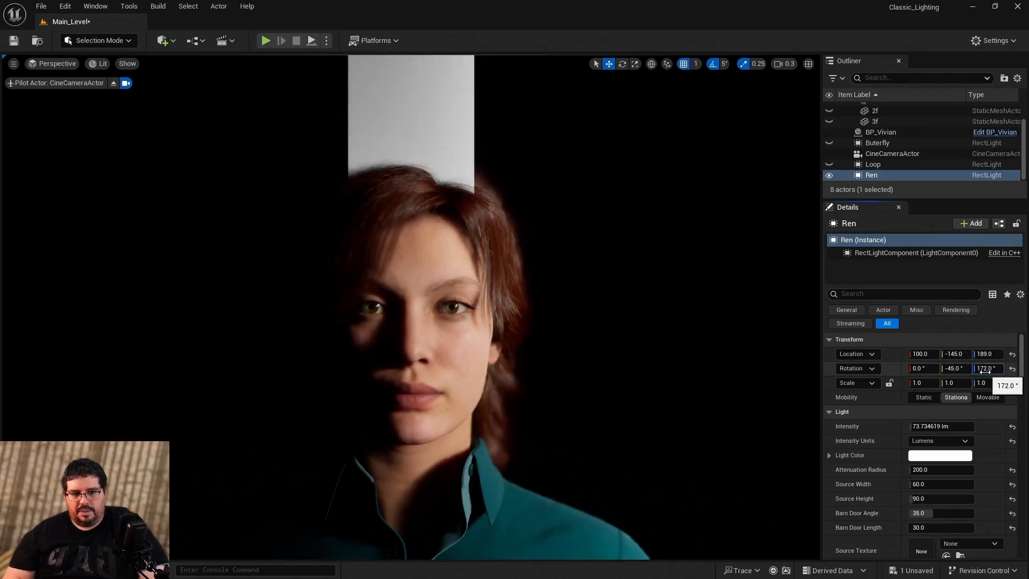
click(985, 370)
text(1)
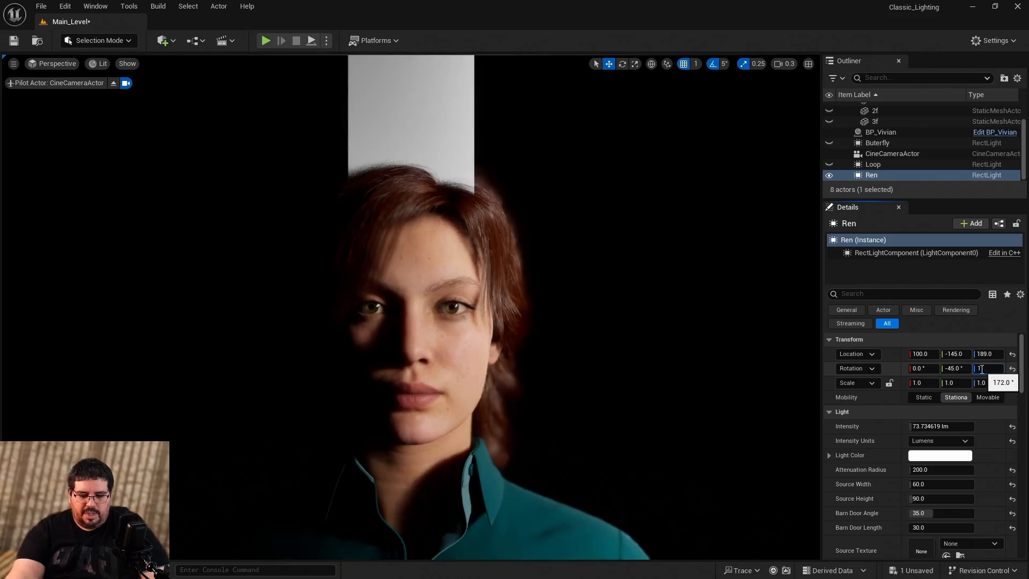
text(65)
key(Return)
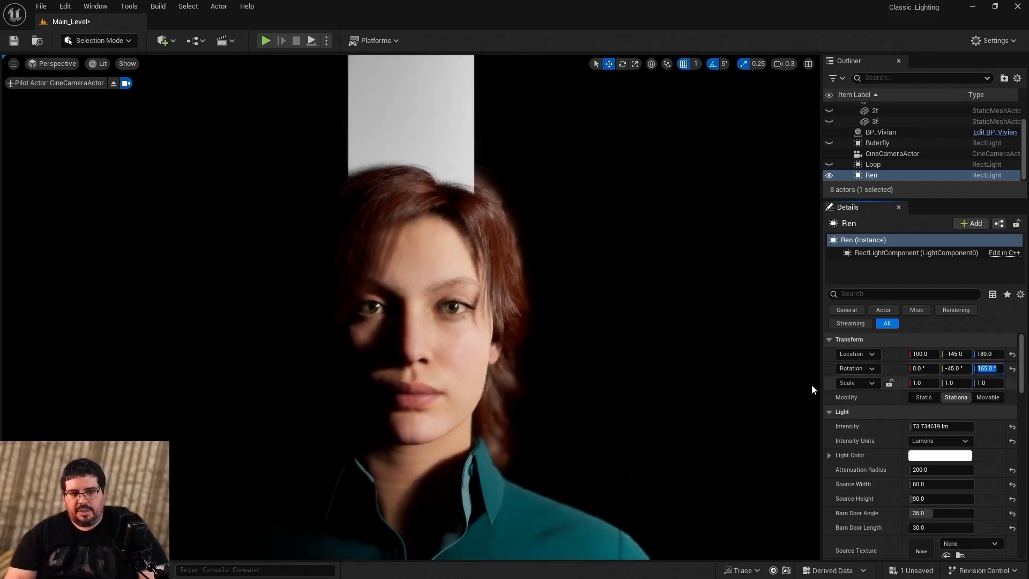
Try other Y locations for the Ren light, starting from -150 and ending at -140.
click(954, 353)
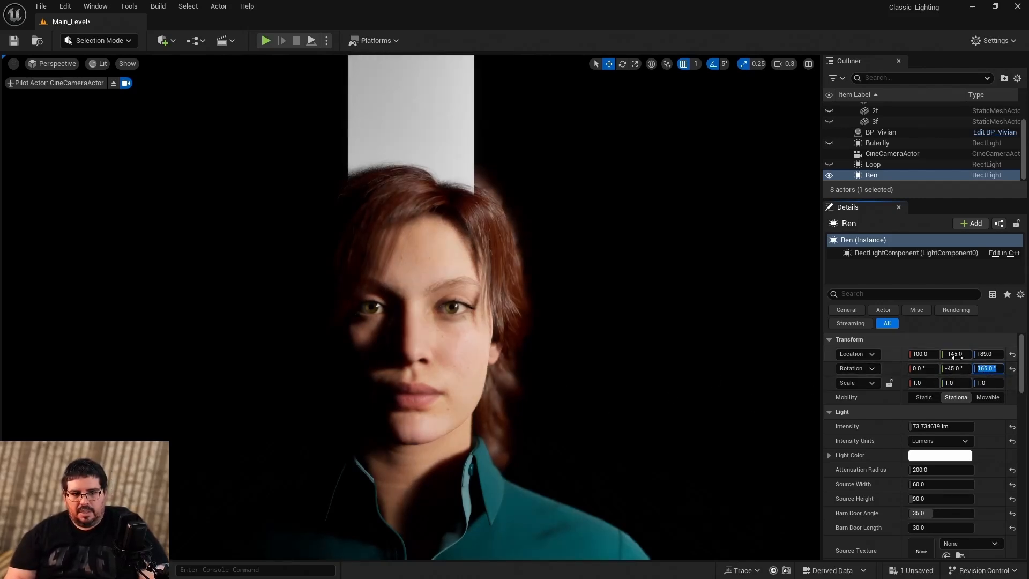
text(-150)
key(Return)
drag(953, 354, 957, 353)
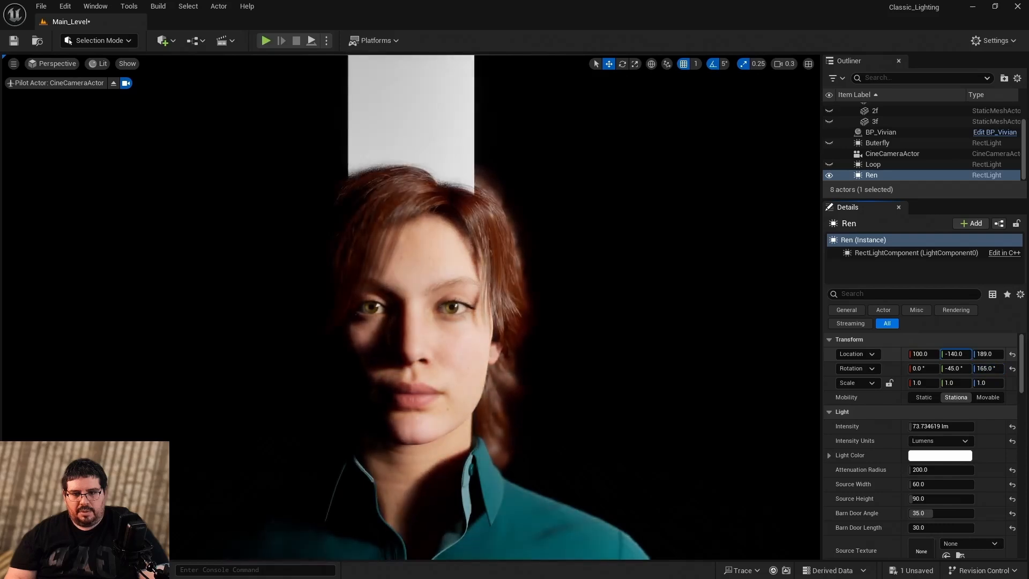
click(955, 354)
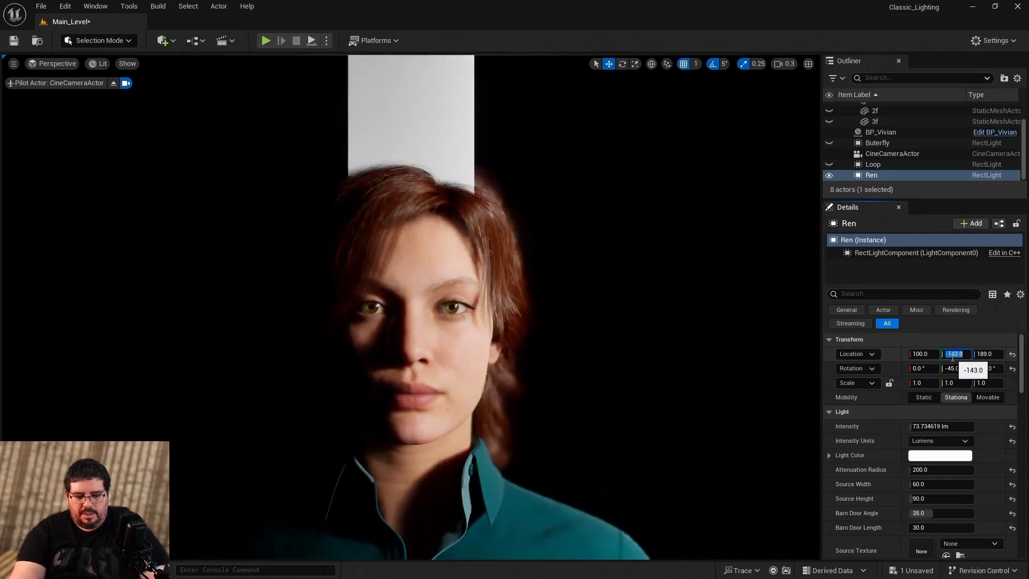
key(Return)
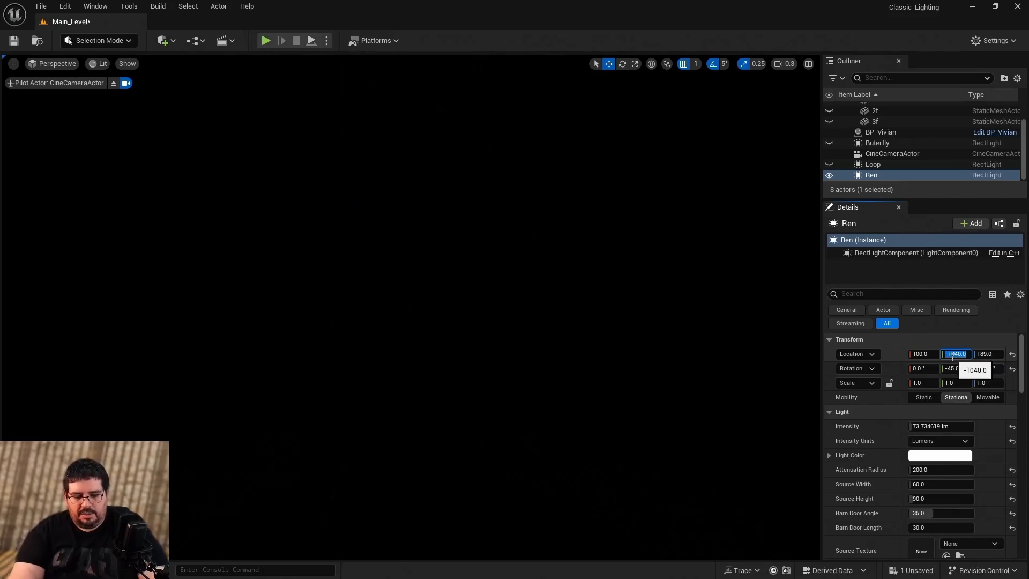
text(-140)
key(Return)
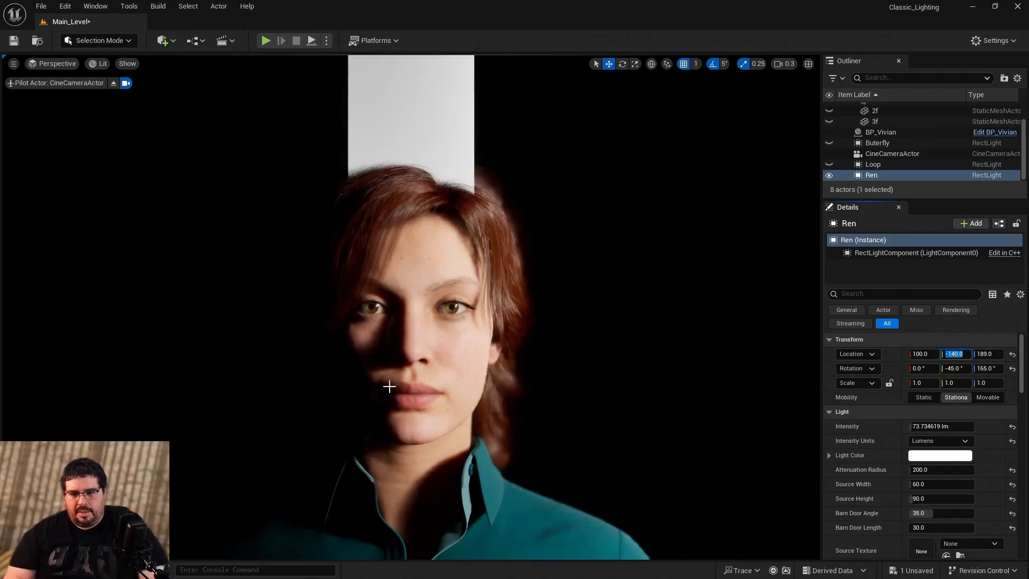
Leave the camera view and examine the Ren light's shadow pattern on Vivian's face from close up.
click(113, 83)
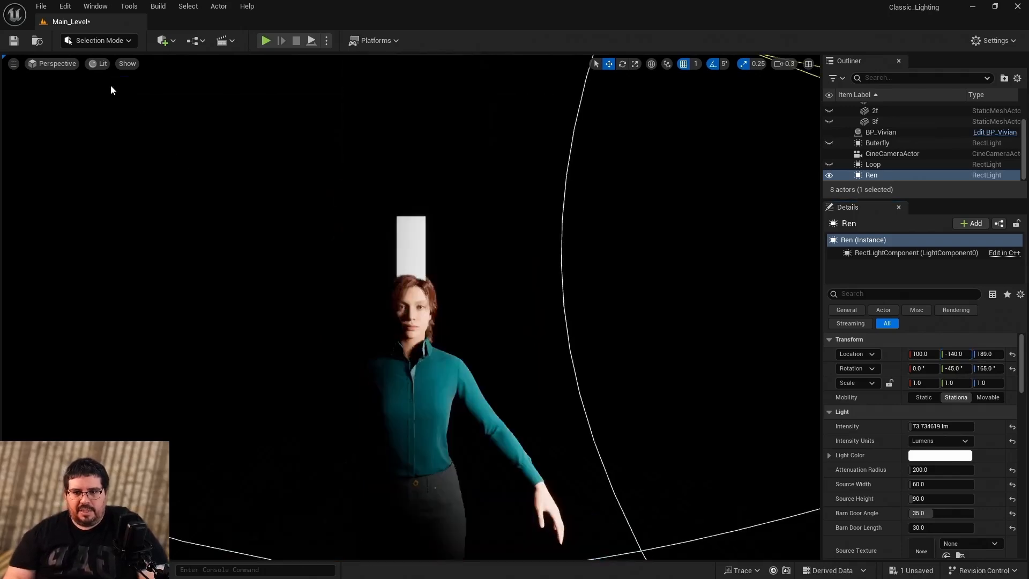
right_drag(398, 348, 445, 391)
key(w)
scroll(398, 348, down, 1)
key(w)
key(a)
key(d)
key(a)
right_drag(411, 310, 297, 232)
key(s)
Check the Ren light's placement in the Right orthographic view and go back to the CineCameraActor view.
click(65, 65)
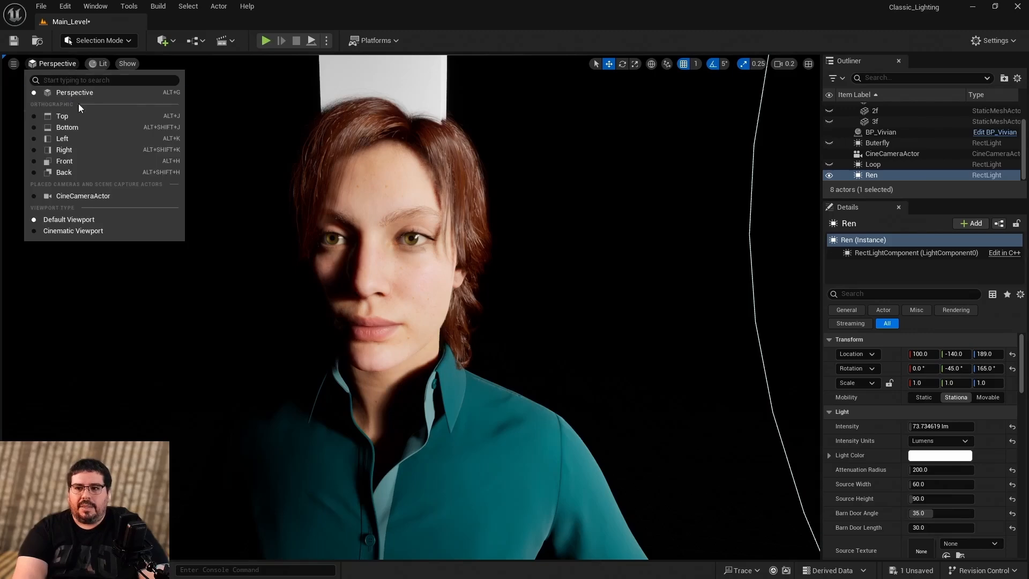
click(89, 146)
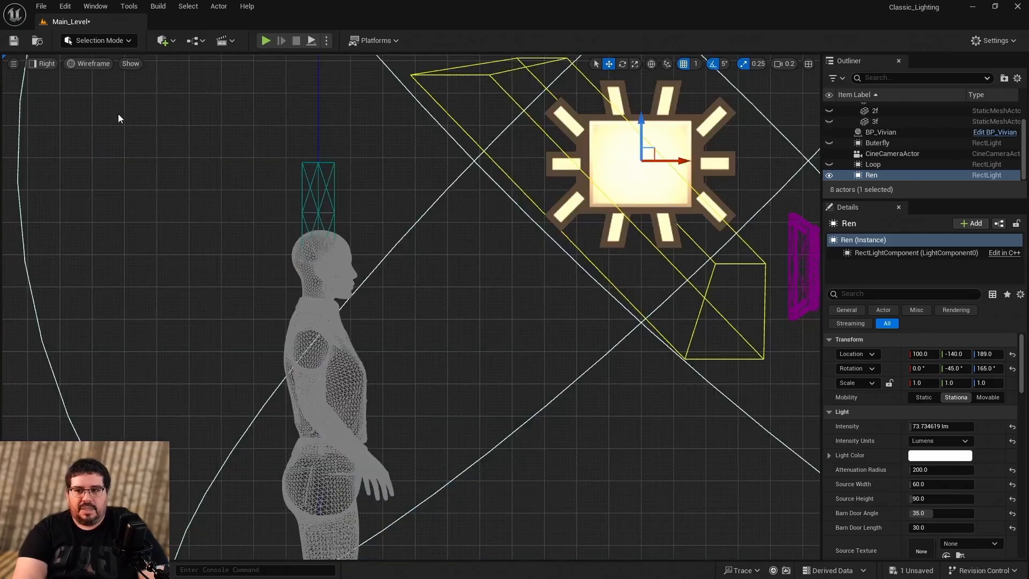
click(47, 64)
click(75, 94)
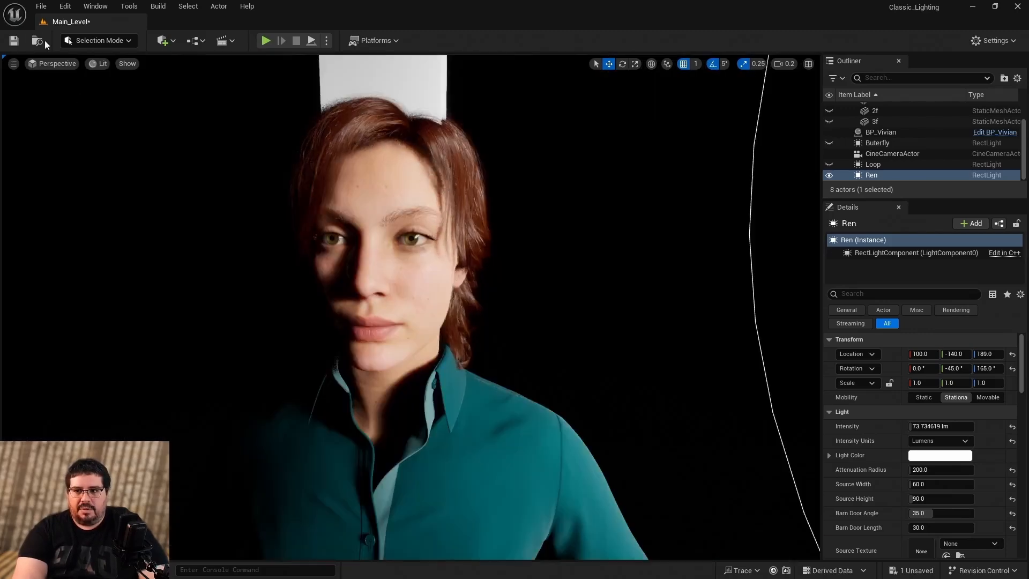
click(39, 63)
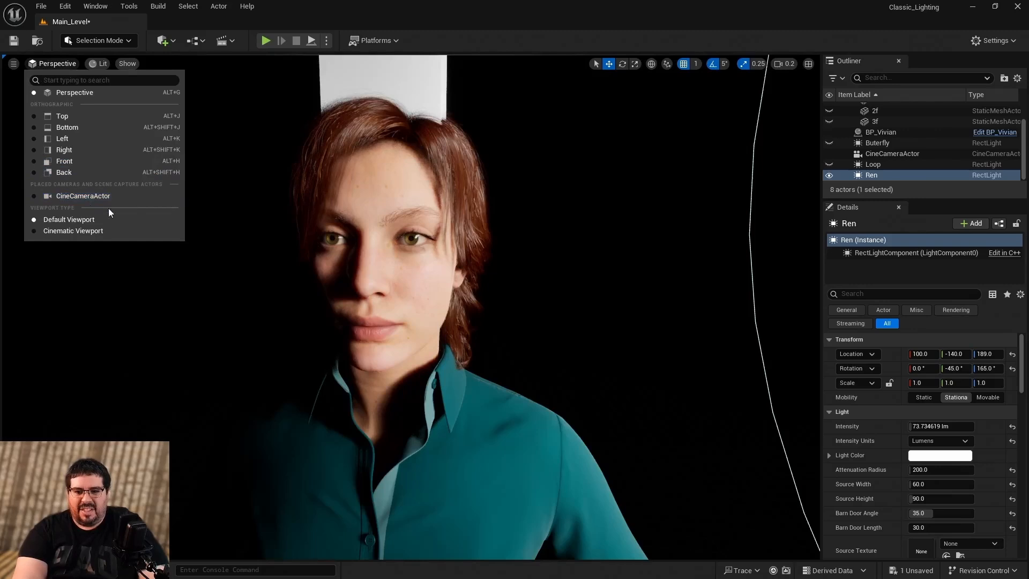
click(99, 196)
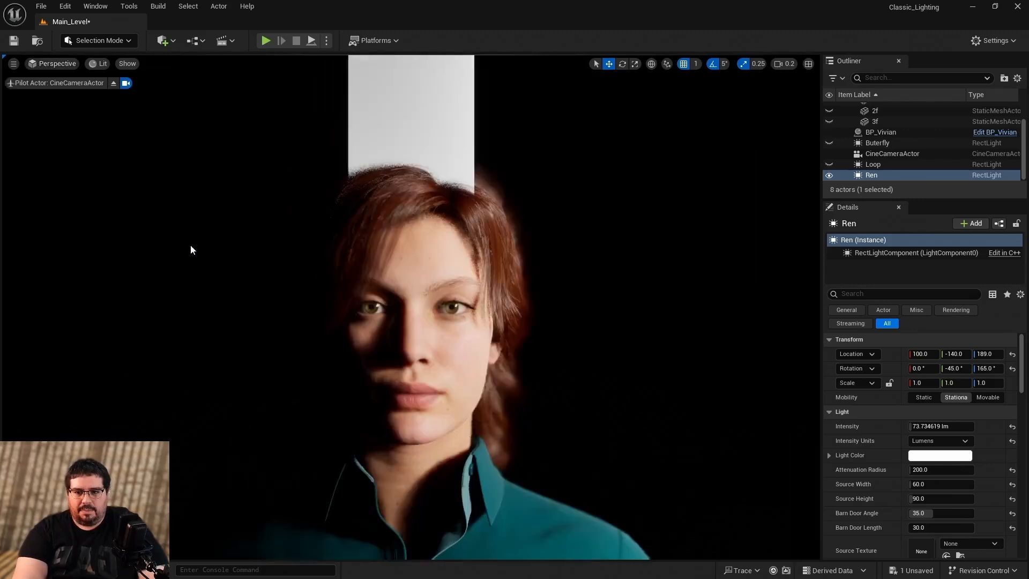
Try the Ren light at Y -160, settle its Y location at -150, and deselect it.
drag(956, 355, 951, 356)
click(951, 356)
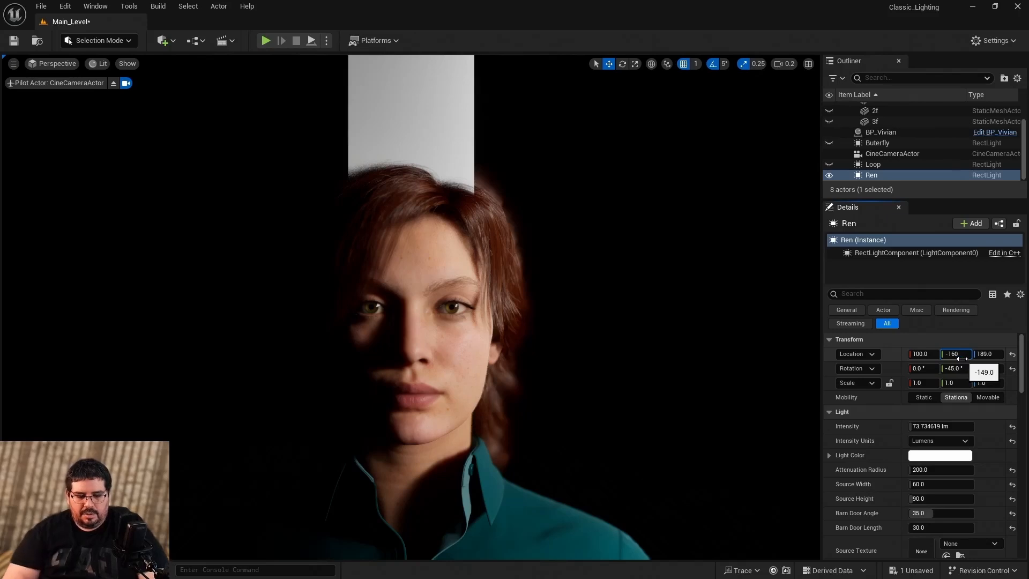
text(-160)
key(Return)
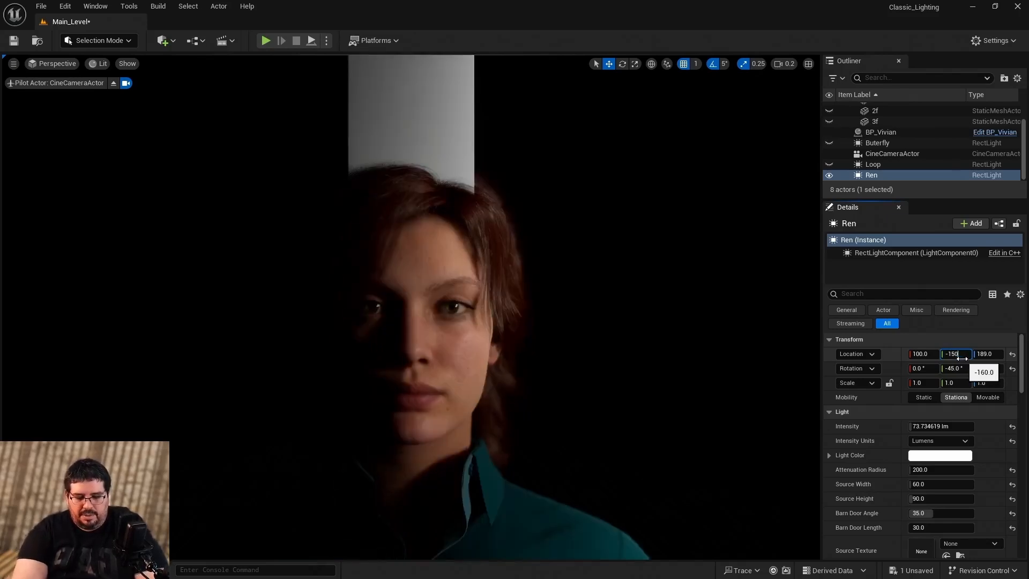
text(-150)
key(Return)
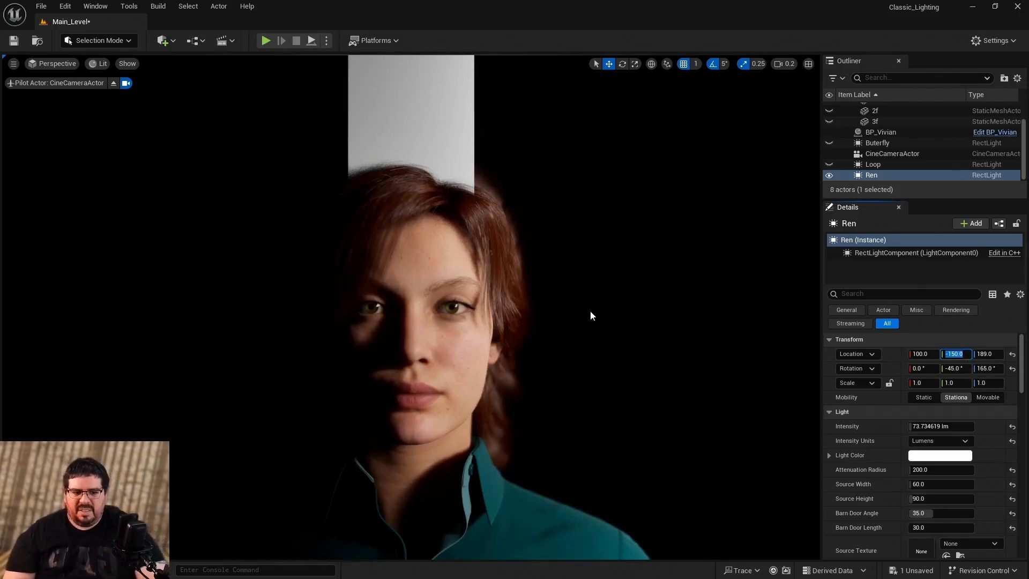
click(706, 333)
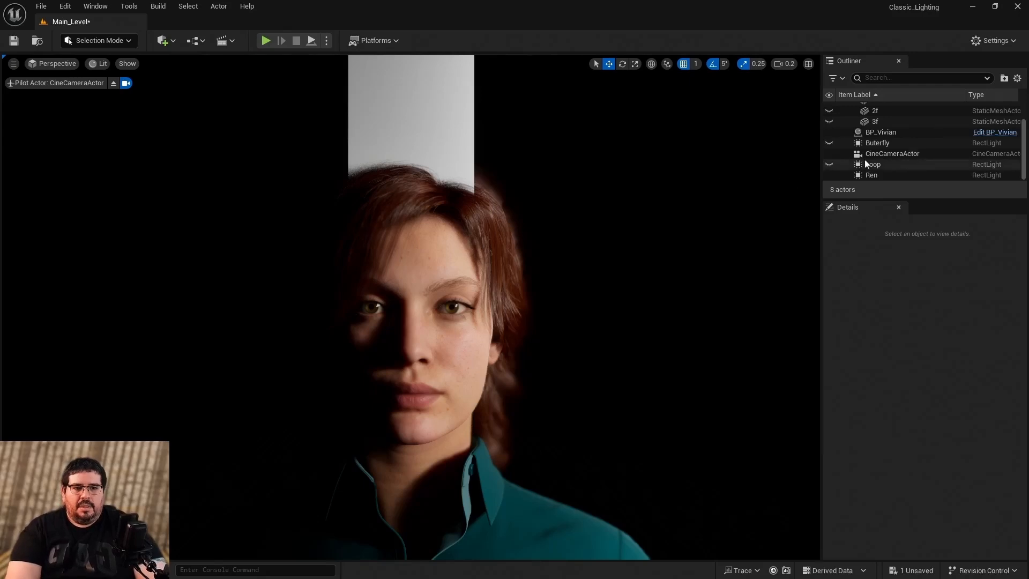
Leave the camera view and duplicate the Ren light straight down to Z 176.
click(114, 84)
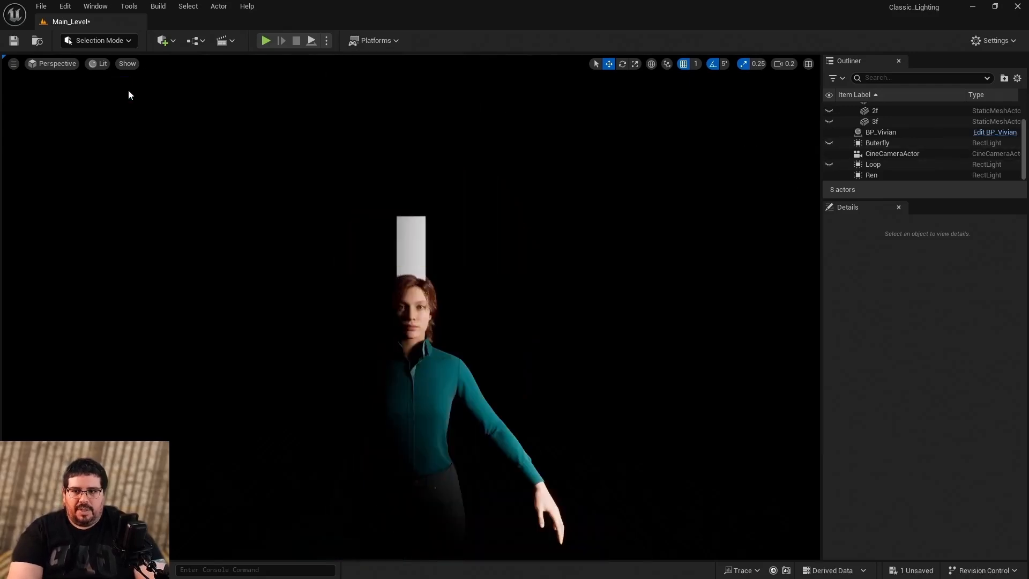
right_drag(128, 91, 177, 59)
click(617, 183)
scroll(589, 184, down, 1)
right_drag(616, 182, 613, 224)
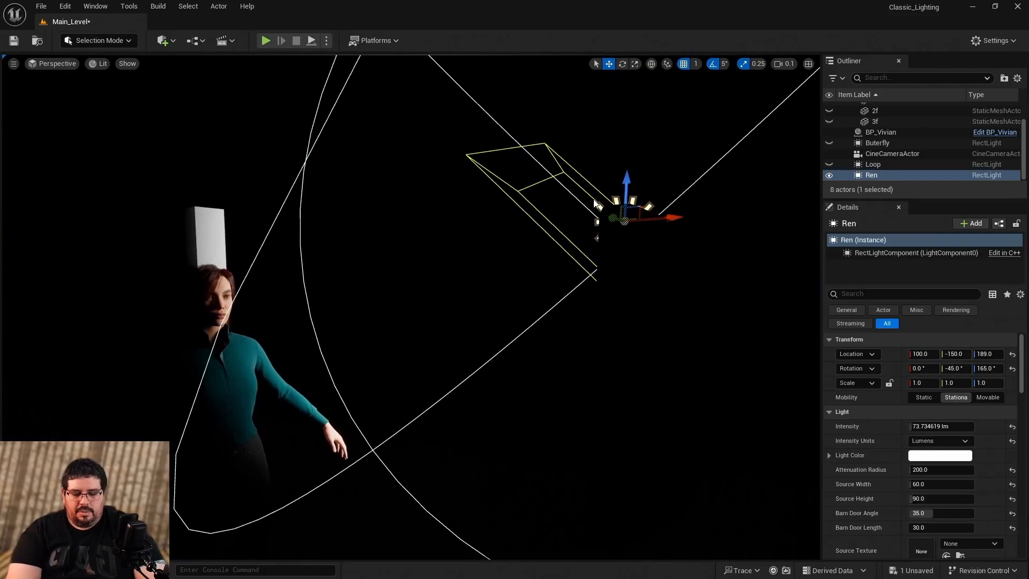
alt+drag(624, 187, 624, 216)
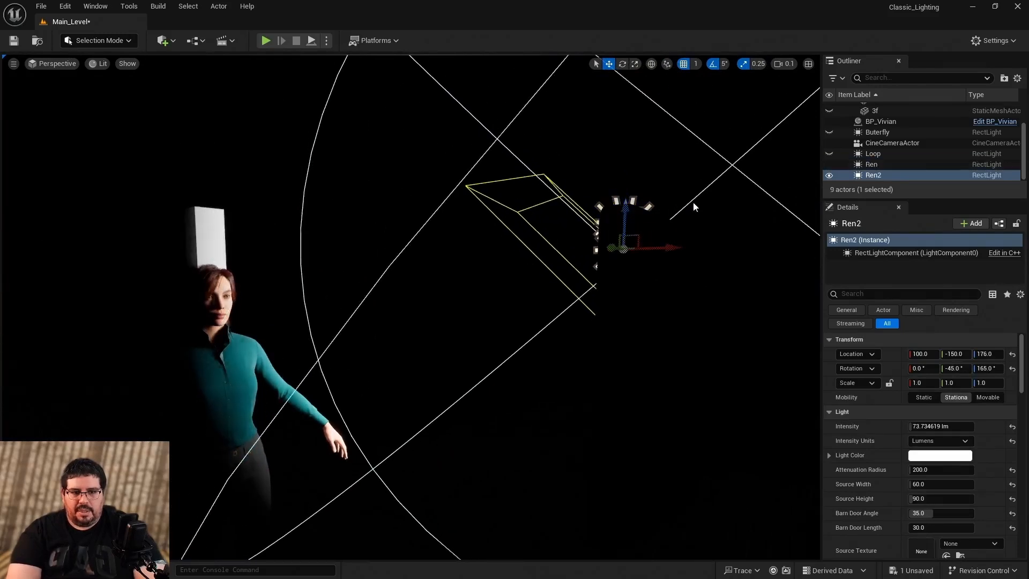
Hide the original Ren light and rename its duplicate as Side.
click(830, 165)
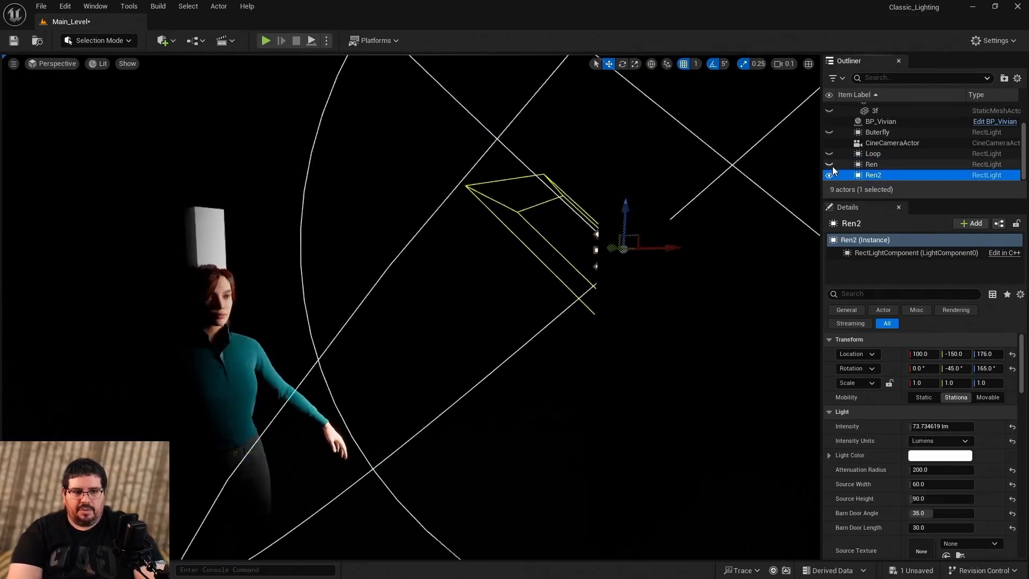
click(877, 175)
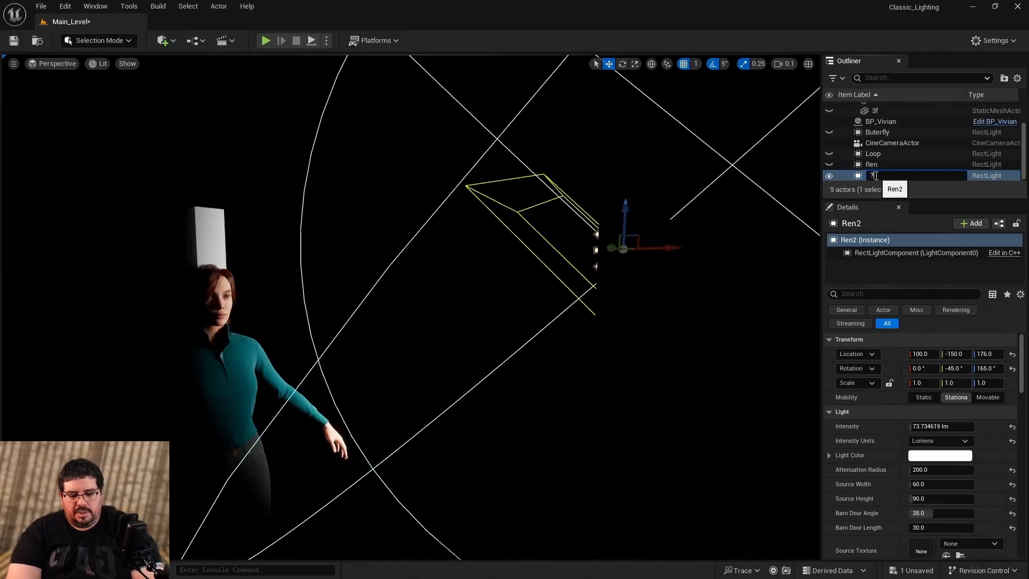
text(?Side)
key(Return)
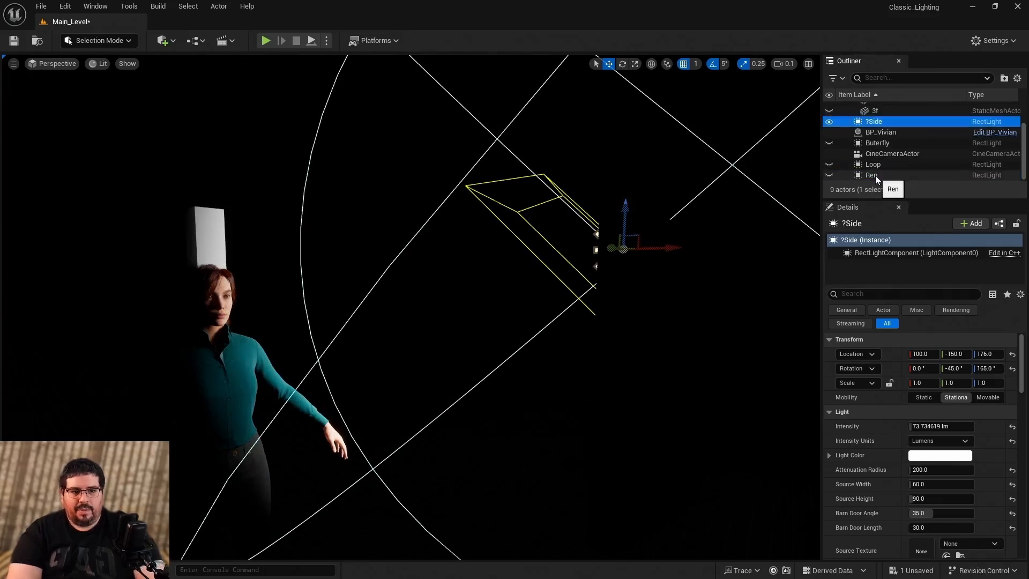
click(876, 121)
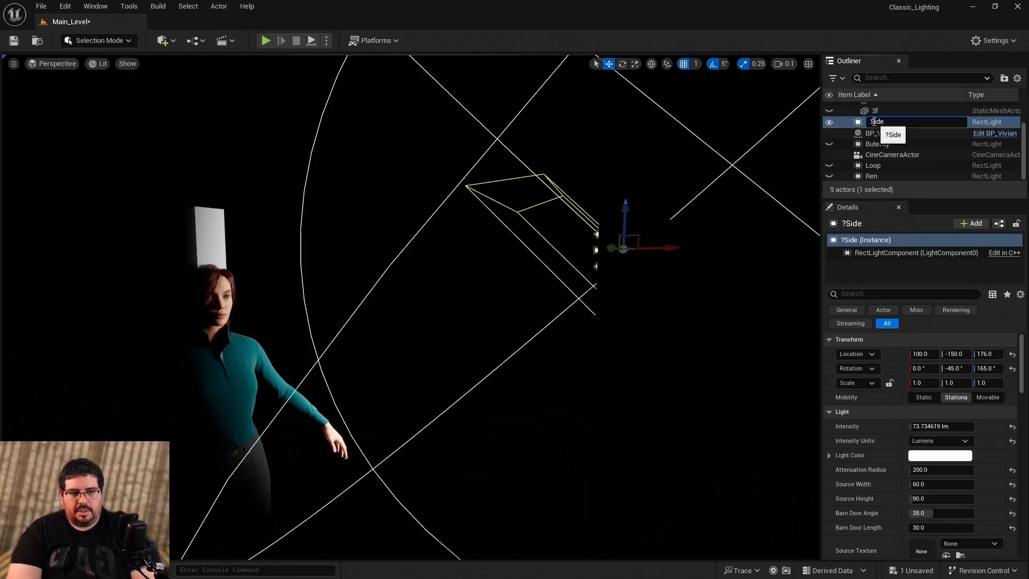
key(Return)
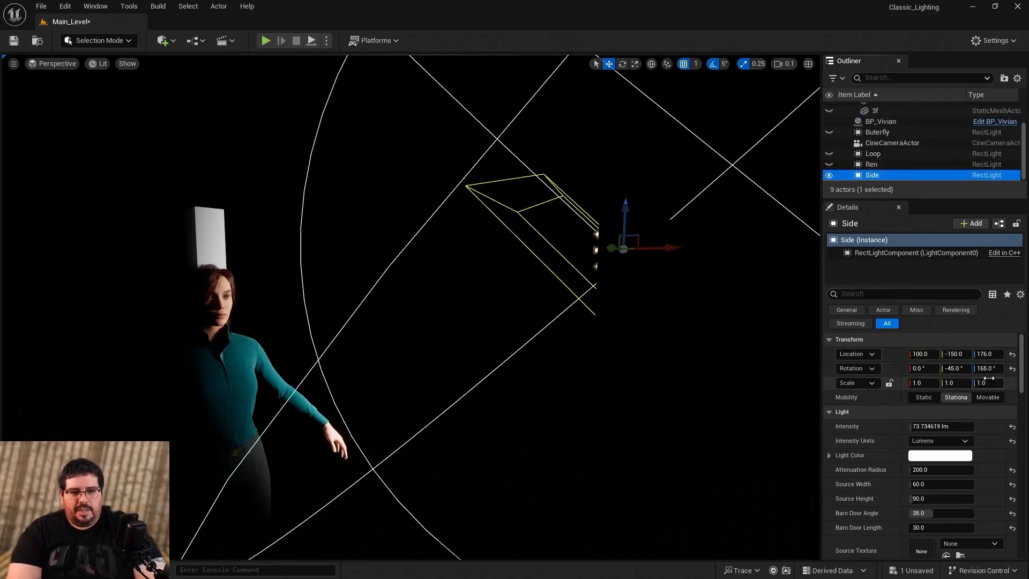
Reset the Side light's location and rotation to zero and frame the light in the viewport.
click(1012, 355)
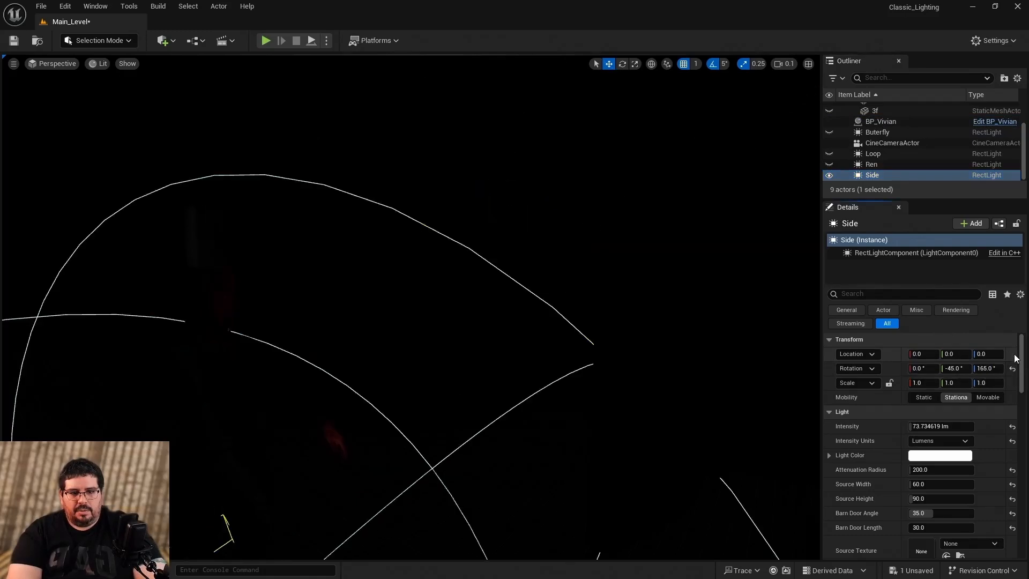
right_drag(563, 397, 486, 382)
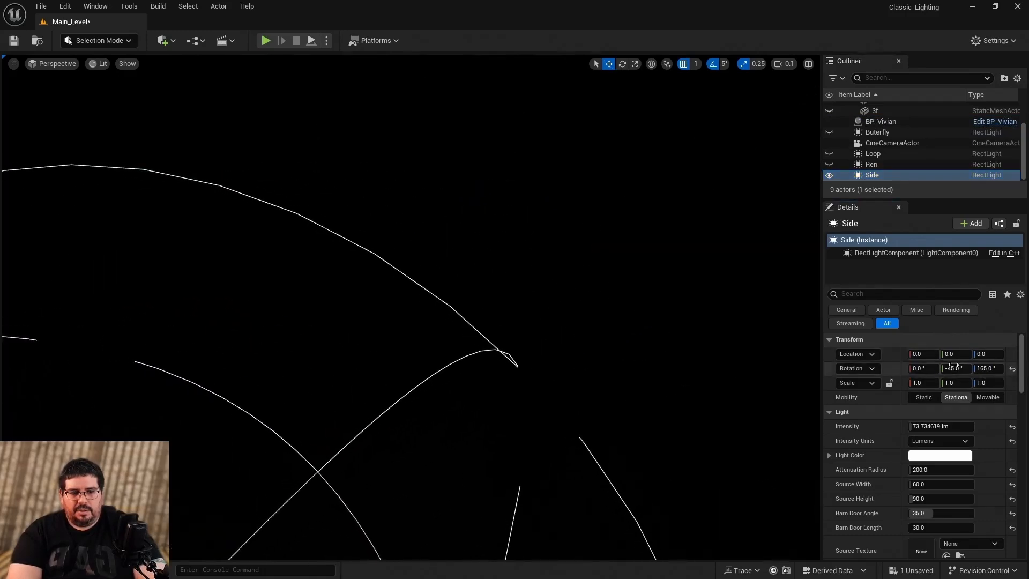
click(1013, 368)
key(f)
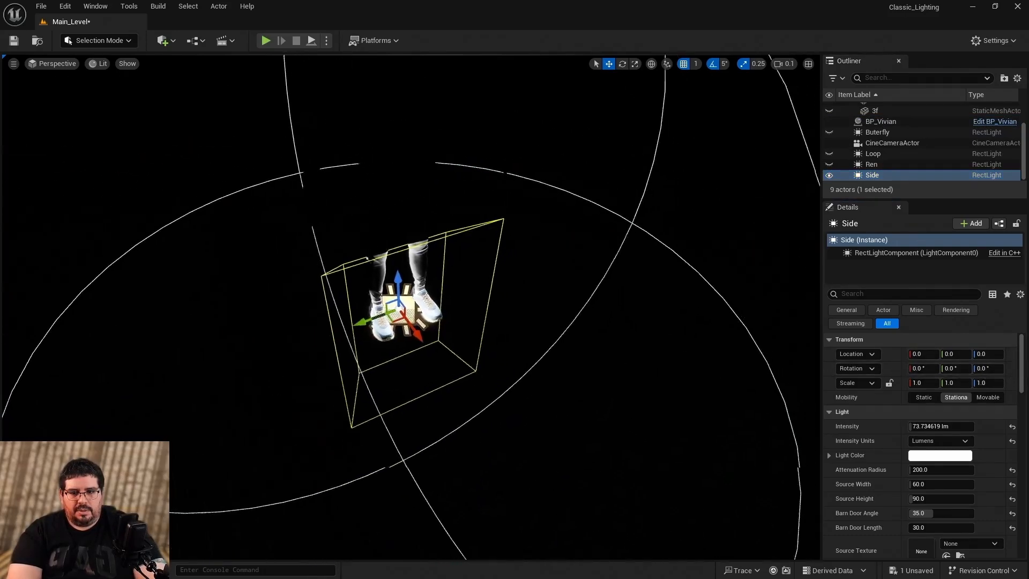
Turn the Side light about 180° around the vertical axis and raise it to Z 152.
right_drag(403, 380, 403, 375)
right_click(403, 377)
text(e)
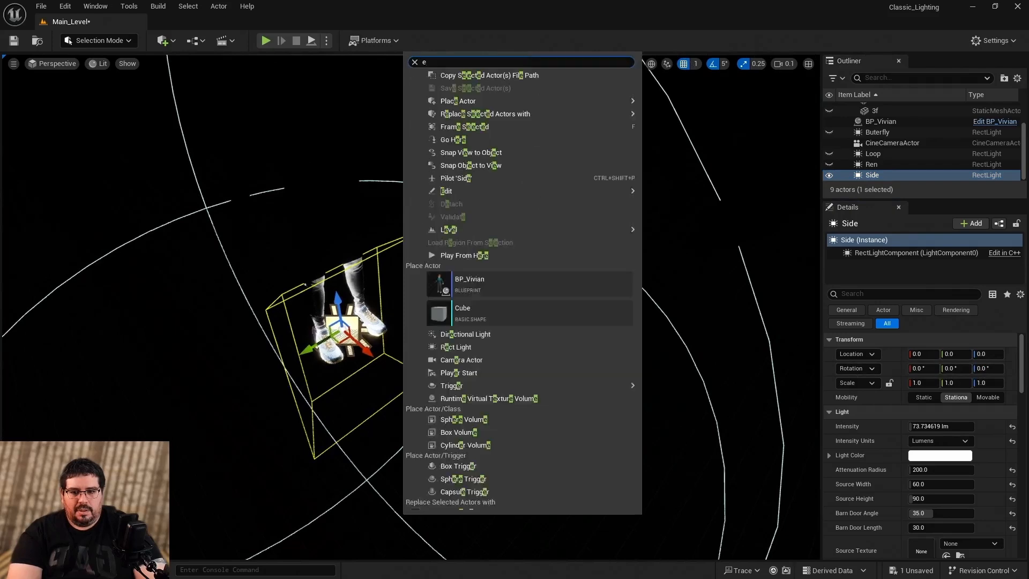
key(Escape)
key(e)
drag(355, 364, 289, 354)
scroll(386, 361, up, 1)
mouse_move(386, 362)
right_down()
mouse_move(395, 359)
mouse_move(370, 365)
mouse_move(384, 354)
mouse_move(375, 367)
right_up()
key(w)
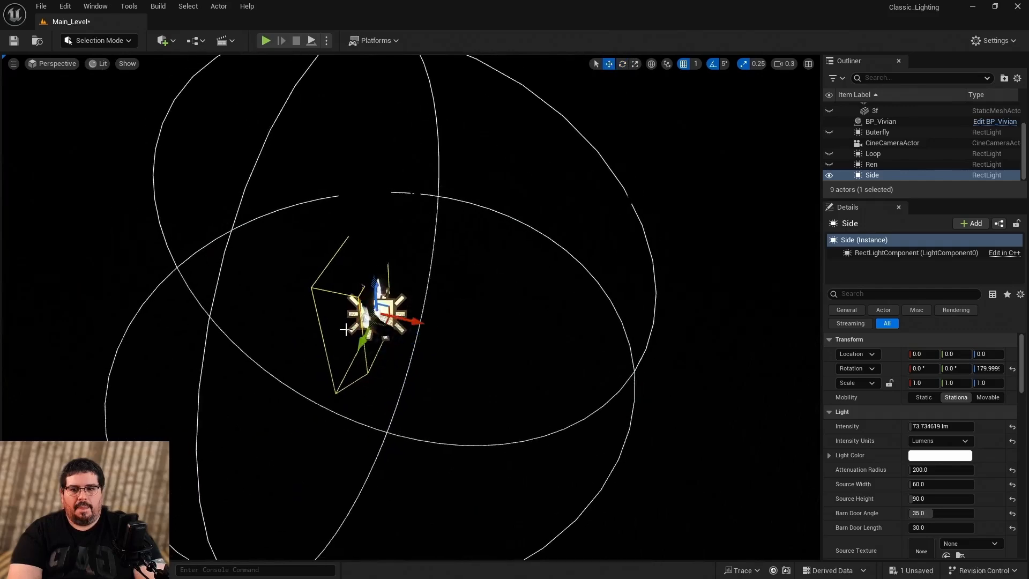
drag(374, 285, 372, 91)
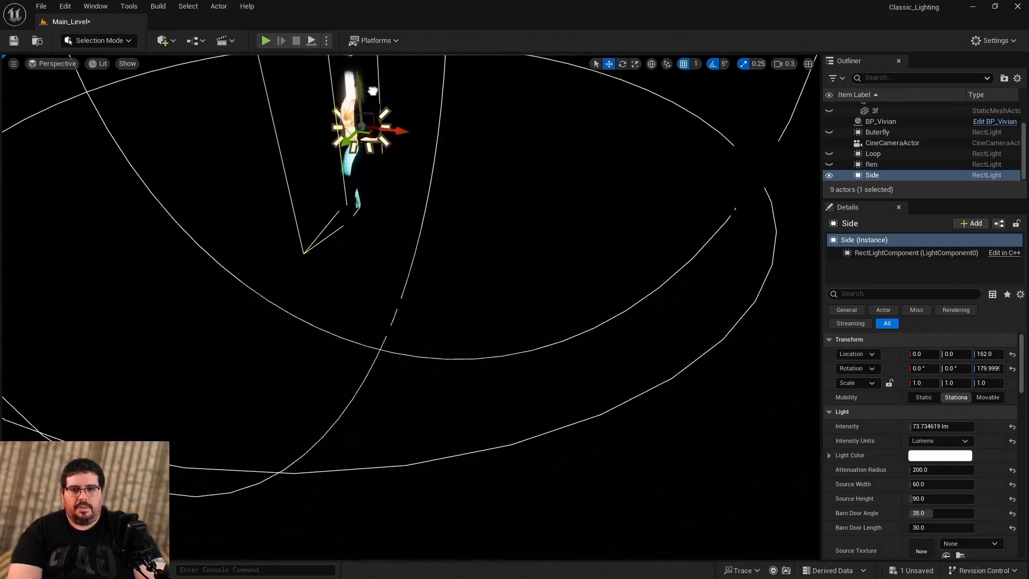
drag(383, 133, 461, 138)
mouse_move(461, 147)
right_down()
mouse_move(448, 154)
mouse_move(457, 159)
right_up()
key(ctrl+z)
Set the Side light's Z rotation to 90° and frame the light.
key(e)
drag(468, 240, 516, 238)
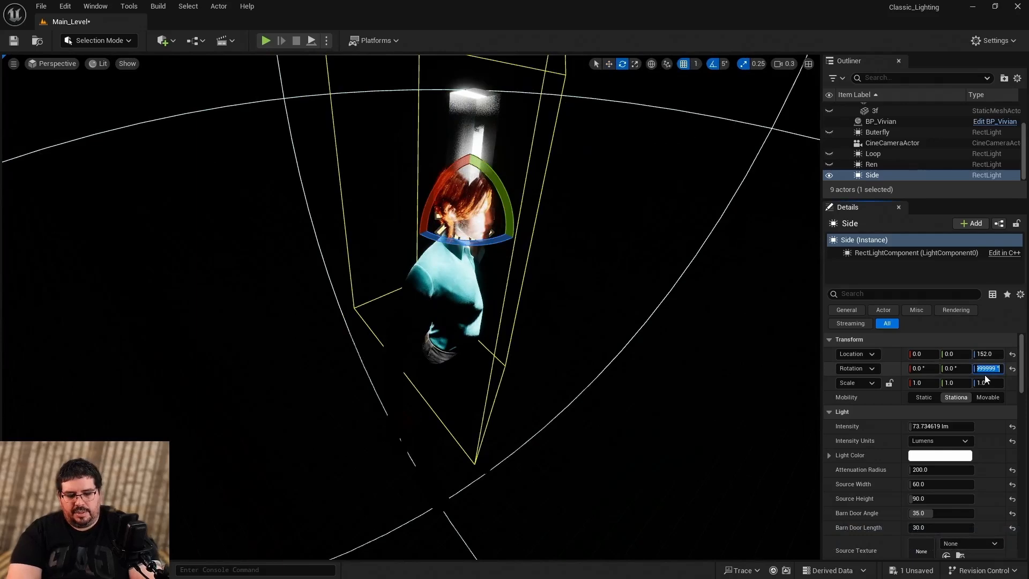
key(Return)
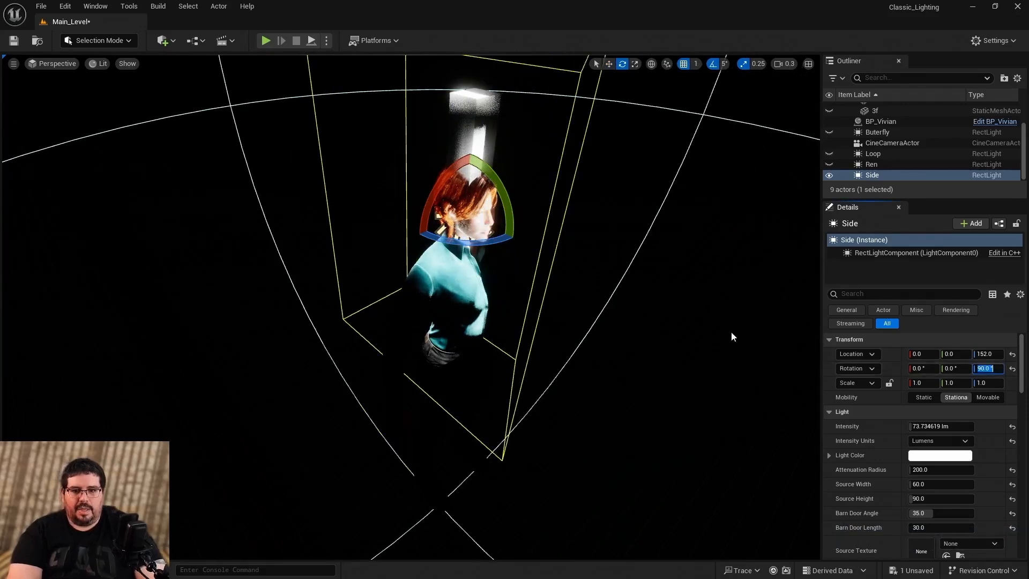
right_drag(731, 331, 683, 308)
key(f)
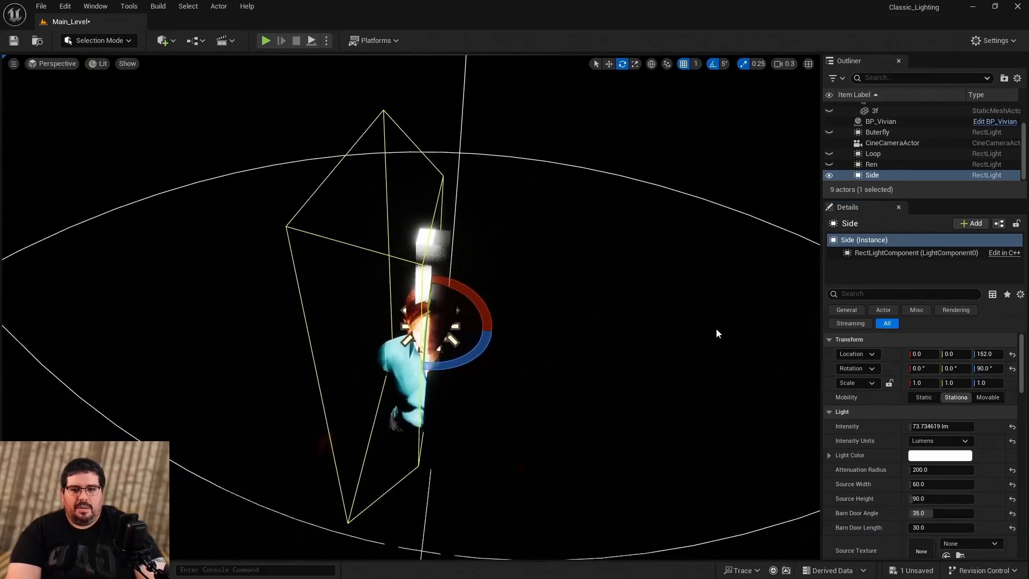
Hide the remaining visible cube in the Feet folder and collapse the folder.
scroll(925, 137, up, 3)
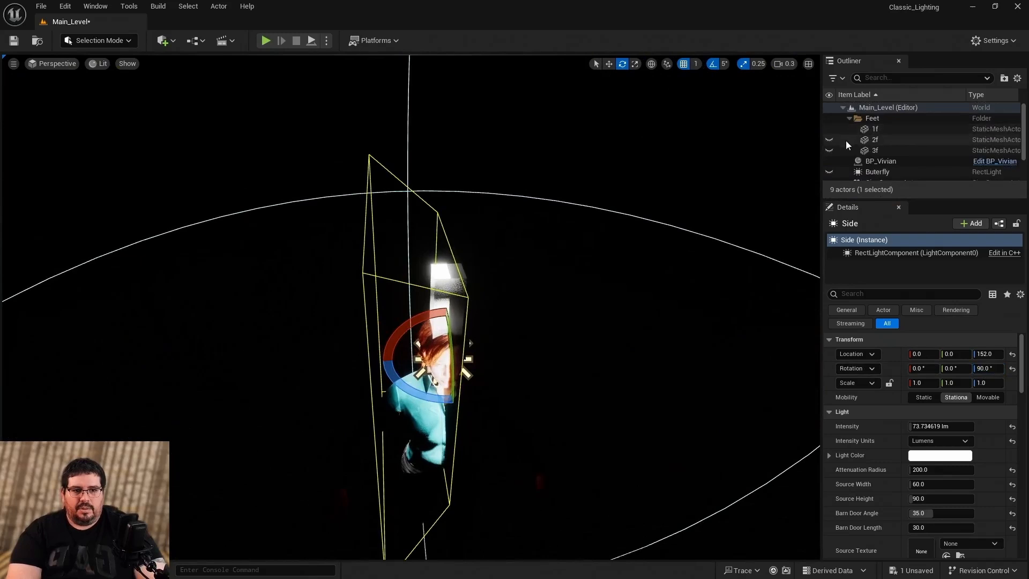
click(829, 141)
click(849, 118)
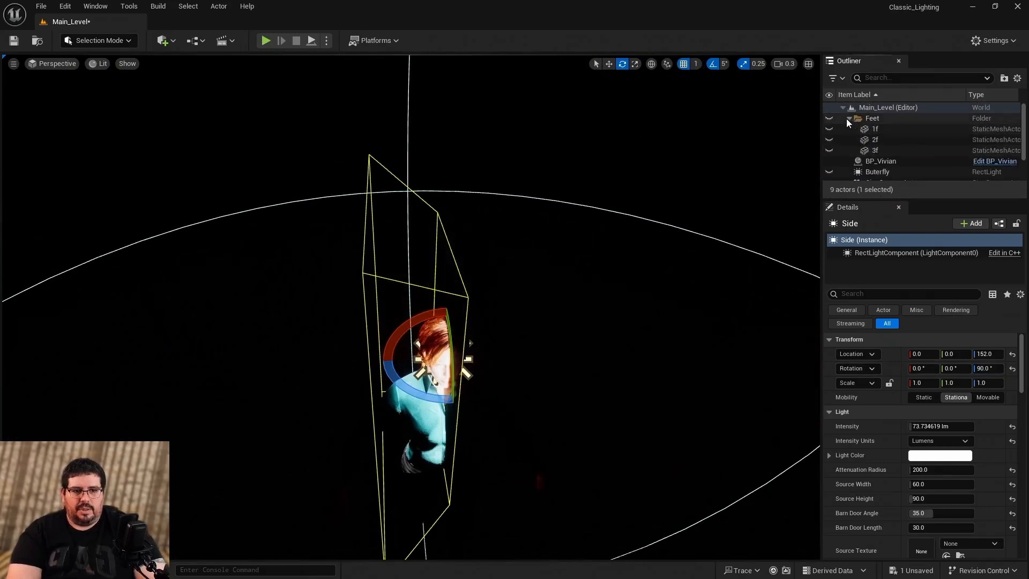
In the Right orthographic view, raise the Side light to Z 157, level with Vivian's head.
click(57, 66)
click(78, 152)
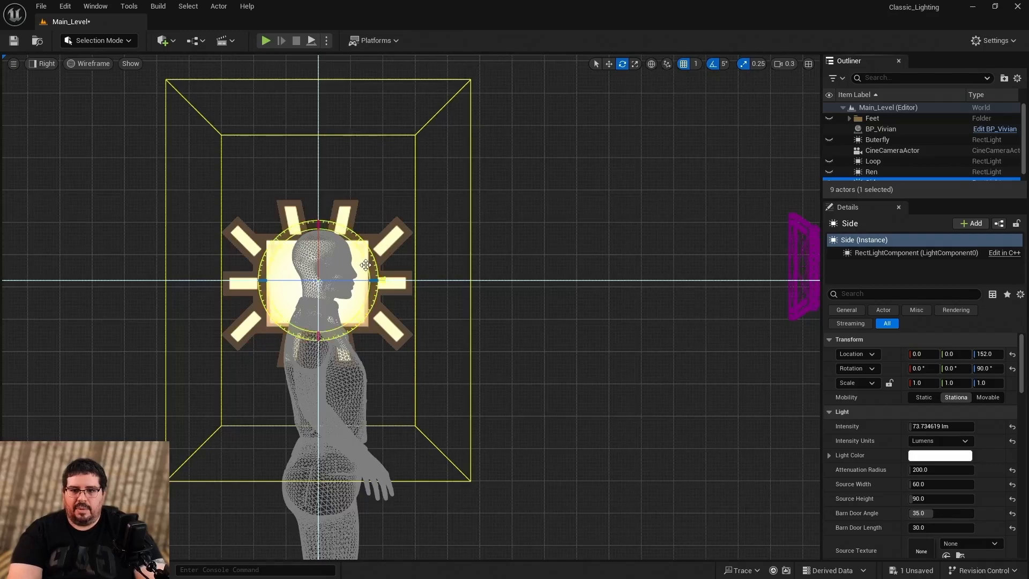
key(w)
right_drag(356, 295, 333, 300)
scroll(300, 308, up, 5)
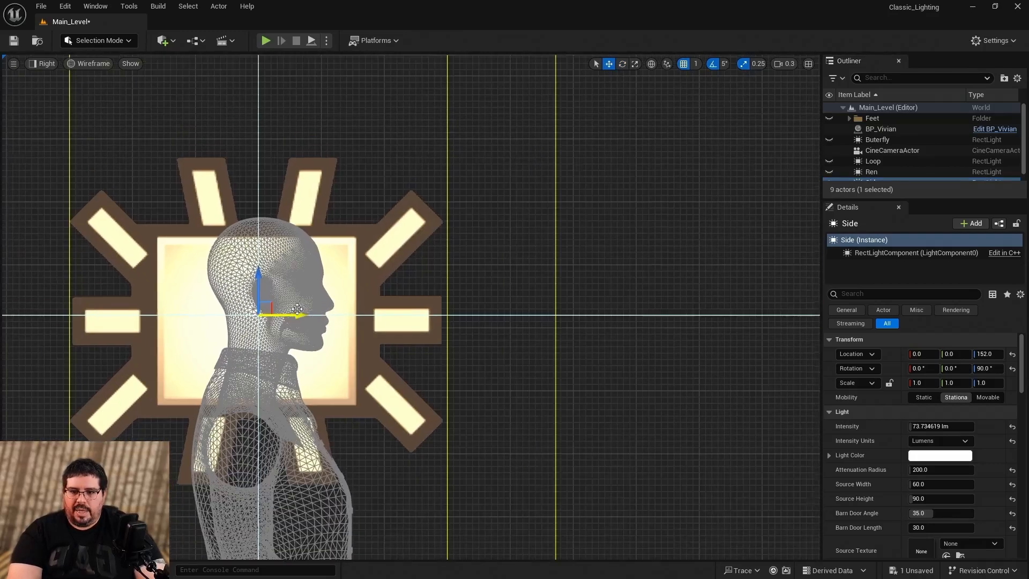
scroll(298, 309, up, 2)
drag(241, 280, 241, 233)
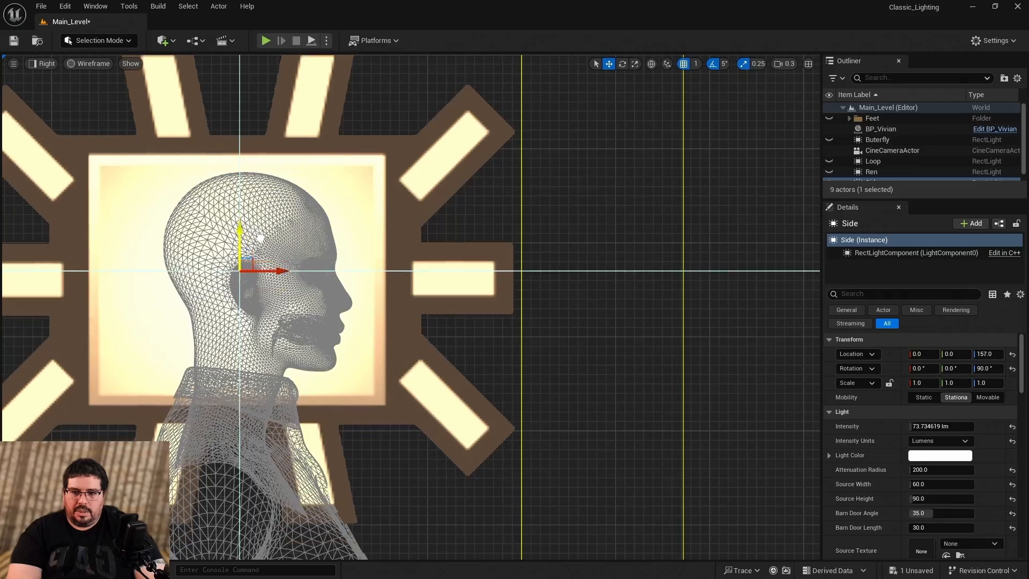
scroll(436, 315, down, 2)
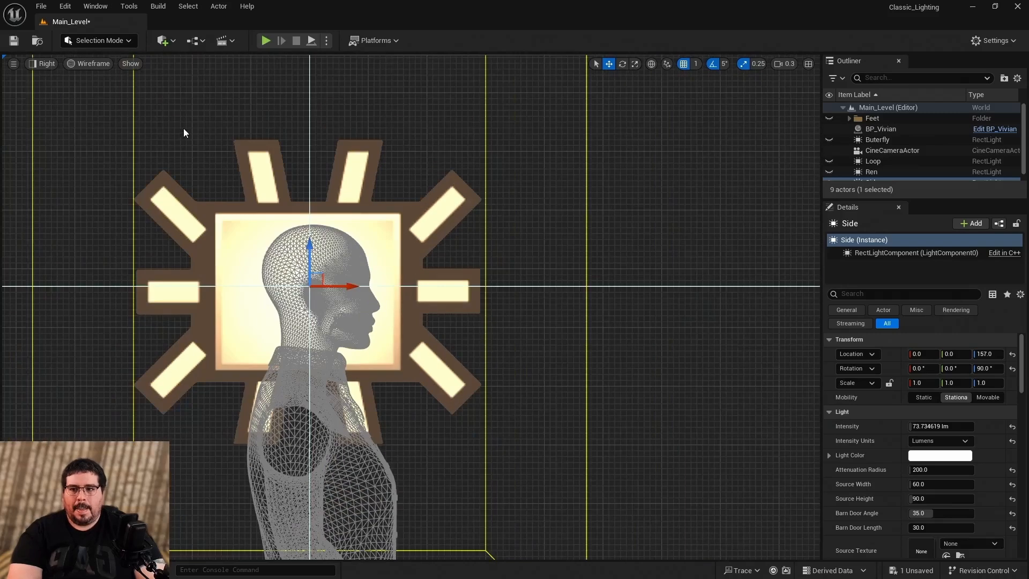
Look through the CineCameraActor and move the Side light out beside Vivian to Y -165.
click(49, 63)
click(60, 96)
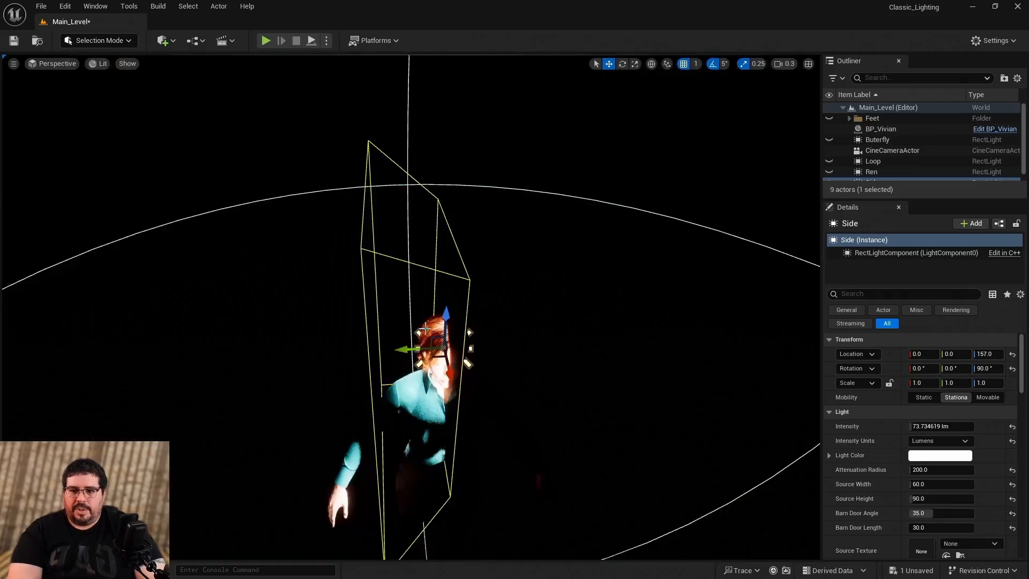
click(49, 64)
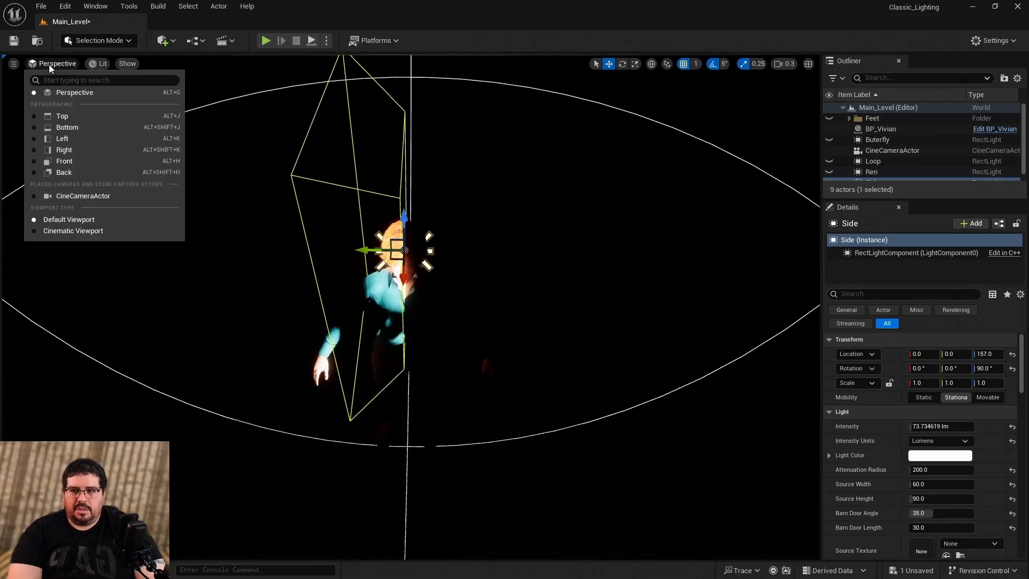
click(109, 201)
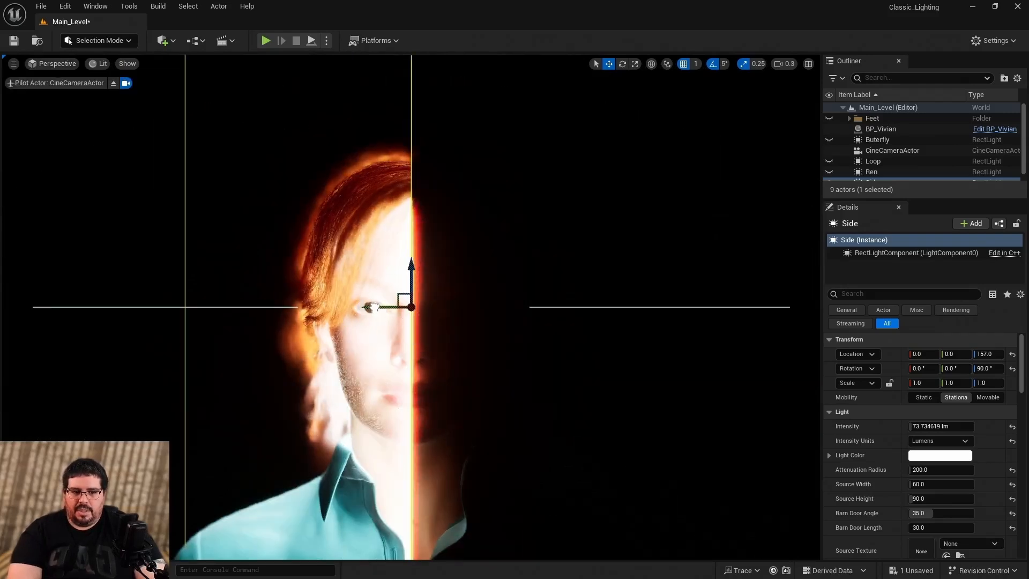
drag(370, 307, 702, 327)
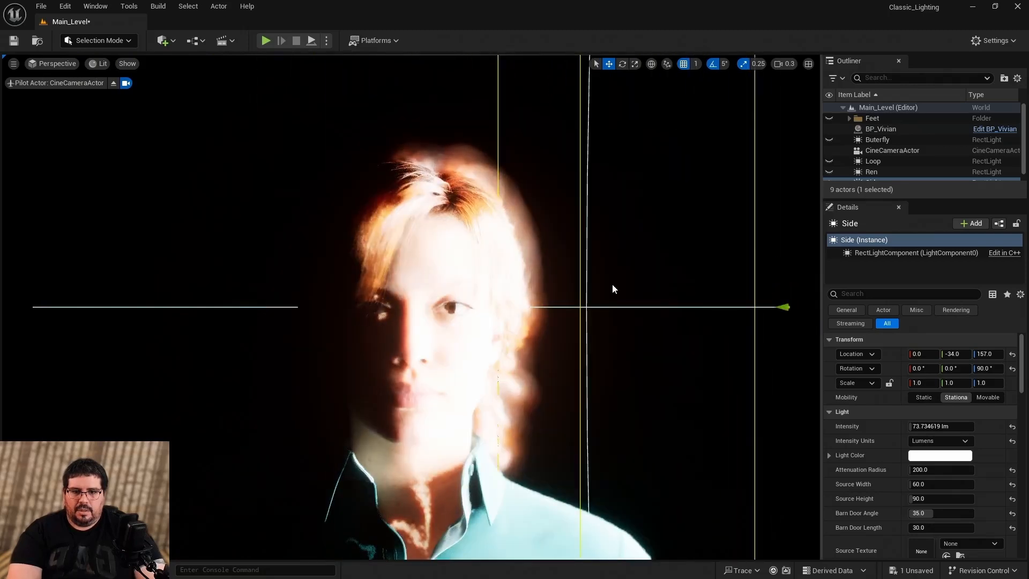
mouse_move(956, 354)
mouse_down()
mouse_move(900, 354)
mouse_move(955, 355)
mouse_up()
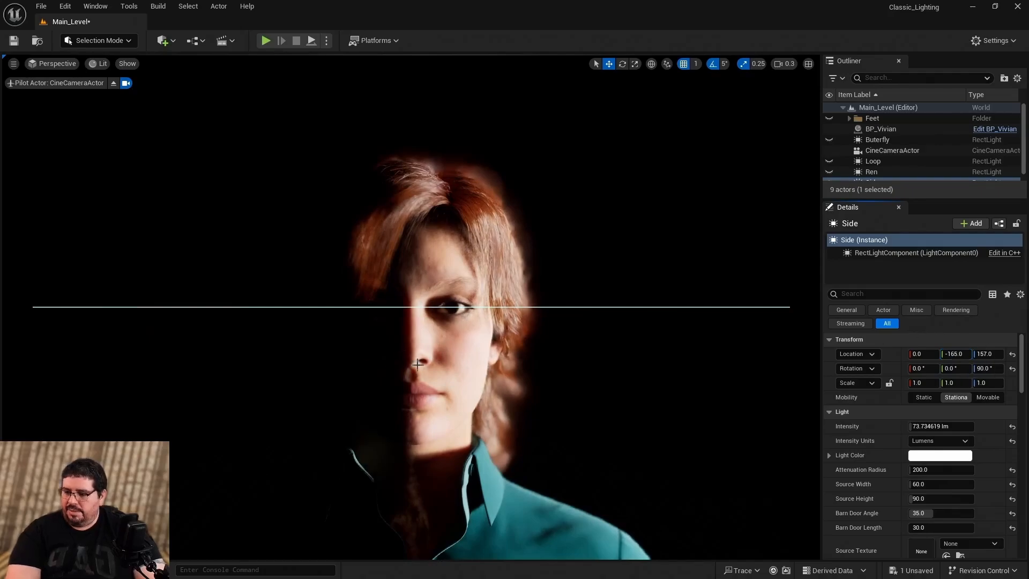
click(460, 344)
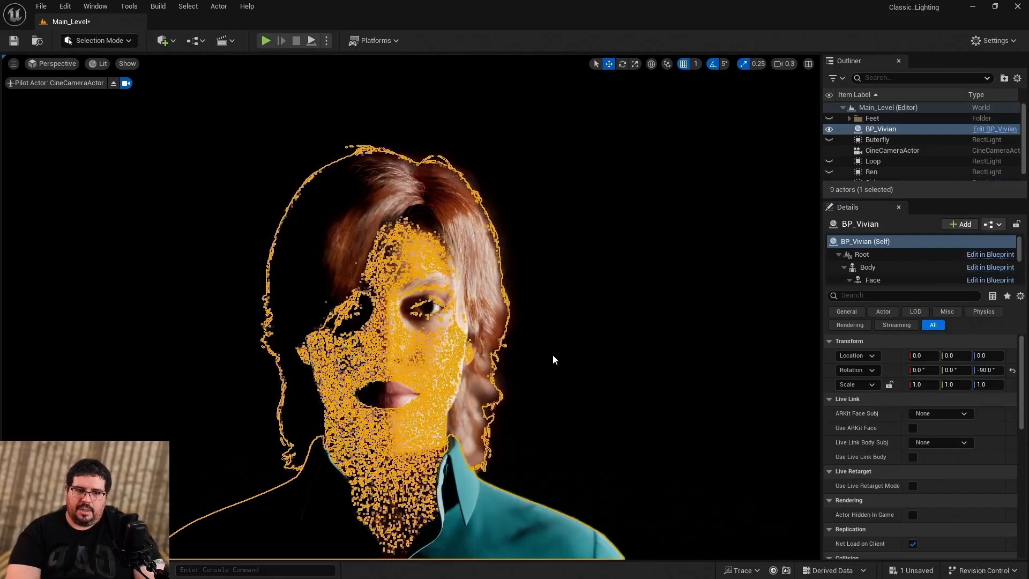
click(613, 389)
key(ctrl+z)
key(ctrl+z)
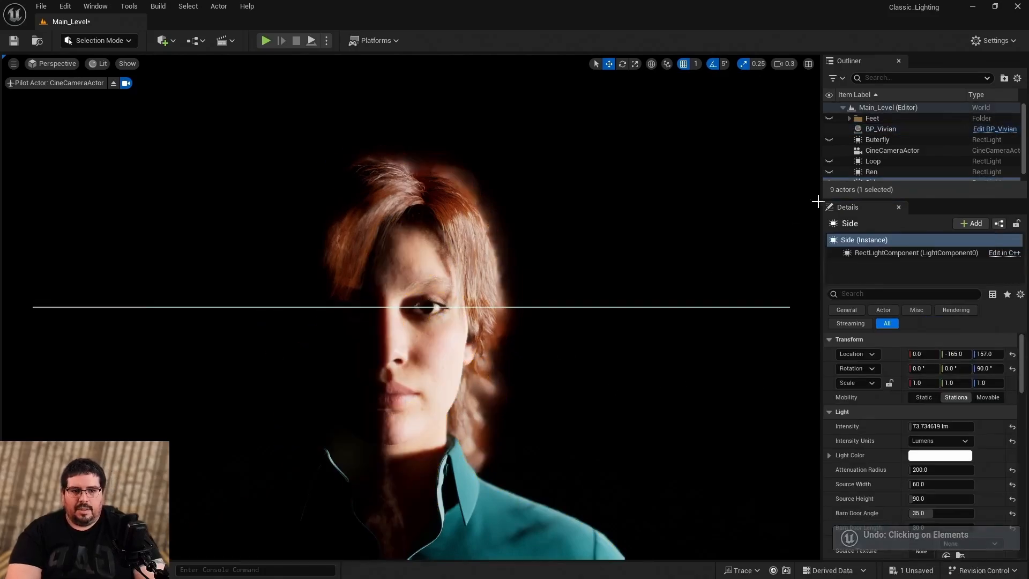
Select the Side light and bring it closer to Vivian's face at Y -79.
scroll(880, 171, down, 1)
click(880, 172)
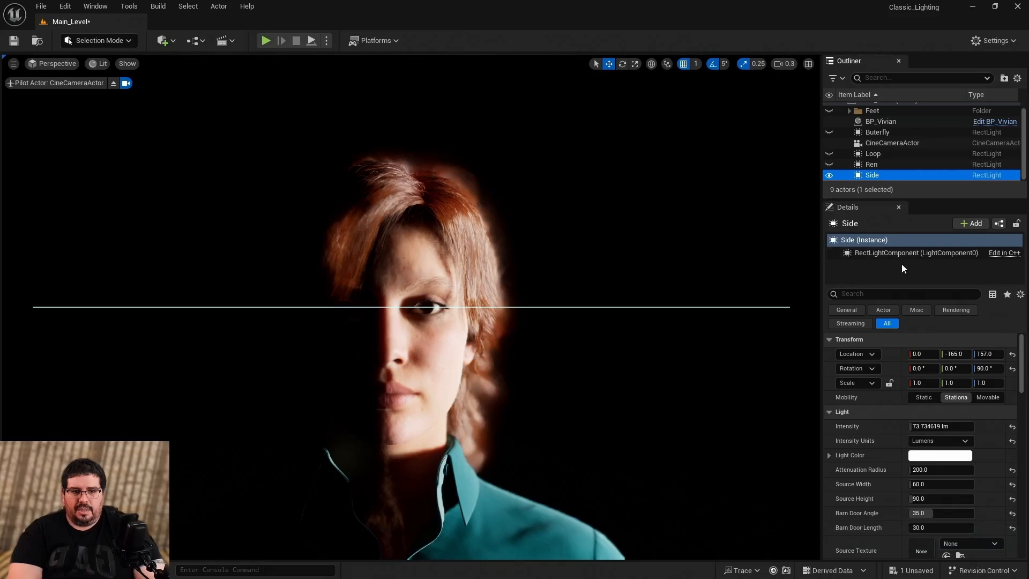
drag(956, 353, 967, 354)
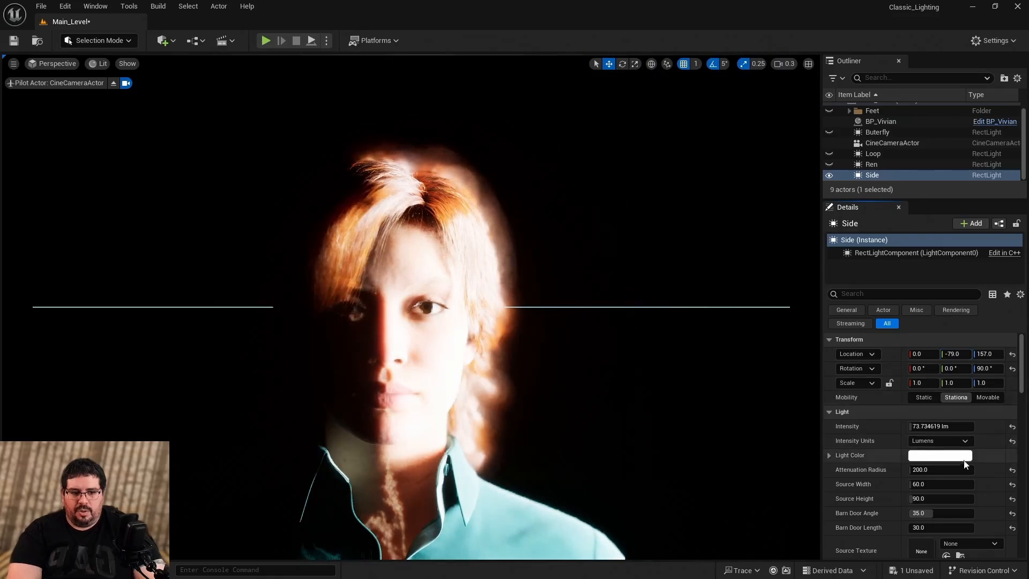
Try attenuation radii of 100, 80 and 90 on the Side light, and deselect it to judge the shadow.
mouse_move(943, 470)
mouse_down()
mouse_move(954, 470)
mouse_move(933, 469)
mouse_move(954, 468)
mouse_up()
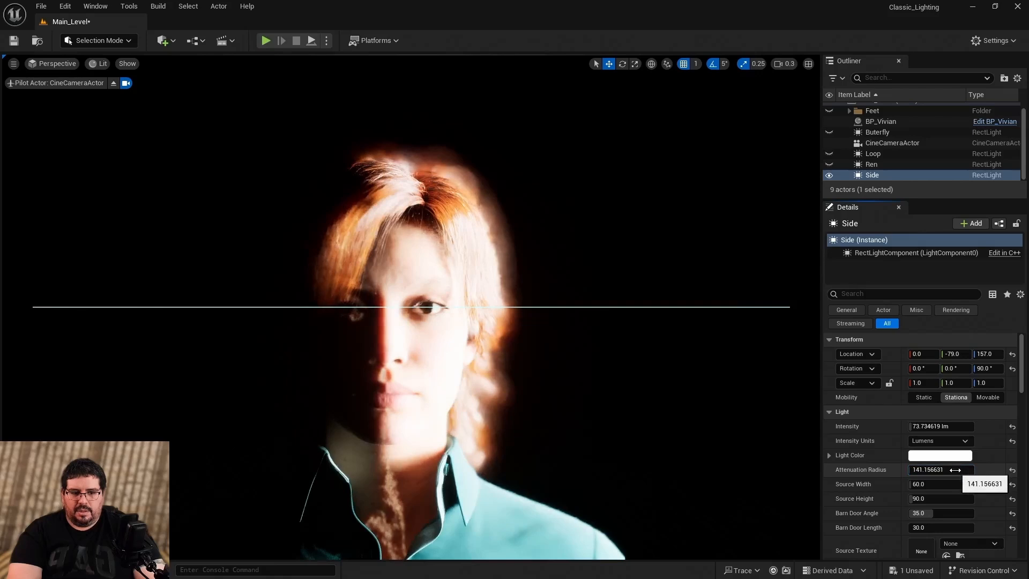
click(955, 471)
text(100)
key(Return)
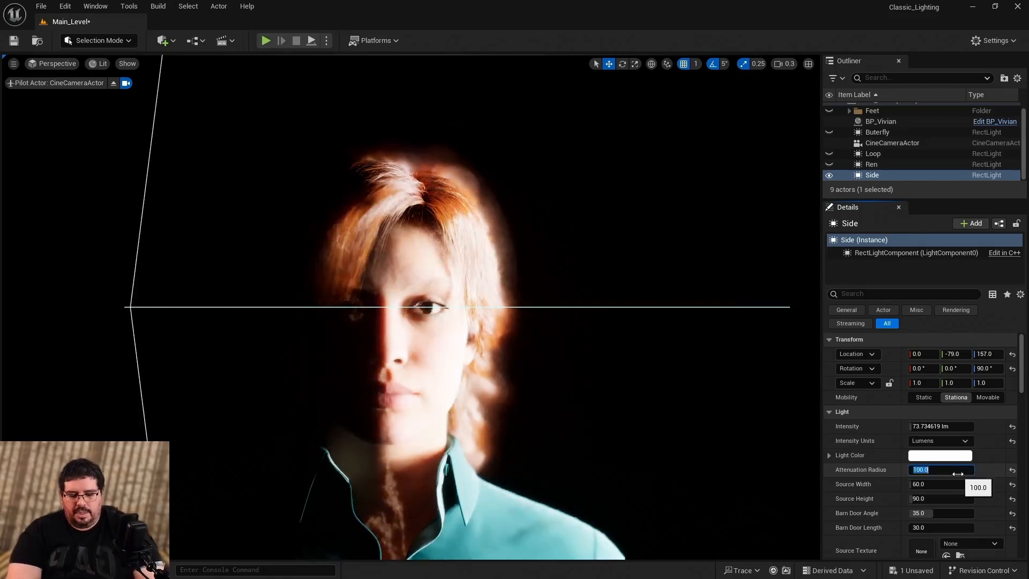
text(80)
key(Return)
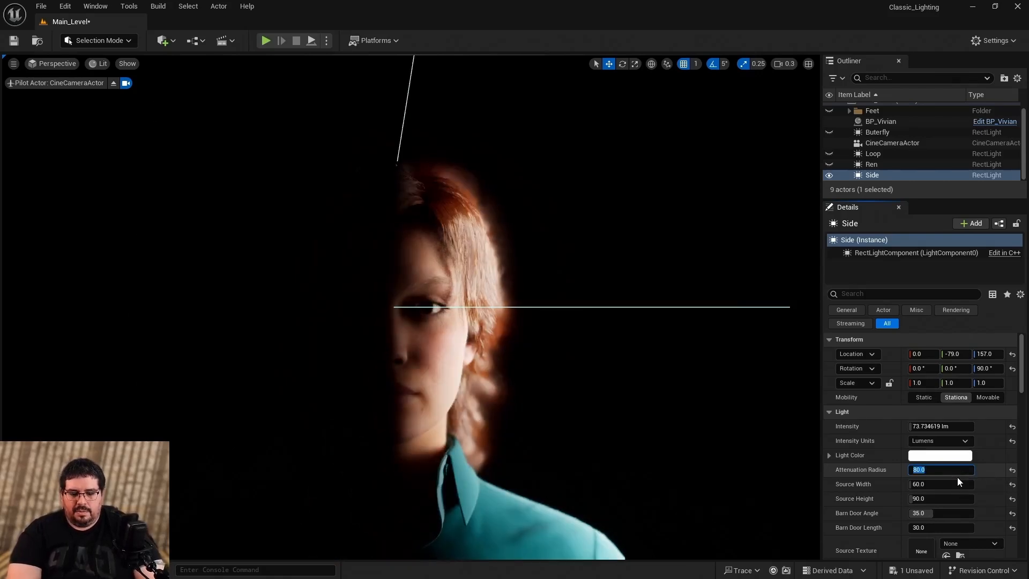
text(90)
key(Return)
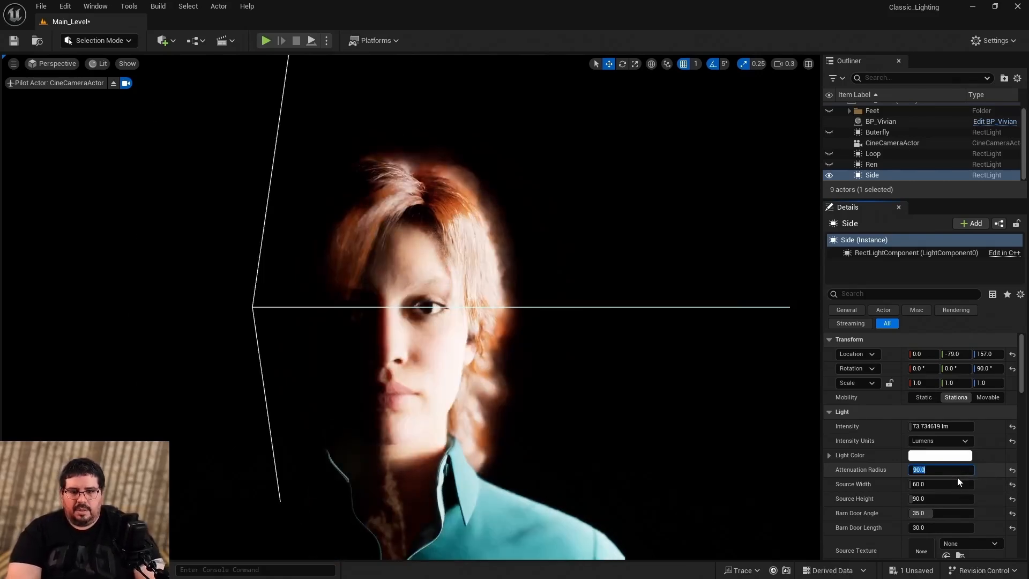
click(677, 419)
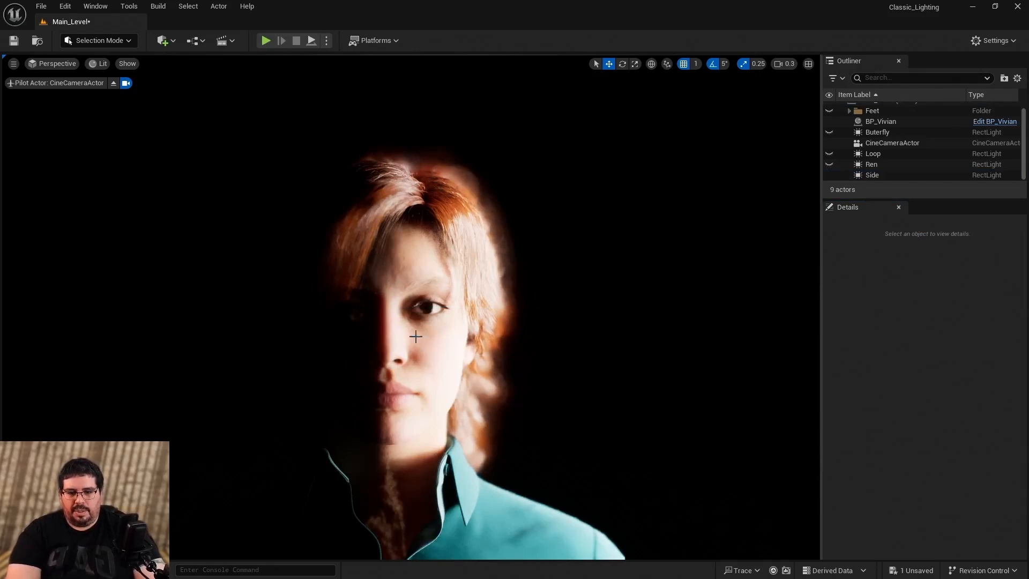
Reselect the Side light, test an attenuation radius of 80, settle it at 85, and deselect the light.
click(881, 172)
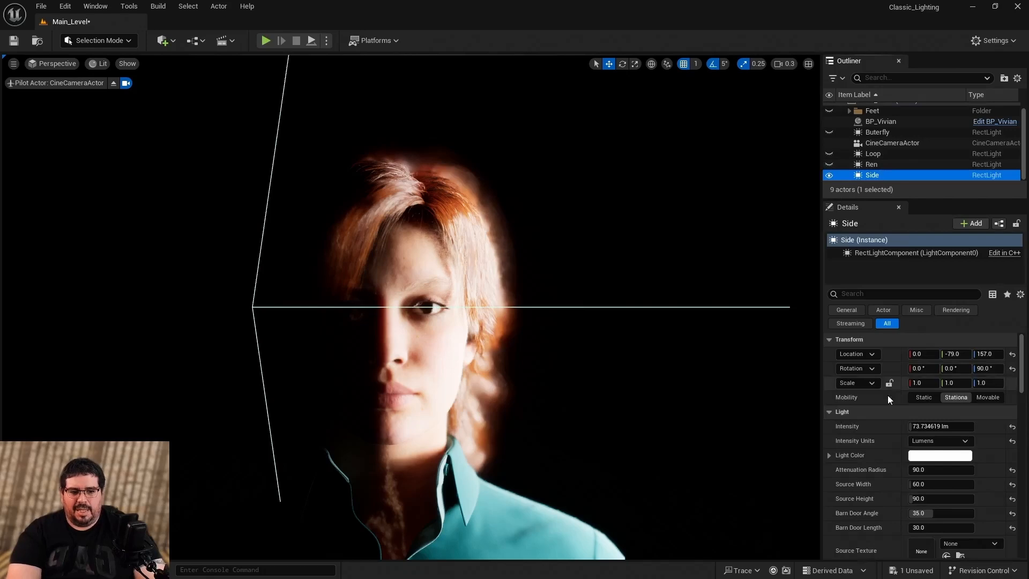
click(941, 471)
text(80)
key(Return)
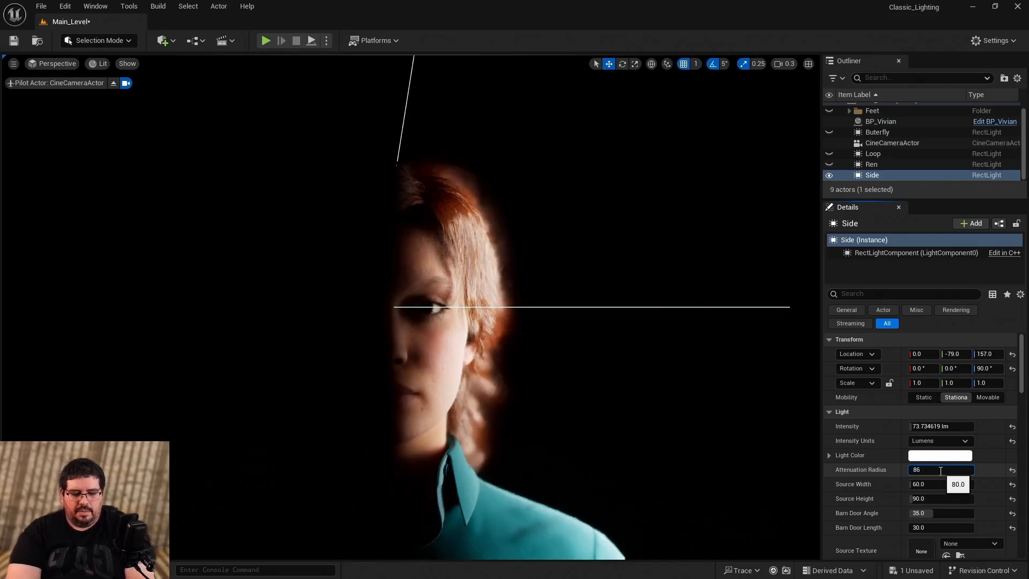
key(Return)
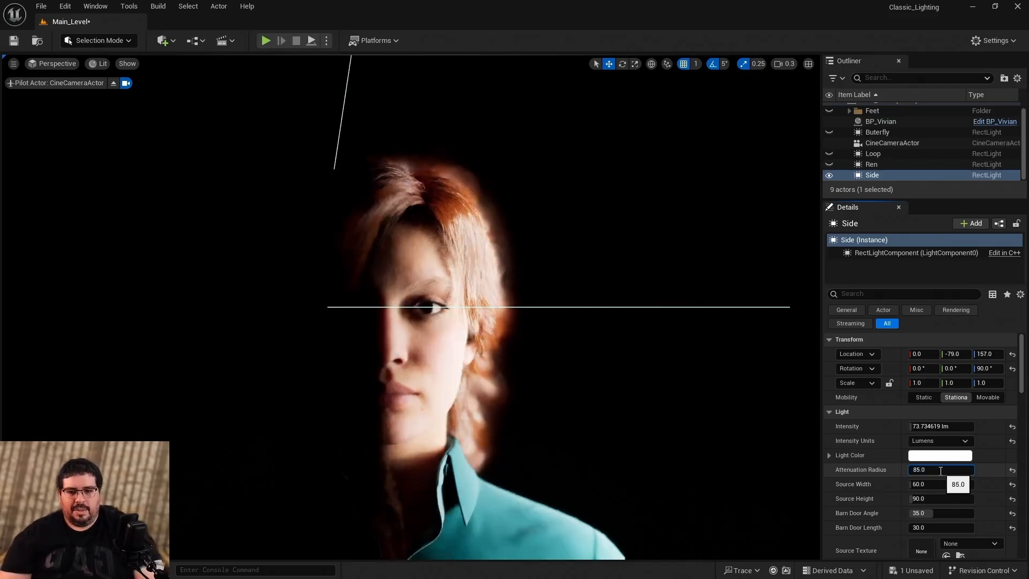
click(716, 391)
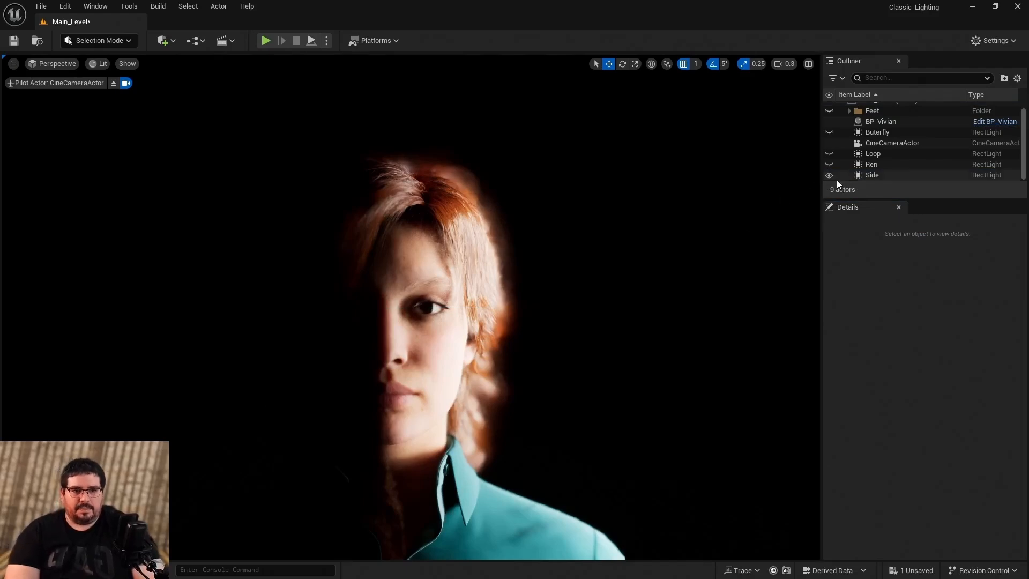
Show the Ren light and, outside the camera view, duplicate it along the X axis to X -35.
double_click(834, 166)
right_drag(746, 191, 723, 165)
alt+drag(723, 166, 515, 164)
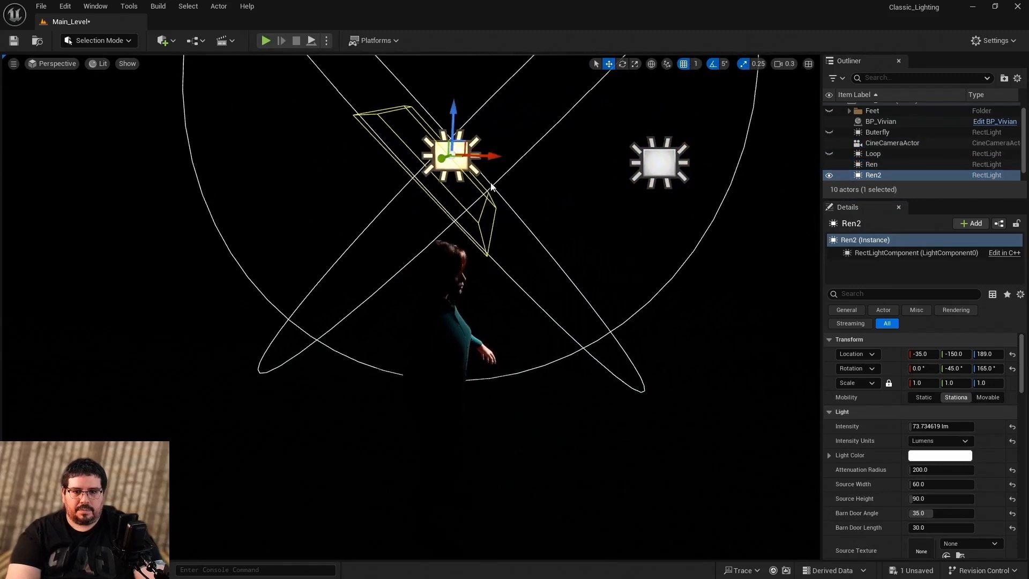
click(878, 176)
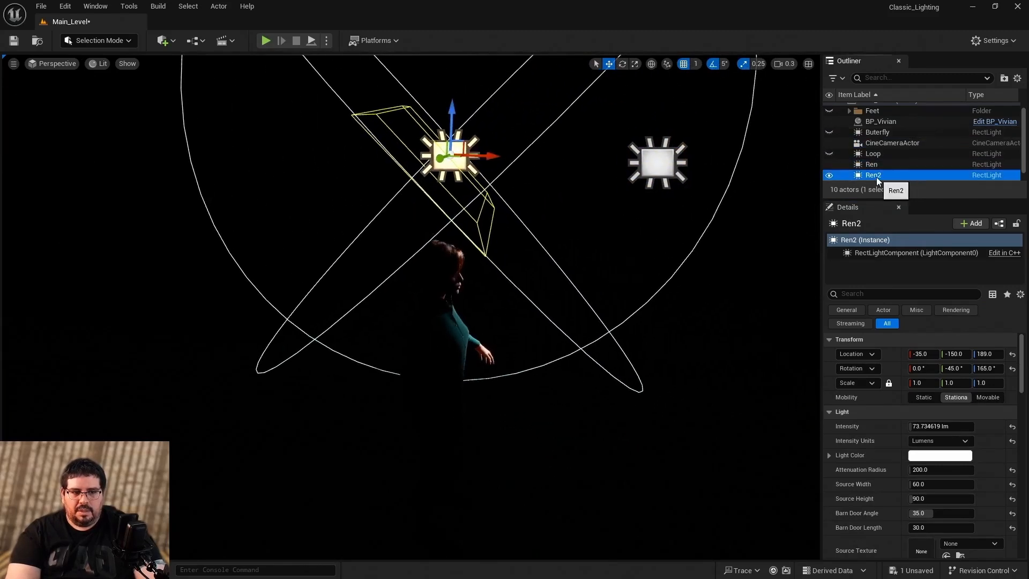
Rename the duplicated Ren light as Rim and hide the original Ren light.
click(876, 177)
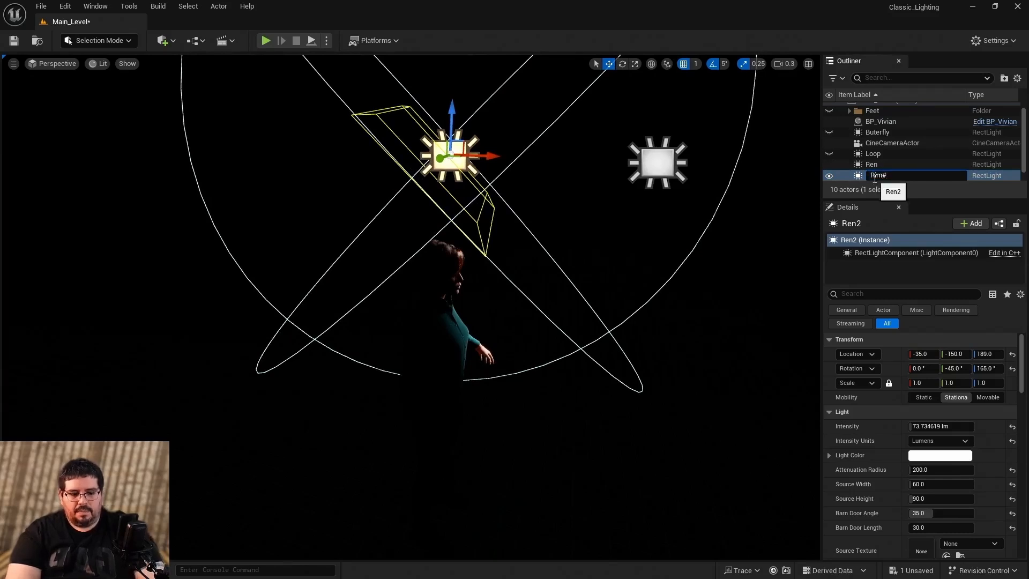
key(Return)
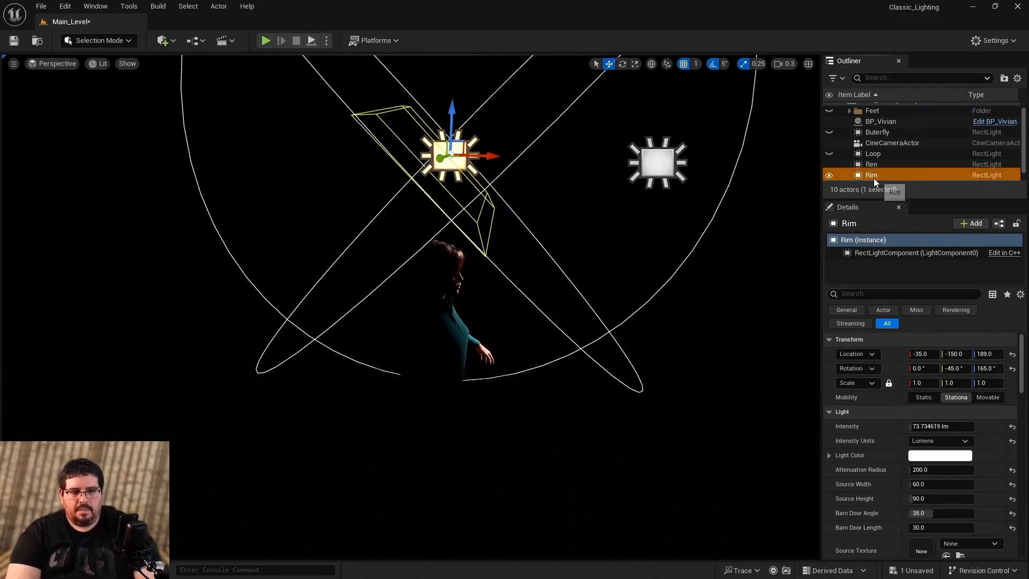
click(830, 164)
Reset the Rim light's location and rotation to their default zero values.
mouse_move(551, 167)
right_down()
mouse_move(504, 171)
mouse_move(549, 165)
right_up()
right_drag(669, 132, 713, 131)
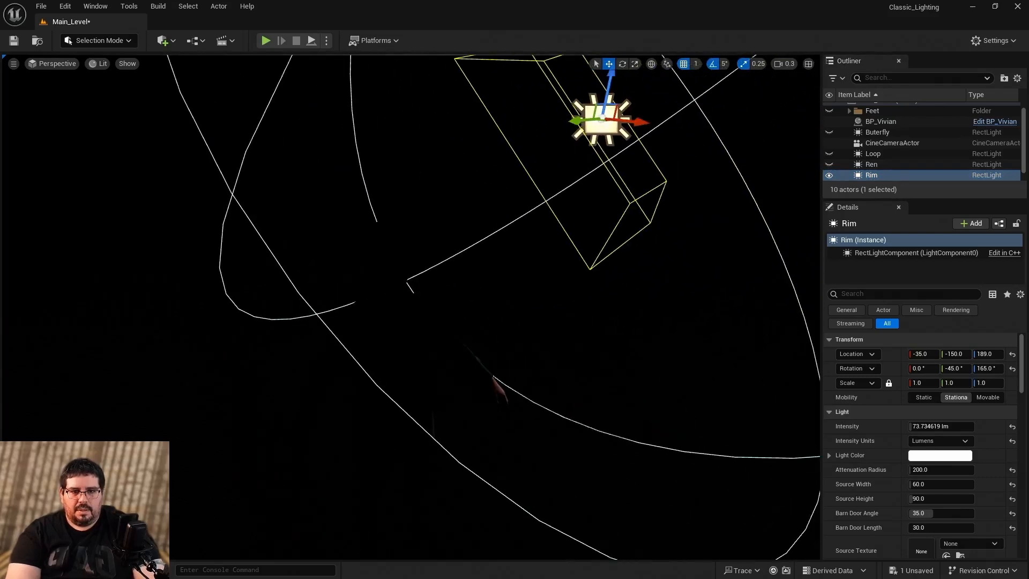
click(1011, 354)
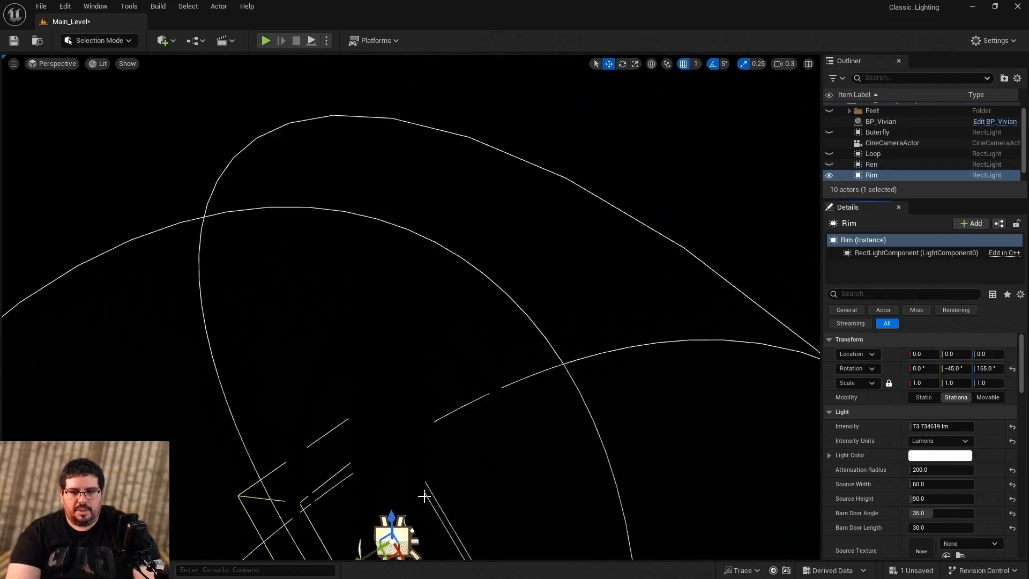
right_drag(424, 496, 410, 454)
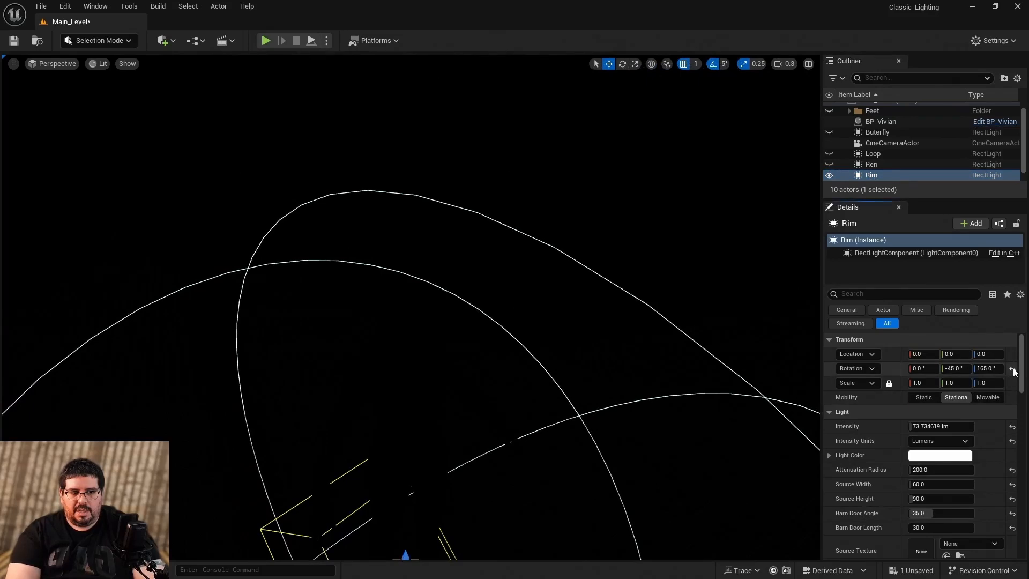
click(1012, 369)
right_drag(490, 485, 500, 513)
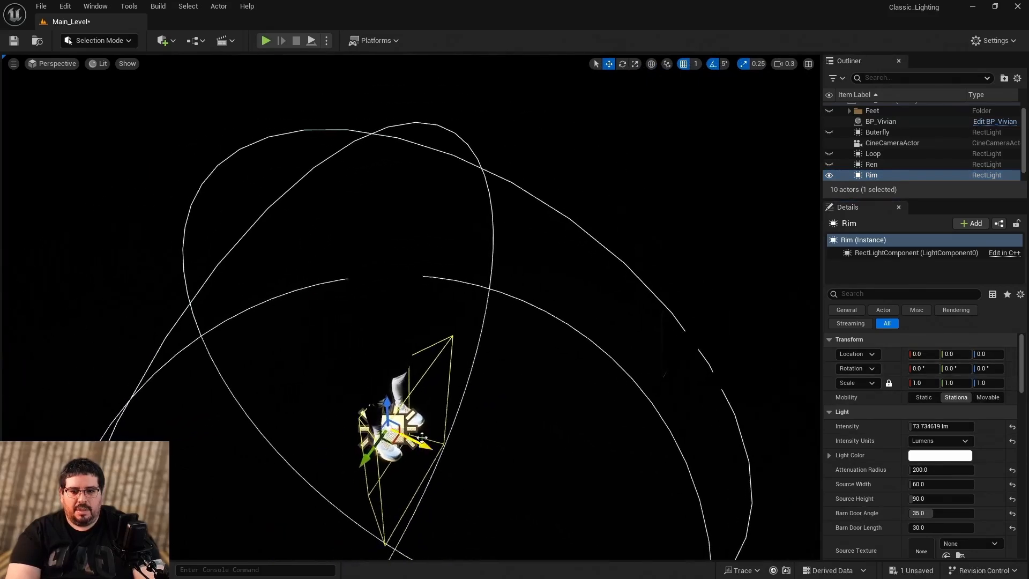
right_drag(458, 439, 466, 475)
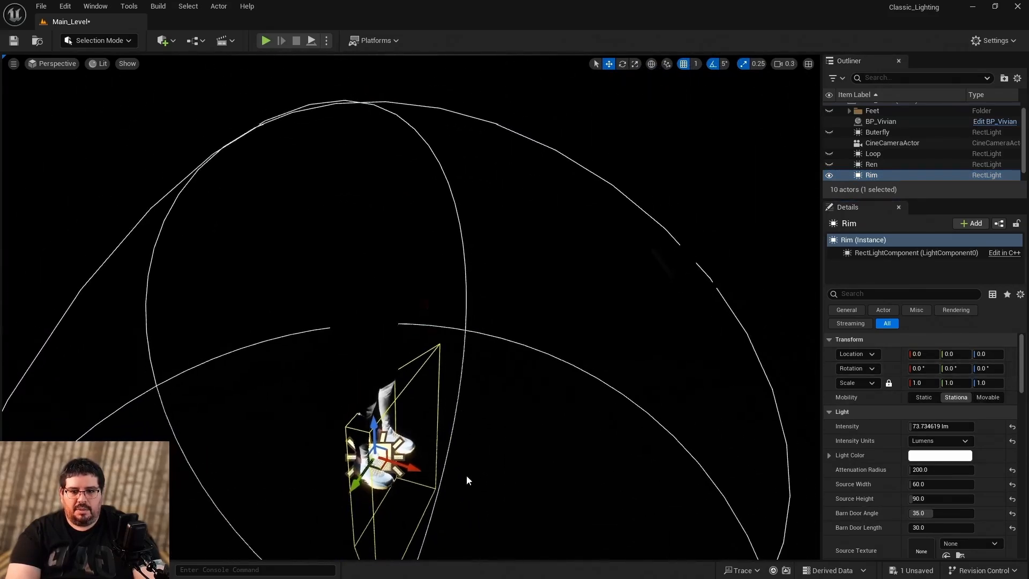
Move the Rim light behind Vivian to X -92 and raise it to Z 125.
drag(406, 467, 286, 425)
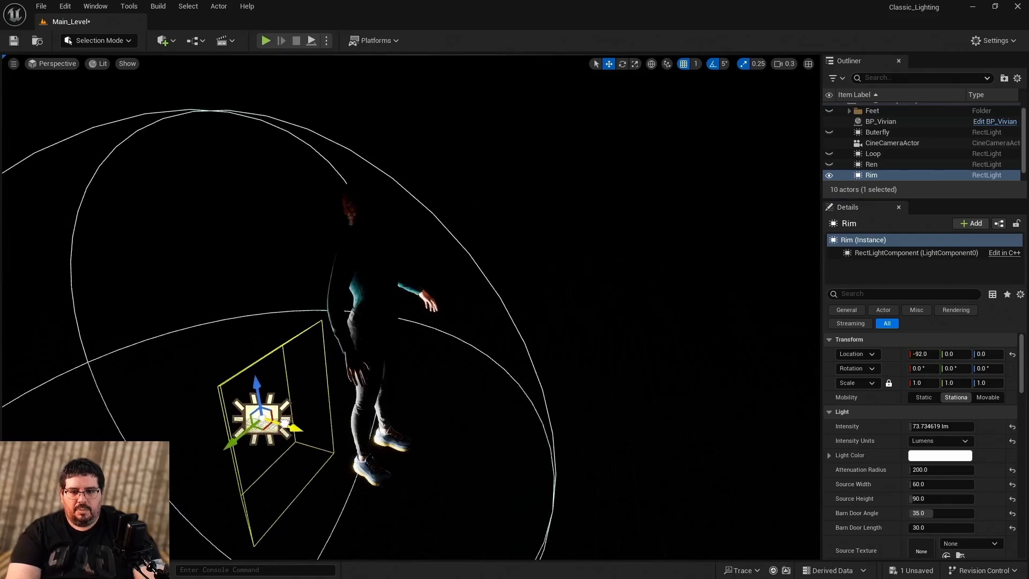
right_drag(249, 395, 256, 402)
drag(234, 400, 265, 227)
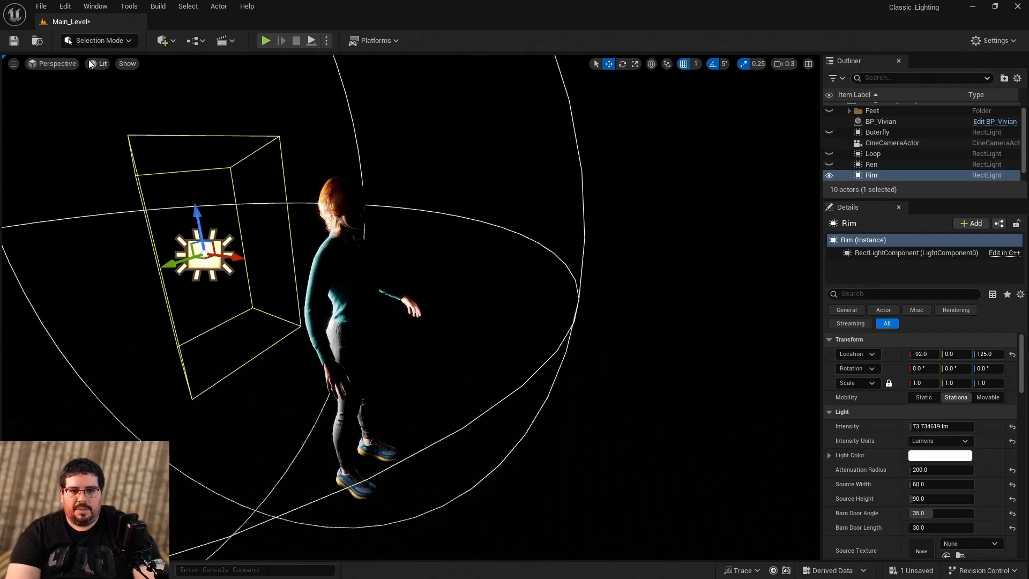
Look through the CineCameraActor and raise the Rim light behind Vivian's head to Z 158.
click(24, 64)
click(124, 197)
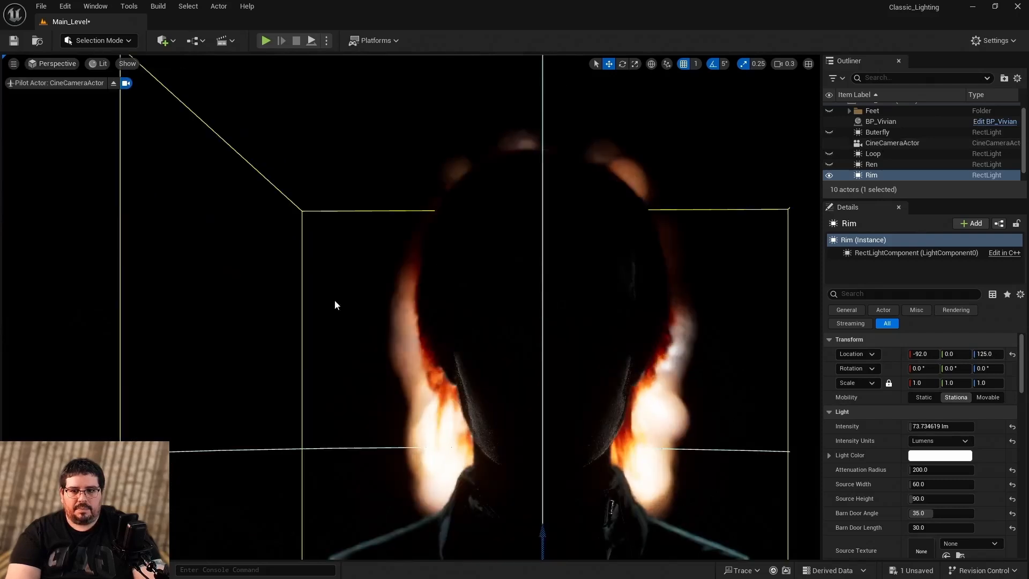
click(889, 155)
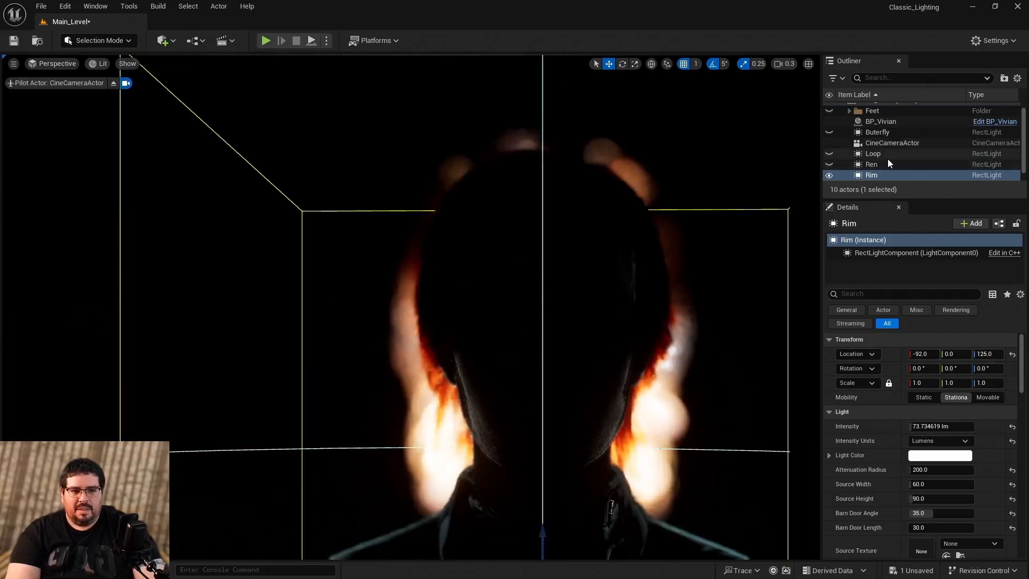
click(889, 175)
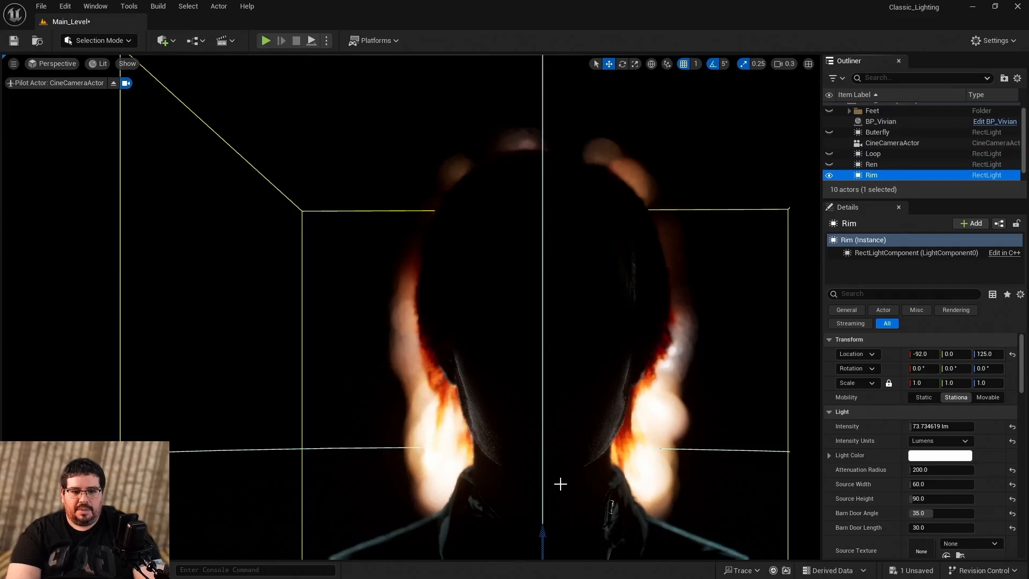
drag(543, 542, 644, 272)
Move the Rim light farther behind Vivian, trying X -178 and settling at X -160.
click(926, 354)
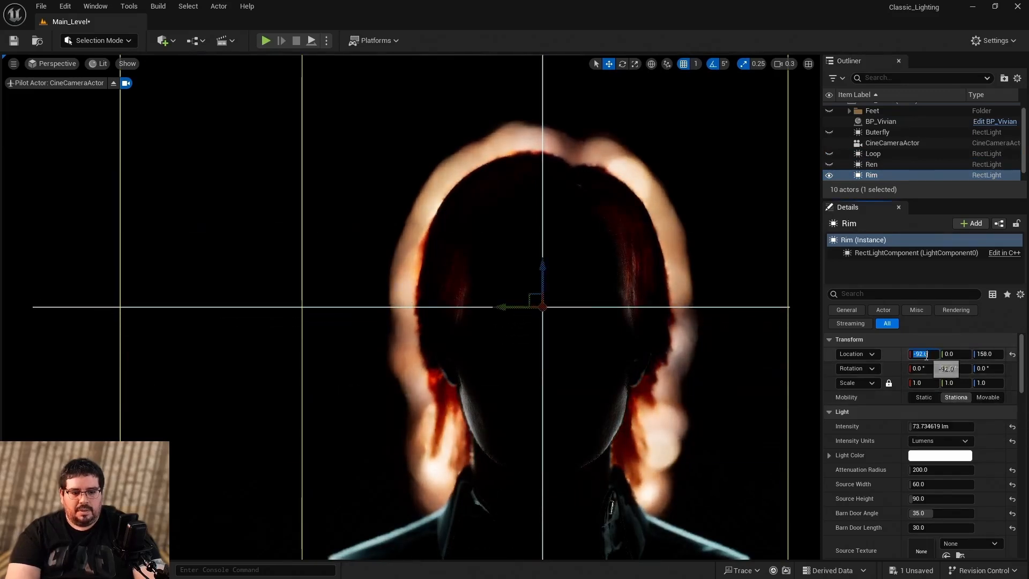
text(-90)
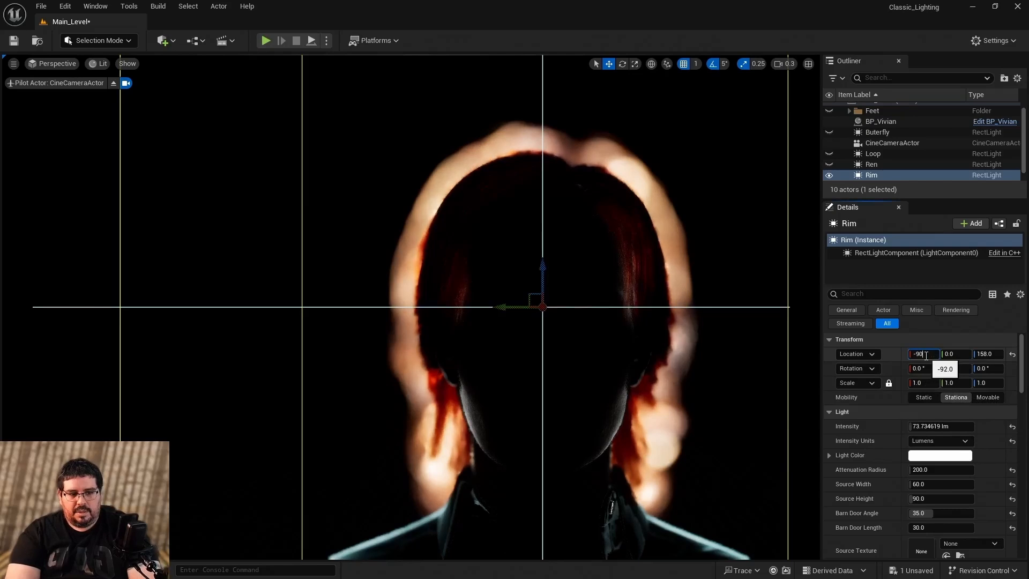
key(BackSpace)
key(BackSpace)
text(178)
key(Return)
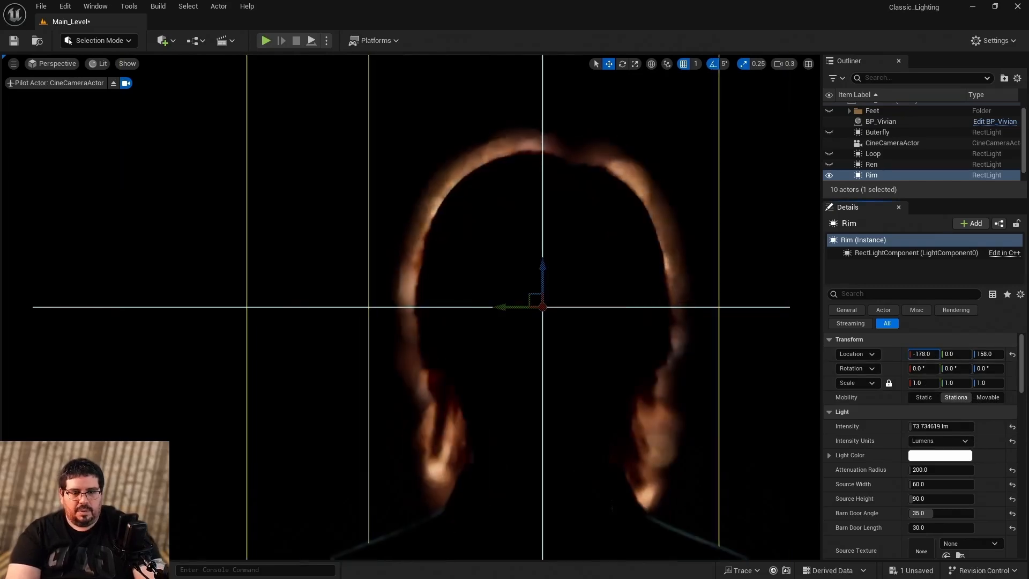
mouse_move(923, 354)
mouse_down()
mouse_move(933, 354)
mouse_move(922, 358)
mouse_up()
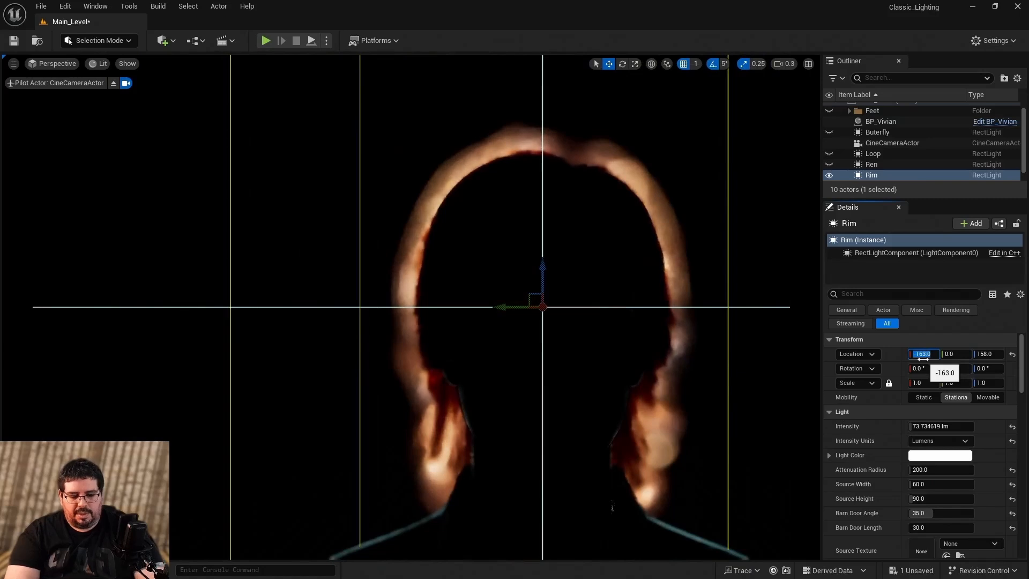
text(-160)
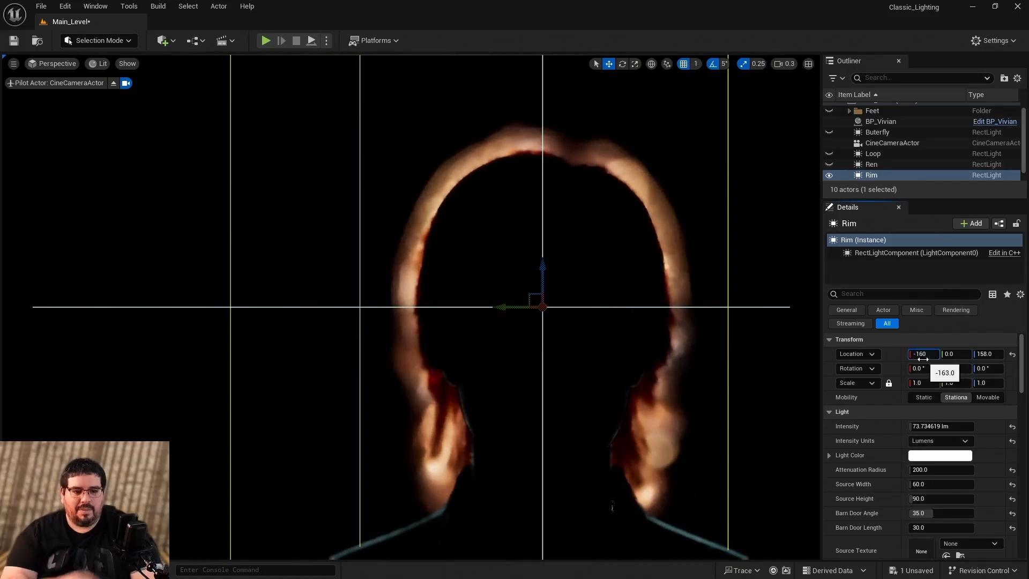
key(Return)
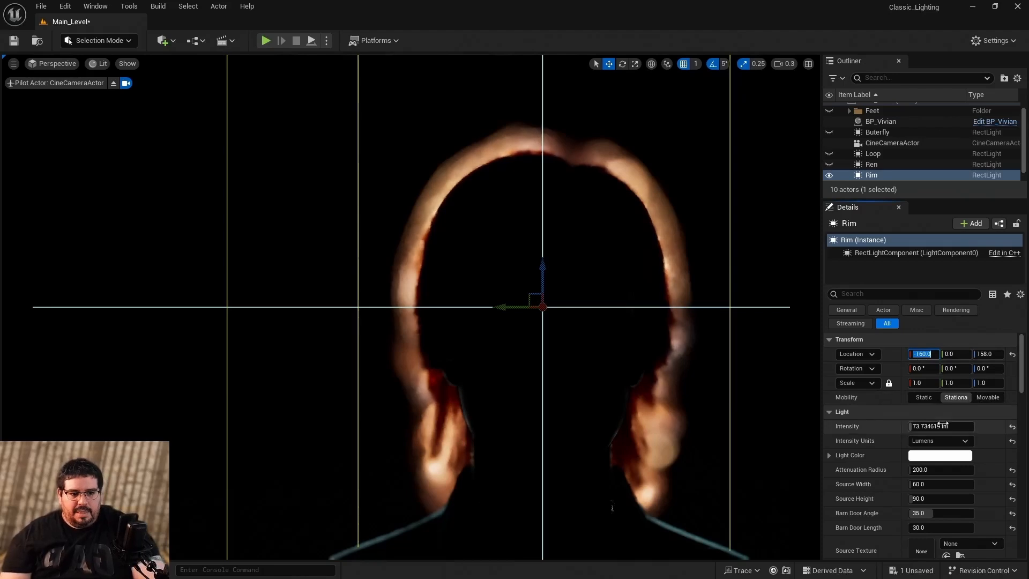
Try a larger attenuation radius on the Rim light, set it to 180, and leave the camera view.
drag(954, 470, 981, 470)
click(944, 470)
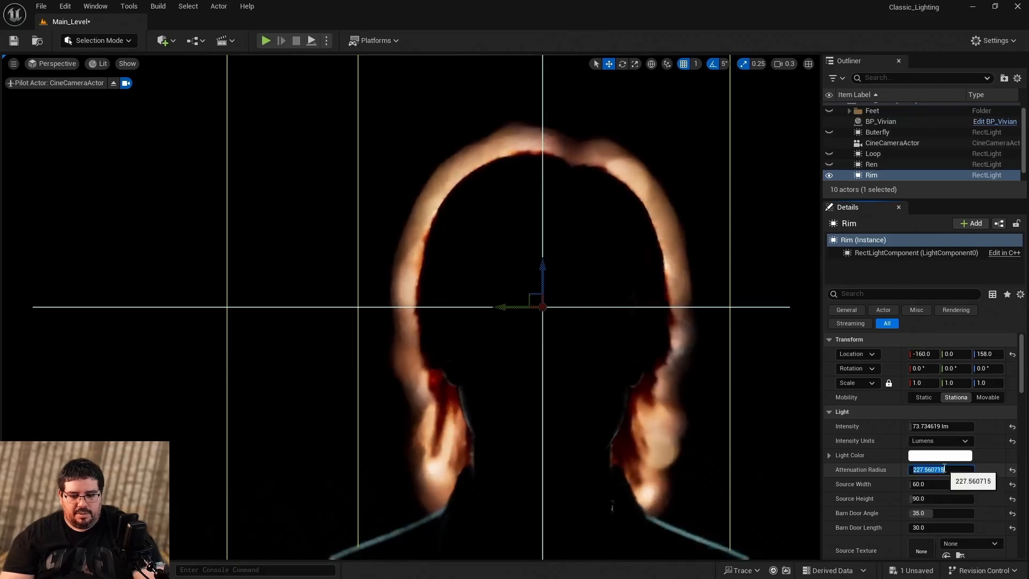
text(180)
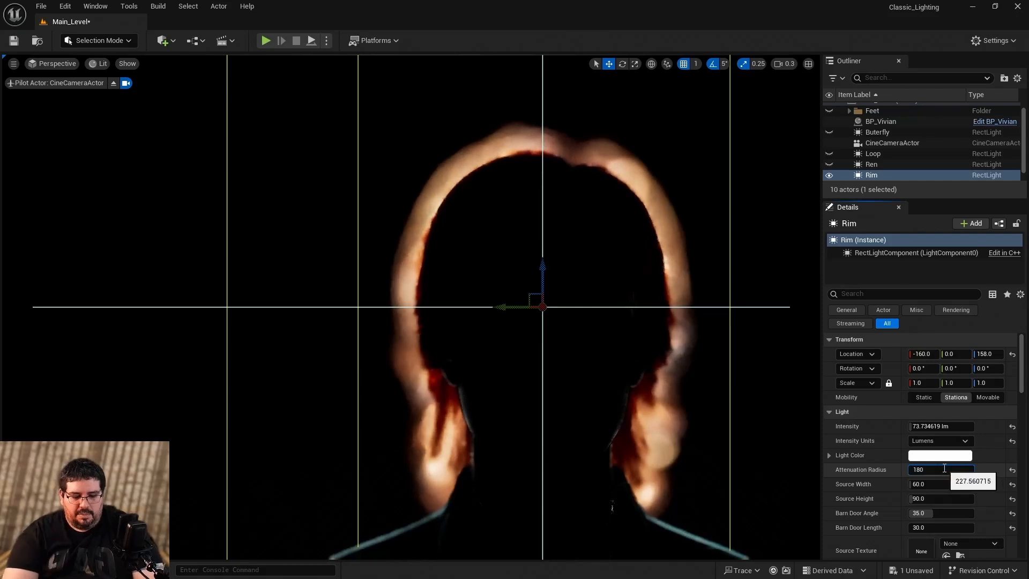
key(Return)
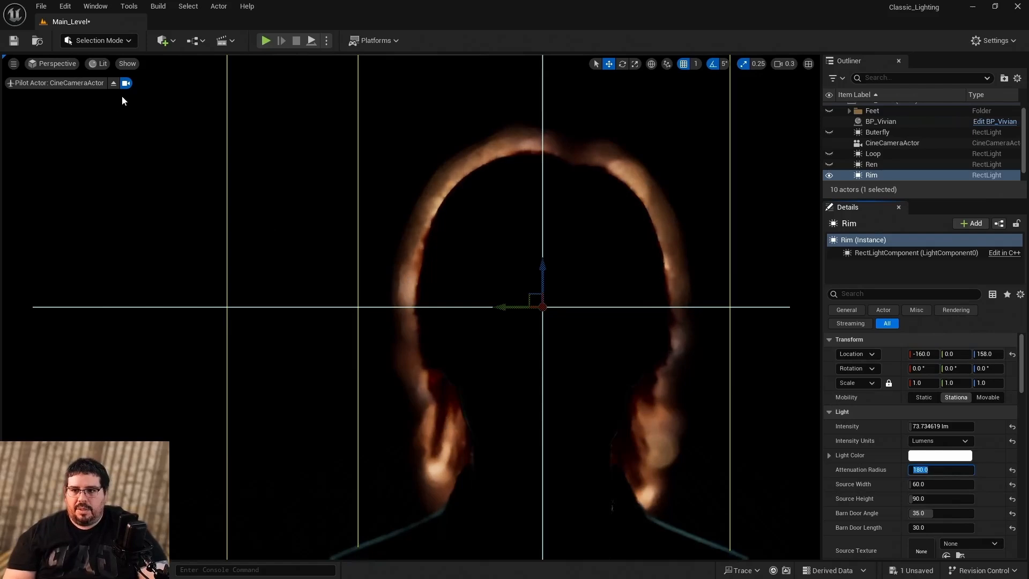
click(113, 83)
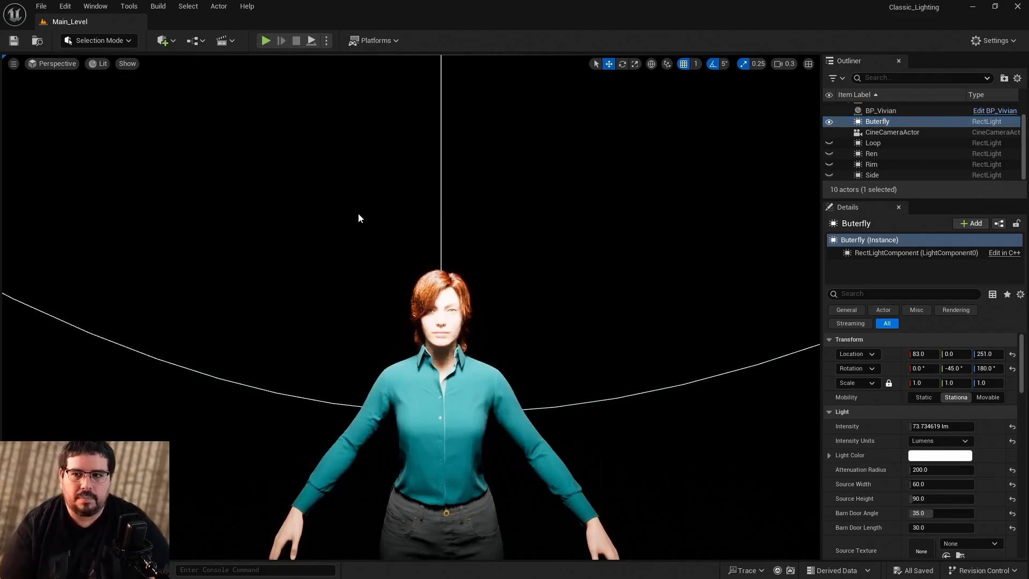
Set the Buterfly light's mobility to Movable and deselect it.
key(a)
mouse_move(358, 213)
right_down()
mouse_move(461, 231)
mouse_move(472, 220)
mouse_move(356, 278)
mouse_move(358, 215)
right_up()
key(s)
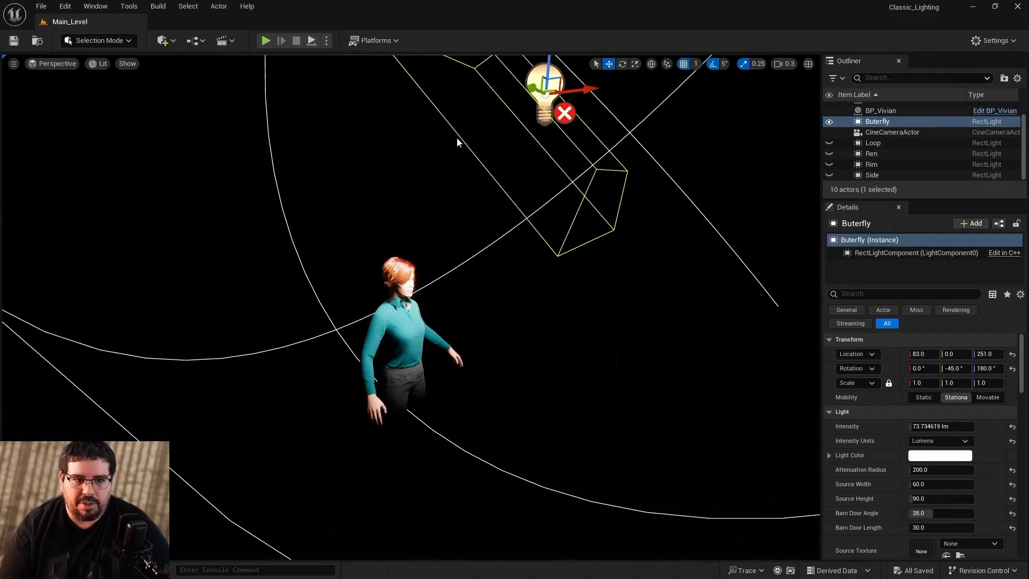
click(988, 398)
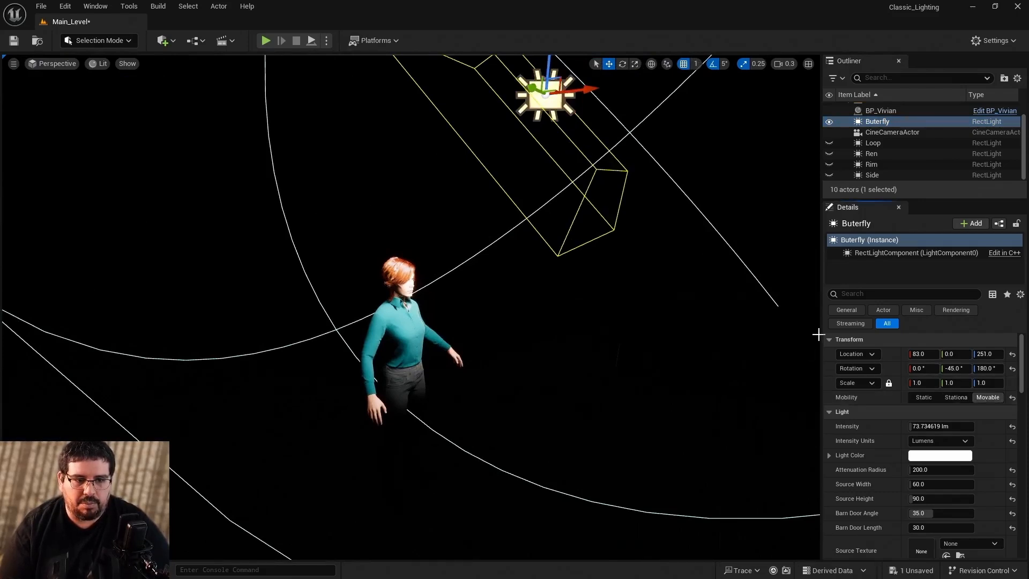
click(555, 346)
right_drag(555, 346, 548, 350)
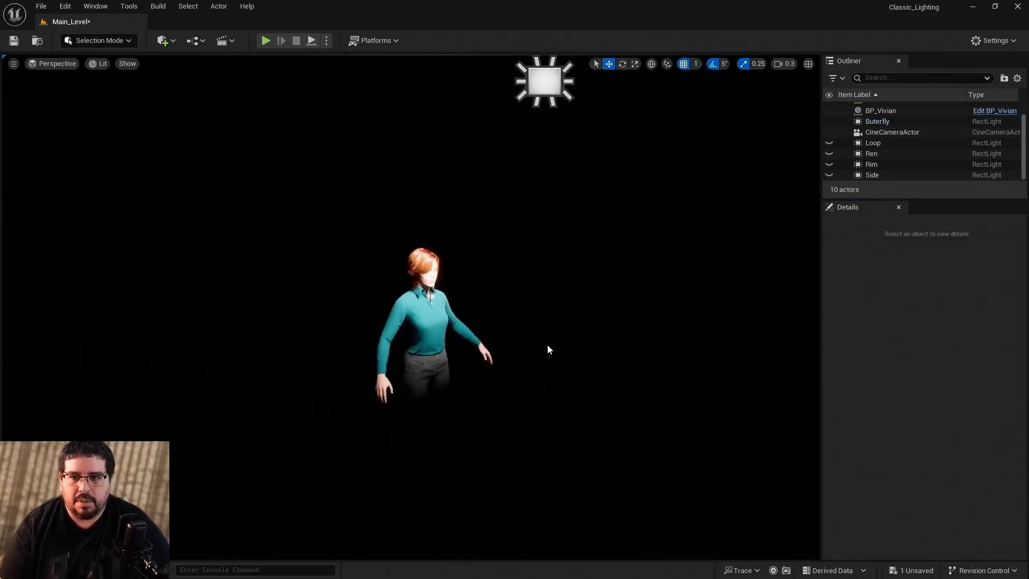
Add a Post Process Volume to the level and move it along the Y axis to Y 3.
click(174, 46)
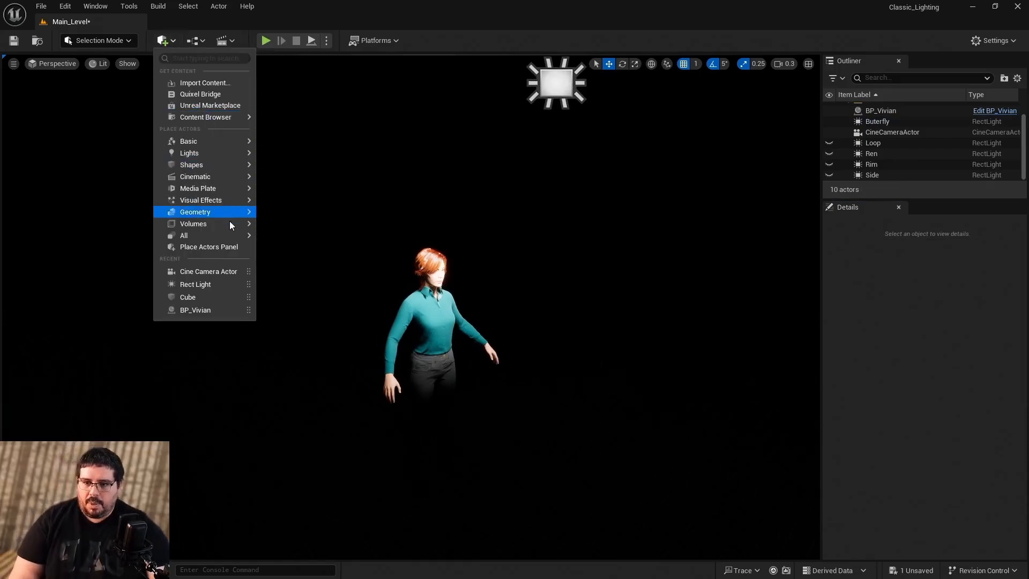
mouse_move(246, 227)
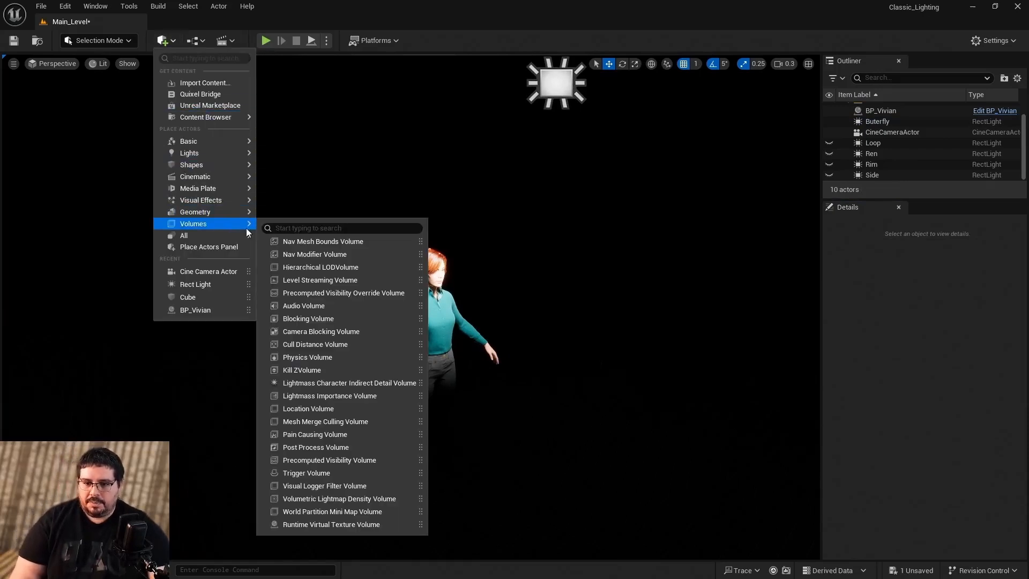
click(375, 447)
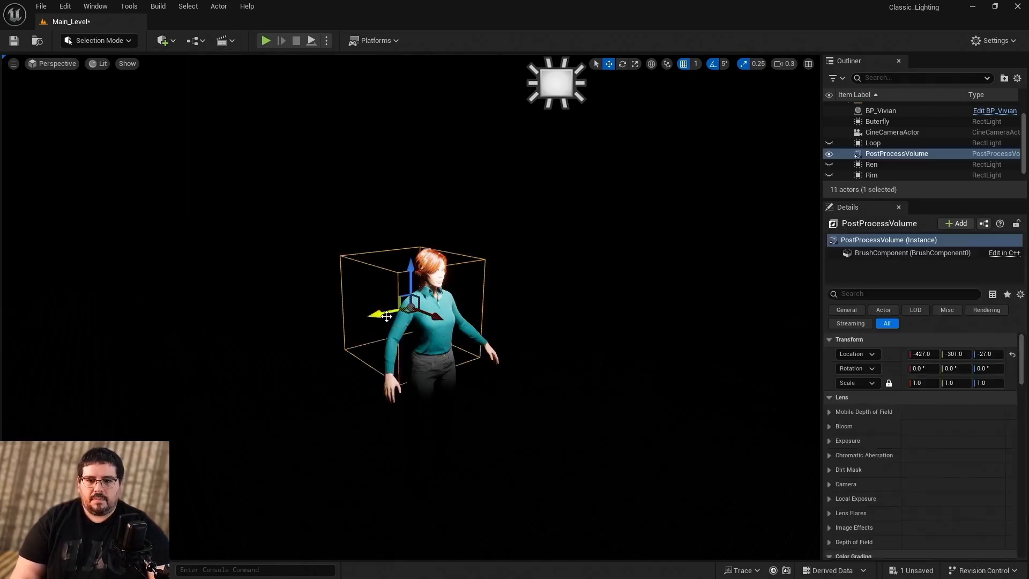
drag(385, 313, 232, 366)
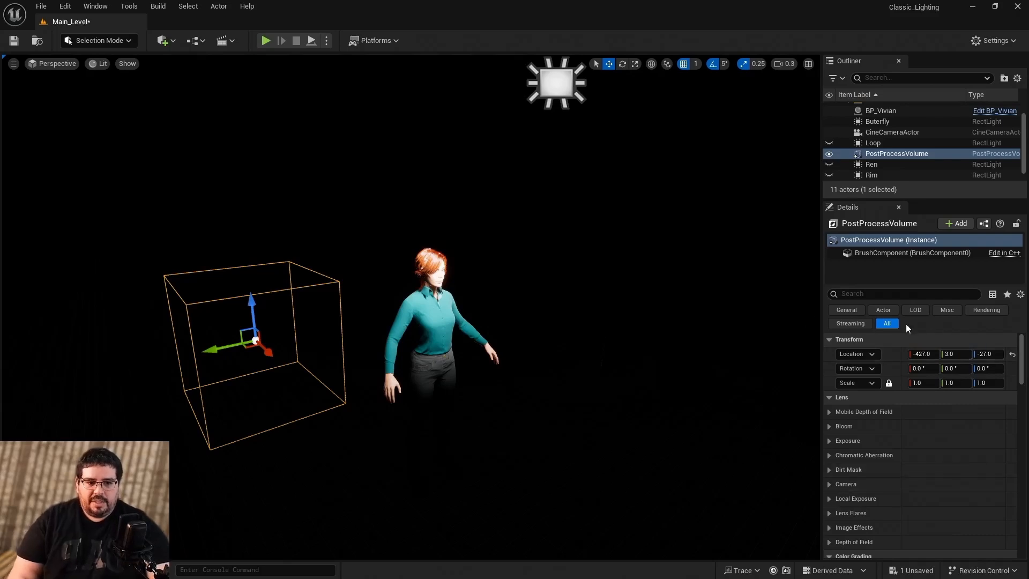
Enable Infinite Extent (Unbound) in the general settings of the Post Process Volume.
click(854, 313)
scroll(948, 472, down, 3)
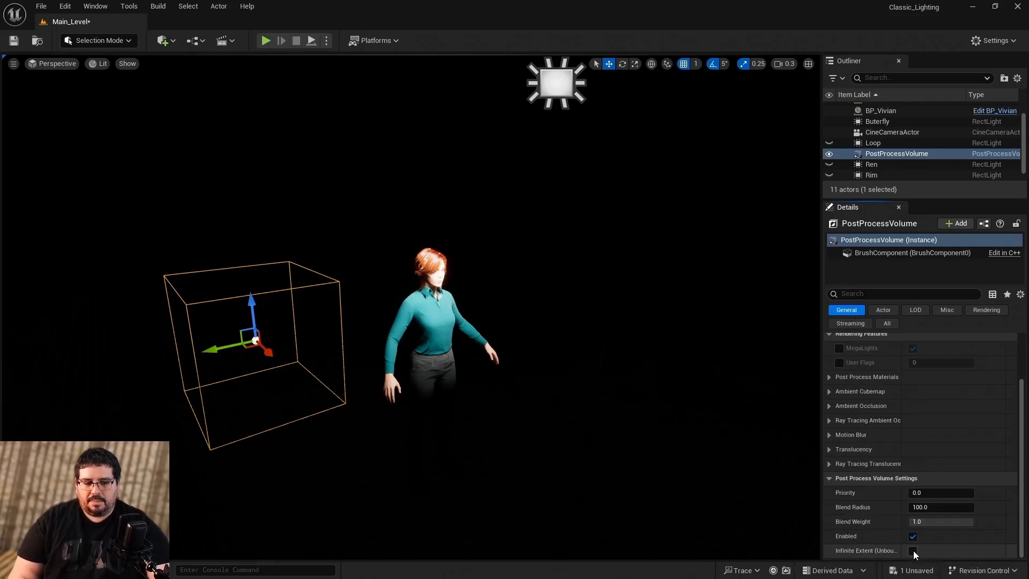
click(913, 550)
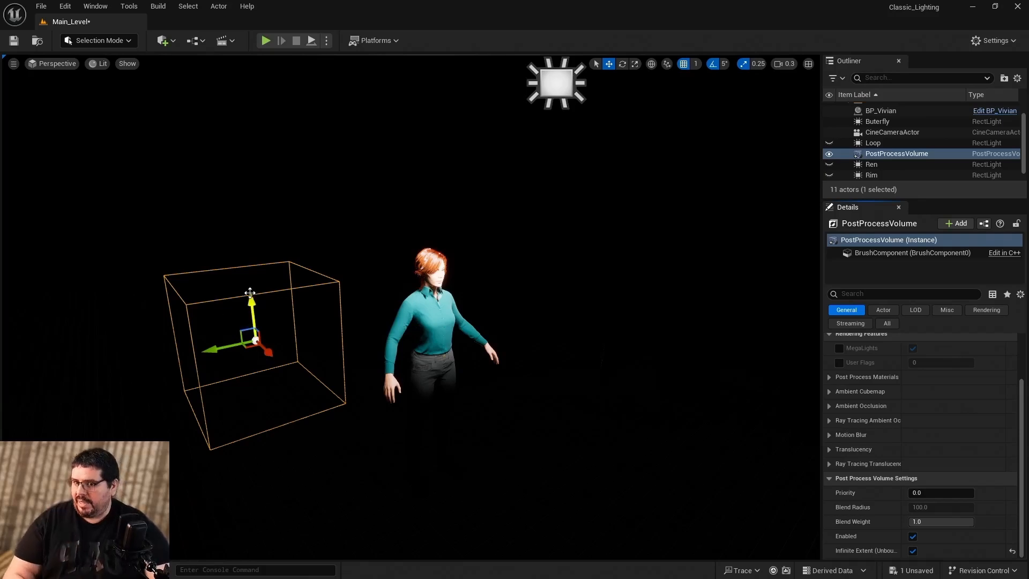
Enable the Metering Mode override in the PostProcessVolume's Exposure settings and set it to Manual.
scroll(916, 375, up, 3)
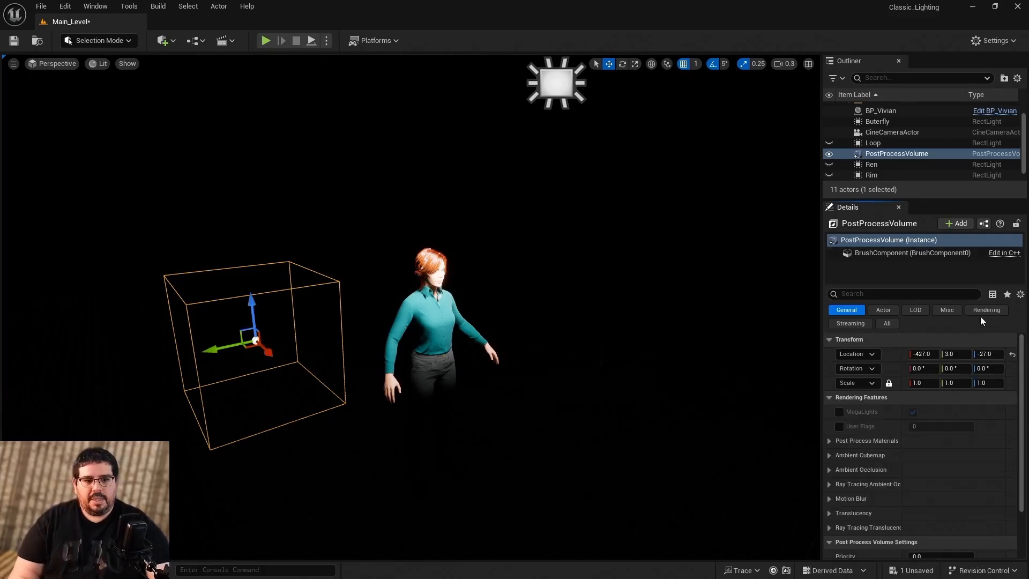
click(887, 323)
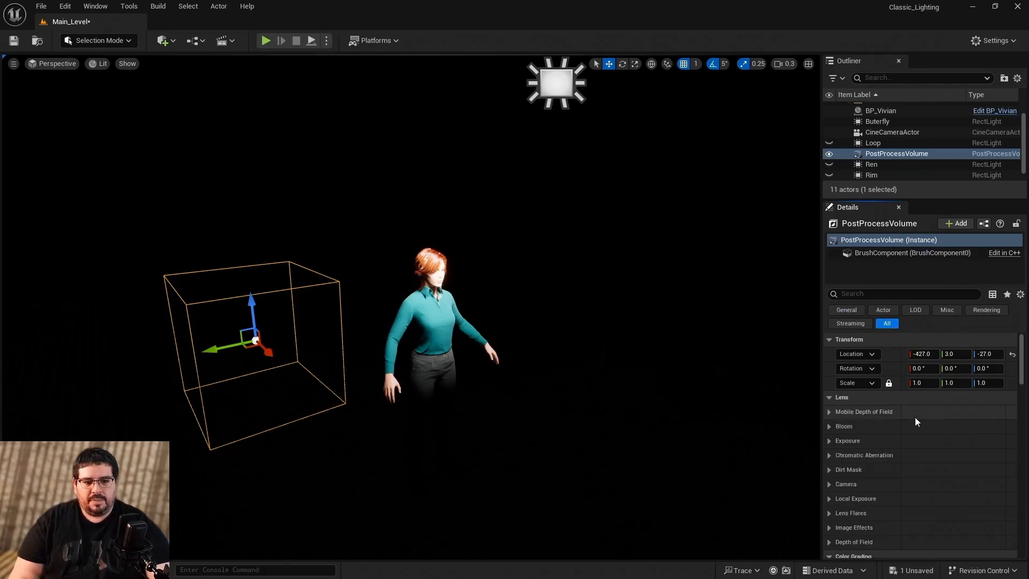
click(832, 440)
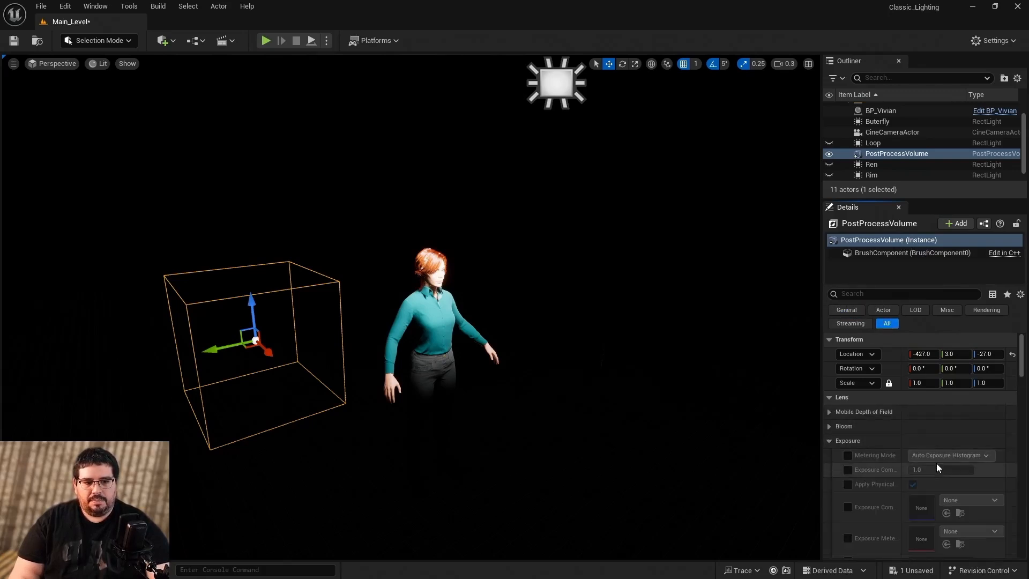
scroll(936, 463, down, 2)
scroll(933, 464, down, 3)
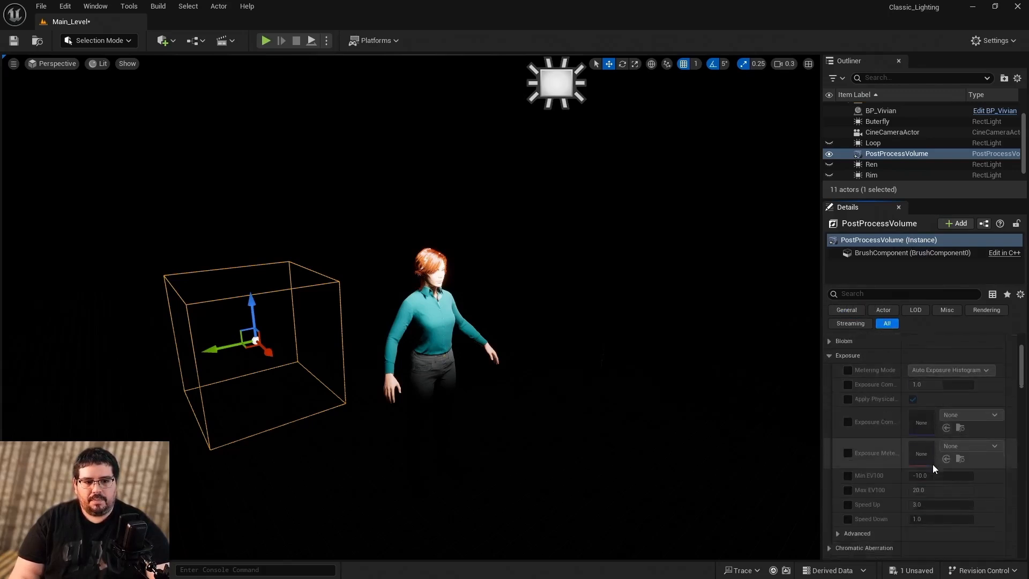
click(849, 371)
click(963, 375)
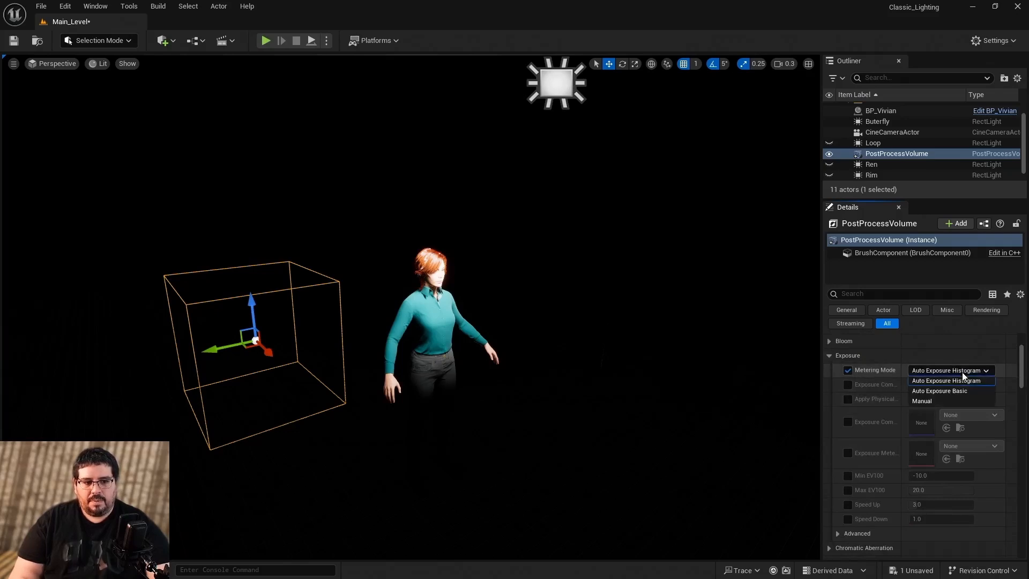
click(948, 402)
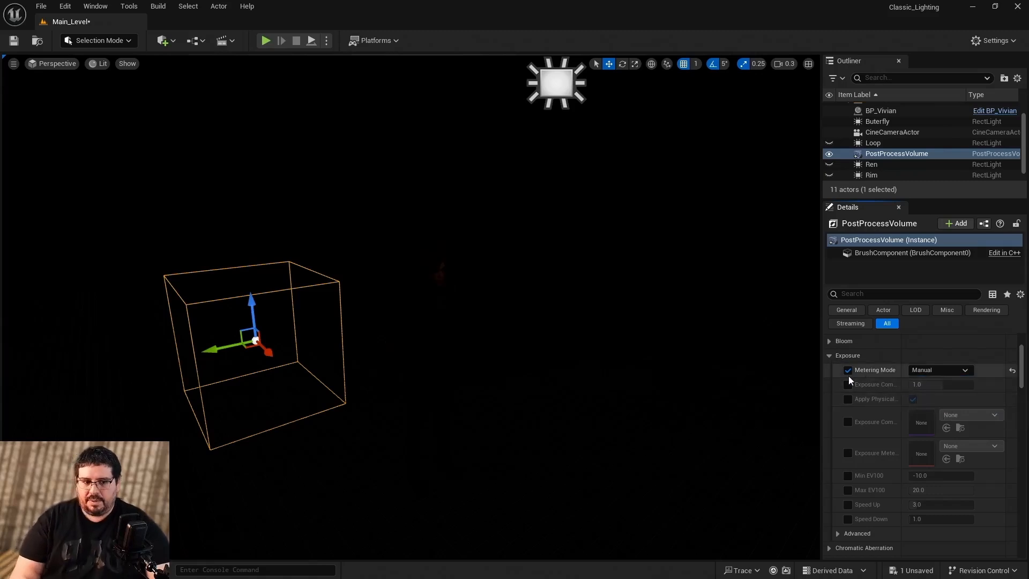
Enable the PostProcessVolume's Camera overrides for Shutter Speed, ISO, Aperture, Maximum Aperture and number of diaphragm blades.
scroll(868, 413, down, 5)
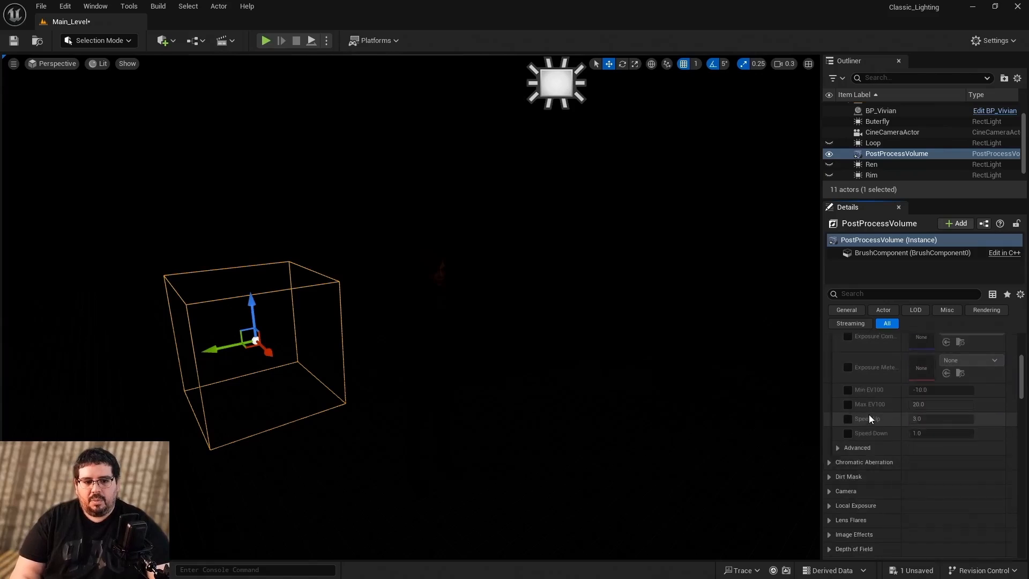
scroll(872, 423, down, 2)
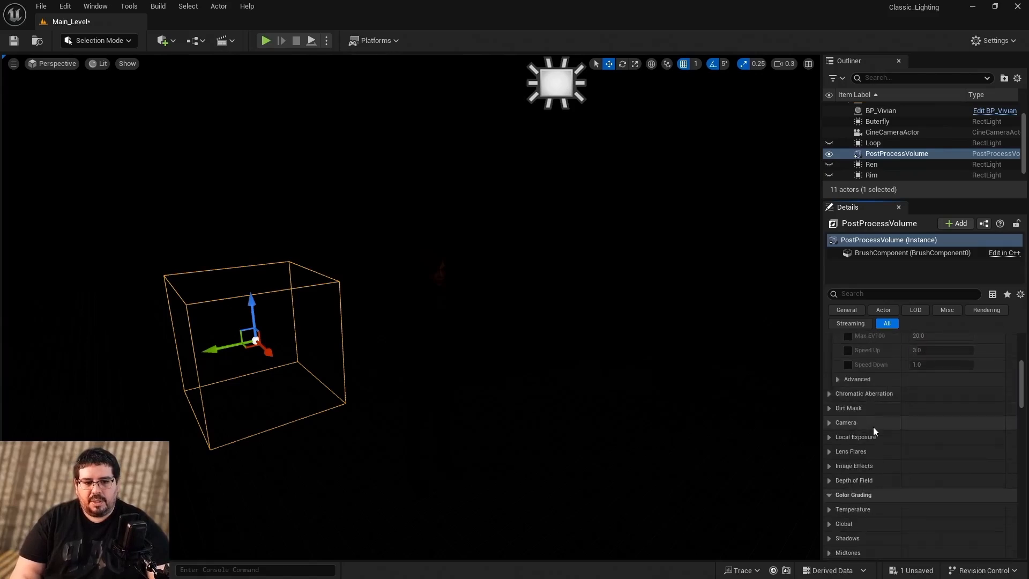
click(830, 422)
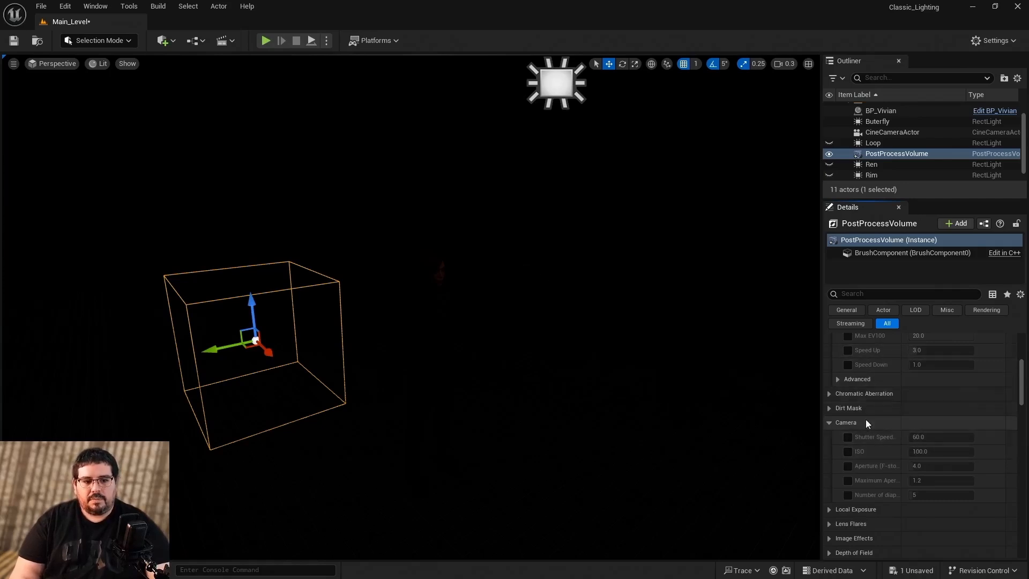
click(848, 437)
click(848, 451)
click(848, 466)
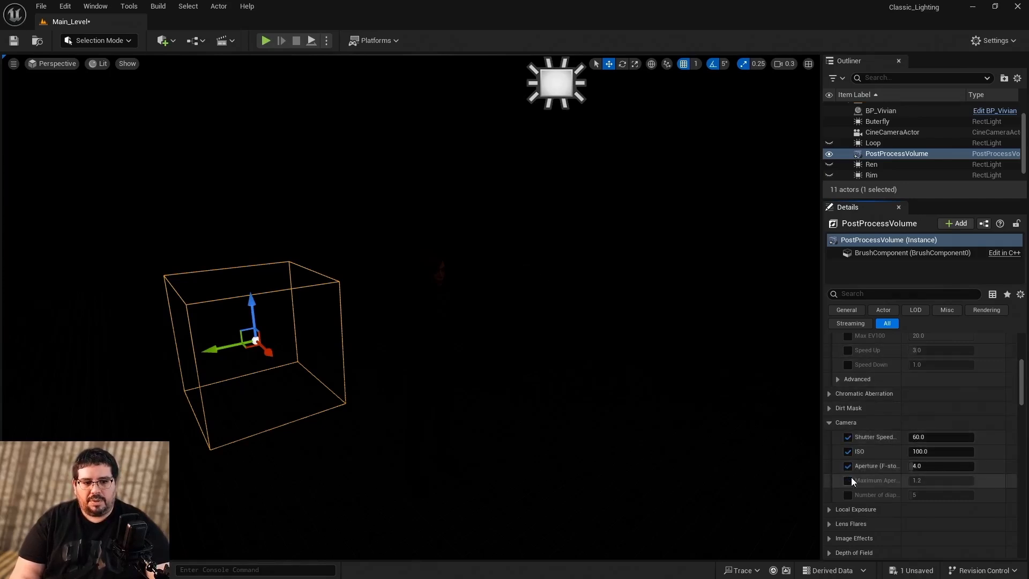
click(848, 480)
click(848, 495)
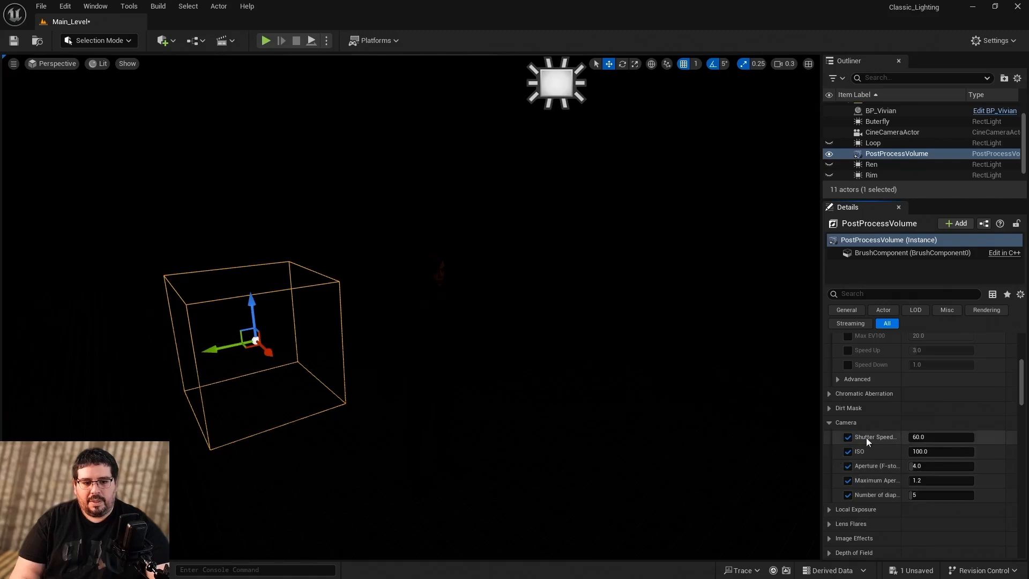
Set the PostProcessVolume's Shutter Speed to 125 and its Aperture (F-stop) to 2.8.
click(933, 437)
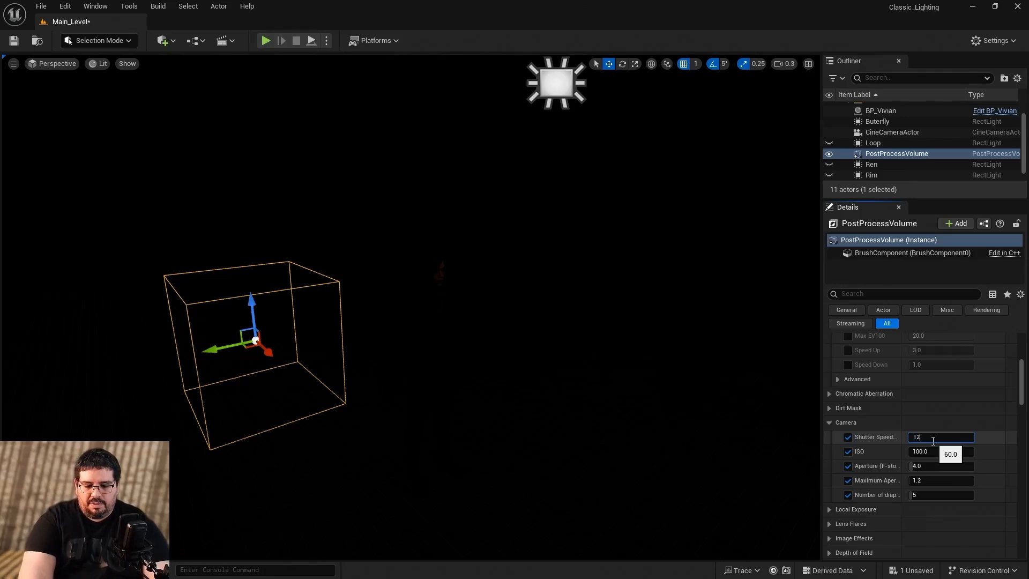
key(Return)
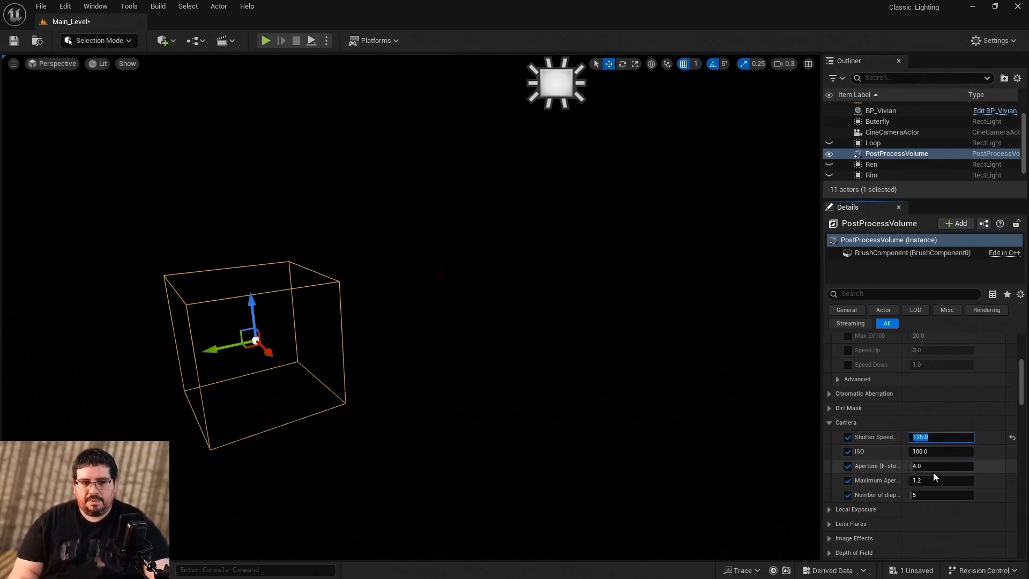
click(936, 465)
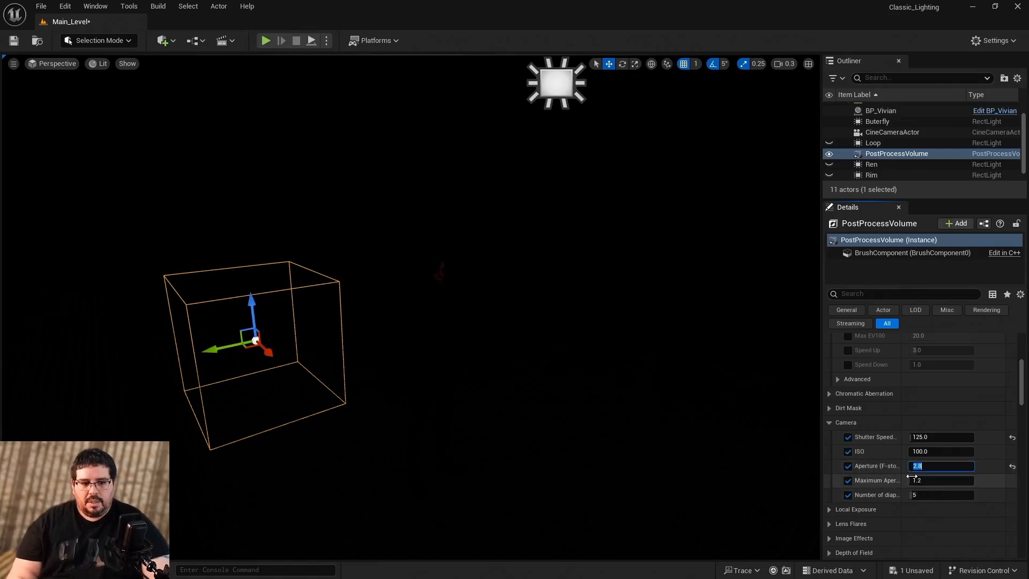
Set the PostProcessVolume's Maximum Aperture to 22 and its number of diaphragm blades to 12.
click(928, 482)
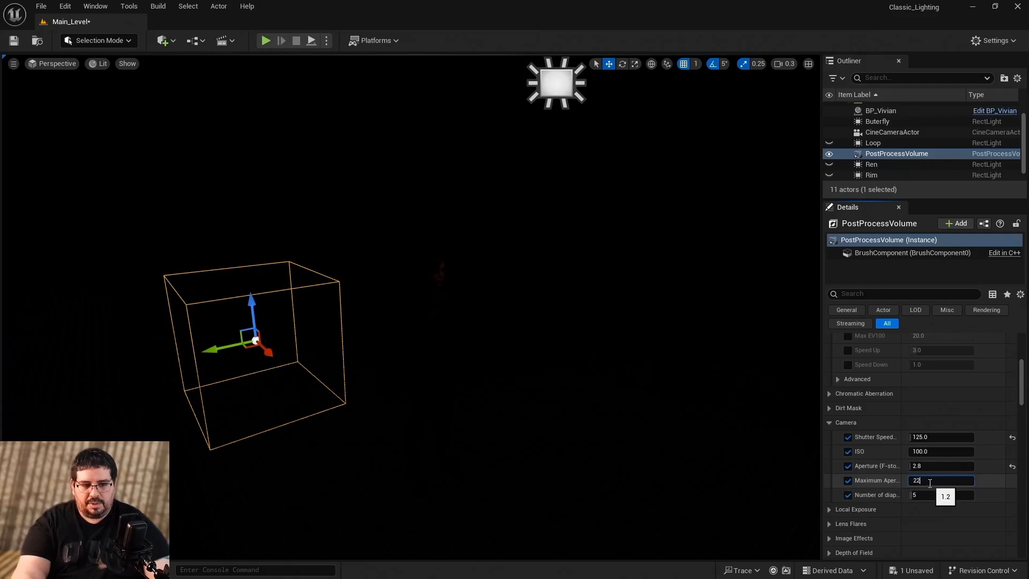
text(22)
key(Return)
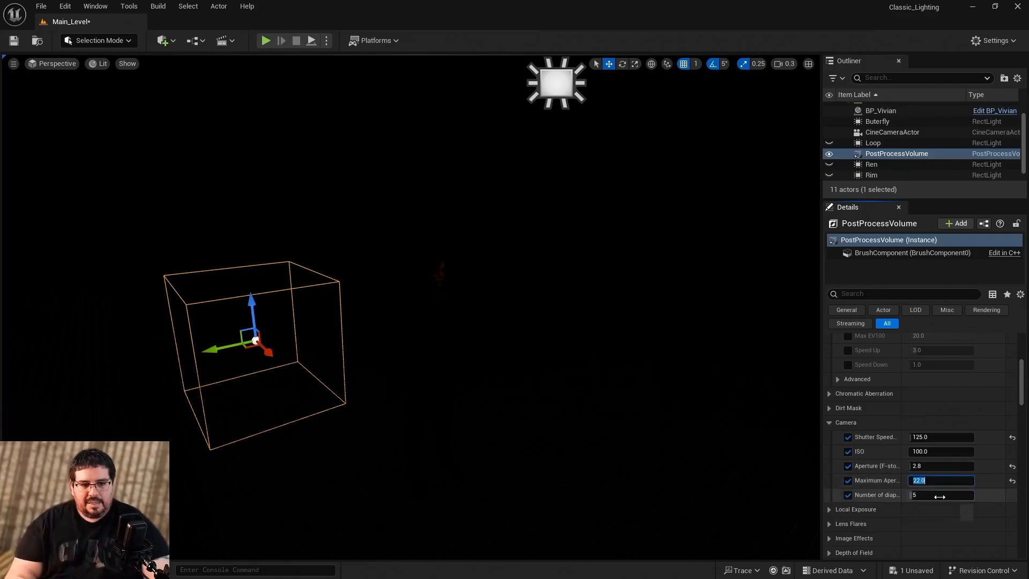
click(939, 496)
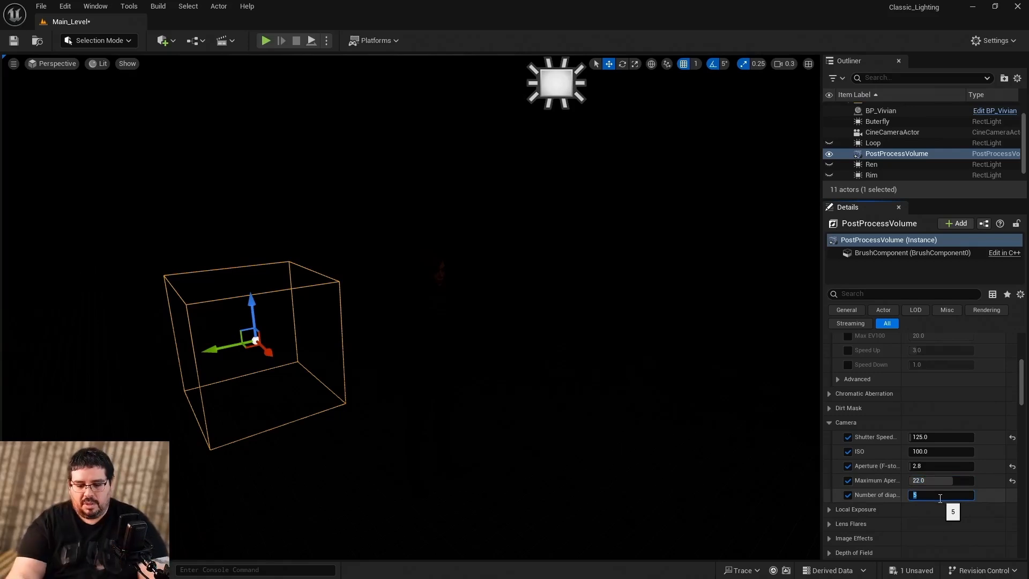
key(Return)
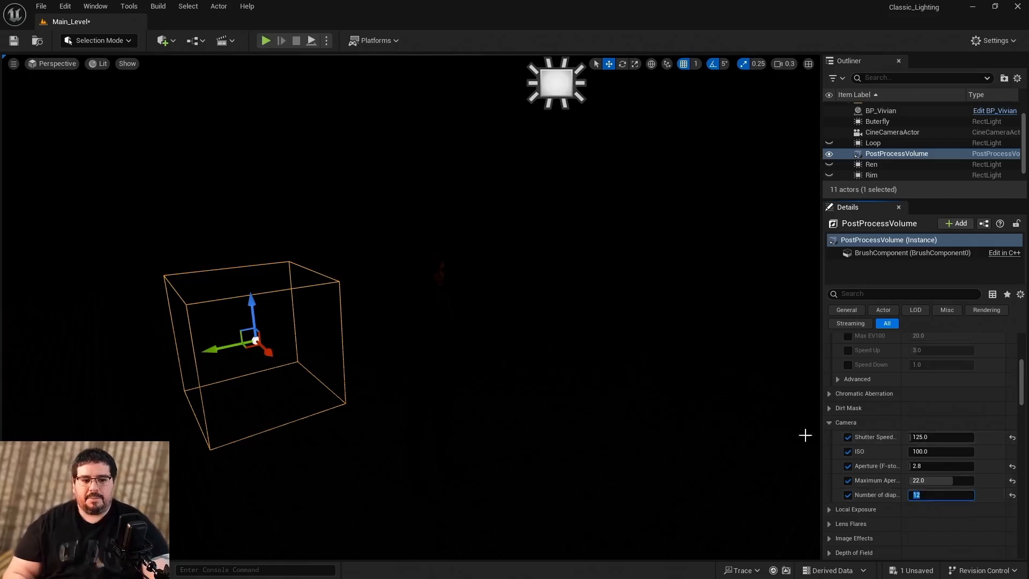
scroll(866, 438, down, 1)
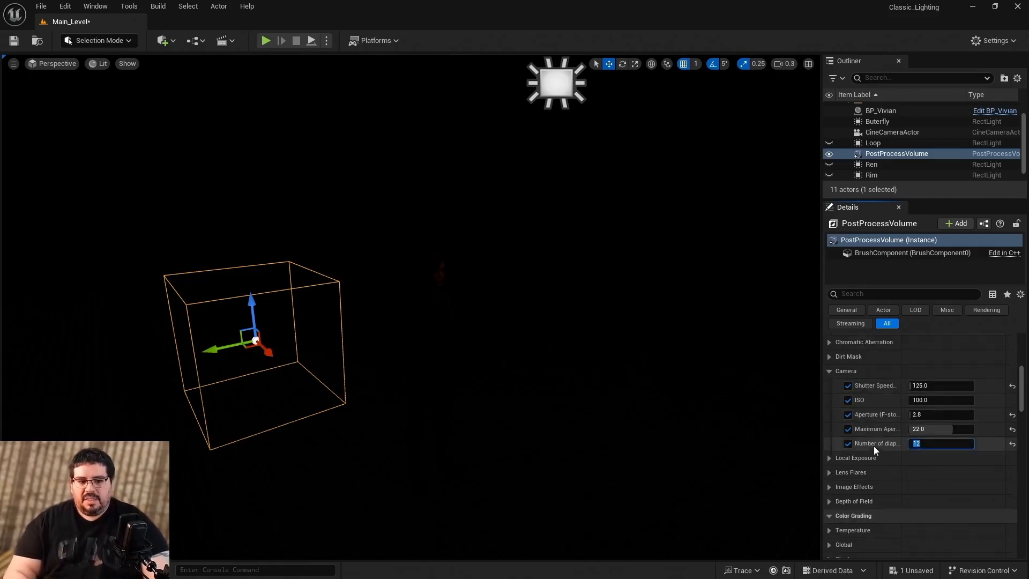
scroll(889, 443, up, 2)
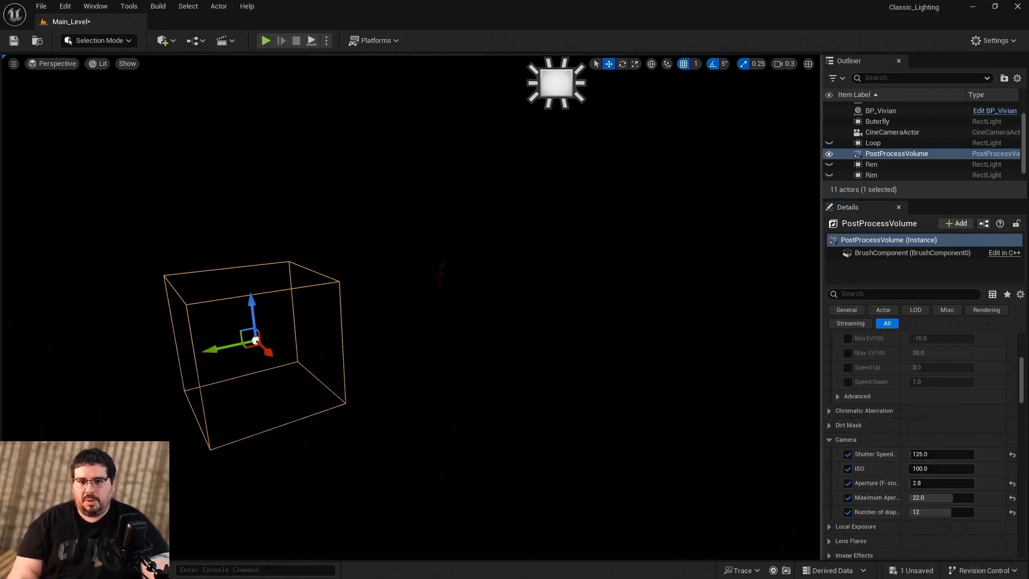
Select the Buterfly rect light and view the scene through the CineCameraActor.
click(670, 407)
click(485, 356)
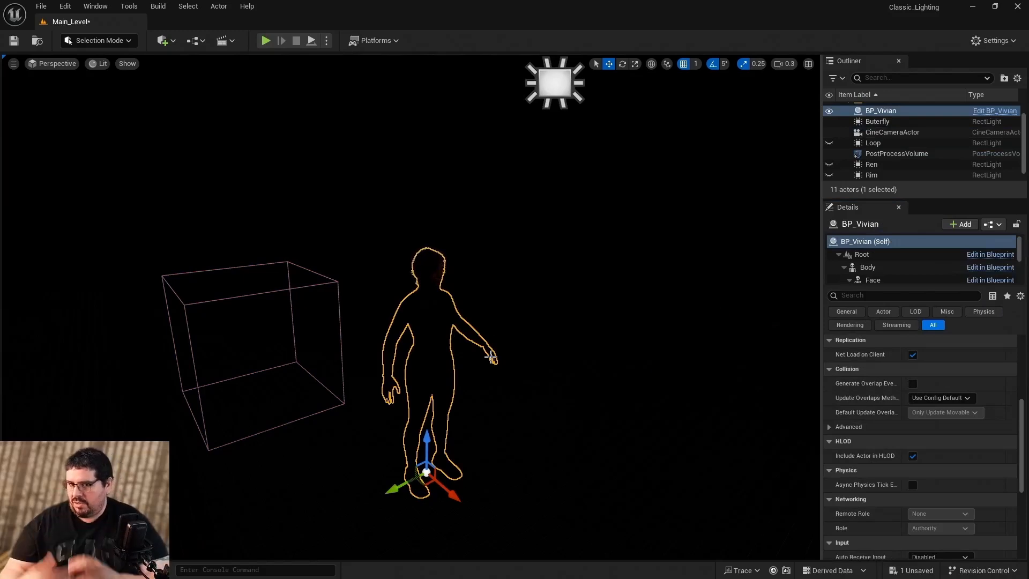
click(550, 308)
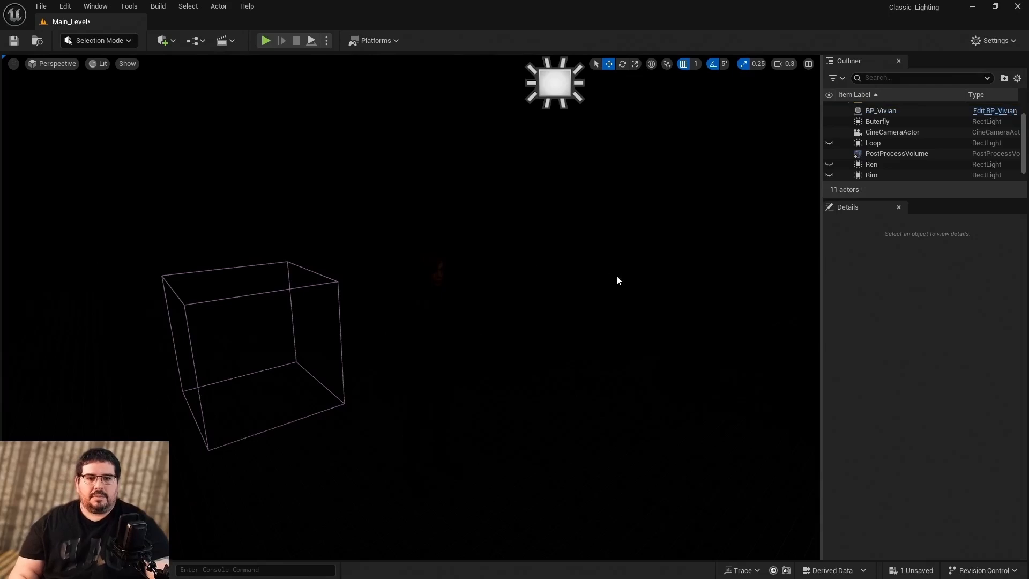
click(553, 87)
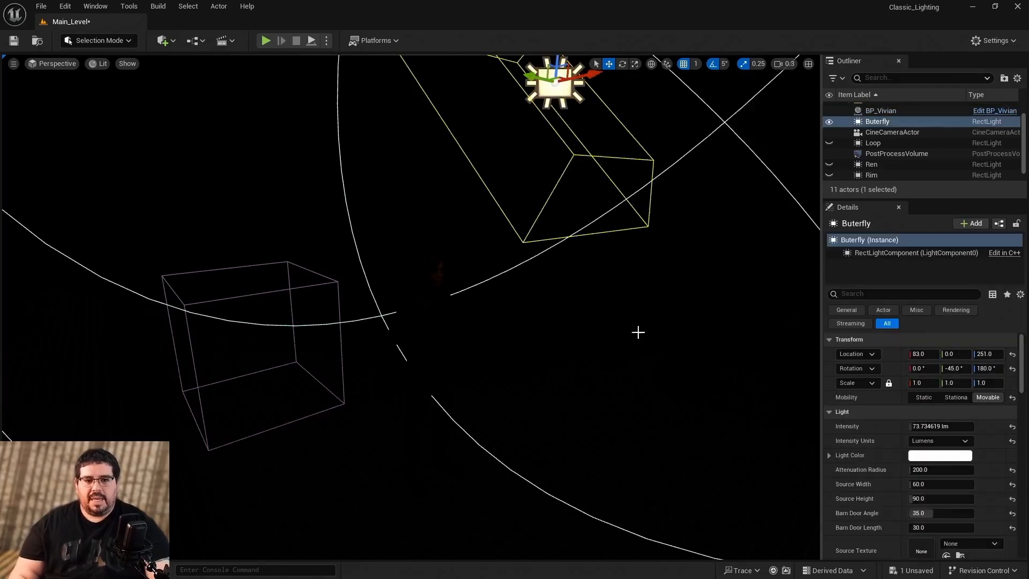
click(52, 65)
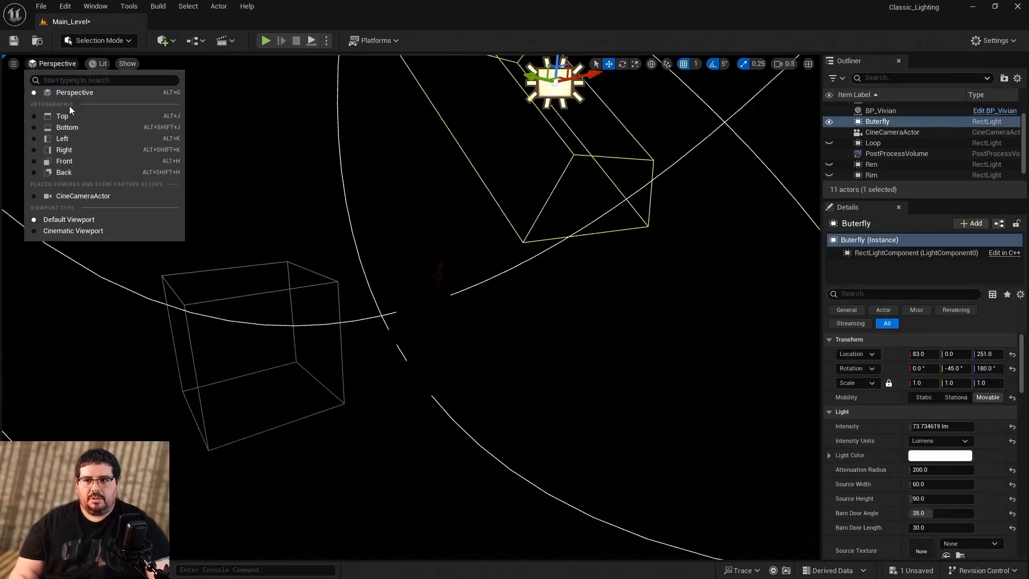
click(115, 198)
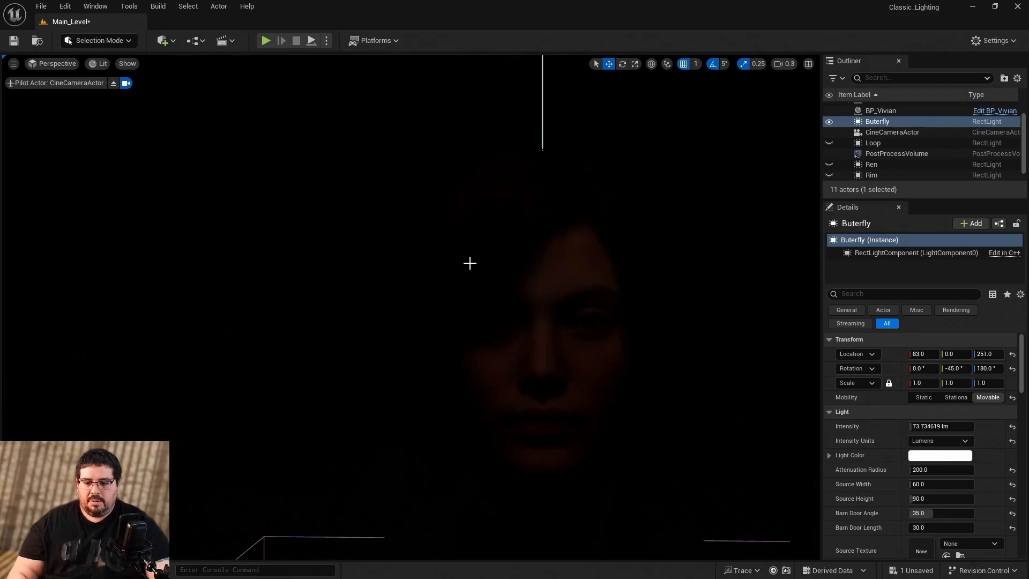
key(alt+Tab)
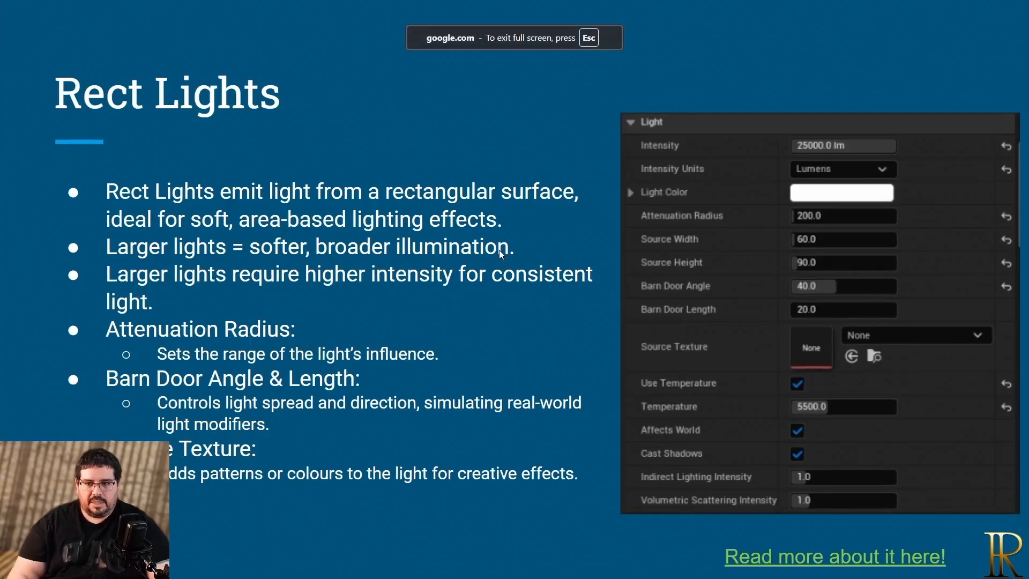
key(Right)
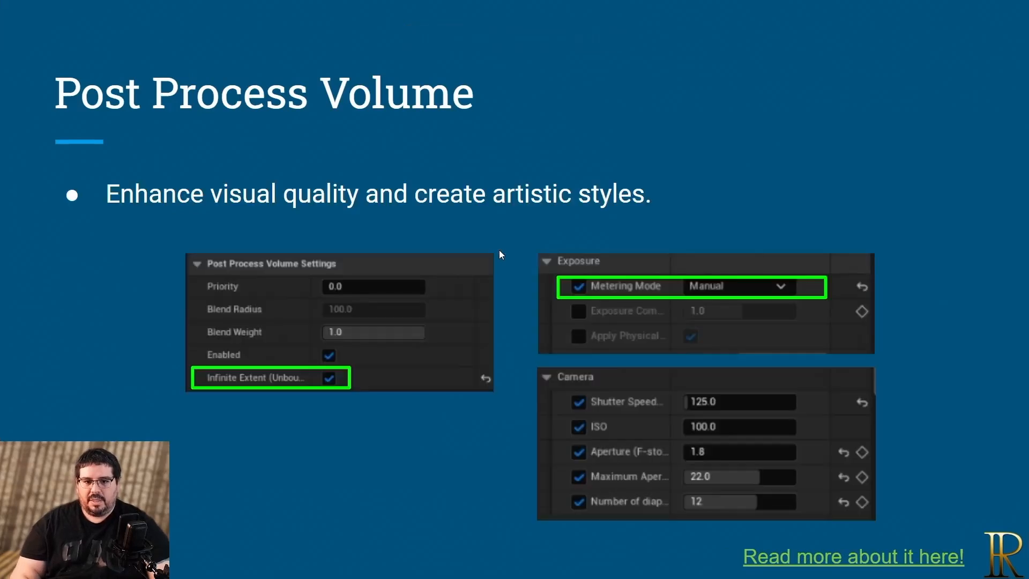
key(Right)
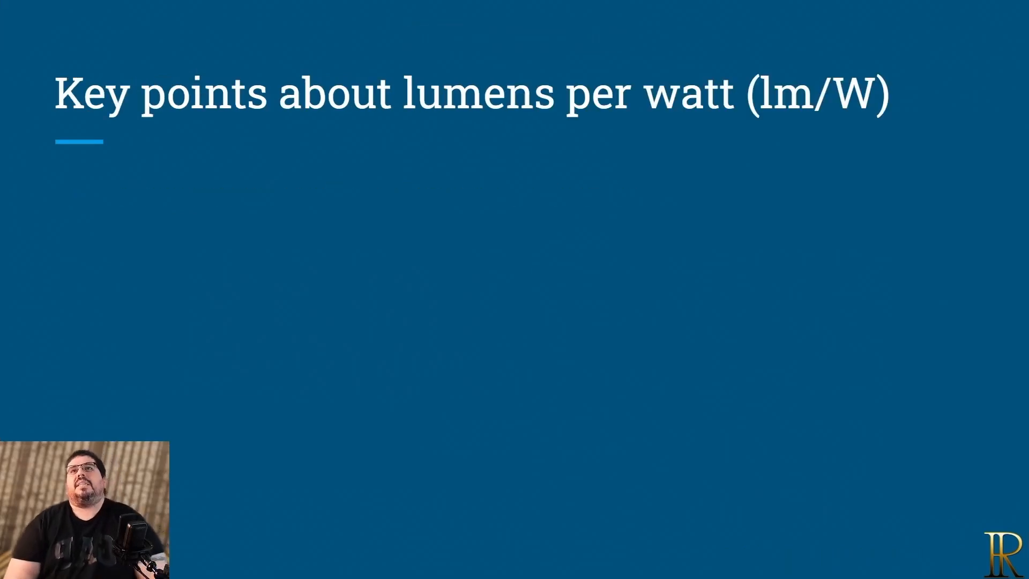
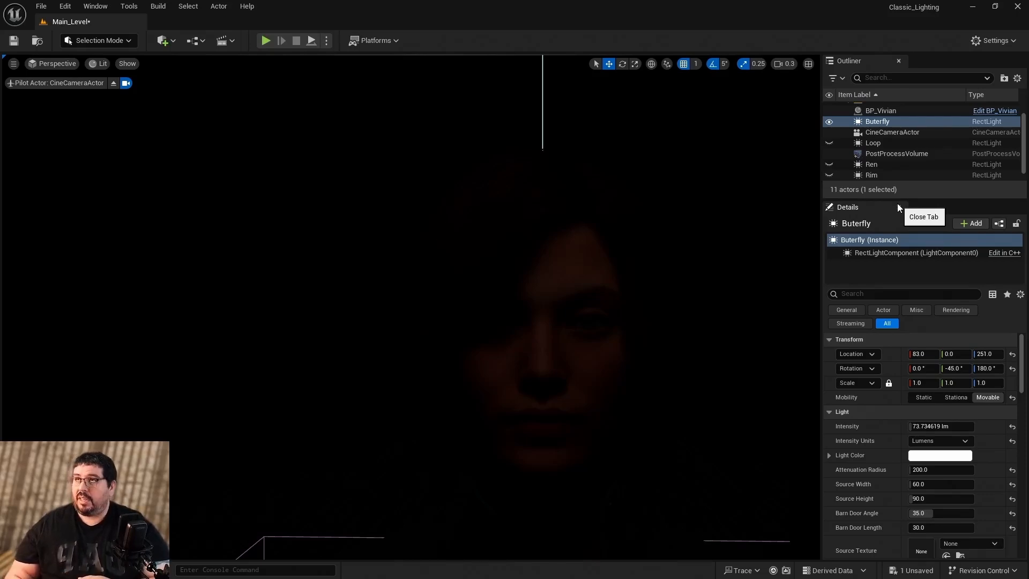
Set the Buterfly light's intensity to 25000 lumens.
click(963, 426)
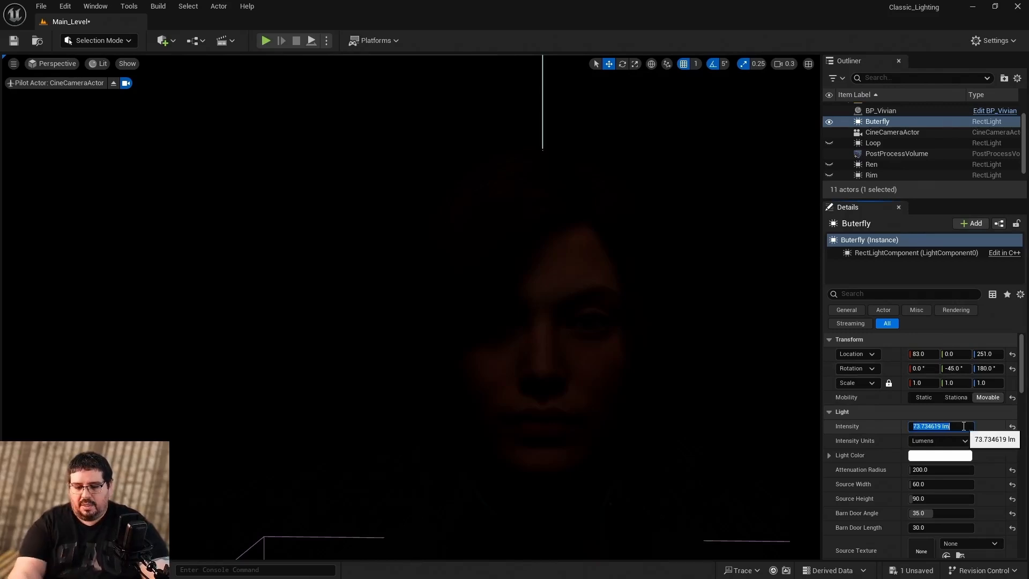
text(25)
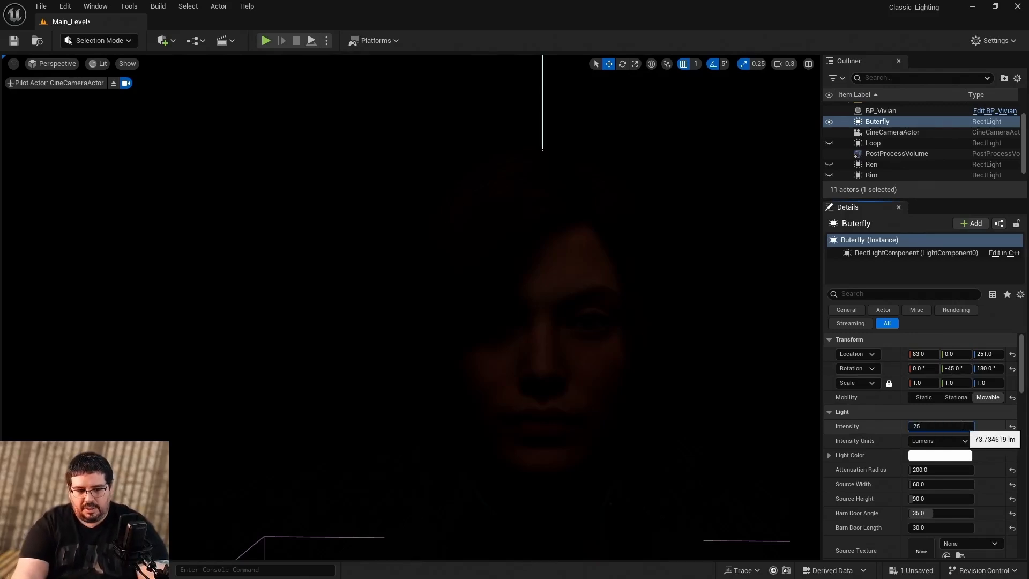
text(000)
key(Return)
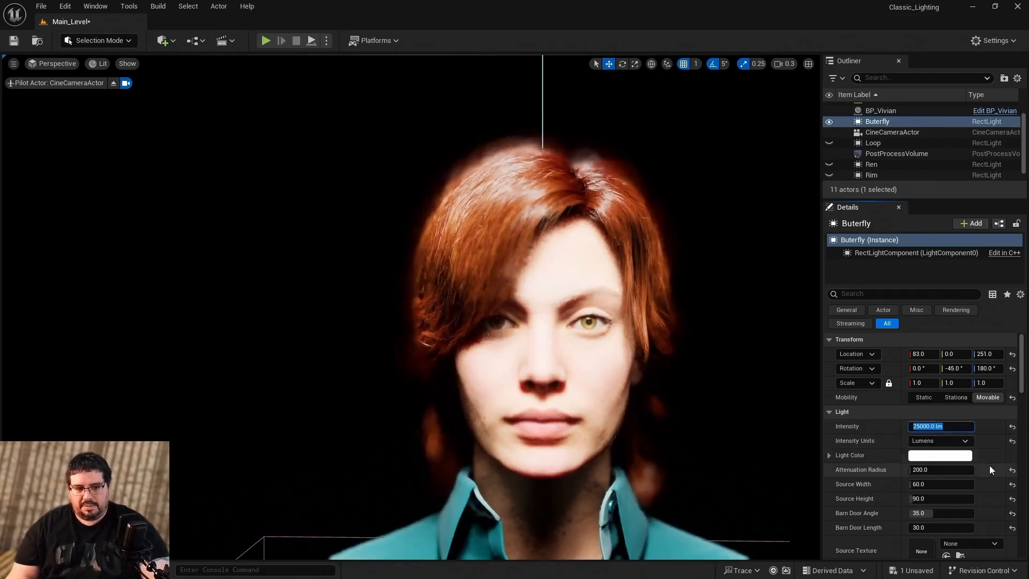
Enable Use Temperature on the Buterfly light and try colour temperatures of 12000 and 1700.
scroll(964, 472, down, 3)
scroll(965, 473, down, 3)
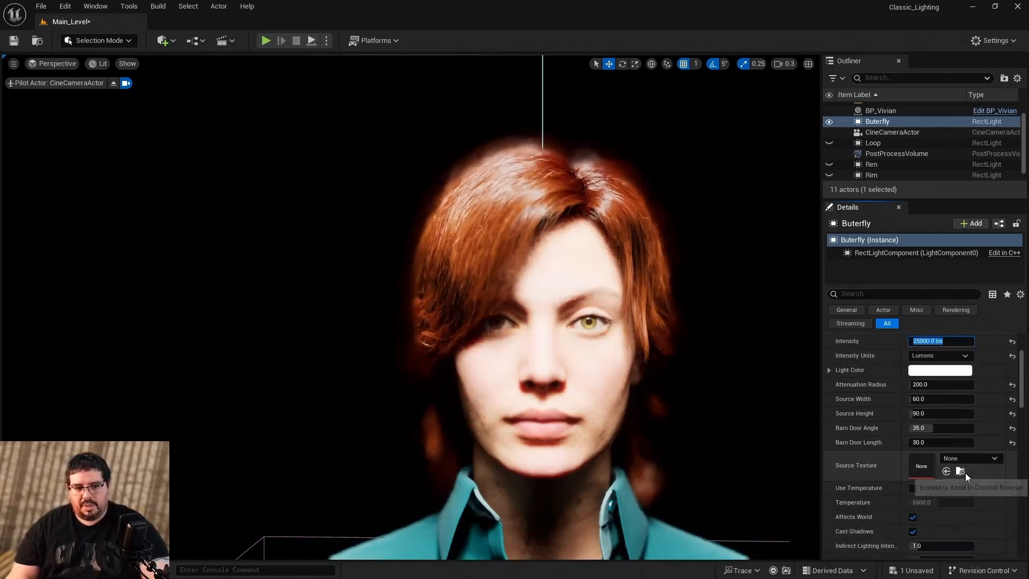
click(912, 470)
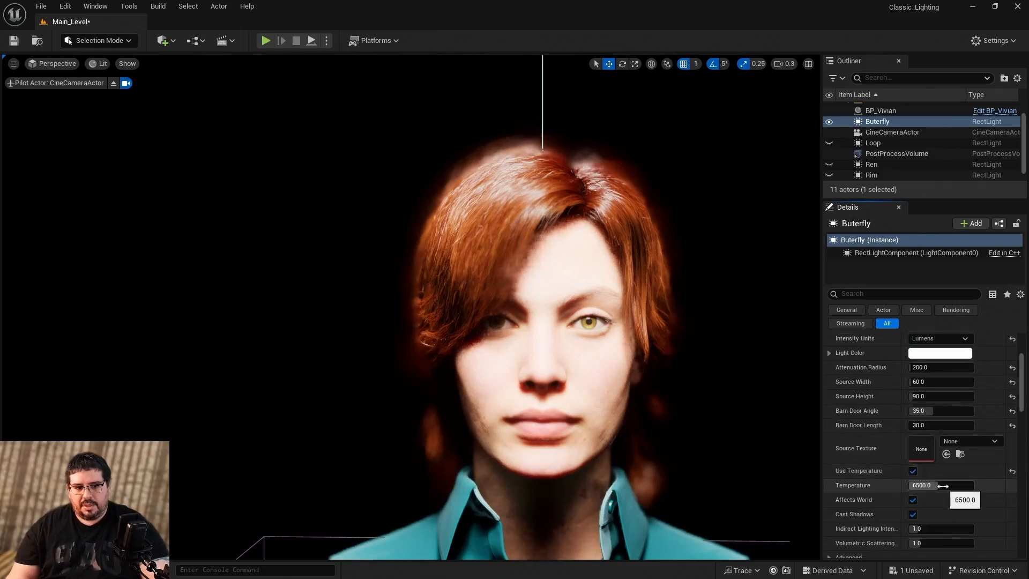
click(942, 485)
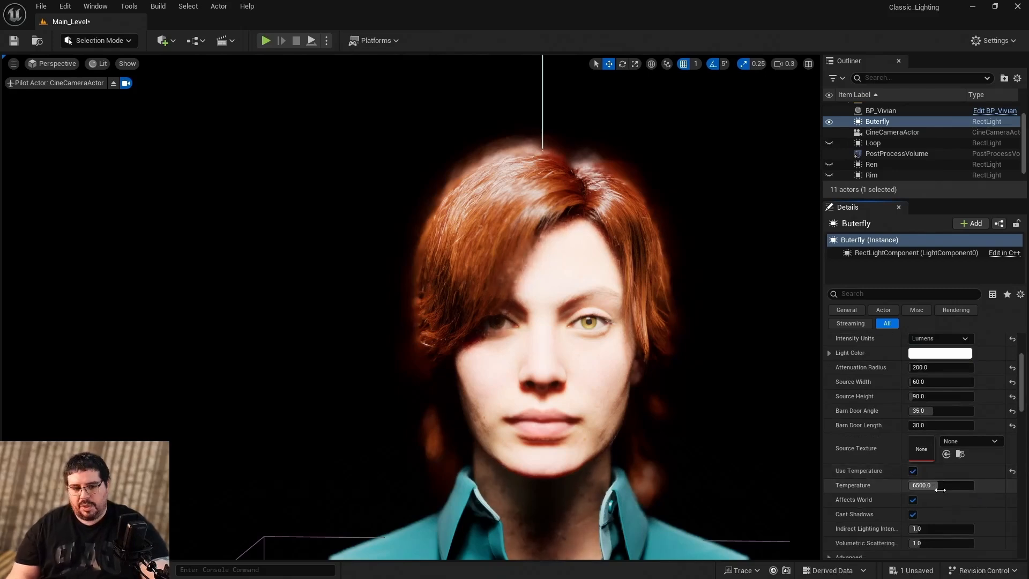
text(12000)
key(Return)
text(1700)
key(Return)
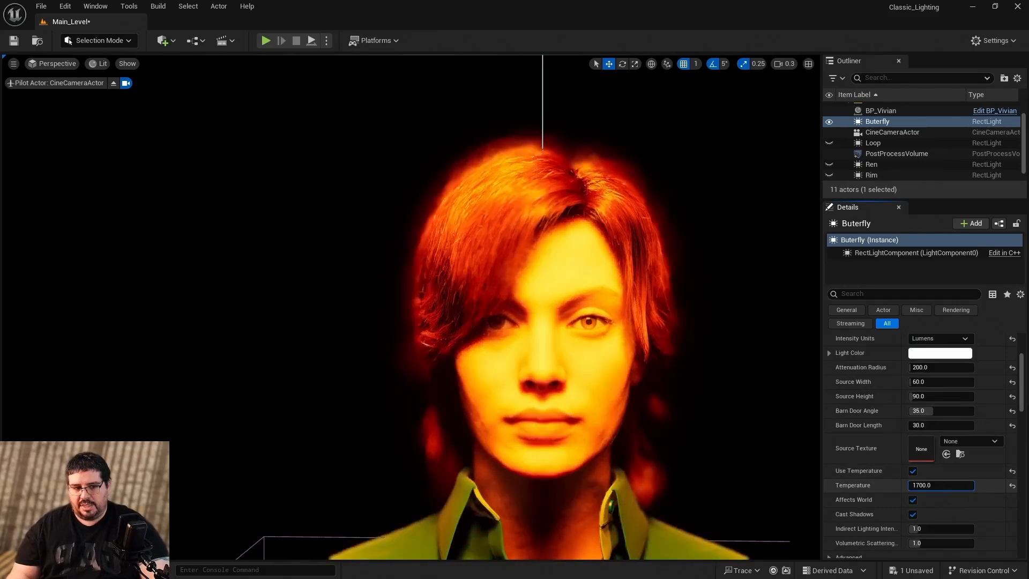
Set the Buterfly light's temperature to 5500.
click(931, 486)
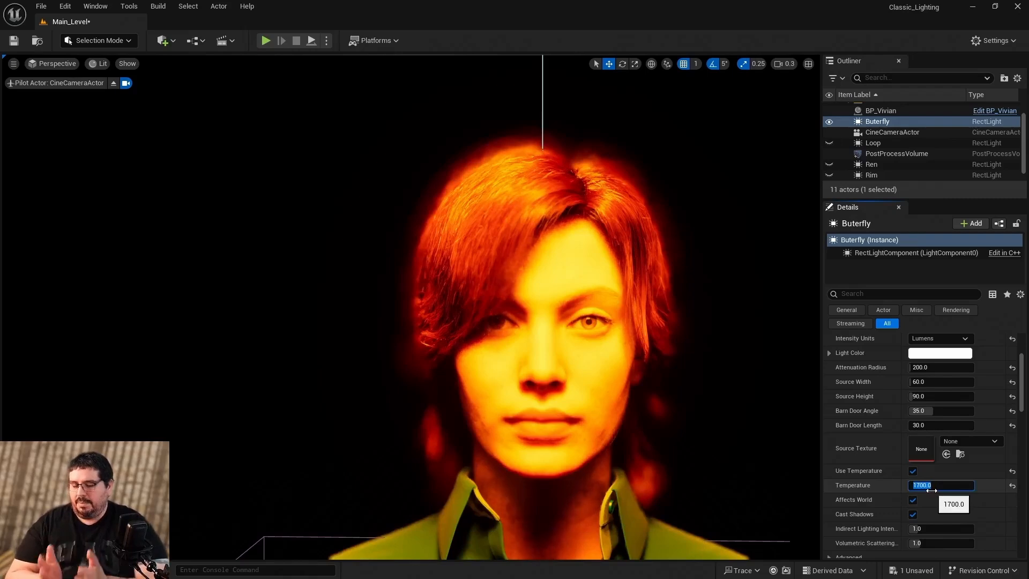
text(5)
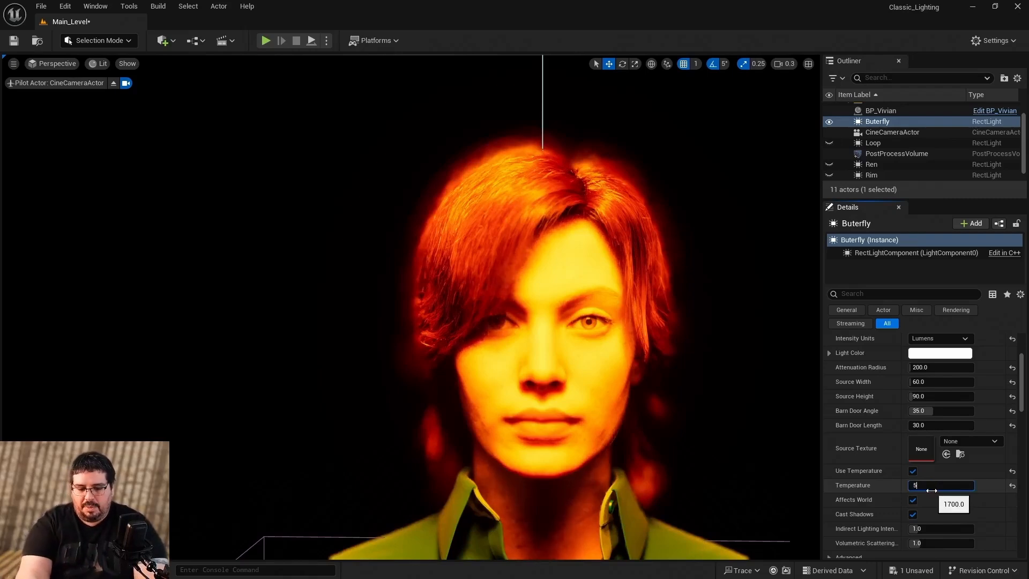
text(500)
key(Return)
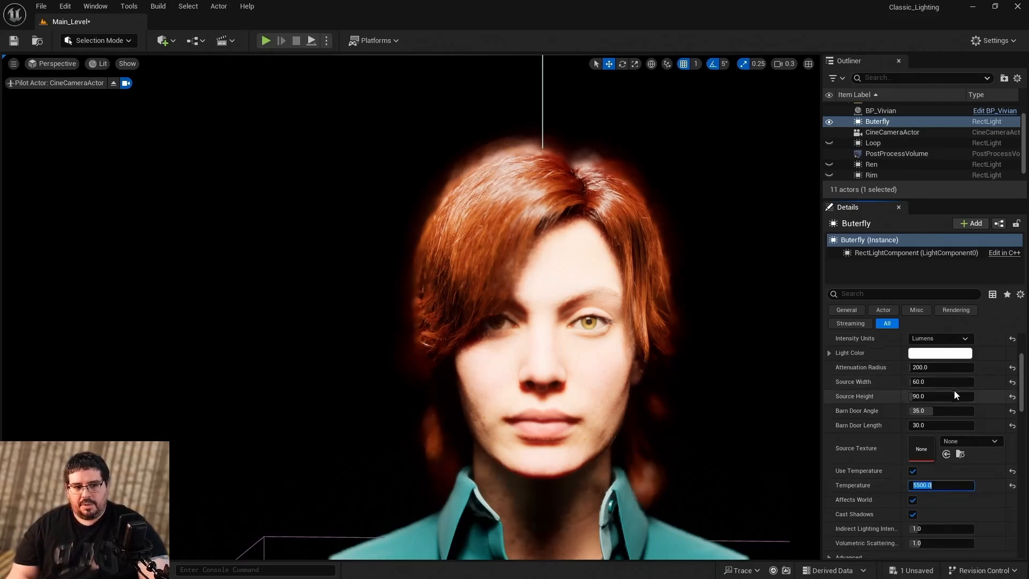
Switch visibility from the Buterfly light to the Loop light and set the Loop light's intensity to 25000 lumens.
scroll(954, 390, up, 2)
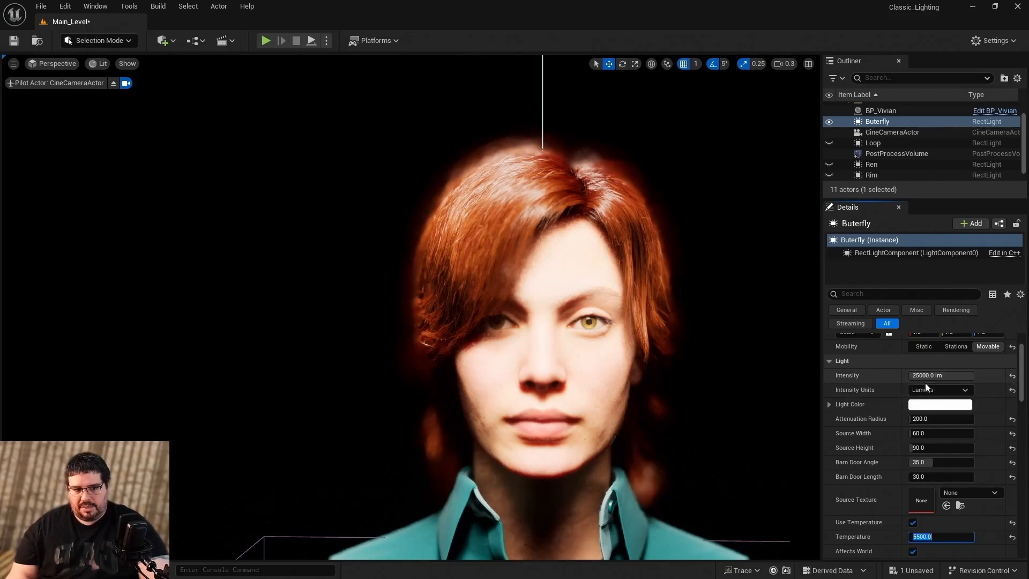
click(829, 121)
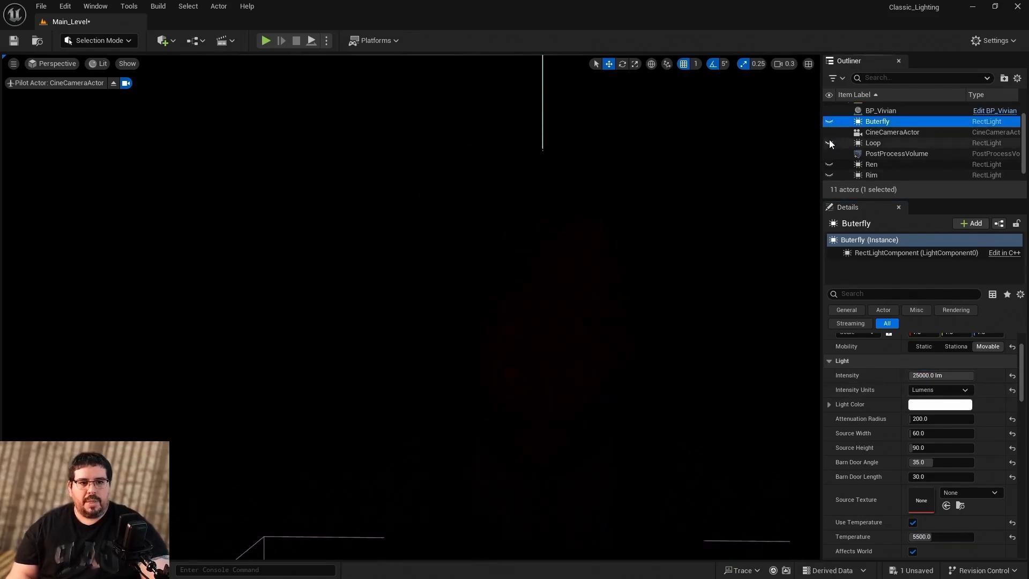
click(830, 143)
click(879, 144)
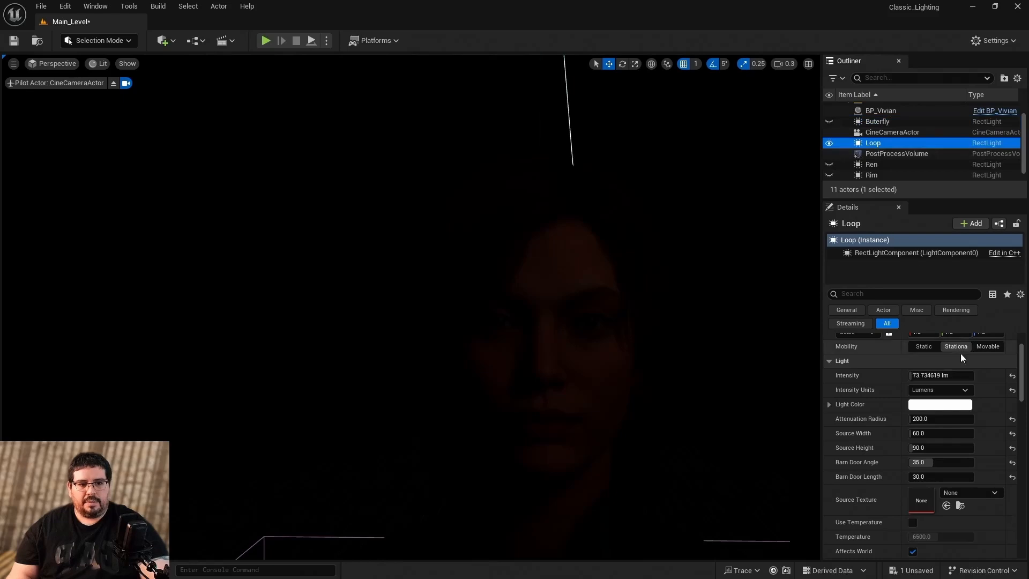
click(952, 375)
text(25)
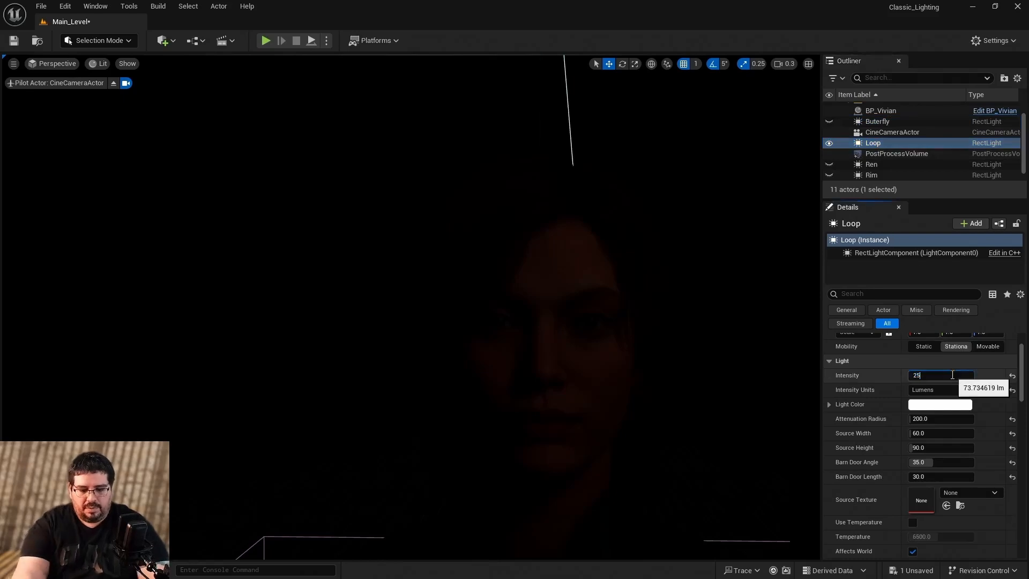
text(000)
key(Return)
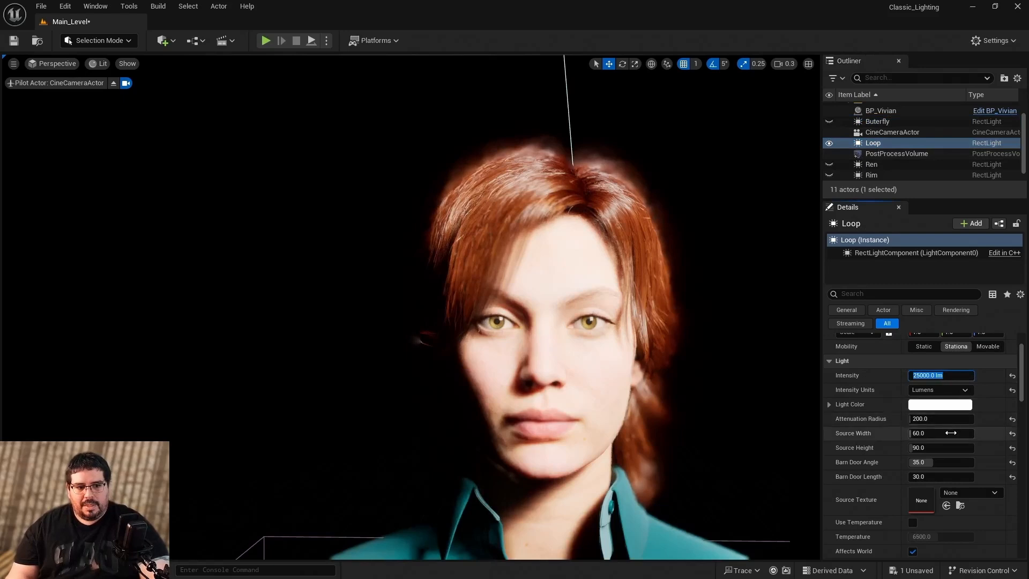
Enable Use Temperature on the Loop light and set its temperature to 5500.
scroll(938, 477, down, 4)
scroll(944, 476, down, 1)
click(913, 403)
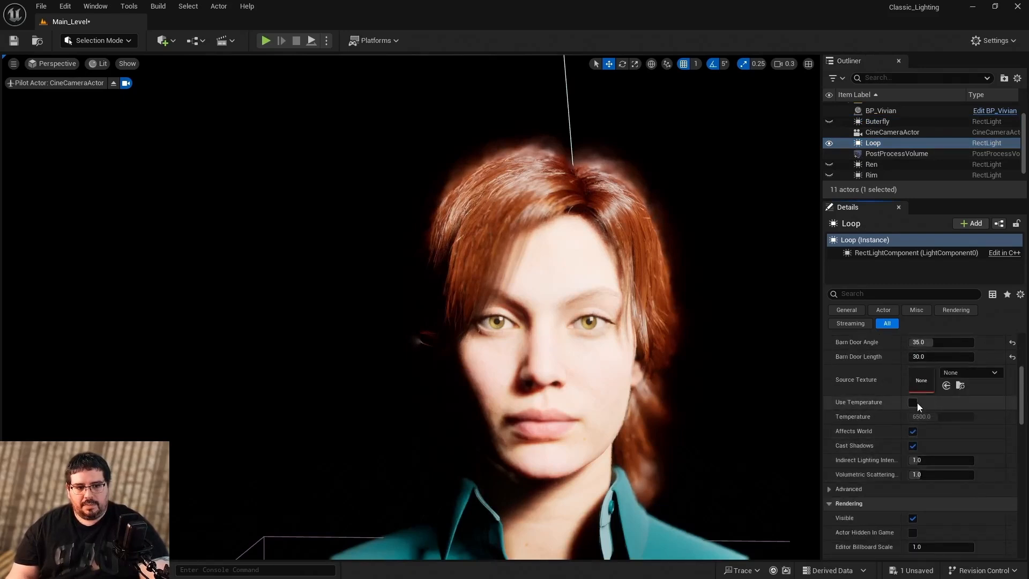
click(928, 417)
text(5)
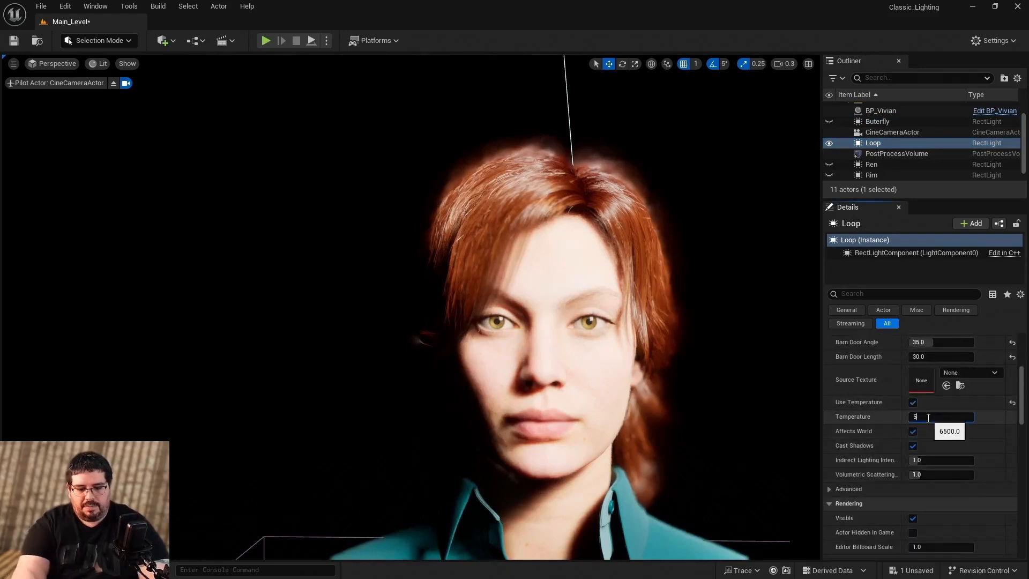
text(500)
key(Return)
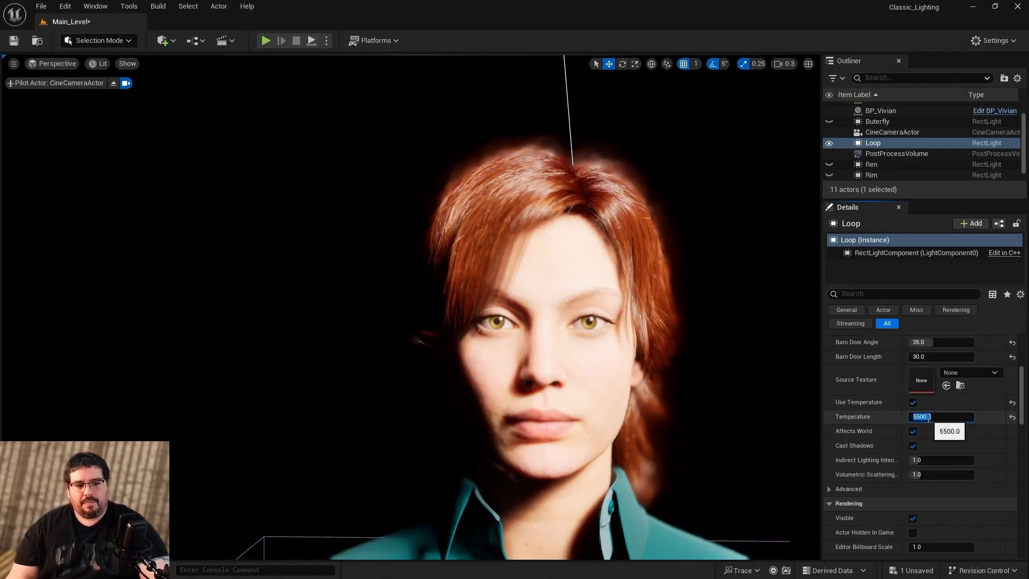
Hide the Loop light, make the Ren light visible and select it.
scroll(949, 412, up, 4)
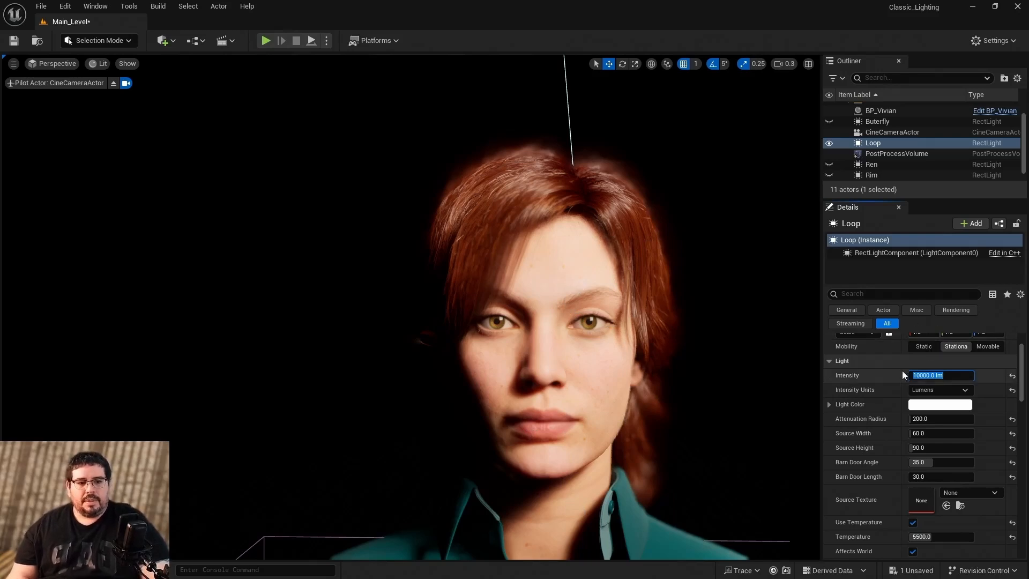
click(828, 143)
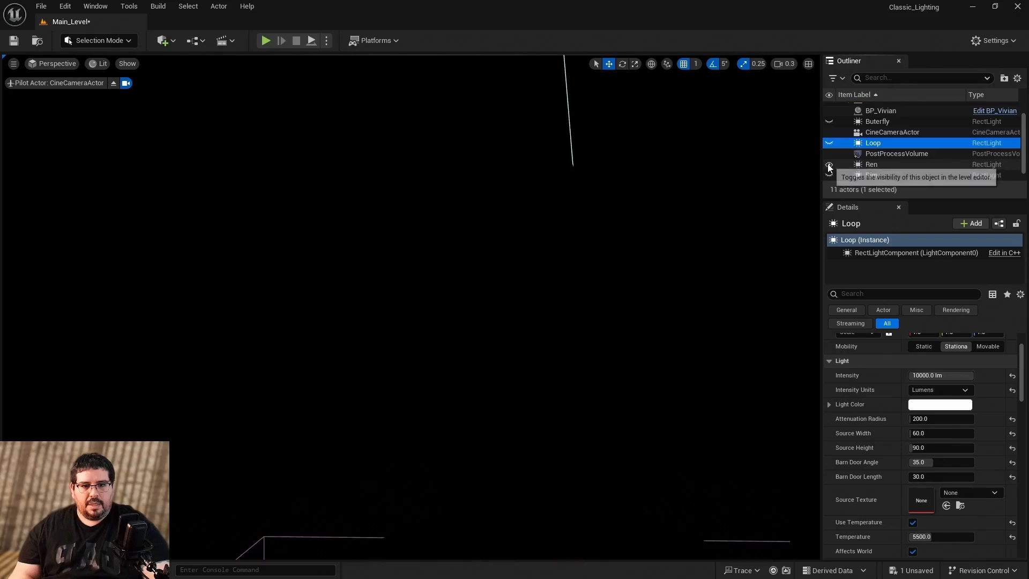
click(828, 164)
click(870, 165)
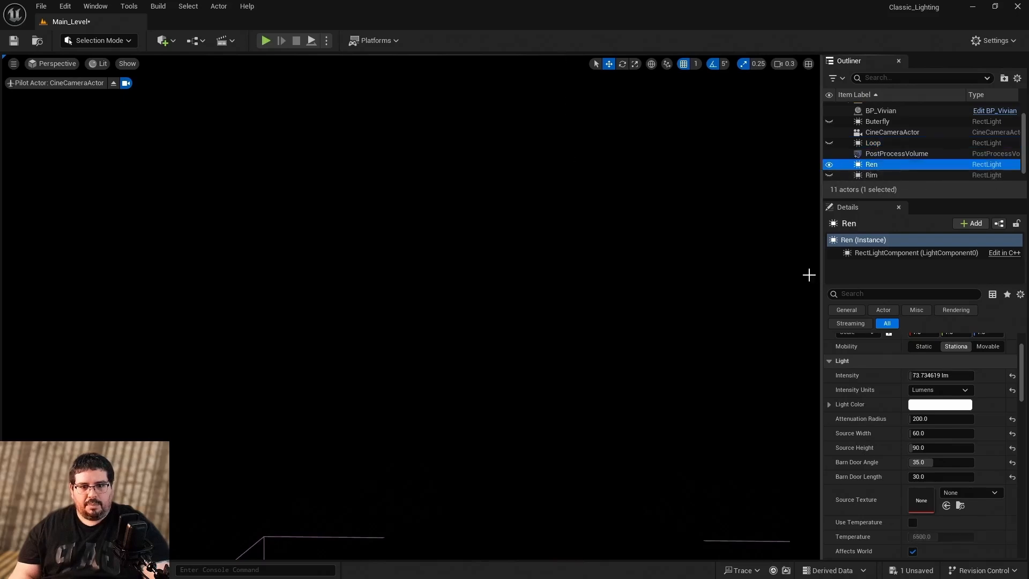
Set the Ren light's intensity to 250000 lumens and correct it to 25000 lumens.
click(929, 375)
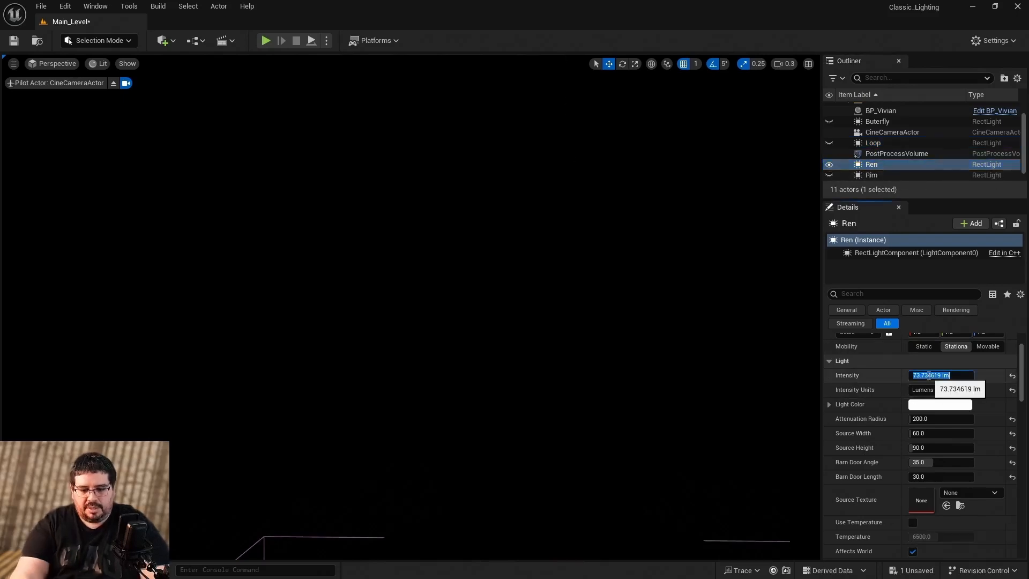
text(250)
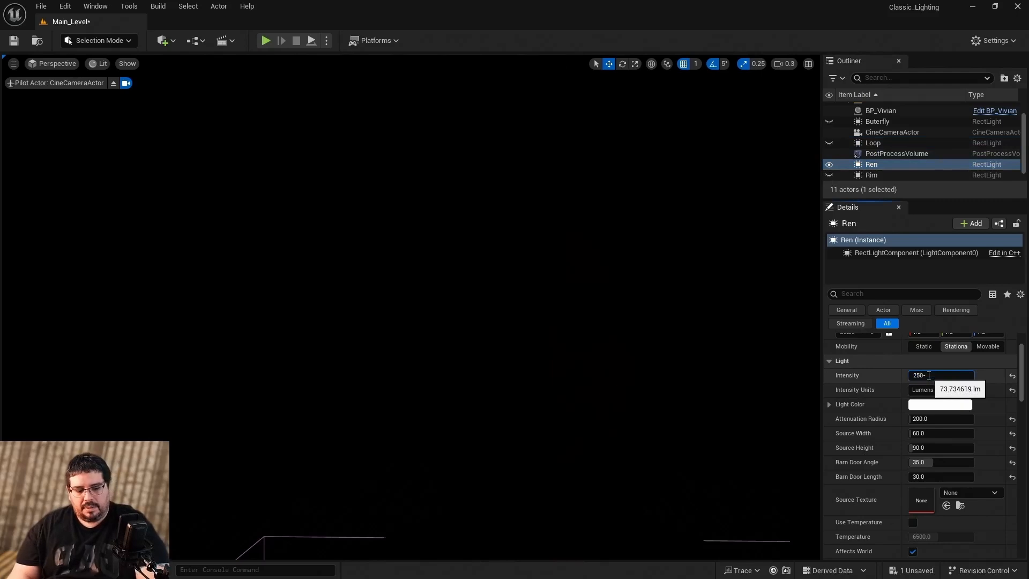
text(000)
key(Return)
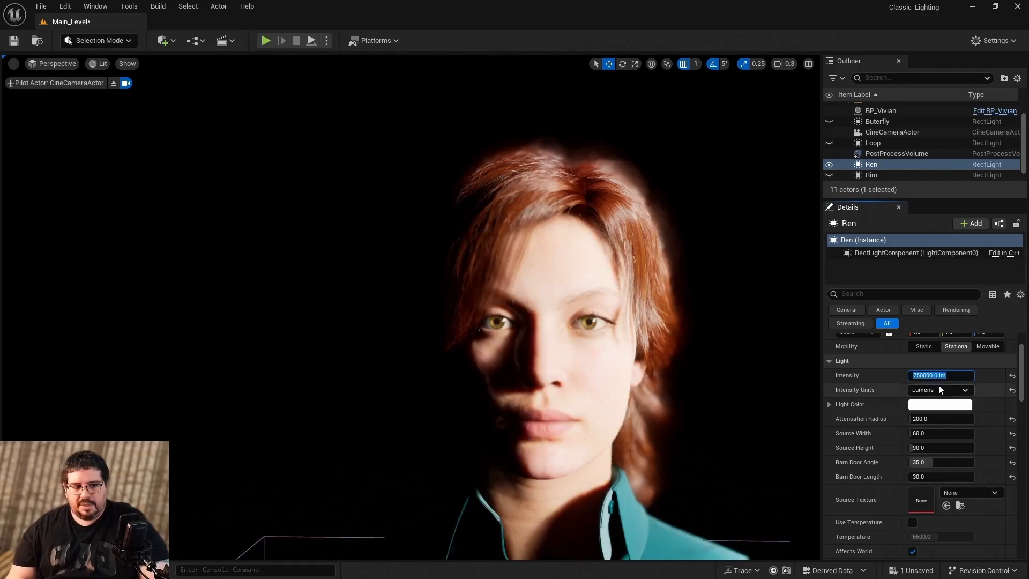
text(25000)
key(Return)
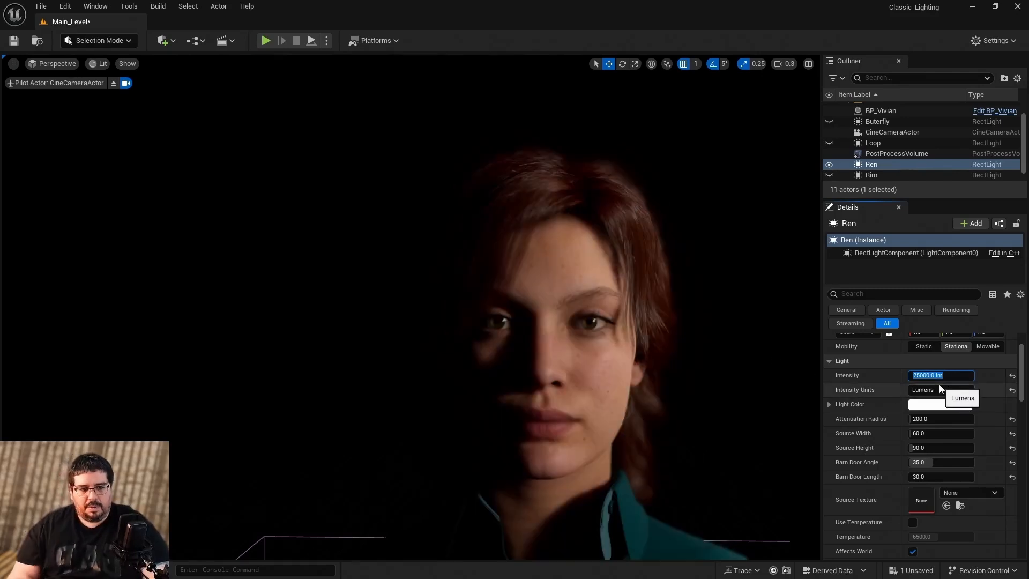
Enable Use Temperature on the Ren light and set its temperature to 5500.
scroll(957, 485, down, 1)
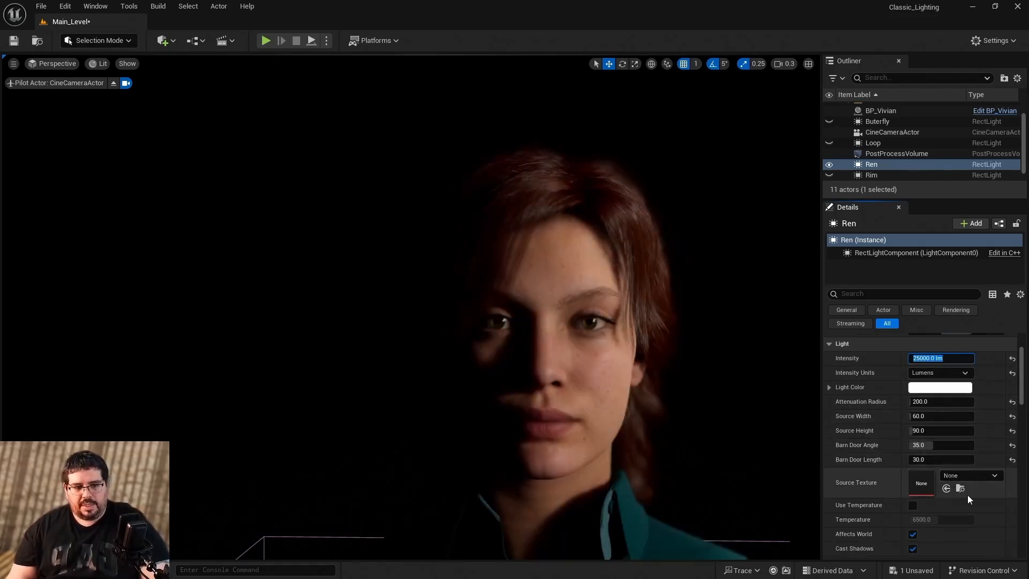
scroll(967, 495, down, 2)
click(913, 471)
click(938, 485)
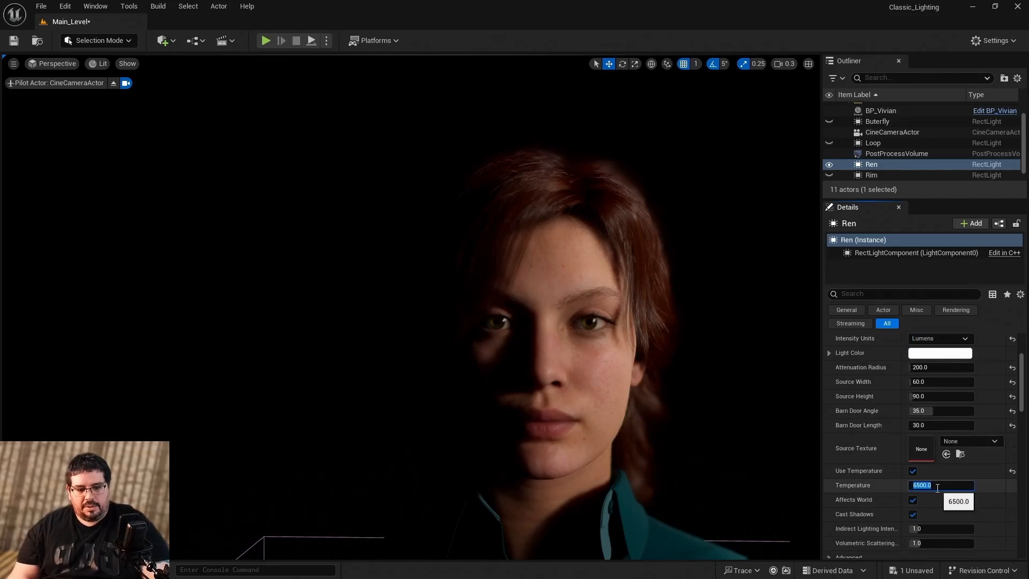
text(5)
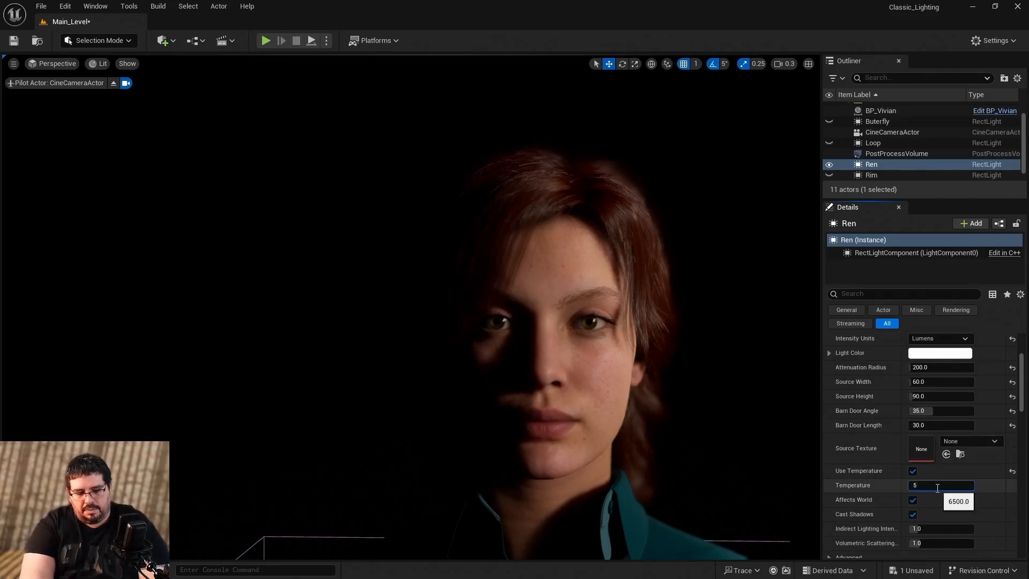
text(500)
key(Return)
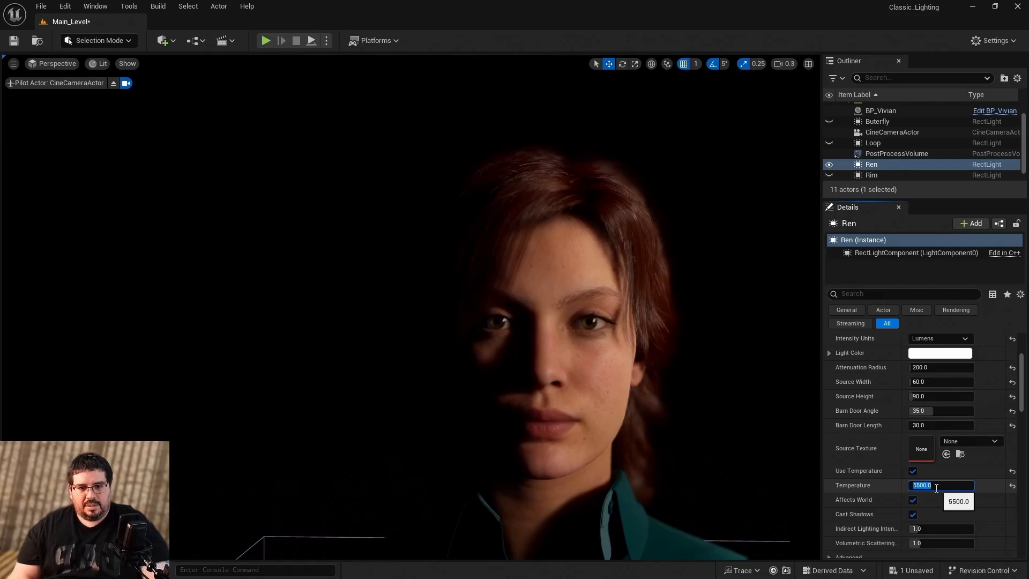
Switch visibility from the Ren light to the Rim light and set the Rim light's intensity to 25000 lumens.
scroll(906, 433, up, 4)
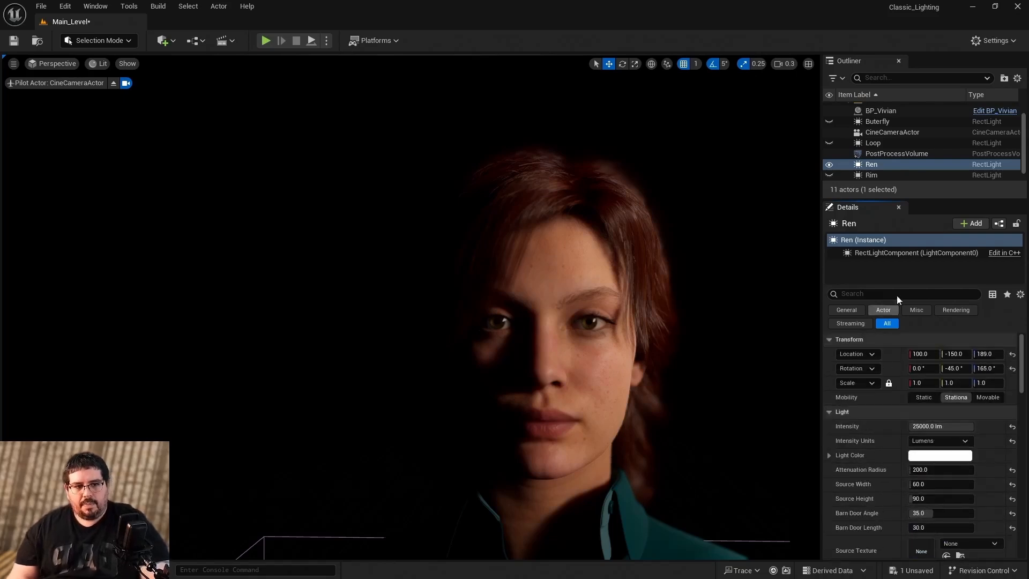
click(830, 164)
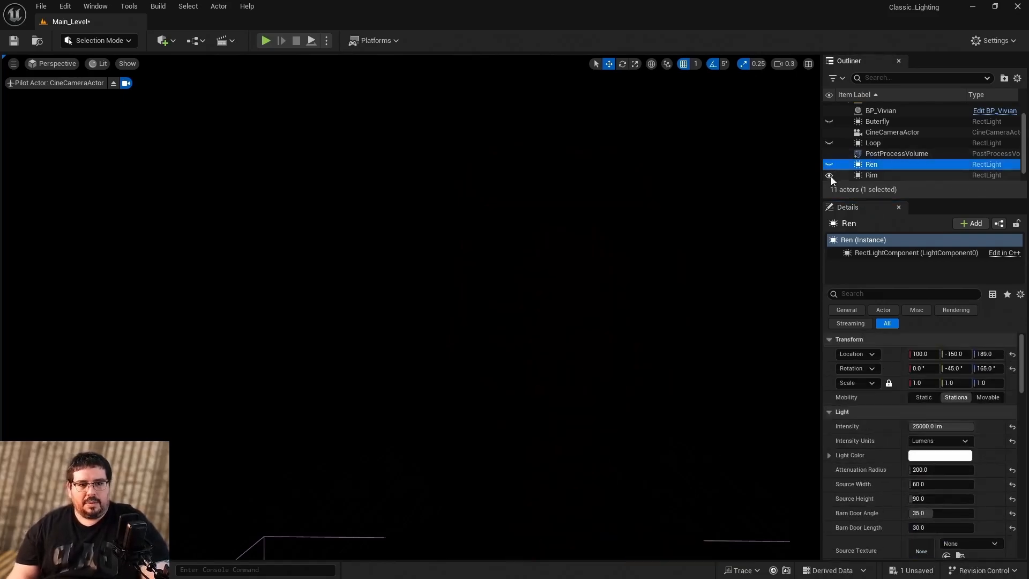
click(867, 175)
scroll(895, 171, down, 1)
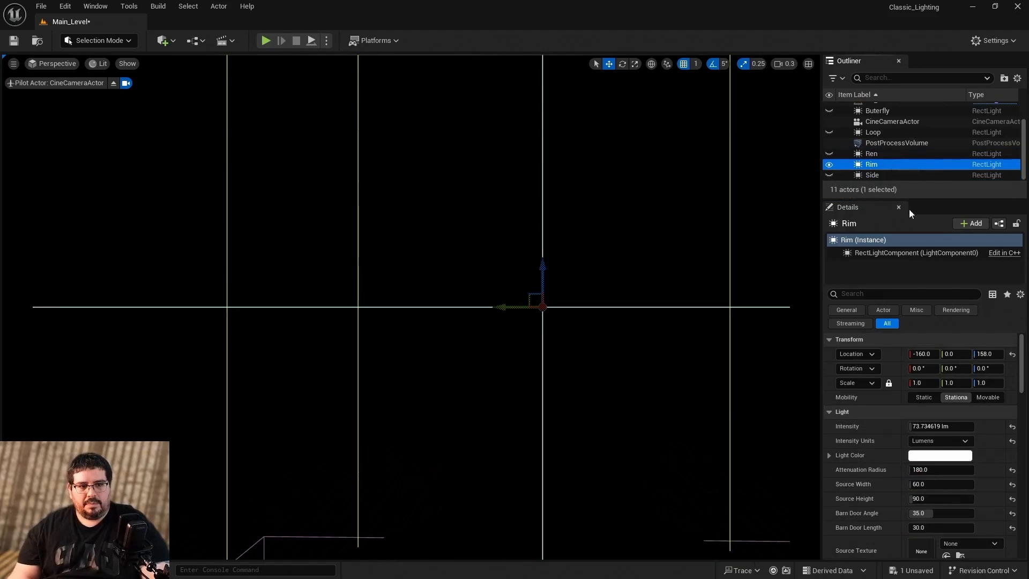
click(926, 426)
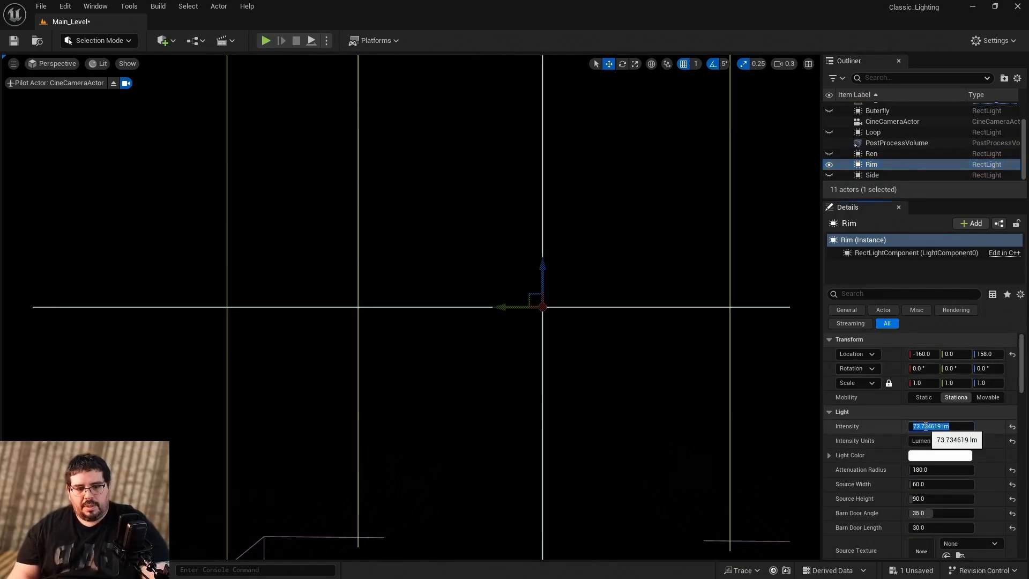
text(2500)
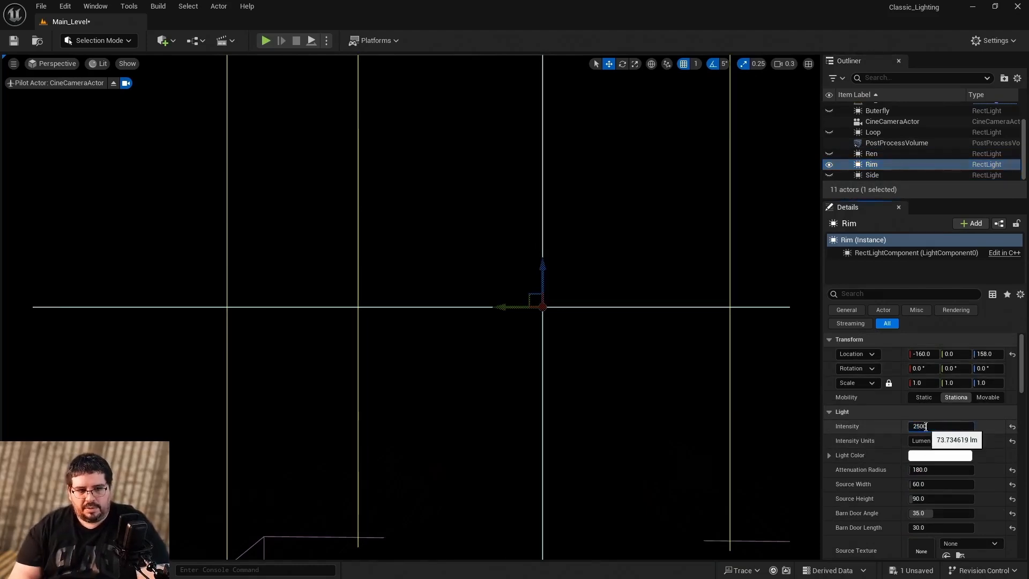
text(0)
key(Return)
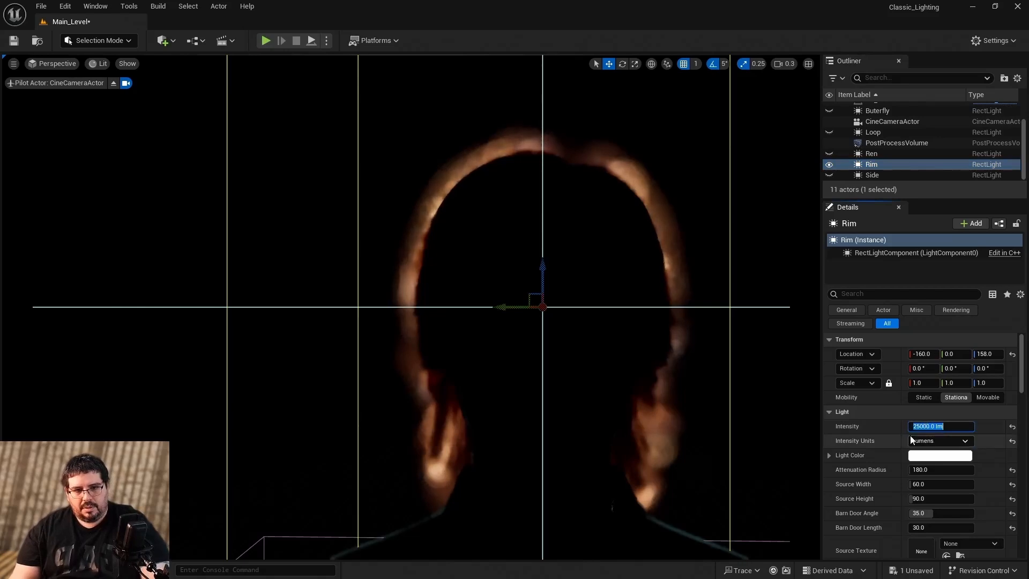
Enable Use Temperature on the Rim light and set its temperature to 5500.
scroll(935, 472, down, 3)
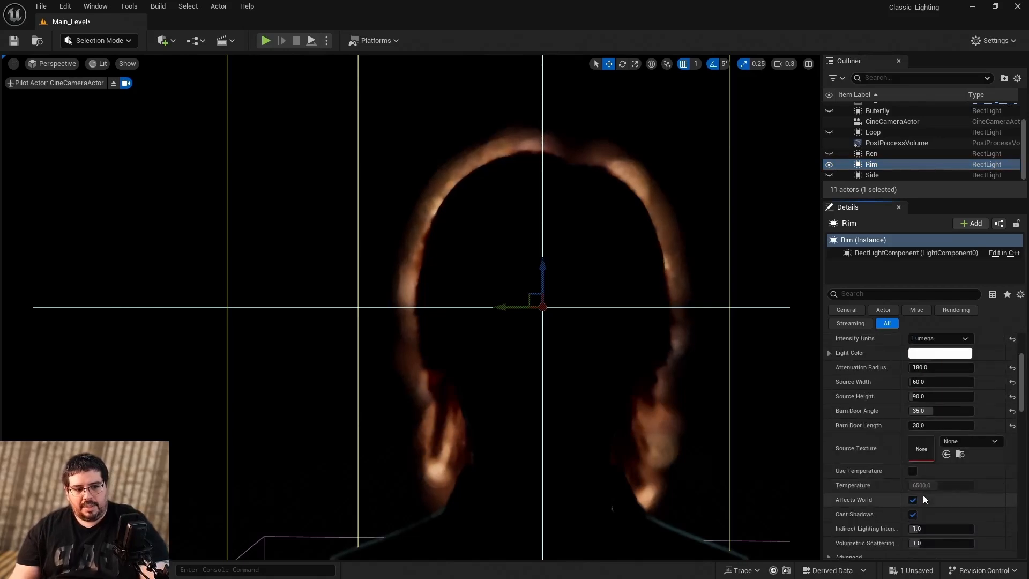
click(913, 471)
click(919, 485)
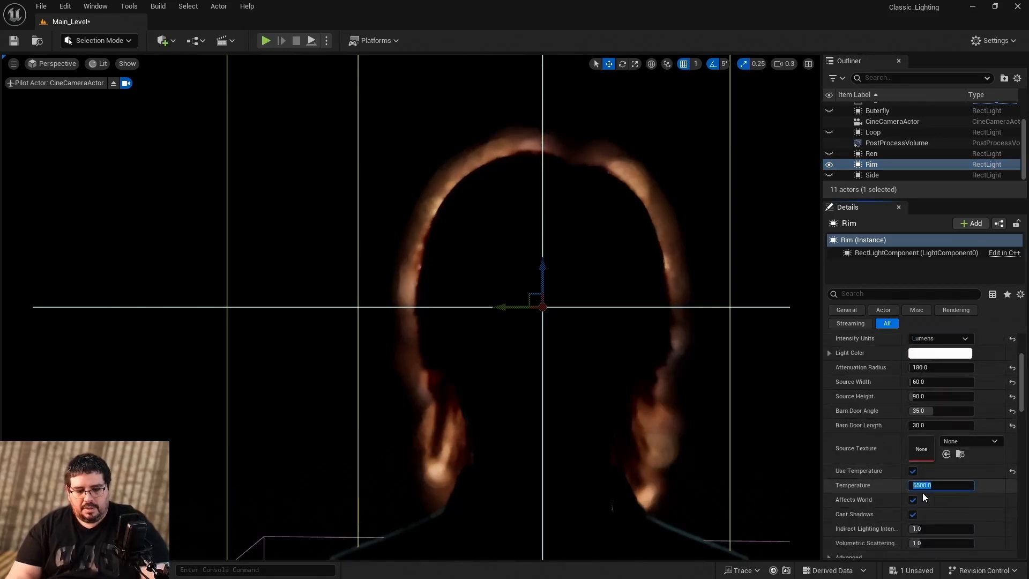
text(550)
key(Return)
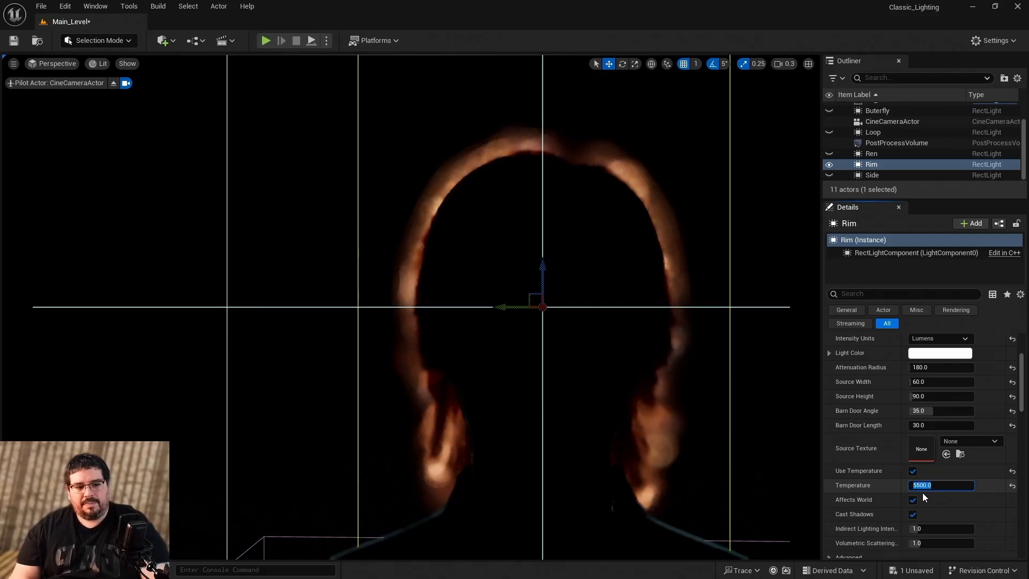
Switch visibility from the Rim light to the Side light and set the Side light's intensity to 25000 lumens.
scroll(884, 415, up, 3)
scroll(885, 412, up, 1)
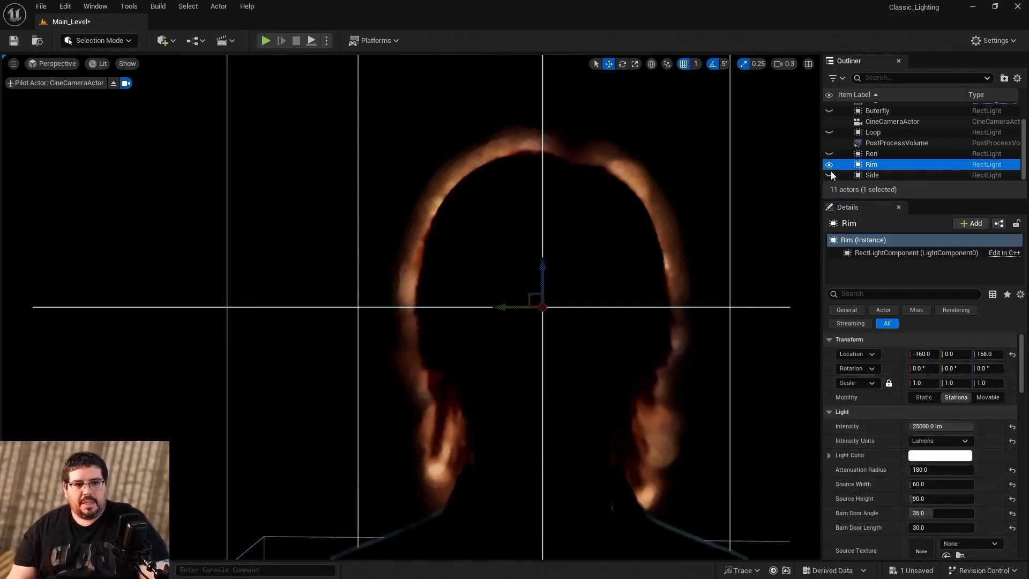
click(829, 166)
click(829, 175)
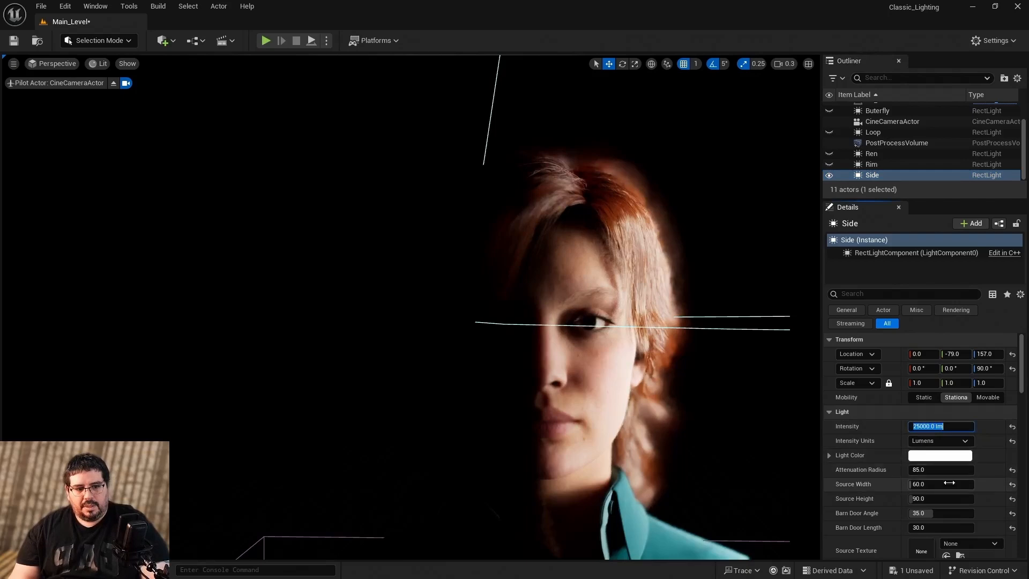
Enable Use Temperature on the Side light and set its temperature to 5500.
scroll(945, 482, down, 5)
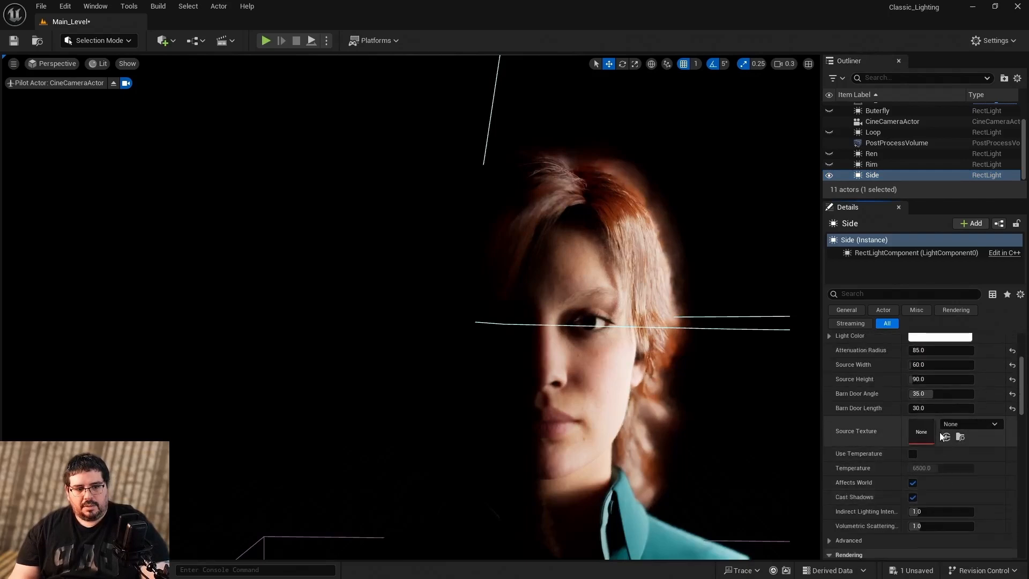
scroll(946, 471, down, 9)
scroll(950, 469, up, 5)
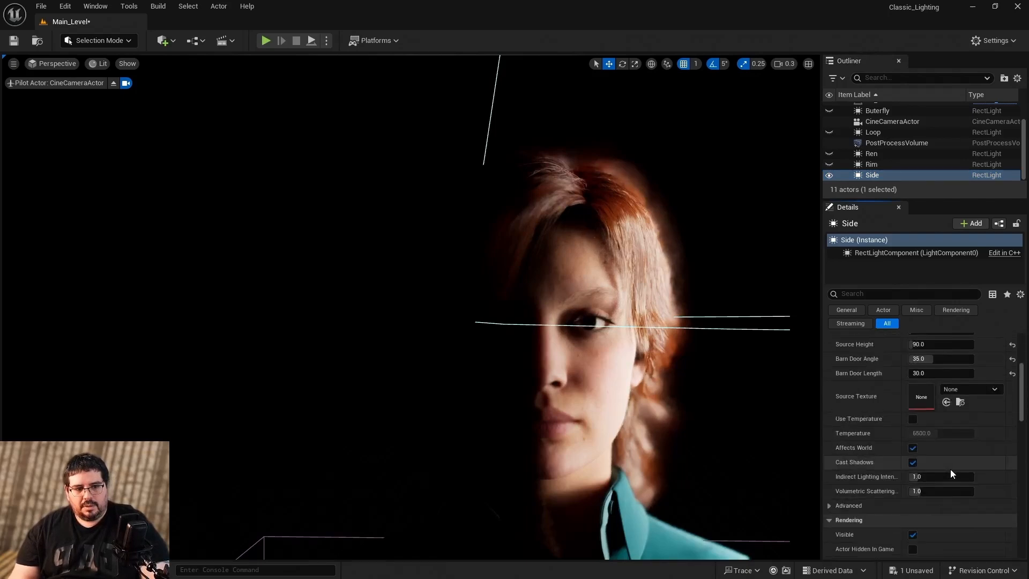
click(912, 418)
click(929, 433)
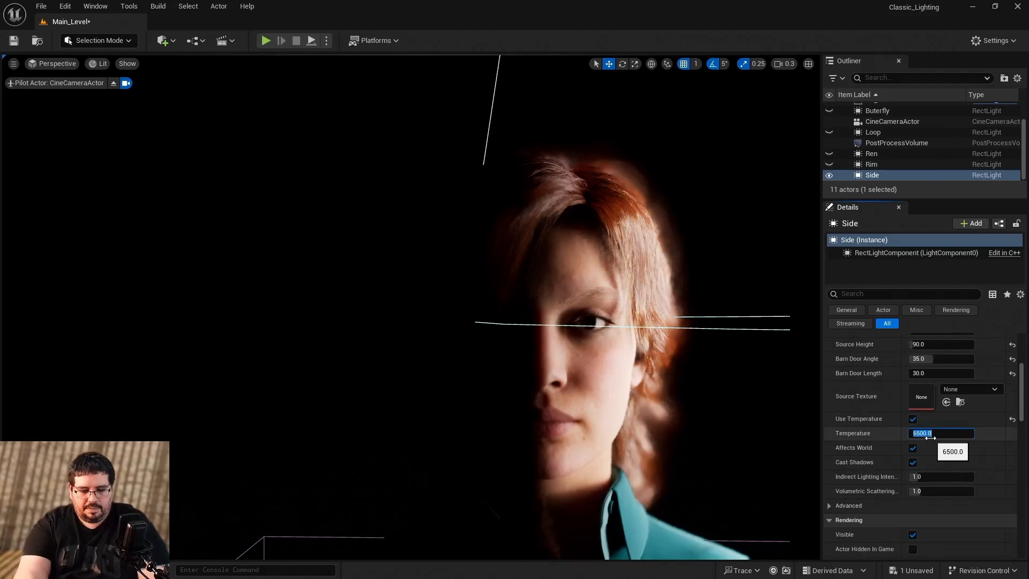
text(5500)
key(Return)
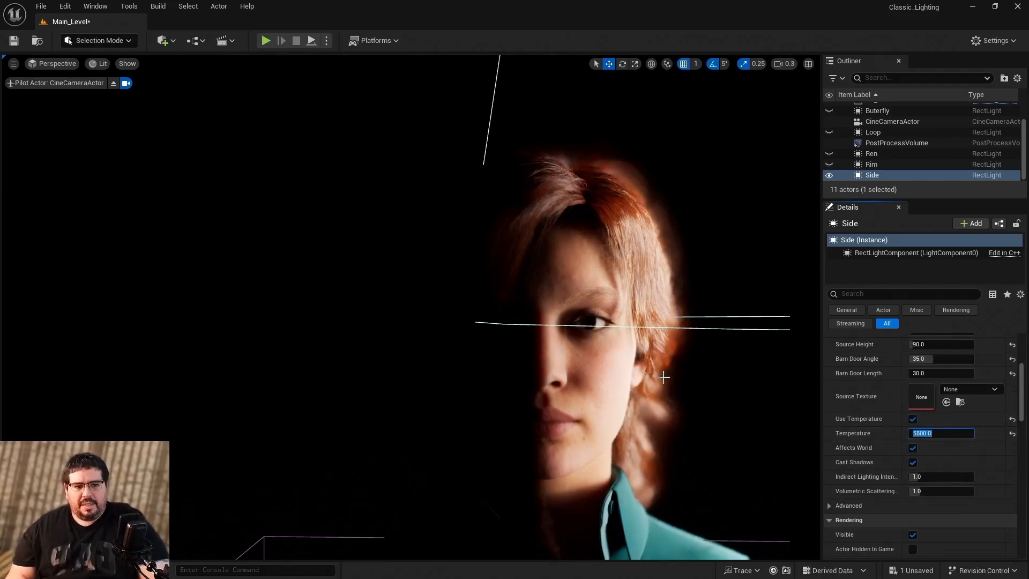
Move the Side light slightly forward to an X location of 10 and clear the selection.
click(874, 176)
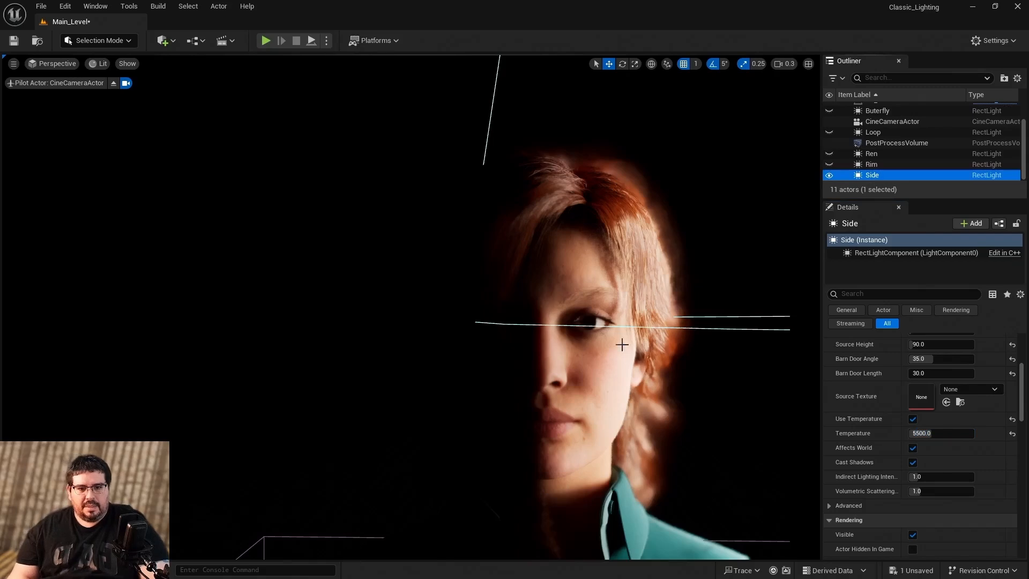
key(h)
key(ctrl+h)
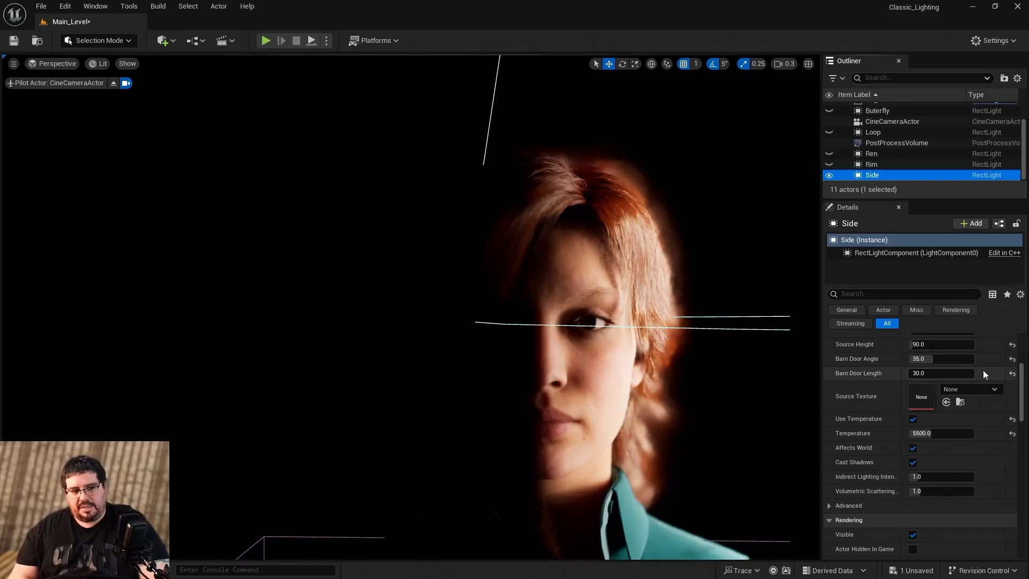
scroll(1013, 370, up, 5)
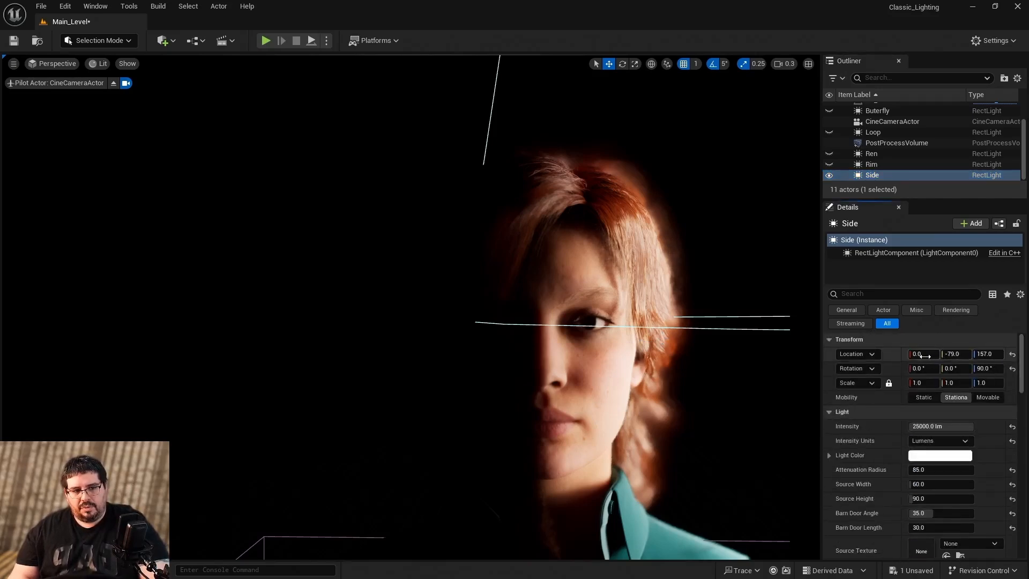
mouse_move(922, 354)
mouse_down()
mouse_move(943, 354)
mouse_move(928, 354)
mouse_up()
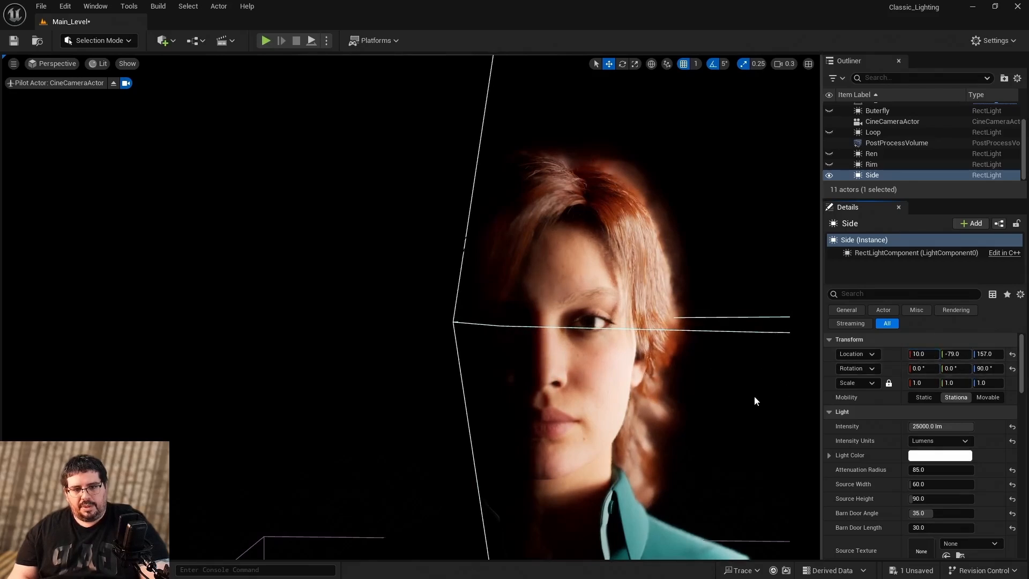
click(719, 420)
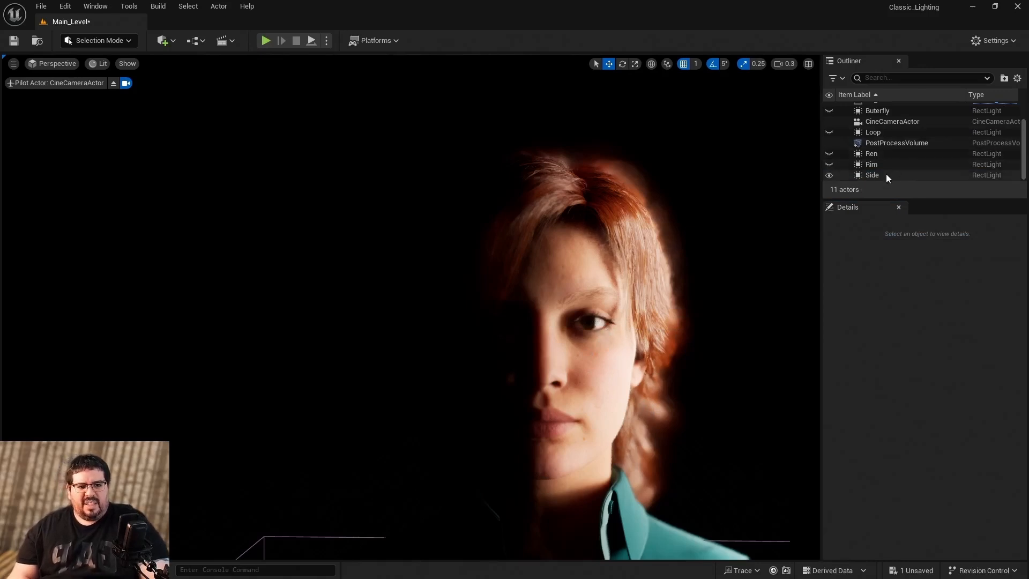
Switch visibility from the Side light to the Buterfly light and select the Buterfly light.
click(829, 175)
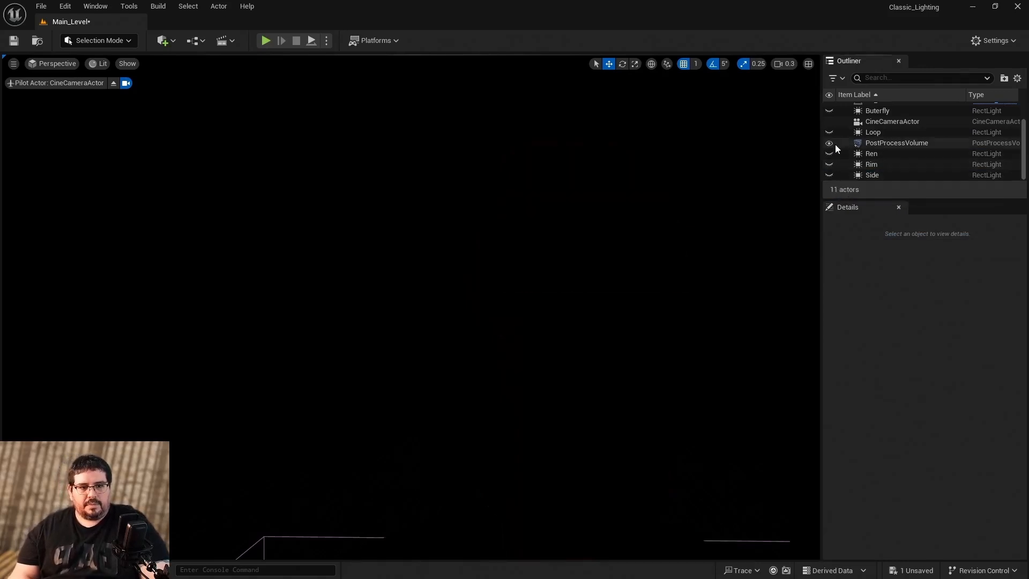
click(829, 110)
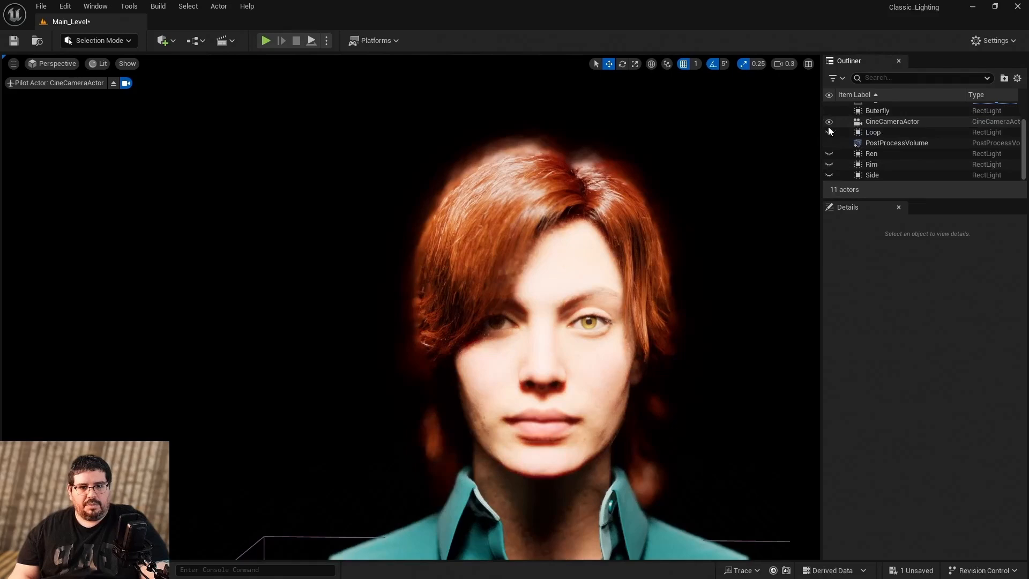
click(879, 110)
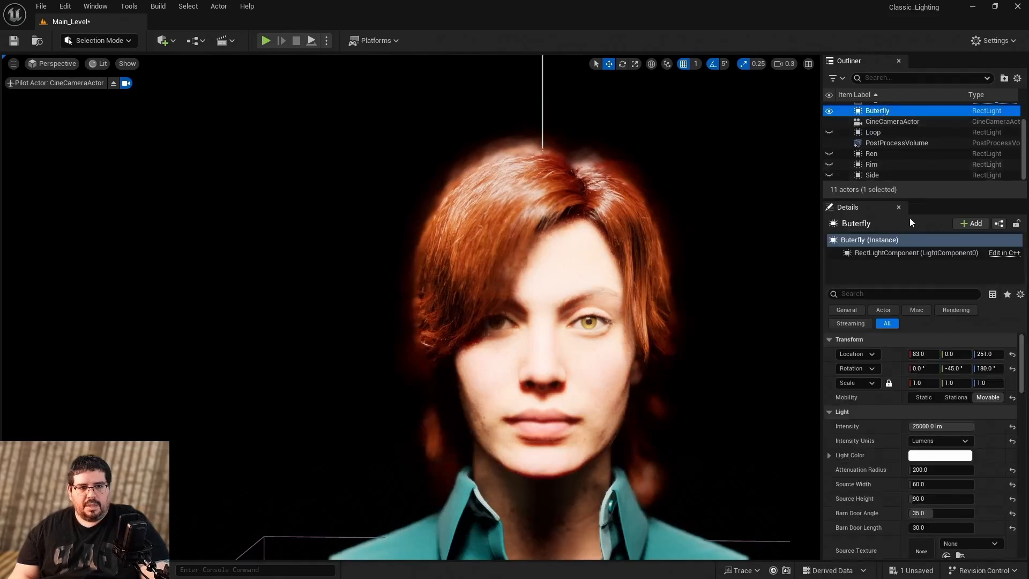
Set the Buterfly light's intensity to 10000 lumens and save all changes.
click(930, 428)
text(10000)
key(Return)
click(777, 353)
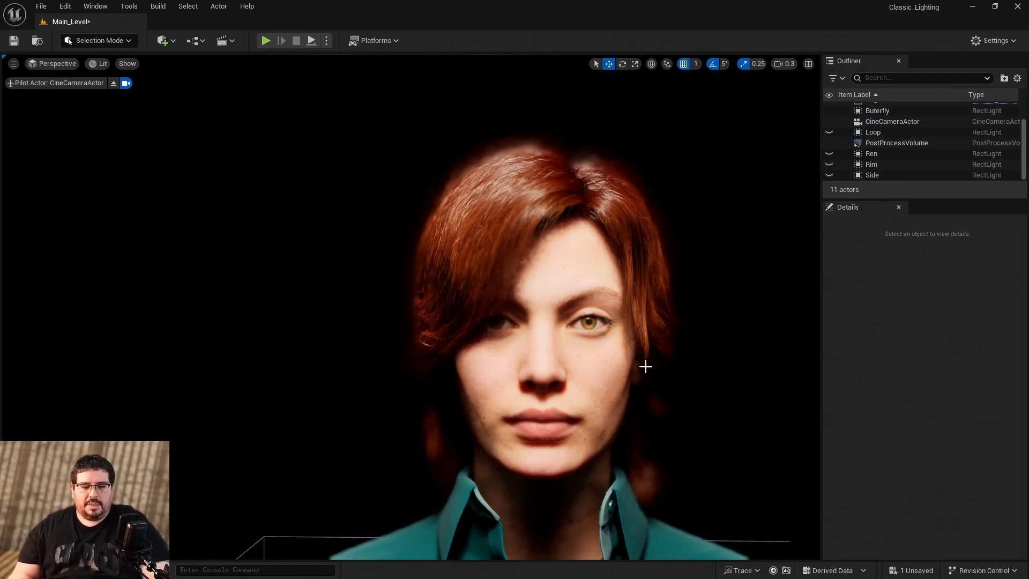
click(41, 6)
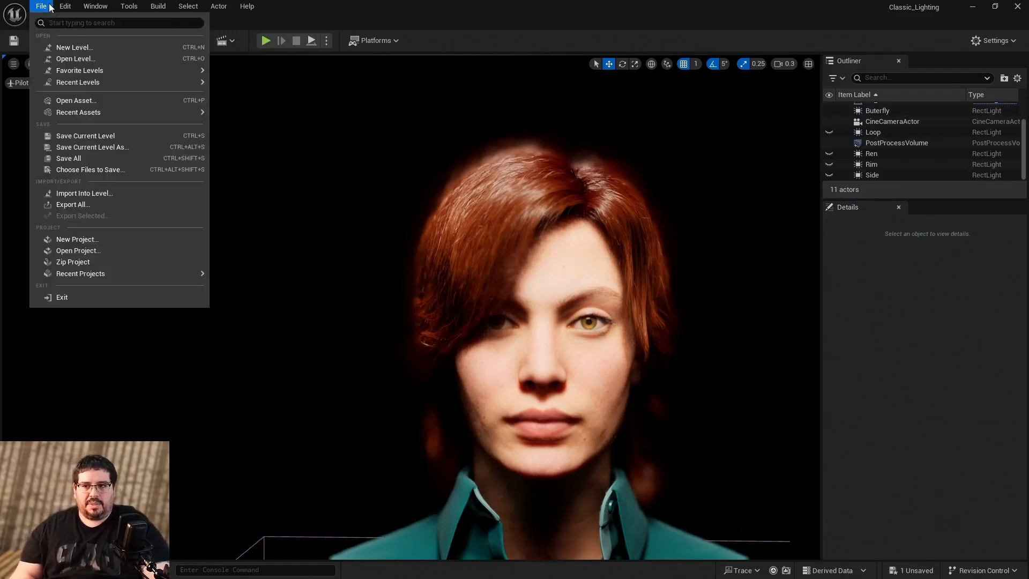
click(102, 159)
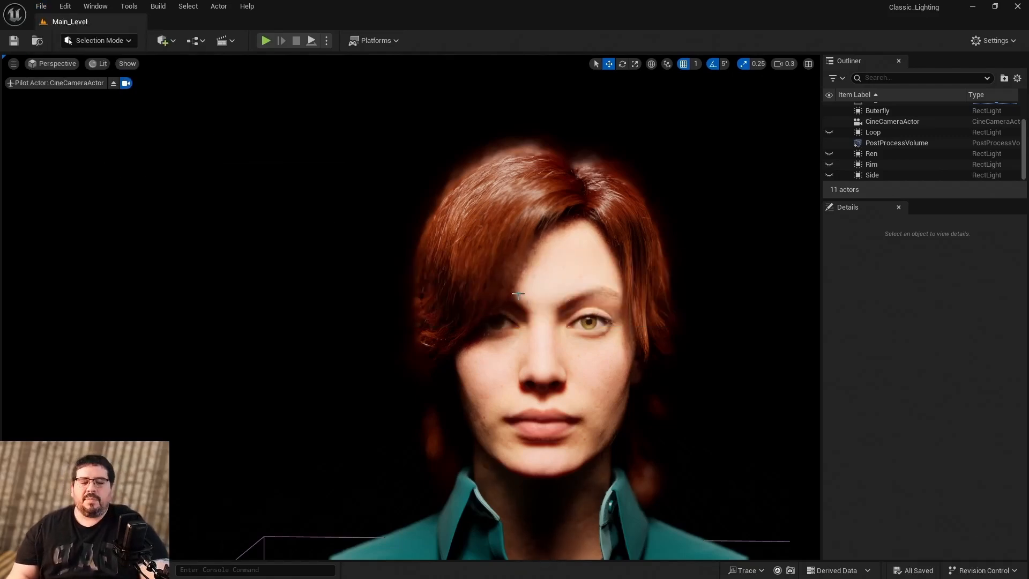
Stop piloting the CineCameraActor and select the PostProcessVolume behind the MetaHuman.
click(113, 83)
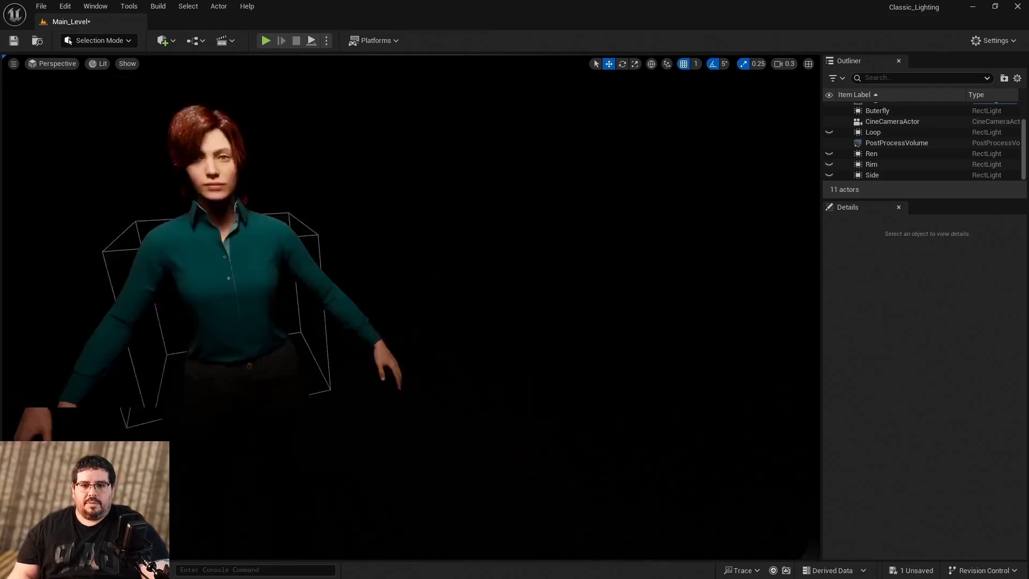
right_drag(113, 86, 241, 238)
click(218, 168)
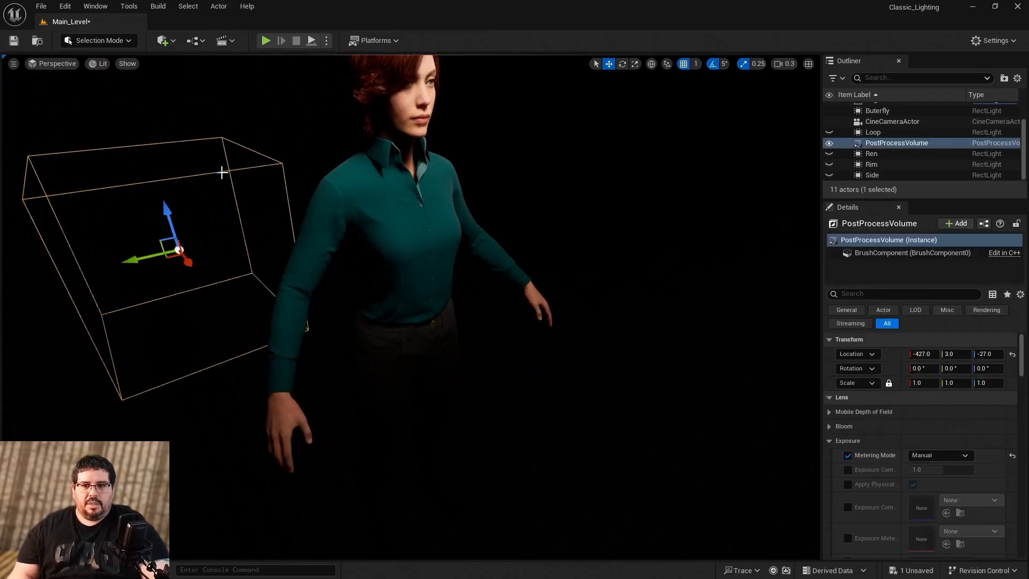
Compare the scene with the PostProcessVolume's Metering Mode override off and on, and review its Camera exposure settings.
scroll(947, 447, down, 2)
scroll(947, 447, down, 4)
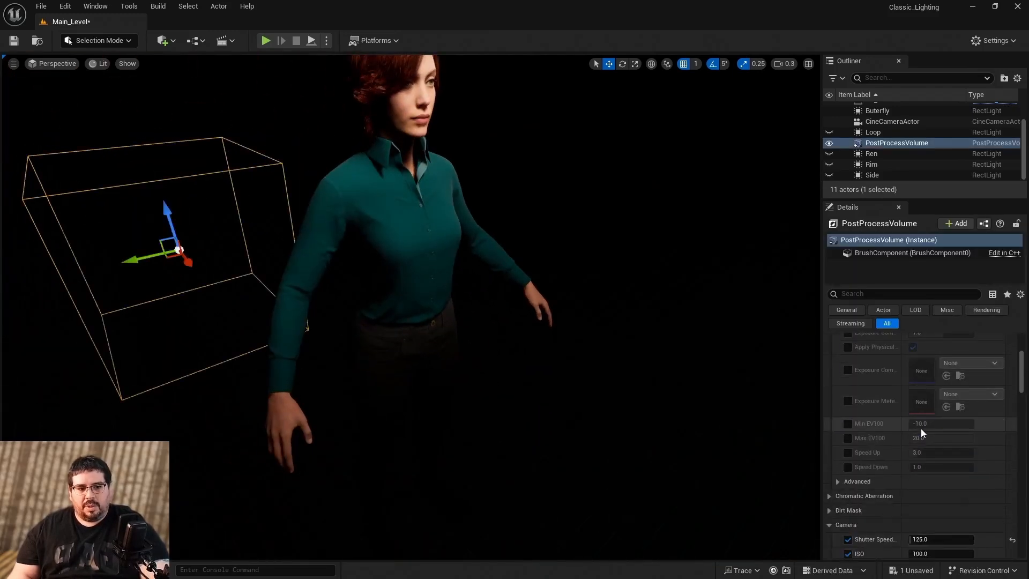
scroll(868, 407, up, 2)
click(848, 403)
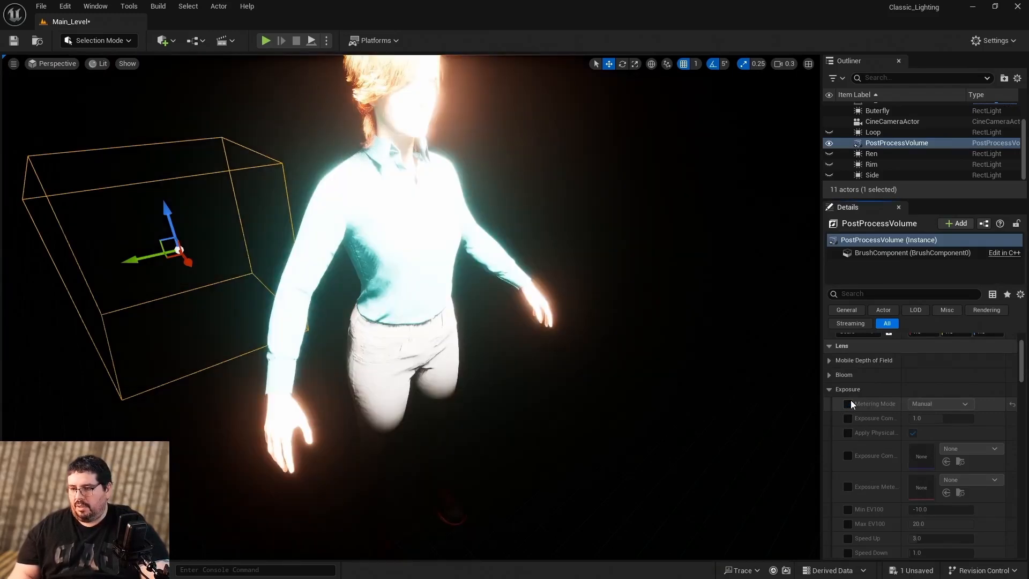
click(850, 403)
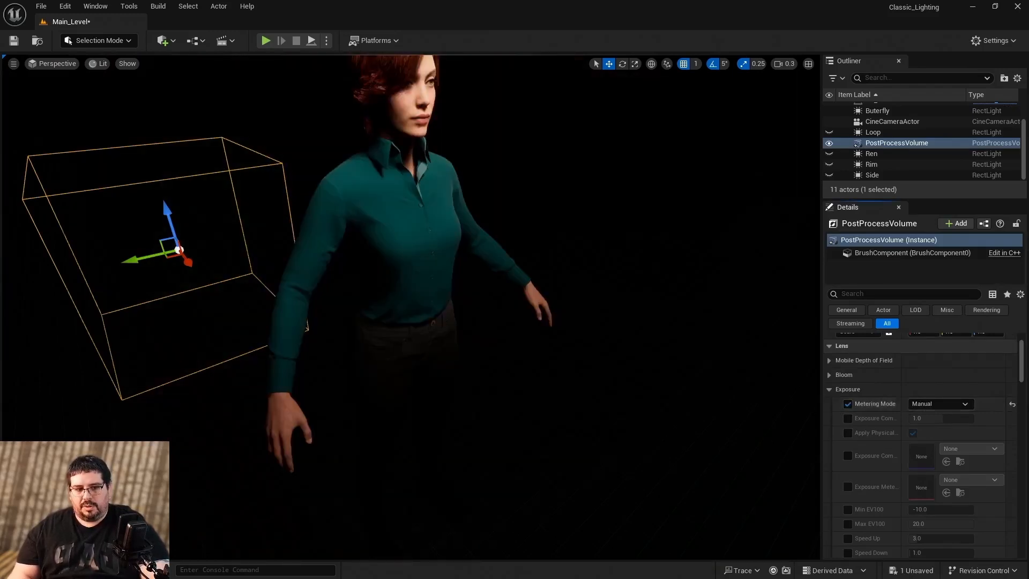
scroll(584, 307, down, 3)
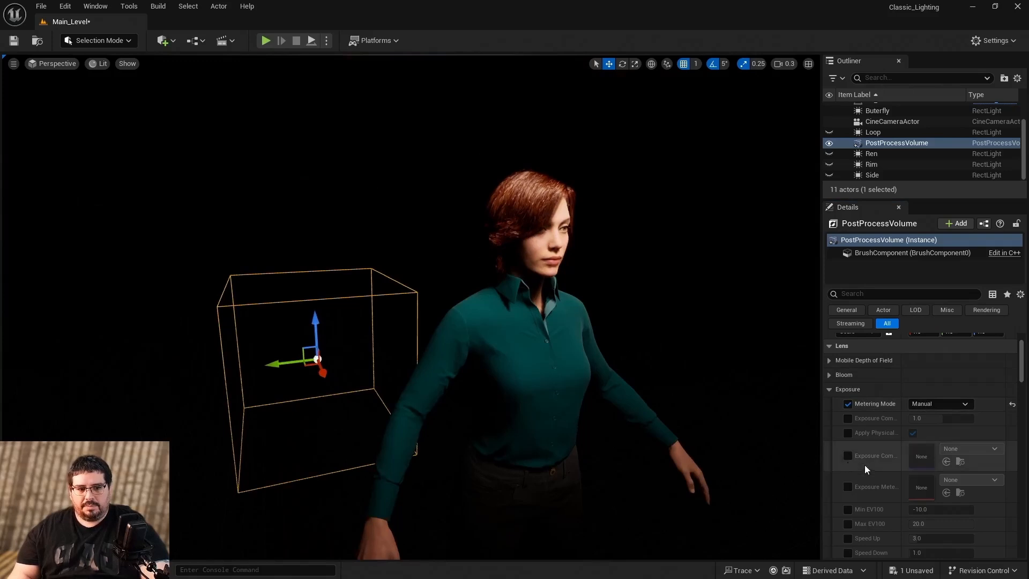
scroll(912, 472, down, 5)
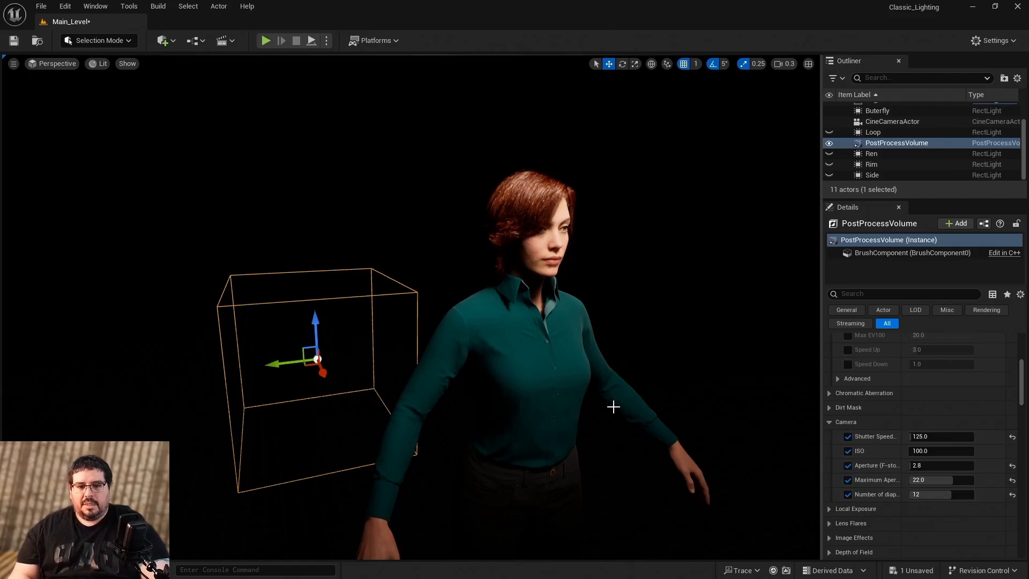
Face the MetaHuman from the front and open the Live Link window from the Virtual Production tools.
mouse_move(565, 373)
right_down()
mouse_move(498, 370)
mouse_move(553, 376)
right_up()
key(d)
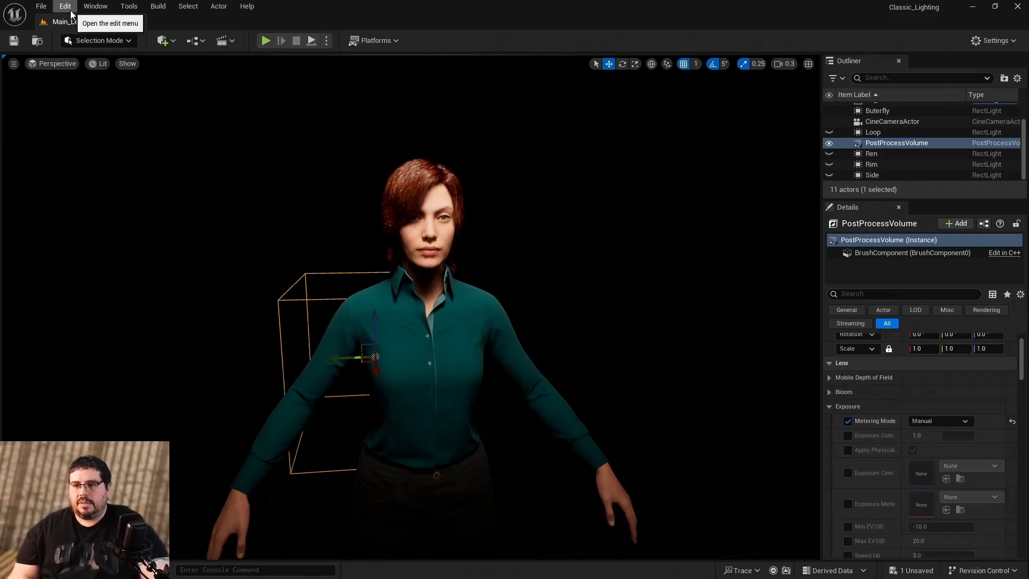
click(85, 10)
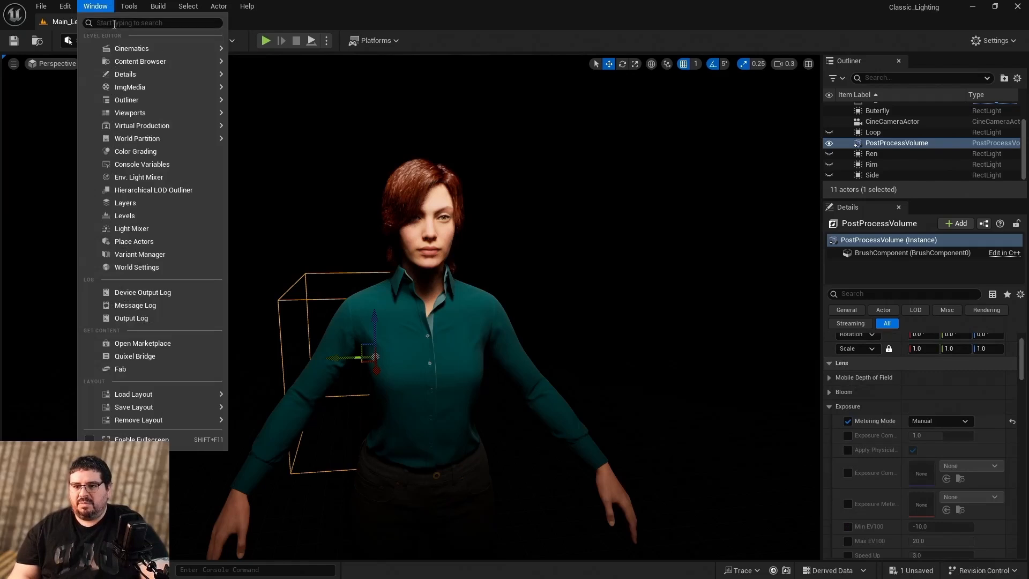
mouse_move(172, 130)
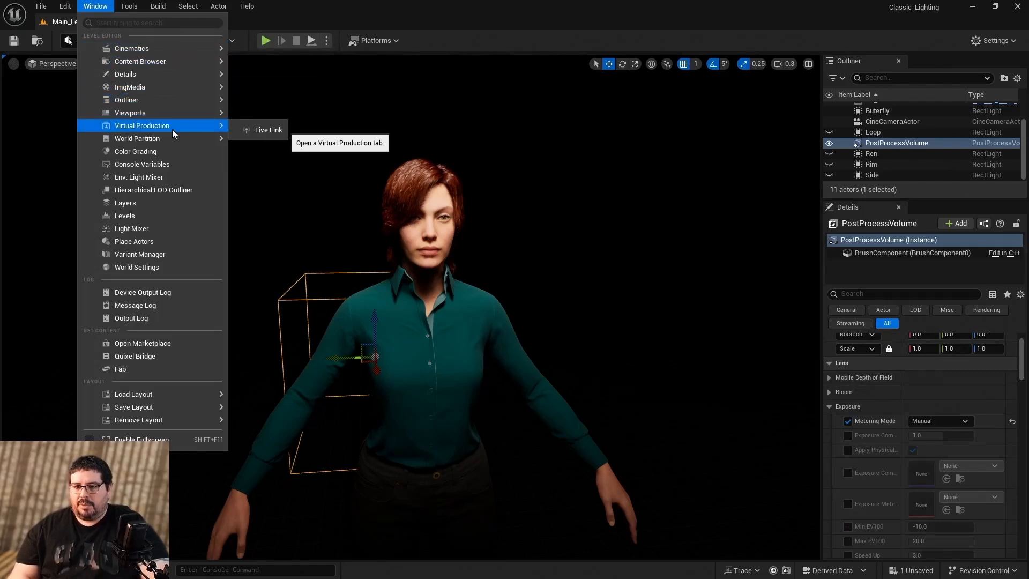
click(258, 129)
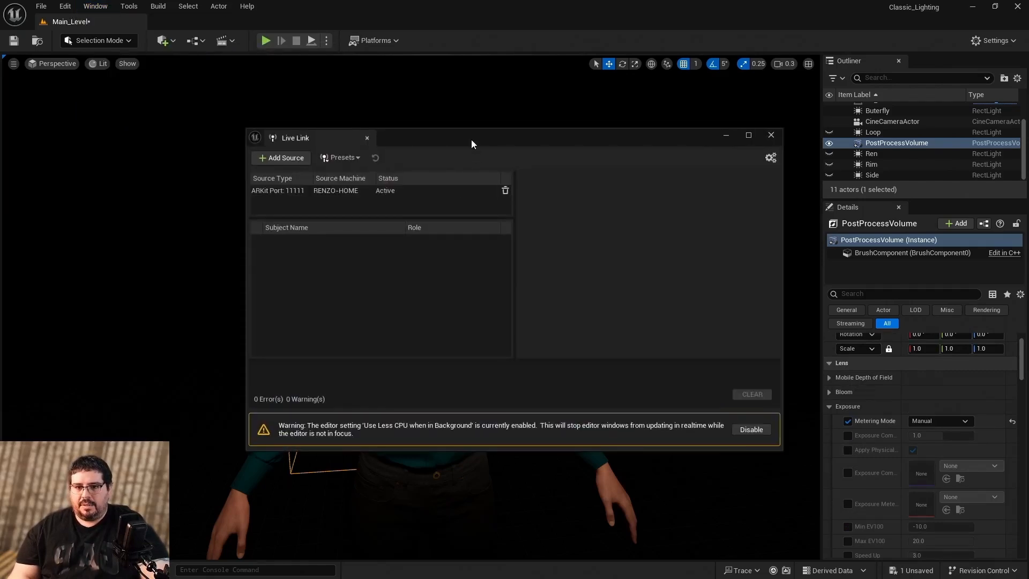
Narrow the Live Link window and place it beside the MetaHuman so her face and body stay uncovered.
drag(472, 141, 252, 233)
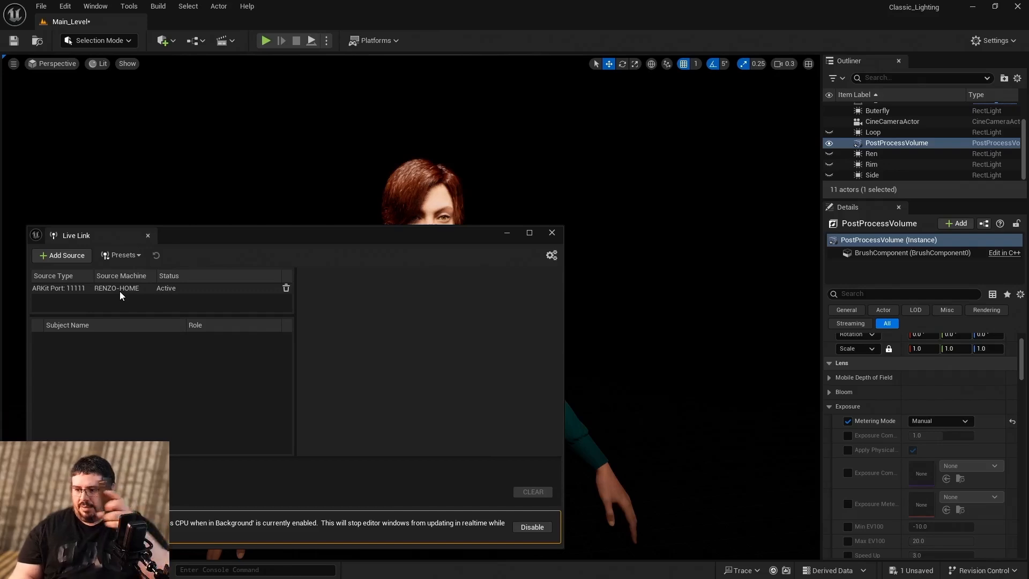
drag(560, 362, 336, 346)
drag(235, 240, 217, 100)
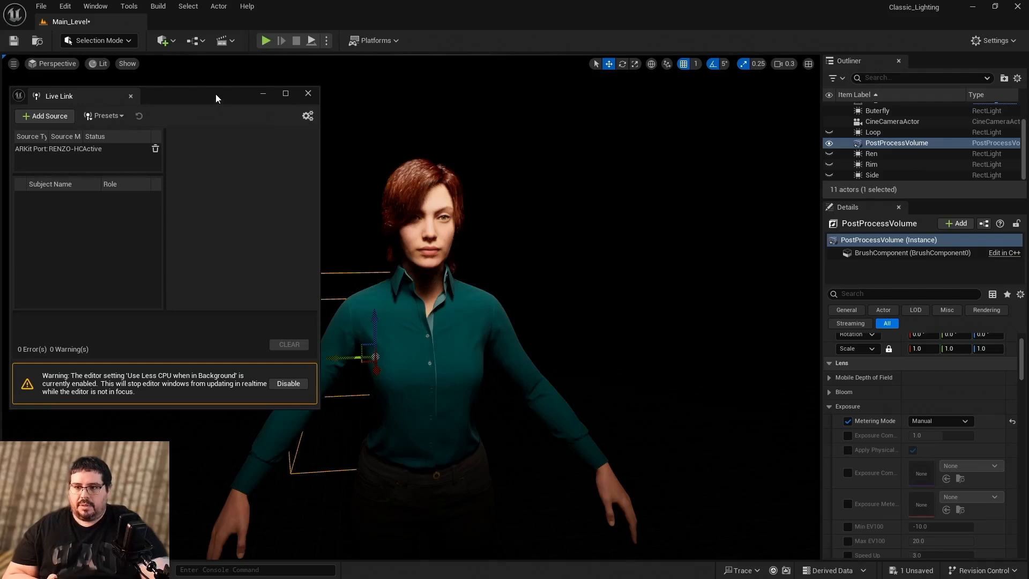
drag(217, 99, 233, 99)
drag(336, 208, 345, 203)
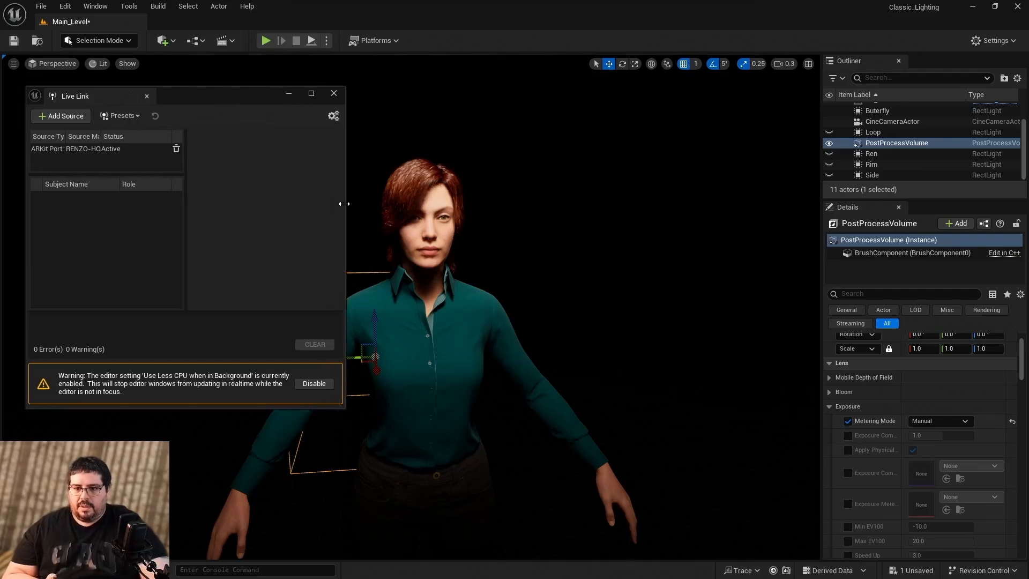
Switch to the portrait lighting presentation in the browser and present the Live Link Face slide full screen through the Live Link (ARKit) capture mode.
key(alt+Tab)
key(alt+Tab)
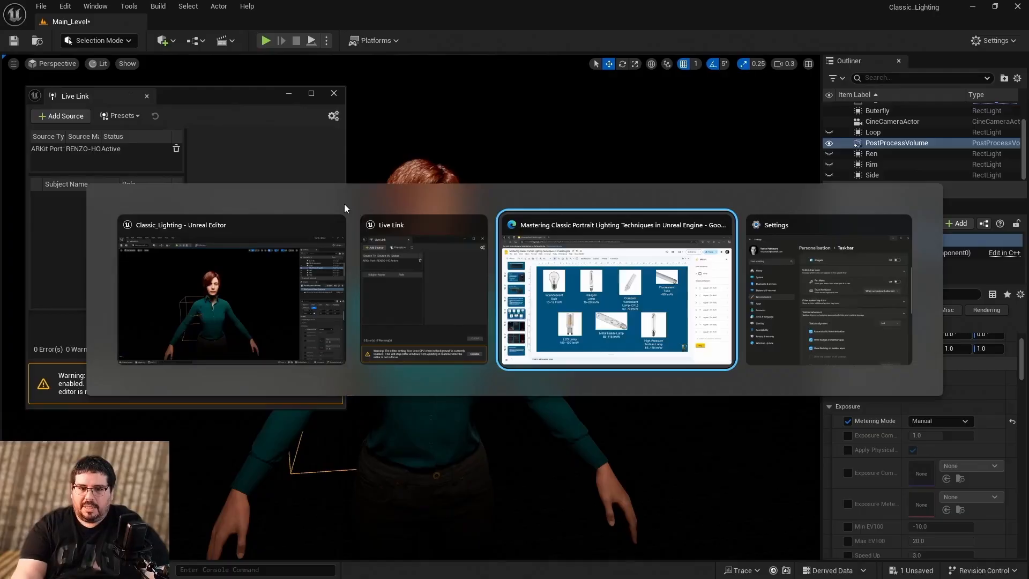
key(ctrl+Return)
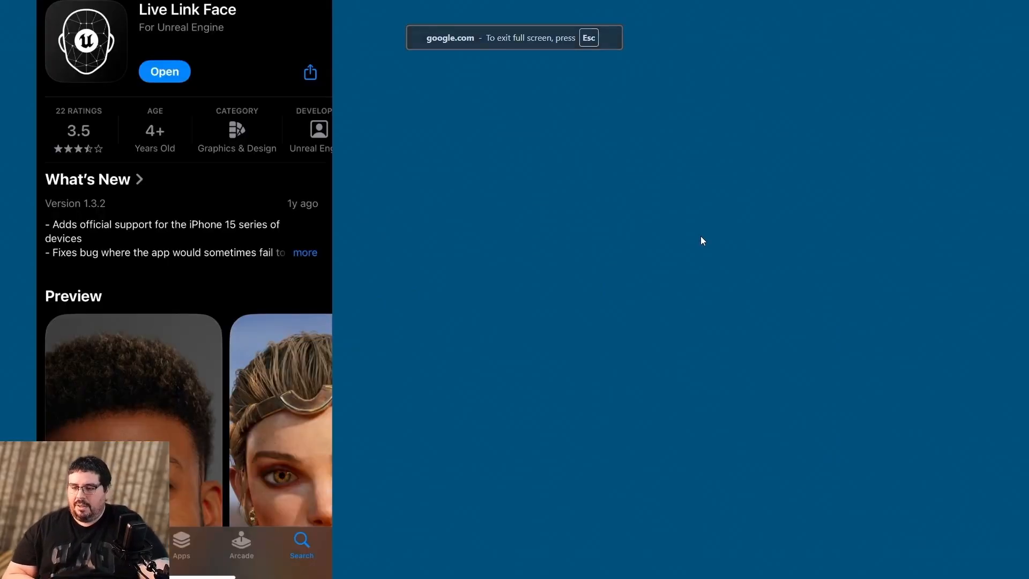
click(476, 199)
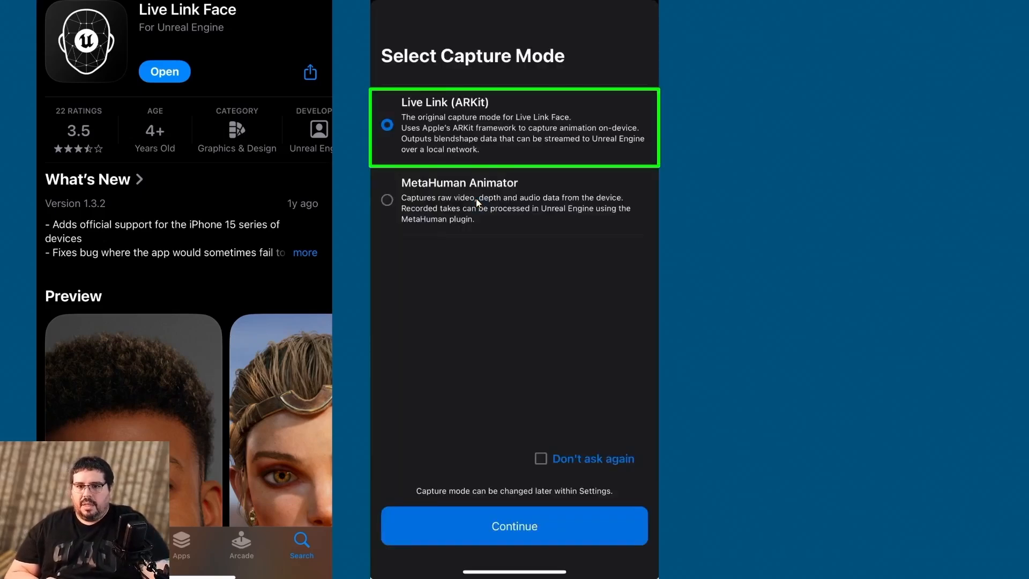
click(471, 127)
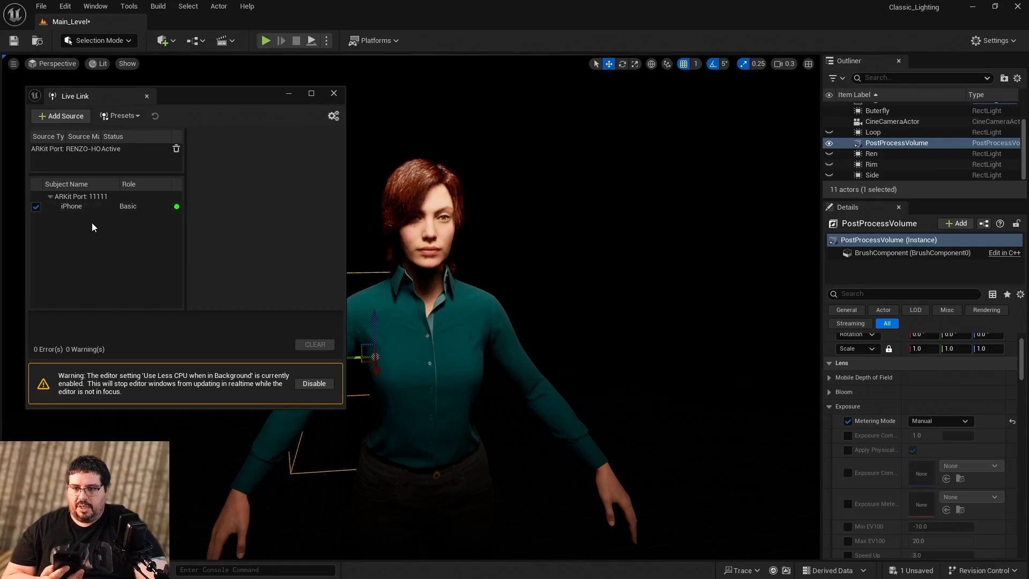
Set BP_Vivian's ARKit Face Subject to iPhone, enable Use ARKit Face, and minimize the Live Link window.
click(95, 207)
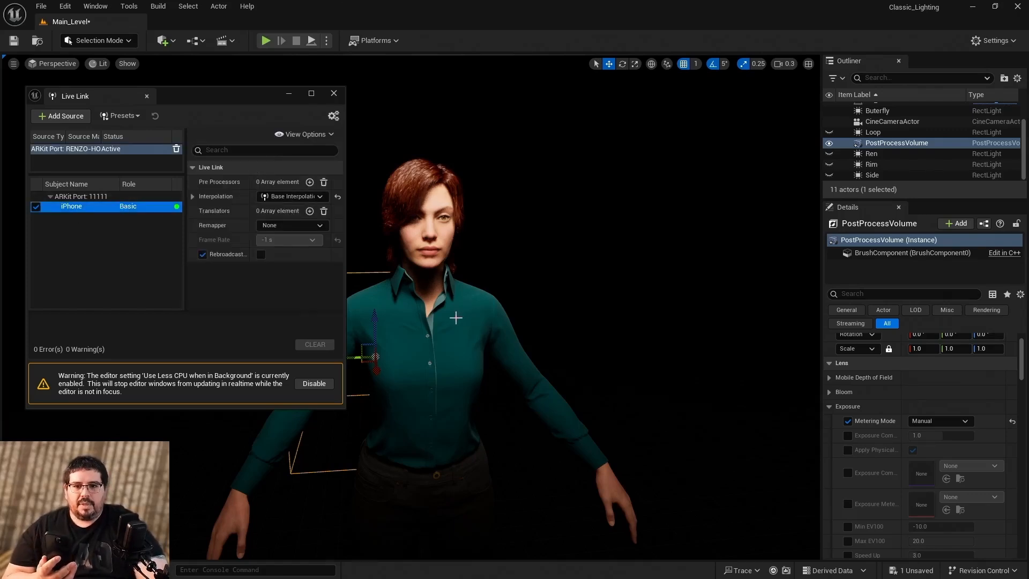
click(432, 292)
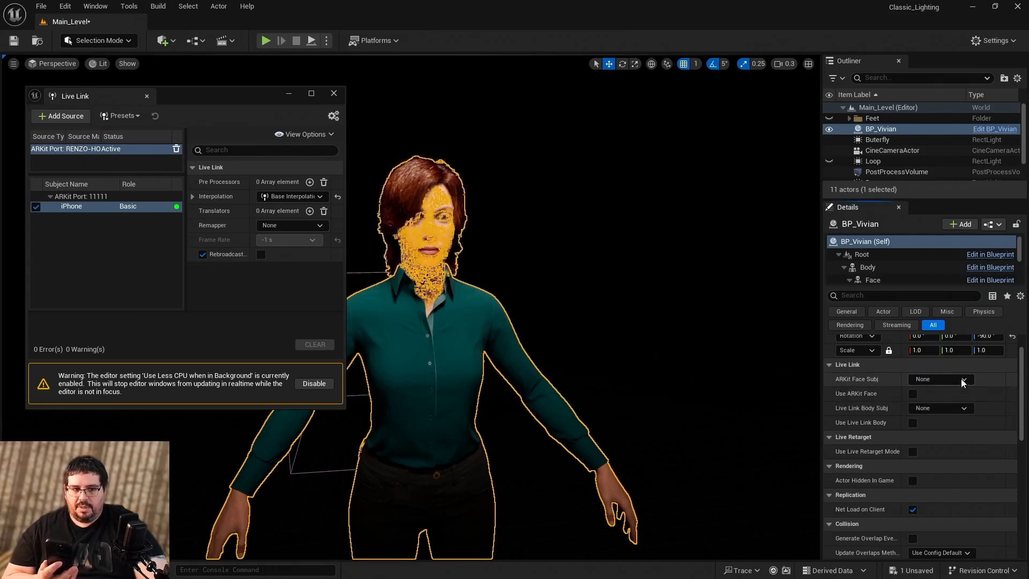
click(923, 379)
click(927, 417)
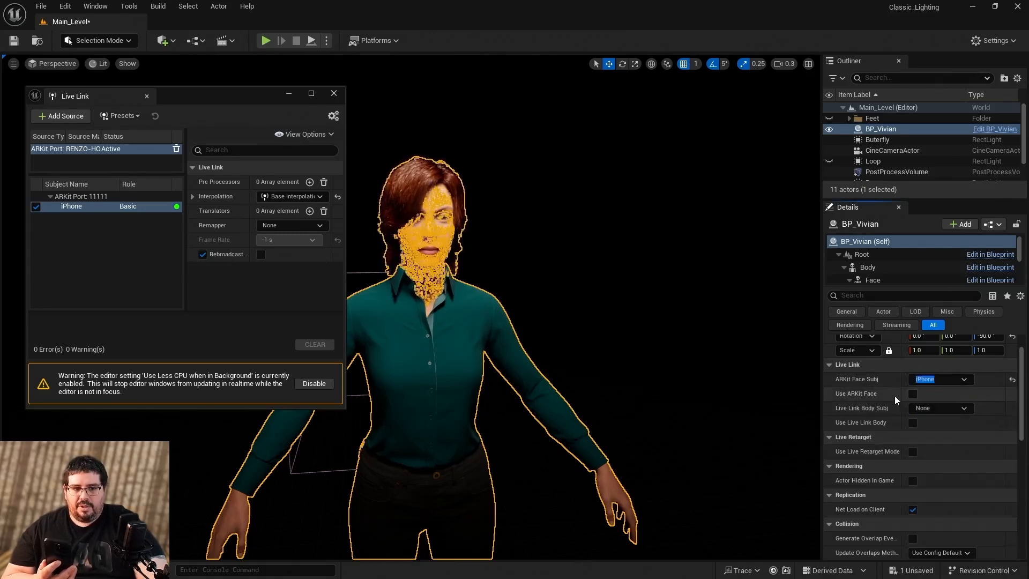
click(911, 395)
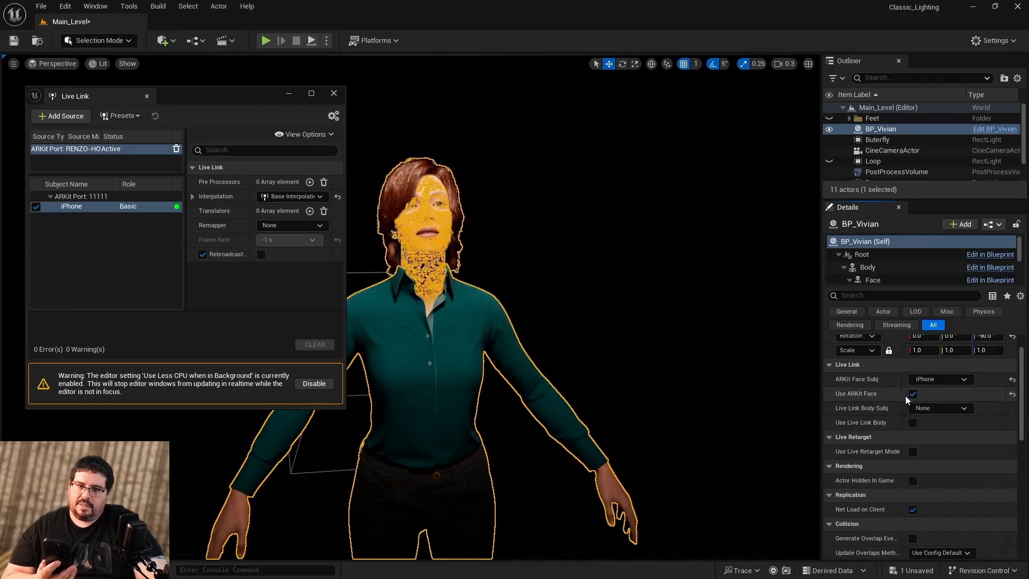
click(725, 319)
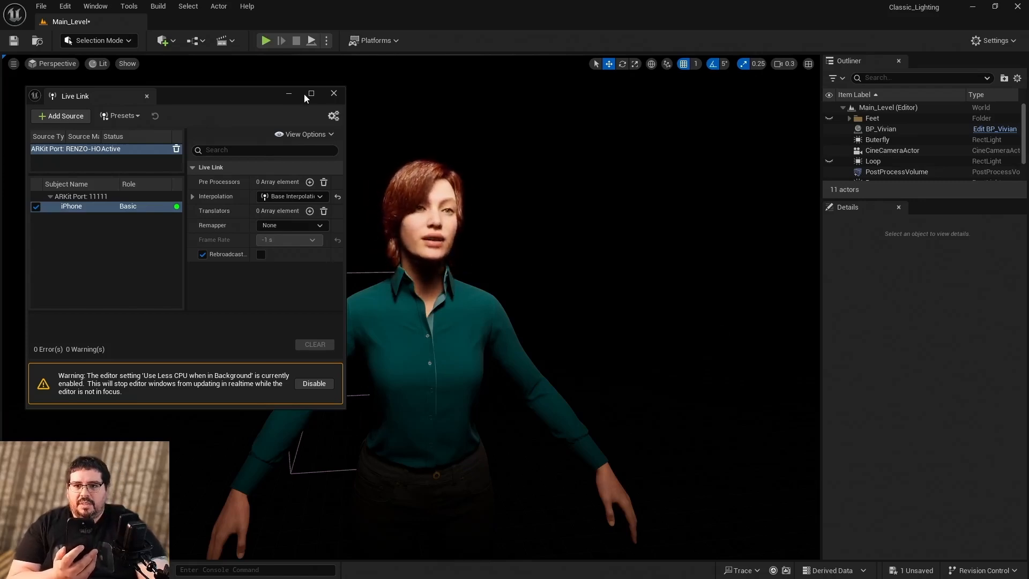
click(289, 94)
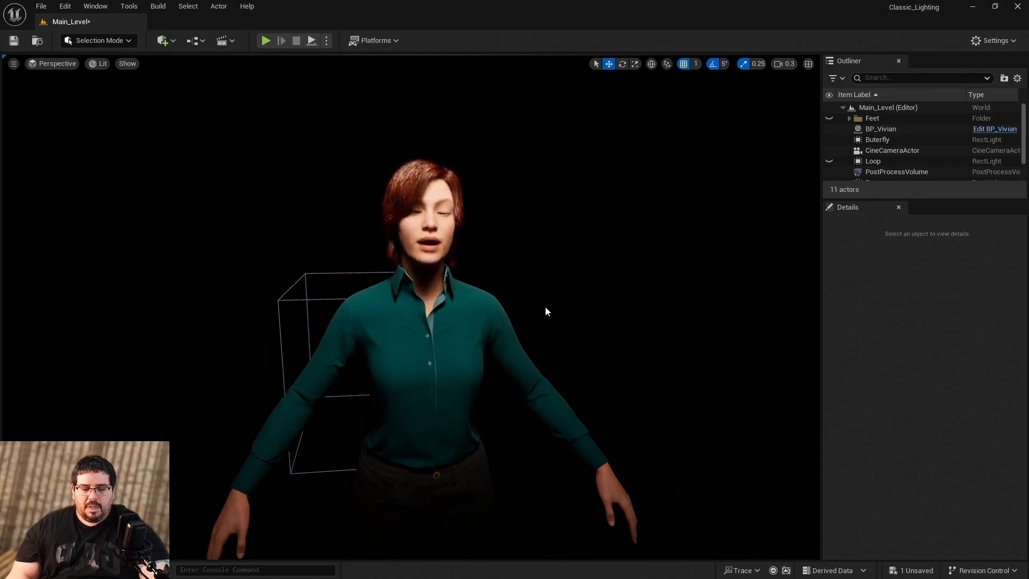
Open the Take Recorder from the cinematics tools and close the Sequencer Curves window that comes with it.
click(95, 6)
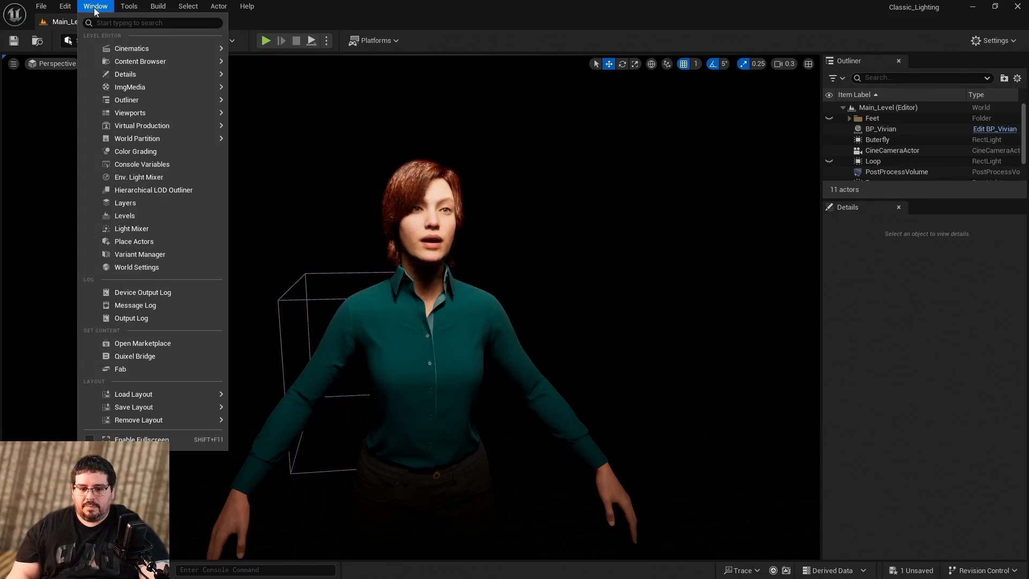
mouse_move(134, 117)
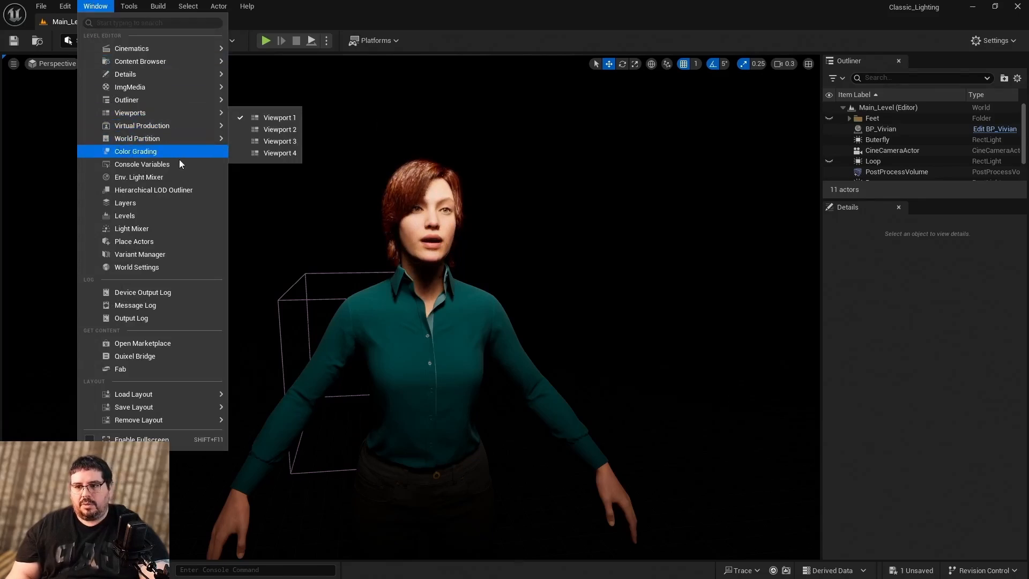
mouse_move(173, 52)
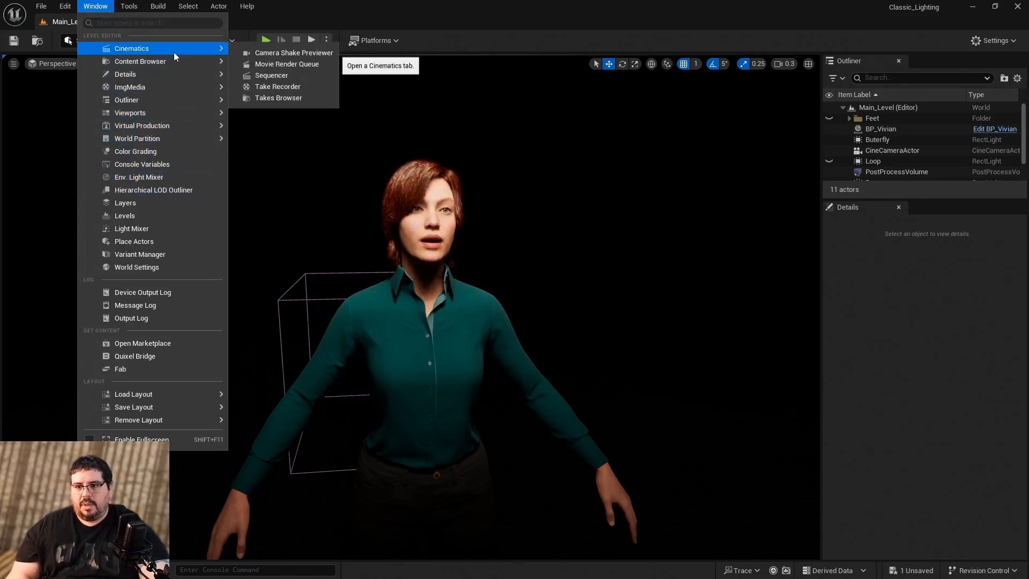
click(300, 92)
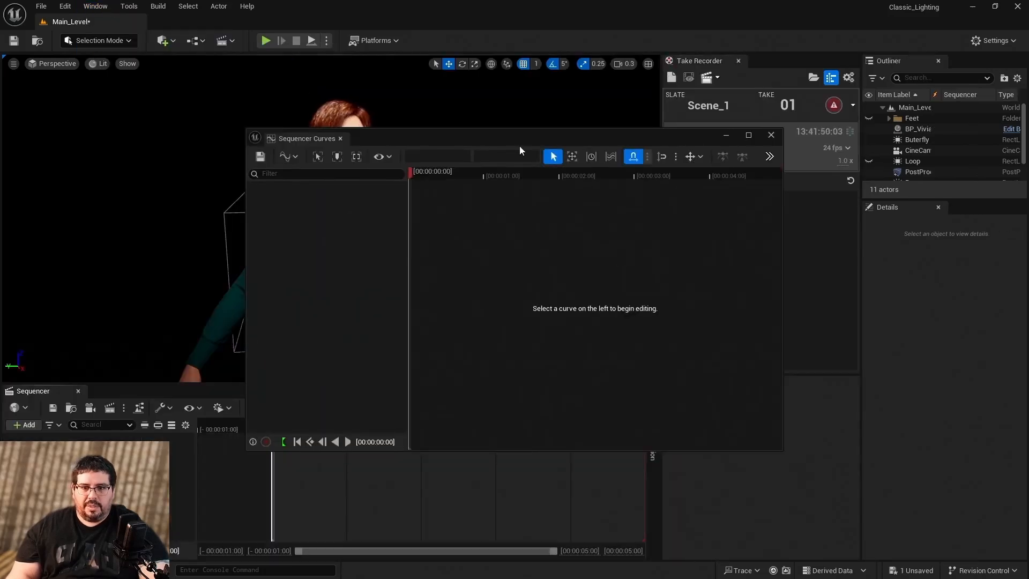
drag(481, 140, 478, 187)
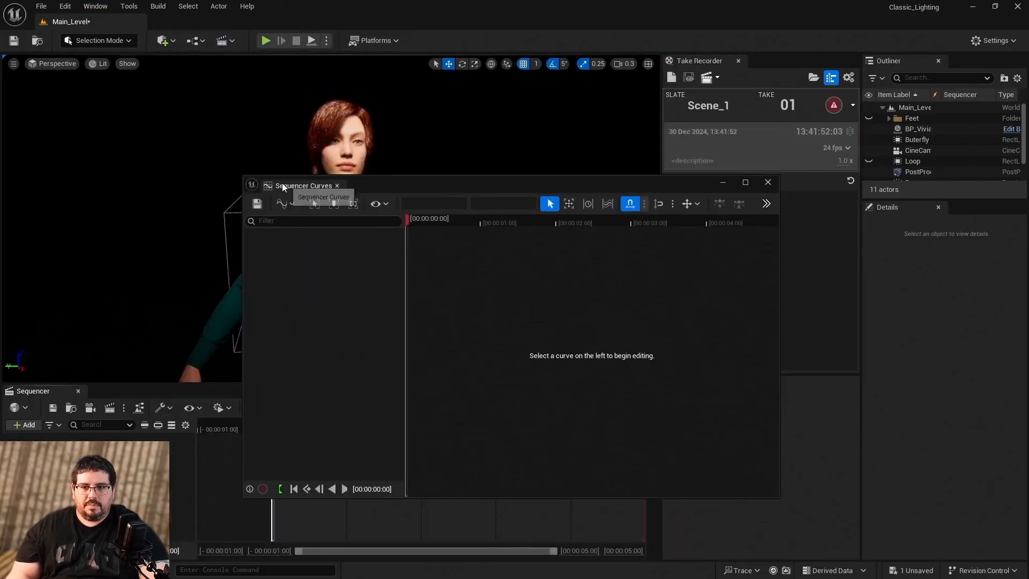
click(337, 185)
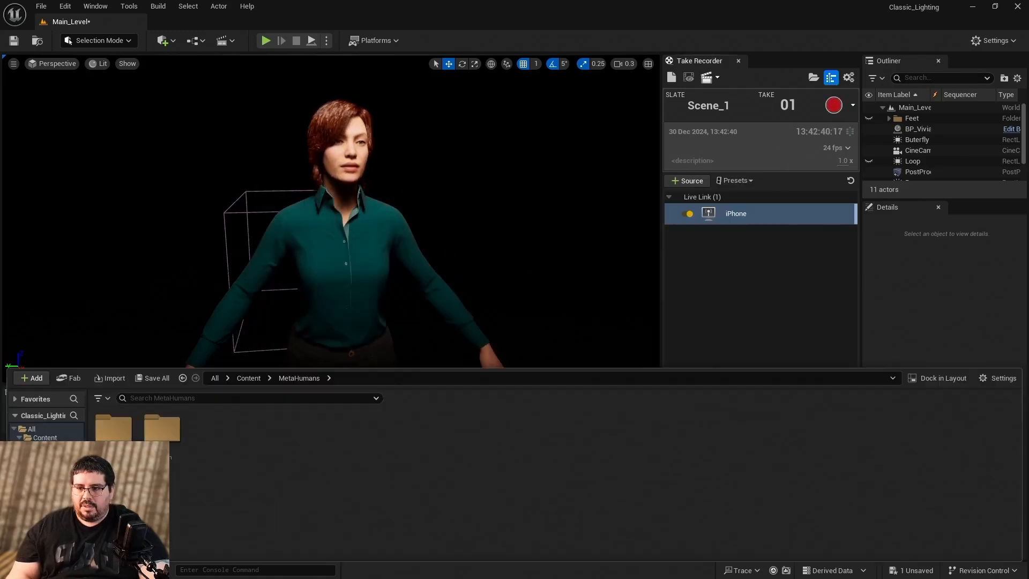
Create a folder named Cinematic in the project's Content folder.
click(40, 439)
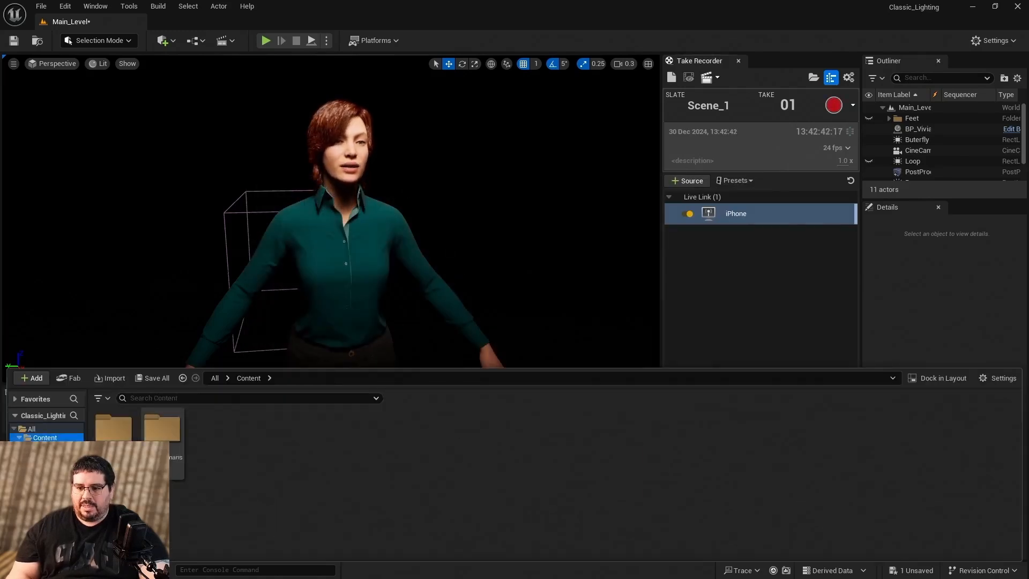
right_click(239, 476)
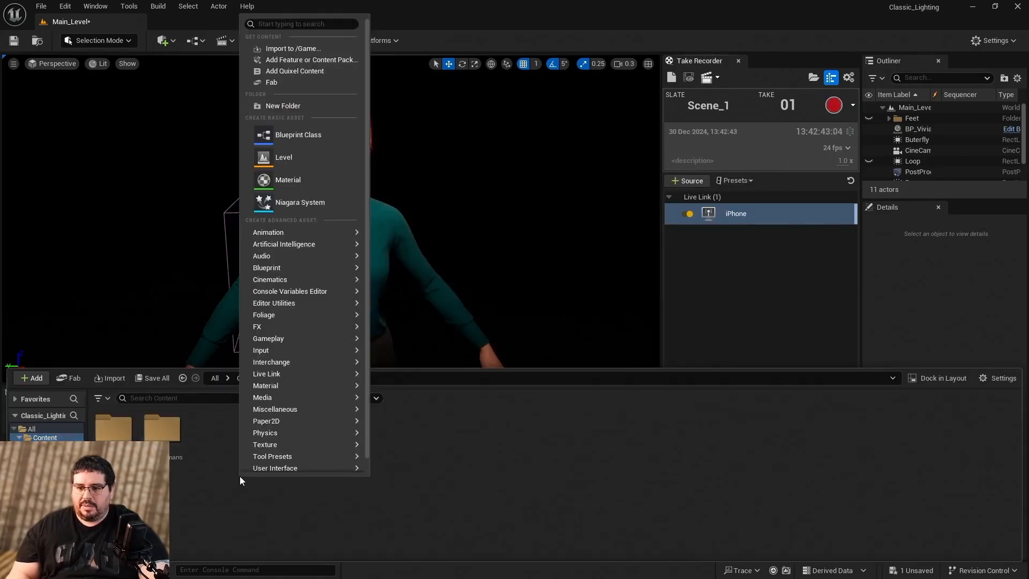
click(305, 105)
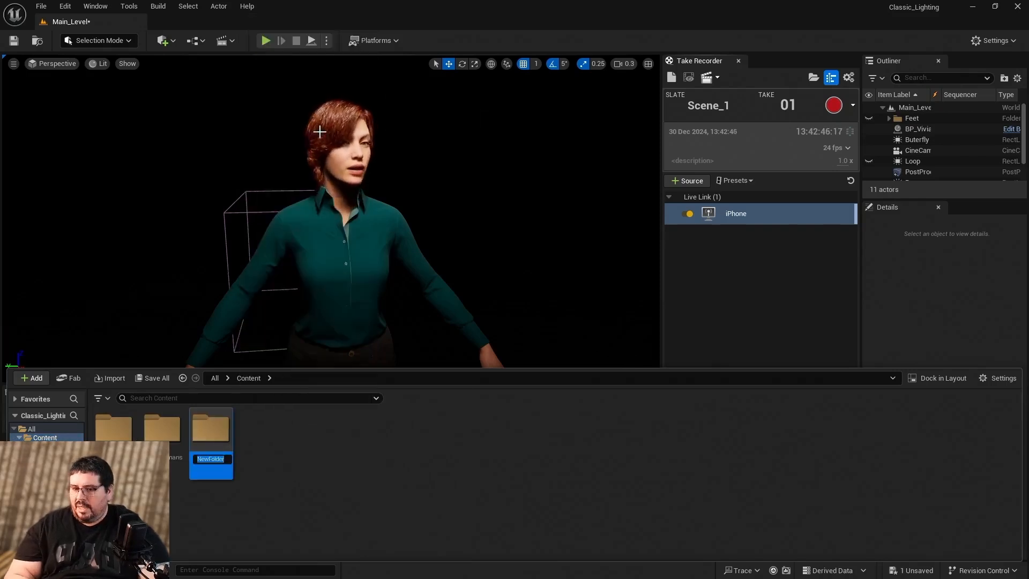
text(Cinemat)
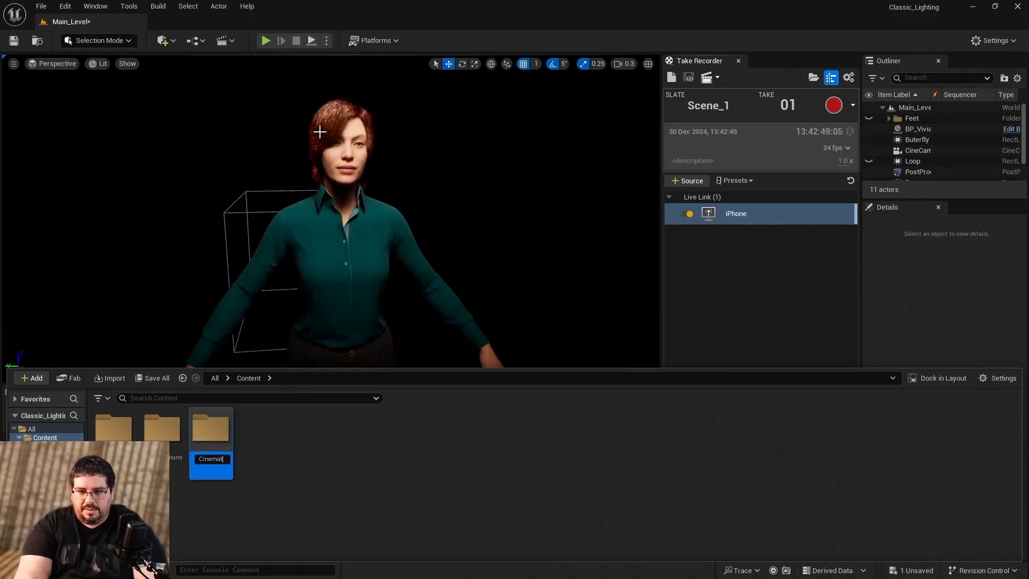
key(Escape)
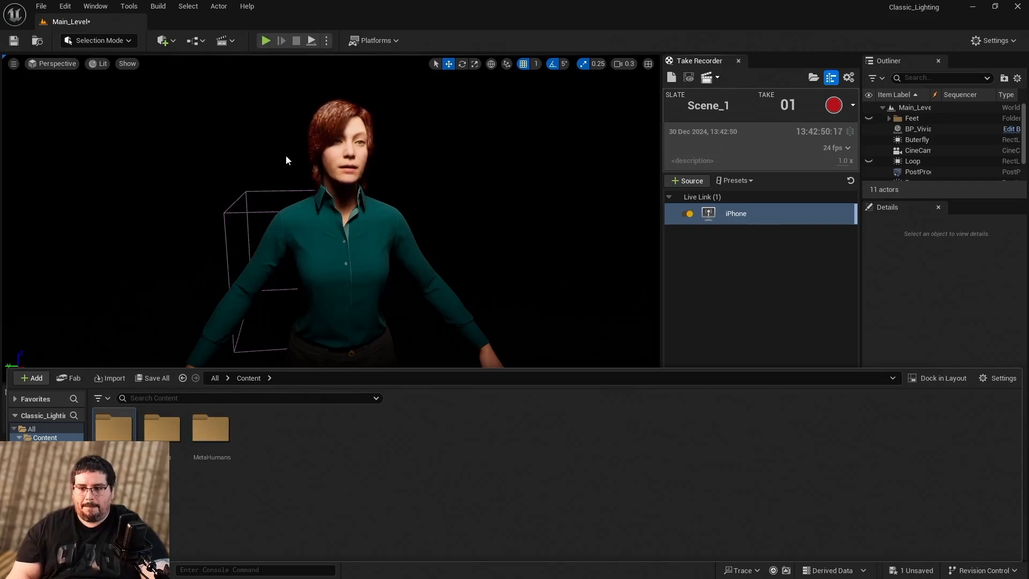
Create a Level Sequence named Recording inside the Cinematic folder and save all project files.
double_click(115, 425)
right_click(246, 438)
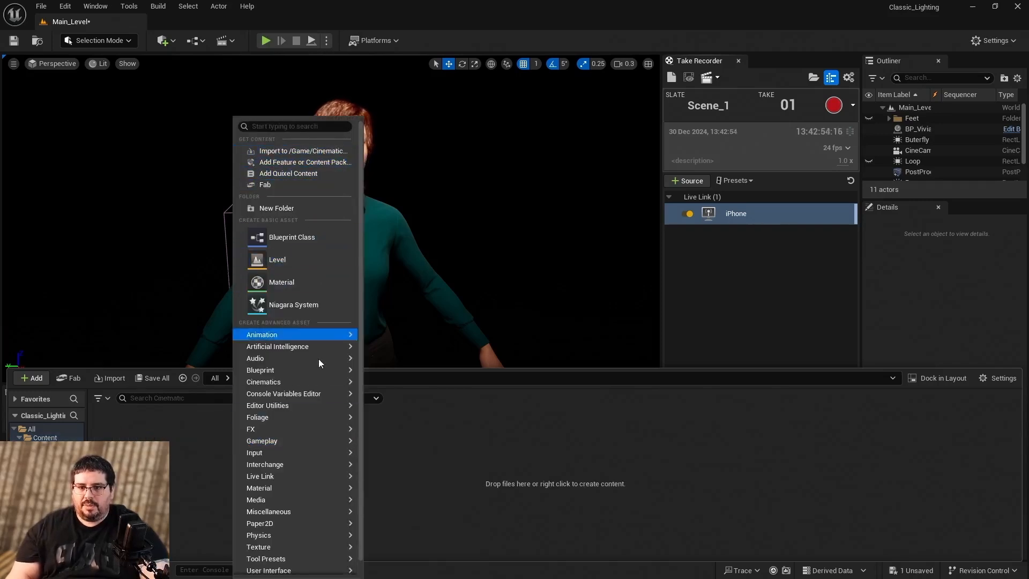
mouse_move(314, 371)
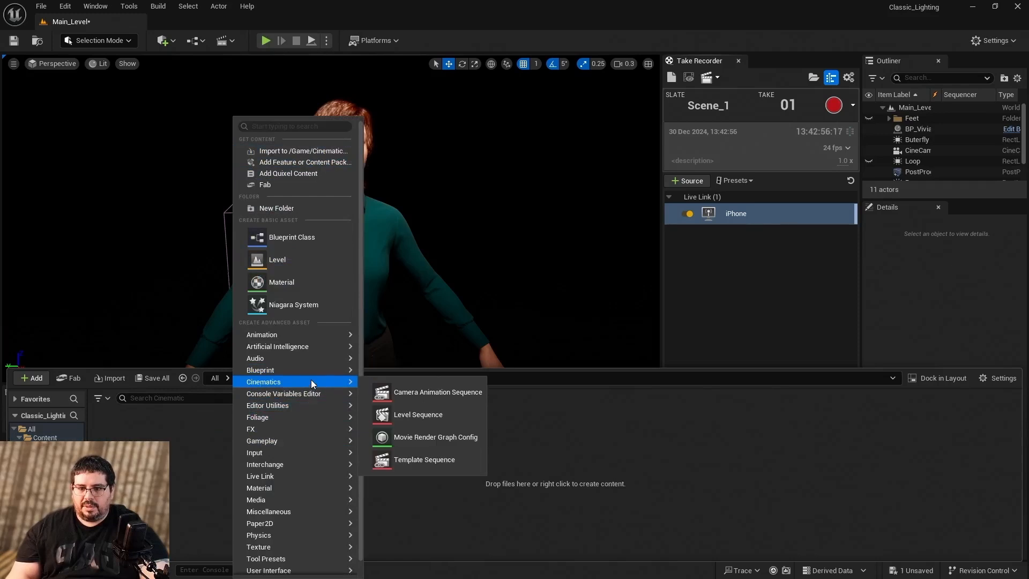
click(458, 410)
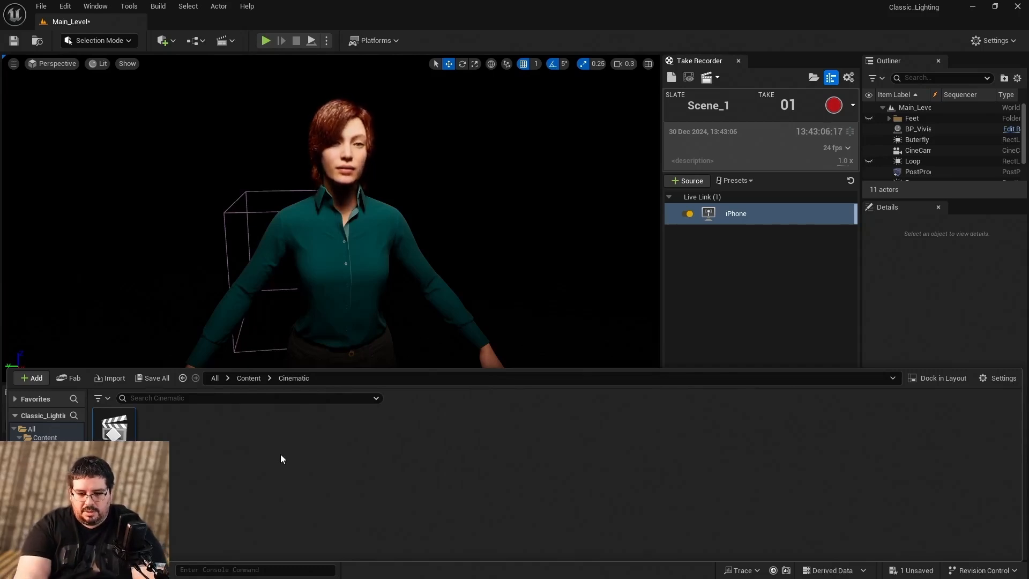
text(#)
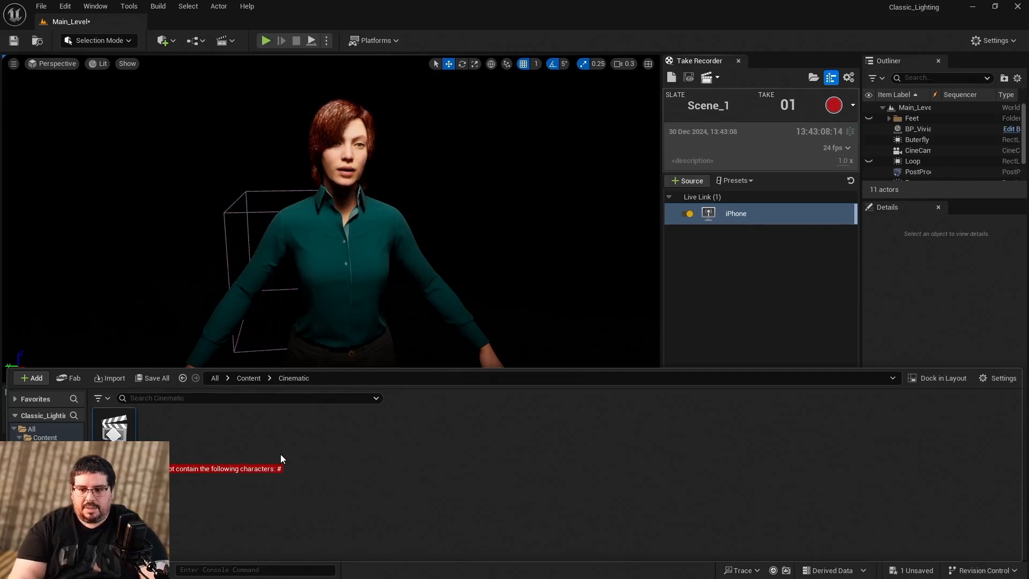
key(BackSpace)
key(Return)
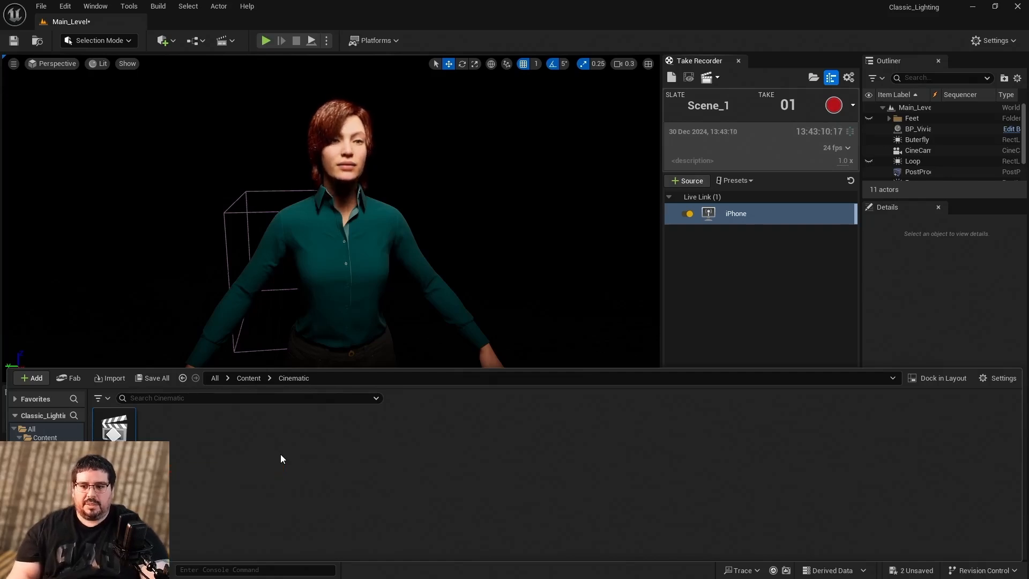
click(41, 6)
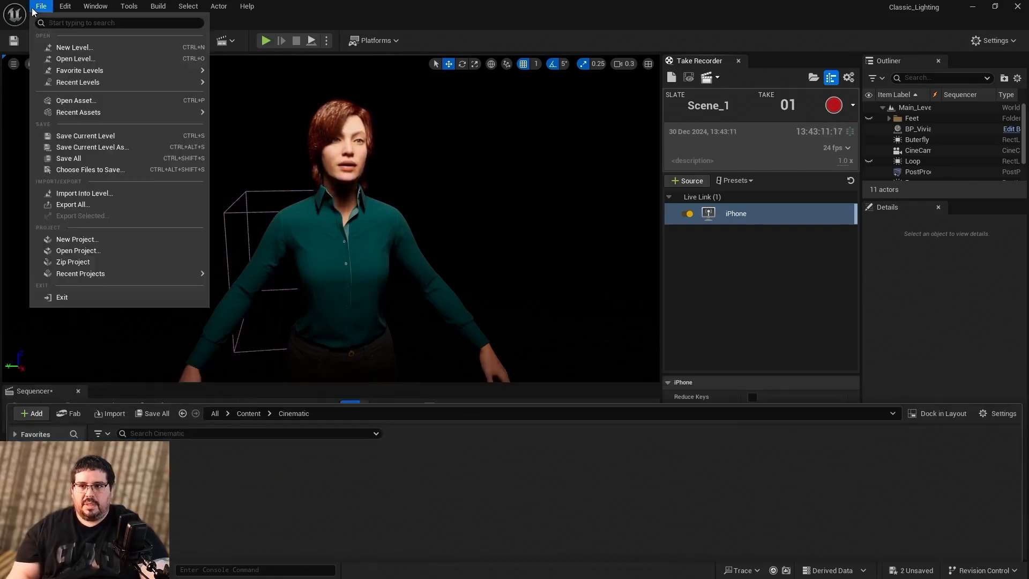
click(113, 160)
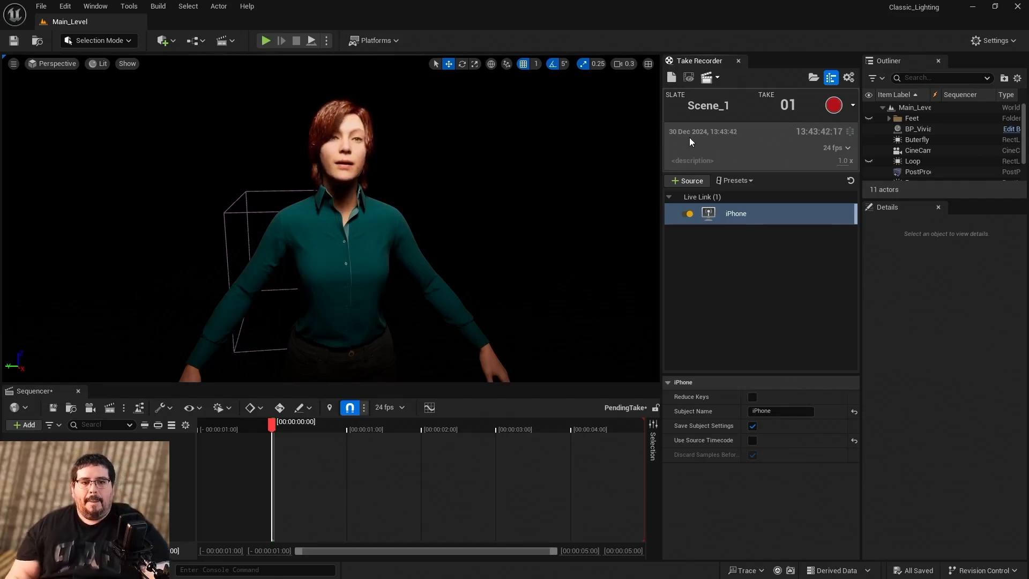
Open the Recording level sequence in the Take Recorder to record into it, and close the Sequencer Curves window.
click(718, 78)
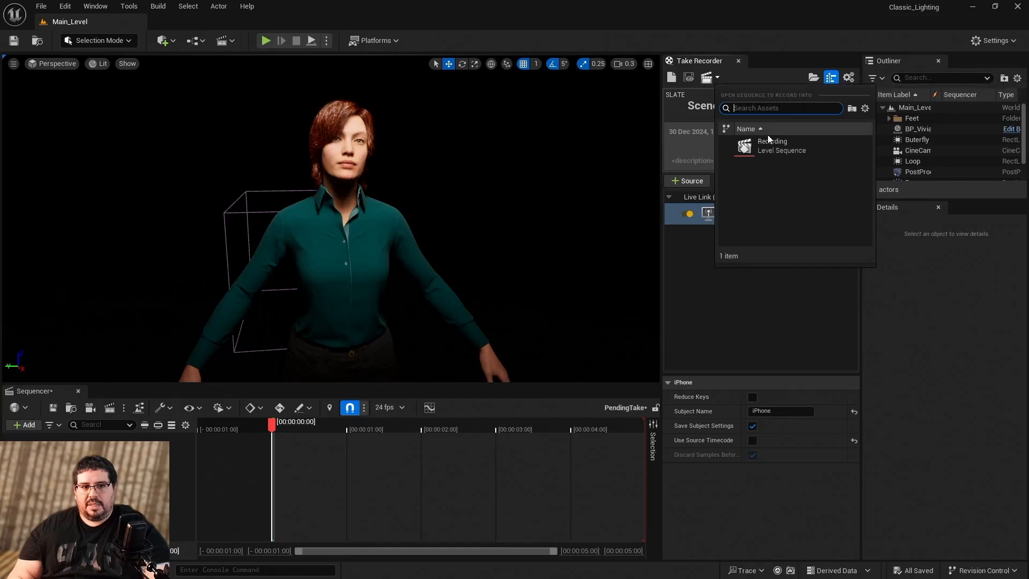
mouse_move(784, 149)
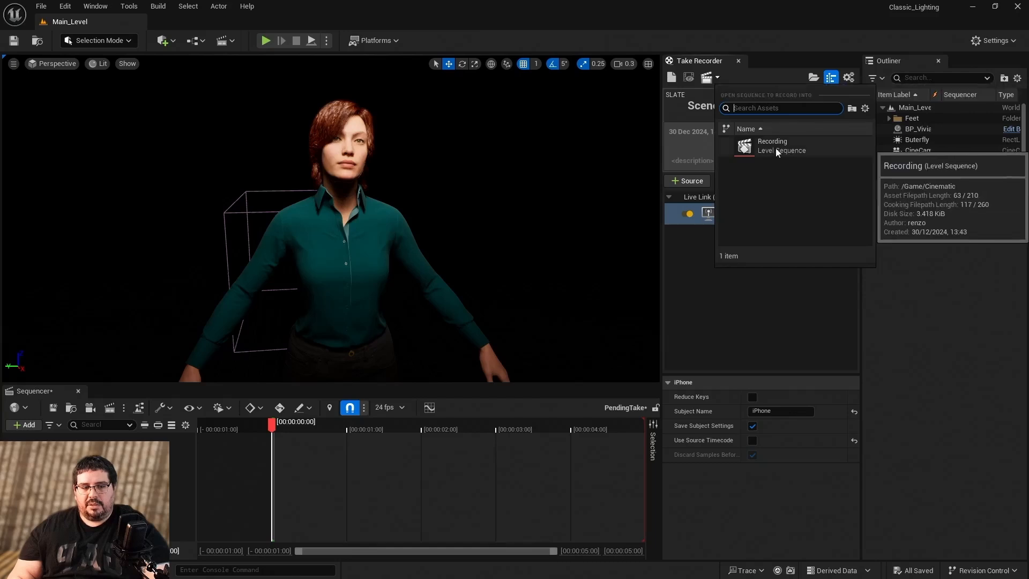
click(777, 147)
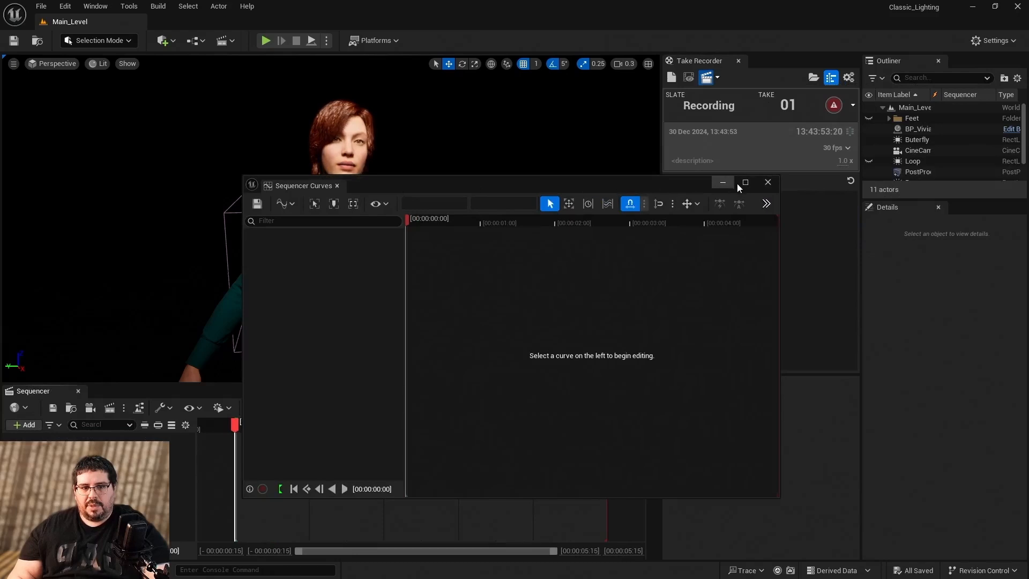
click(767, 183)
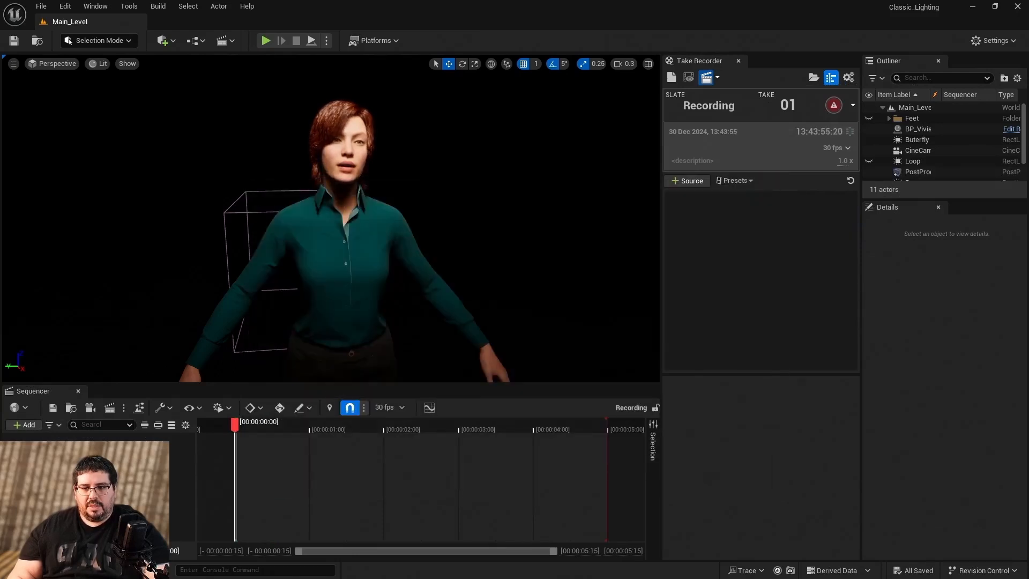
Add the iPhone Live Link subject as a recording source in the Take Recorder.
click(690, 182)
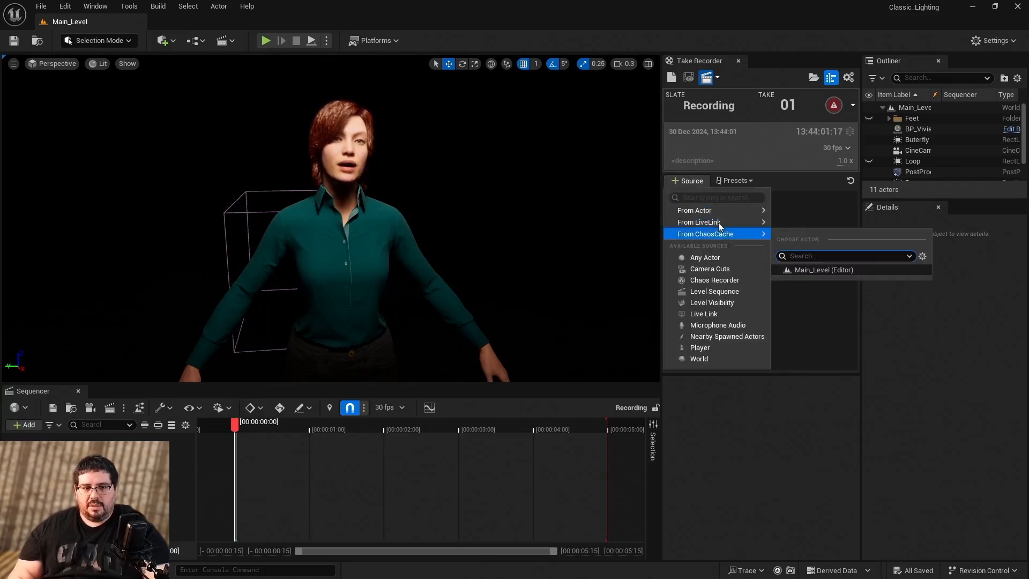
mouse_move(723, 222)
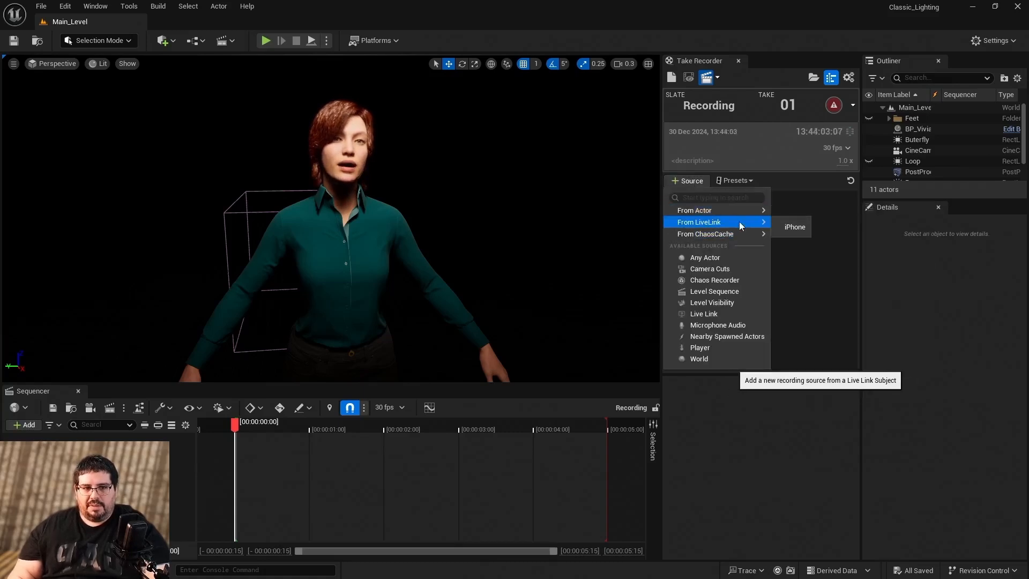
click(797, 228)
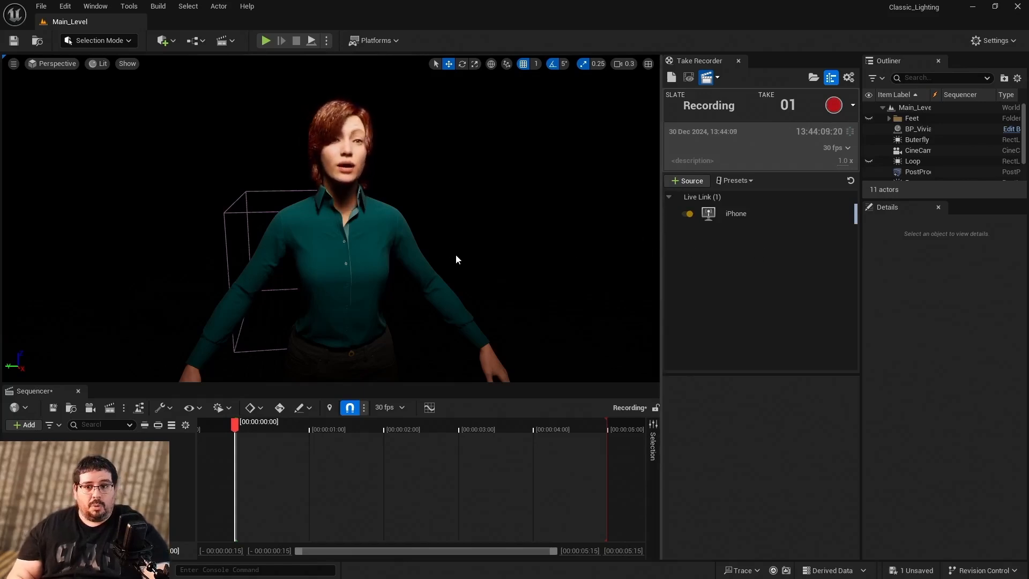
Make sure Use ARKit Face is enabled on BP_Vivian, deselect her, and start playing the level in the viewport.
click(339, 261)
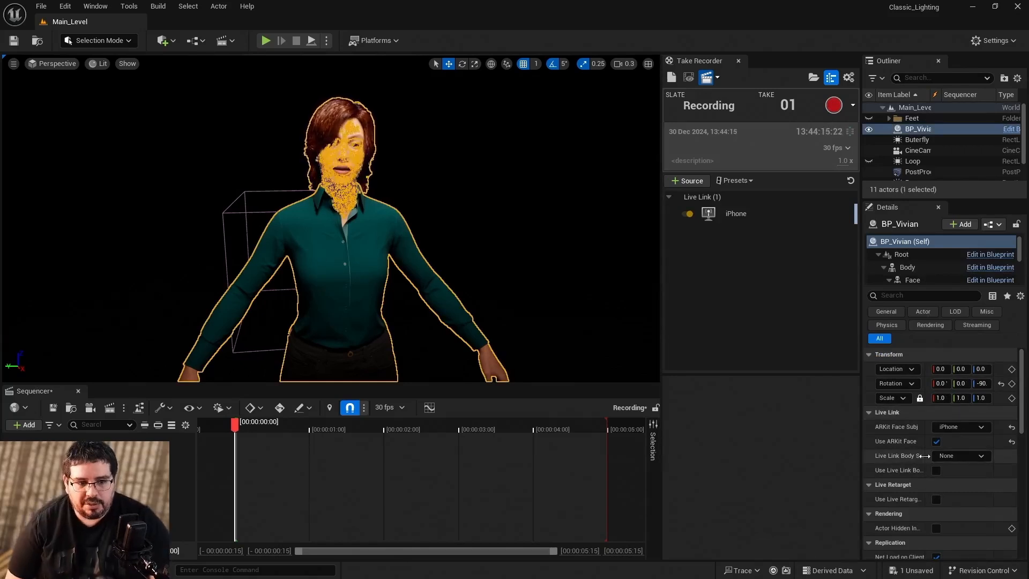
click(936, 442)
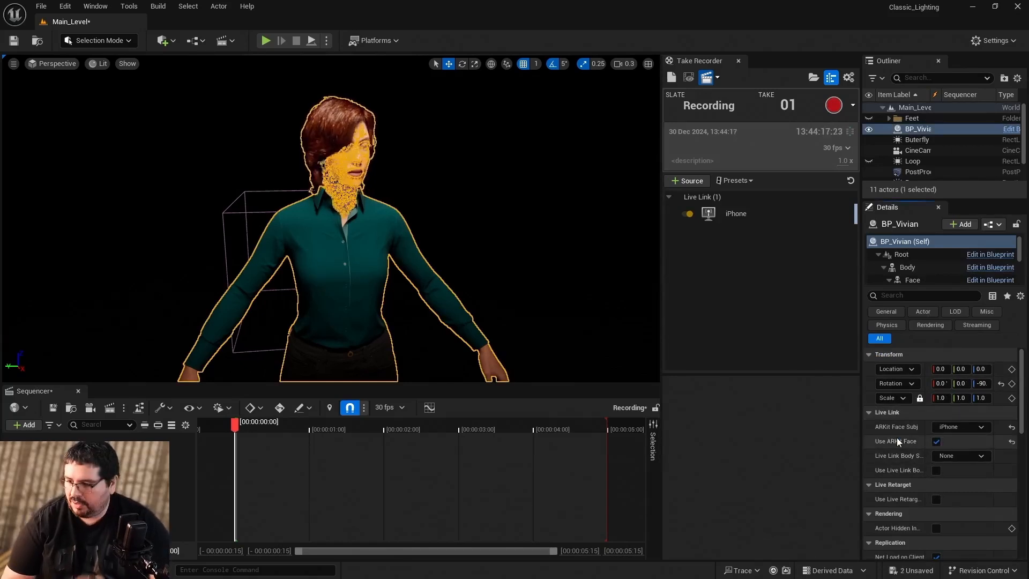
click(599, 235)
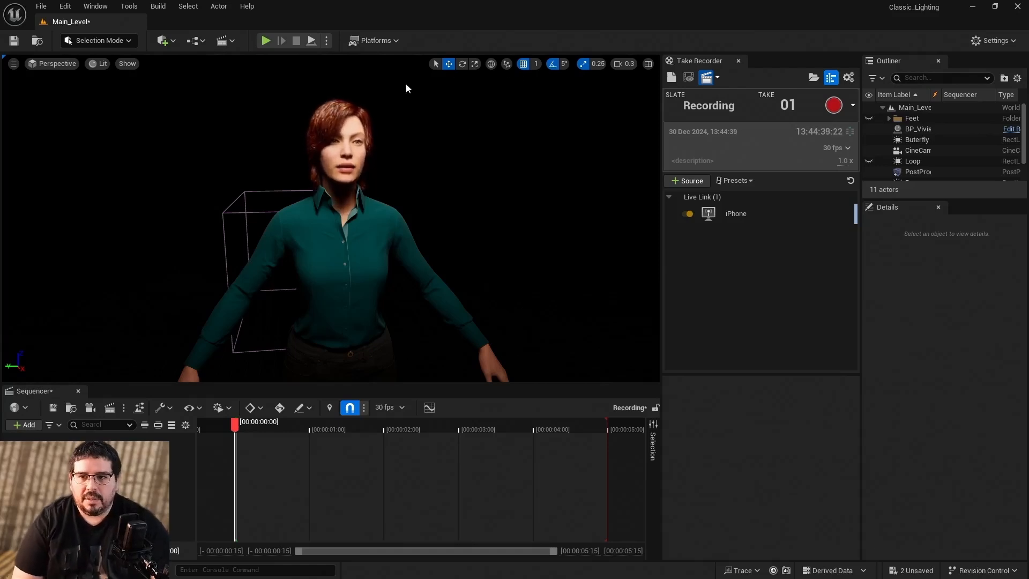
click(266, 41)
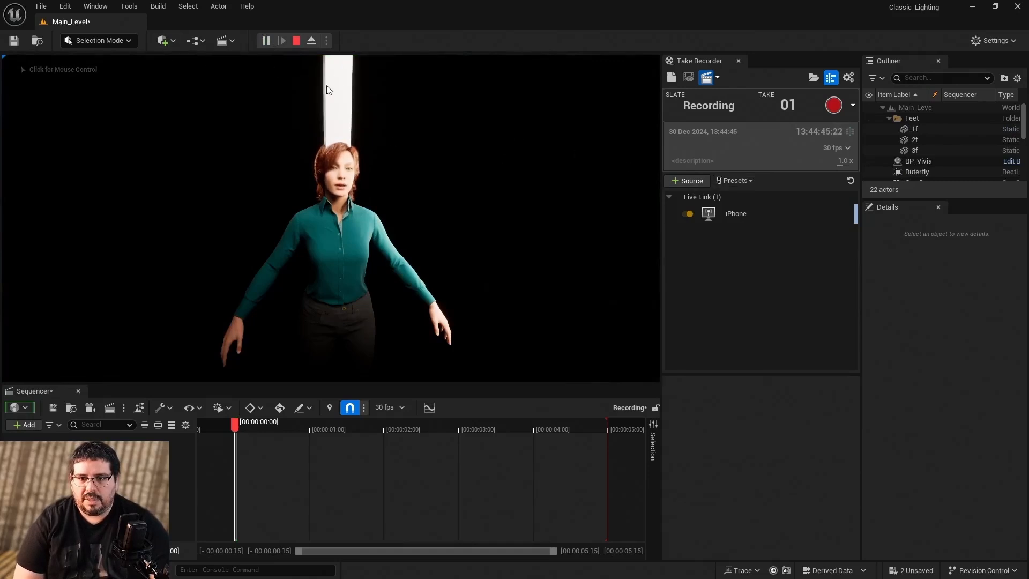
Stop playing the level and turn off Visible for the 1f, 2f and 3f meshes in the Feet folder.
click(296, 41)
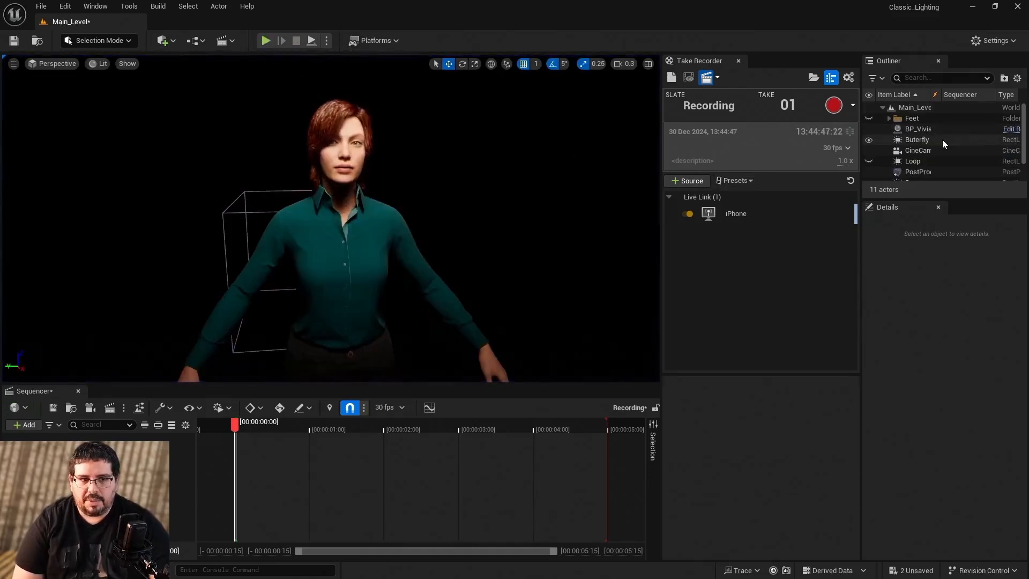
click(889, 119)
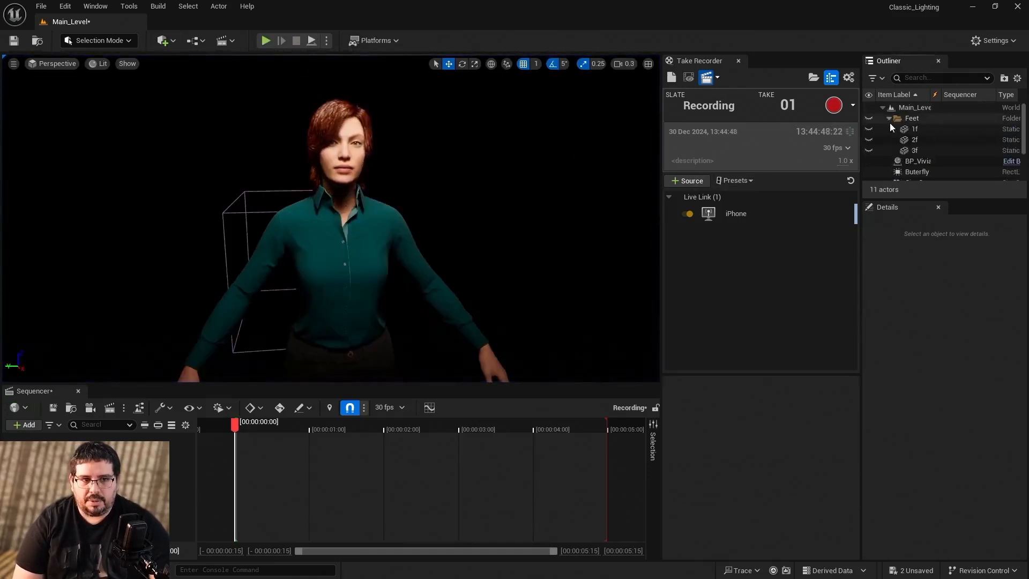
click(927, 130)
ctrl+click(922, 142)
ctrl+click(924, 151)
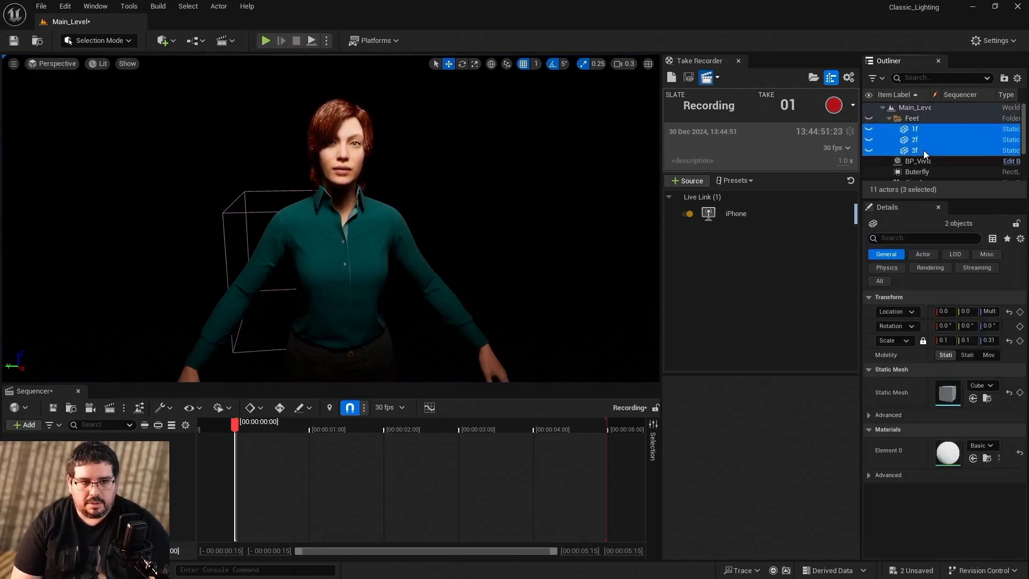
click(914, 239)
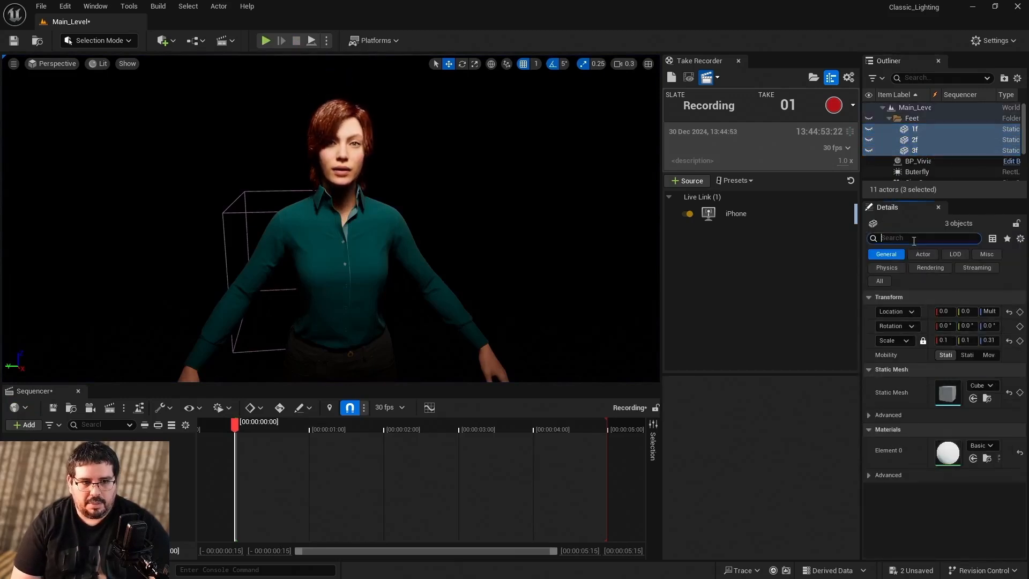
text(vi)
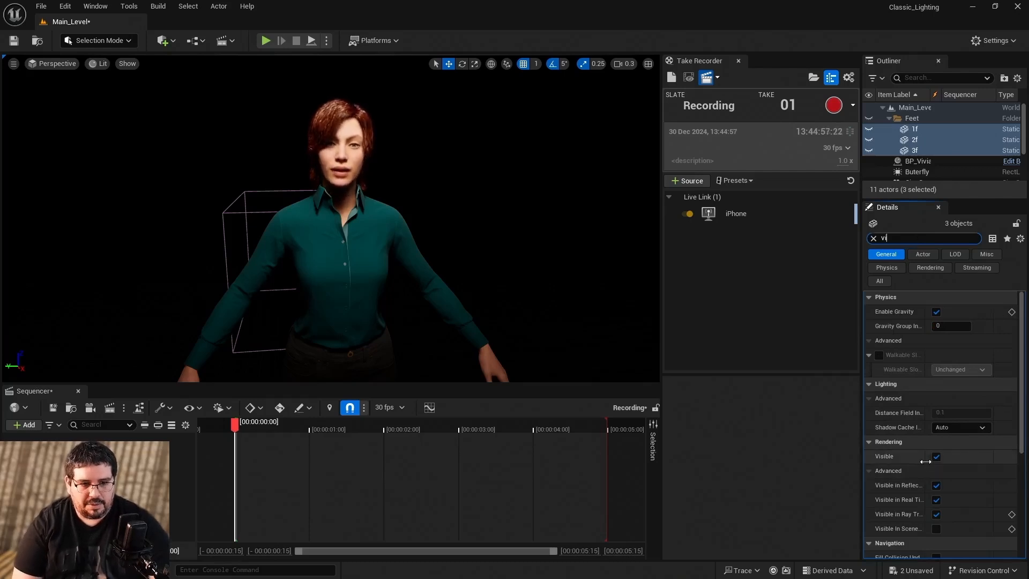
click(937, 457)
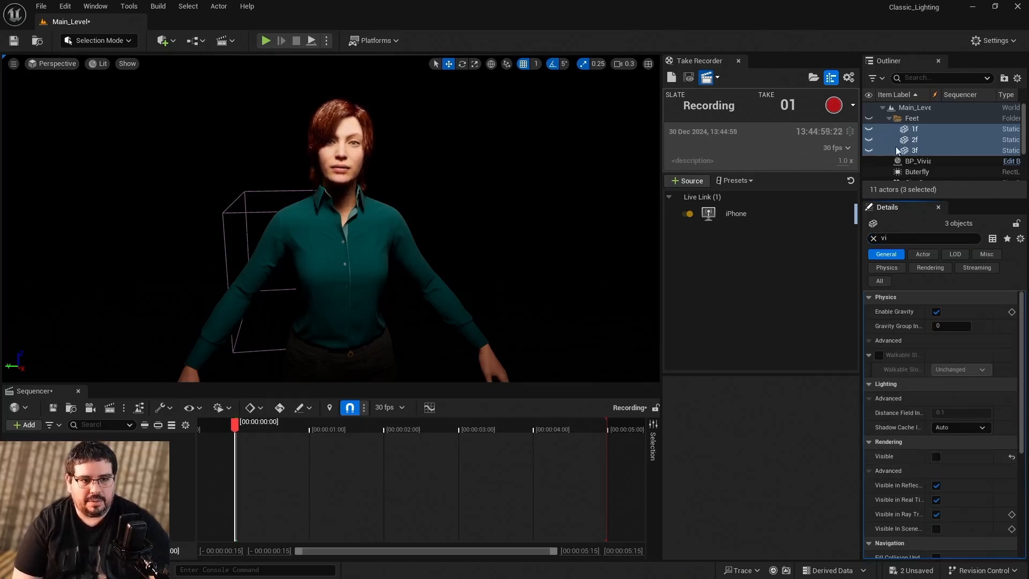
click(890, 118)
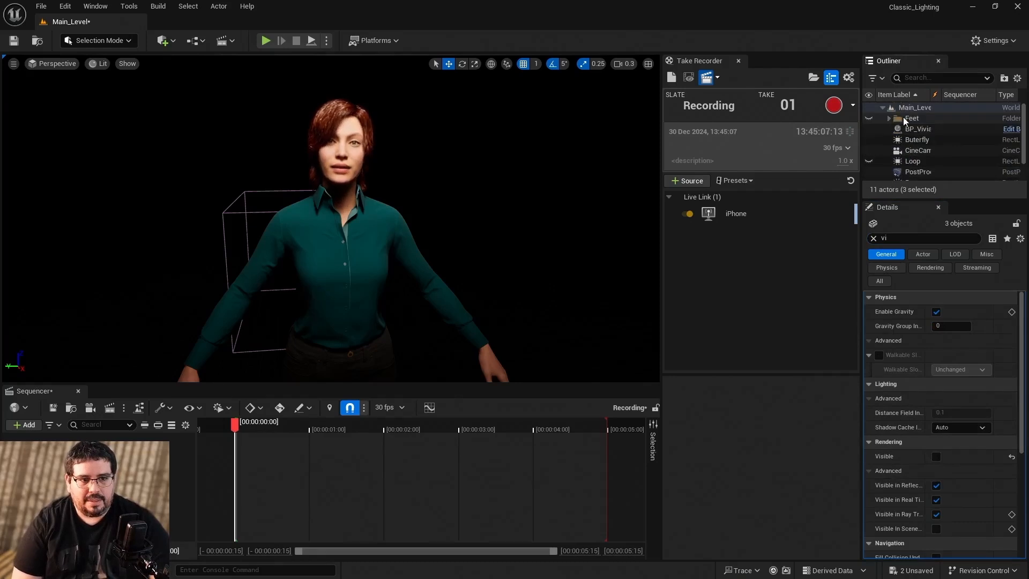
Play the level and record take 01 of the iPhone facial performance, then close the Take Recorder.
click(265, 42)
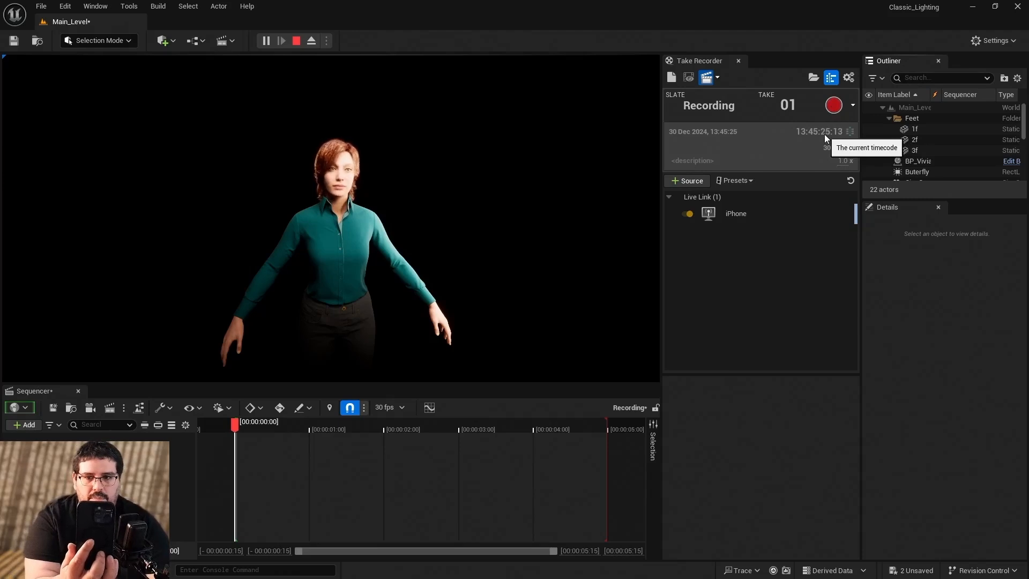
click(833, 107)
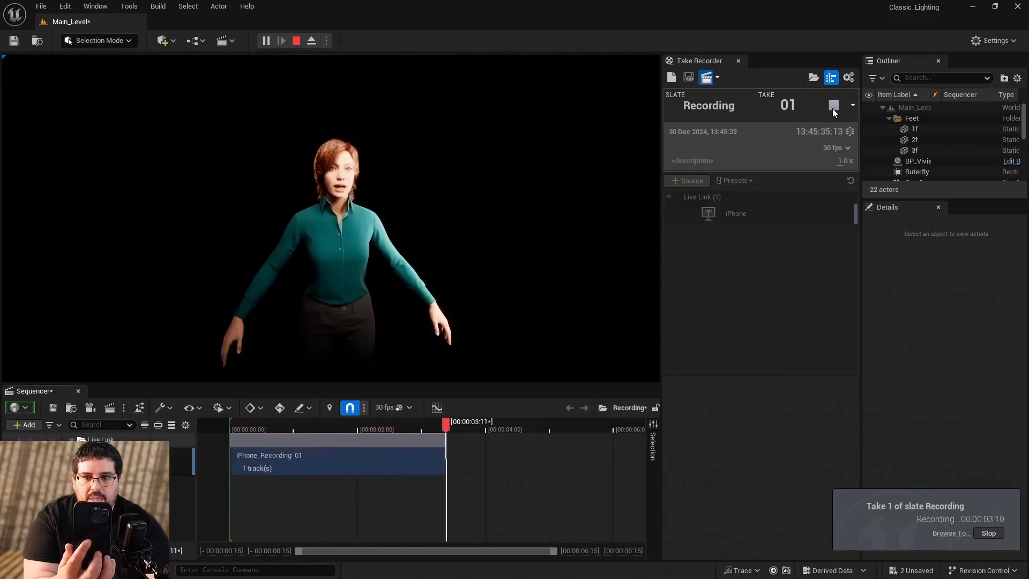
click(833, 106)
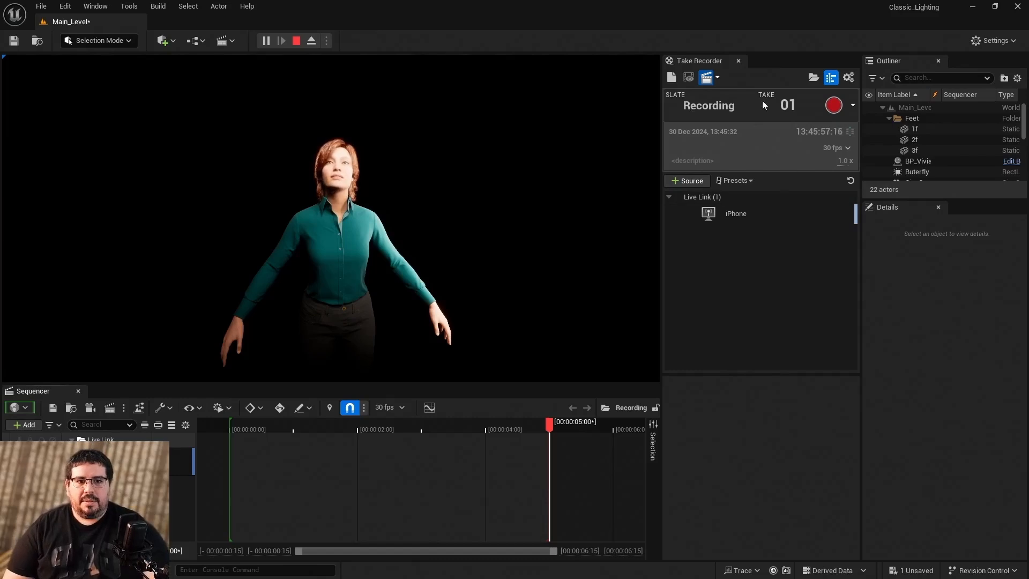
click(738, 62)
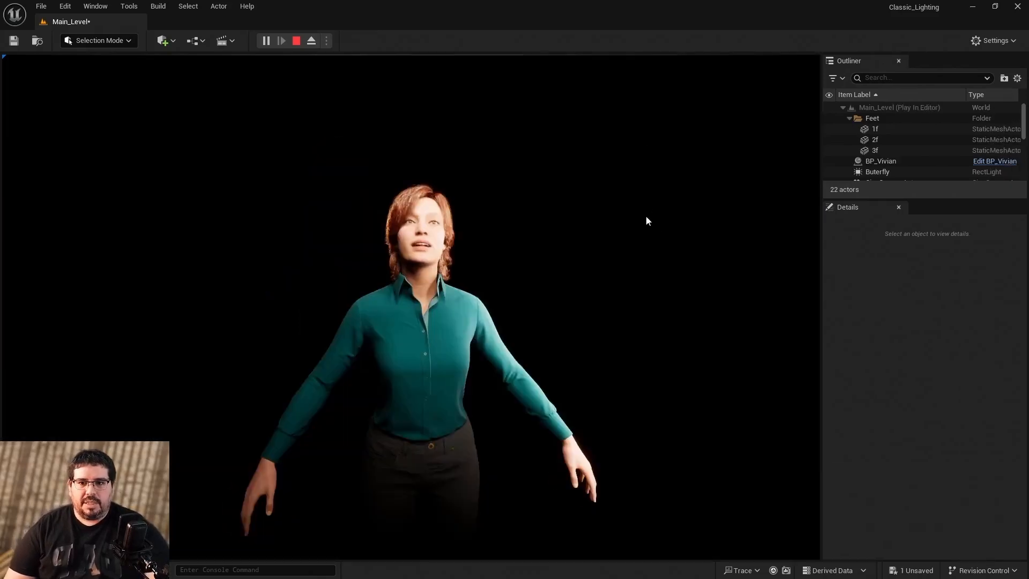
key(ctrl+space)
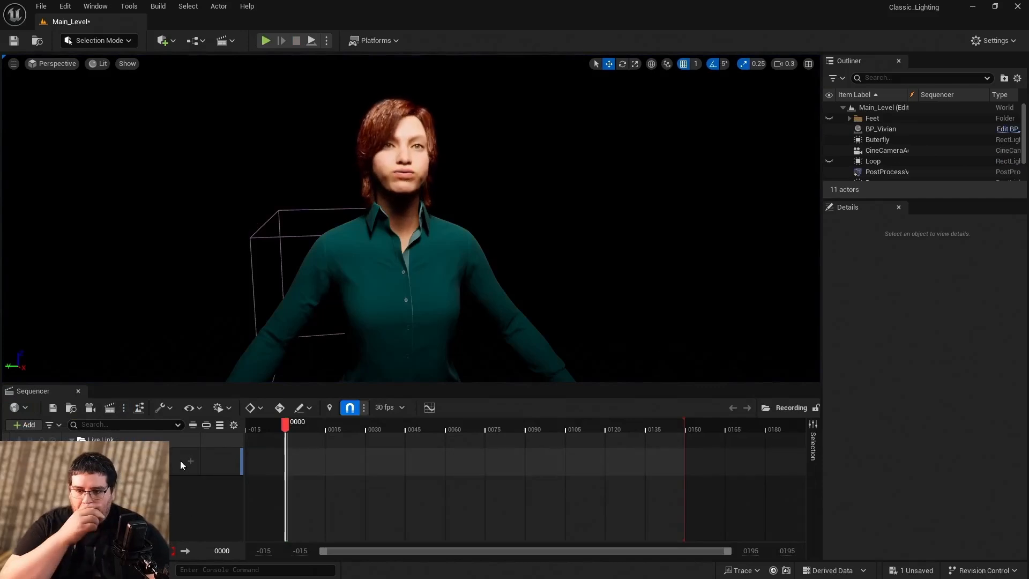
Insert iPhone_Recording_01 as a subsequence in the Recording sequence and return the playhead to frame 0000.
mouse_move(277, 426)
mouse_down()
mouse_move(375, 428)
mouse_move(285, 432)
mouse_up()
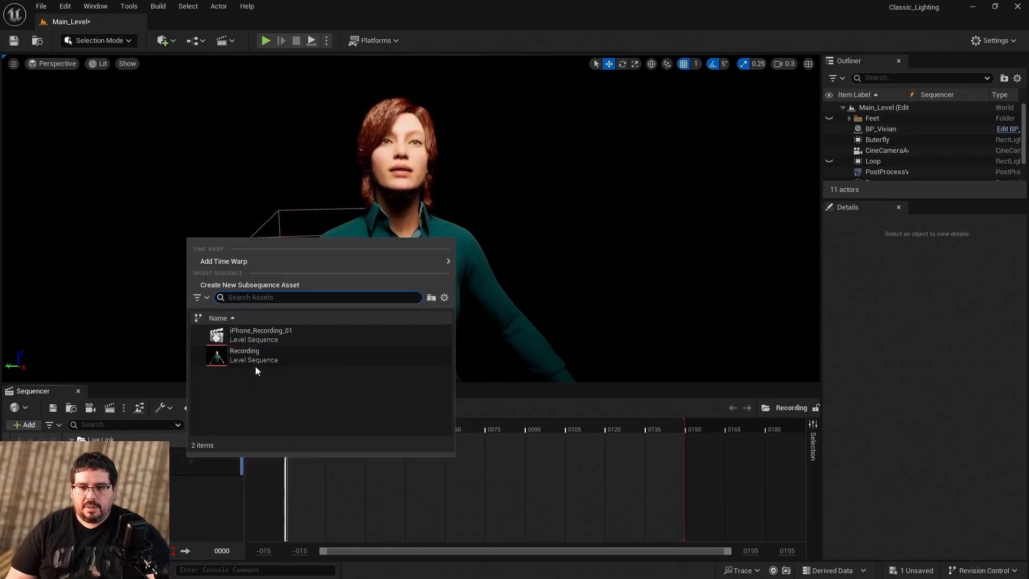
click(271, 339)
mouse_move(298, 424)
mouse_down()
mouse_move(668, 431)
mouse_move(297, 425)
mouse_up()
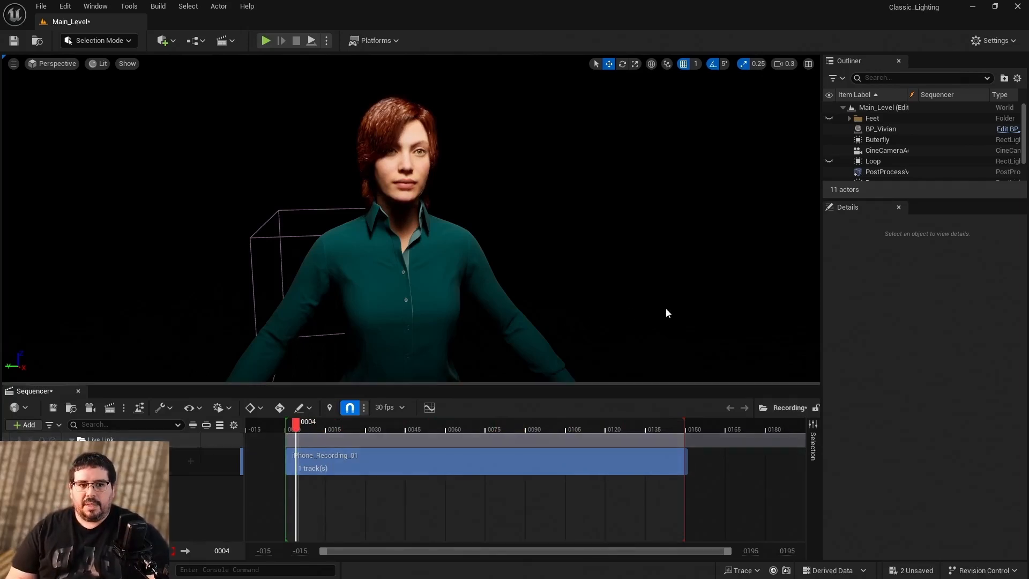
drag(299, 426, 288, 425)
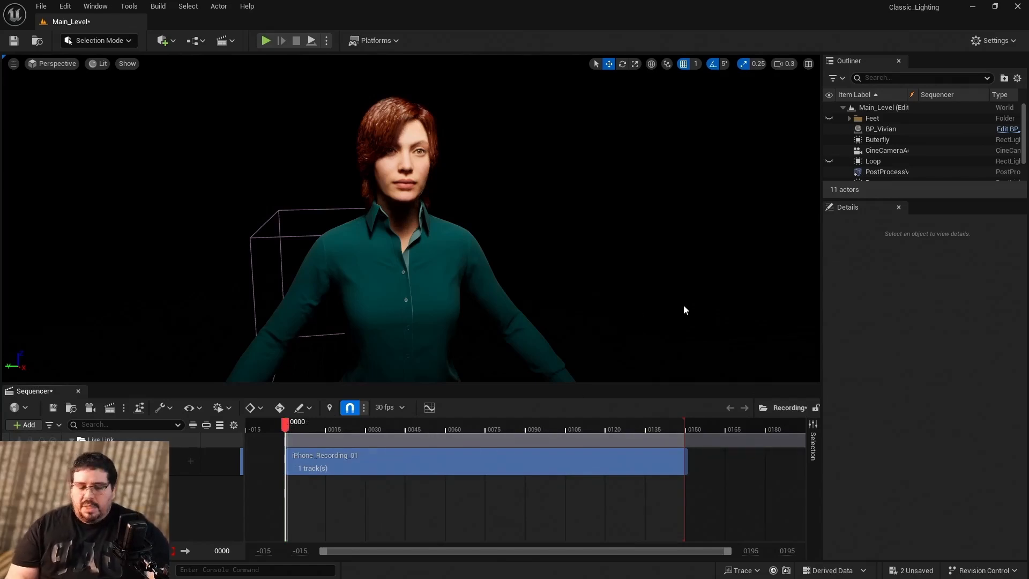
Add BP_Vivian to the Recording sequence and delete her body and face control rig tracks.
click(882, 129)
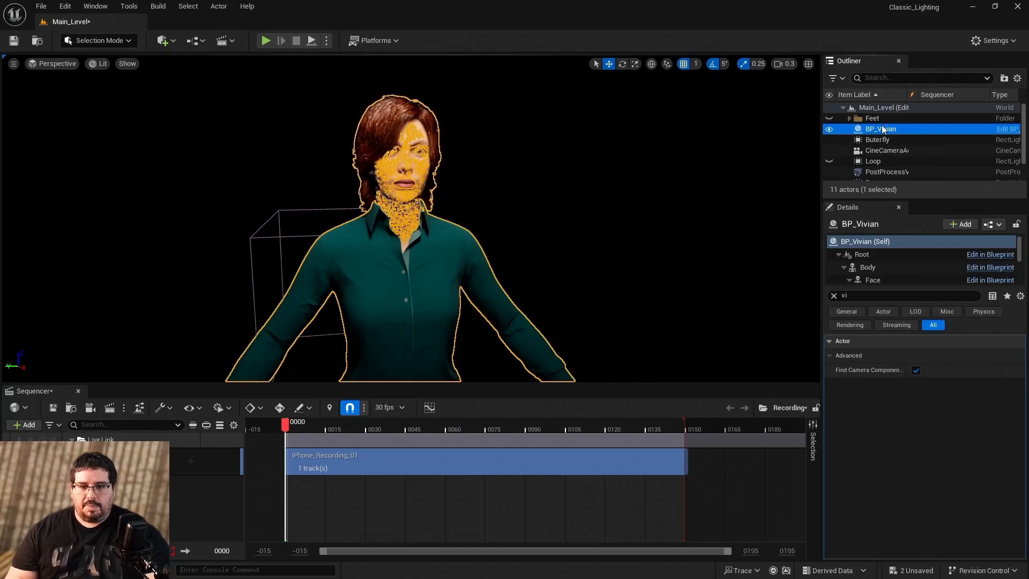
drag(883, 134, 183, 509)
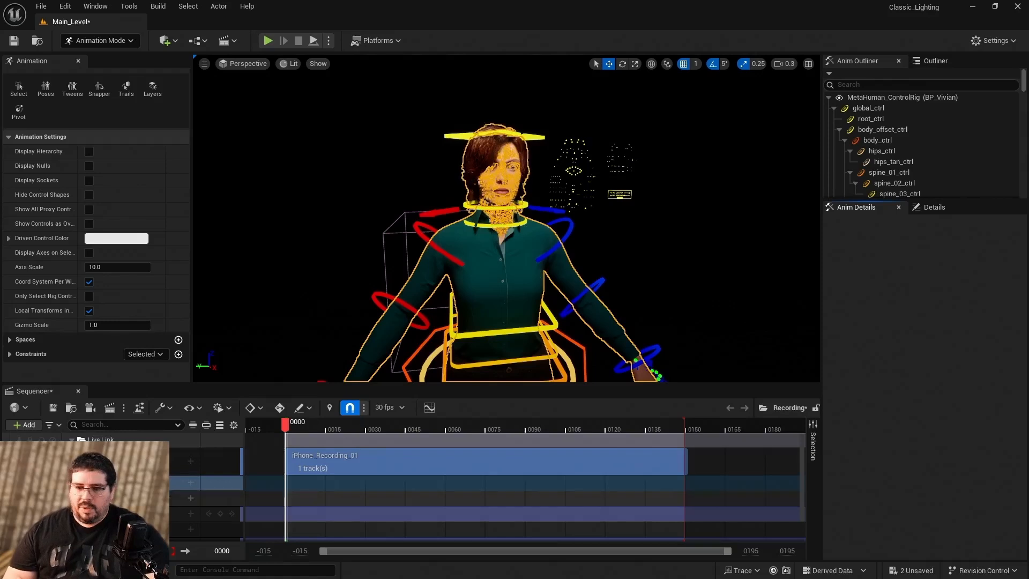
scroll(525, 488, down, 1)
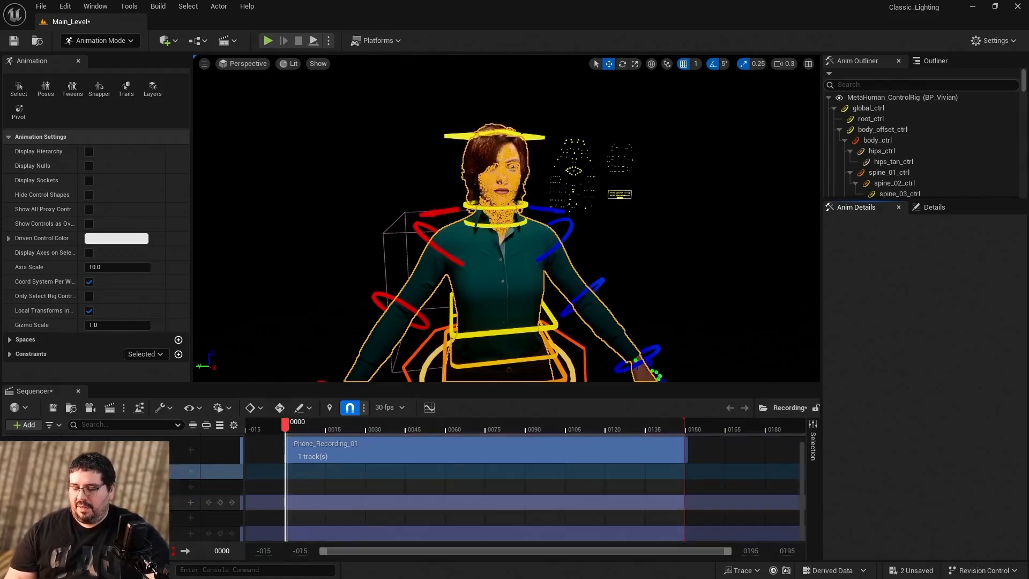
click(129, 502)
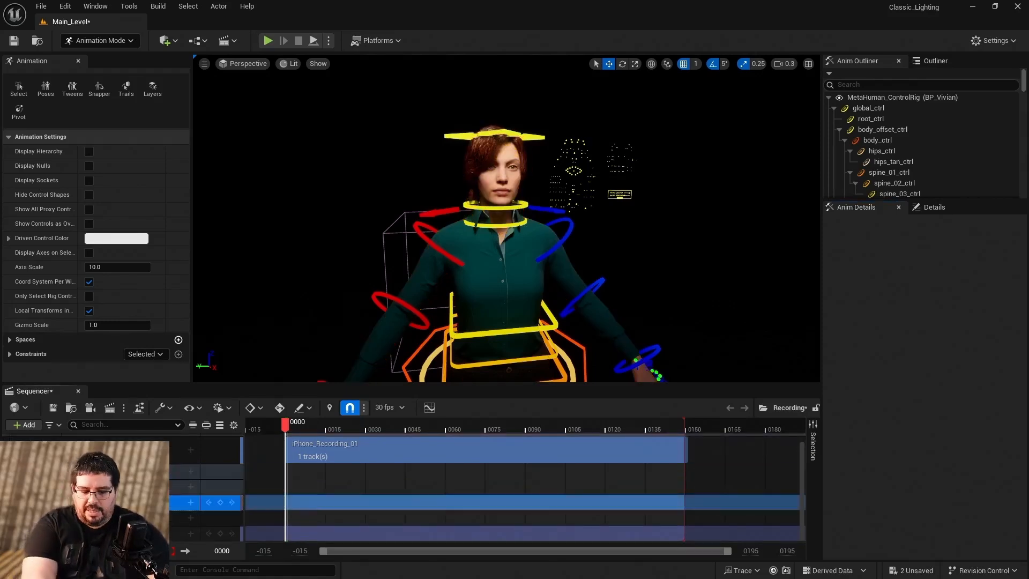
key(Delete)
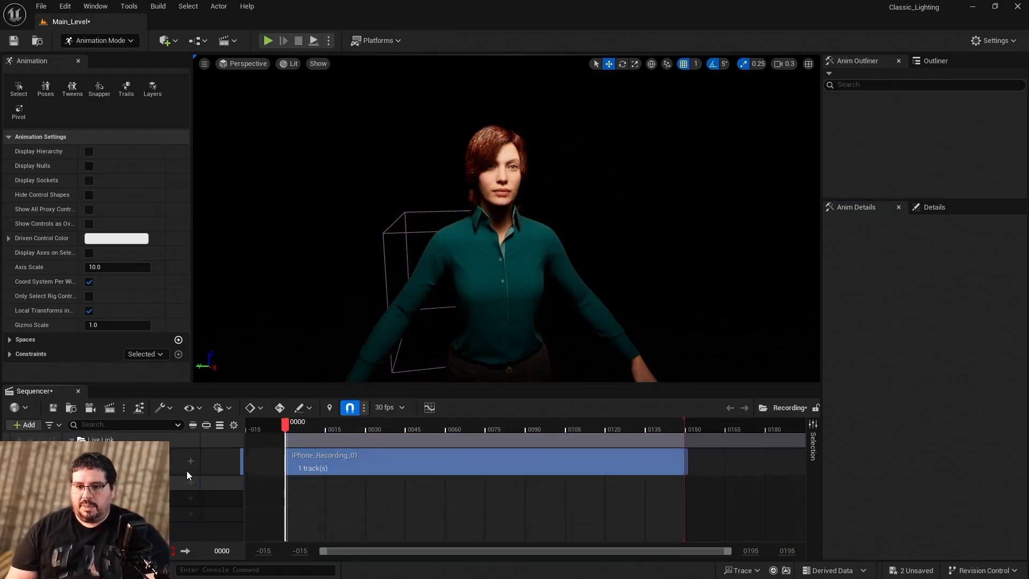
Bake Vivian's face component to an animation sequence named Face_Livelink_recording in the Cinematic folder.
click(129, 513)
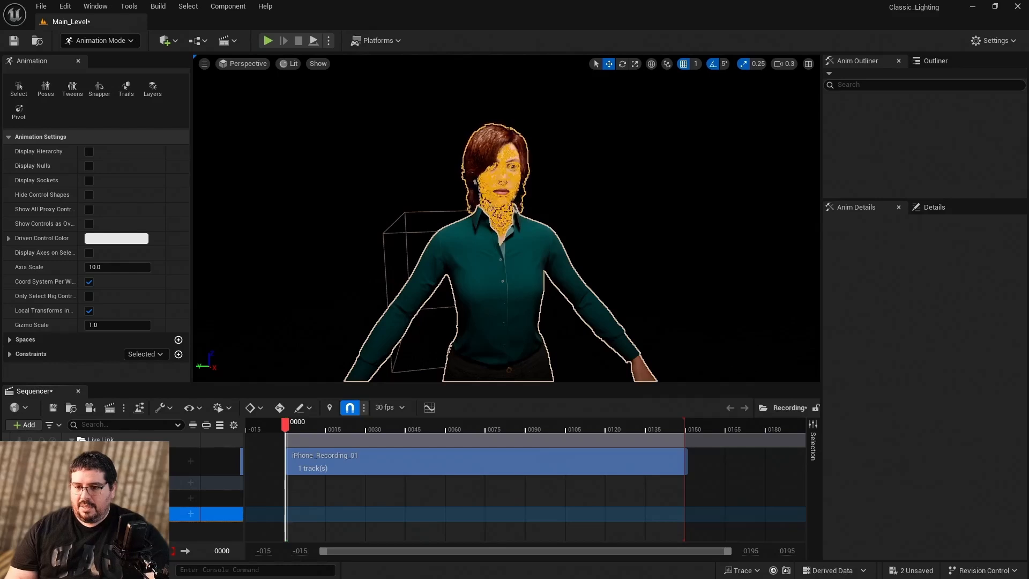
right_click(158, 514)
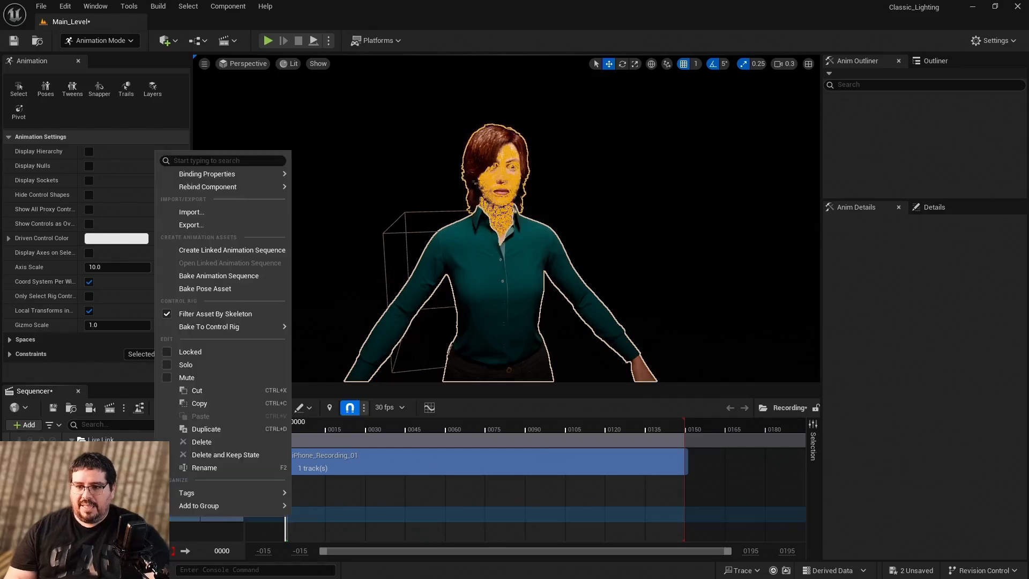
click(237, 276)
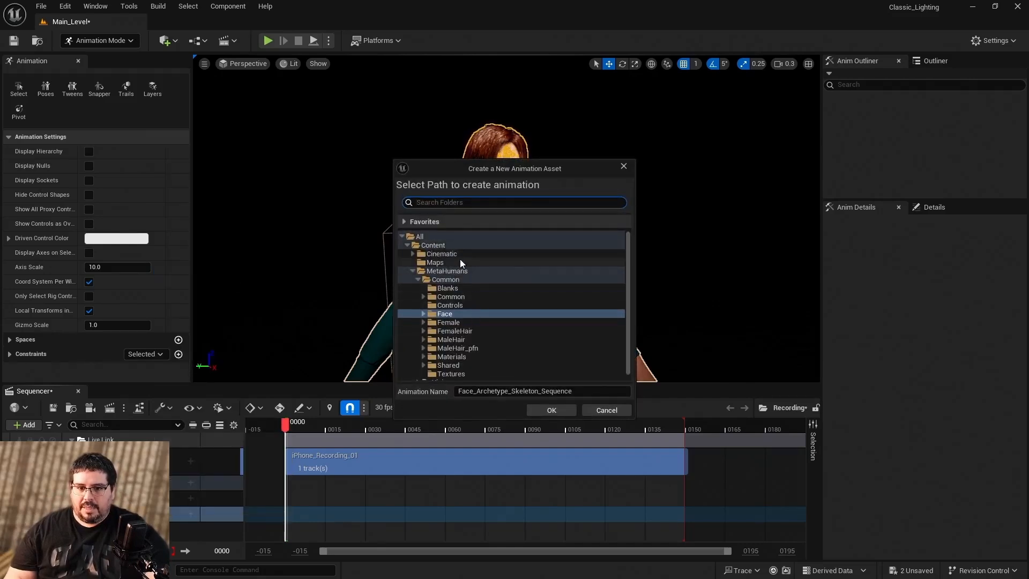
click(443, 246)
click(446, 255)
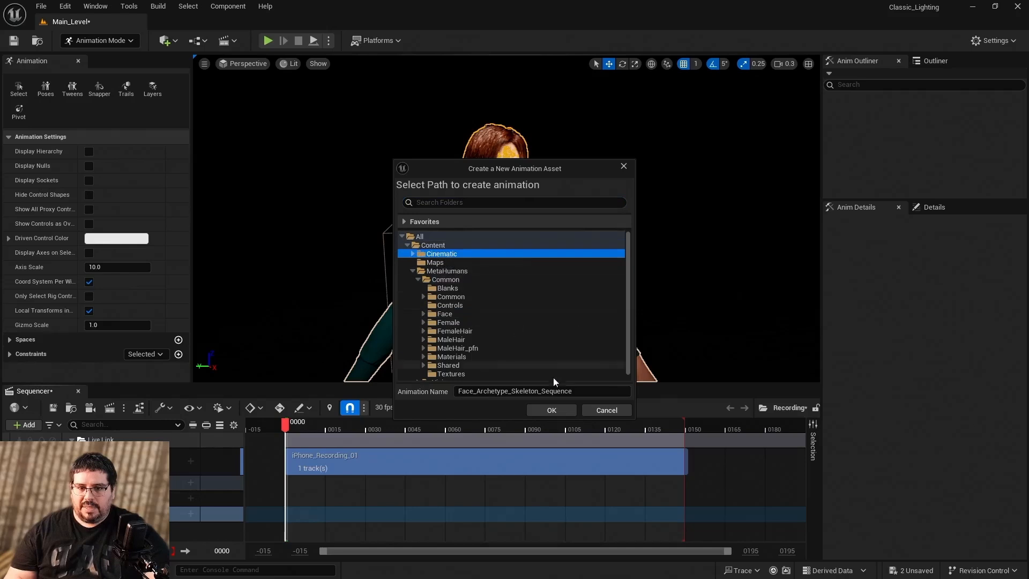
drag(588, 391, 450, 390)
text(Face_Livelink_recording)
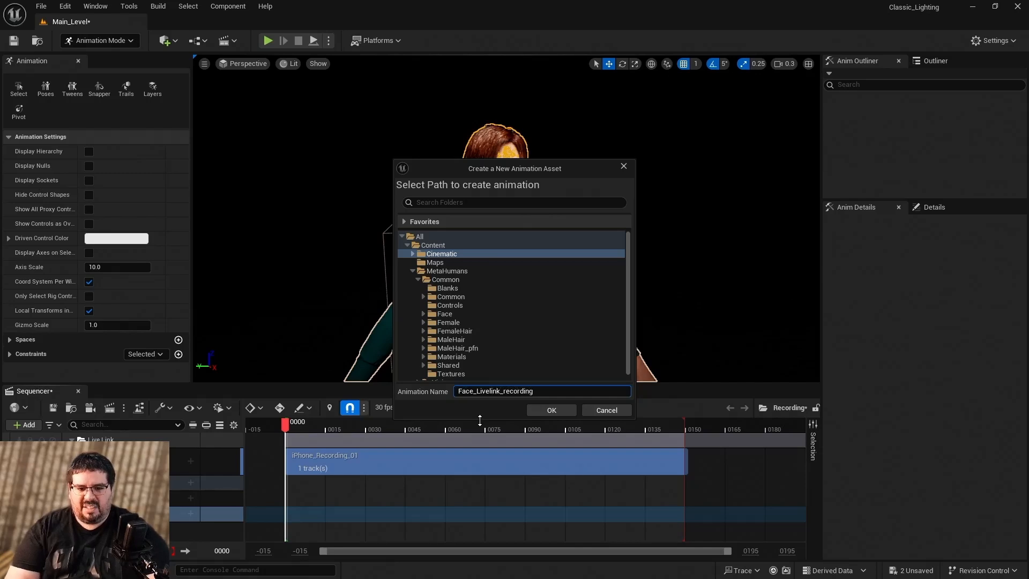
click(552, 410)
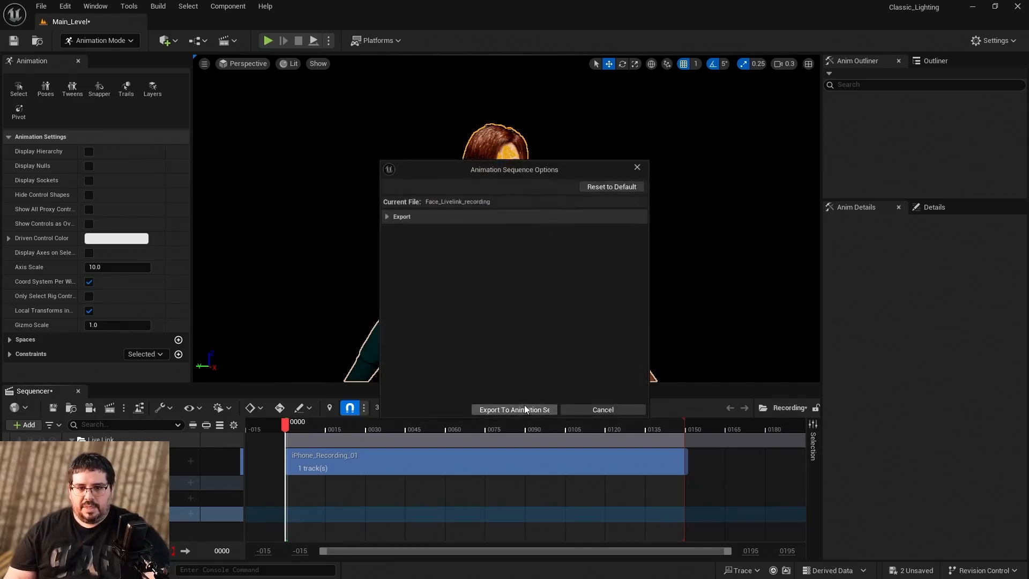
Export the baked face animation sequence with the default export options and save all project files.
click(388, 217)
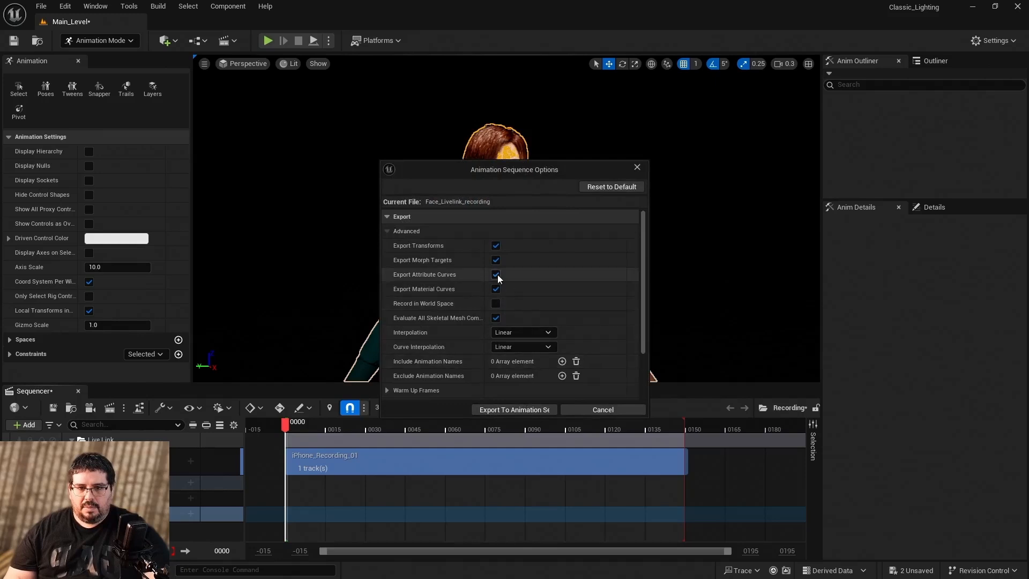
scroll(541, 301, down, 3)
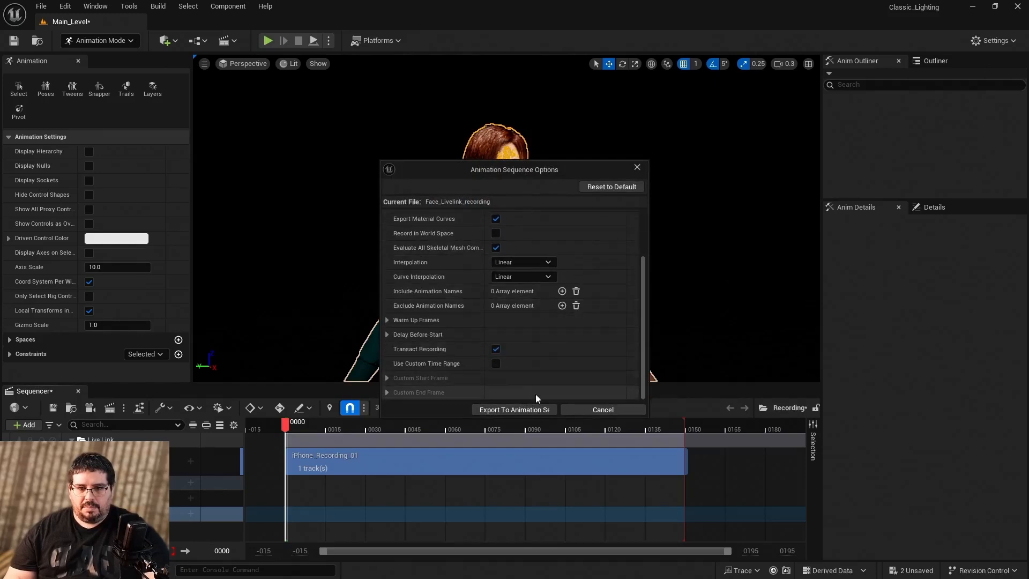
click(521, 410)
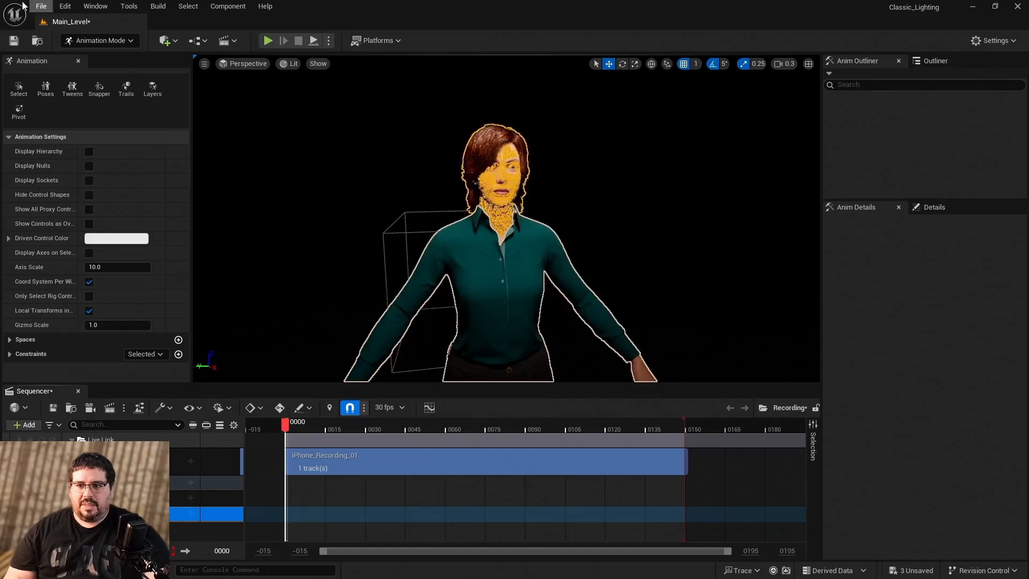
click(41, 6)
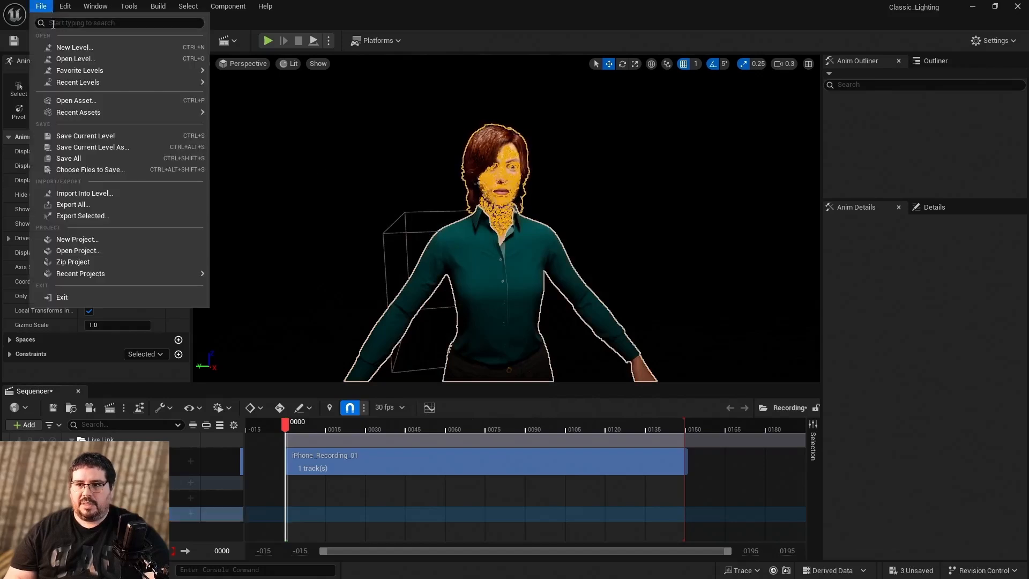
click(137, 159)
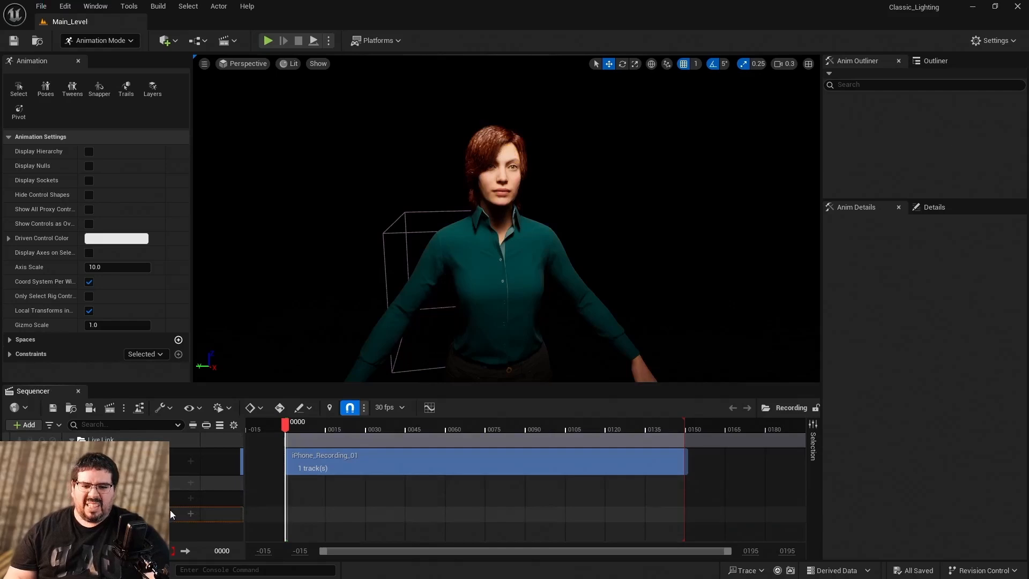
Add the Face_Livelink_recording animation to Vivian's face track in the sequence.
click(118, 514)
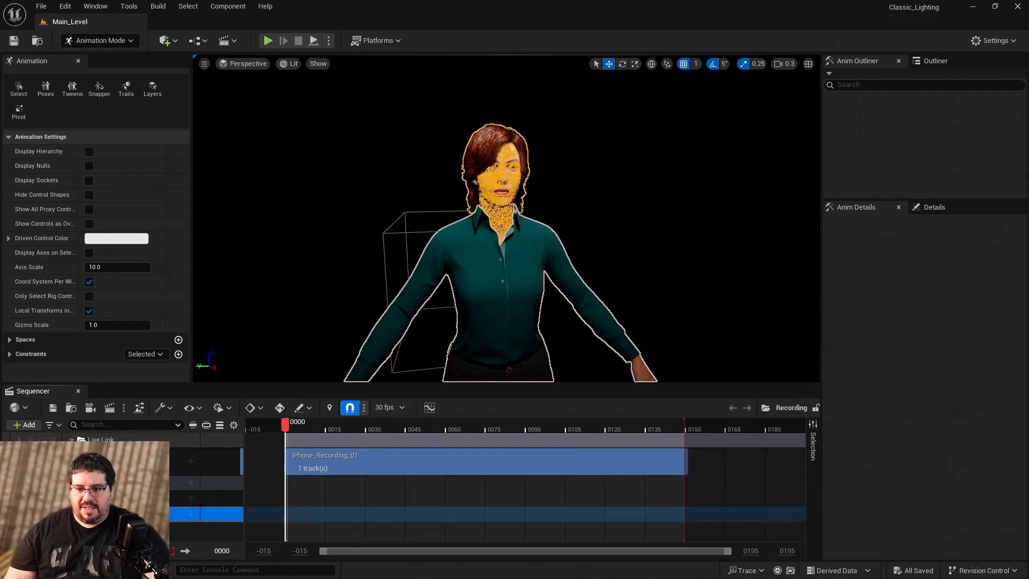
click(191, 514)
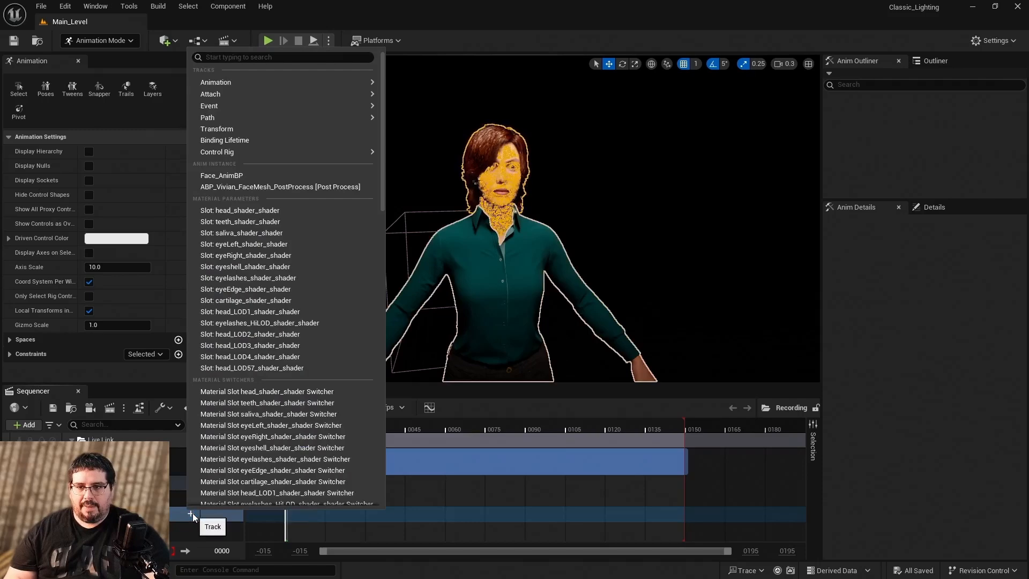
mouse_move(278, 82)
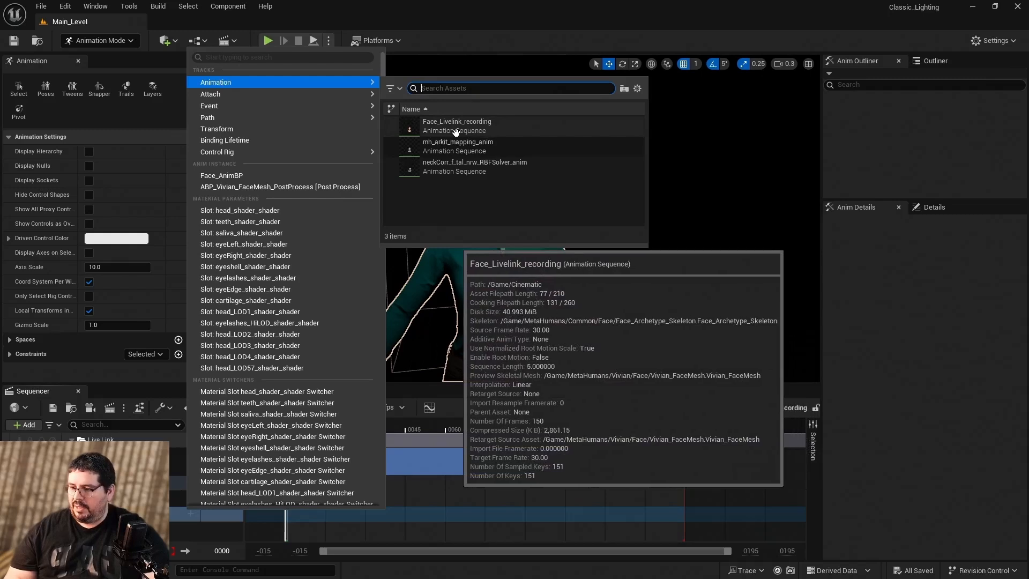
click(454, 129)
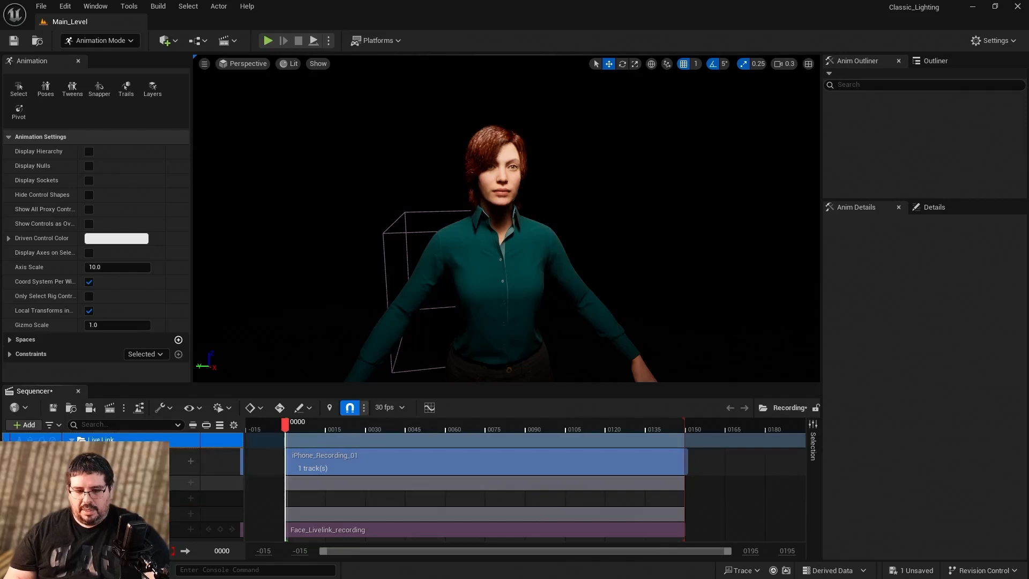
Delete the Live Link folder from the Recording sequence and preview Vivian's baked face animation on its own.
key(Delete)
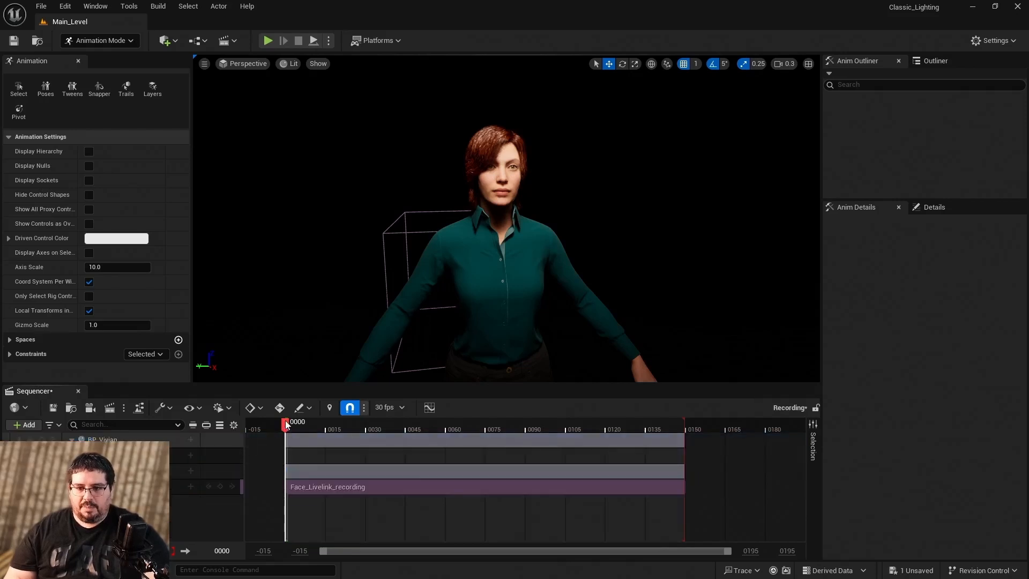
drag(285, 426, 388, 448)
drag(452, 447, 310, 451)
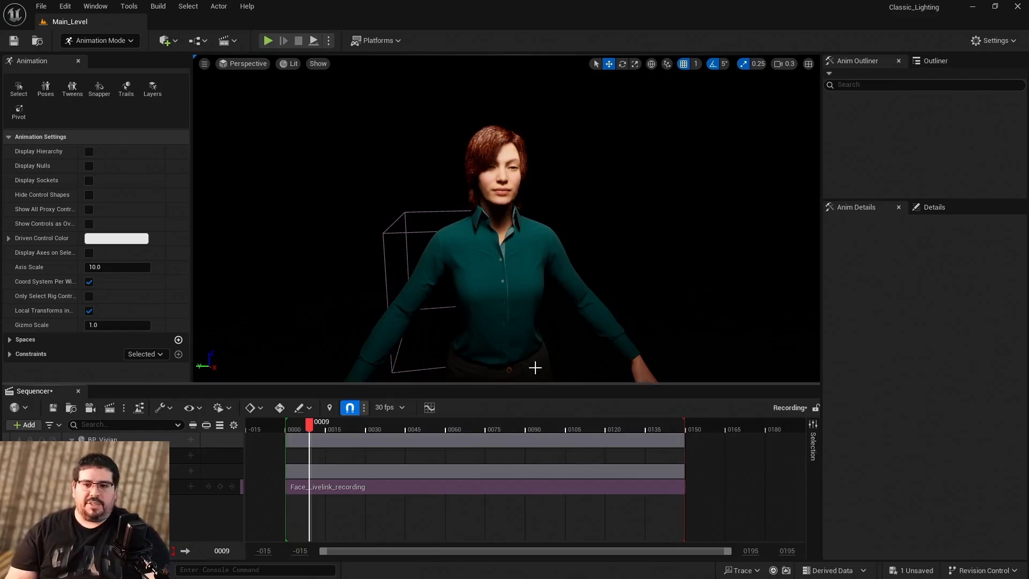
key(Up)
key(space)
Collapse the BP_Vivian tracks, close the Recording sequence, and enlarge the Outliner to list all actors.
click(79, 471)
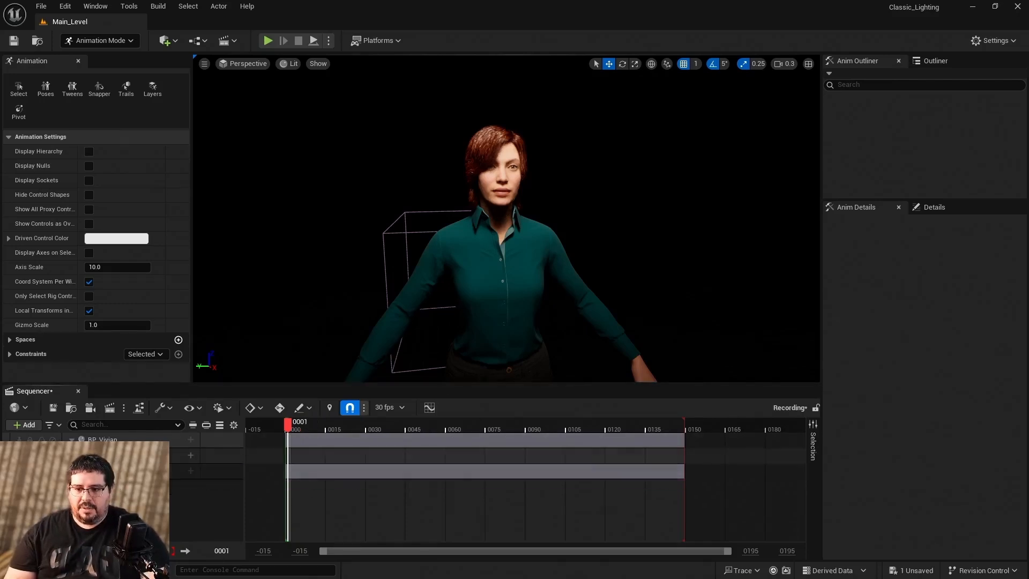
click(72, 440)
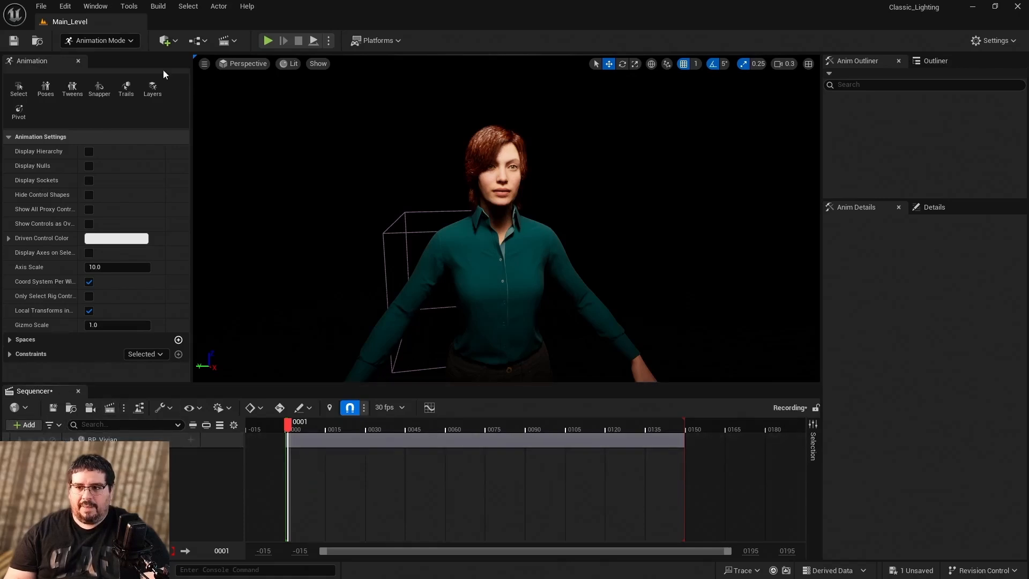
click(78, 60)
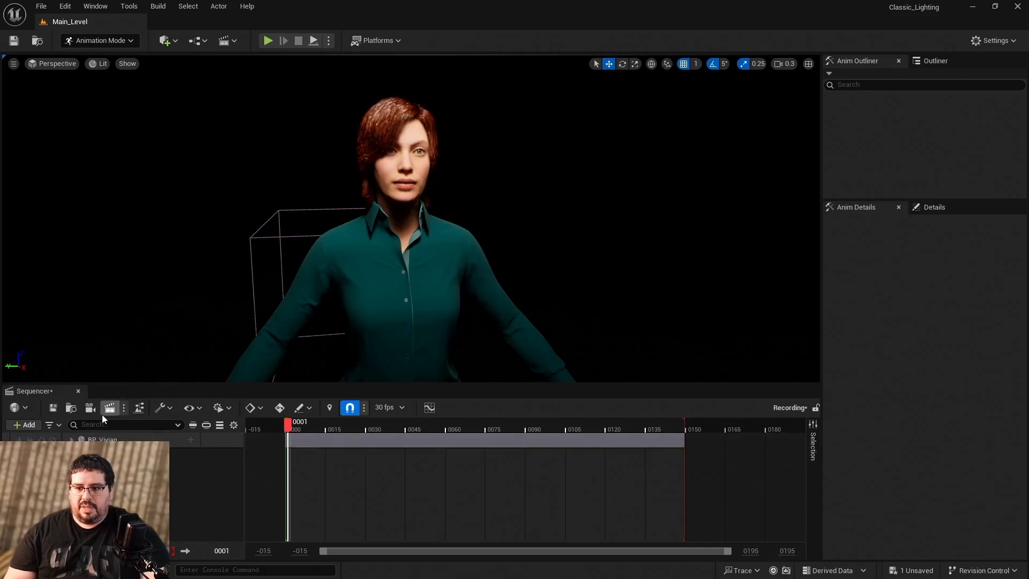
click(79, 392)
key(ctrl+space)
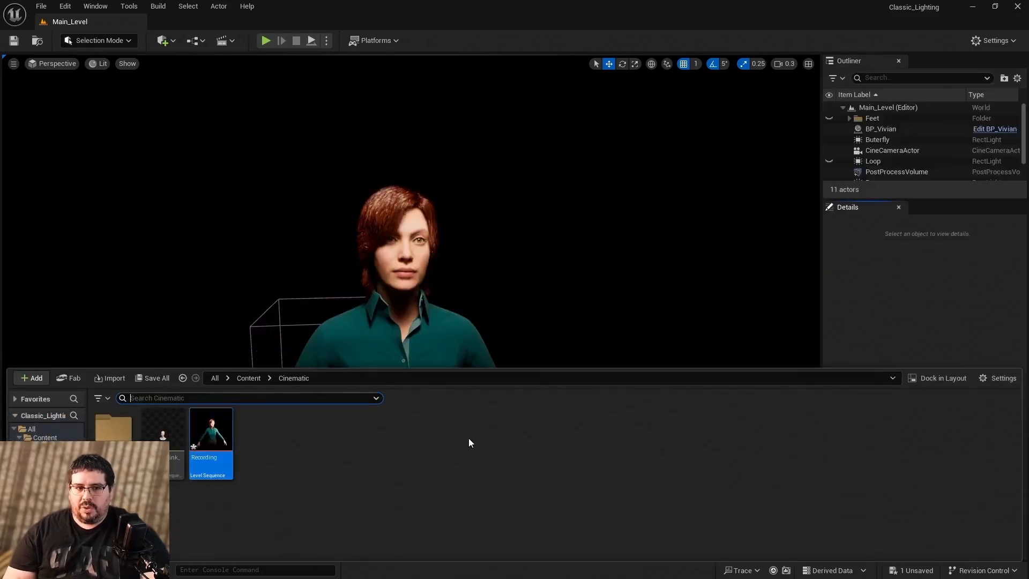
drag(945, 198, 943, 250)
key(ctrl+space)
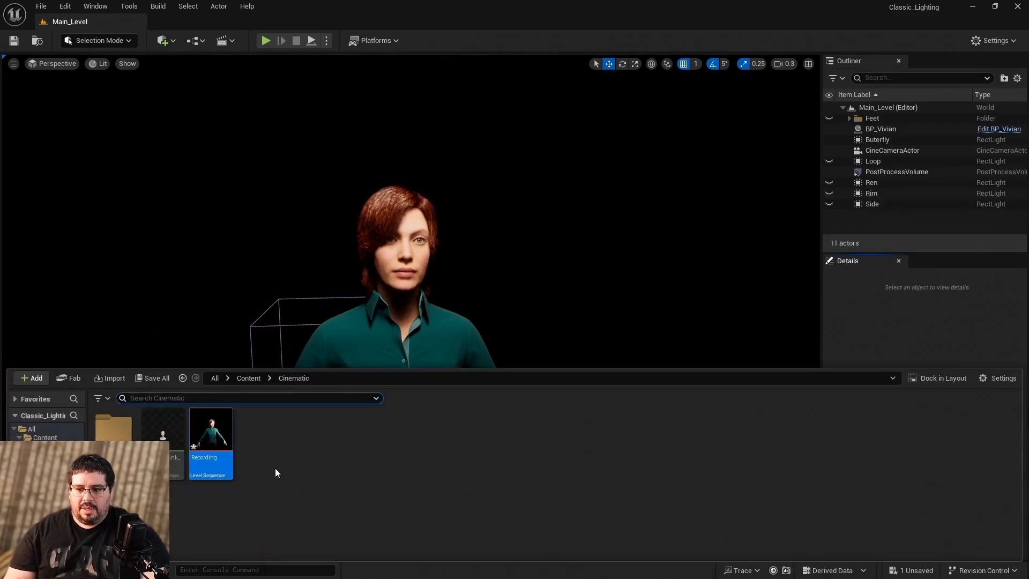
Create a Level Sequence named LS_Cinematic in the Cinematic folder.
right_click(294, 457)
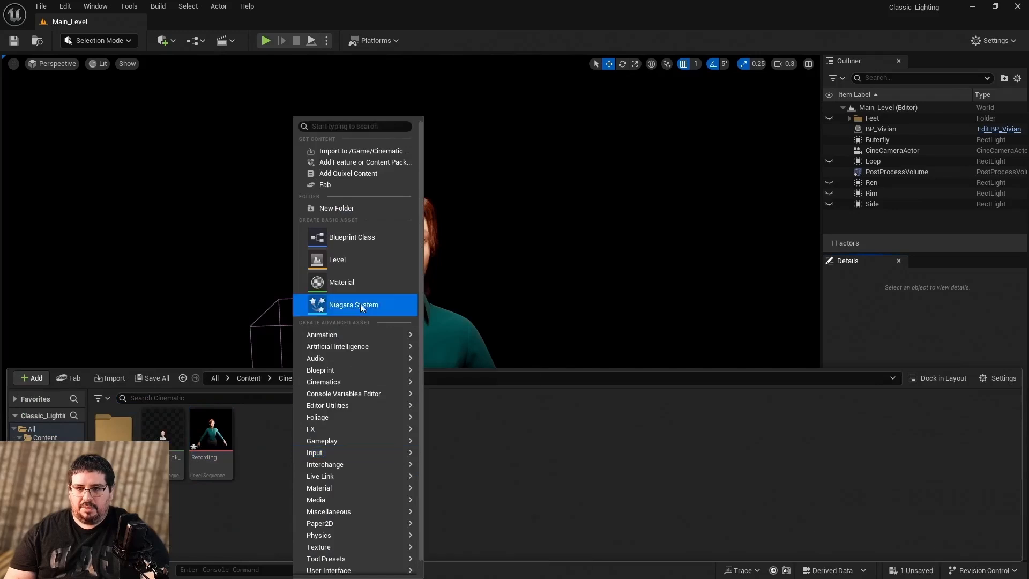
mouse_move(368, 370)
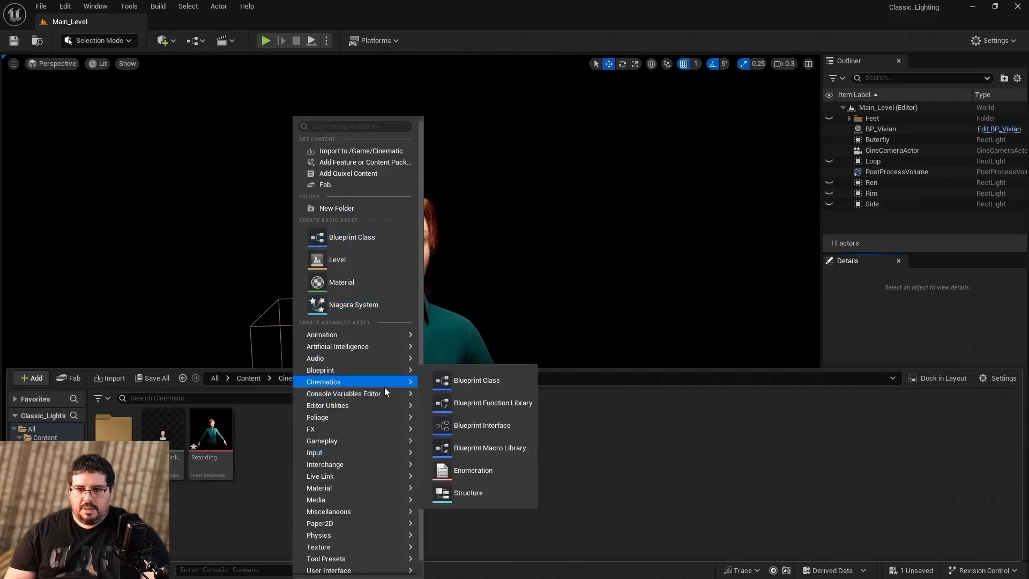
mouse_move(407, 381)
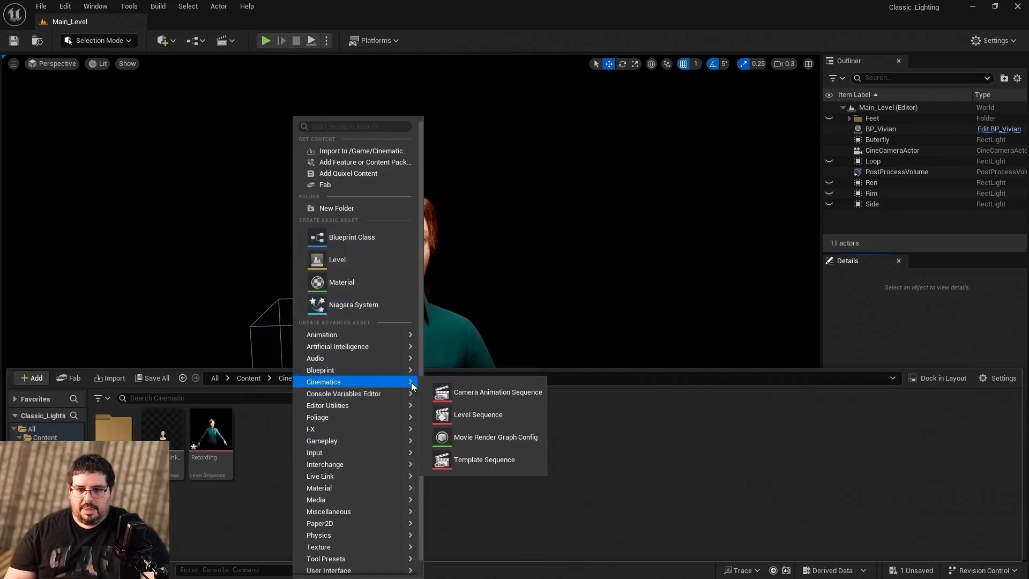
click(512, 417)
text(/)
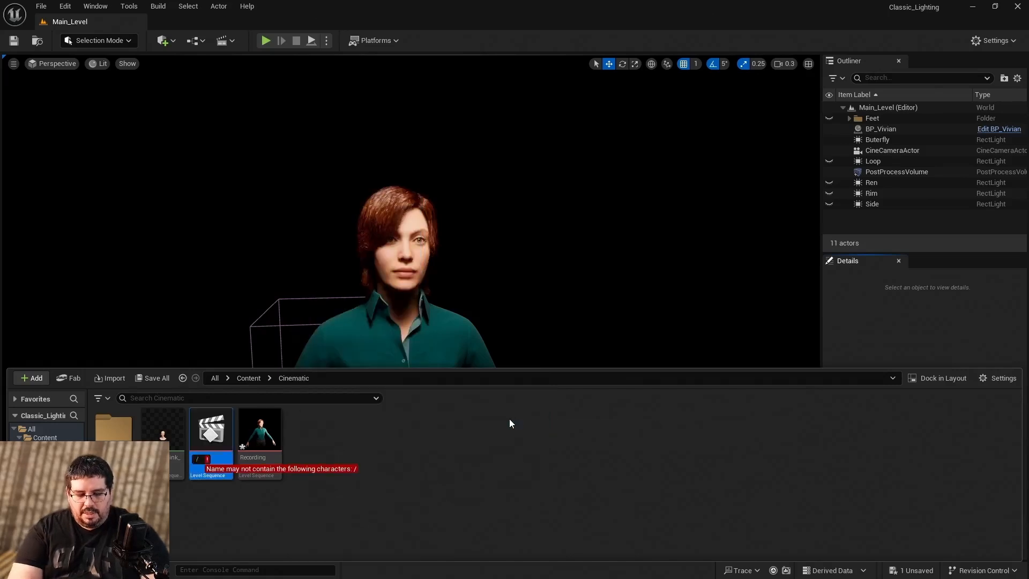
key(BackSpace)
text(LA)
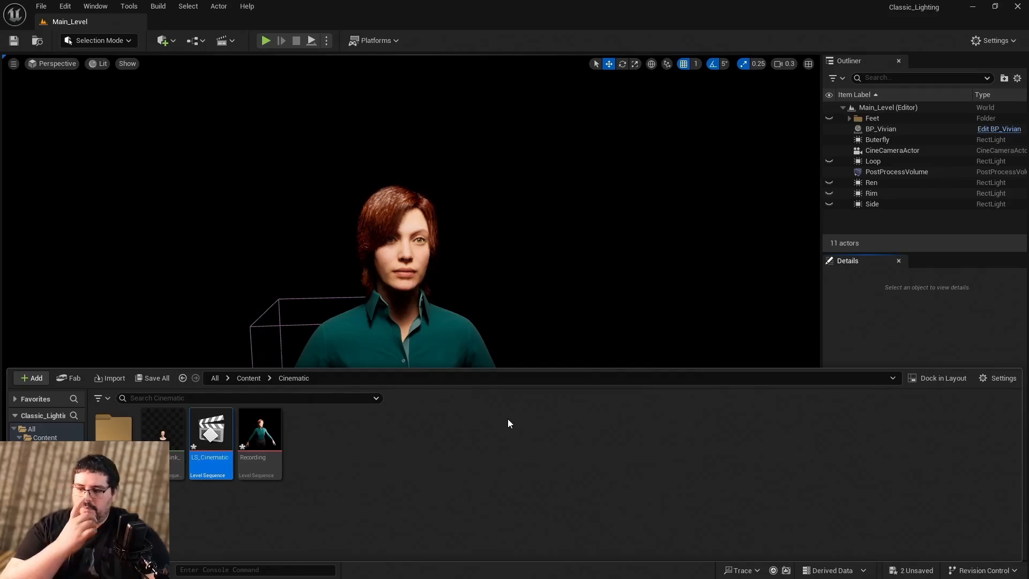
Open the LS_Cinematic sequence in Selection Mode and save all project files.
double_click(211, 437)
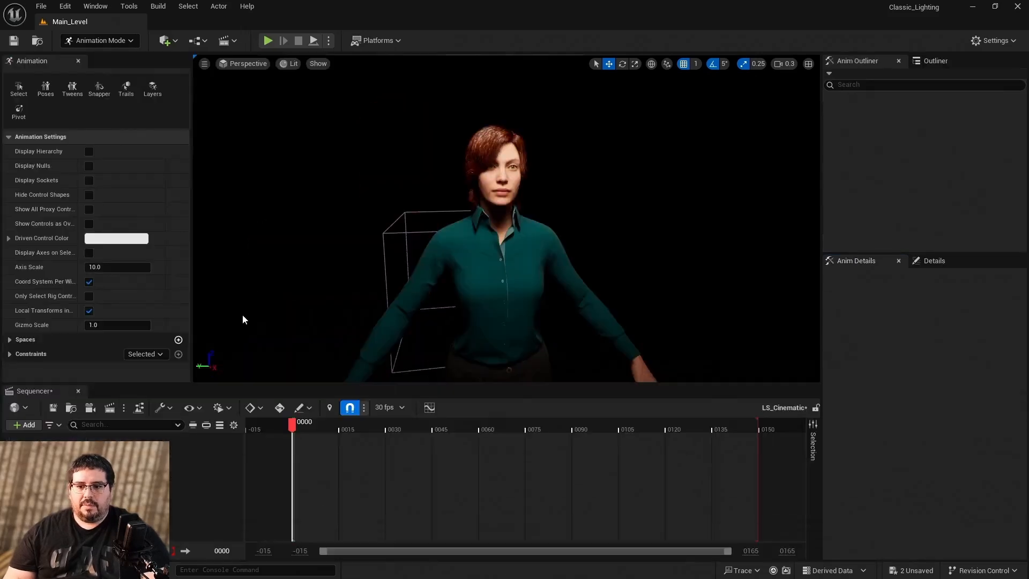
click(85, 39)
click(101, 57)
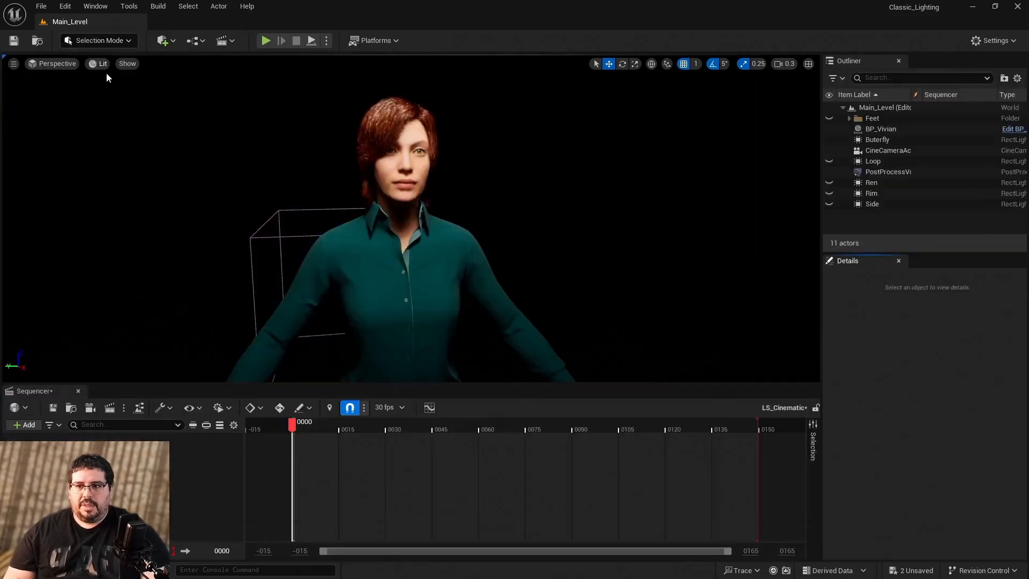
click(41, 8)
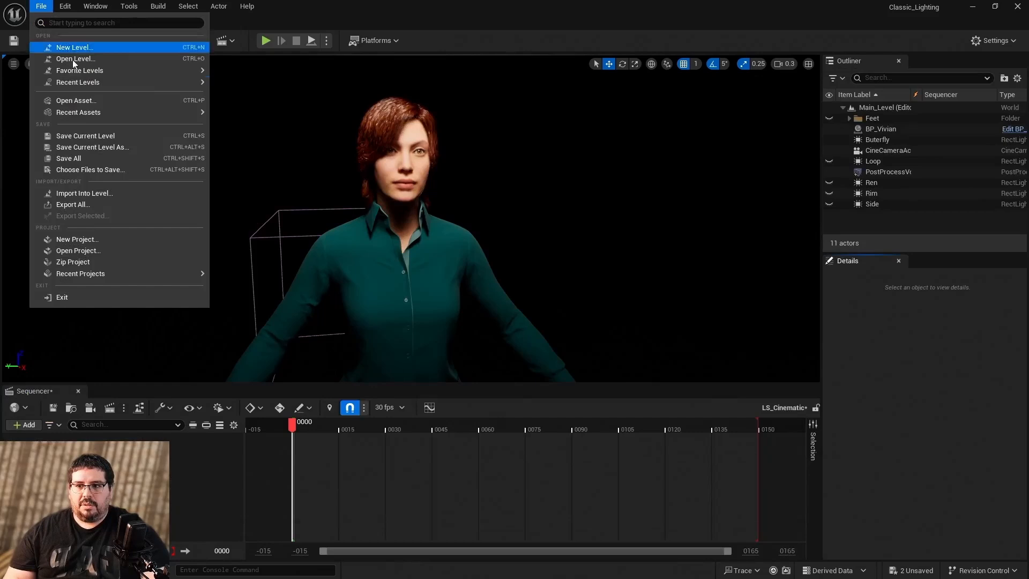
click(111, 163)
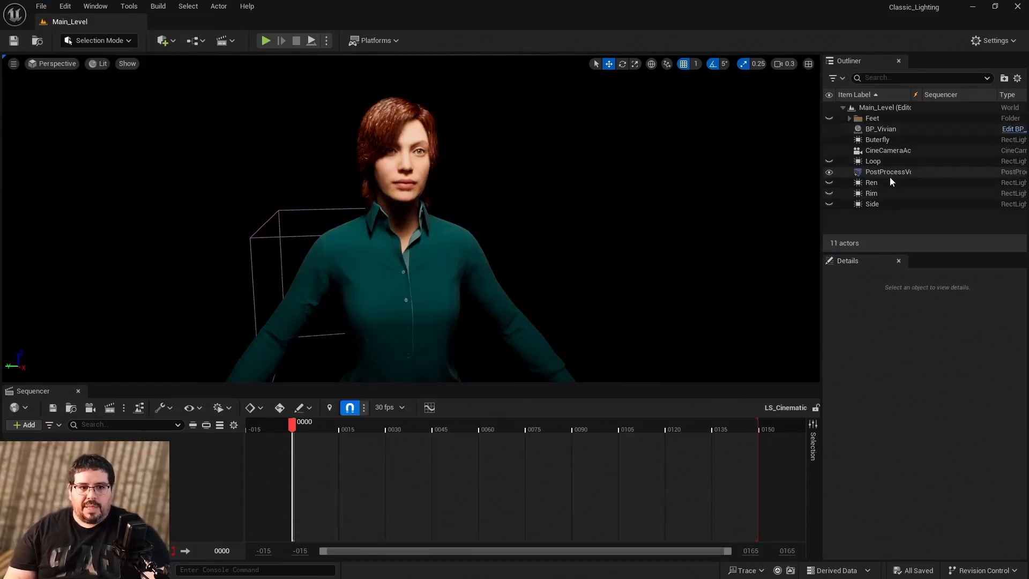
Add the CineCameraActor to LS_Cinematic and lock the viewport to the camera cuts.
drag(887, 150, 188, 454)
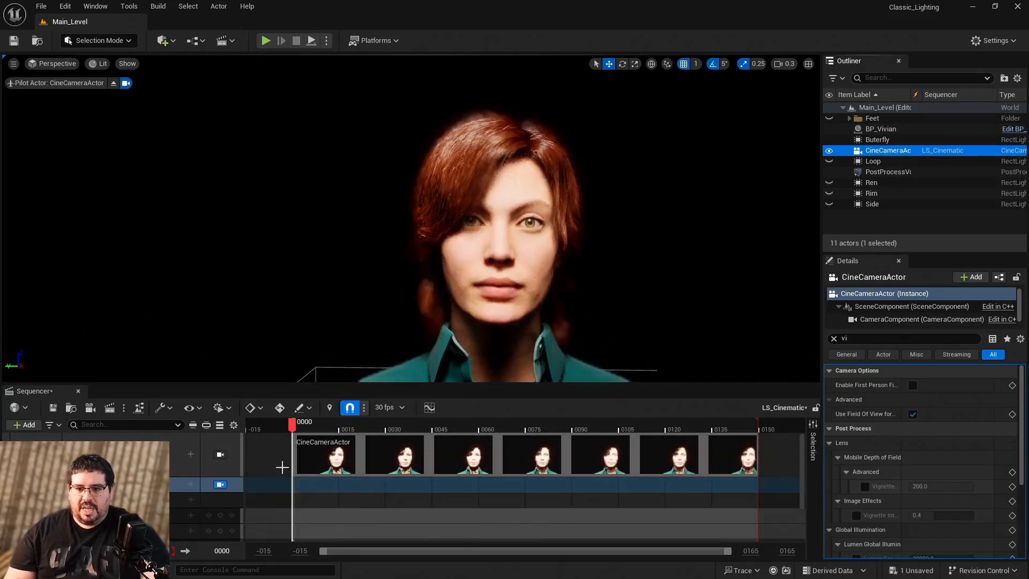
click(220, 485)
right_drag(304, 333, 332, 331)
key(f)
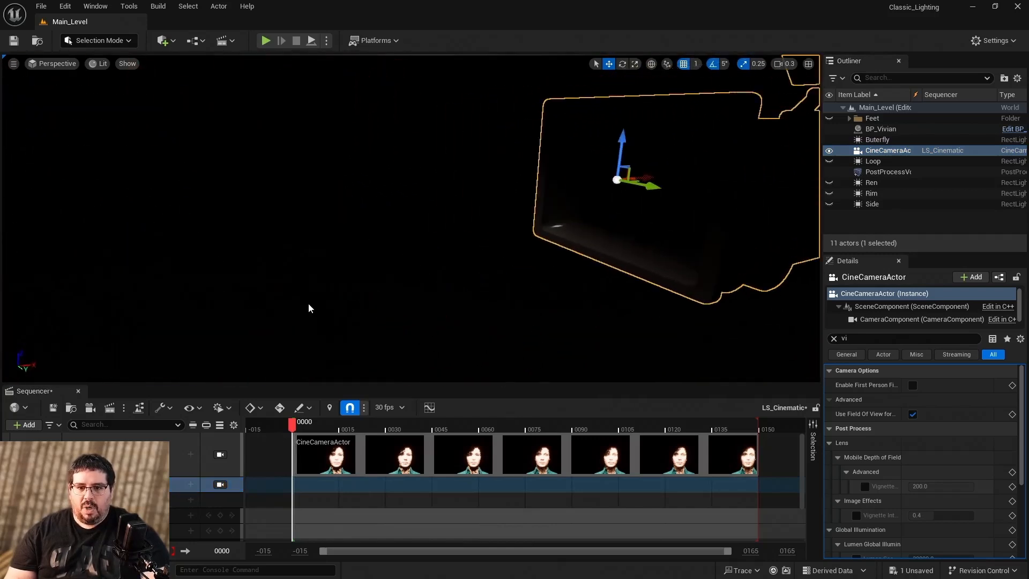
click(220, 485)
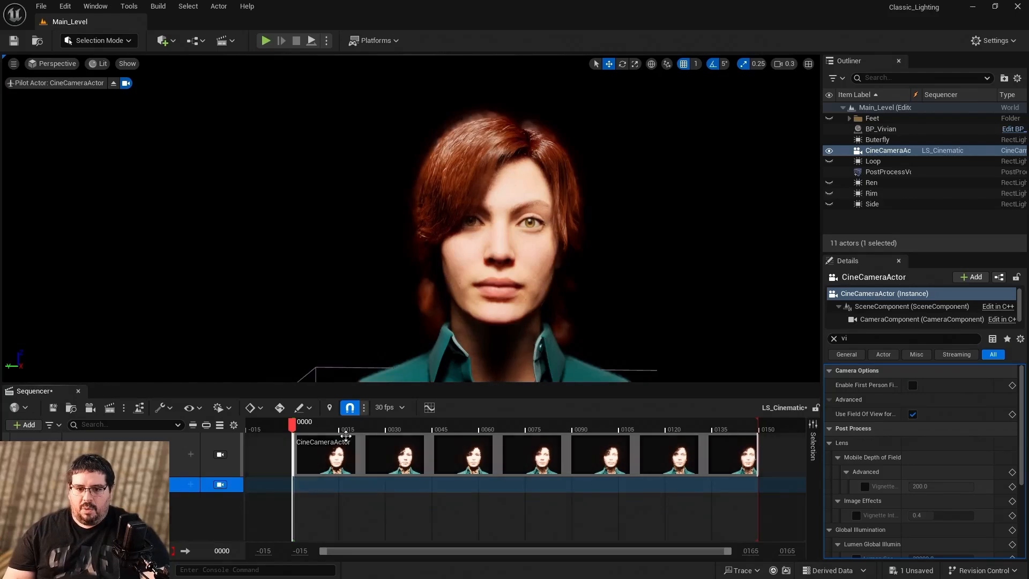
click(171, 468)
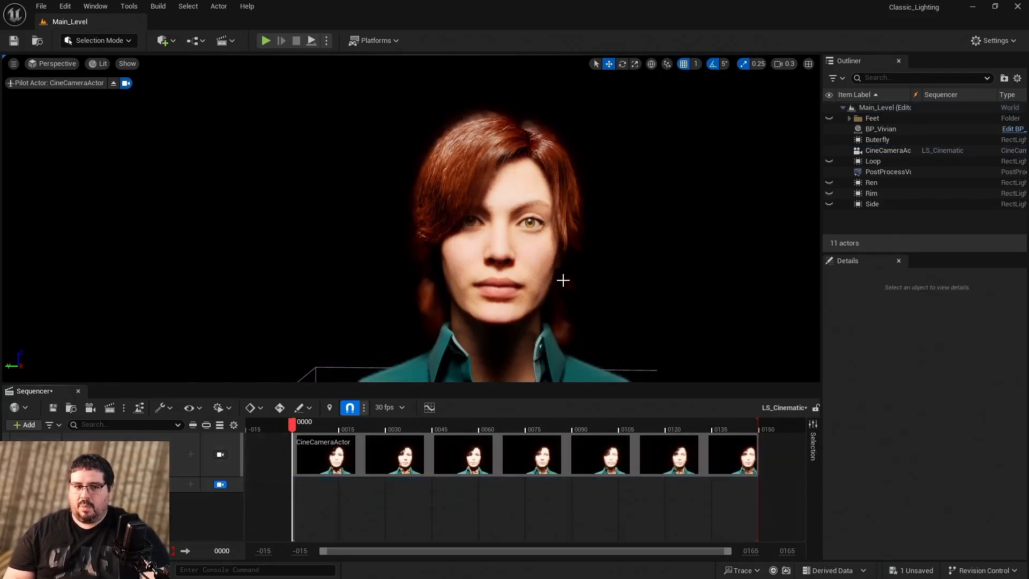
Add BP_Vivian to the LS_Cinematic sequence and return the editor to Selection Mode.
click(889, 133)
drag(886, 129, 171, 487)
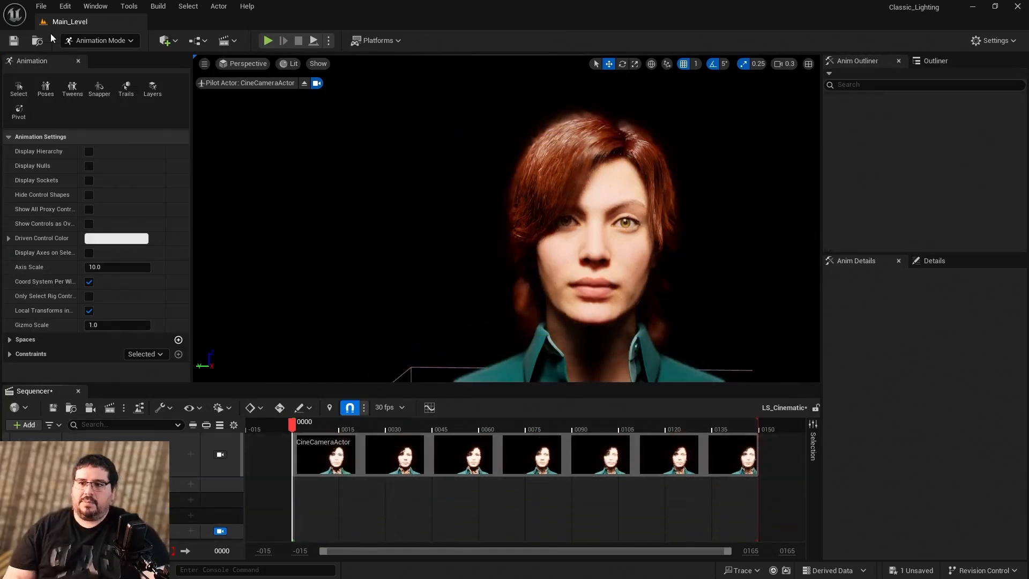
click(99, 41)
click(92, 56)
Add the Face_Livelink_recording animation to Vivian's face track in LS_Cinematic.
click(134, 515)
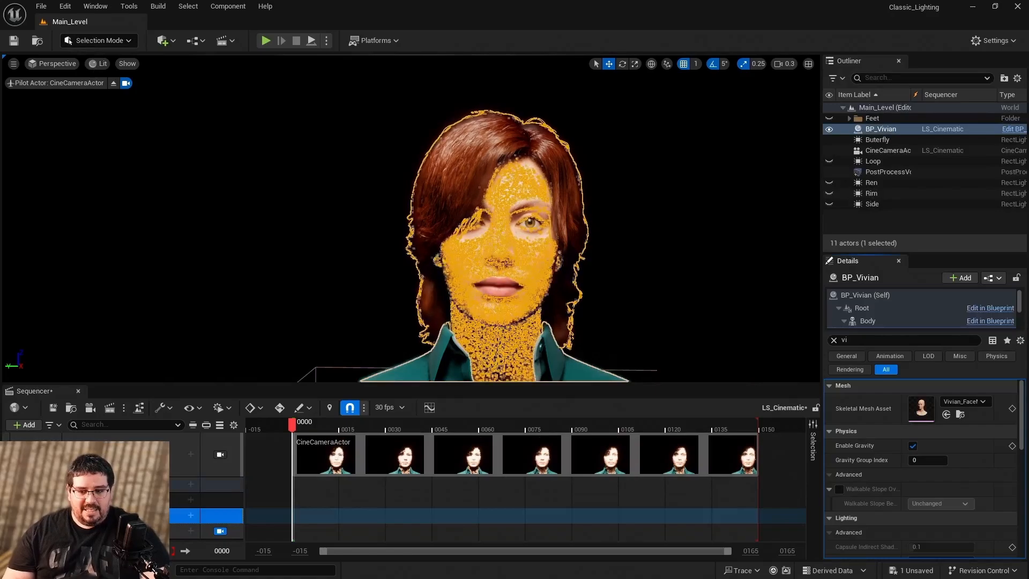
click(191, 515)
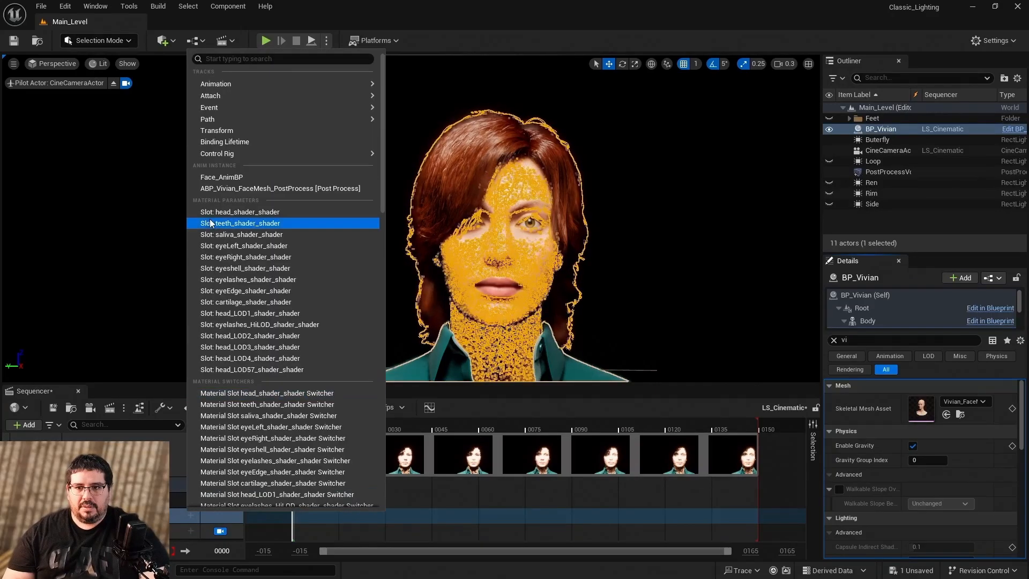
mouse_move(324, 84)
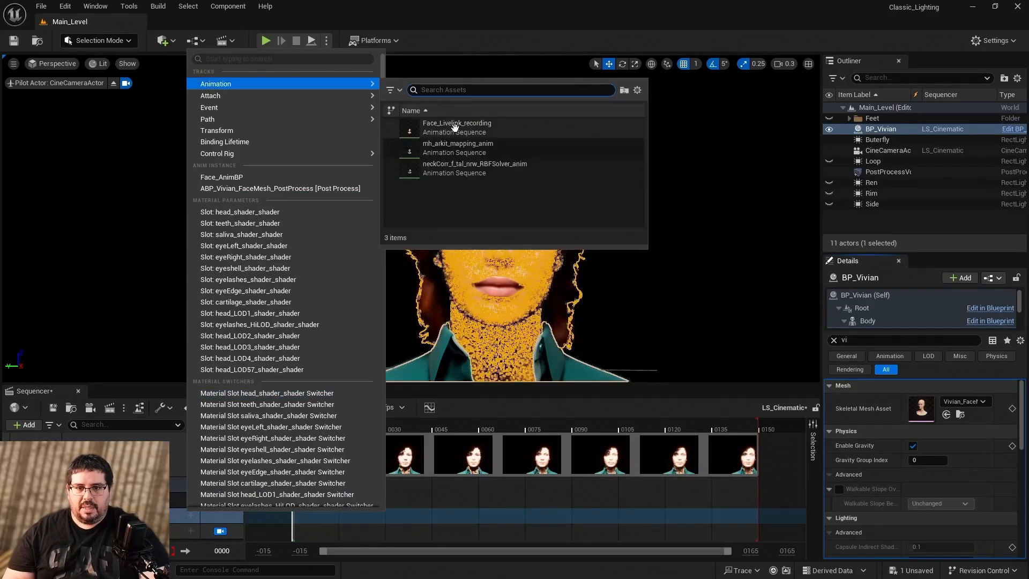
click(477, 134)
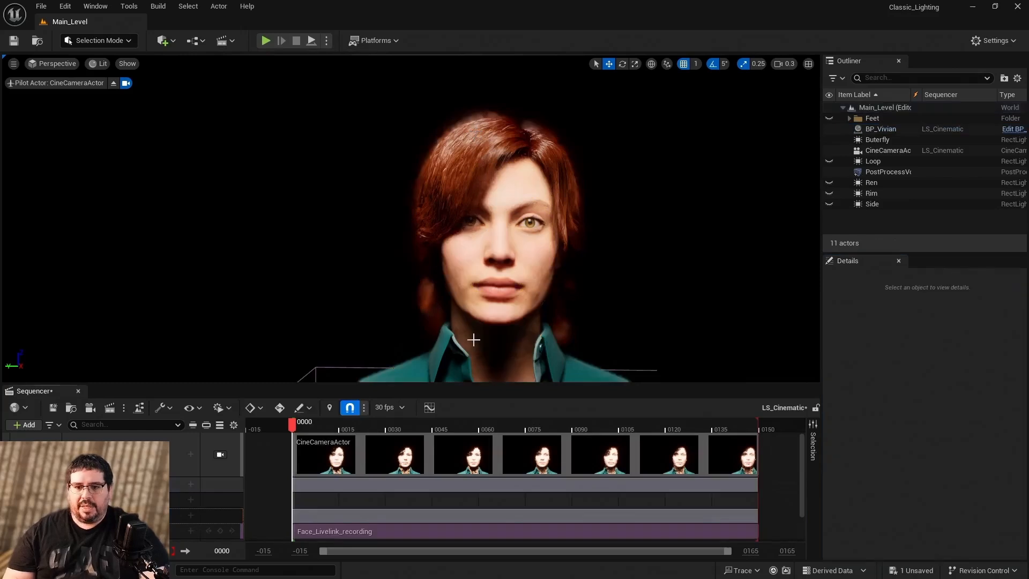
Scrub back to frame 5 and play LS_Cinematic in a loop to preview the face animation through the camera.
drag(298, 423, 344, 429)
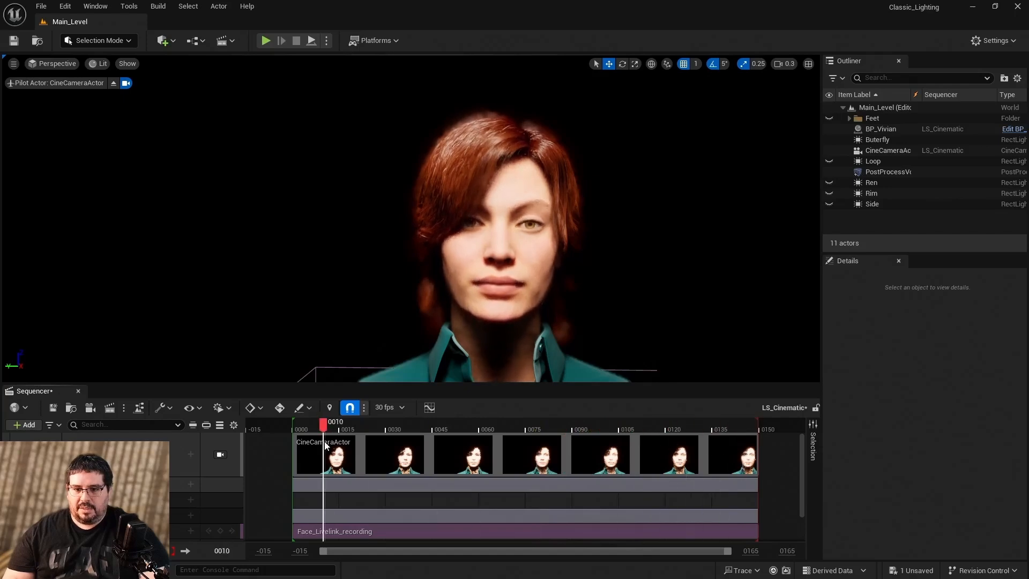
key(Left)
key(Left)
key(Left)
key(Left)
key(Left)
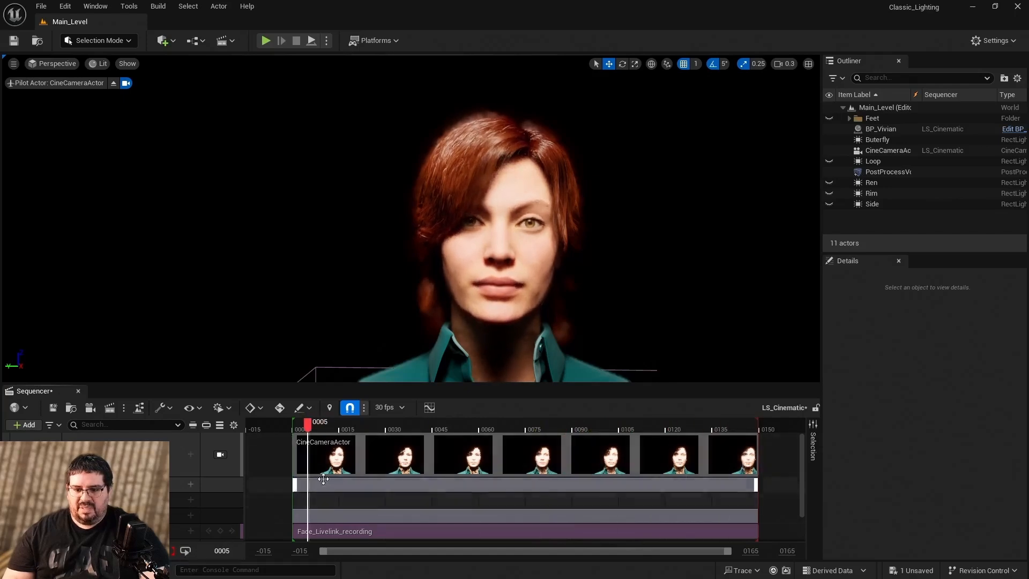
key(space)
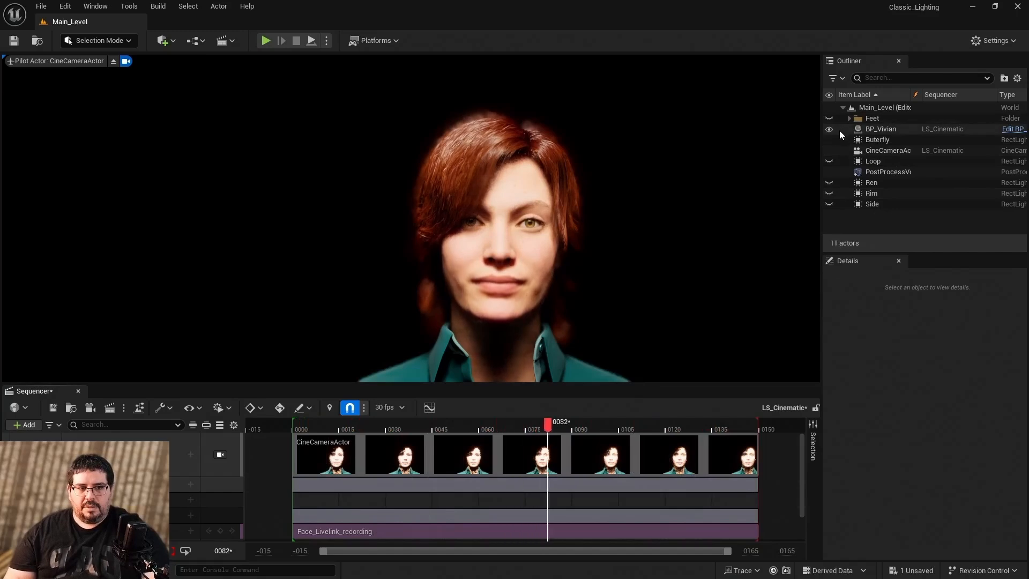
Hide the Buterfly light, preview the Loop light alone, and leave only the Ren light on during playback.
click(829, 140)
click(830, 160)
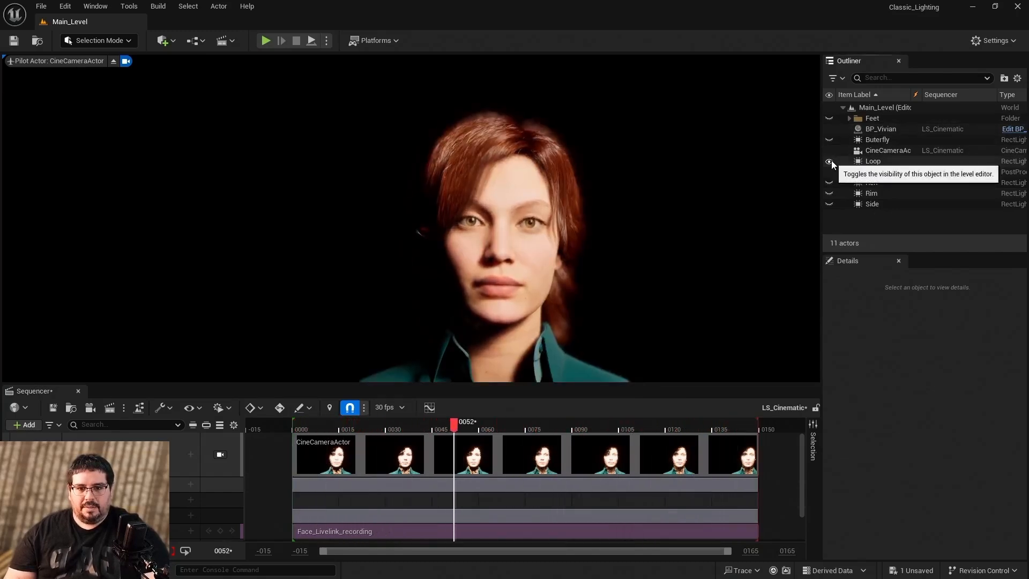
click(831, 162)
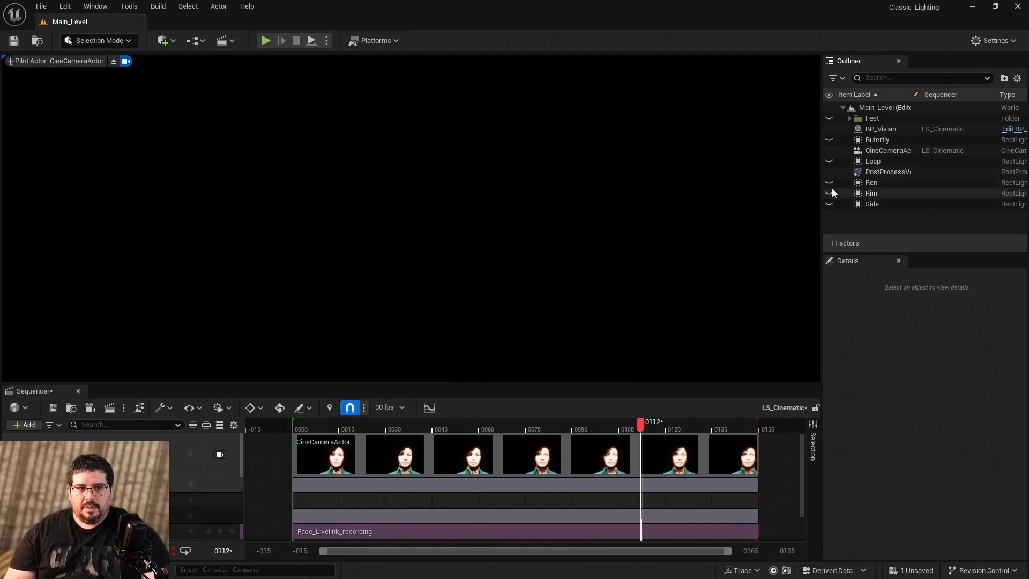
click(830, 183)
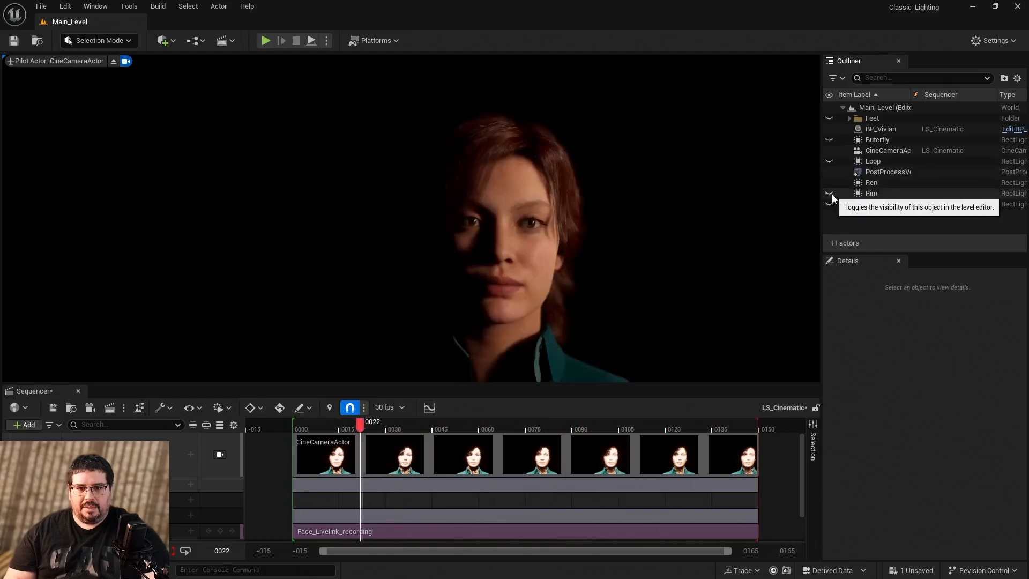
Clear the property search for the Ren light and set its intensity to 30000 lumens.
click(879, 193)
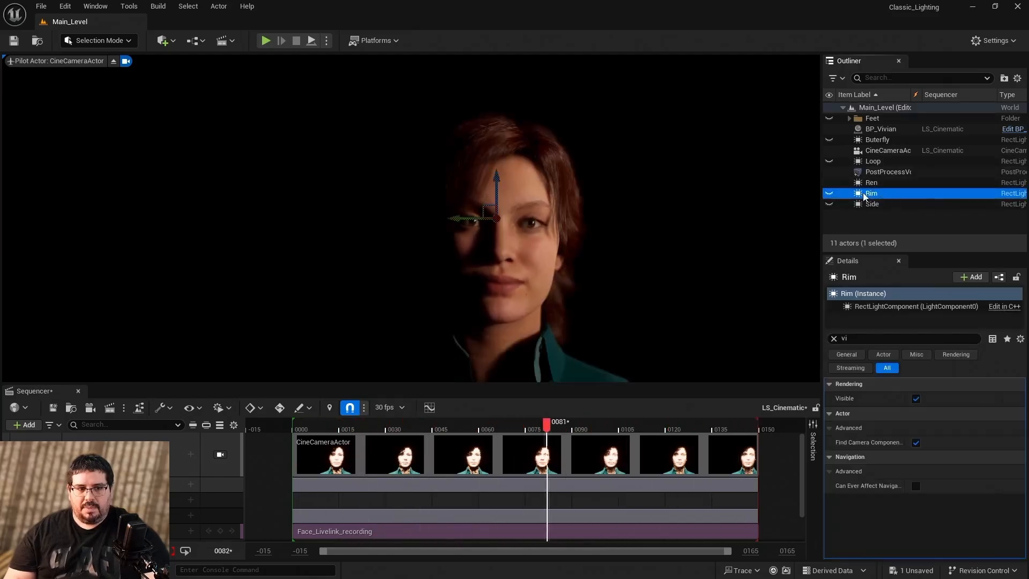
click(876, 182)
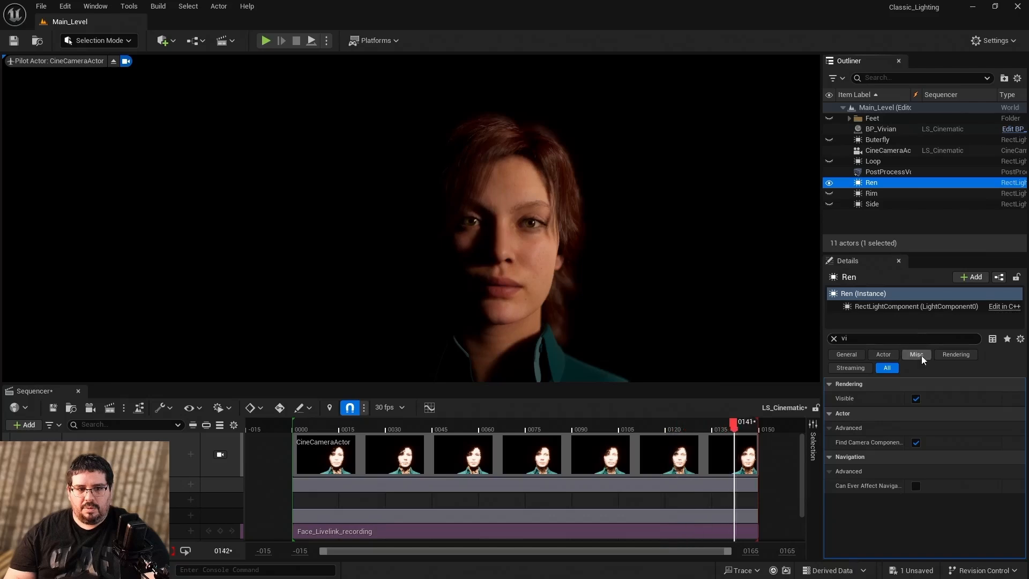
click(833, 338)
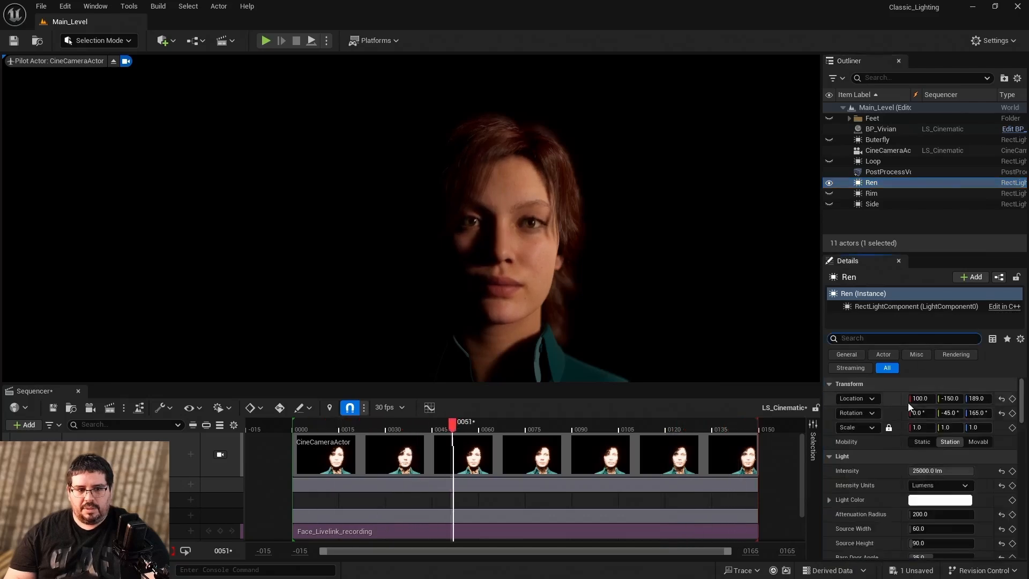
click(914, 471)
text(30000)
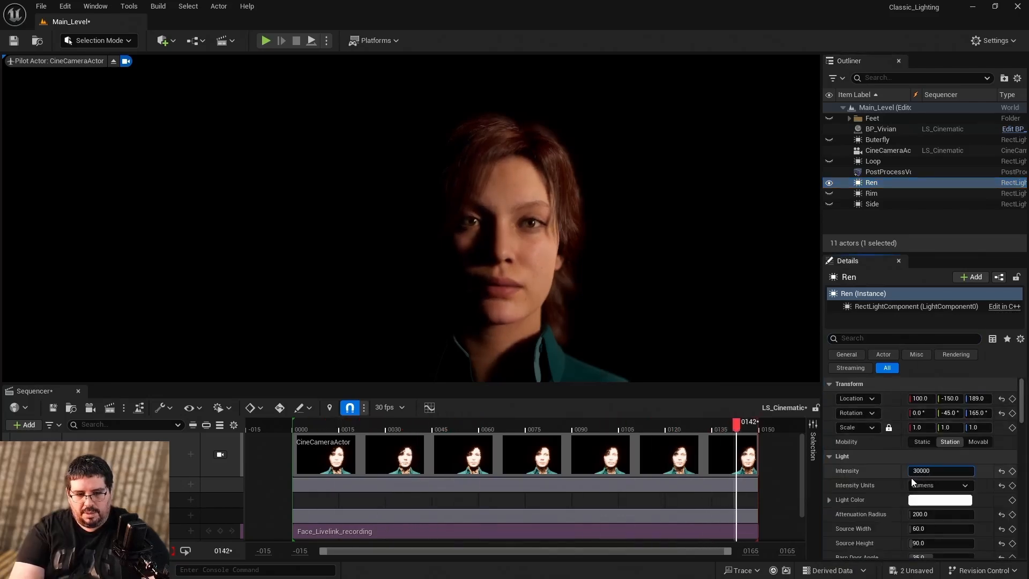
Apply the 30000-lumen intensity to the Ren light and restart LS_Cinematic playback to preview it.
key(Return)
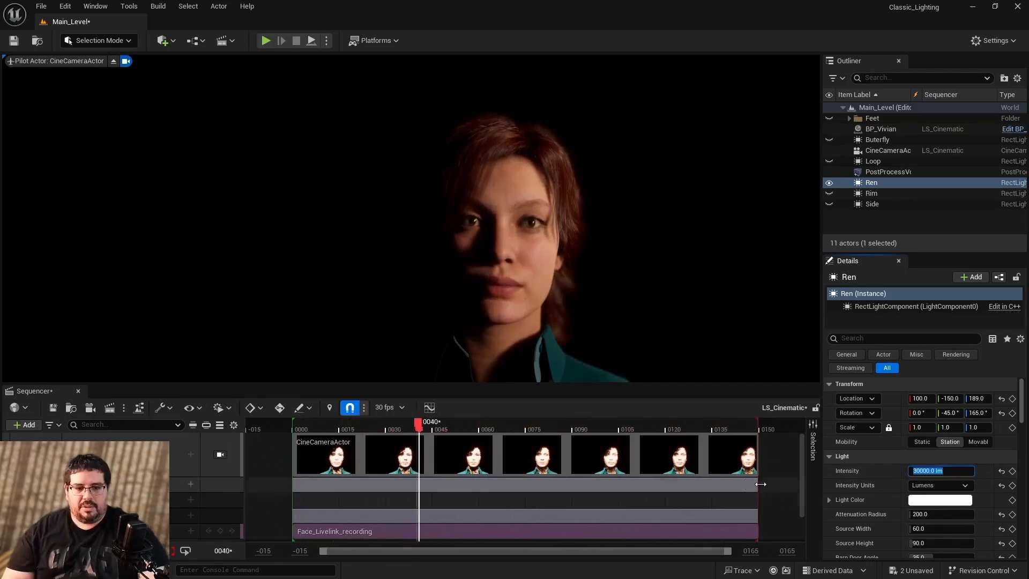
click(481, 429)
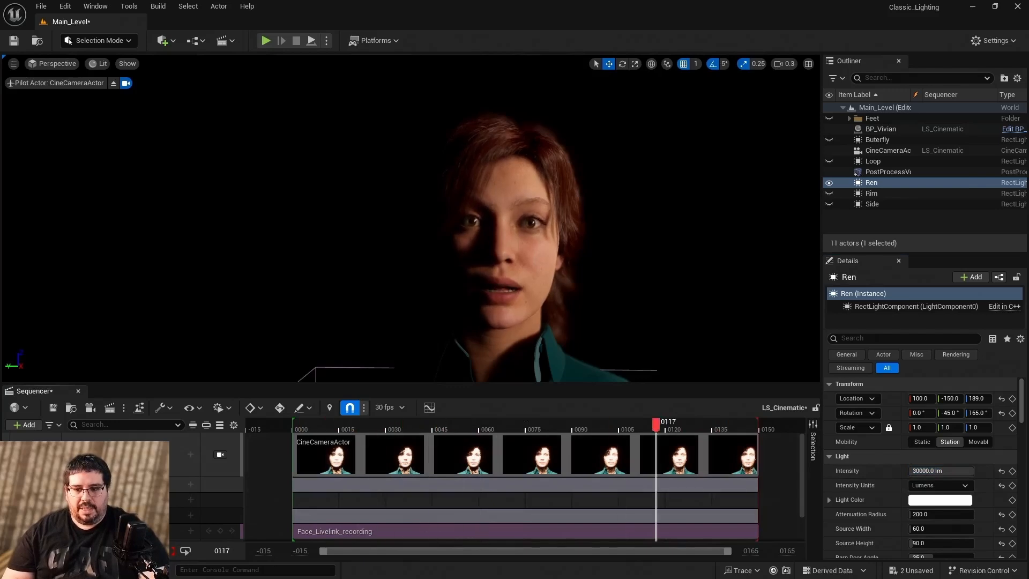
key(space)
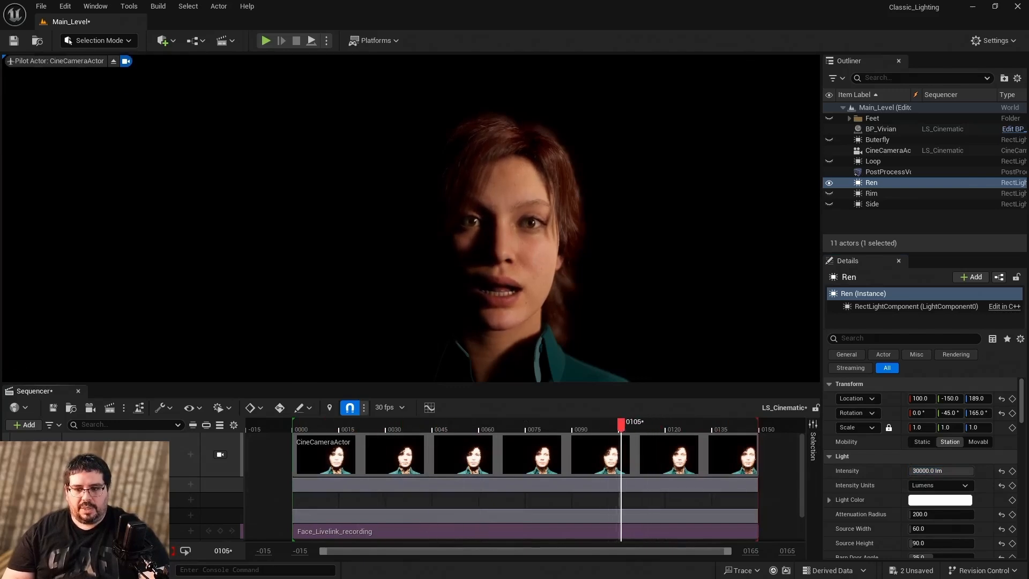
Hide the Ren light, preview the Rim light alone, and leave only the Side light on during playback.
click(829, 183)
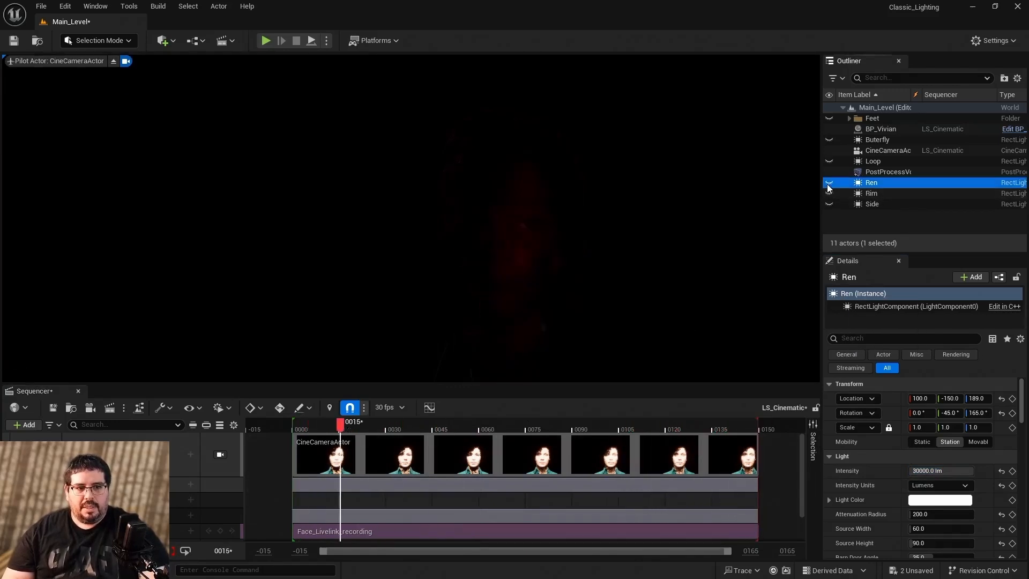
click(829, 193)
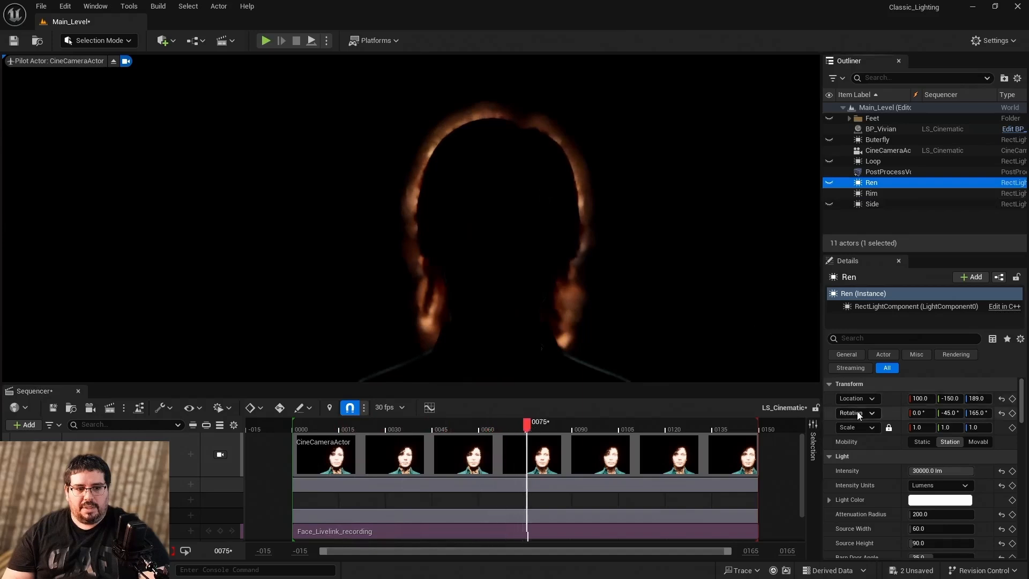
click(829, 182)
click(829, 183)
click(830, 194)
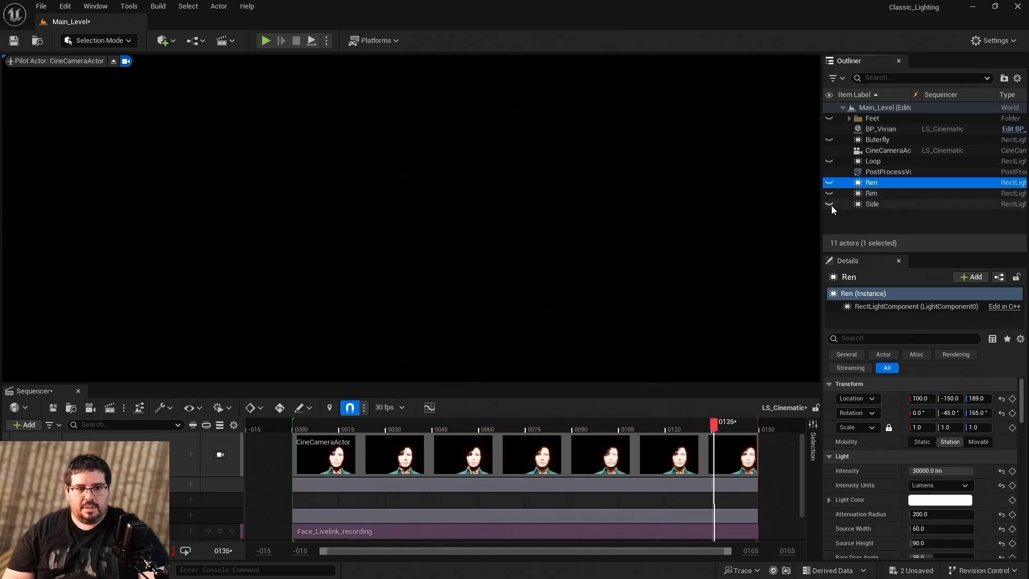
click(830, 204)
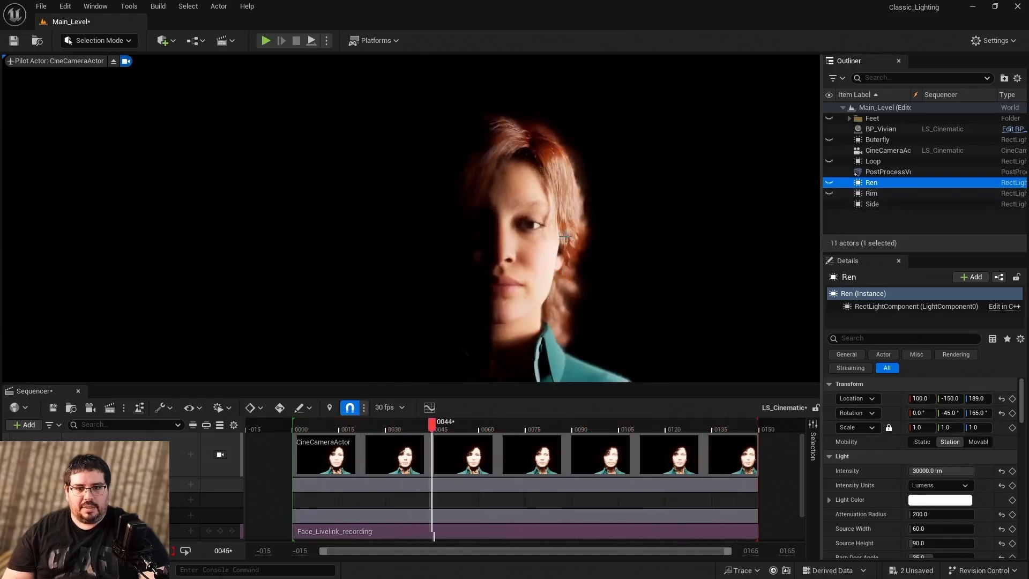
Set the Side light's intensity to 12000 lumens.
click(934, 472)
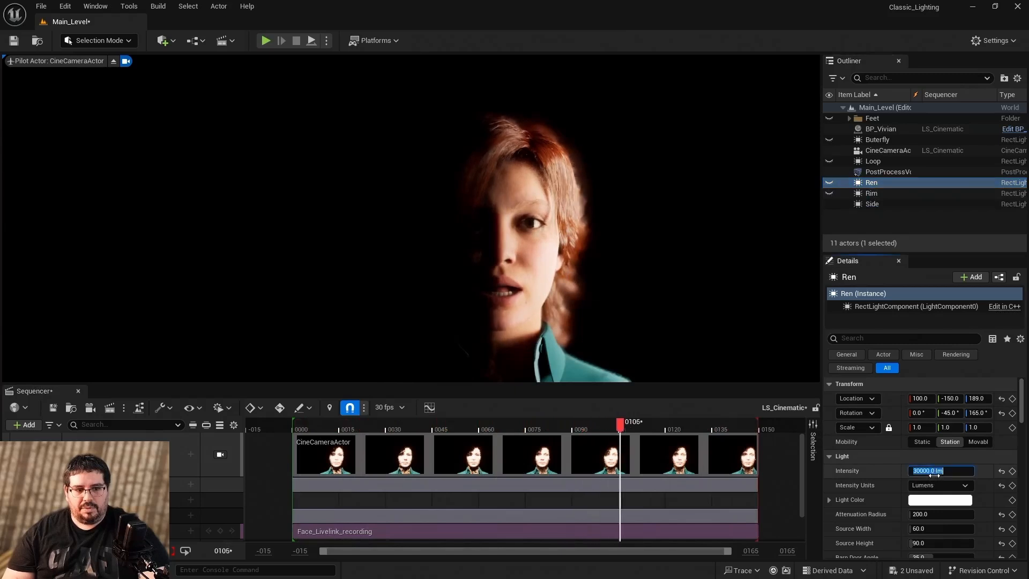
click(872, 204)
click(927, 471)
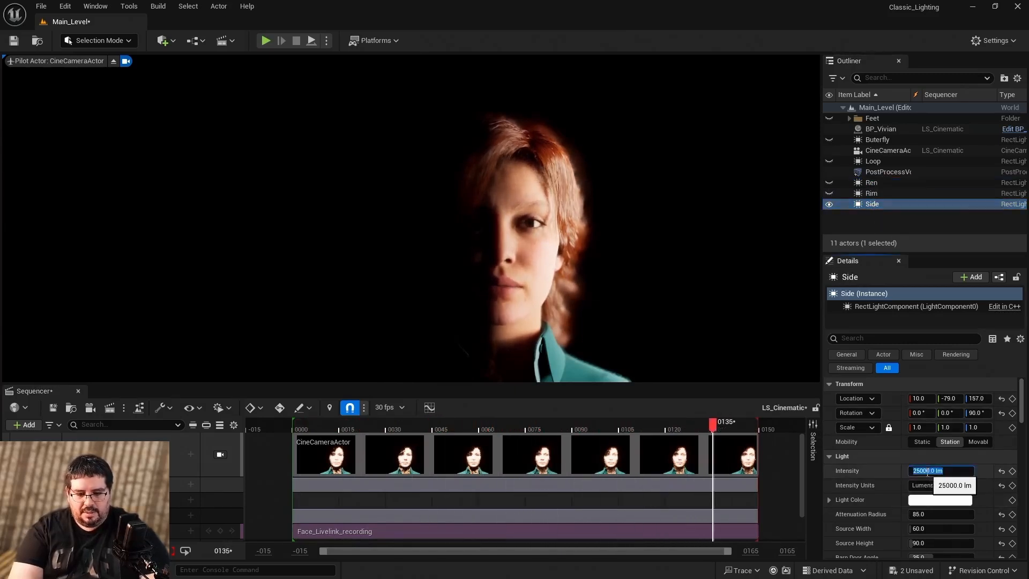
text(12000)
key(Return)
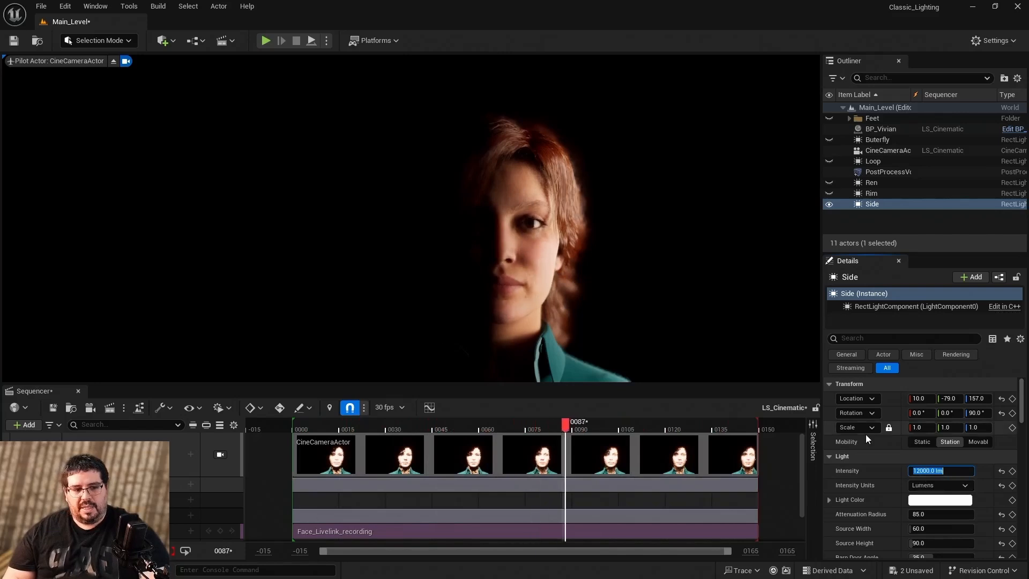
Hide the Side light and preview the Ren light alone before hiding it as well.
click(829, 203)
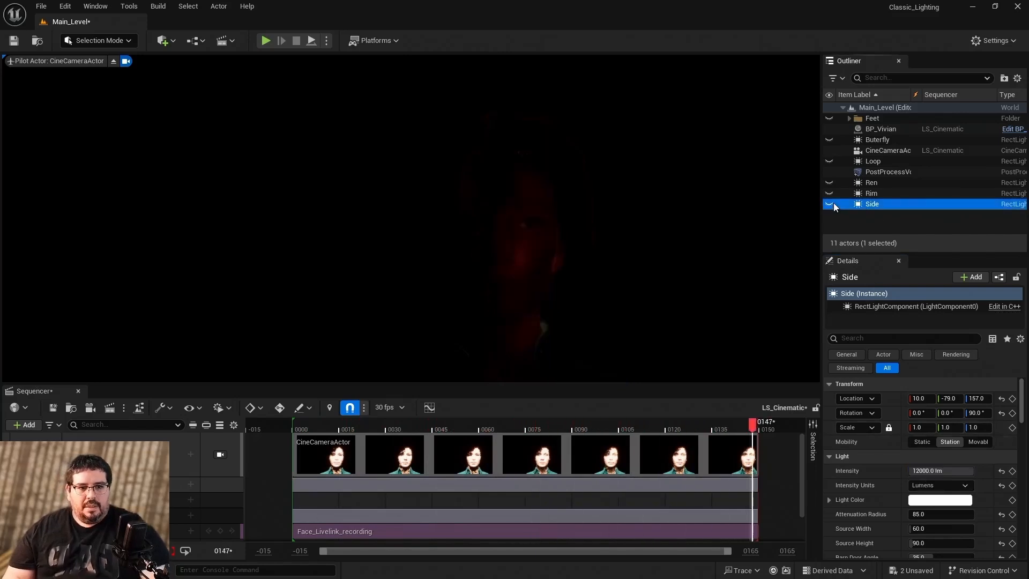
click(829, 183)
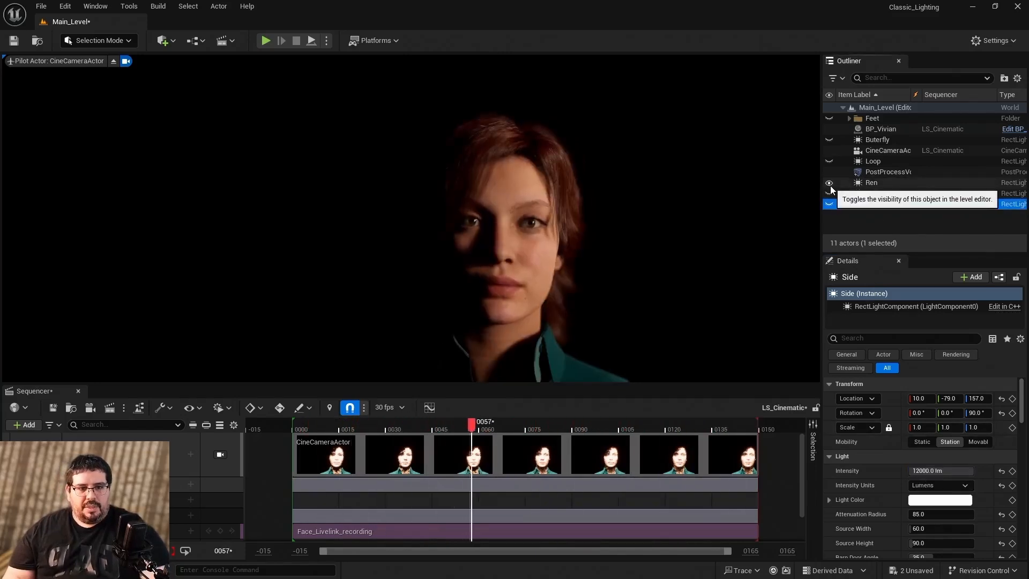
click(872, 183)
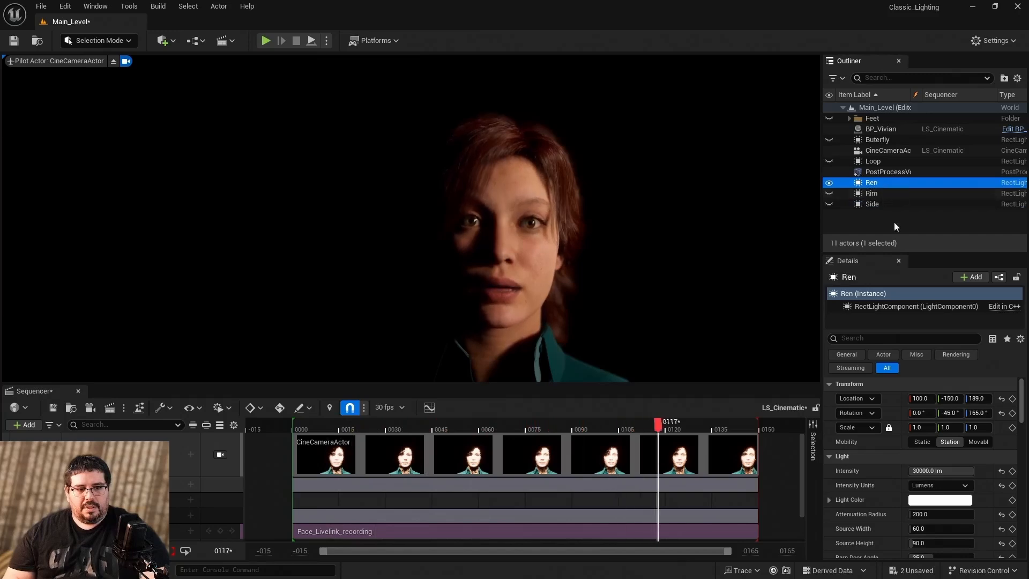
click(829, 183)
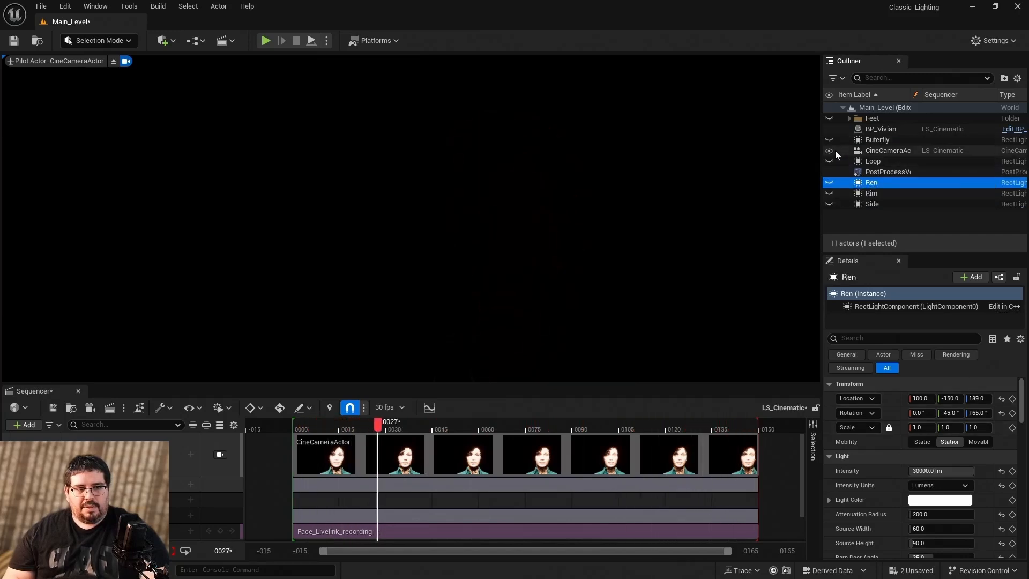
Show only the Loop light and set its intensity to 5000 lumens.
click(830, 161)
click(872, 162)
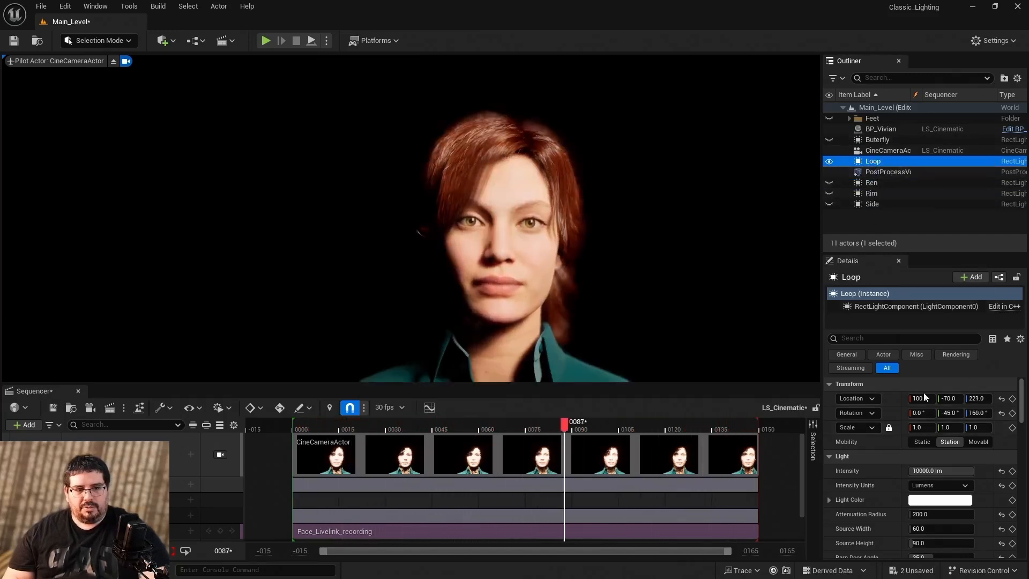
click(927, 470)
text(8000)
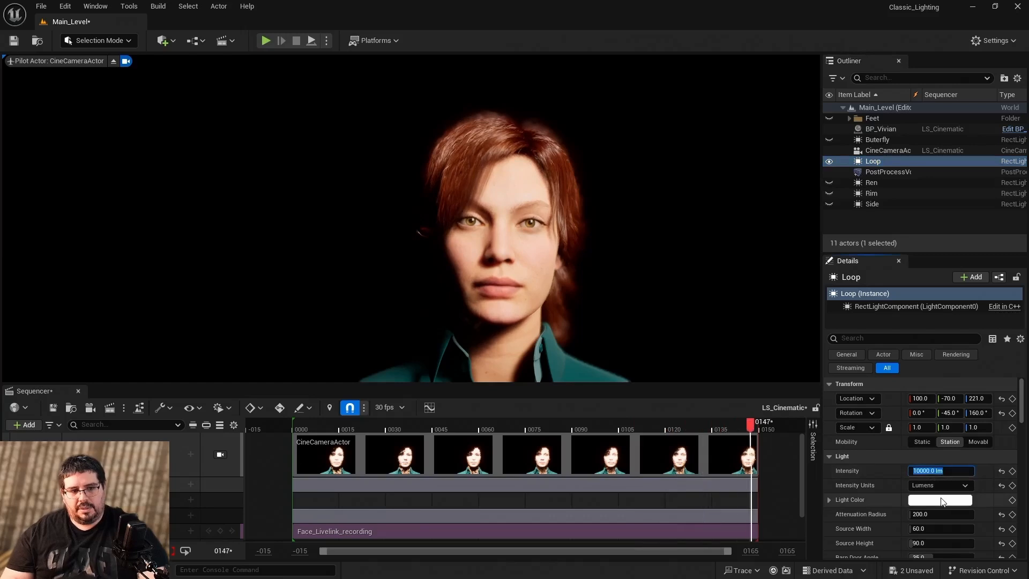
key(Return)
text(6000)
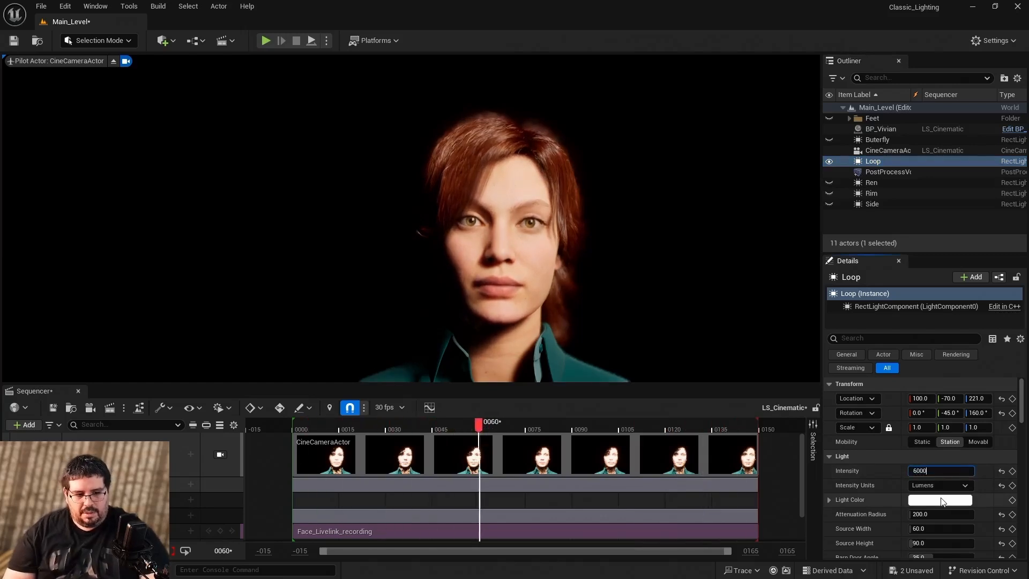
key(Return)
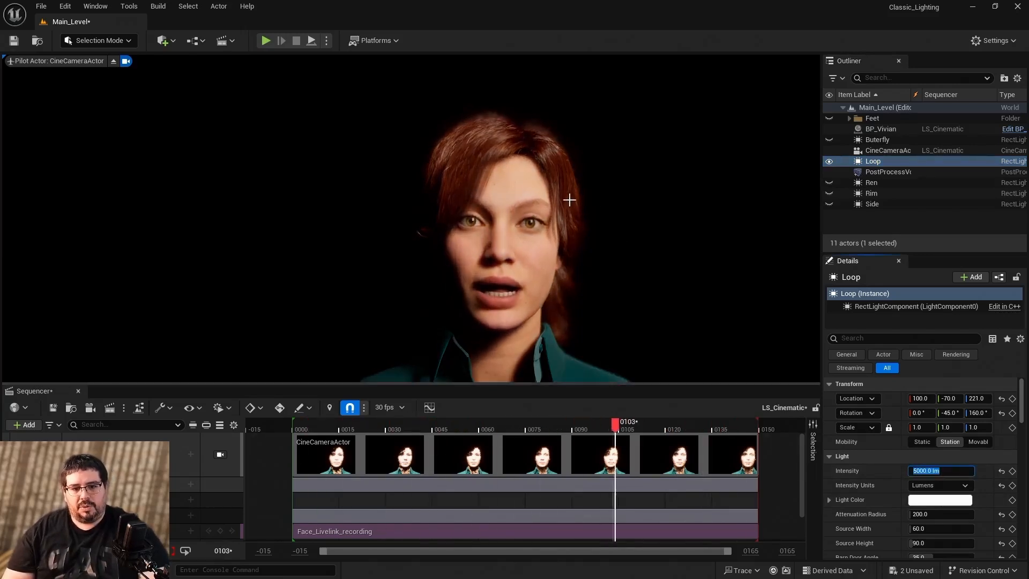
Replace the Loop light with the Buterfly light and set the Buterfly intensity to 5000 lumens.
click(829, 162)
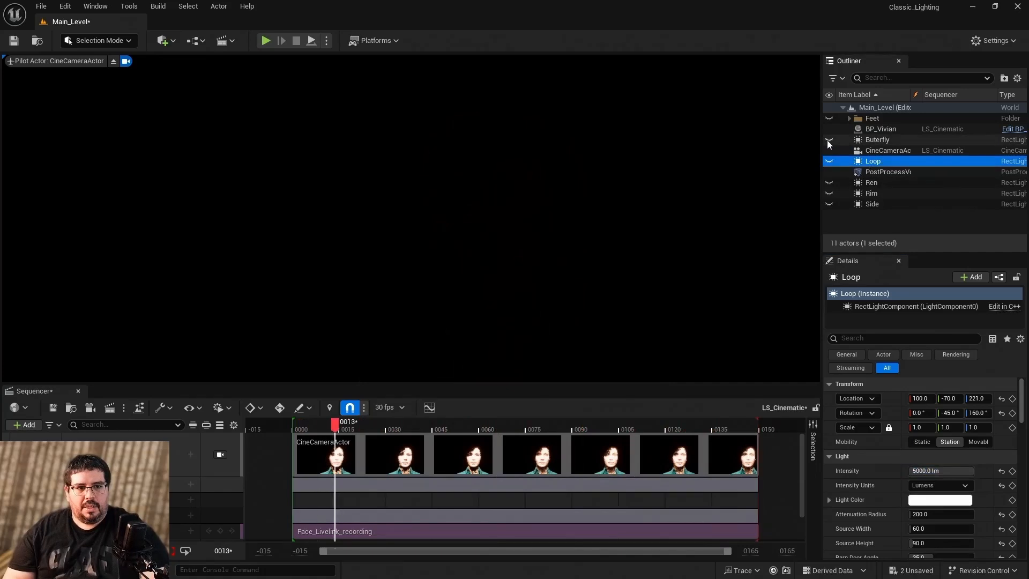
click(828, 140)
click(864, 140)
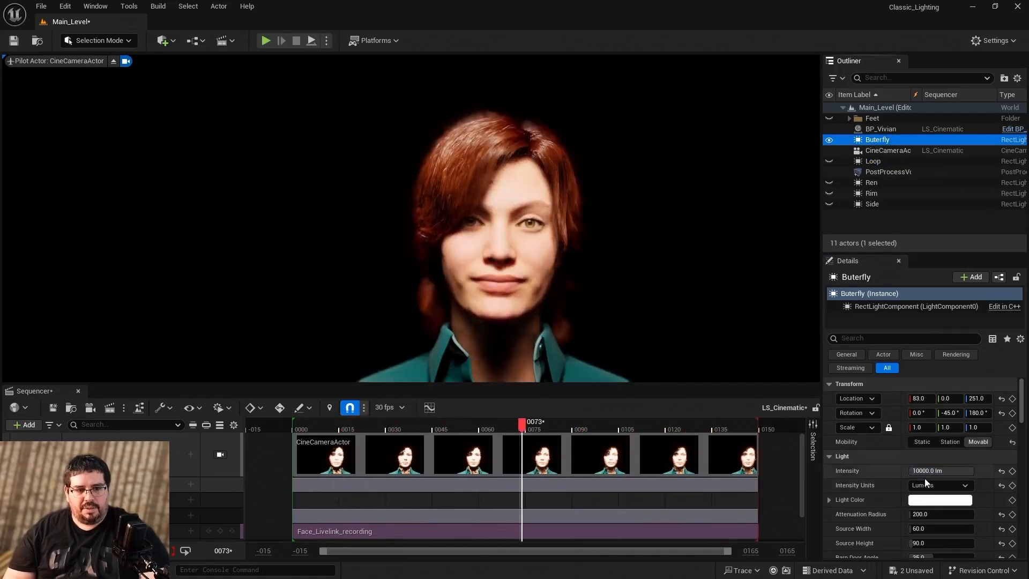
click(941, 472)
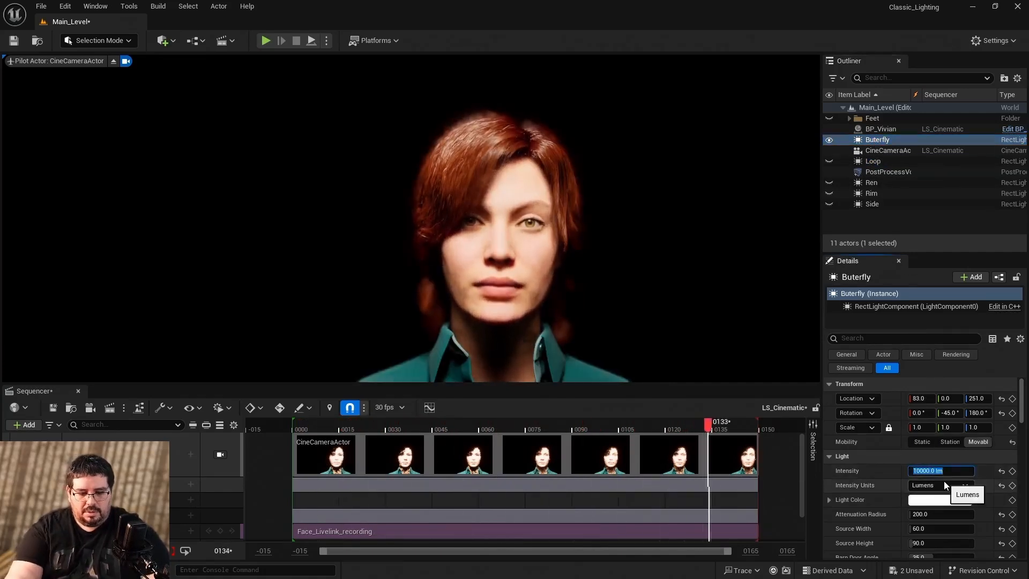
text(8000)
key(Return)
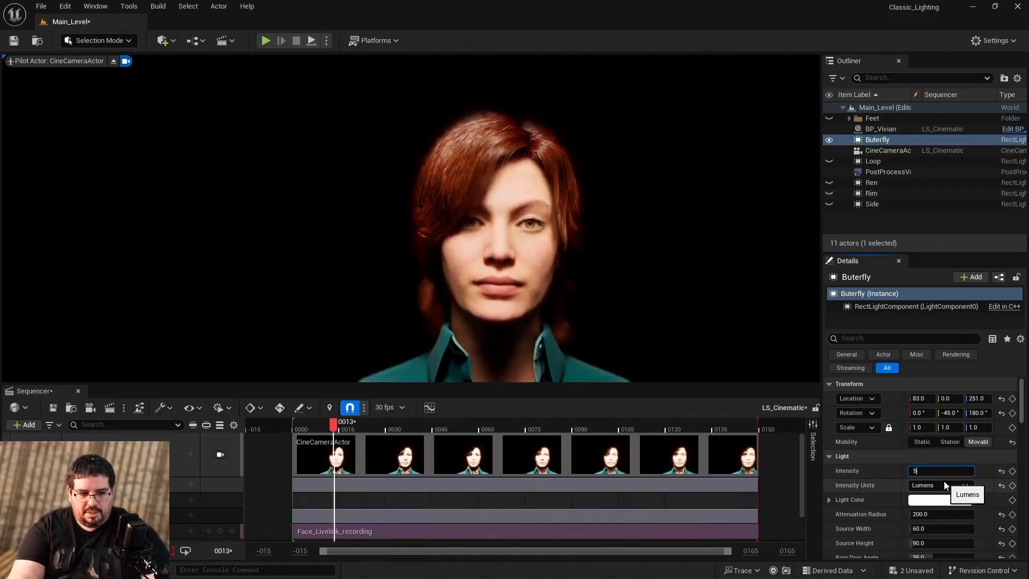
text(5000)
key(Return)
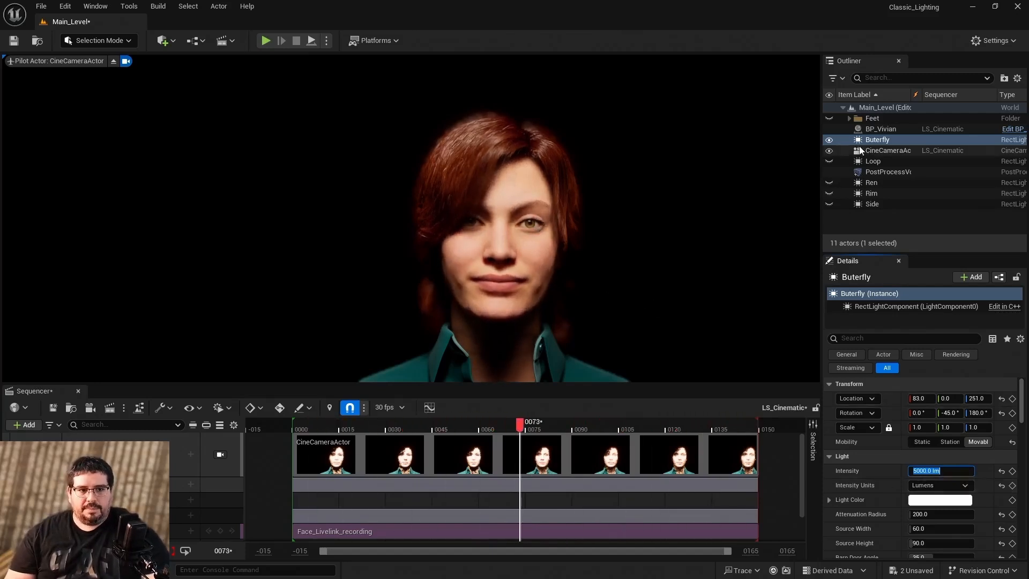
Hide the Buterfly light and preview Loop, Ren, Rim and Side one at a time, leaving only the Side light on.
click(831, 139)
click(830, 162)
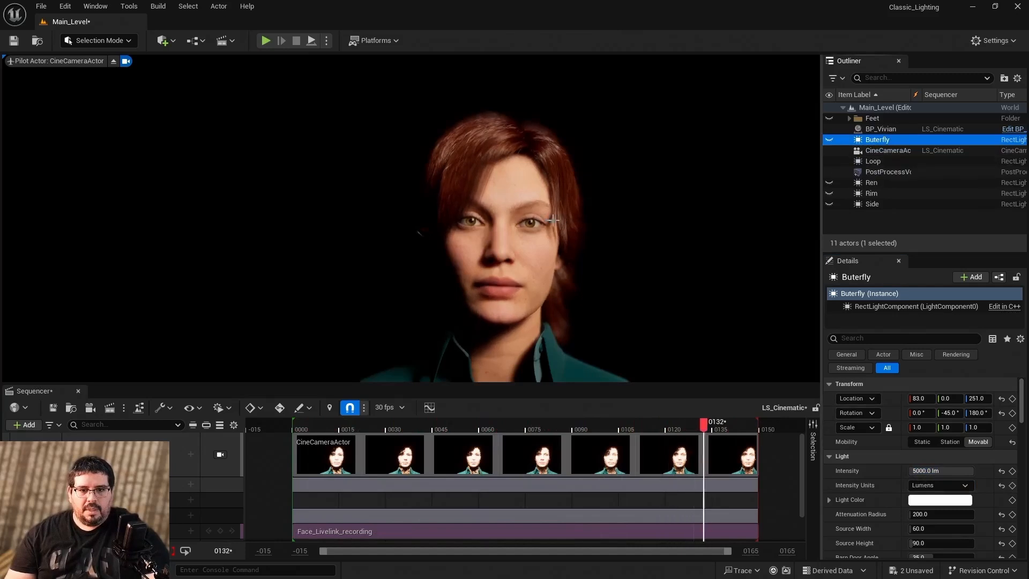
click(839, 162)
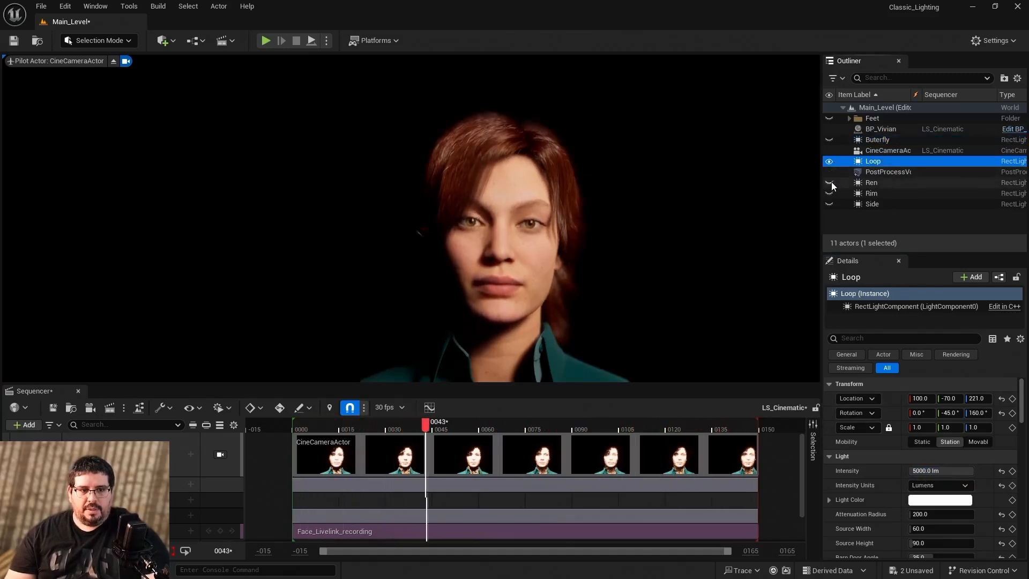
click(829, 162)
click(829, 182)
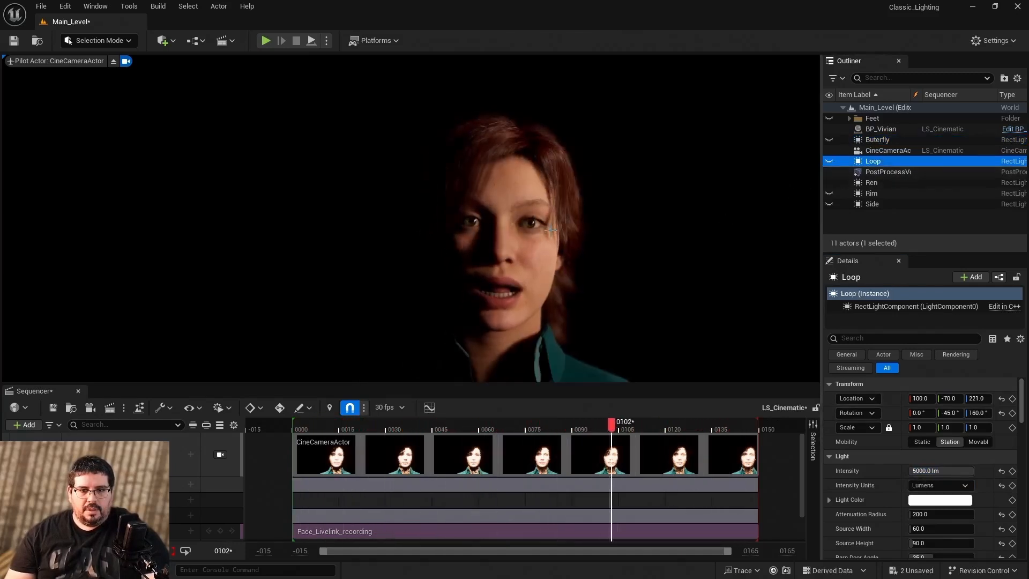
click(880, 182)
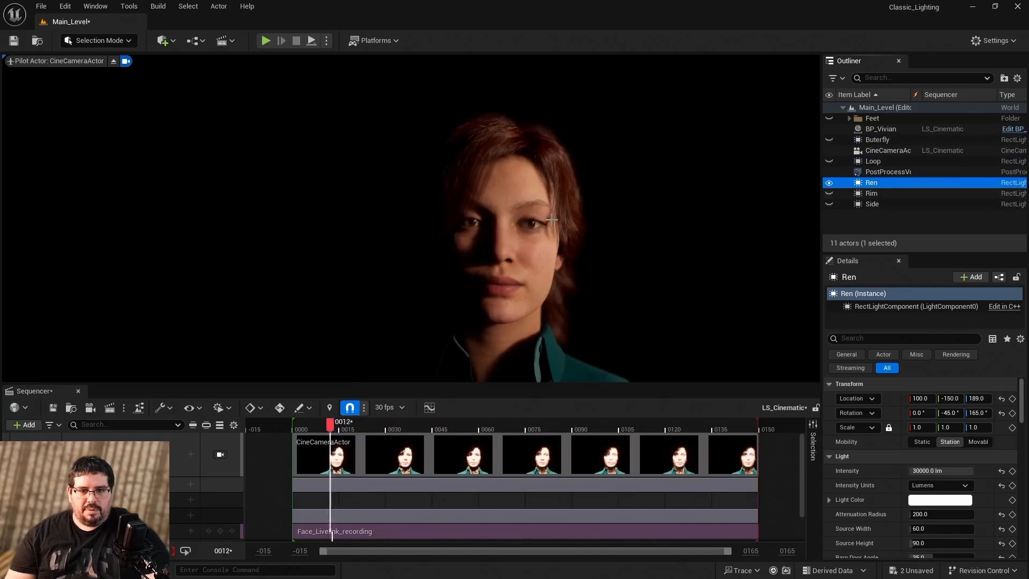
click(829, 183)
click(829, 193)
click(829, 204)
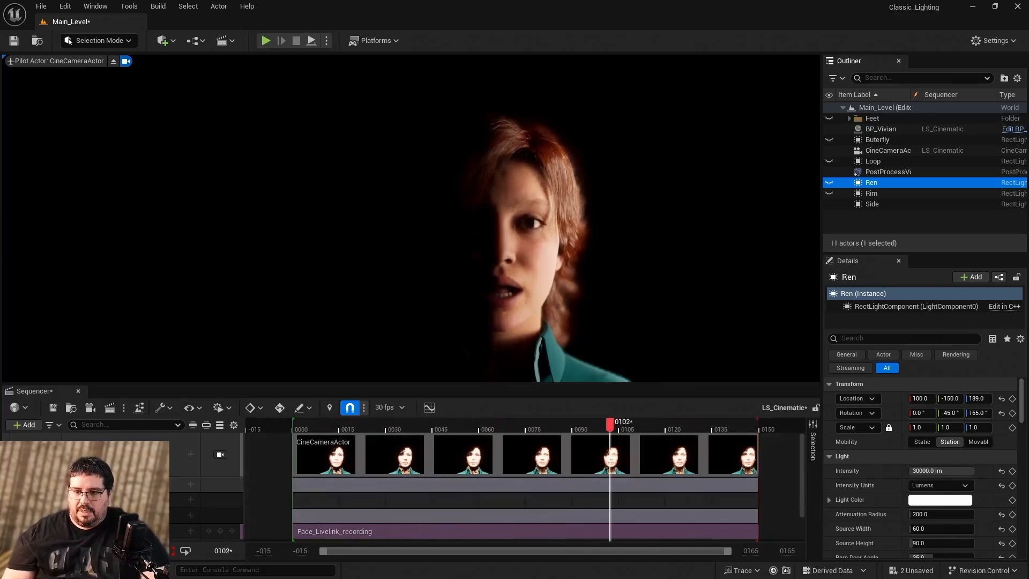
Stop LS_Cinematic playback and release the viewport from the CineCameraActor view.
click(119, 551)
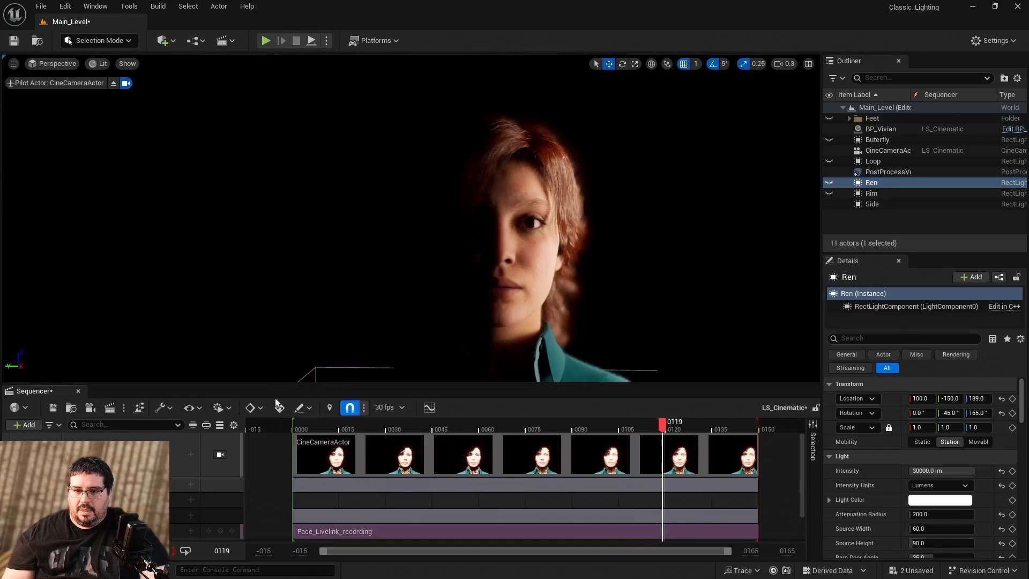
scroll(223, 474, down, 2)
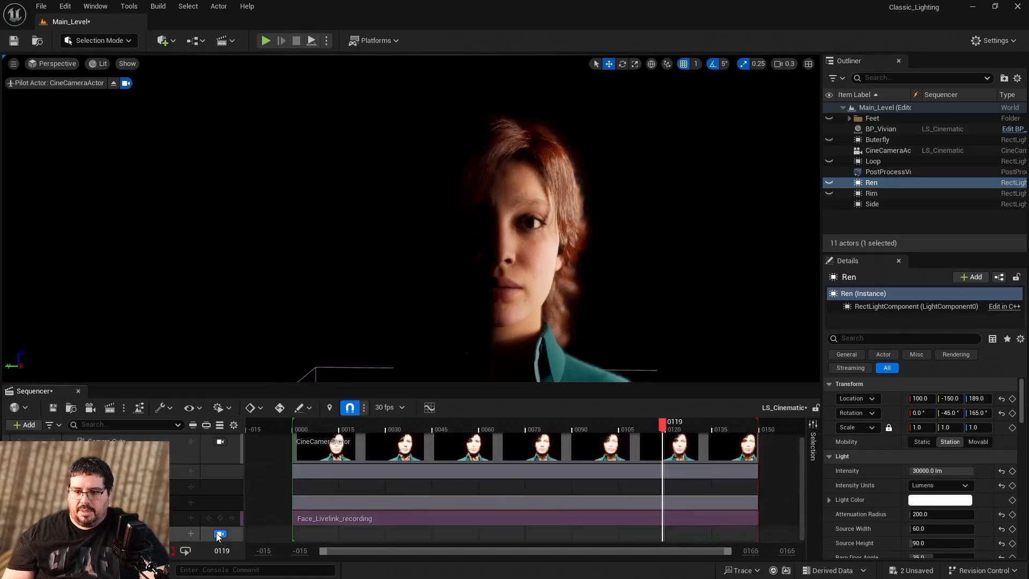
click(220, 534)
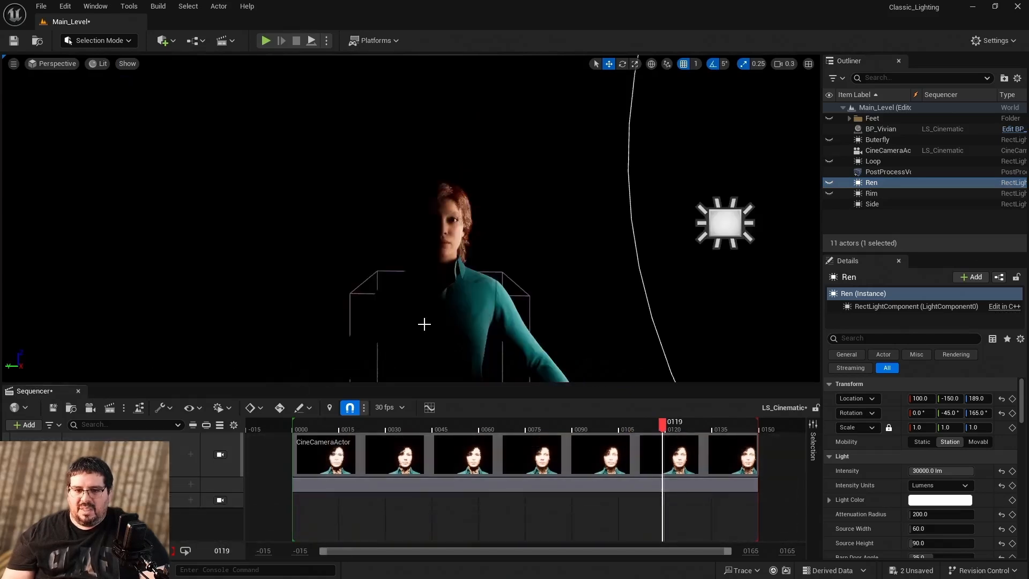
Duplicate the Ren light to the other side of the MetaHuman, rotating the copy to Z 215° and moving it to Y 99.
right_drag(423, 323, 740, 260)
scroll(448, 334, down, 1)
scroll(464, 320, up, 3)
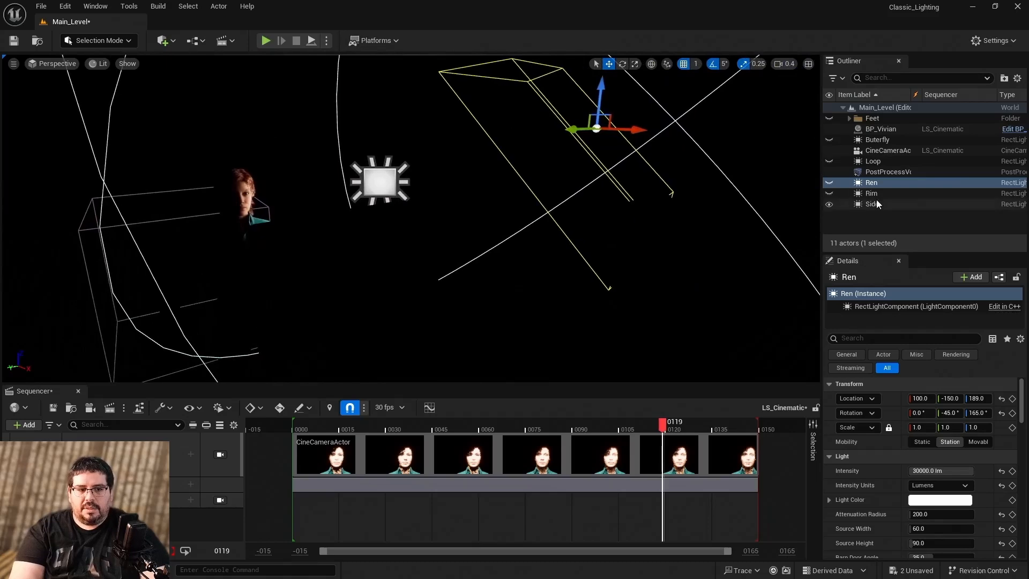
right_drag(641, 246, 616, 258)
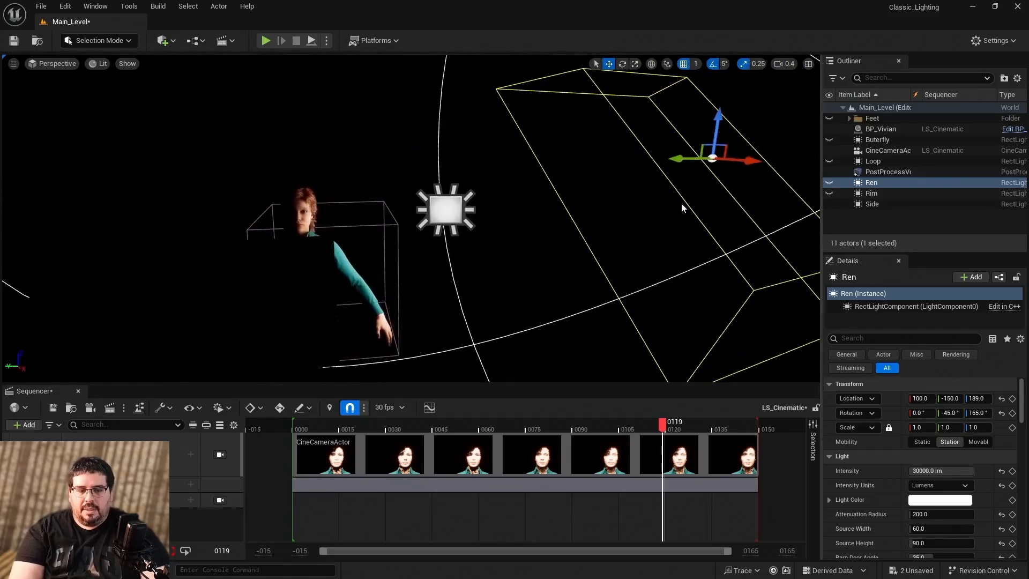
right_drag(682, 207, 673, 190)
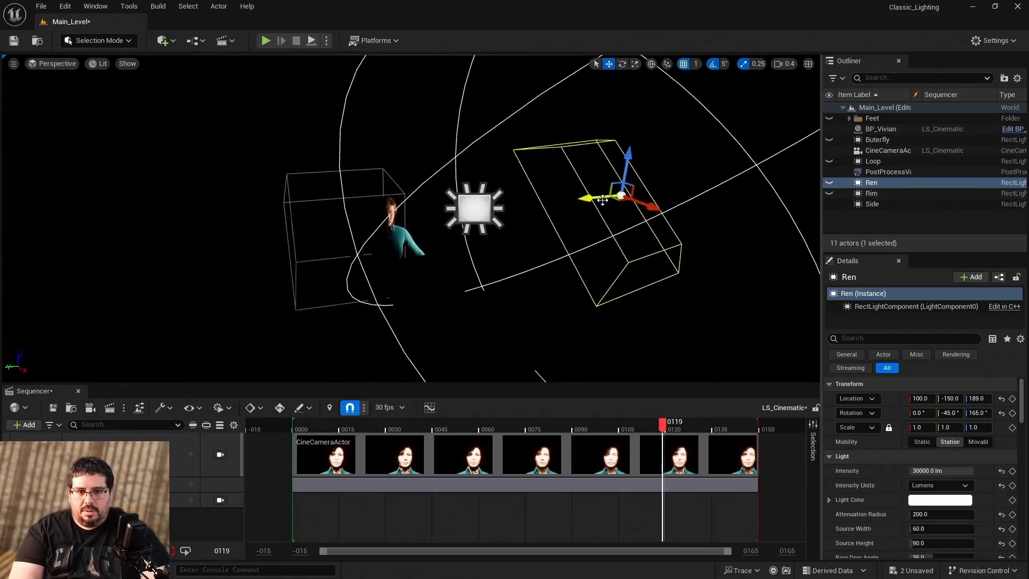
alt+drag(602, 201, 364, 224)
key(e)
key(w)
right_drag(364, 224, 594, 268)
scroll(432, 271, down, 2)
drag(406, 133, 317, 133)
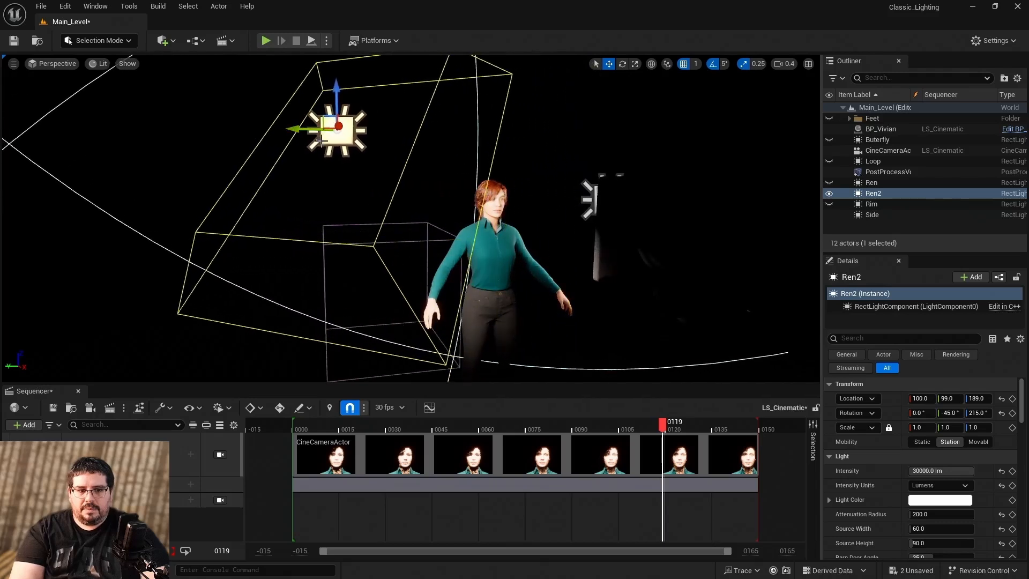
Set the Ren2 light's intensity to 10000 lumens and view the scene through the CineCameraActor.
click(927, 470)
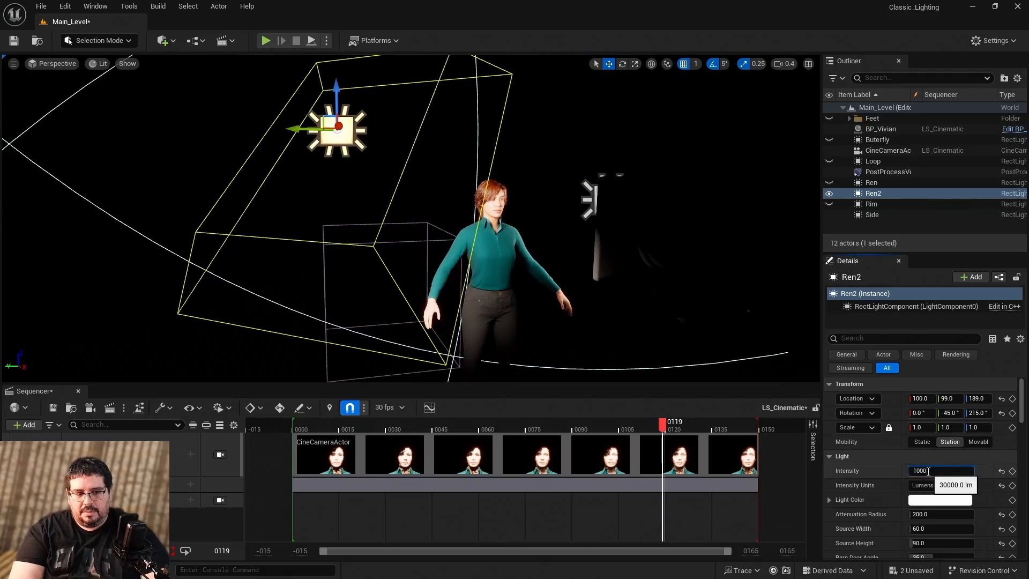
key(Return)
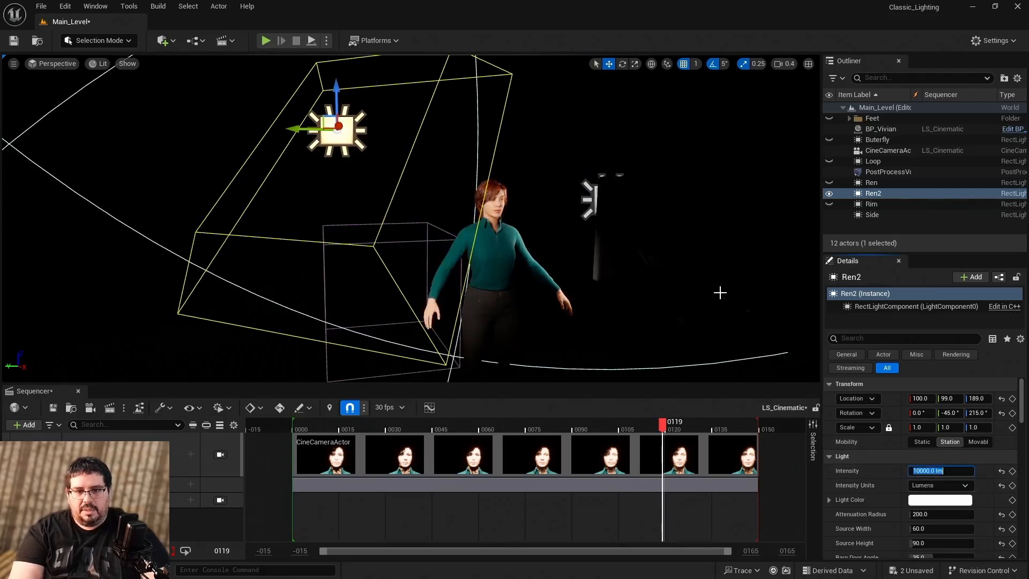
click(622, 262)
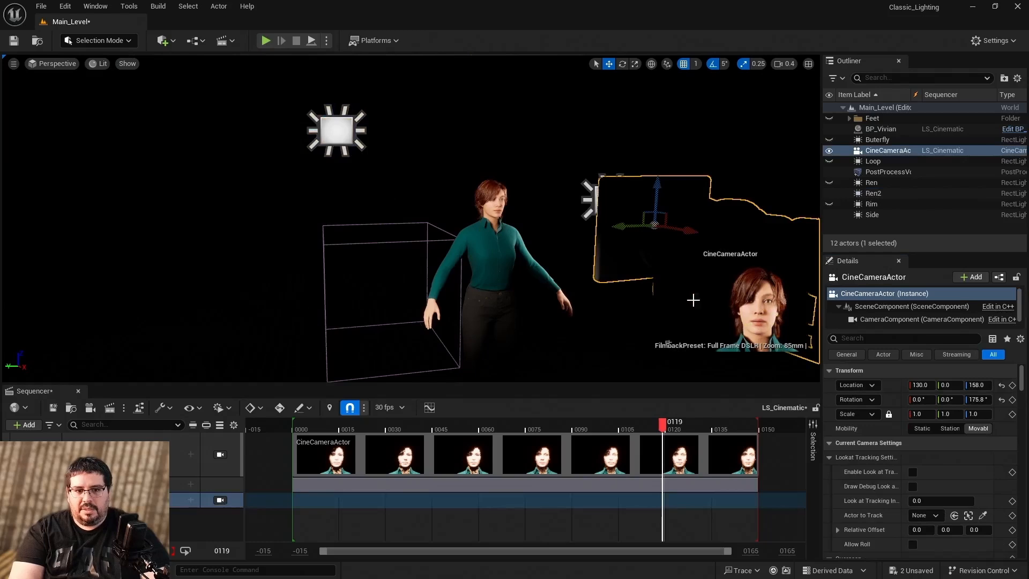
click(52, 64)
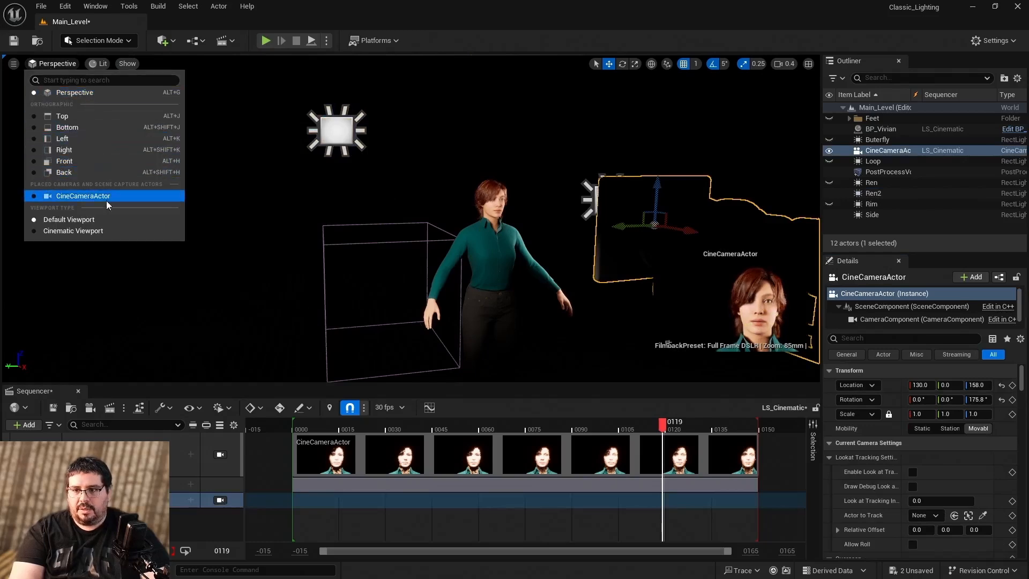
click(220, 499)
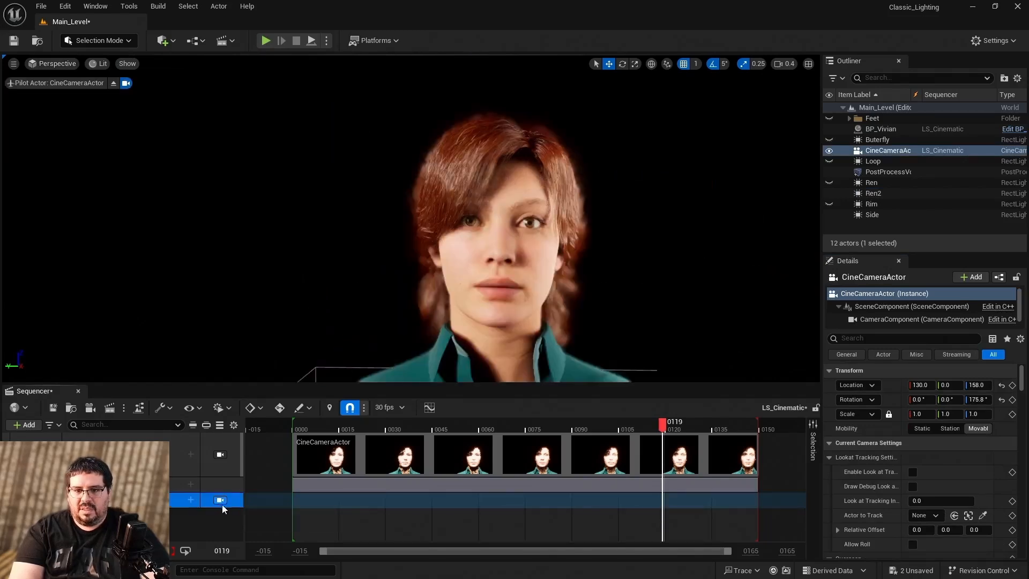
Move the Ren2 light to Y 155 and reduce its intensity first to 6000, then to about 2010 lumens.
click(883, 194)
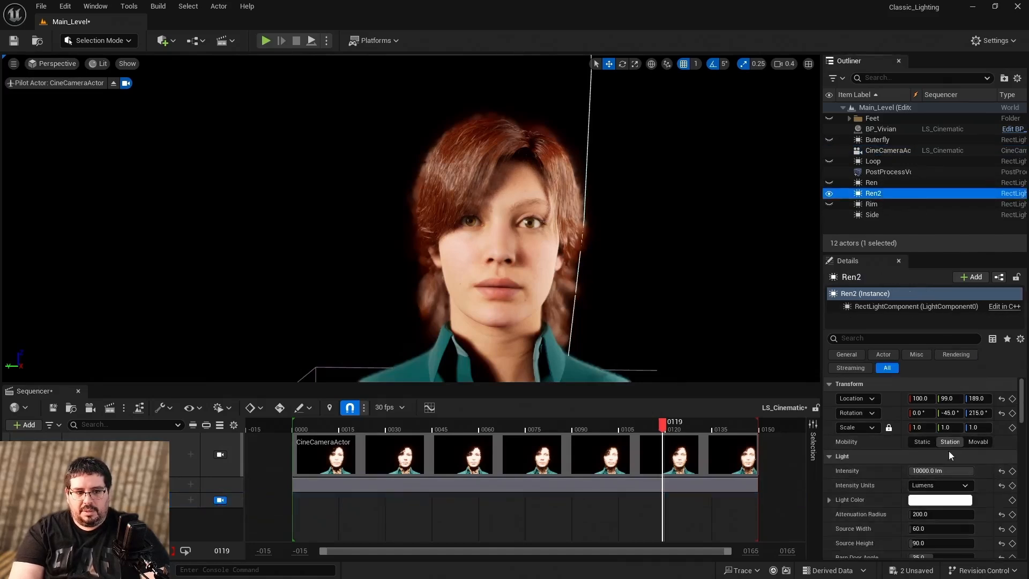
drag(955, 401, 995, 400)
click(944, 471)
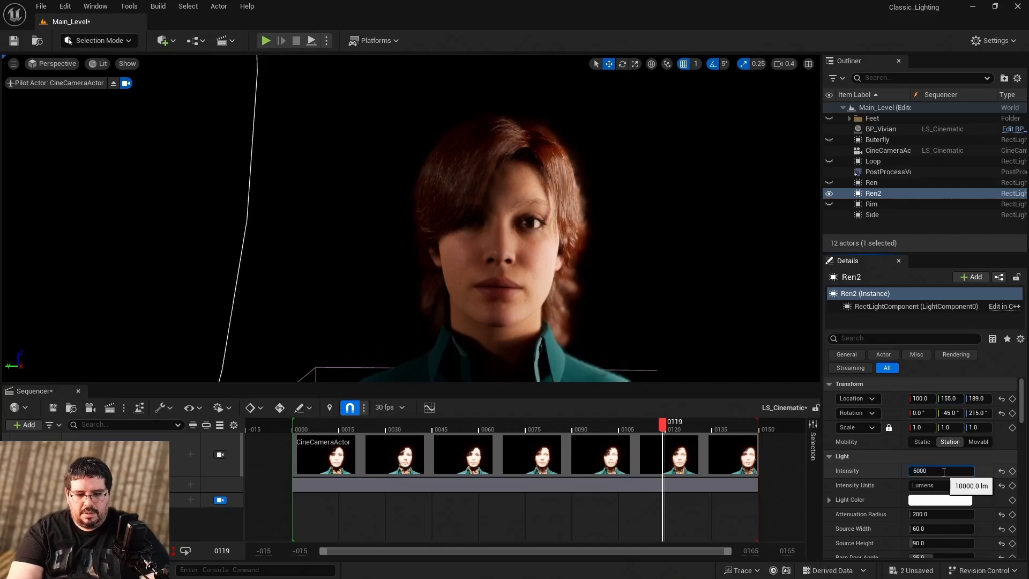
text(6000)
key(Return)
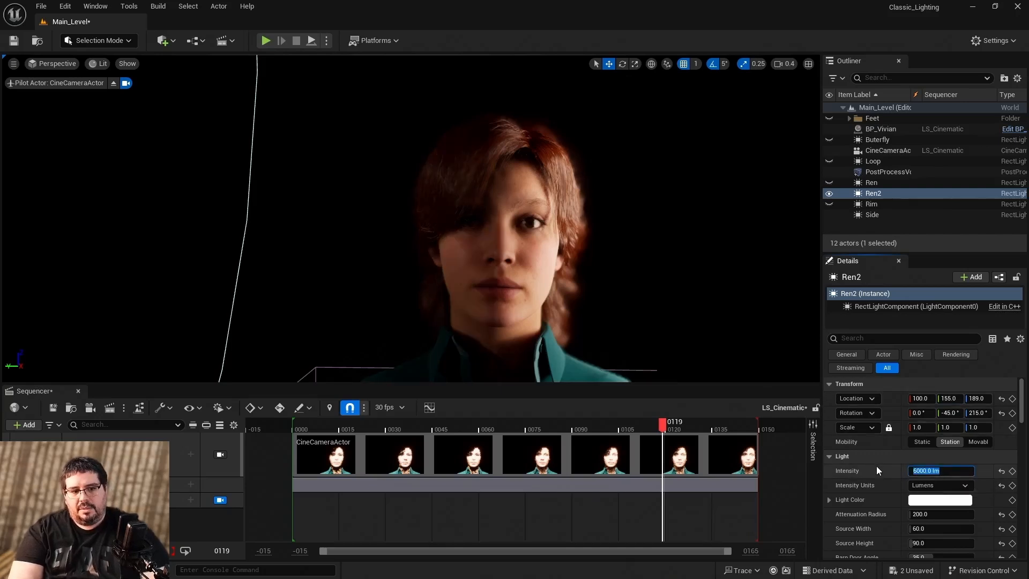
drag(927, 472, 912, 471)
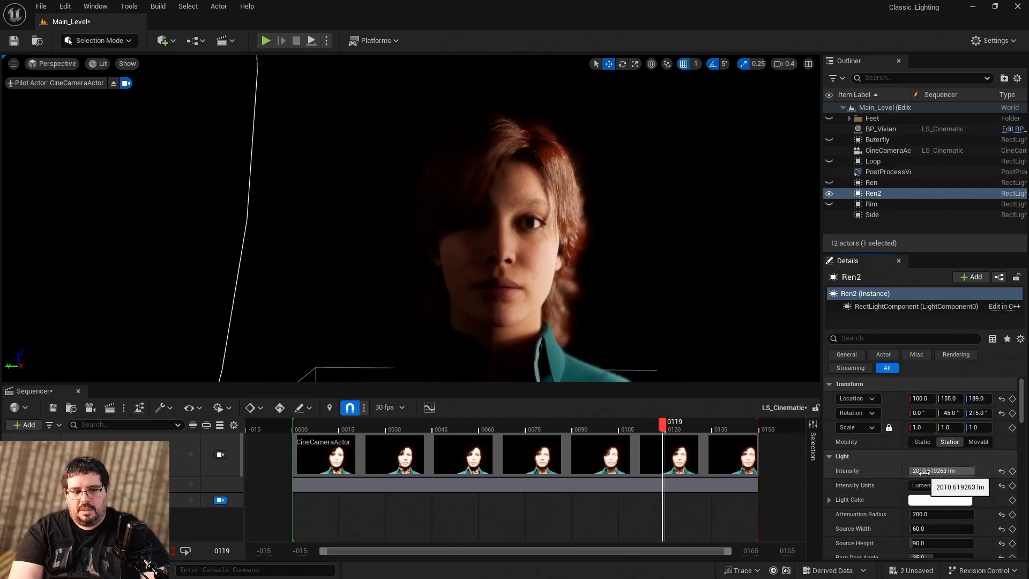
click(889, 426)
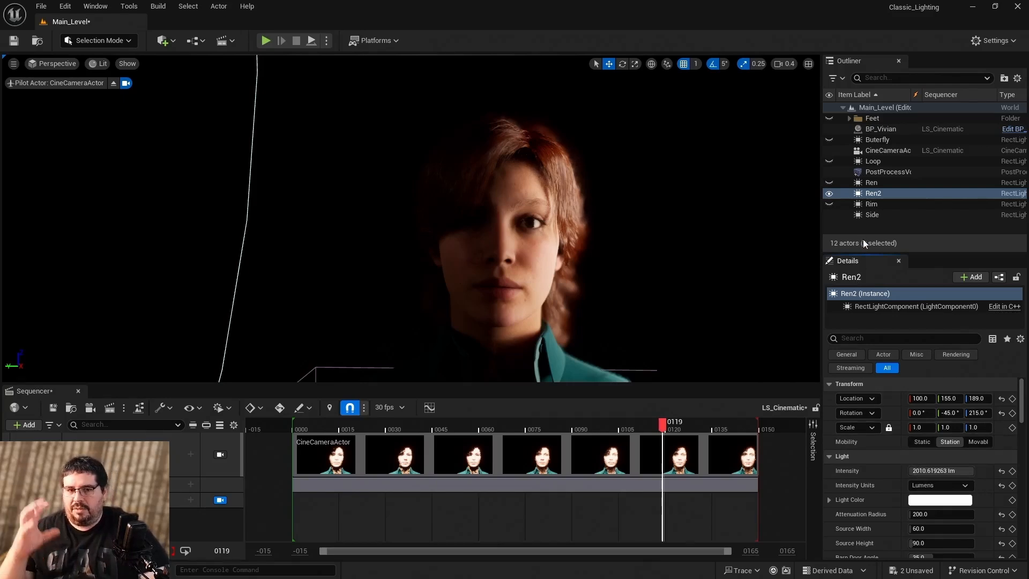
Show the Rim light for comparison, then delete the Ren2 light and leave only the Ren light on.
click(830, 204)
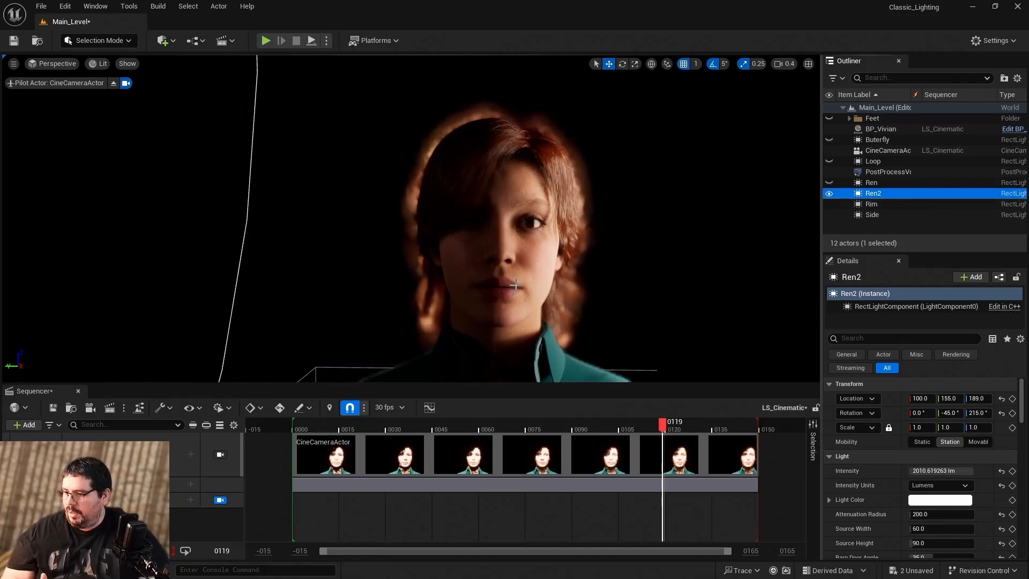
key(h)
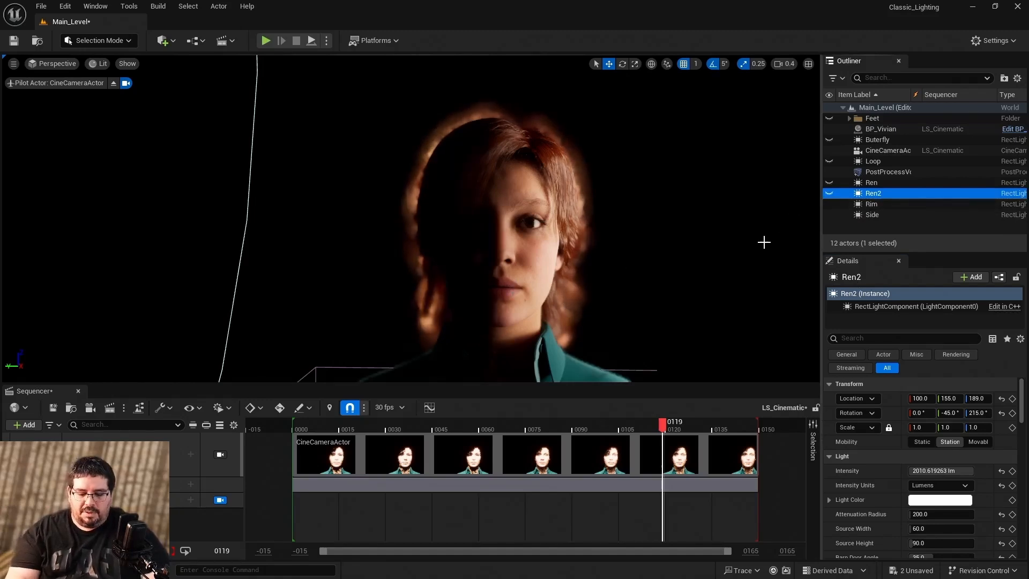
key(Delete)
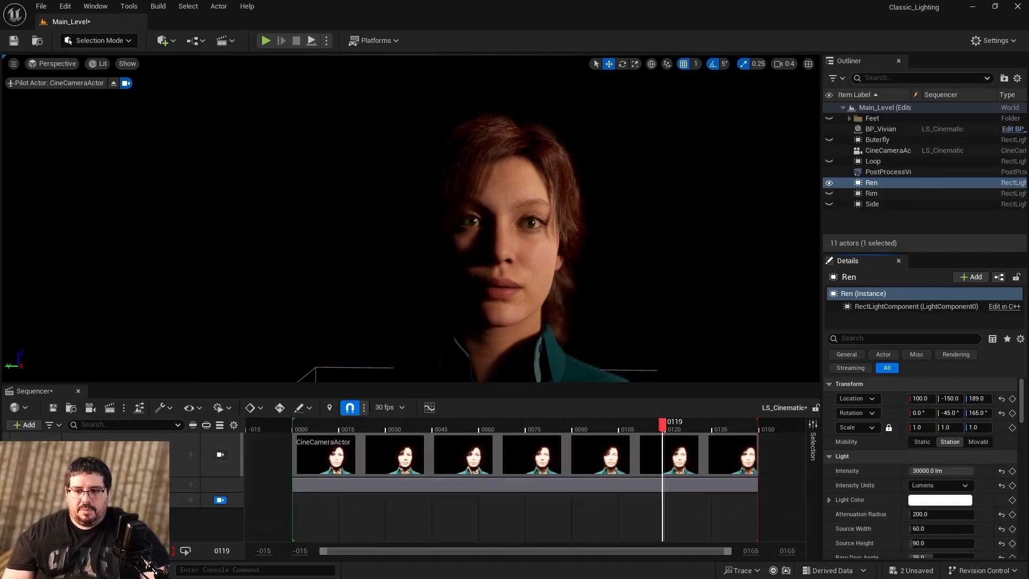
Play LS_Cinematic to preview the Ren lighting, then stop and return the playhead to frame 3.
key(space)
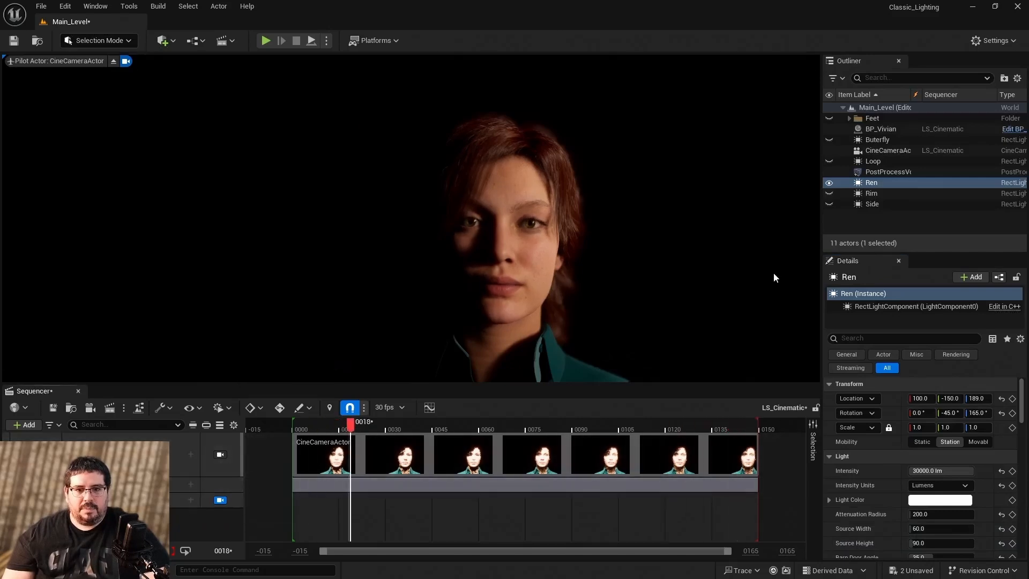
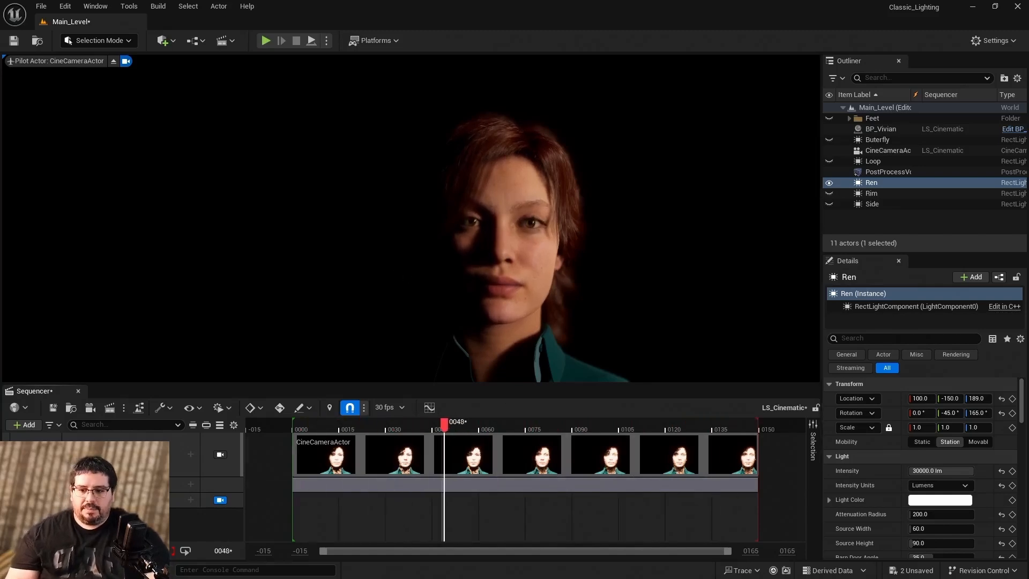
key(space)
click(440, 429)
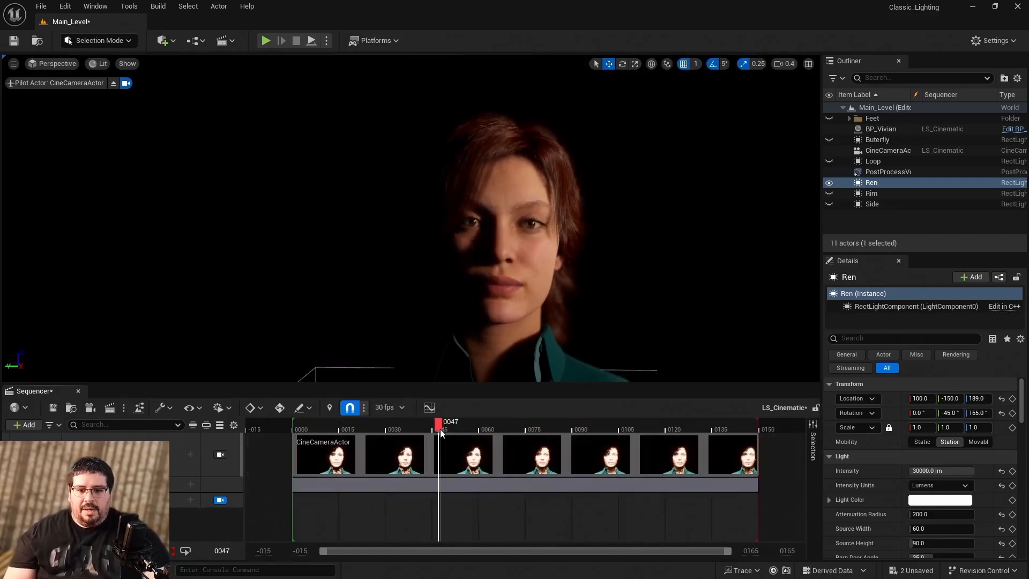
drag(439, 429, 301, 429)
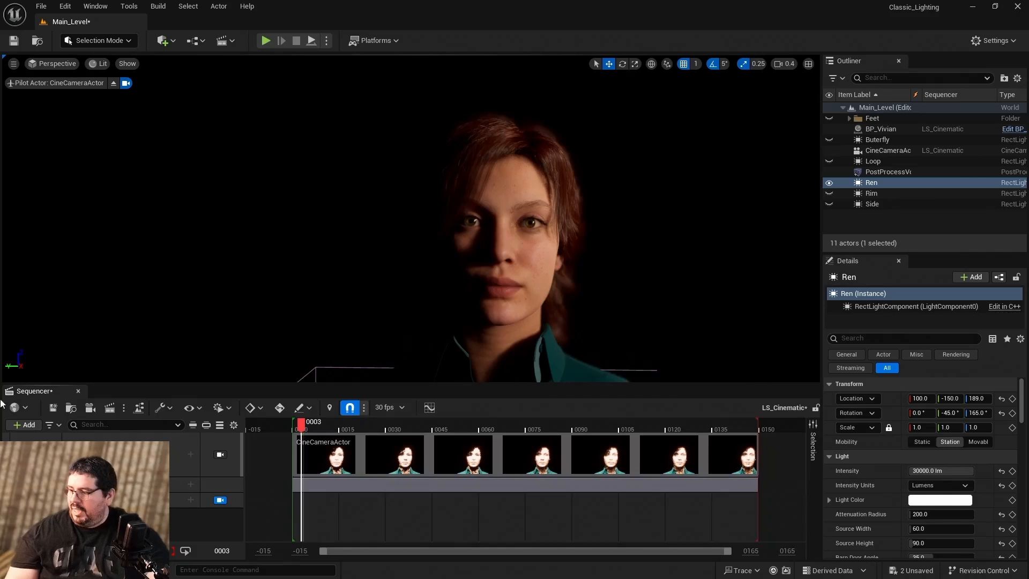
Turn off the rendering Visible option on the Buterfly, Loop, Side and Rim lights, keeping it enabled on Ren.
click(886, 140)
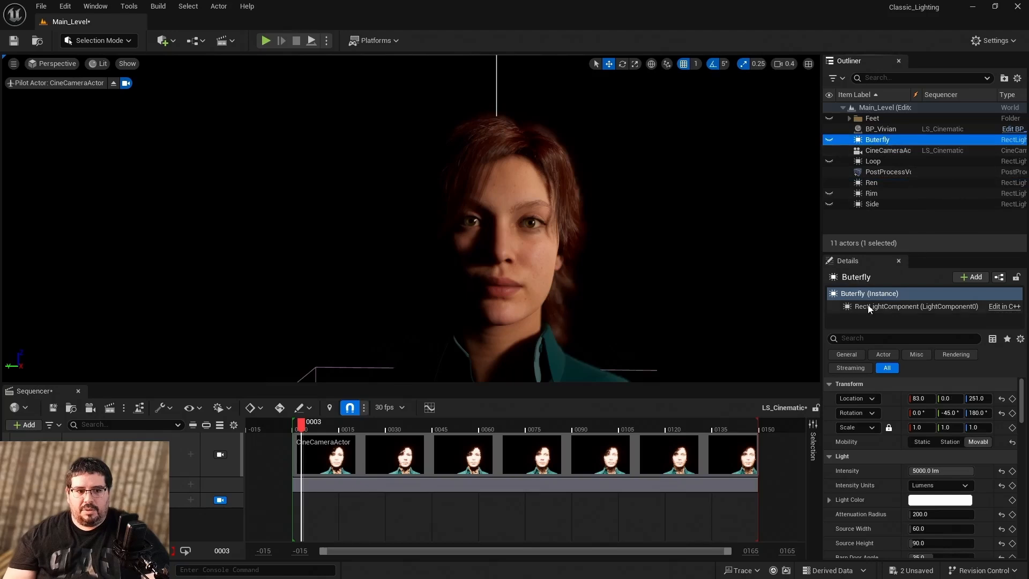
click(877, 338)
text(REN)
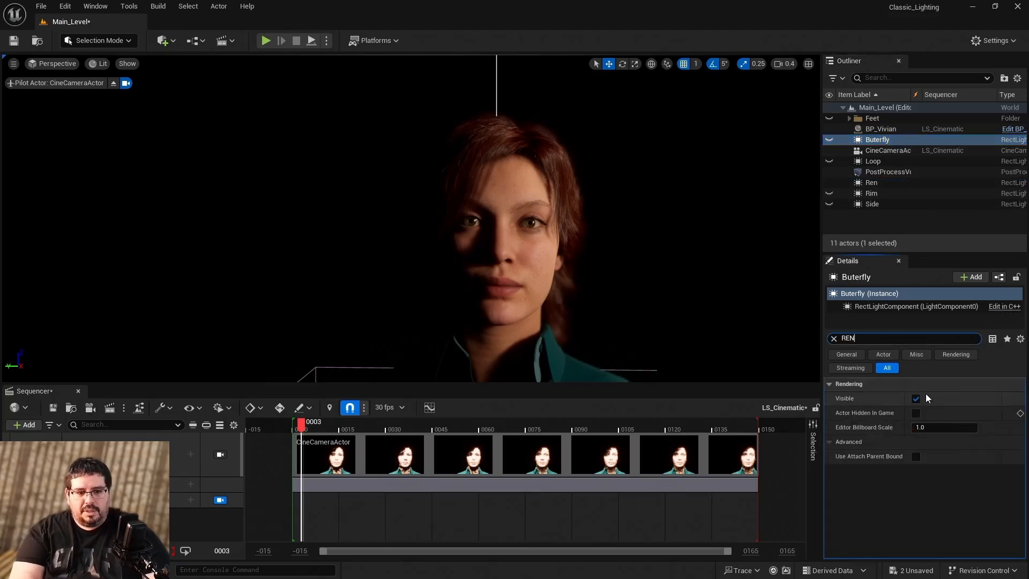
click(917, 399)
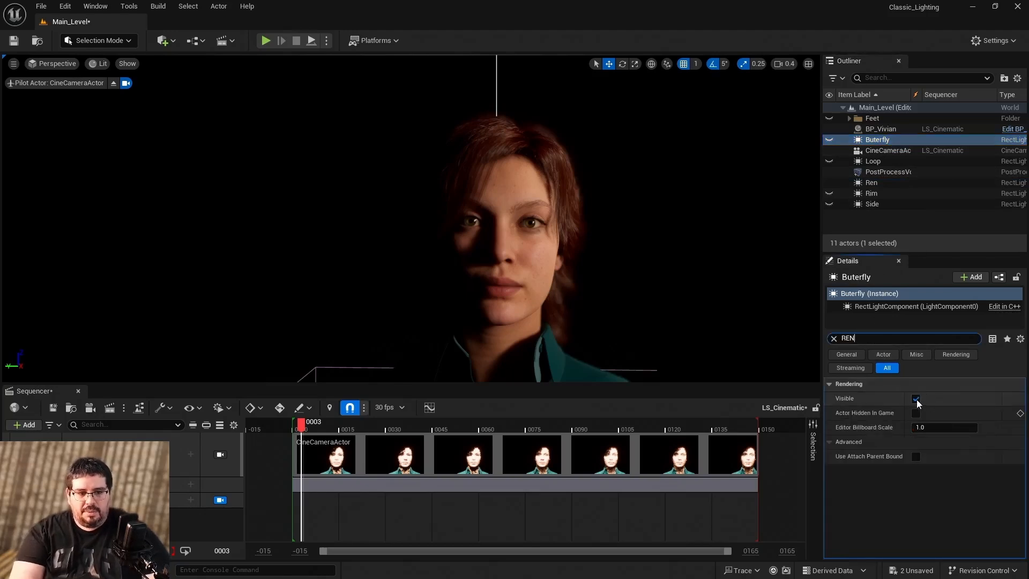
click(875, 163)
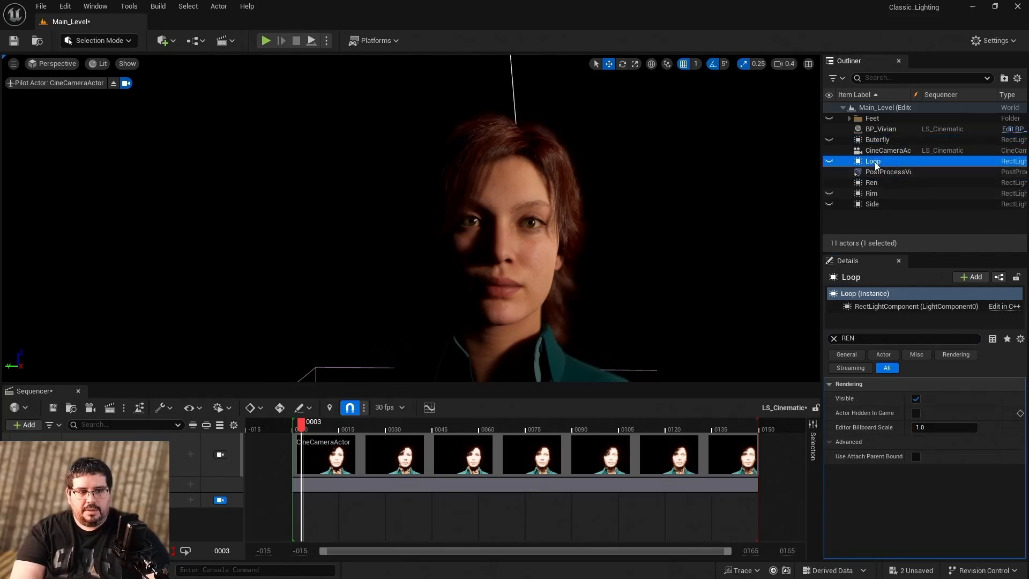
click(871, 203)
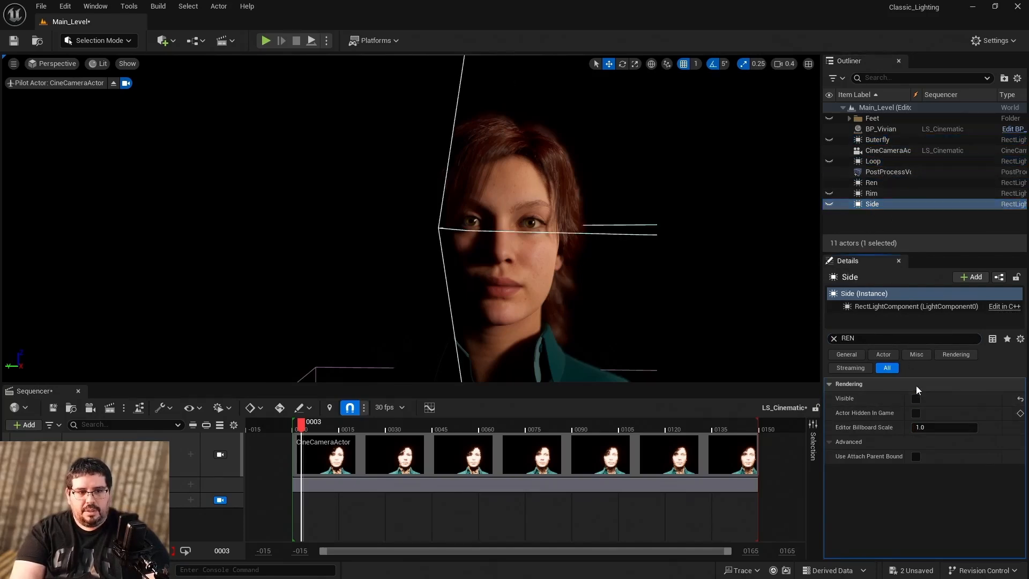
click(878, 194)
click(871, 182)
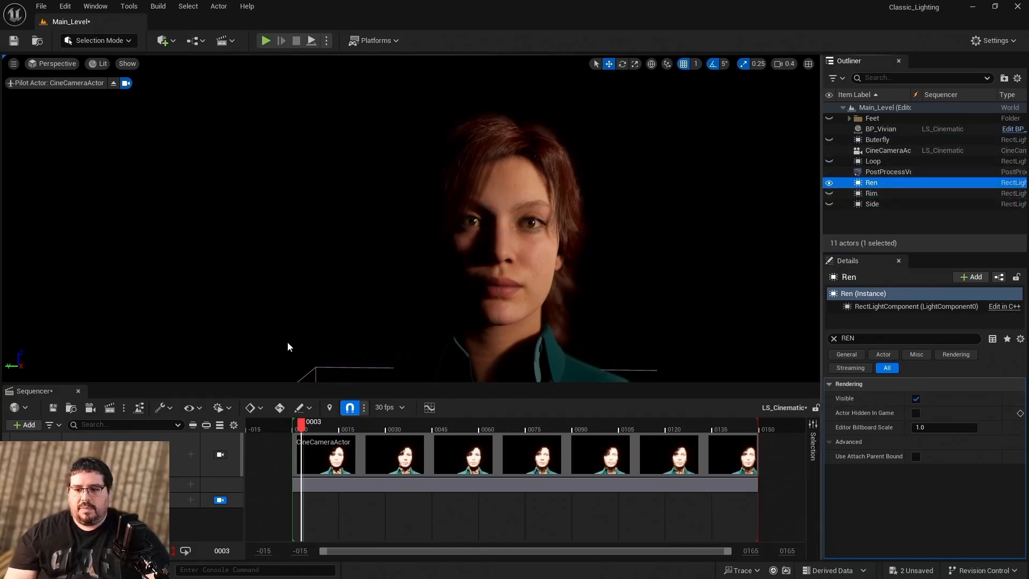
Save the LS_Cinematic sequence and add it as a job in the Movie Render Queue.
click(54, 407)
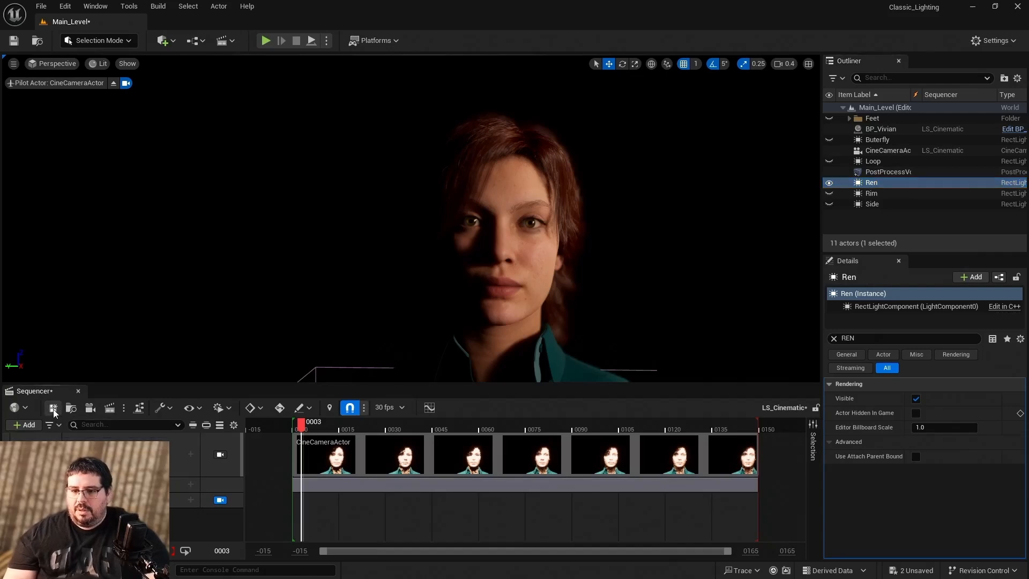
click(110, 407)
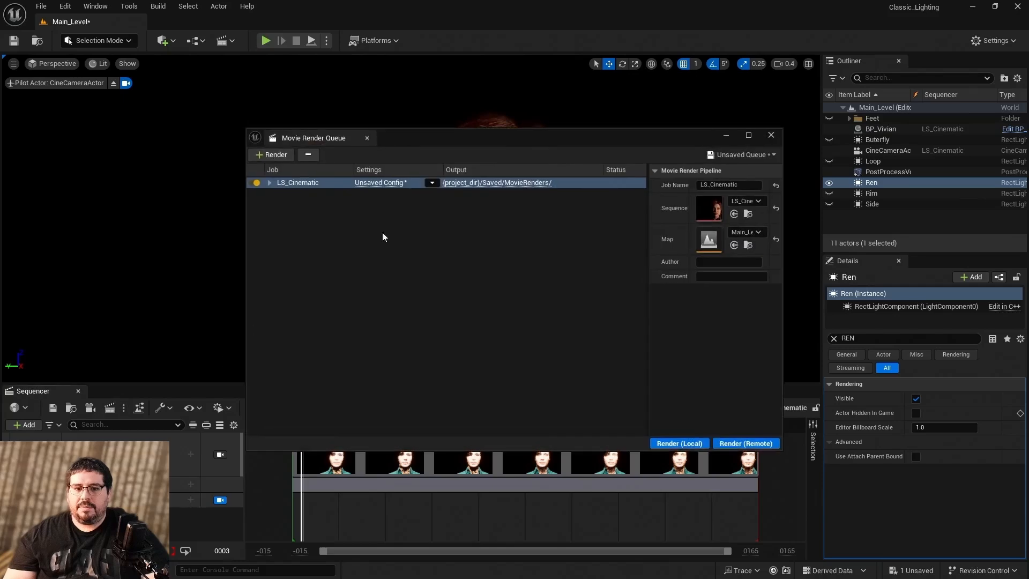
drag(539, 137, 455, 87)
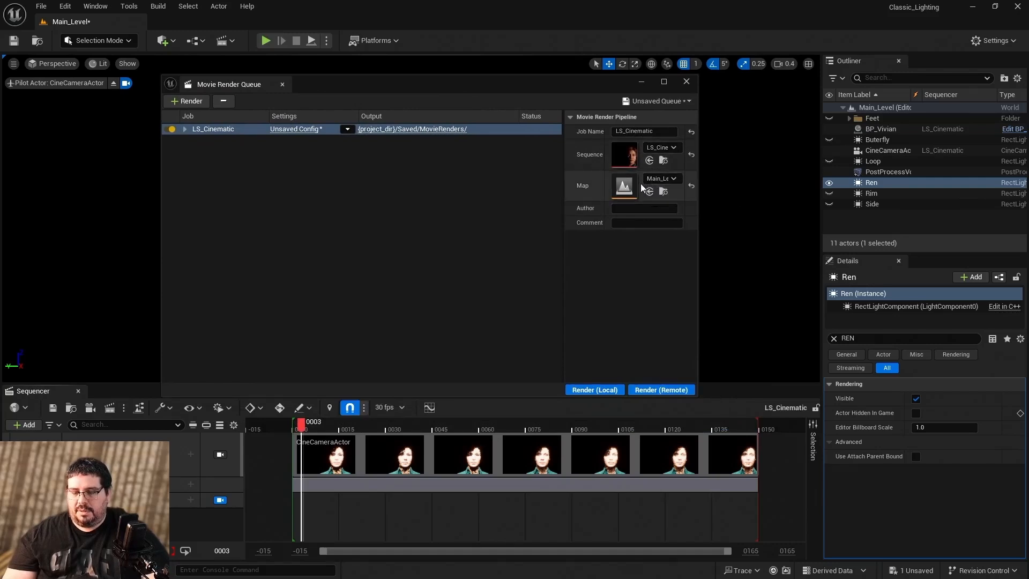
In the LS_Cinematic job's render configuration, replace the jpg export with .exr Sequence [16bit].
click(296, 132)
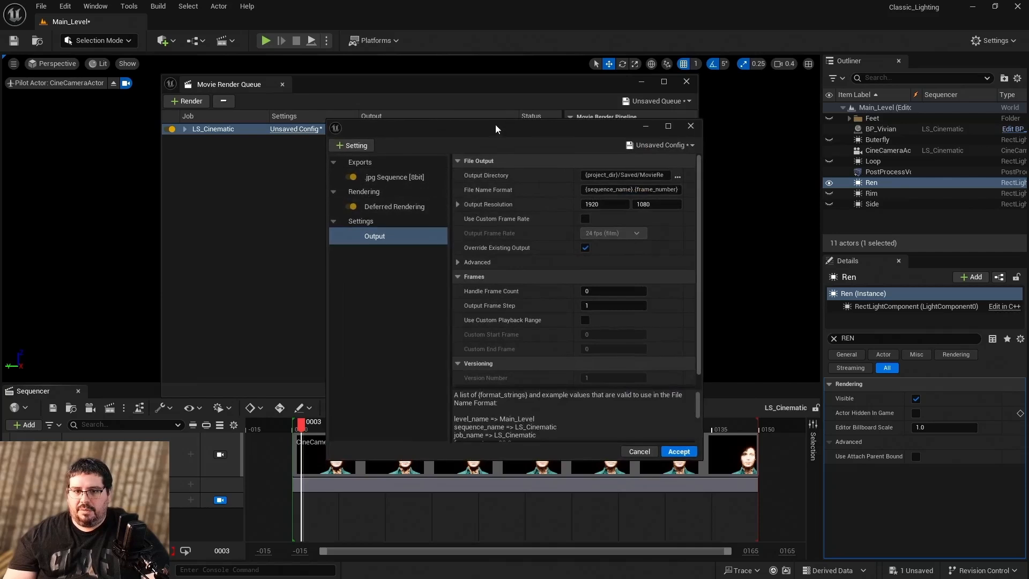
drag(515, 85, 408, 74)
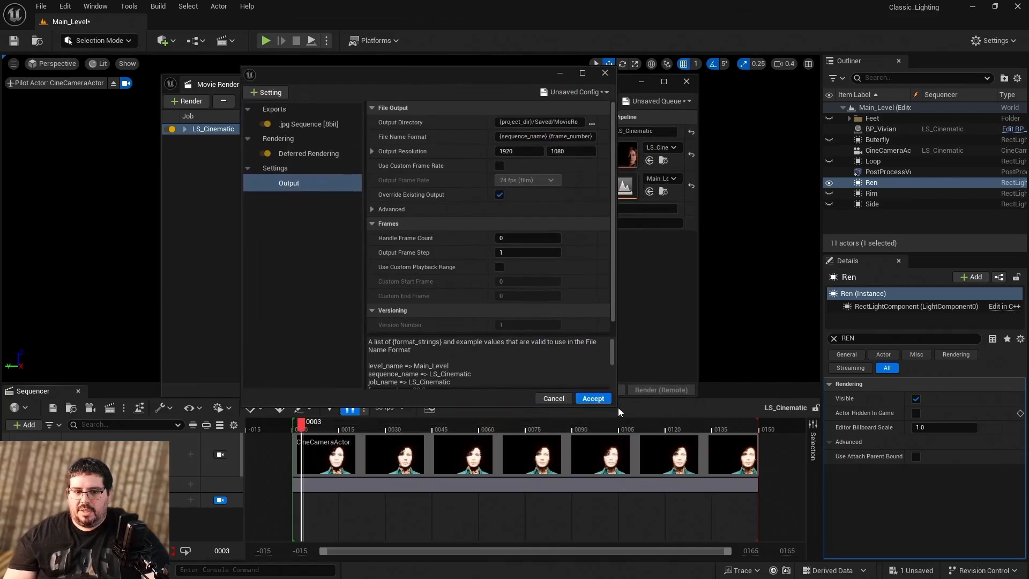
drag(616, 406, 693, 461)
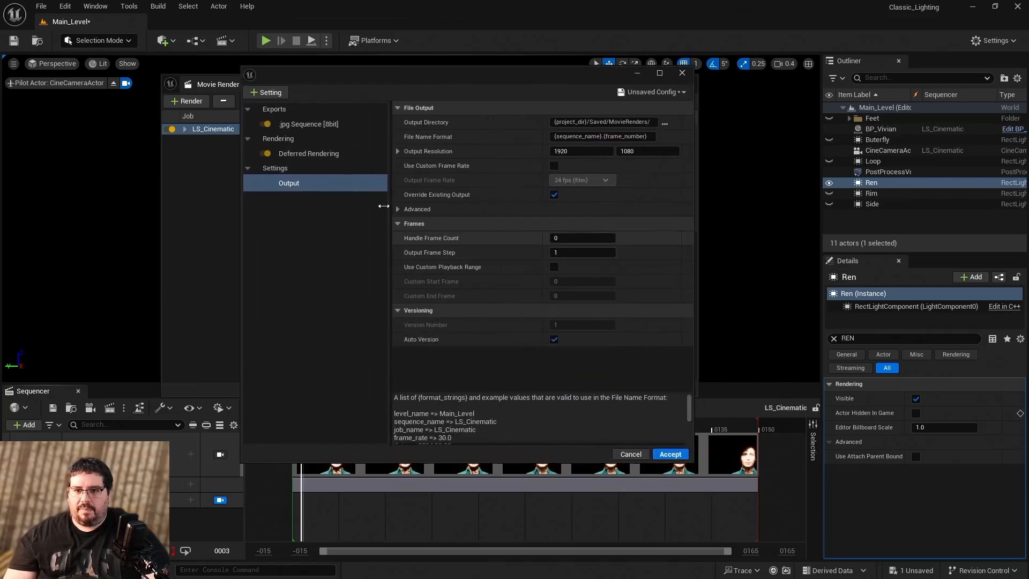
click(323, 126)
key(Delete)
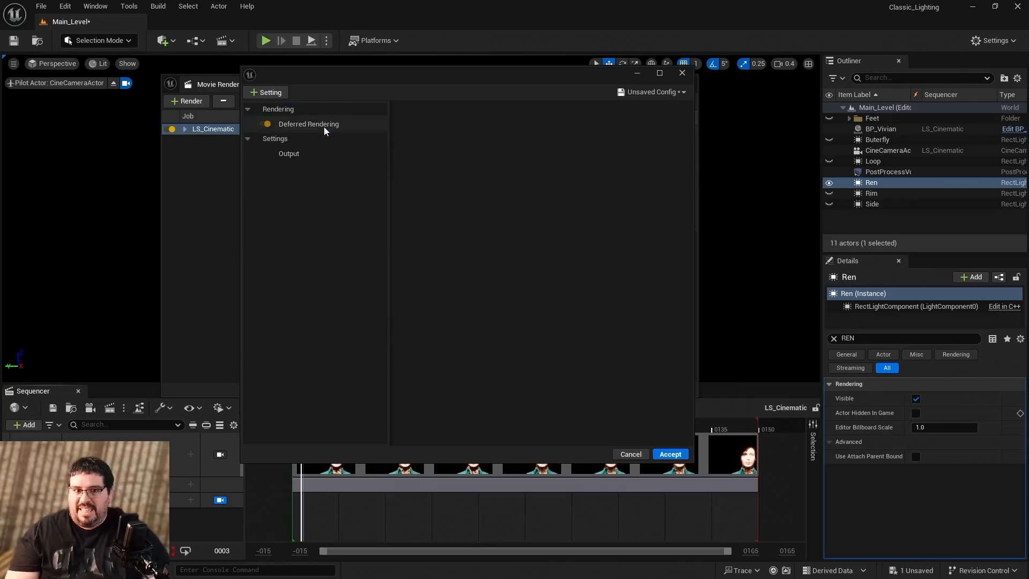
click(276, 92)
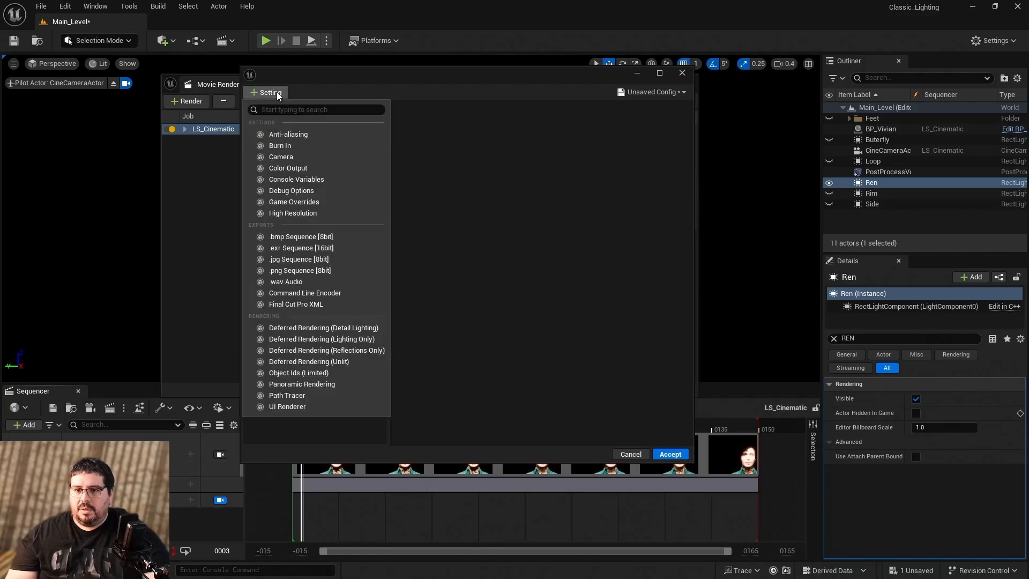
click(327, 250)
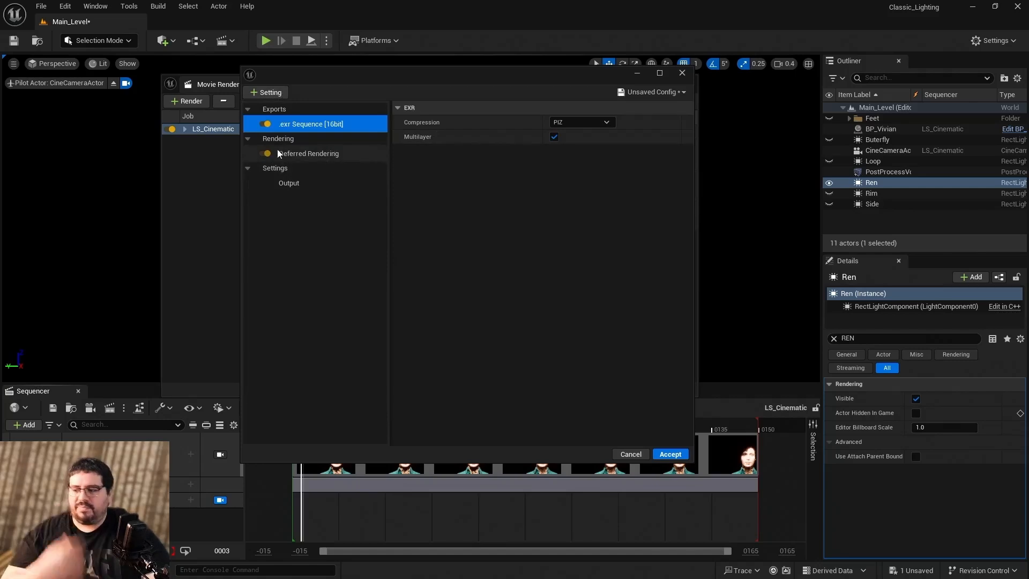
Add the Camera, Console Variables and Anti-aliasing settings to the LS_Cinematic render configuration.
click(269, 91)
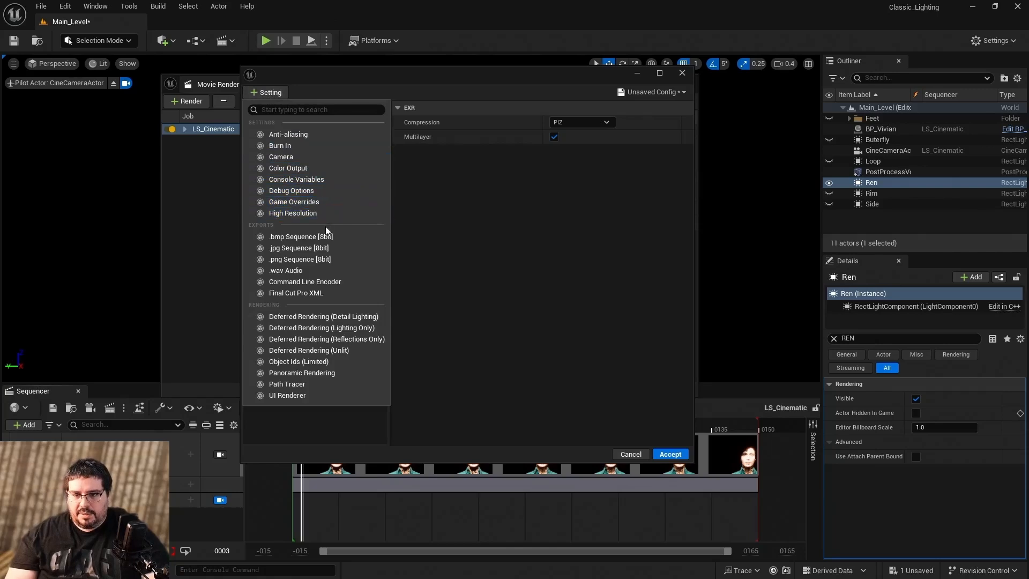
click(309, 158)
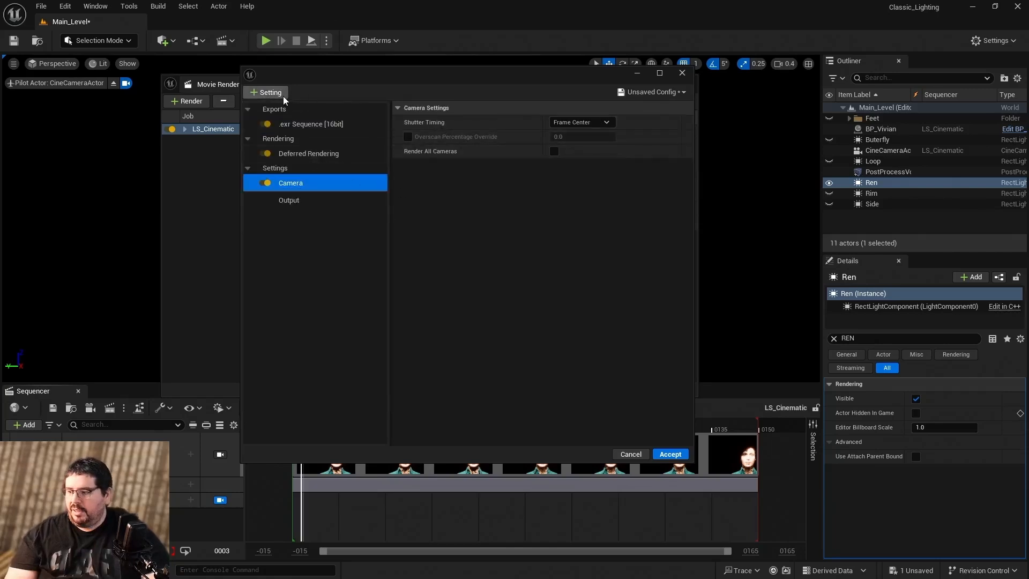
click(262, 94)
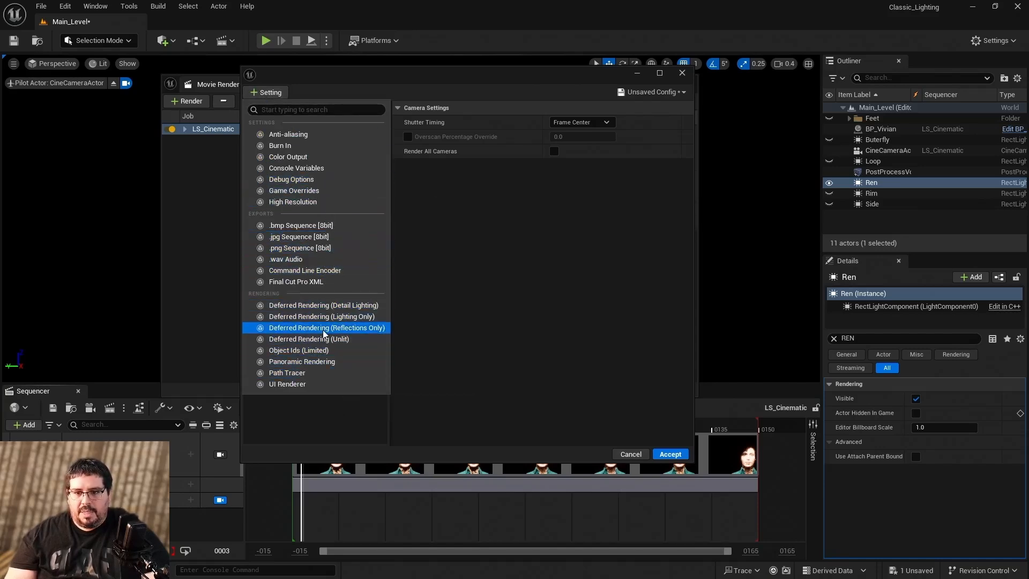
click(317, 168)
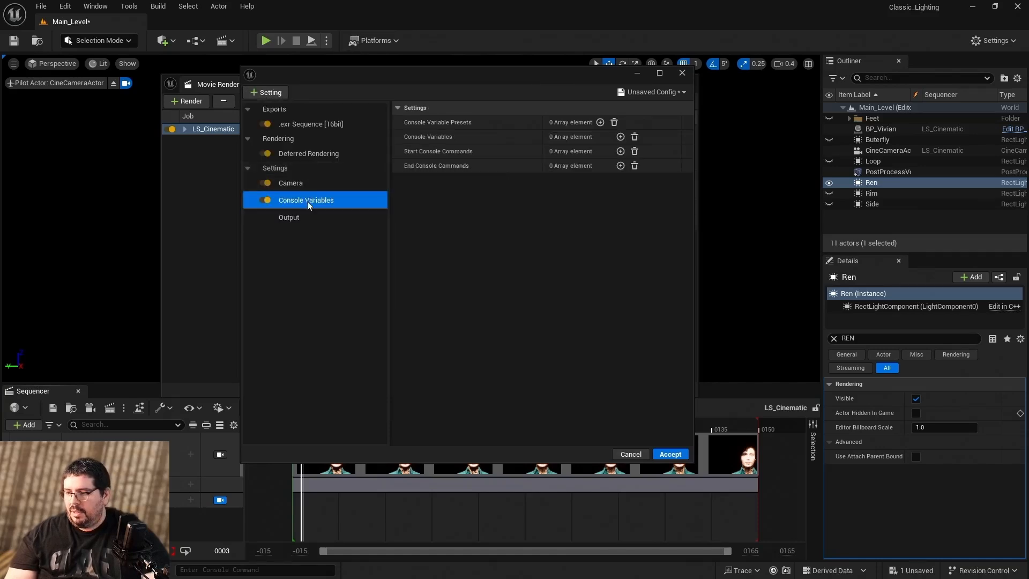
click(271, 93)
click(306, 138)
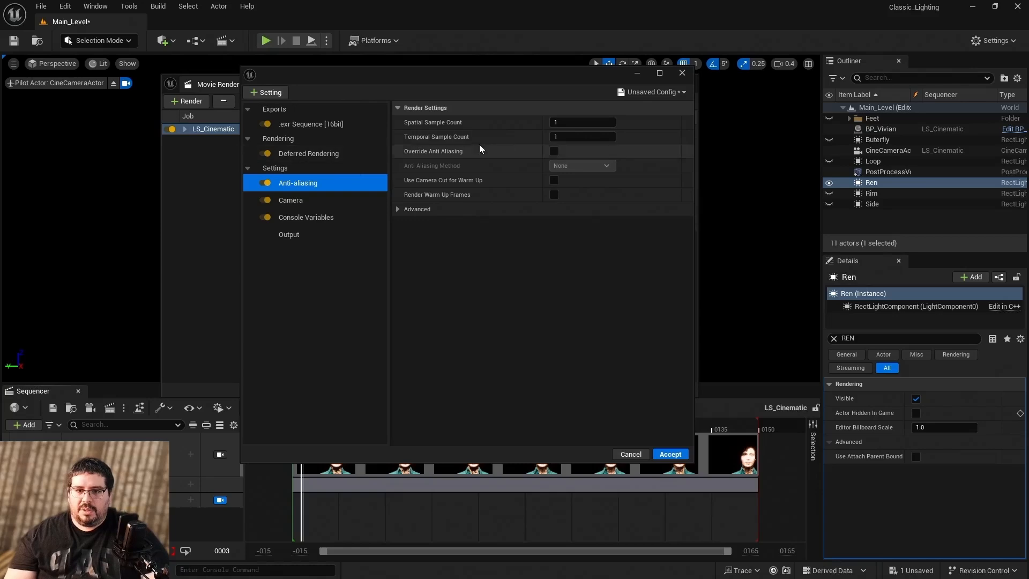
Set the anti-aliasing Spatial and Temporal Sample Counts to 4 and enable Override Anti Aliasing.
click(562, 128)
text(4)
key(Tab)
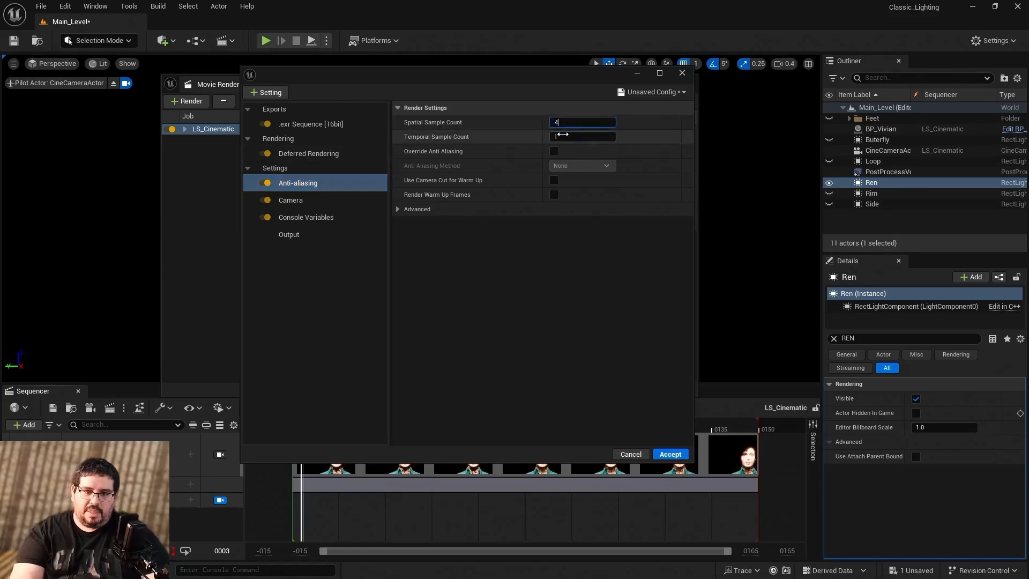
text(4)
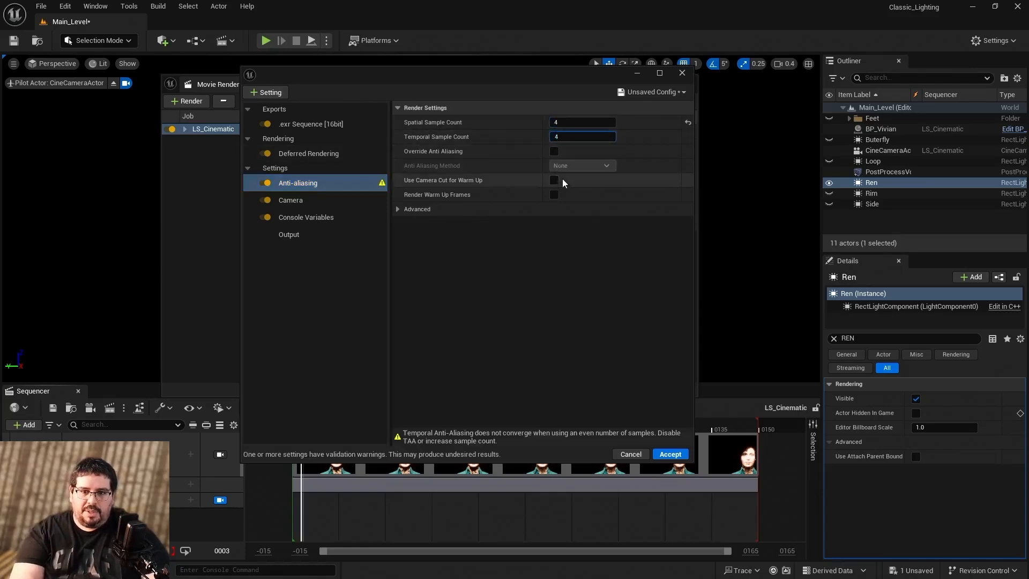
click(555, 151)
Enable Render Warm Up Frames and set the advanced Engine Warm Up Count to 32.
click(446, 210)
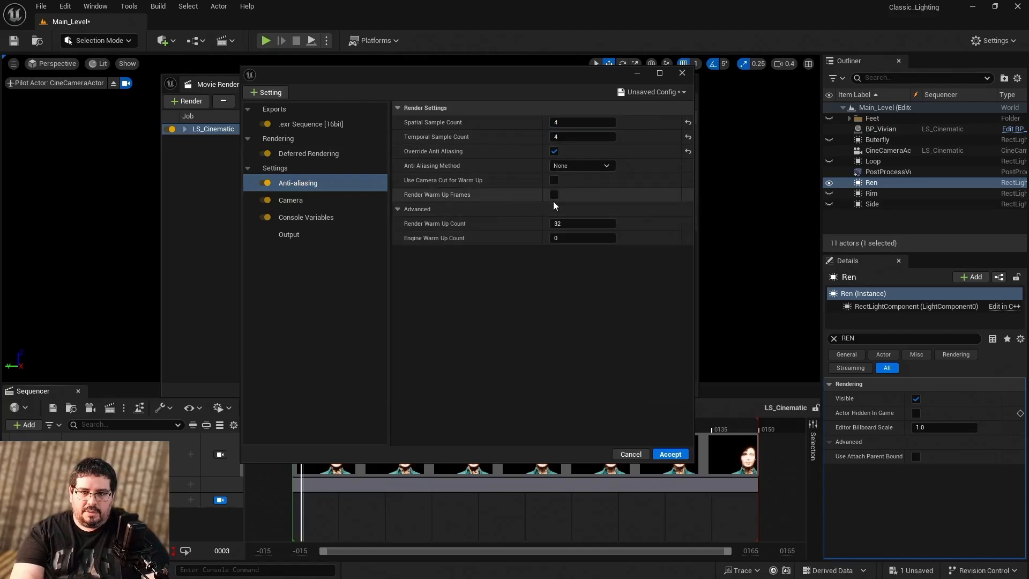
click(554, 195)
click(567, 223)
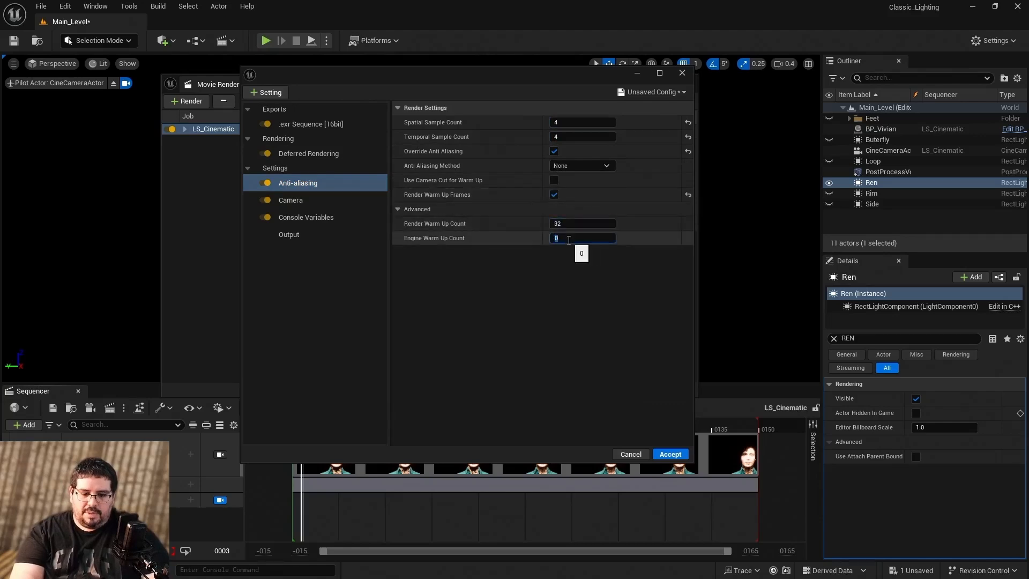
text(32)
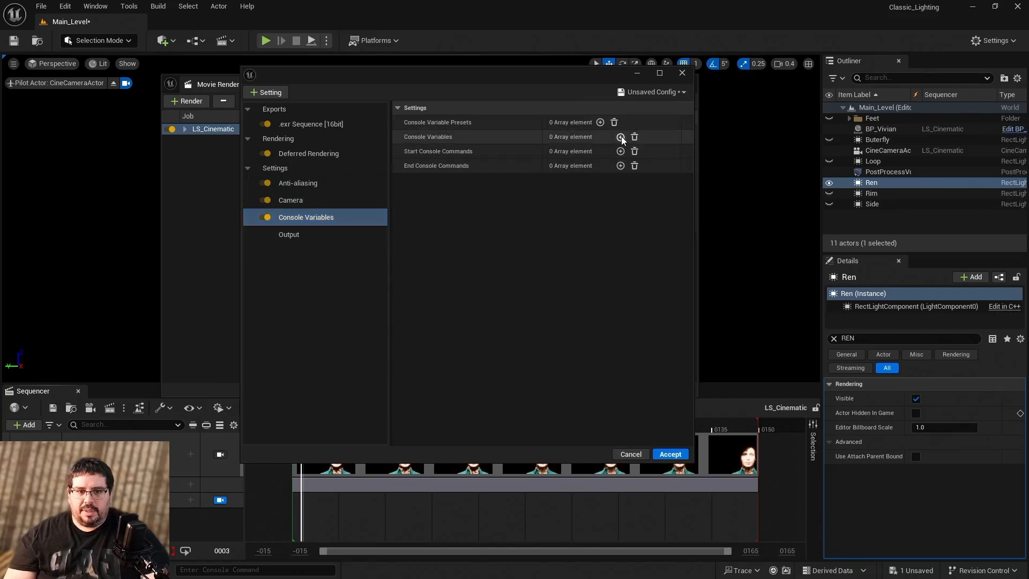
Add eight empty entries to the Console Variables array in the render configuration.
click(620, 137)
click(620, 138)
click(620, 137)
click(620, 137)
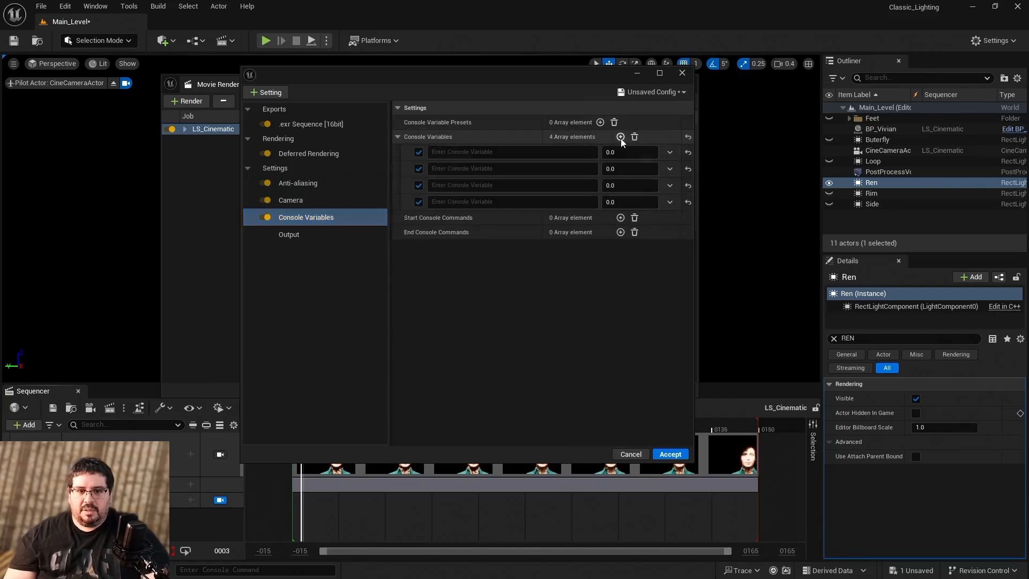
click(620, 137)
click(620, 137)
click(620, 137)
click(620, 137)
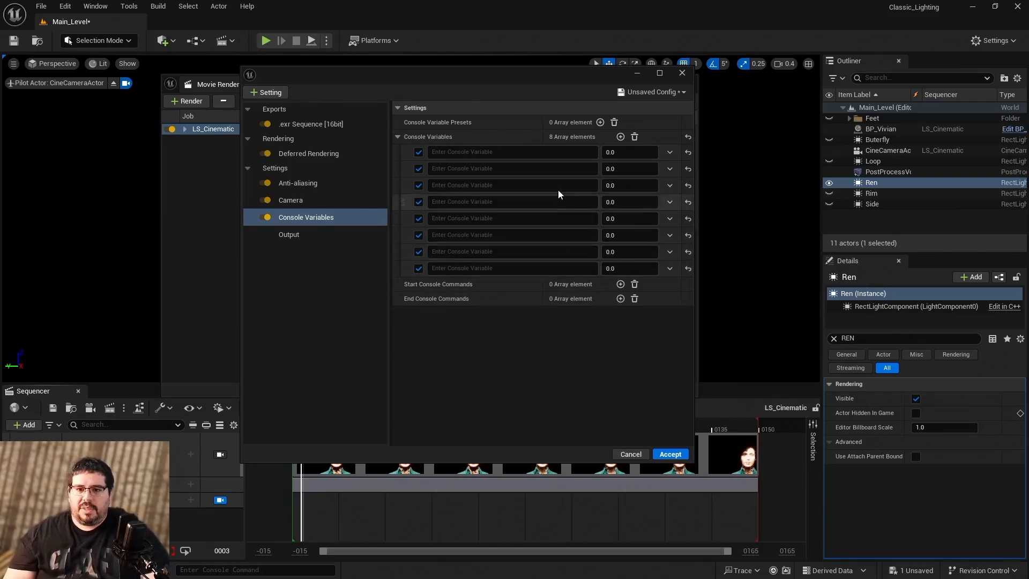
Assign r.ScreenPercentage to the first console variable entry with a value of 120.
click(522, 149)
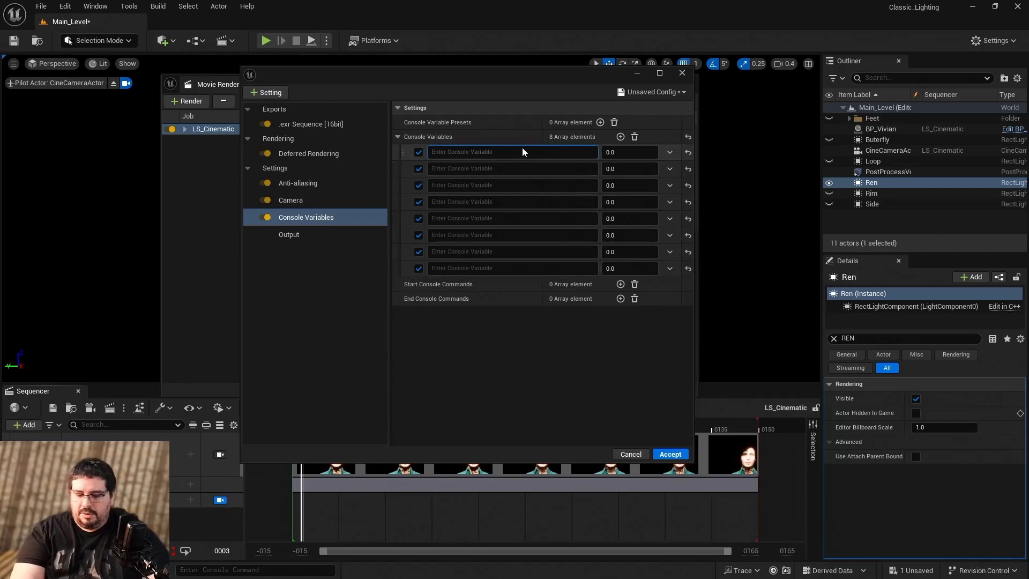
text(r.s)
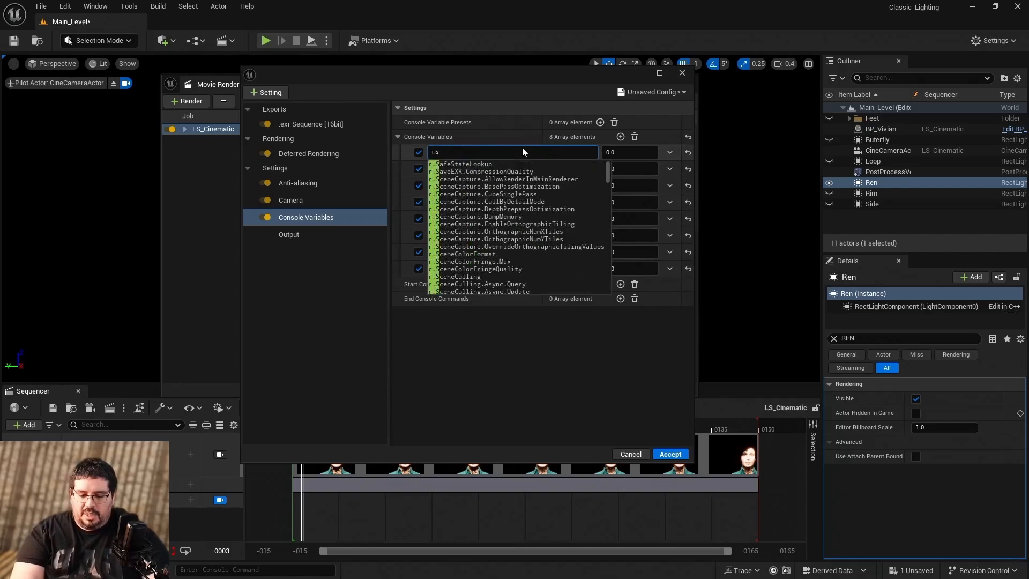
text(xcree)
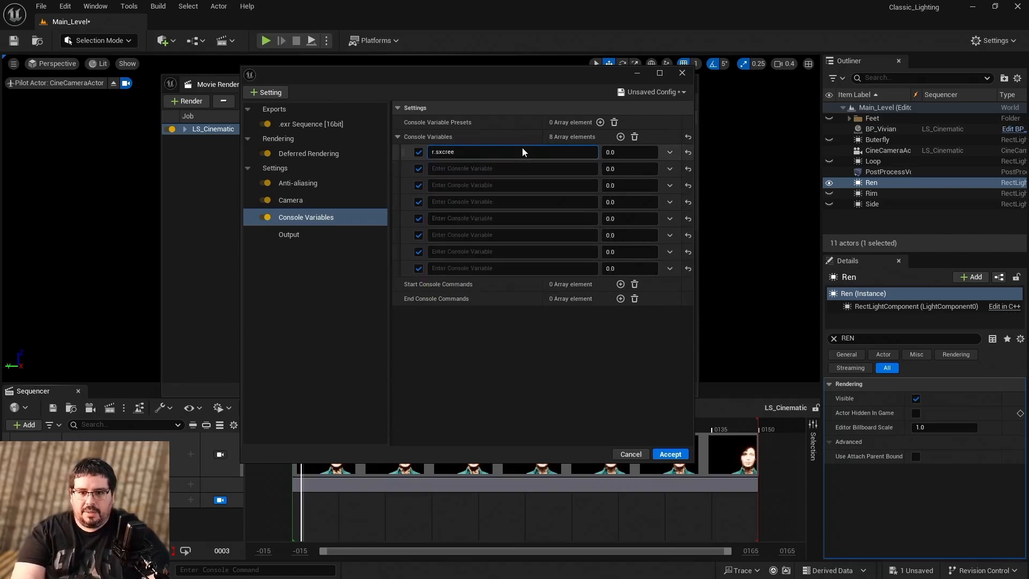
key(BackSpace)
key(BackSpace)
key(BackSpace)
key(BackSpace)
key(BackSpace)
text(cre)
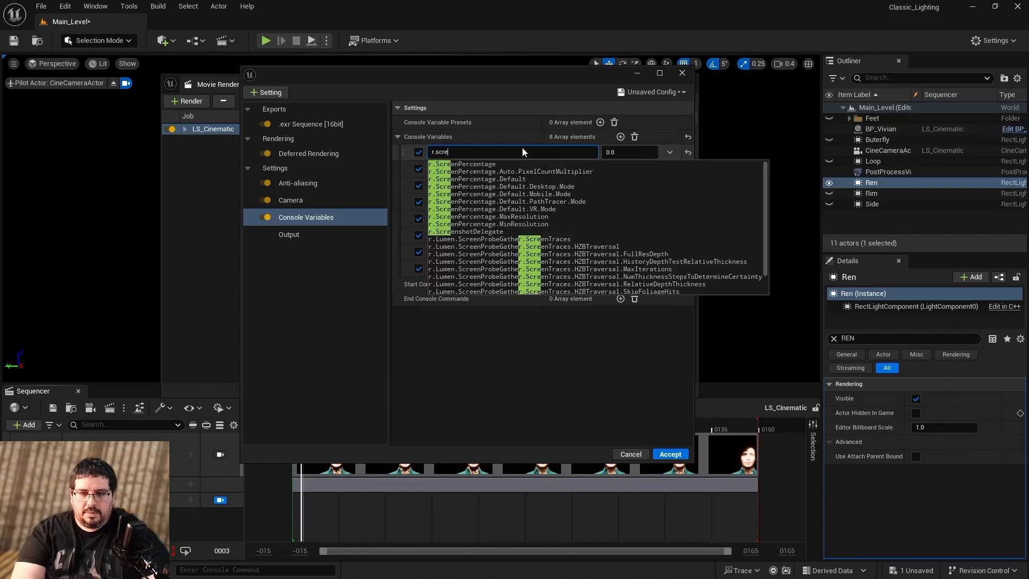
text(enprecen)
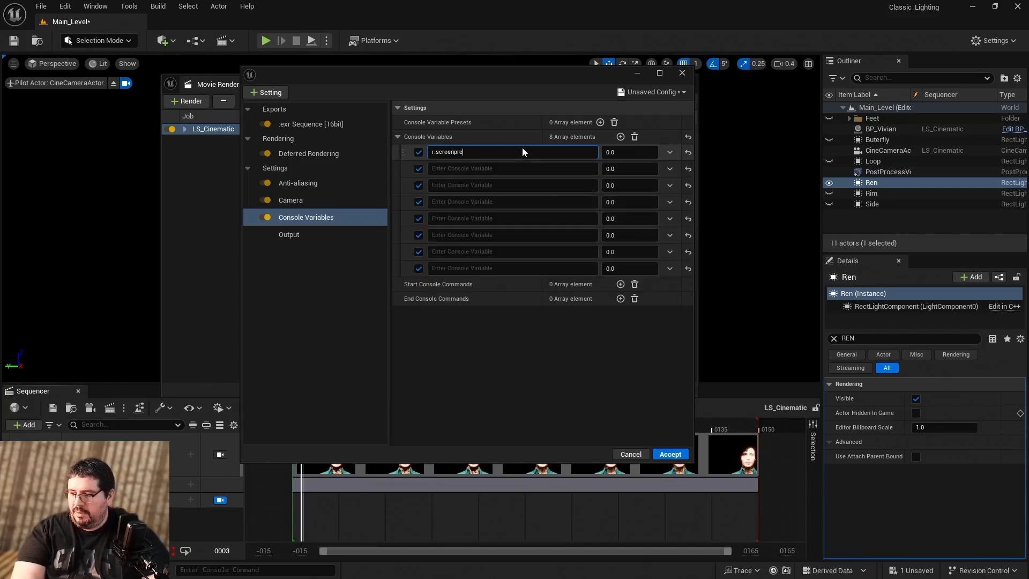
key(BackSpace)
key(BackSpace)
key(BackSpace)
key(BackSpace)
key(BackSpace)
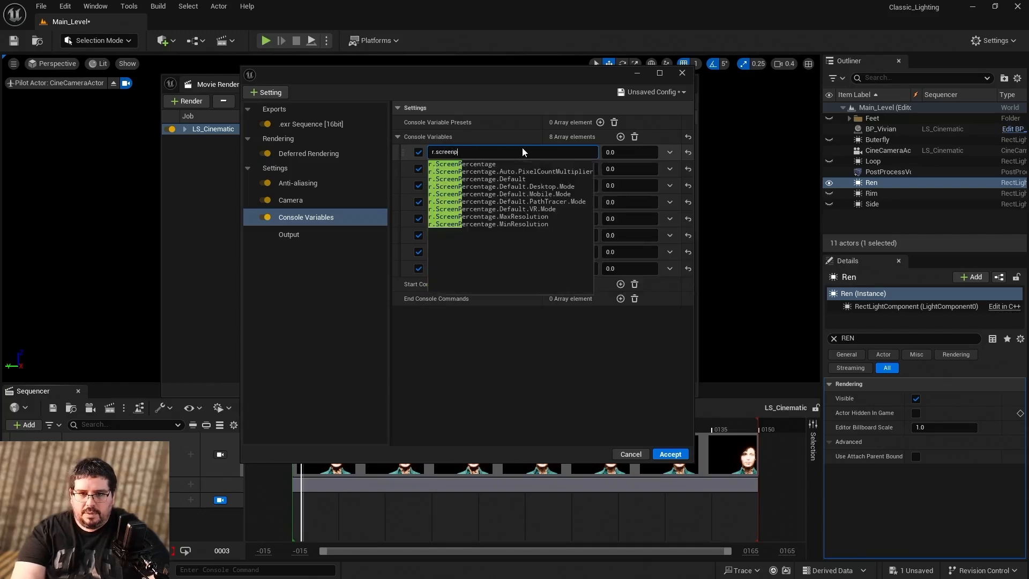
click(500, 164)
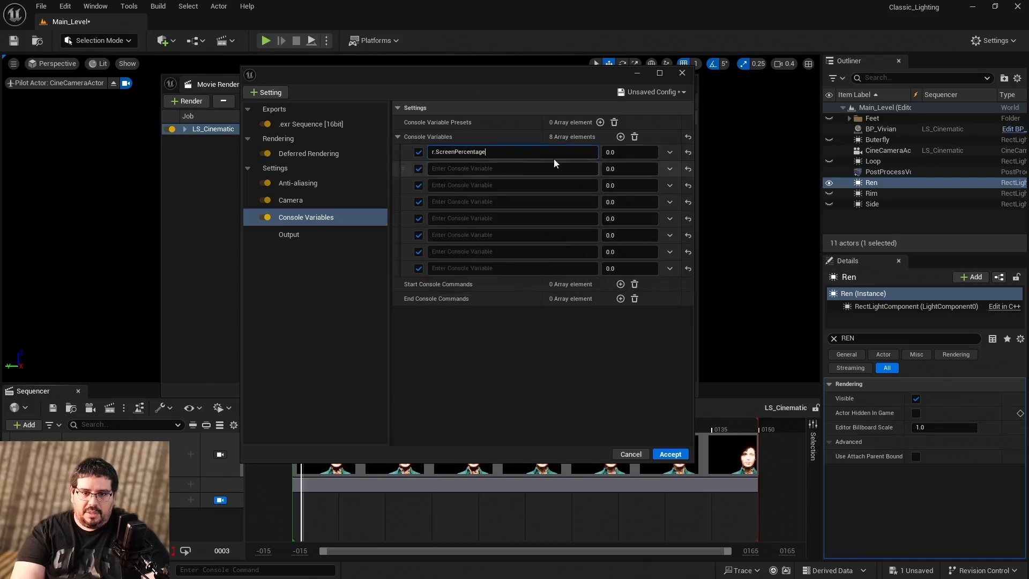
click(617, 150)
text(1)
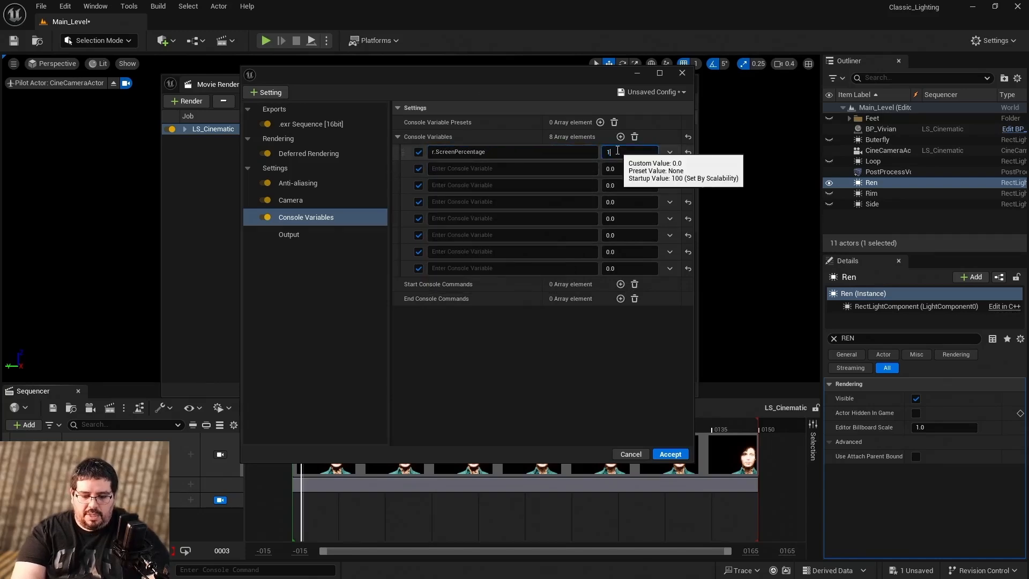
text(20)
key(Return)
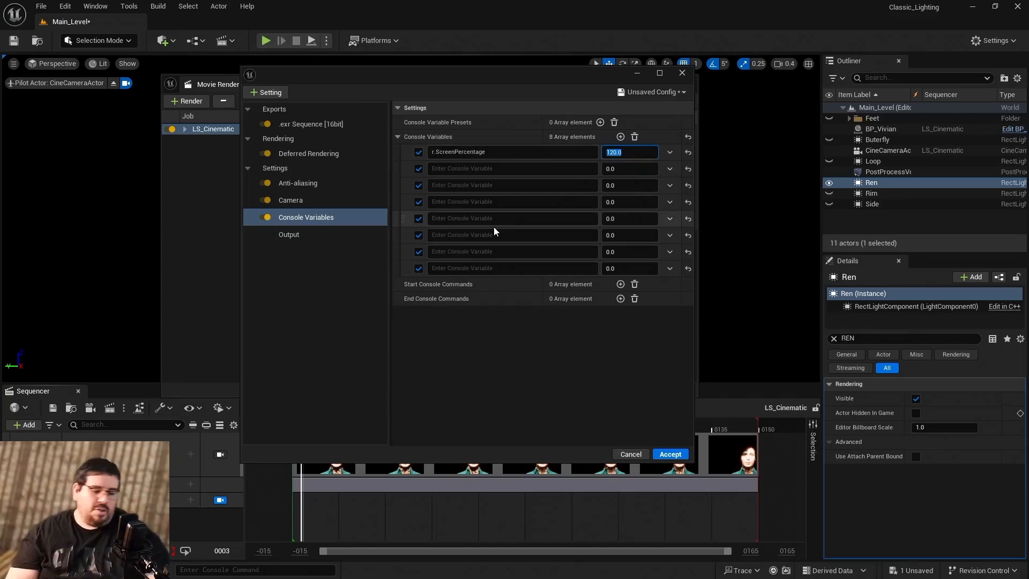
Assign r.MotionBlurQuality to the second console variable entry with a value of 4.
click(499, 168)
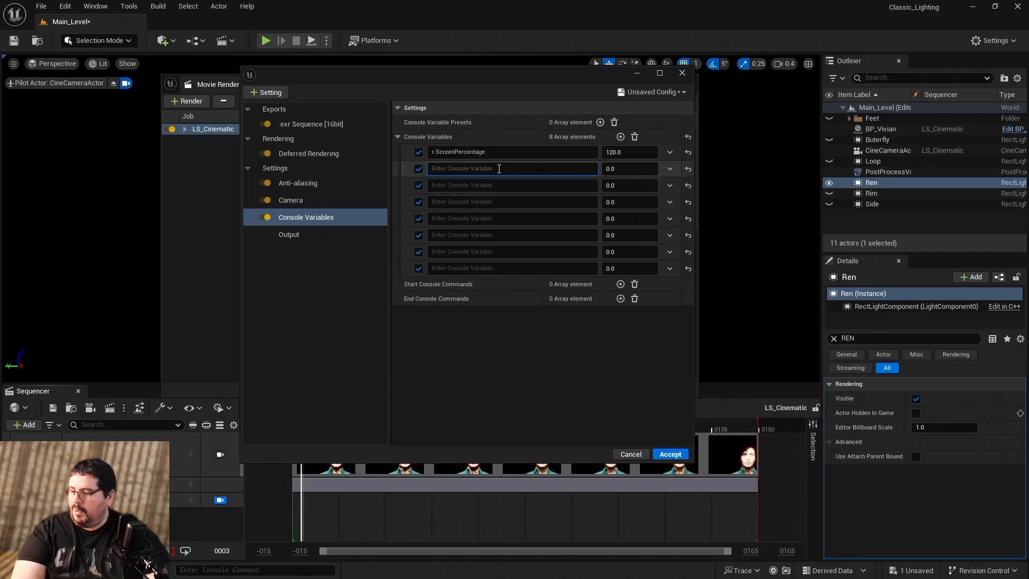
text(r.)
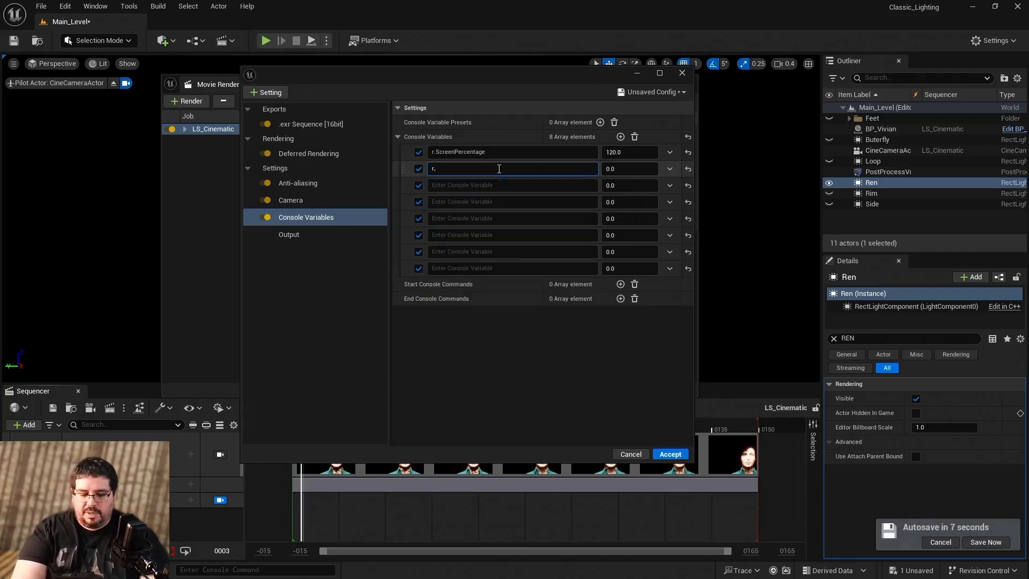
text(mo)
key(BackSpace)
key(BackSpace)
key(BackSpace)
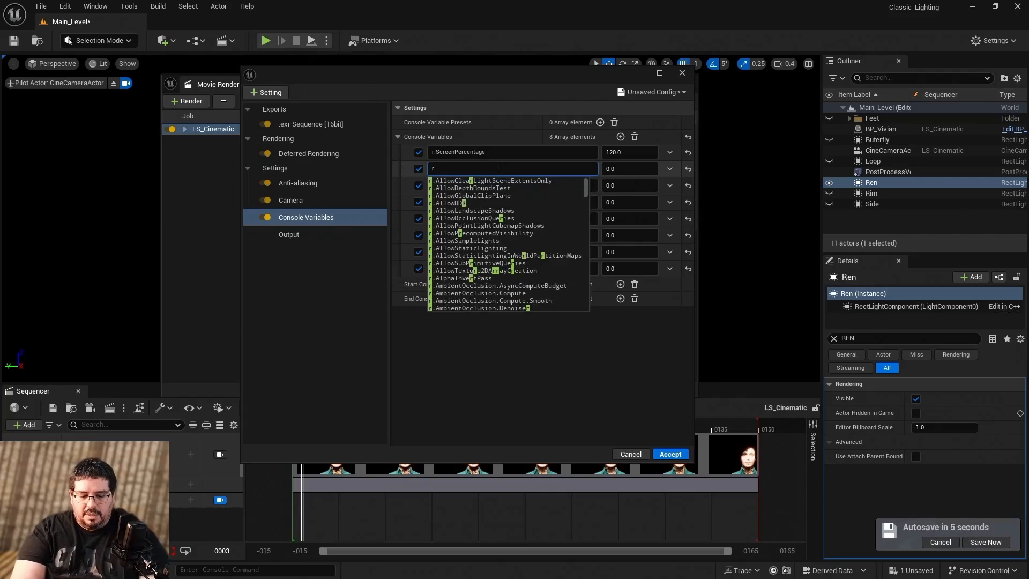
text(.motion)
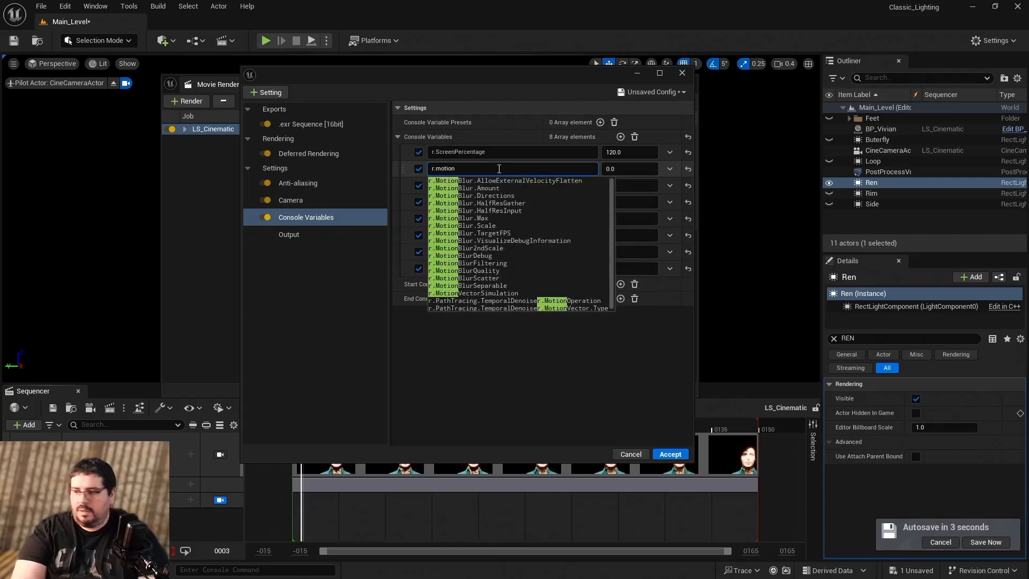
text(blur)
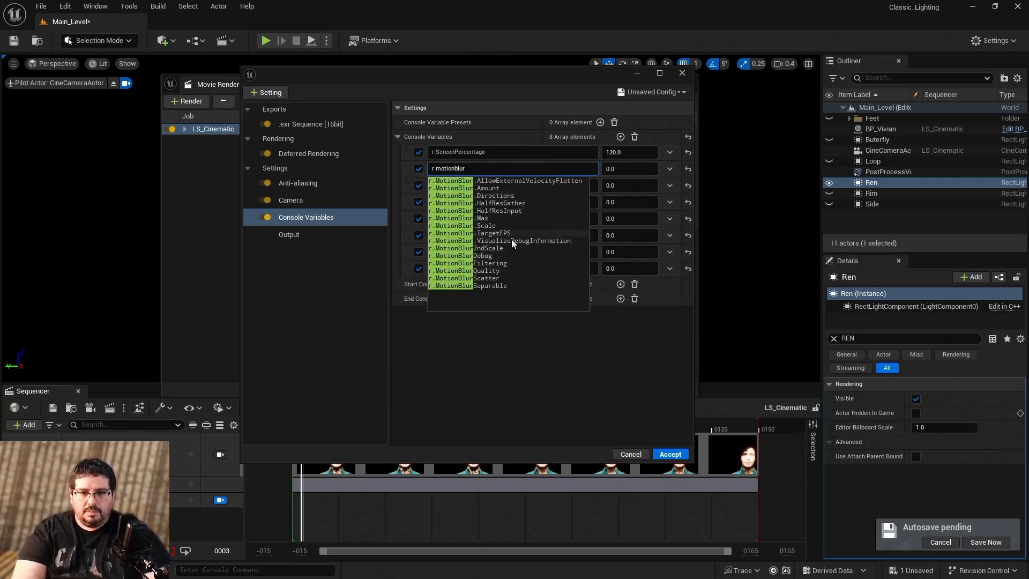
click(505, 271)
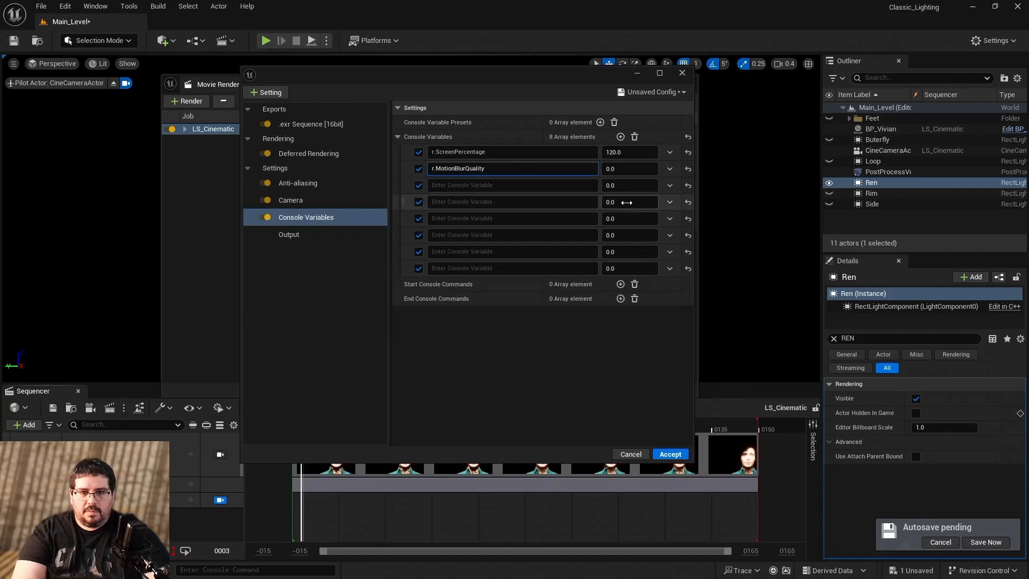
click(626, 174)
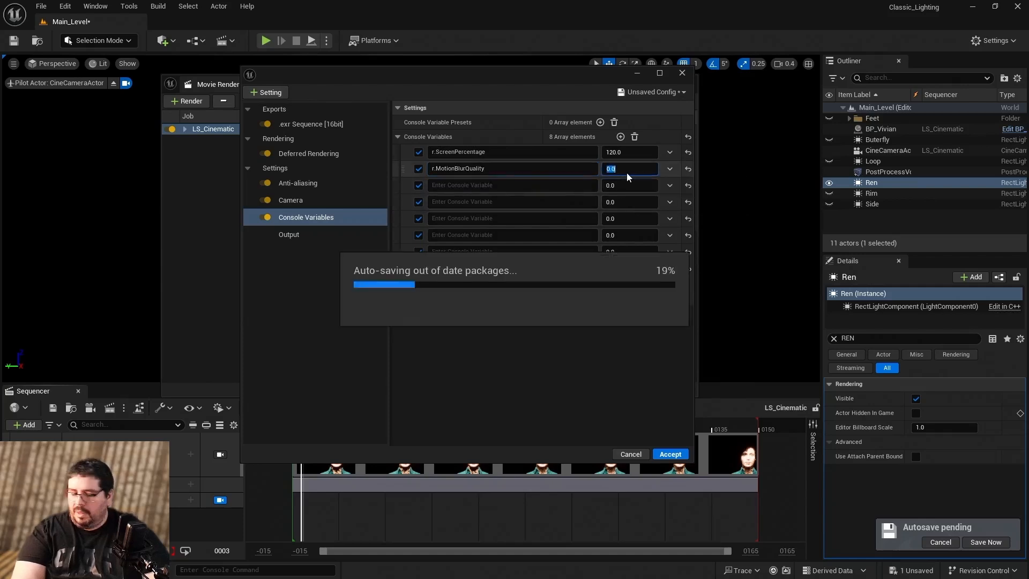
text(4)
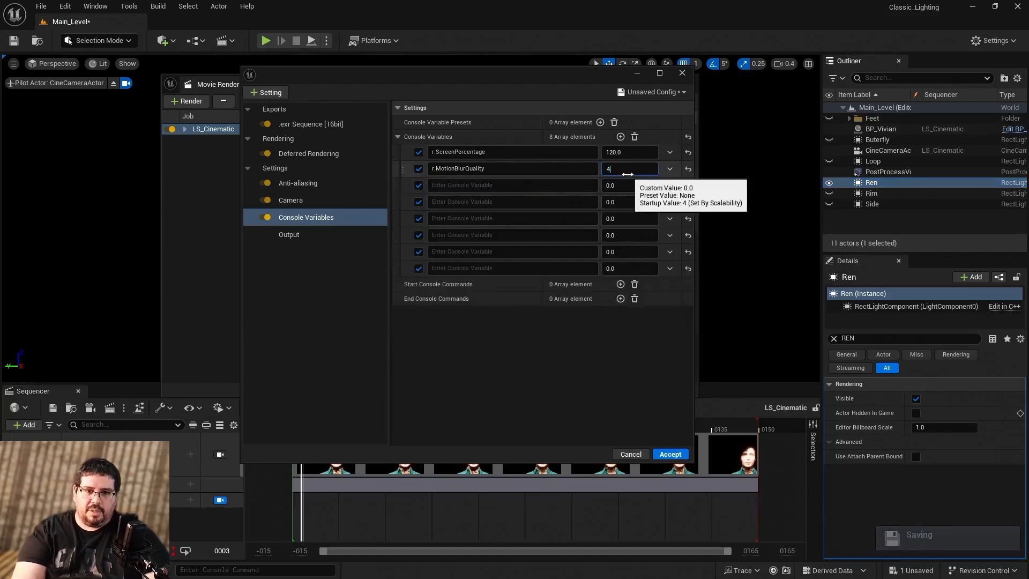
Assign r.MotionBlurSeparable to the third console variable entry with a value of 1.
click(590, 184)
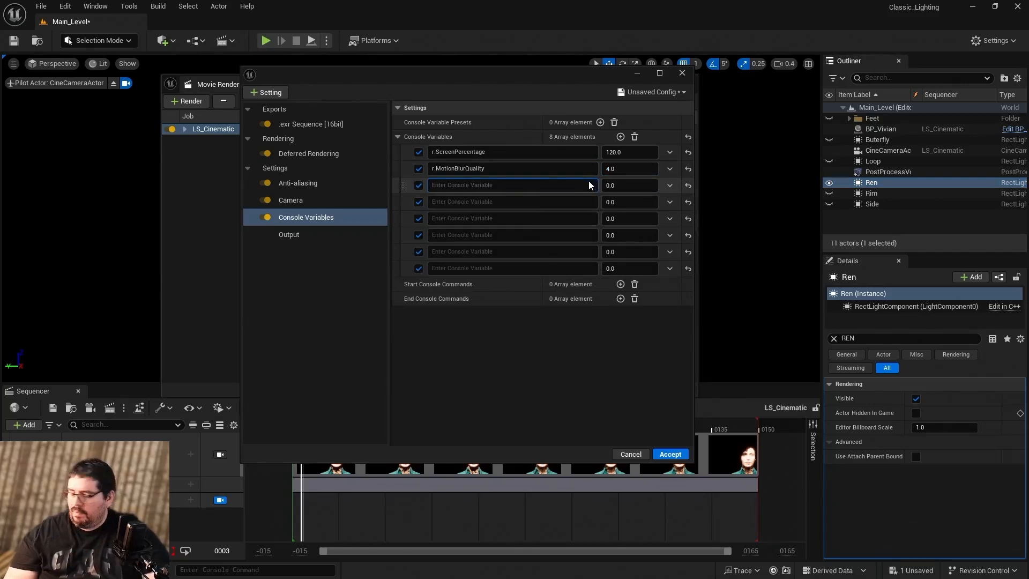
text(r.motion)
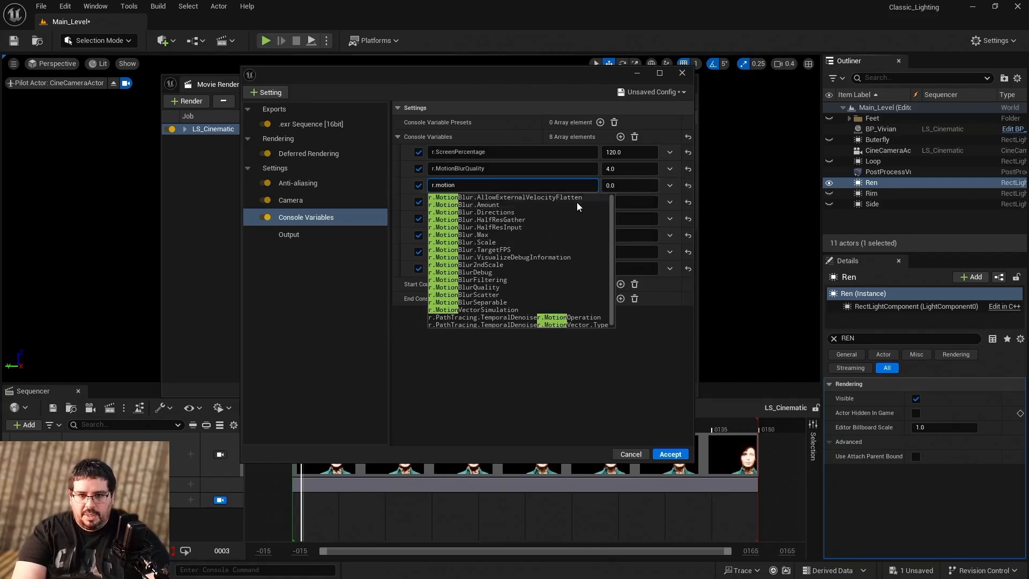
click(506, 303)
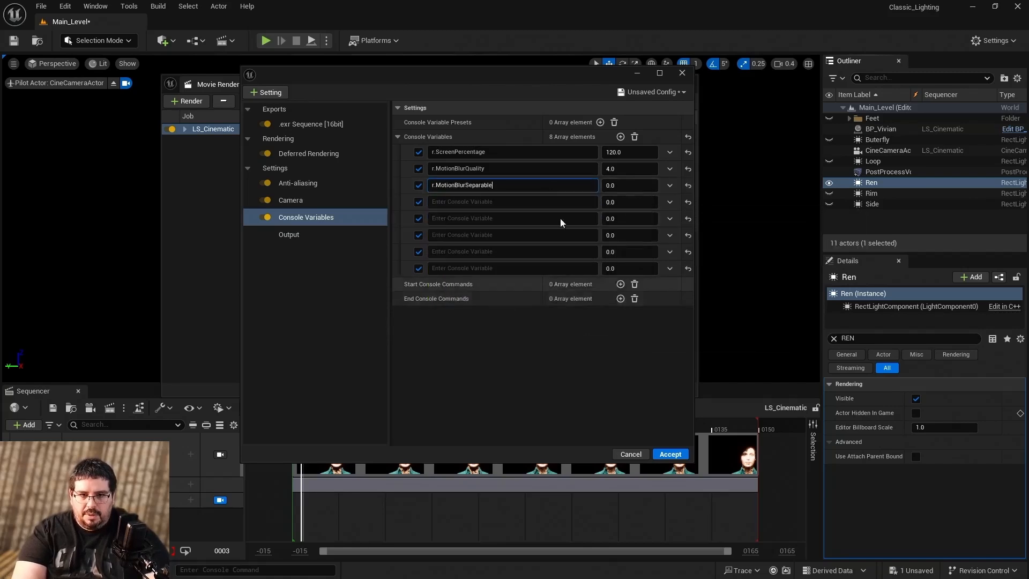
click(623, 186)
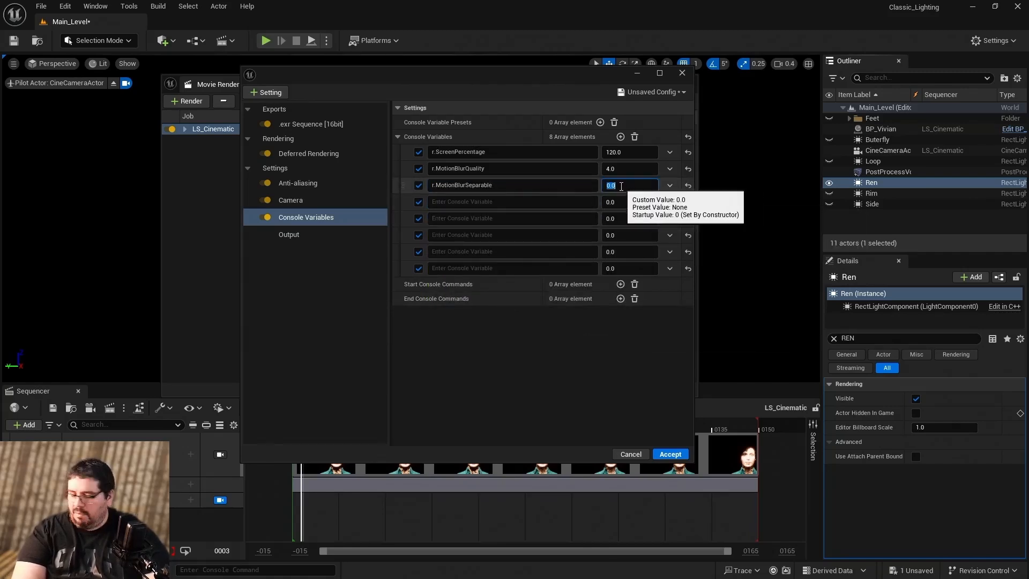
text(1)
key(Return)
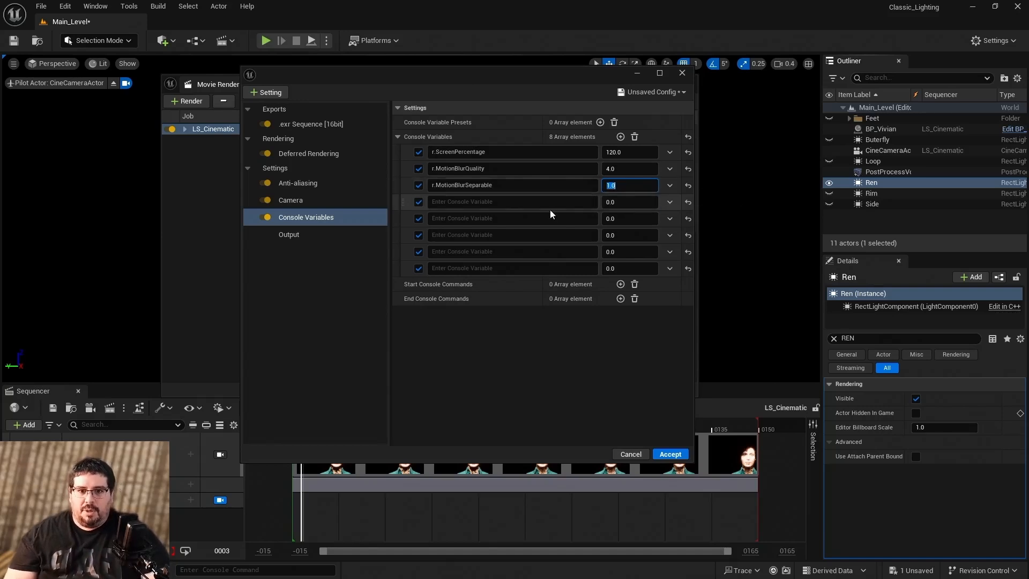
Assign r.DepthOfFieldQuality to the fourth console variable entry with a value of 4.
click(522, 201)
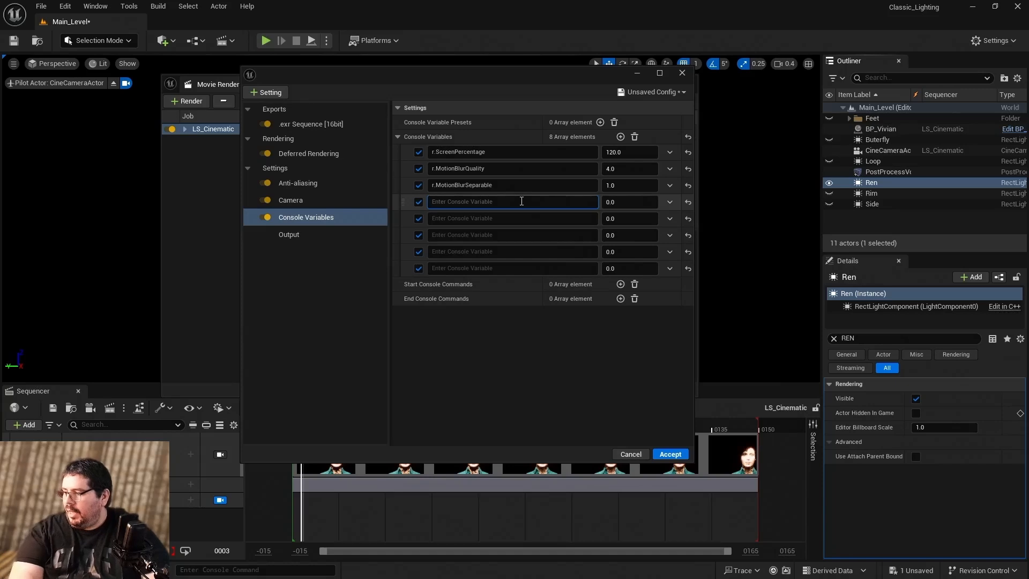
text(r)
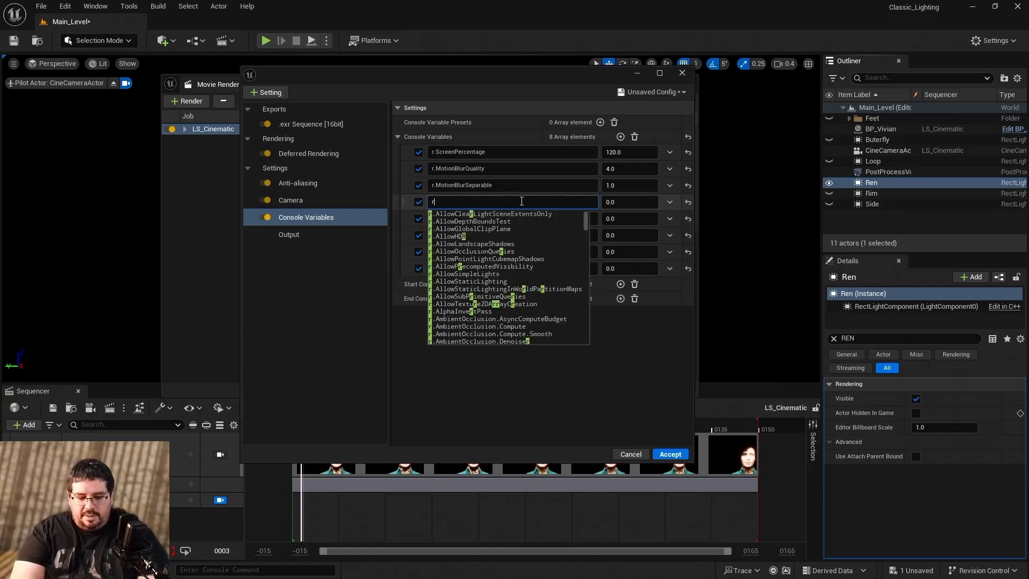
text(,depth)
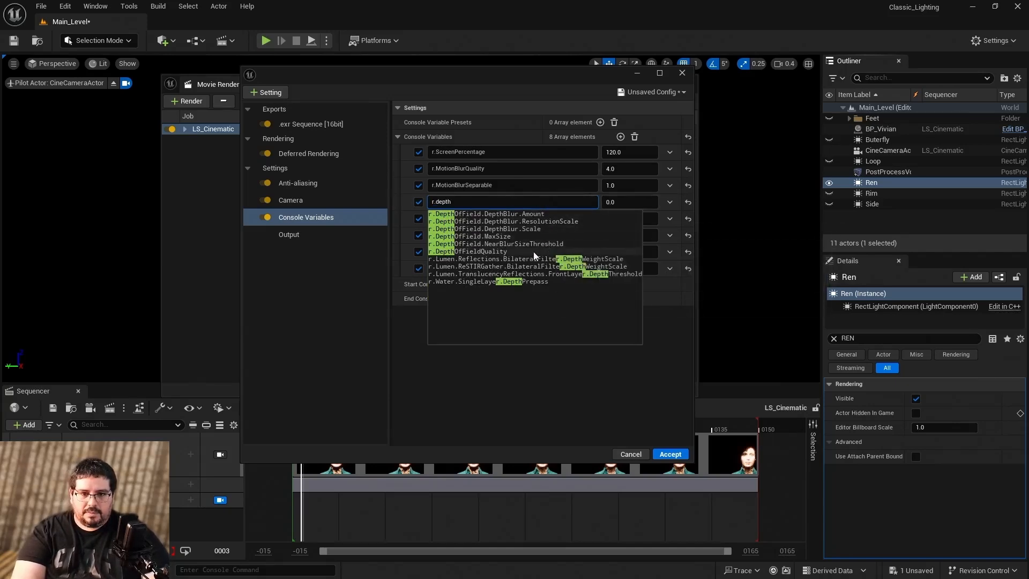
click(495, 252)
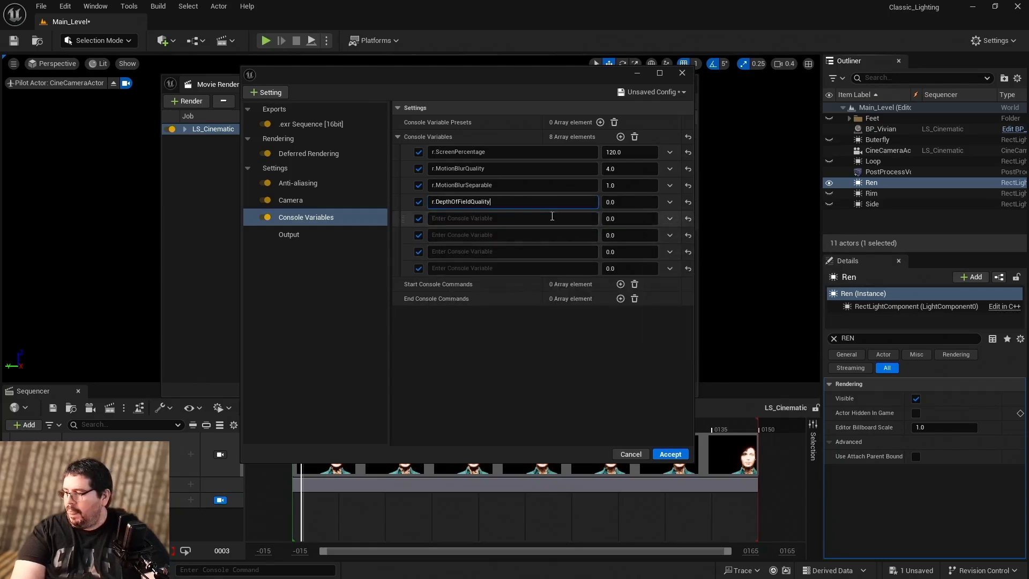
click(625, 203)
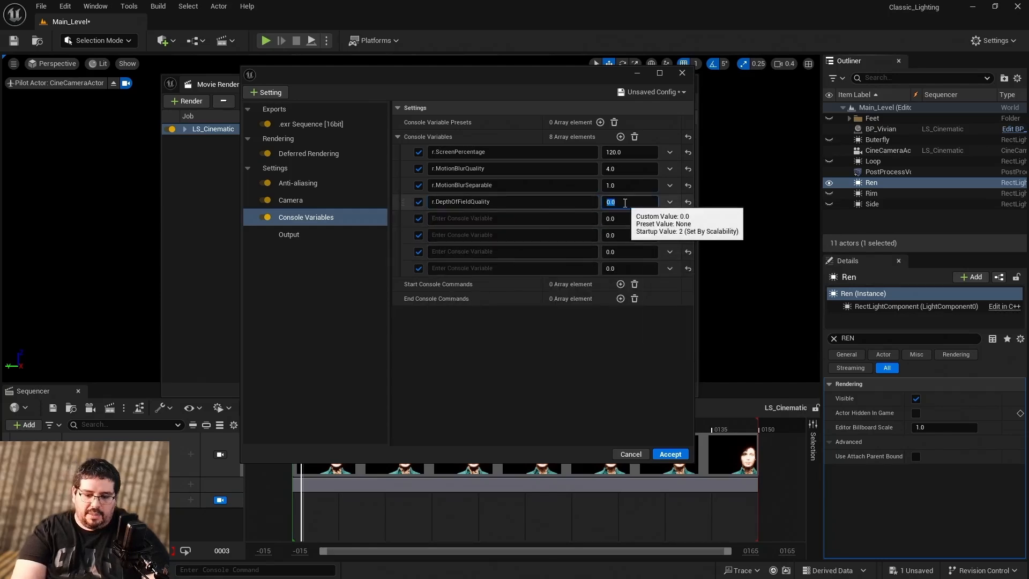
text(4)
Assign r.BloomQuality to the fifth console variable entry with a value of 5.
click(538, 220)
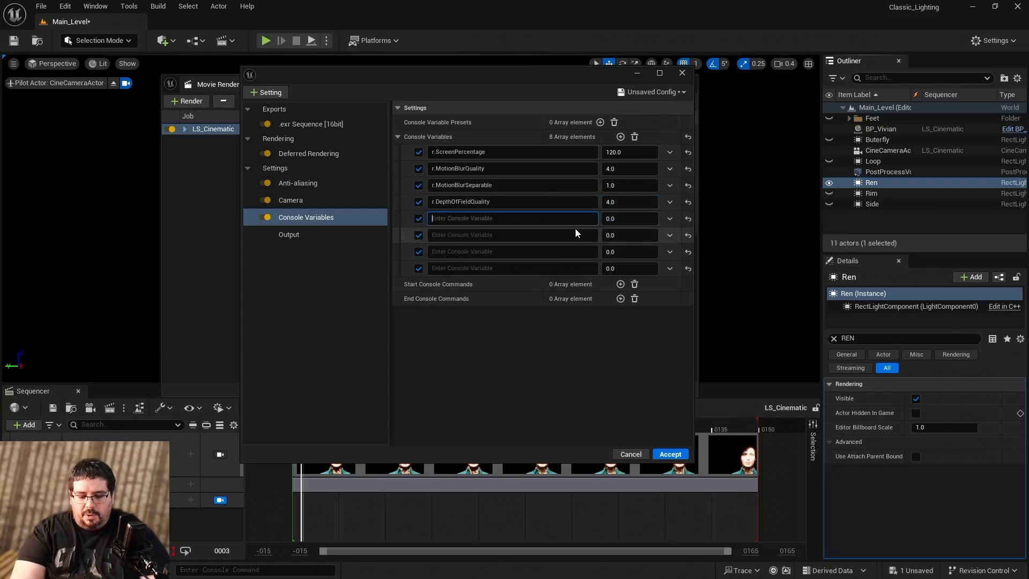
text(r.b)
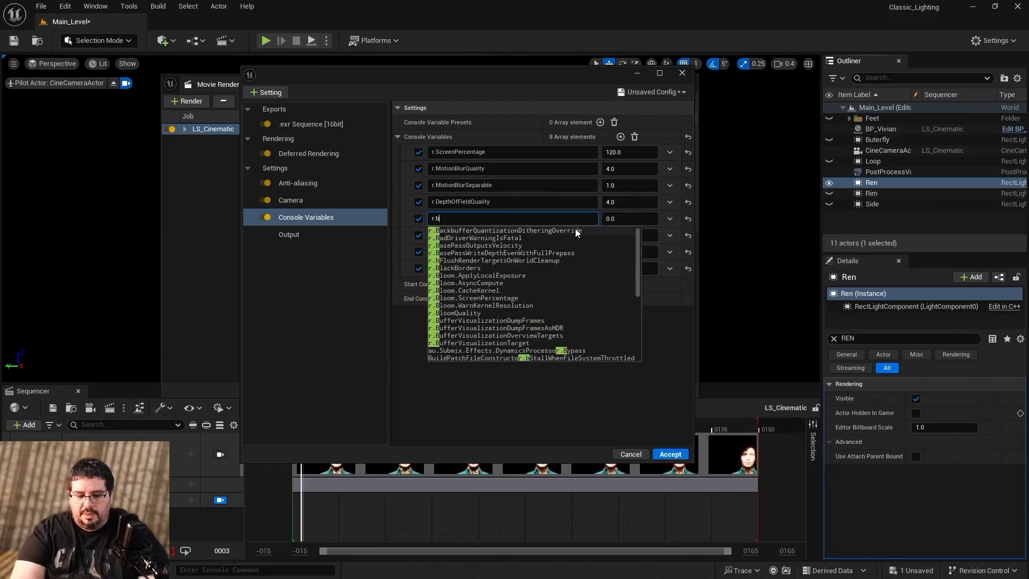
text(loom)
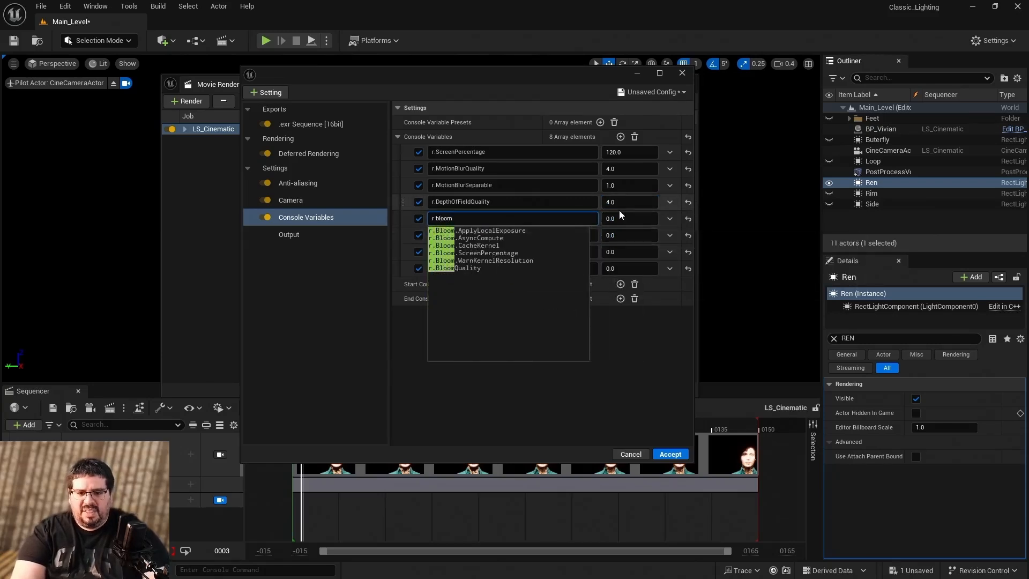
click(532, 268)
click(633, 220)
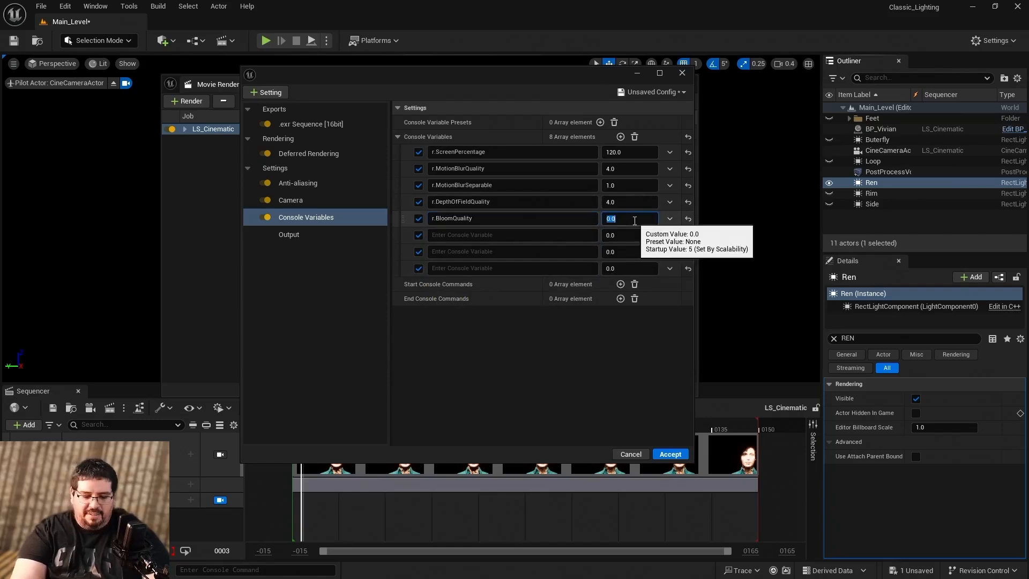
text(5)
Assign r.Tonemapper.Quality to the sixth console variable entry with a value of 5.
click(522, 234)
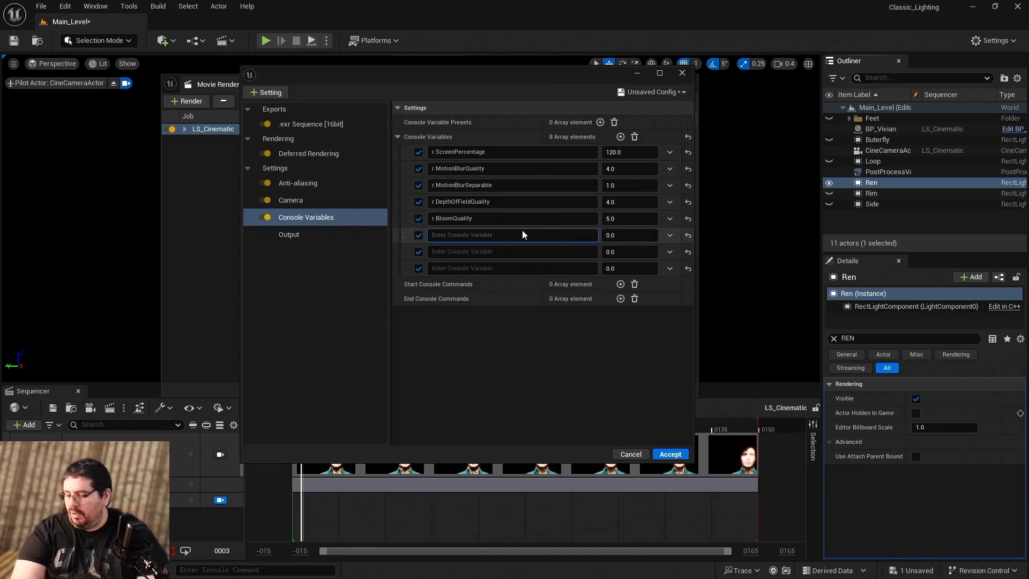
text(r.)
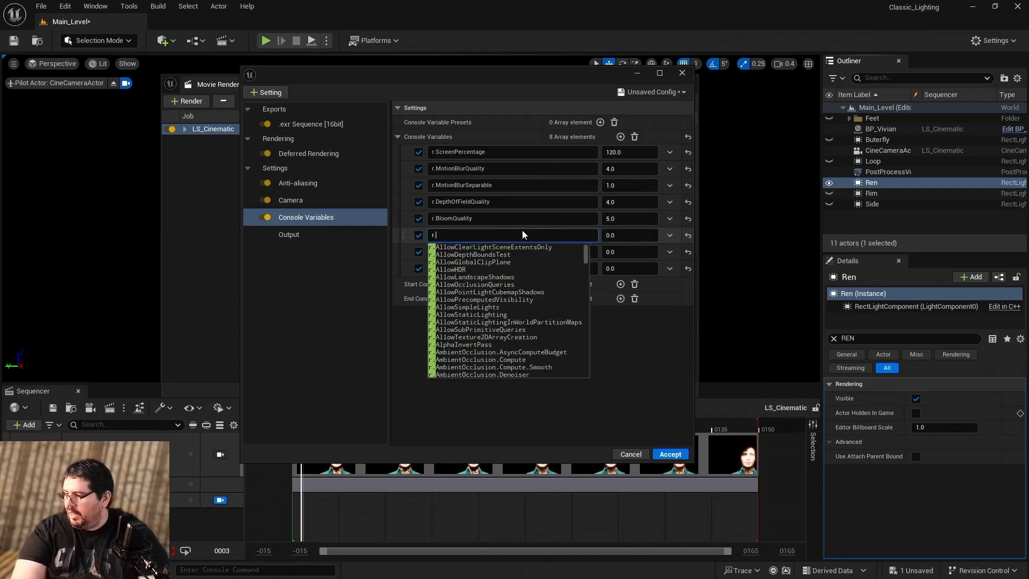
text(tonemapper)
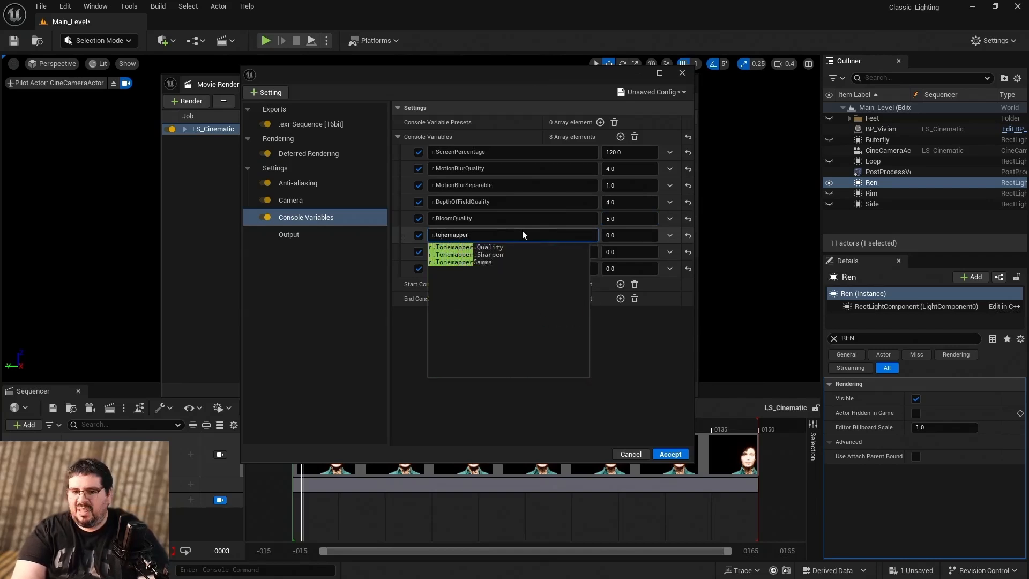
click(496, 248)
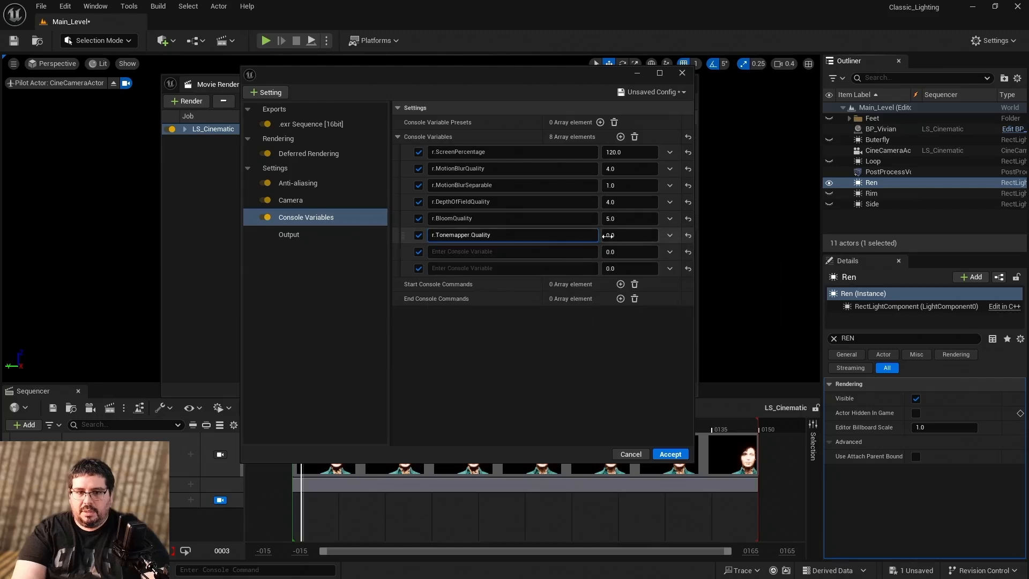
click(616, 234)
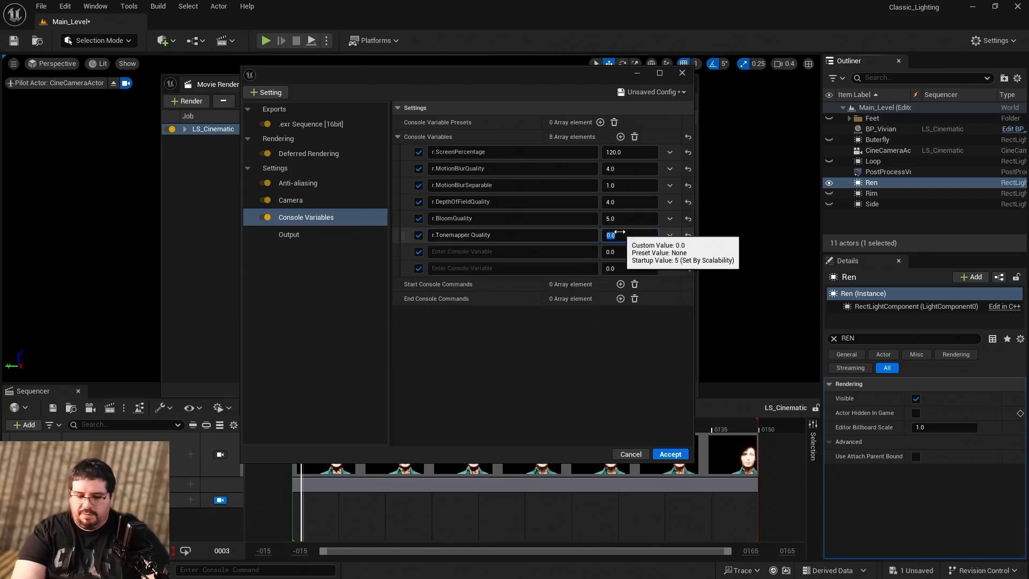
text(5)
Assign r.TemporalAA.Upsampling to the seventh console variable entry.
click(541, 252)
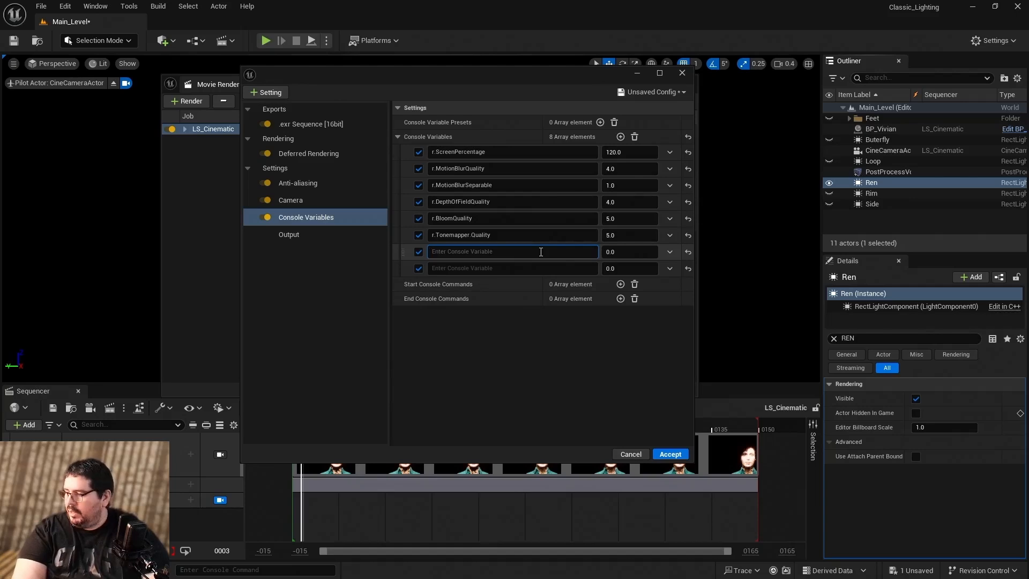
text(r.)
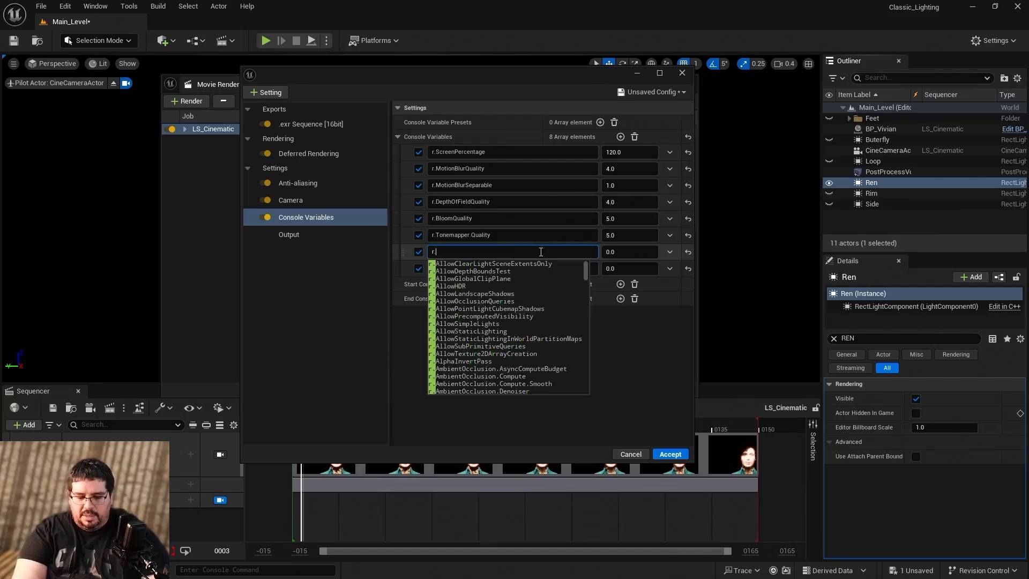
text(temporalaa)
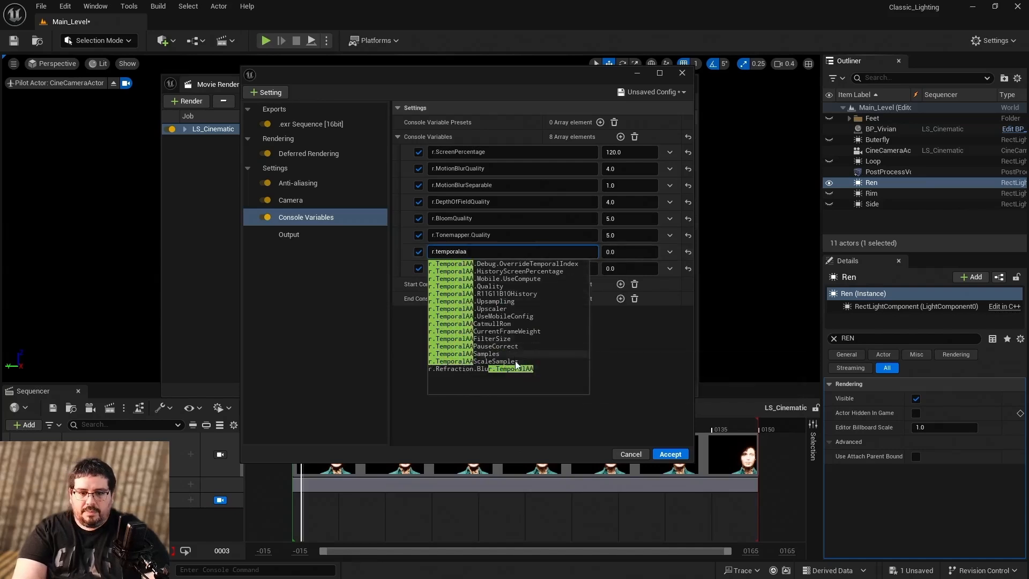
click(518, 302)
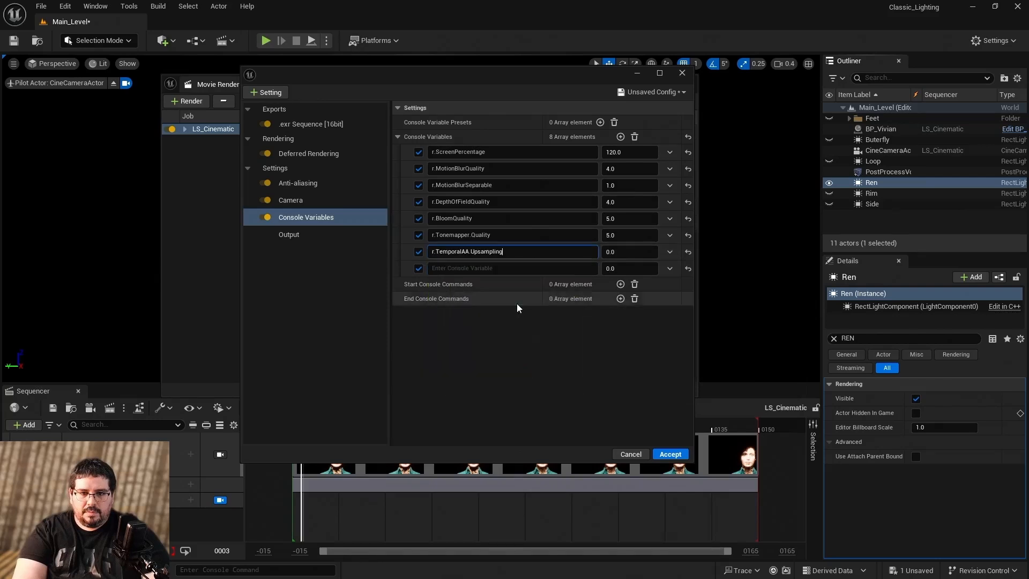
click(627, 253)
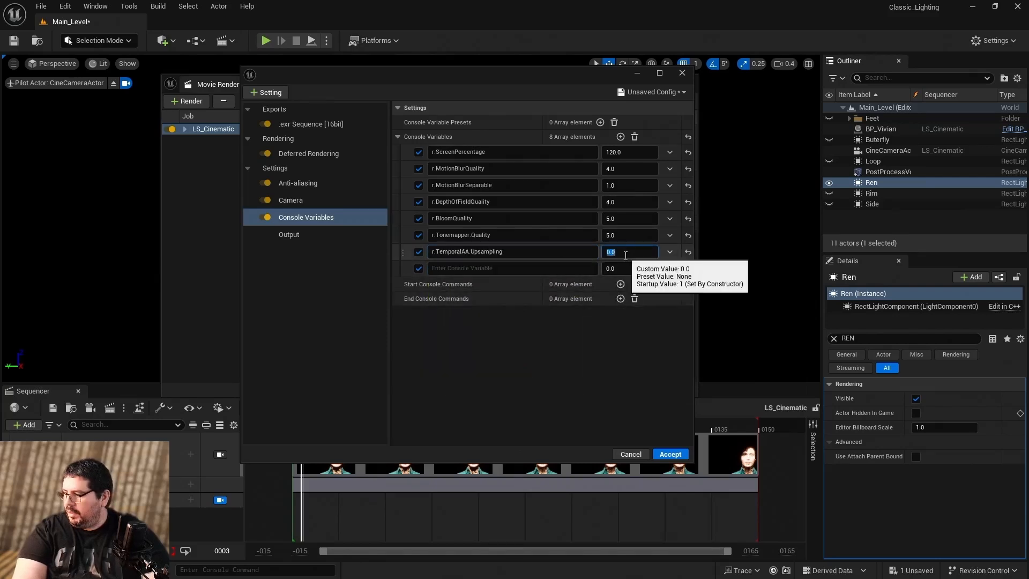
Add three more empty entries to the Console Variables array in the render configuration.
click(621, 136)
click(620, 136)
click(621, 137)
Assign r.TemporalAACurrentFrameWeight to the eighth console variable entry with a value of 0.5.
click(515, 267)
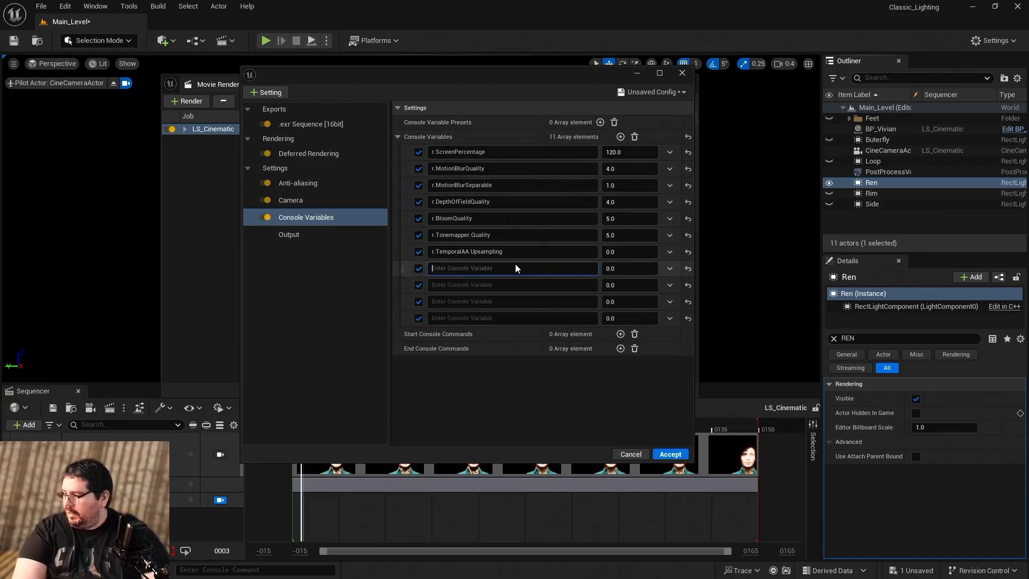
text(r.t)
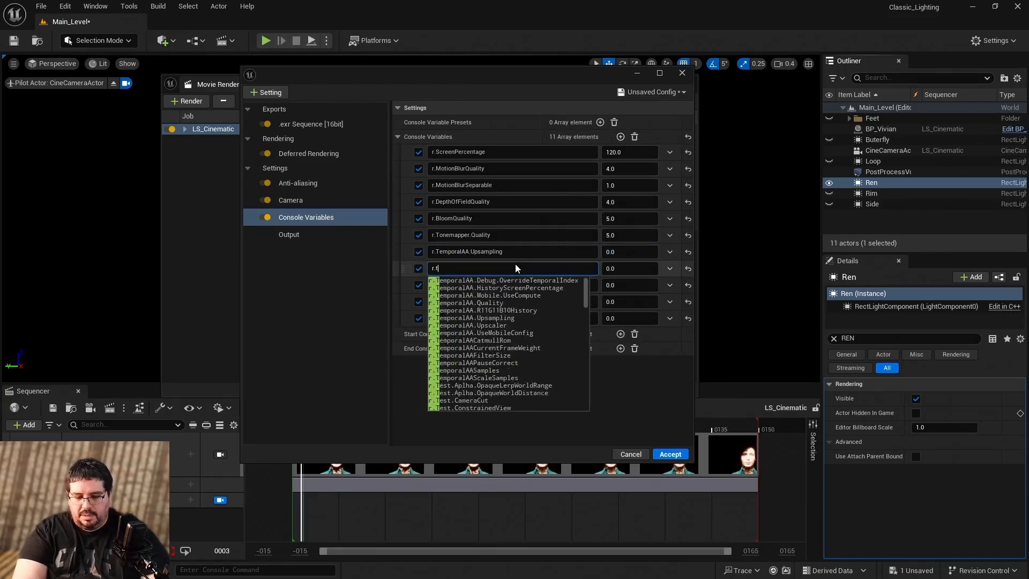
text(emporalaacu)
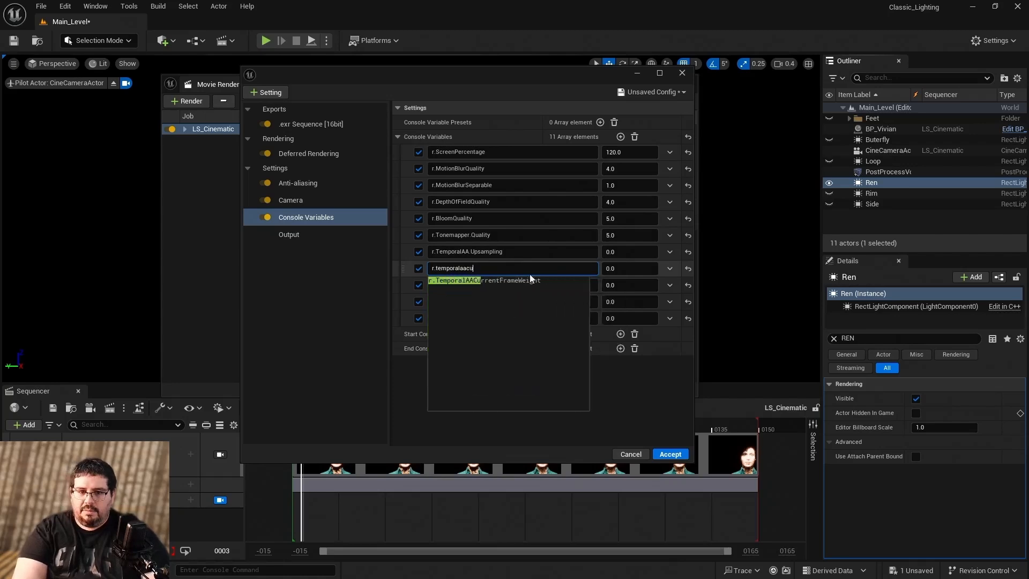
click(536, 279)
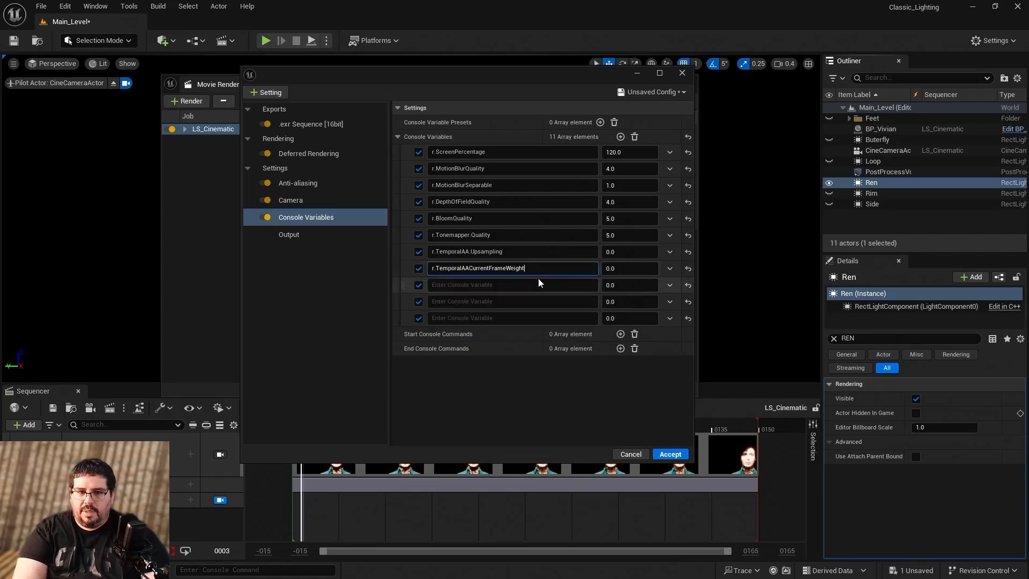
click(625, 271)
text(0.5)
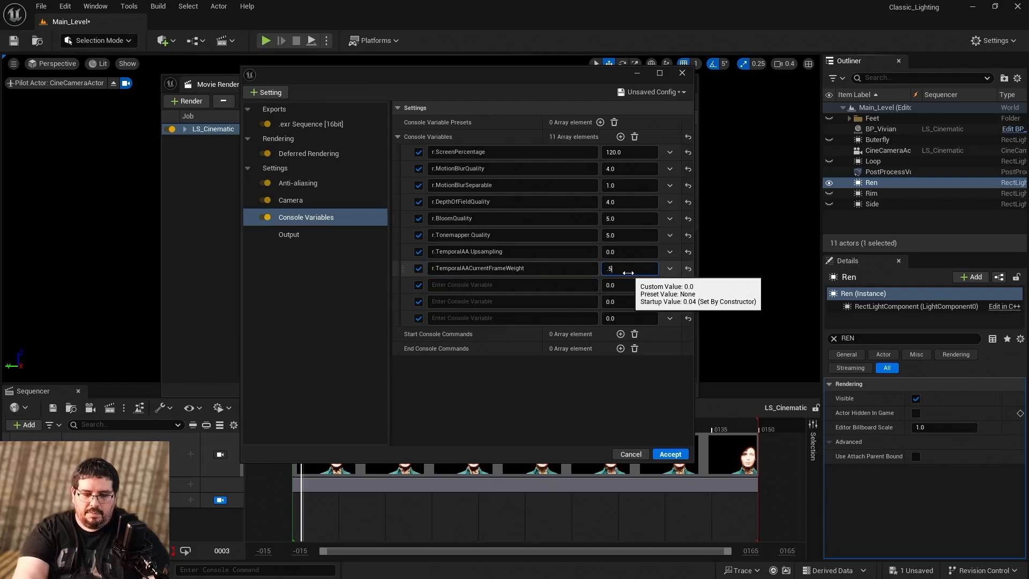
Assign r.Lumen.Reflections.MaxRoughnessToTrace to the ninth console variable entry with a value of 1.
click(553, 283)
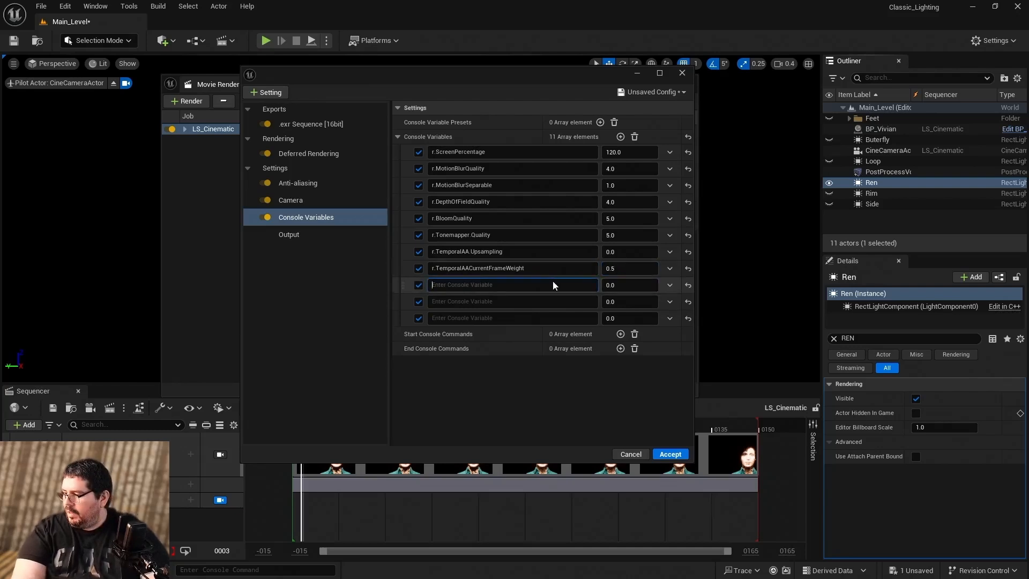
text(r)
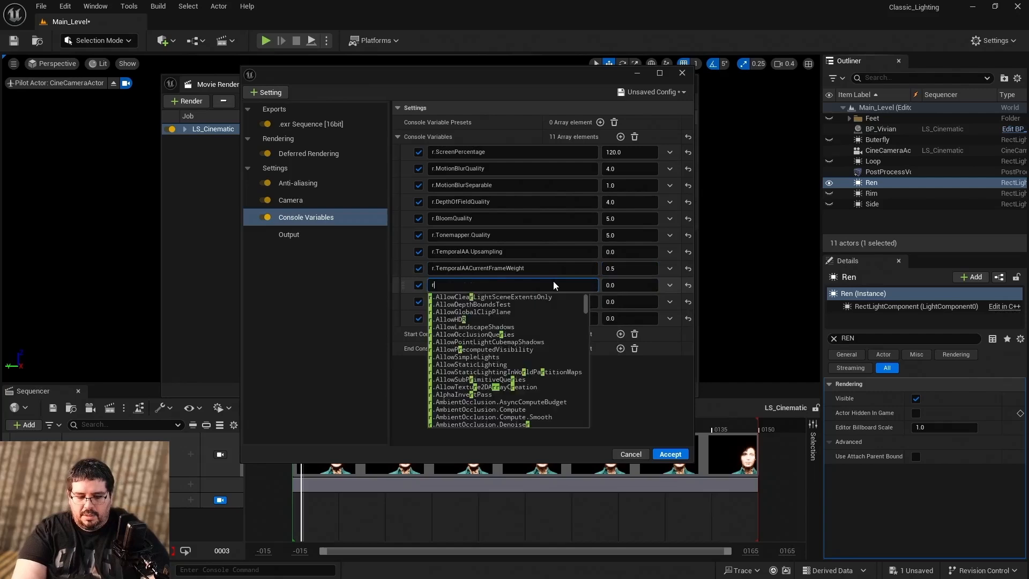
text(.lum)
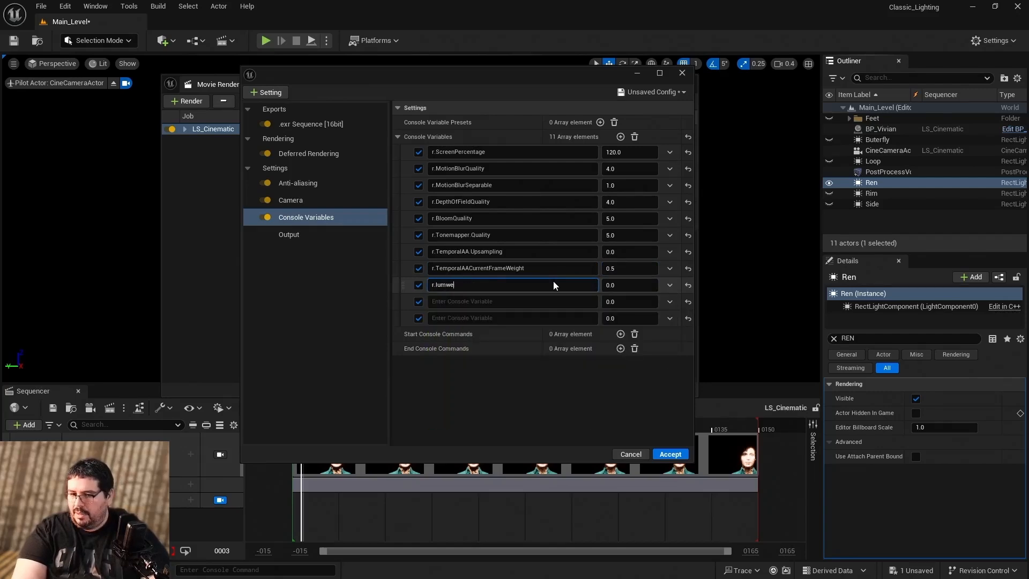
text(en)
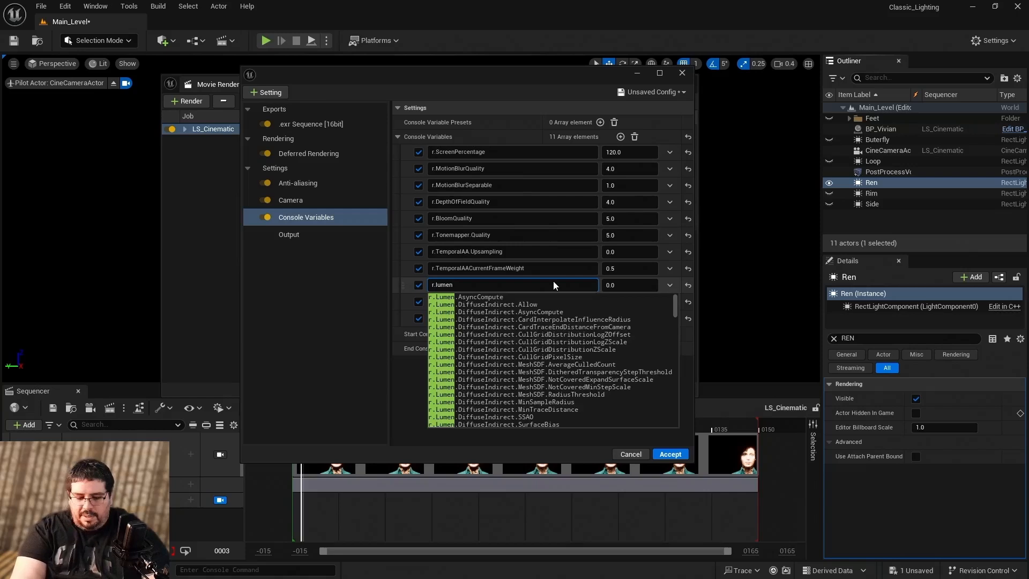
text(.re)
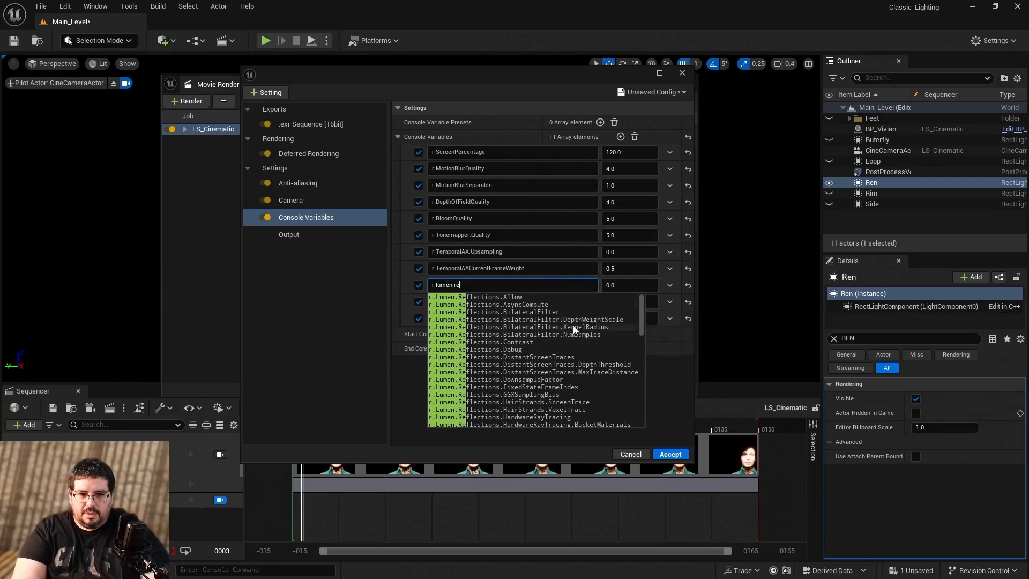
text(fl)
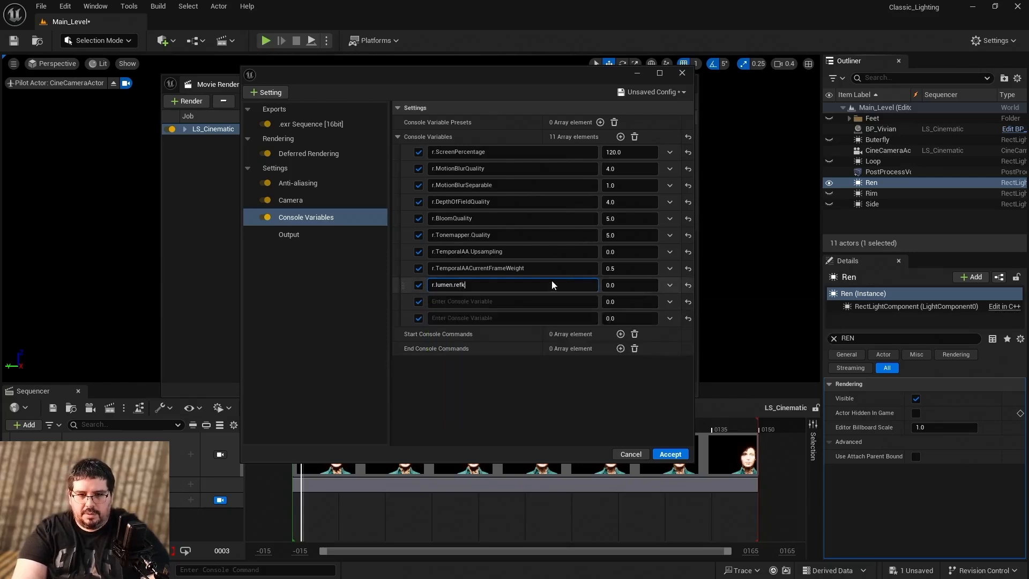
text(ection)
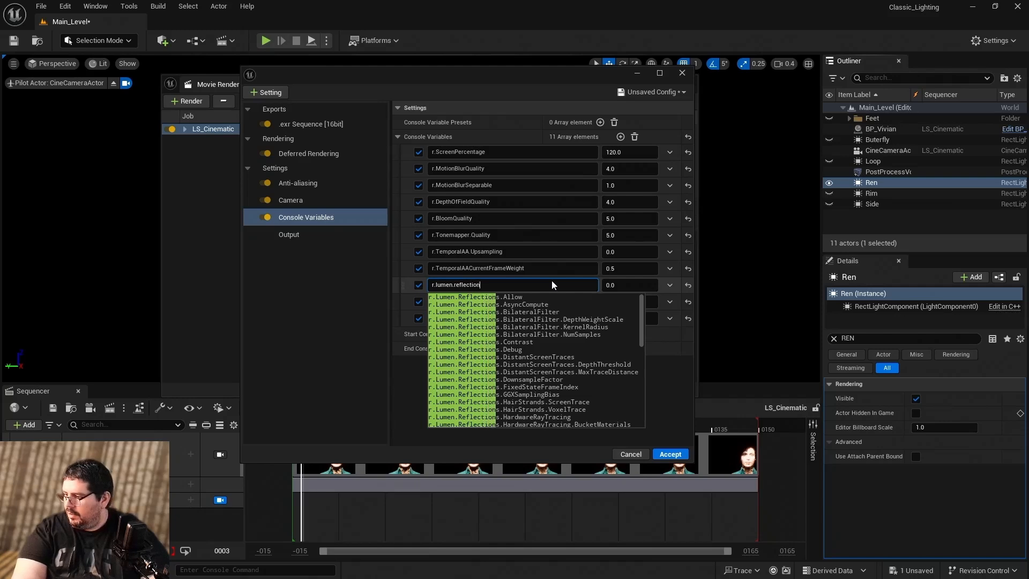
text(s.max)
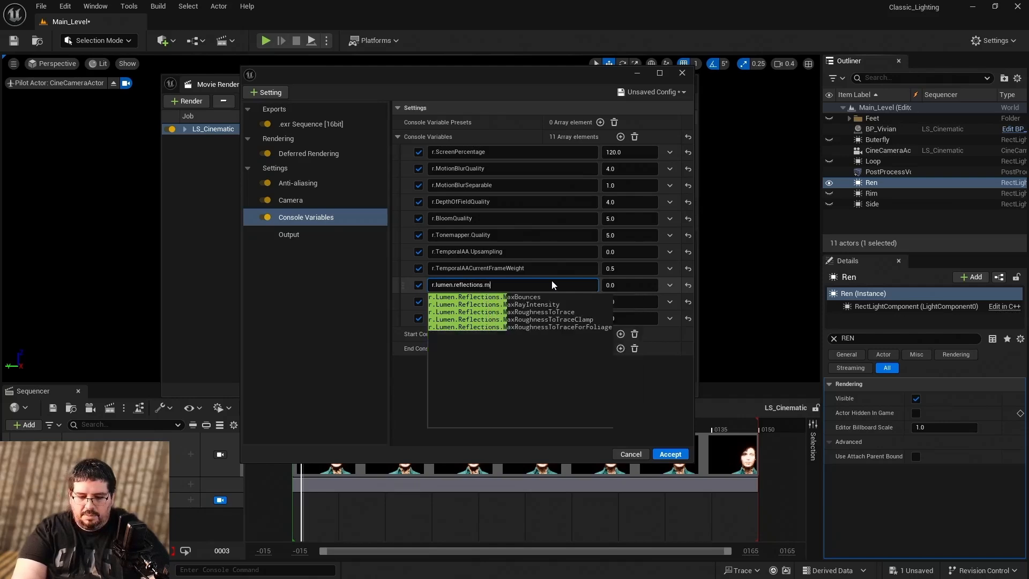
click(578, 311)
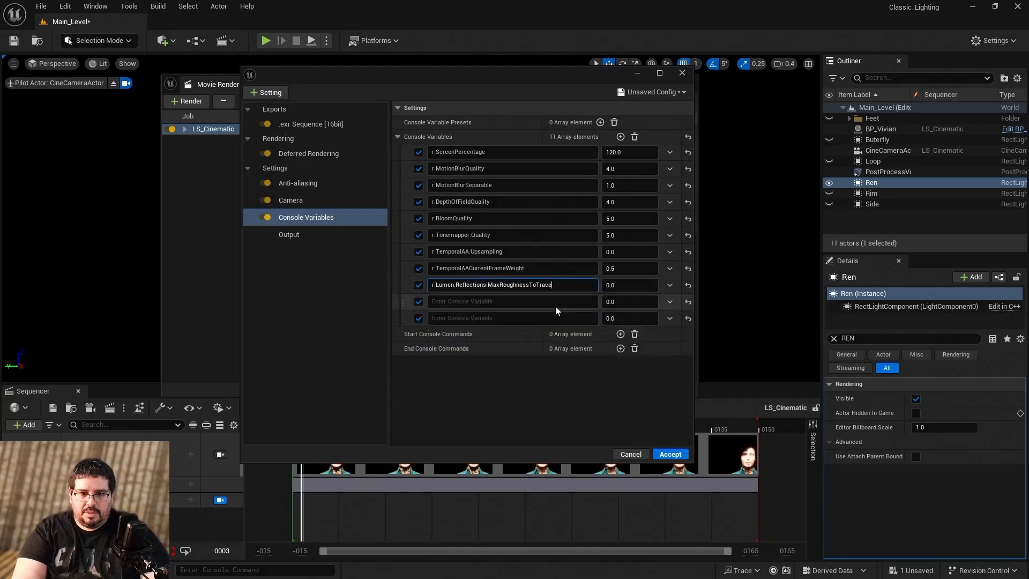
click(617, 290)
text(1)
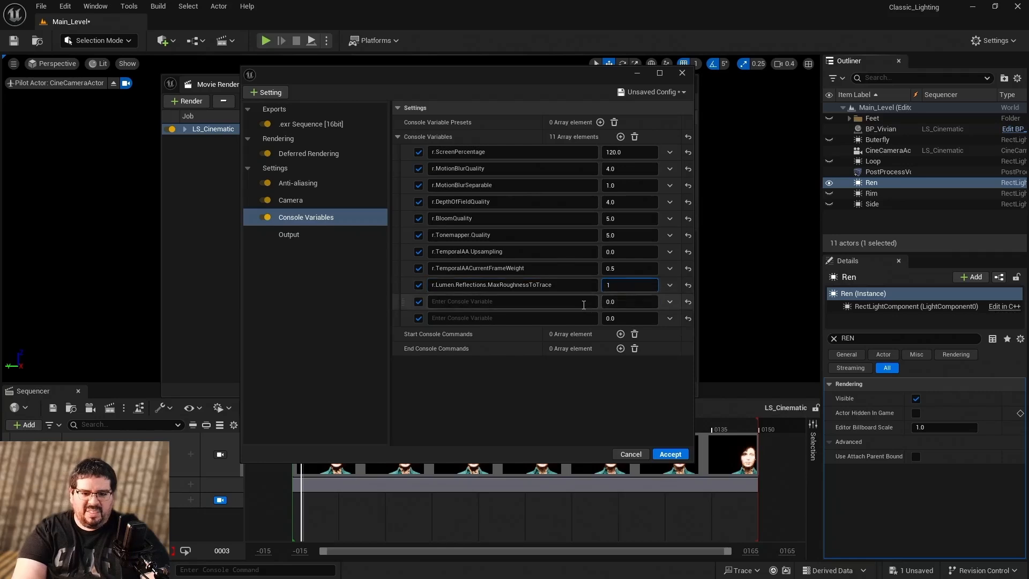
click(584, 305)
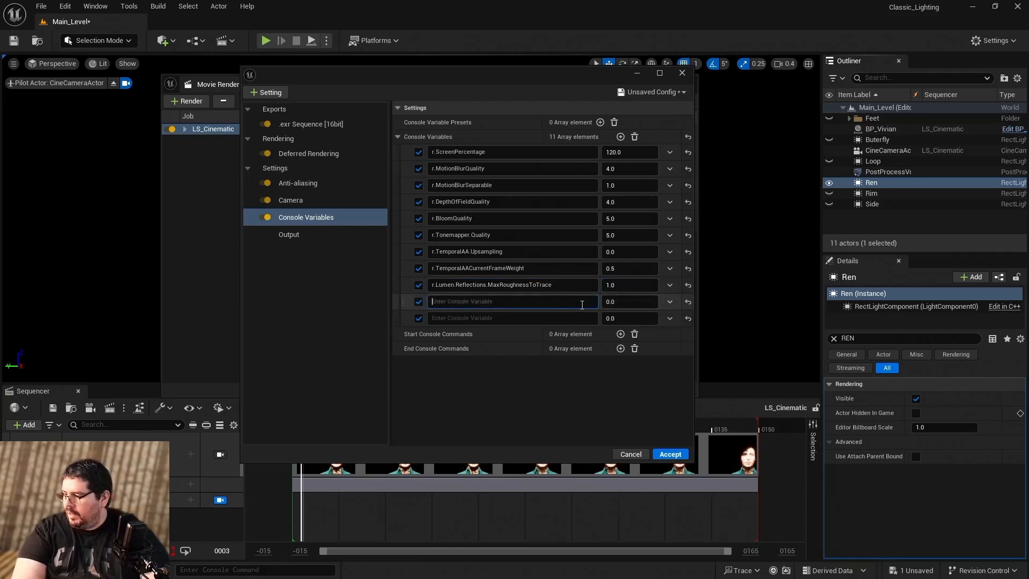
Assign r.Shadow.Virtual.ResolutionLodBiasDirectional to the tenth console variable entry.
text(r.shadow)
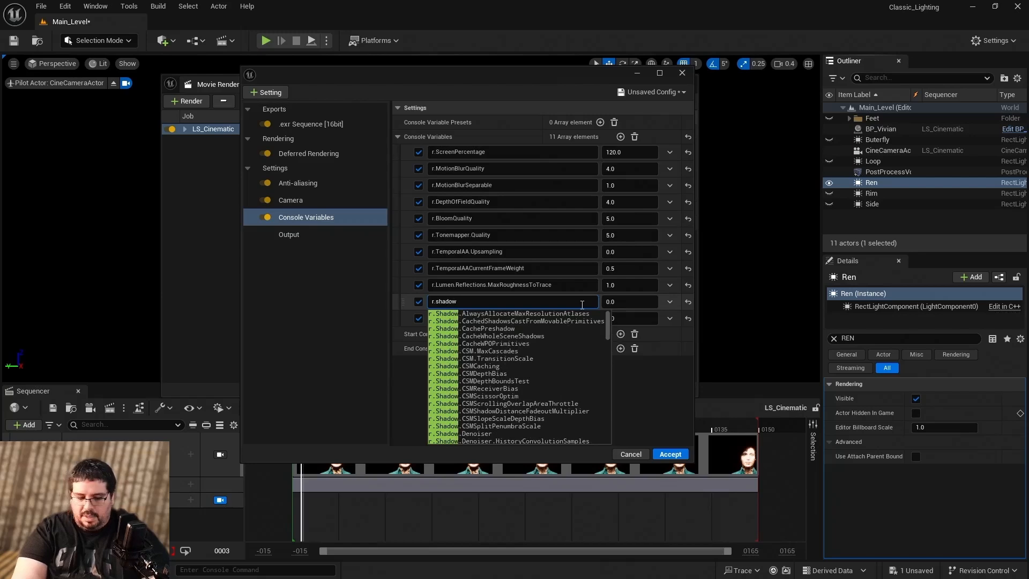
text(.virtual)
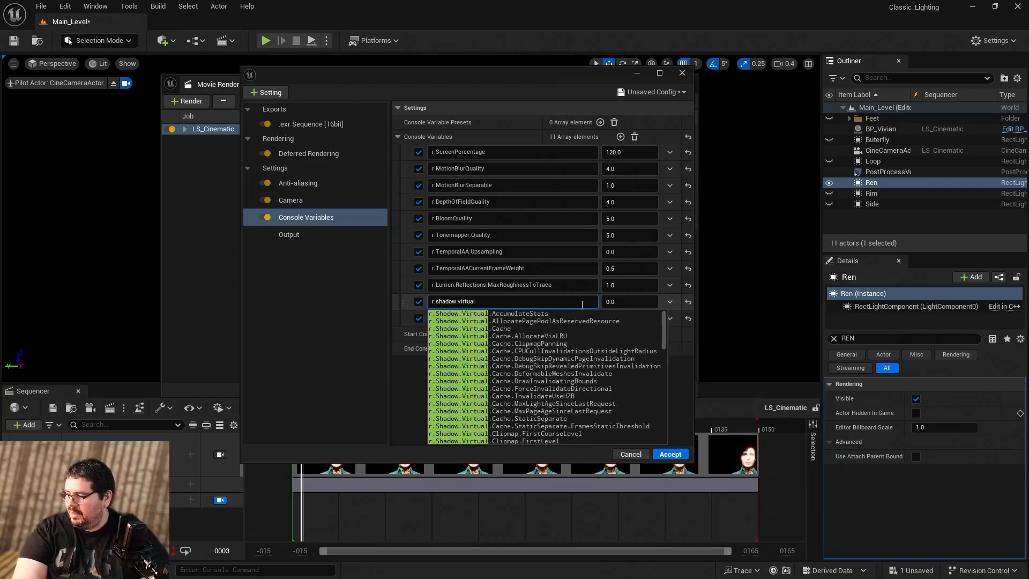
text(.re)
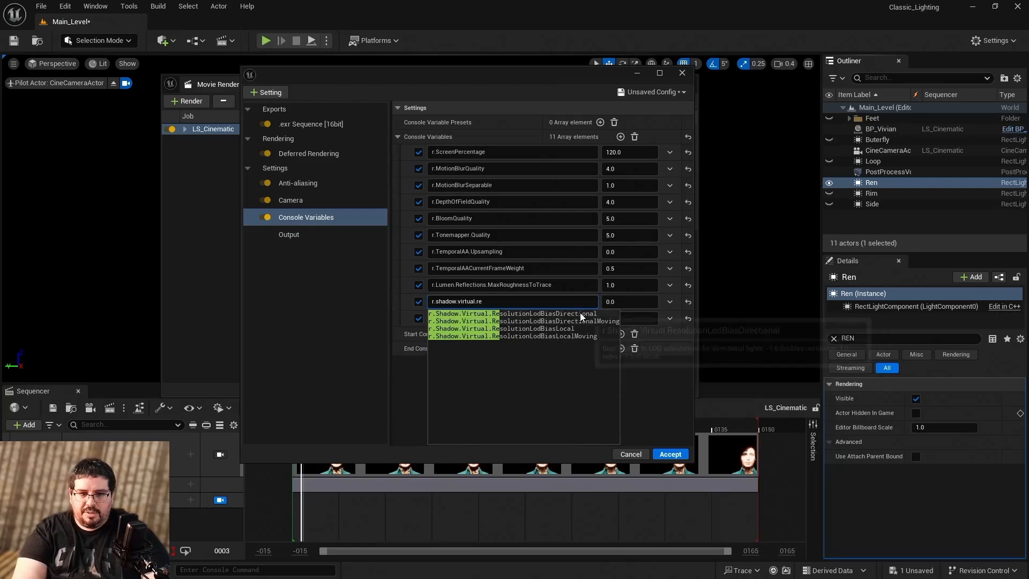
click(536, 314)
click(616, 303)
Assign r.Shadow.Virtual.ResolutionLodBiasLocal to the eleventh console variable entry.
click(546, 319)
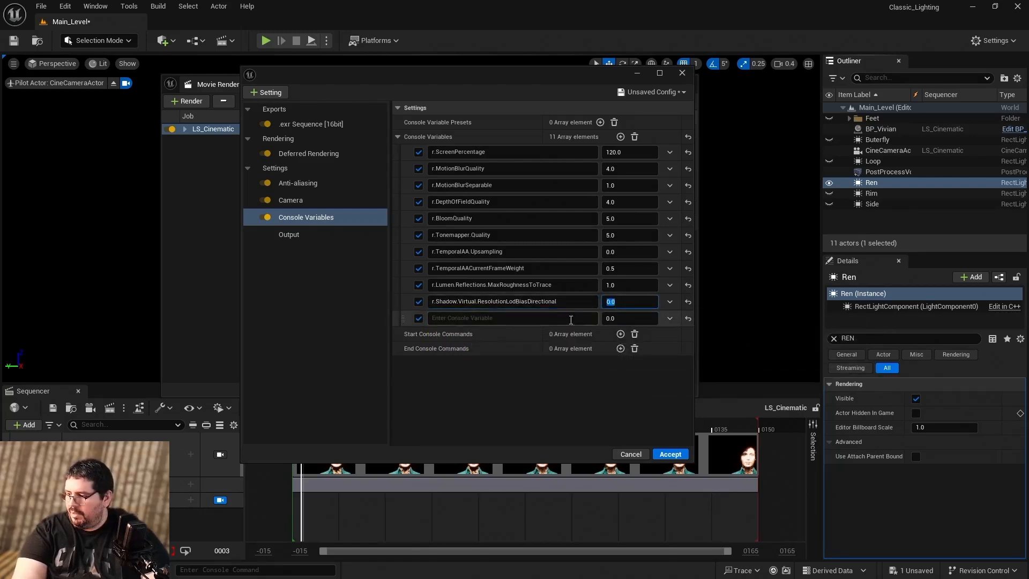
text(r.)
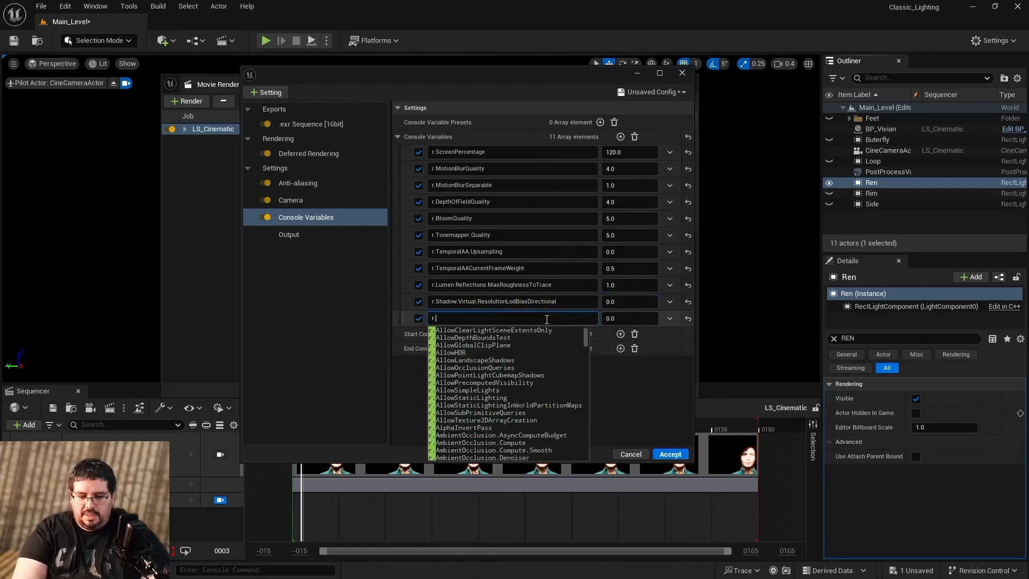
text(shadow.vire)
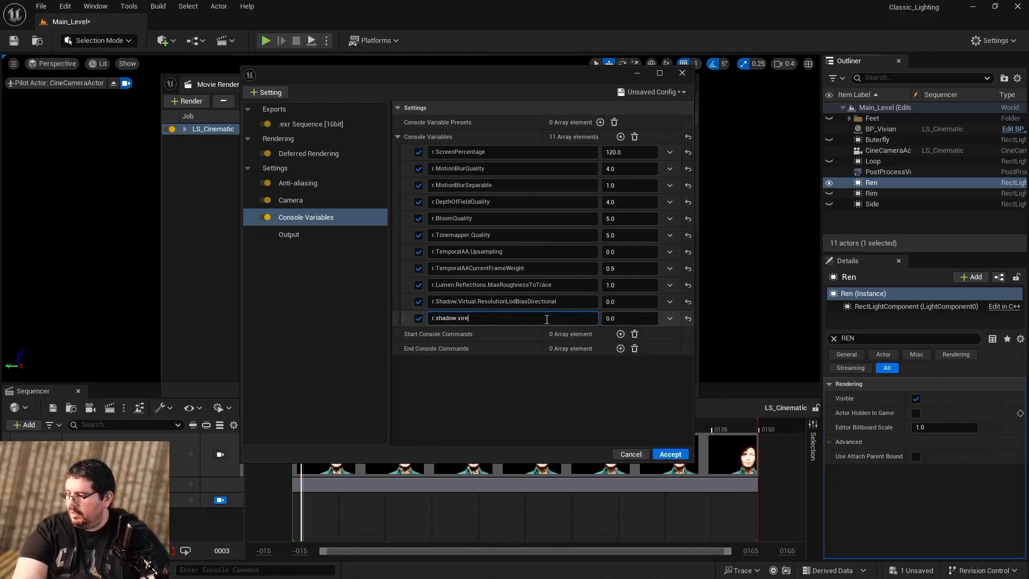
text(t)
key(BackSpace)
key(BackSpace)
text(tual)
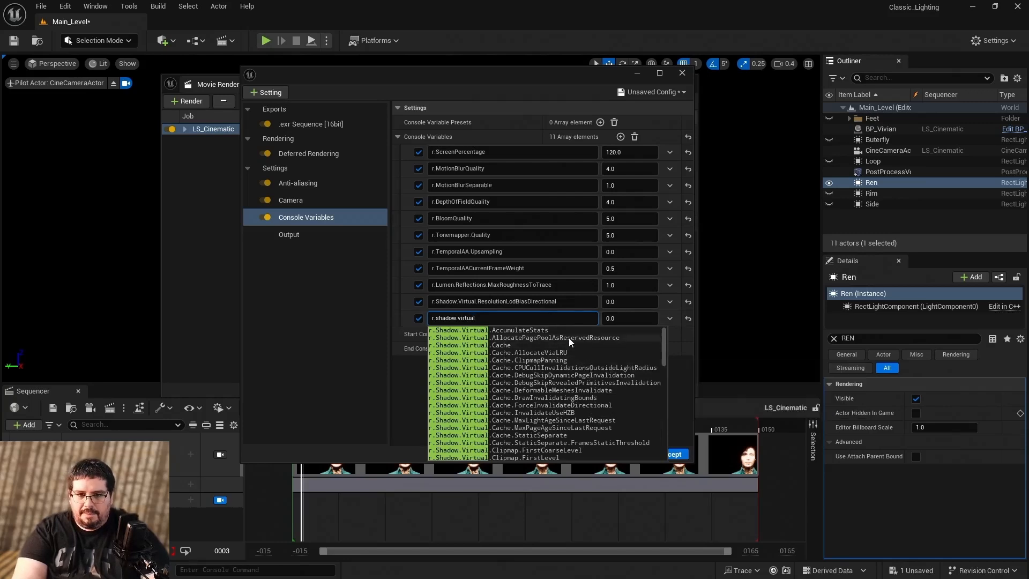
text(.re)
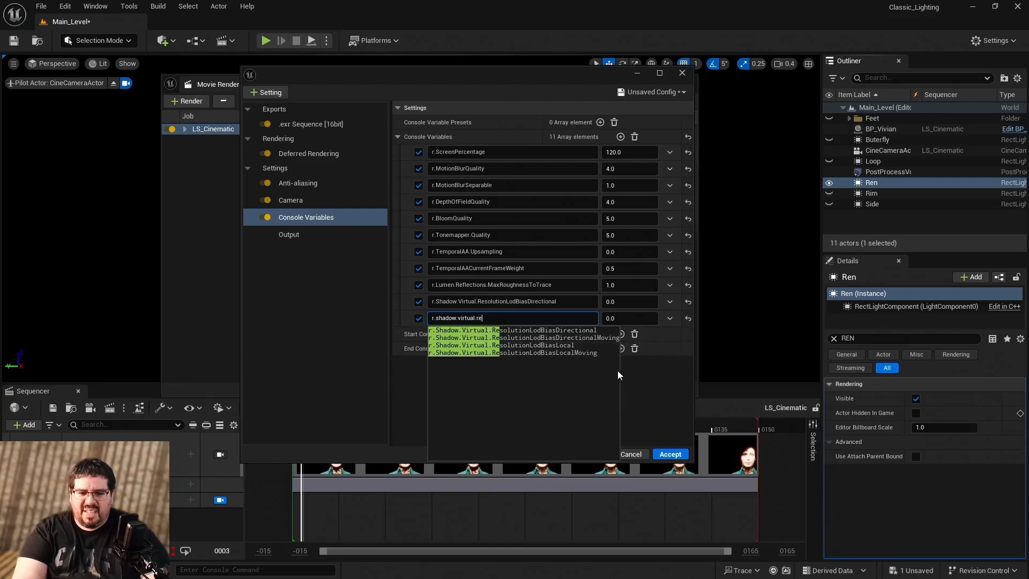
click(554, 346)
click(611, 318)
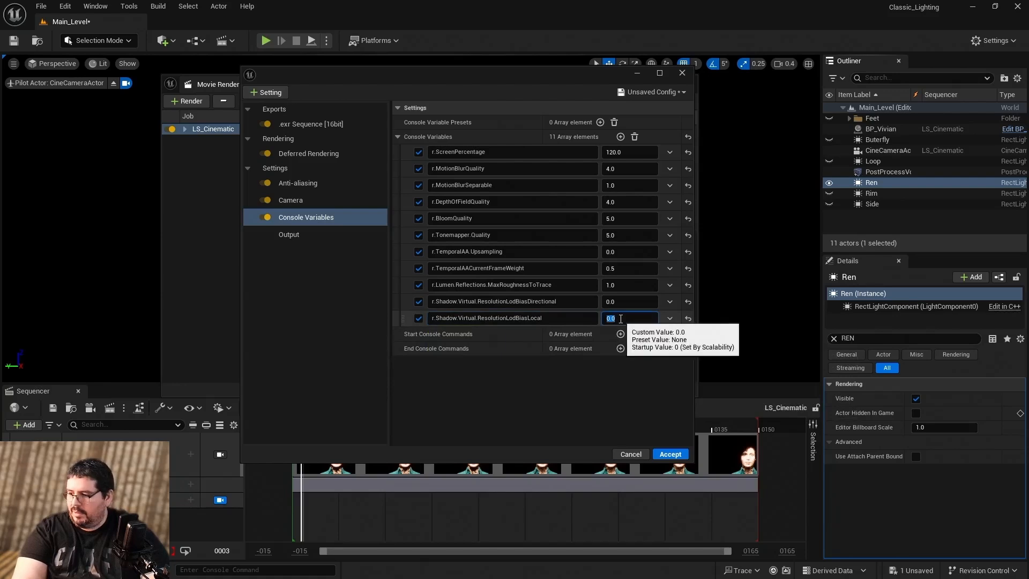
click(584, 376)
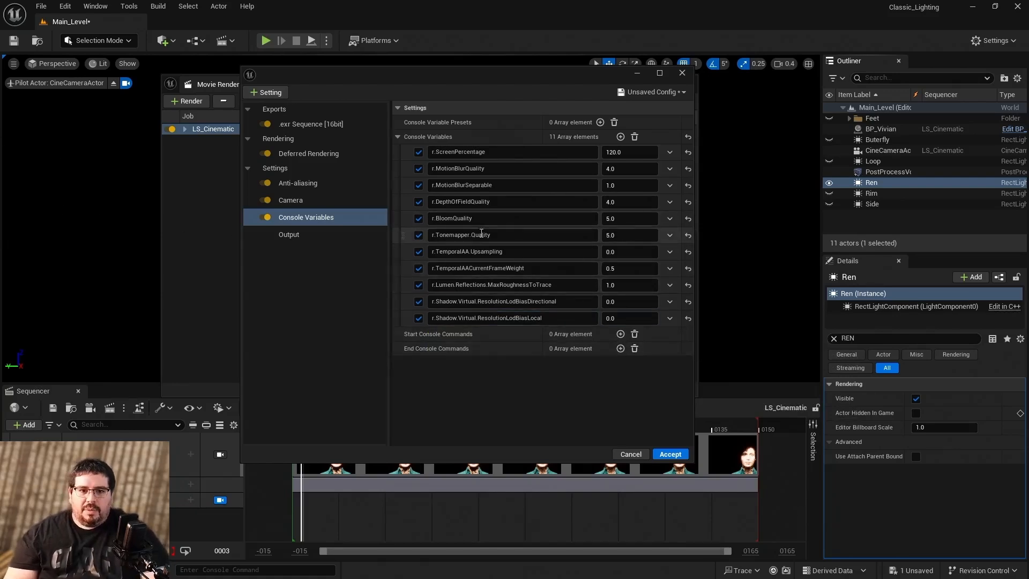
Set the render's output directory to the Render folder on the Desktop.
click(325, 233)
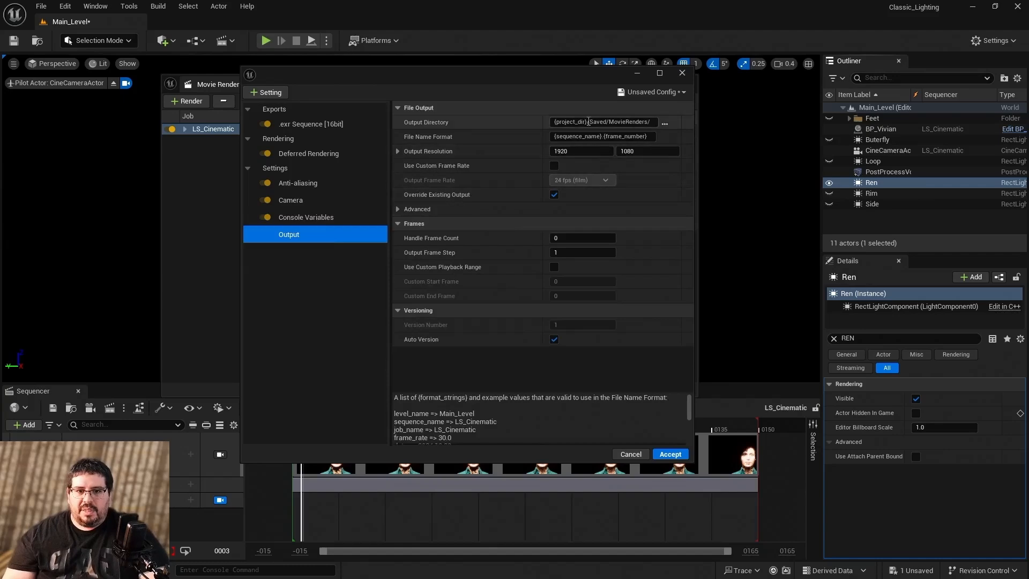
click(663, 123)
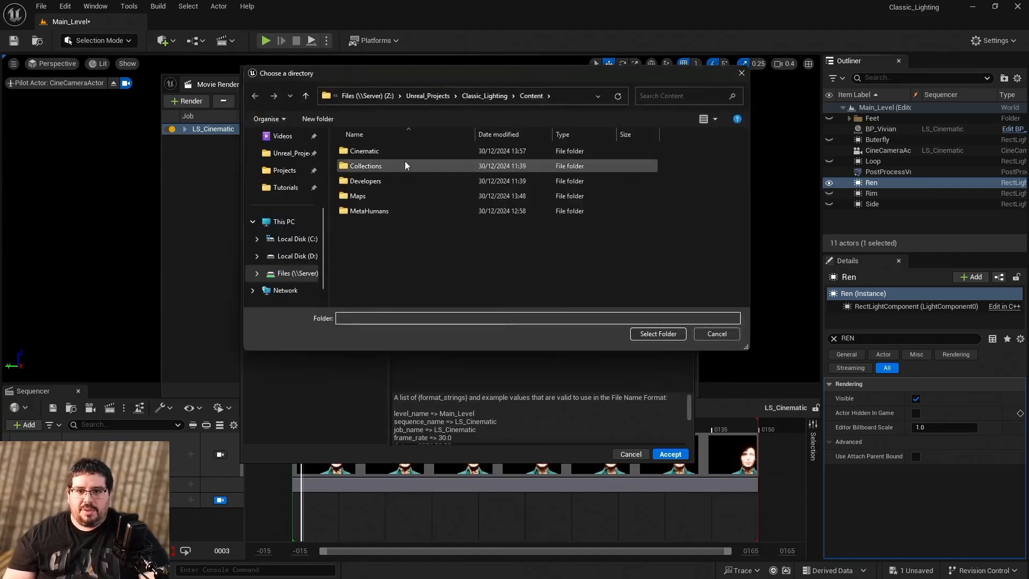
click(297, 223)
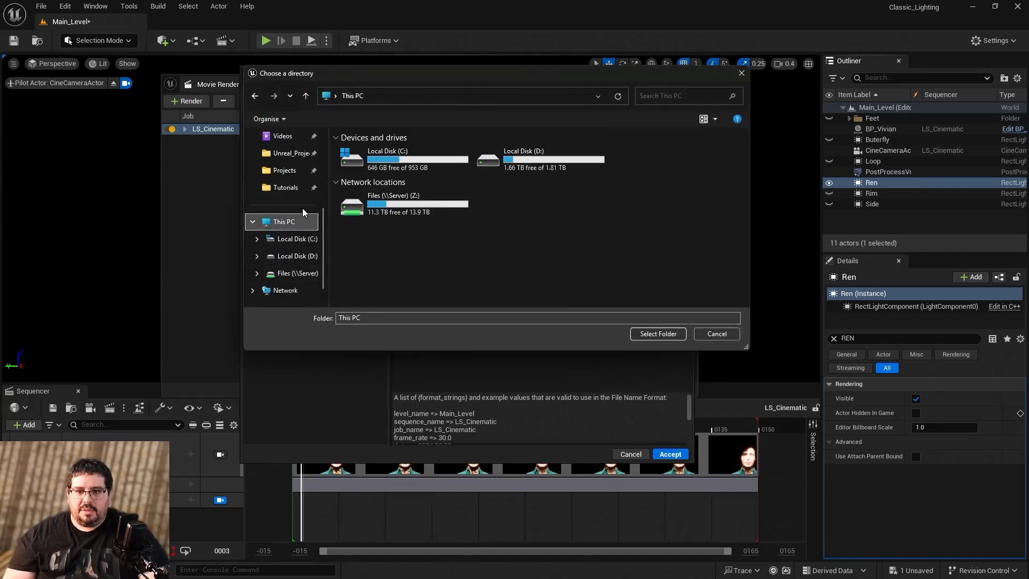
scroll(296, 268, up, 5)
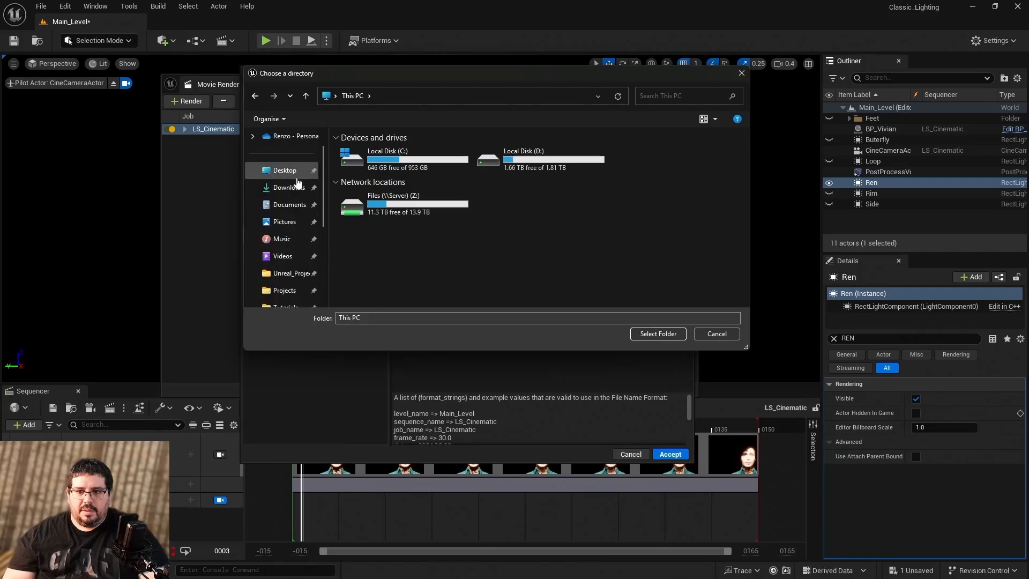
click(284, 170)
click(371, 172)
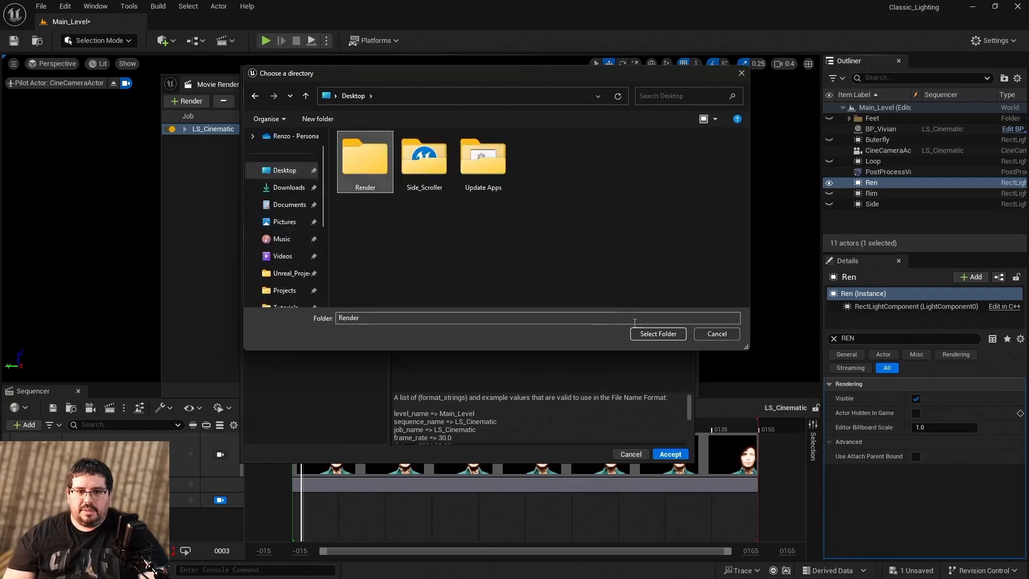
click(650, 334)
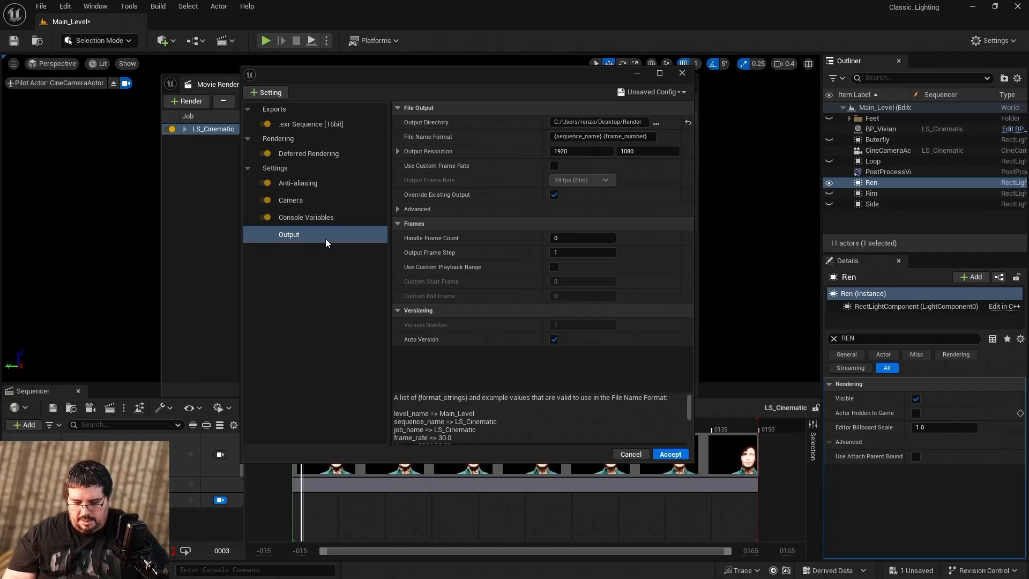
Set the output resolution to 3840 by 2160.
click(577, 154)
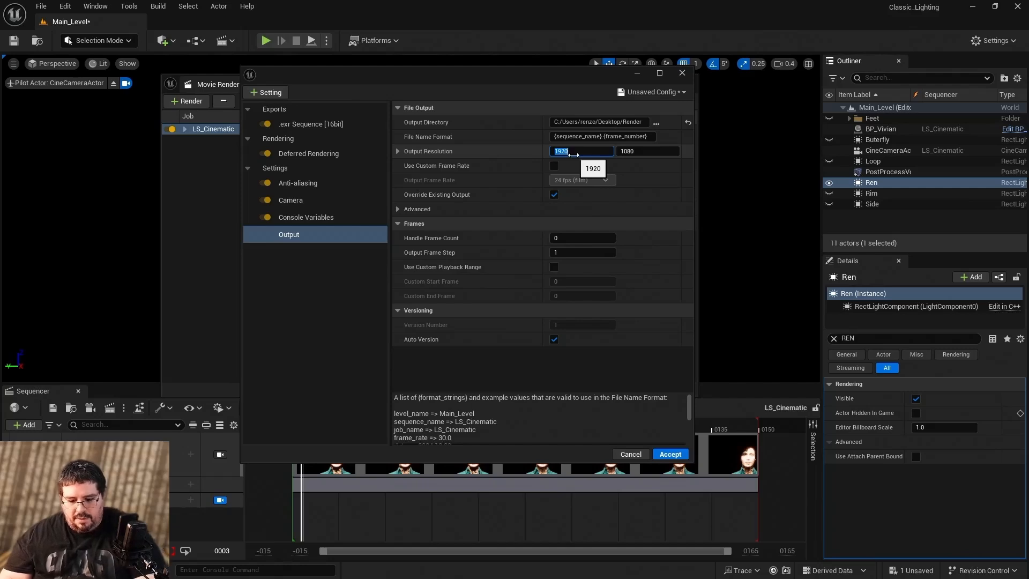
text(384)
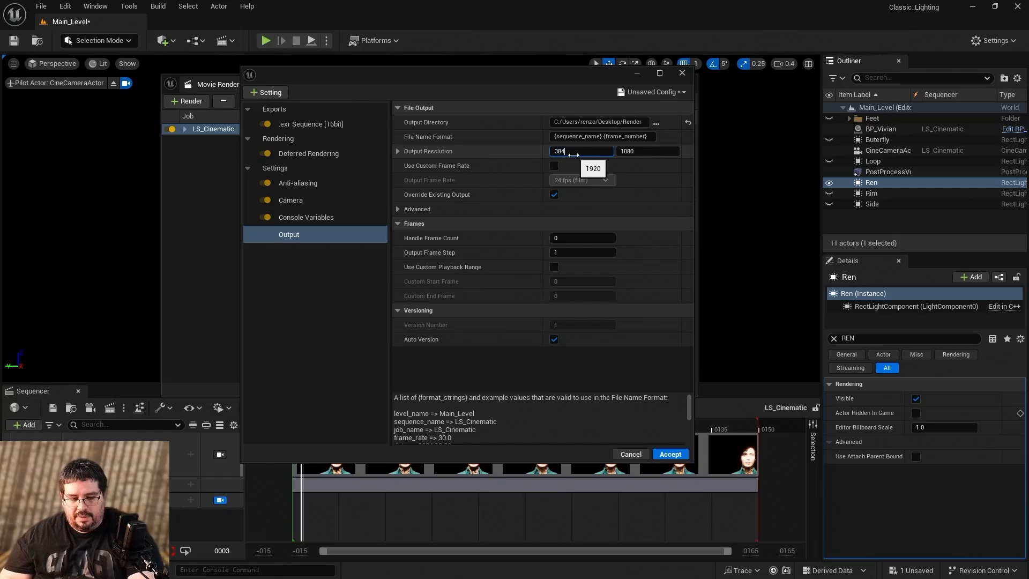
text(0)
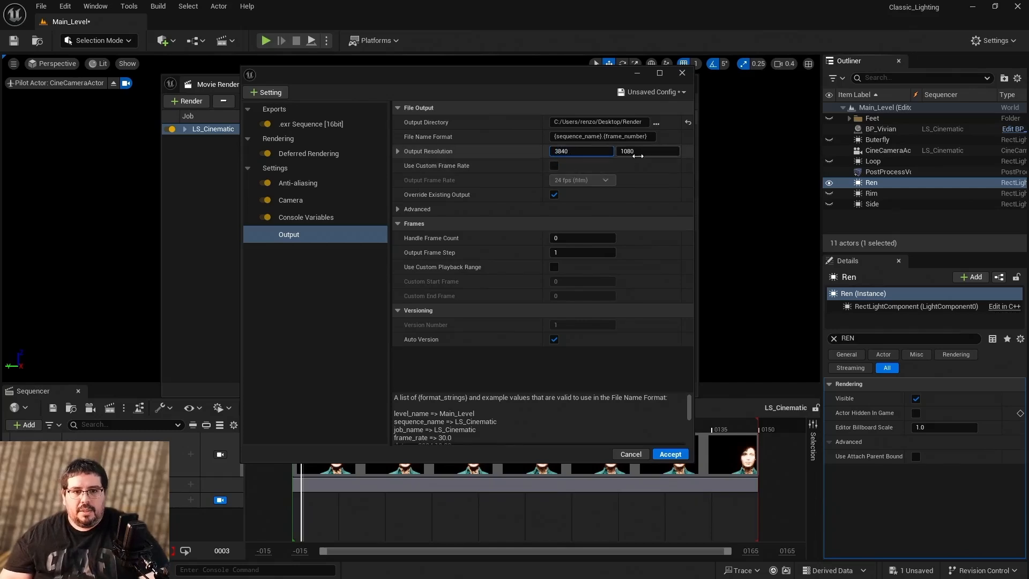
click(643, 154)
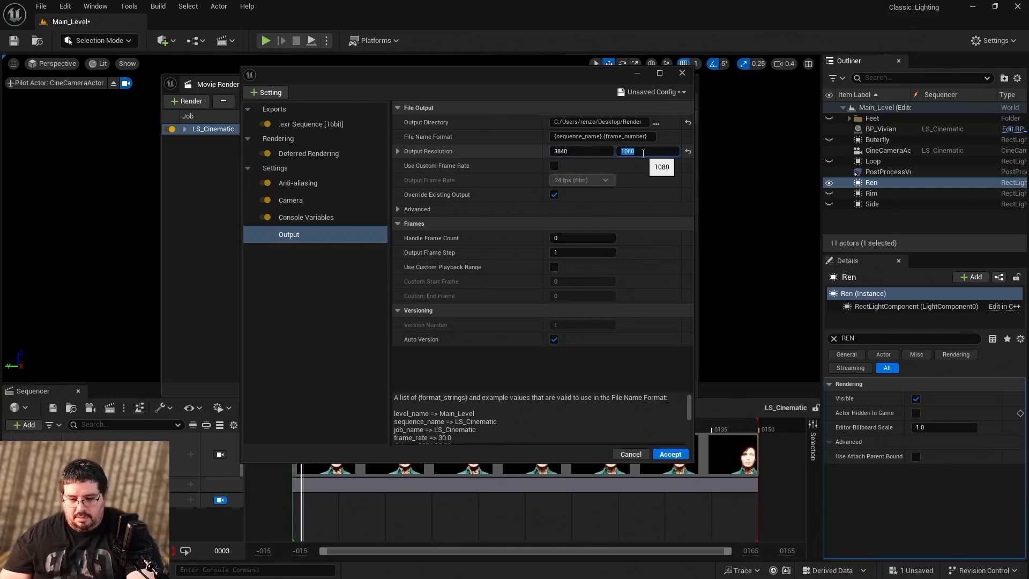
text(216)
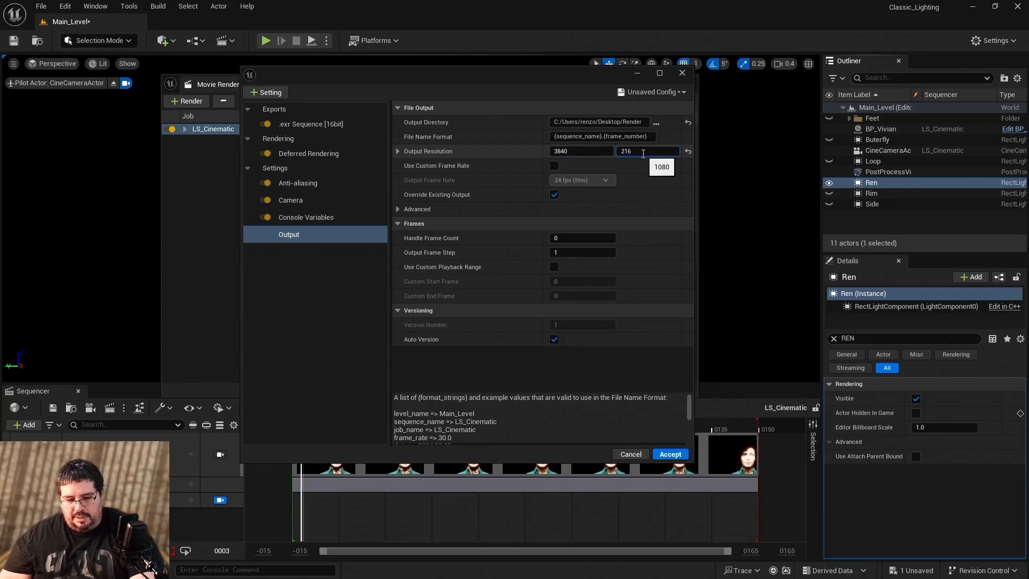
text(0)
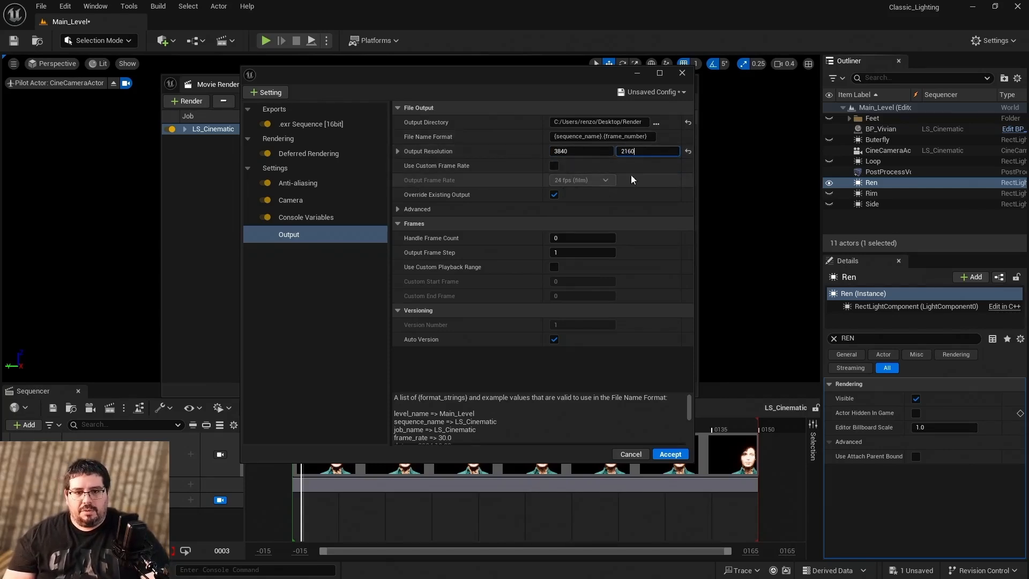
Enable a custom output frame rate of 30 fps and close the render settings window without accepting.
click(554, 163)
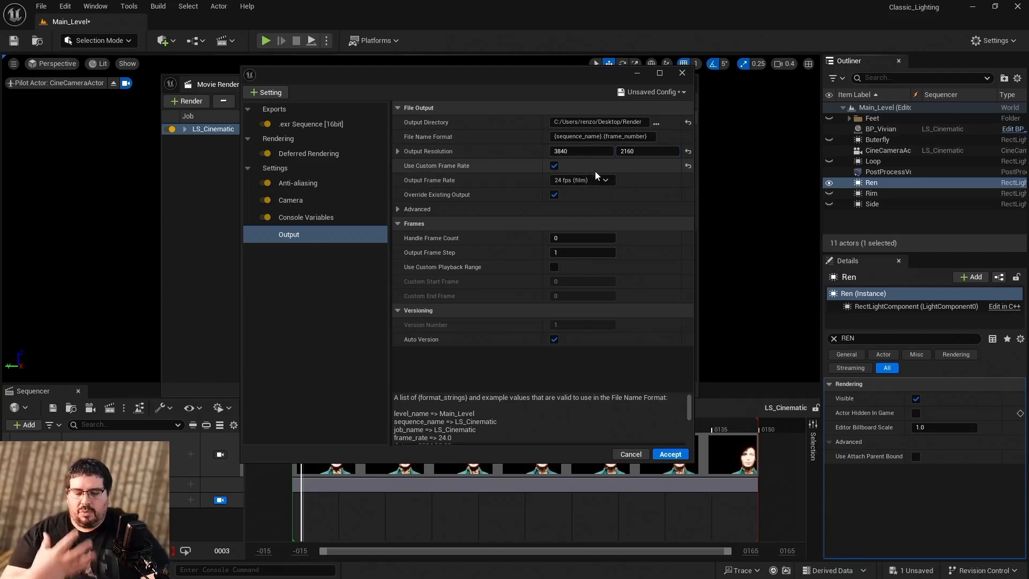
click(601, 180)
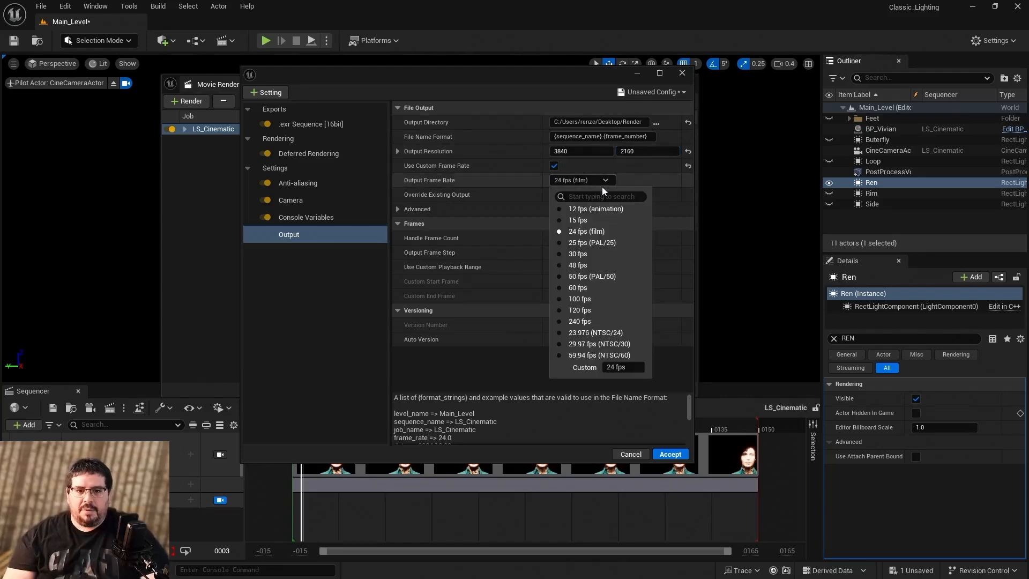
click(593, 249)
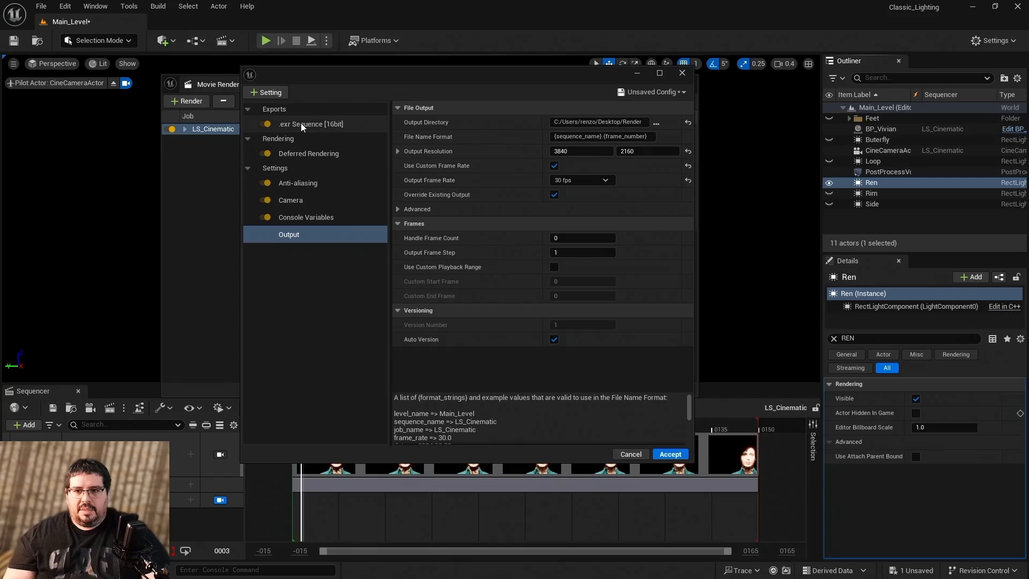
click(682, 73)
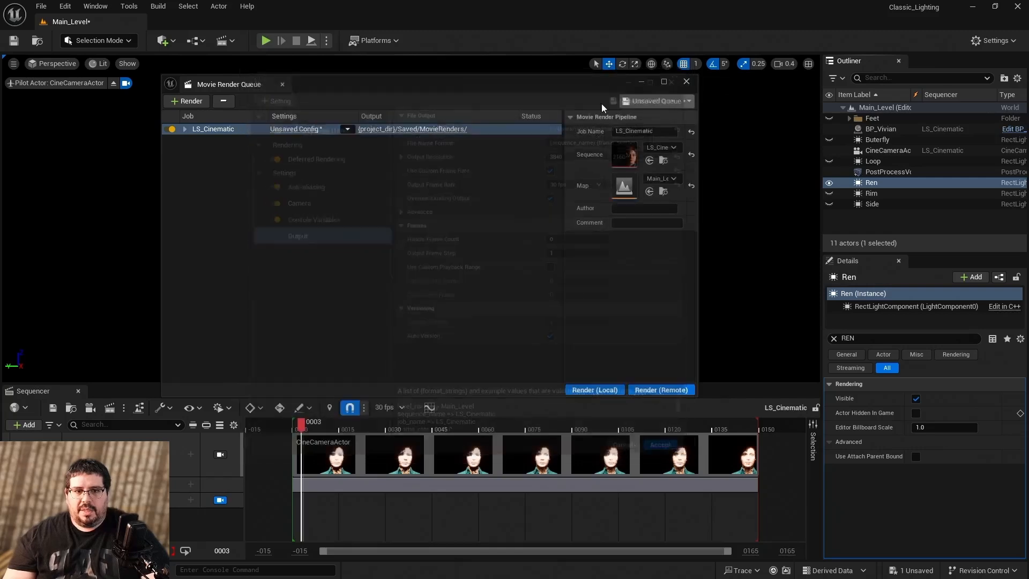
Save the render queue as EditorMoviePipelineQueue in the Content folder and save all unsaved project changes.
click(482, 177)
click(330, 130)
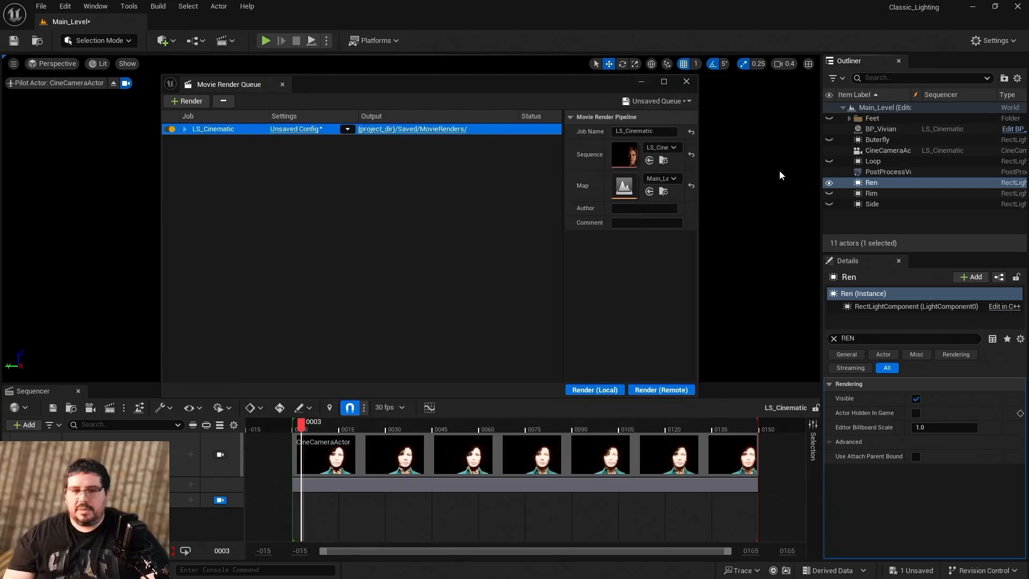
click(686, 103)
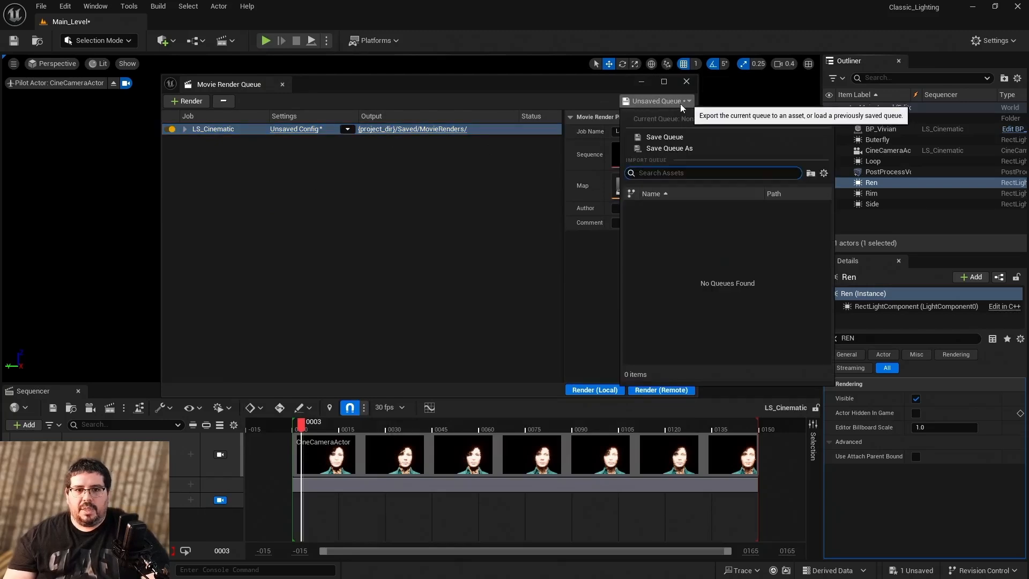
click(686, 137)
click(234, 178)
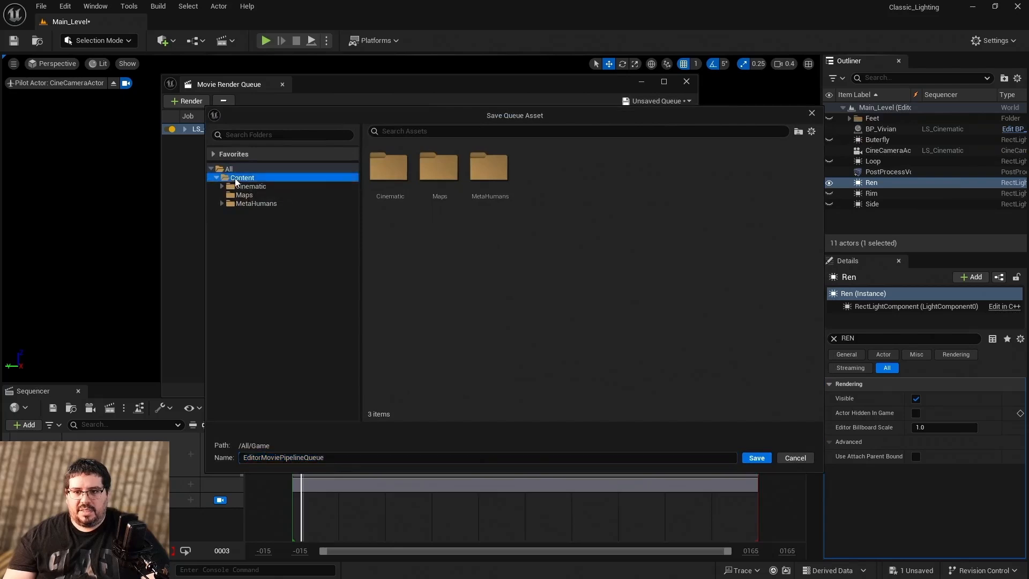
click(756, 457)
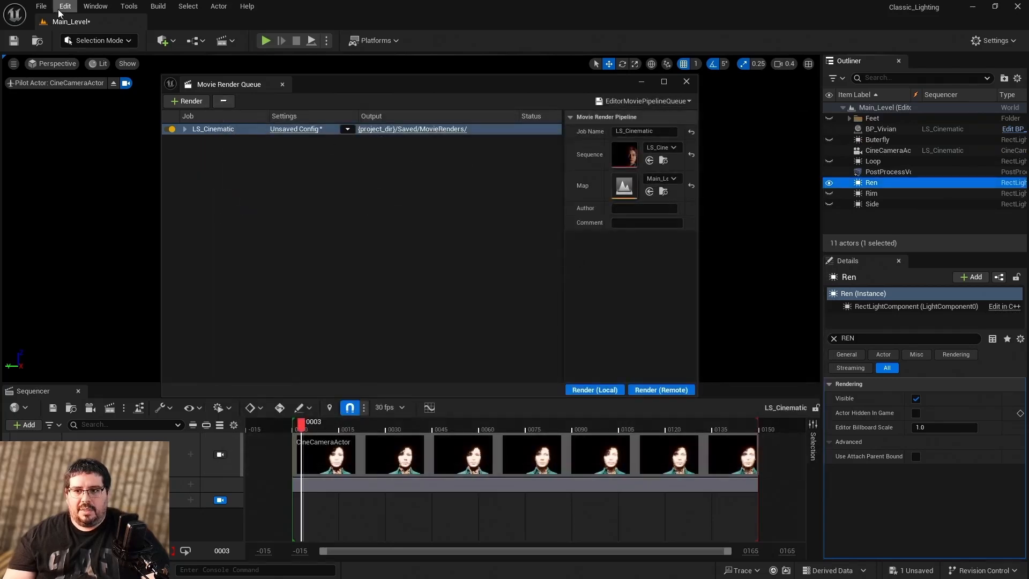
click(40, 6)
click(108, 157)
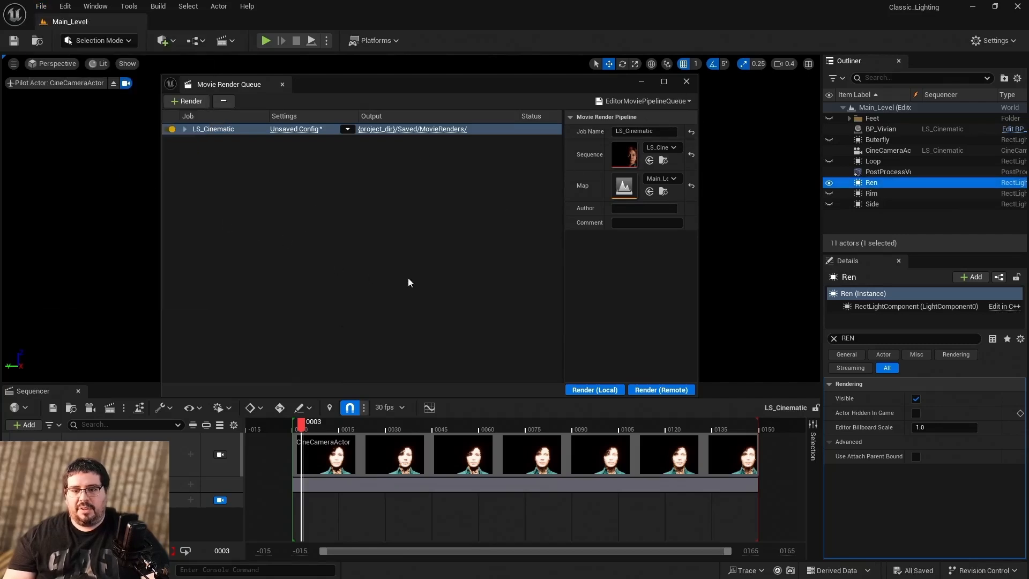
Check the saved queue in the queue list and start a local render of the LS_Cinematic job.
click(674, 101)
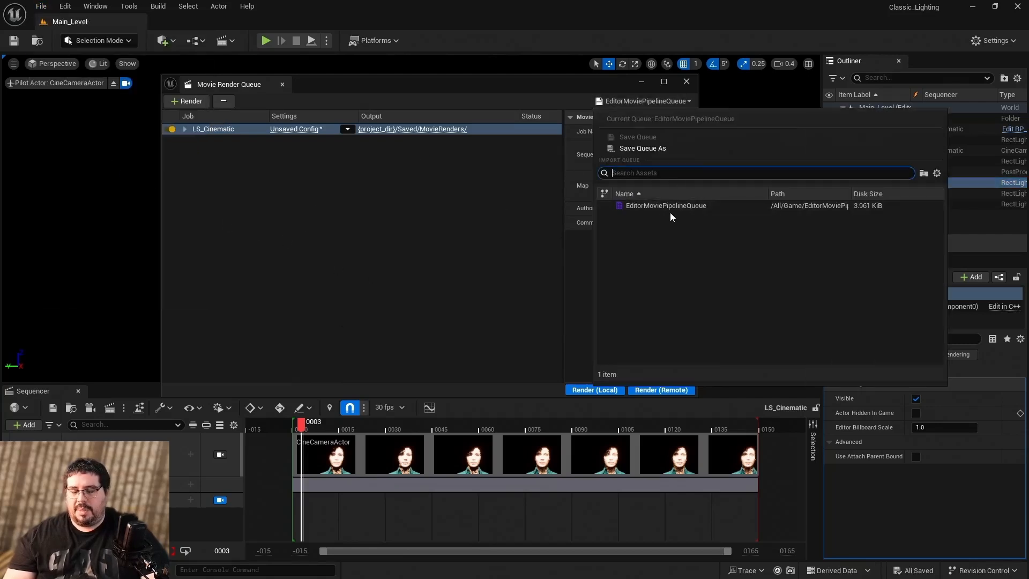
click(452, 245)
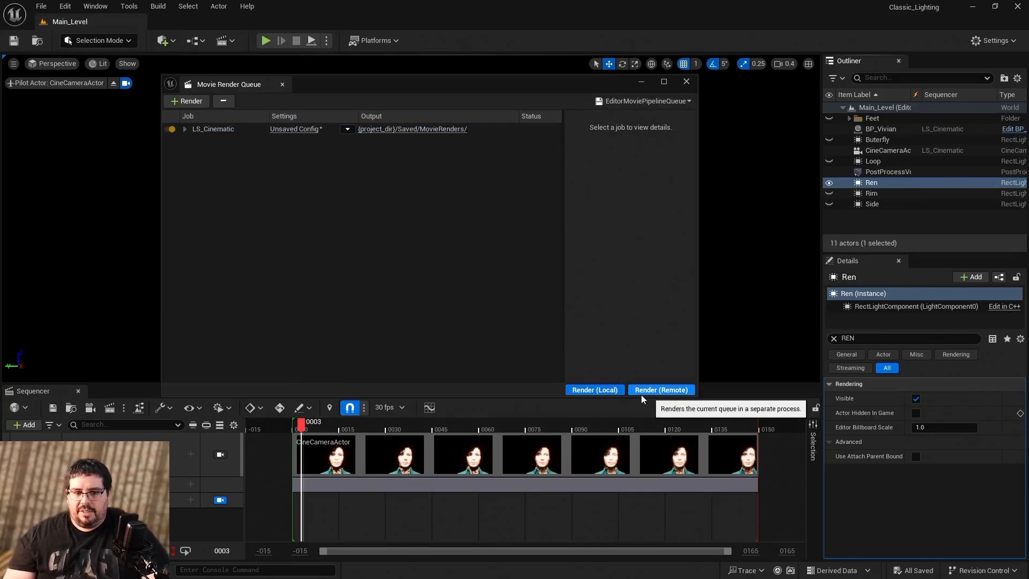
click(611, 391)
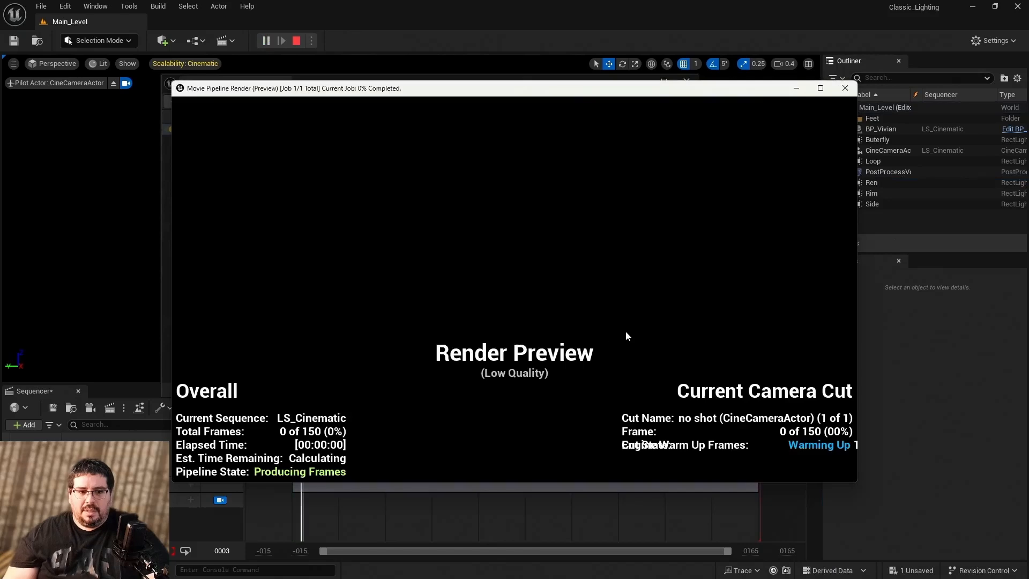